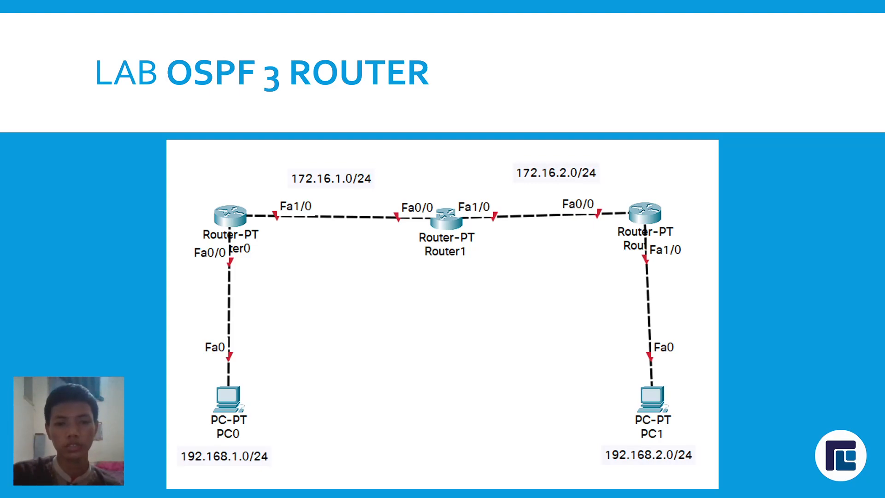
# Step: Switch to Cisco Packet Tracer and place three PT-Router devices in a row across the upper part of the workspace
pyautogui.press('ctrl+super+Right')
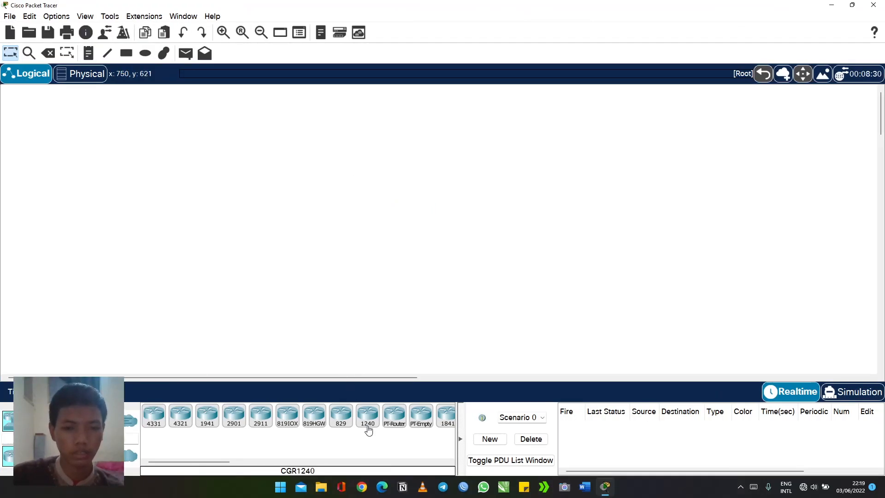
pyautogui.click(399, 426)
pyautogui.click(230, 175)
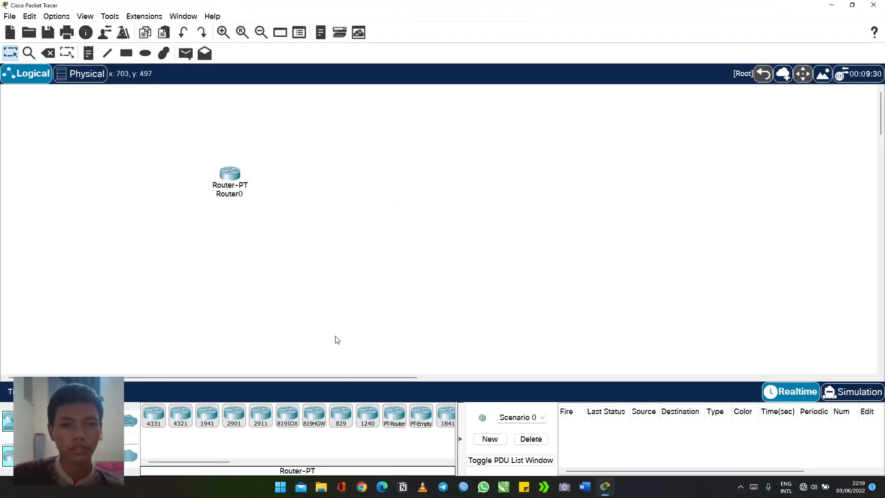
pyautogui.click(394, 422)
pyautogui.click(365, 177)
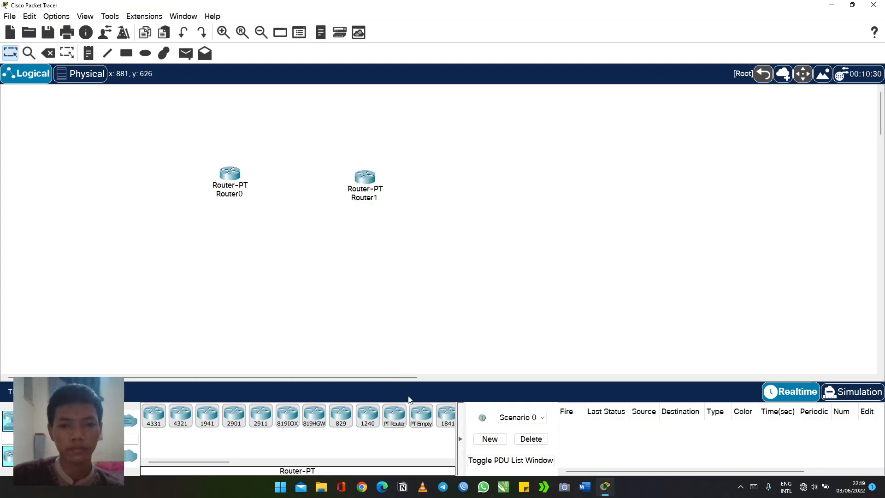
pyautogui.click(396, 420)
pyautogui.click(441, 175)
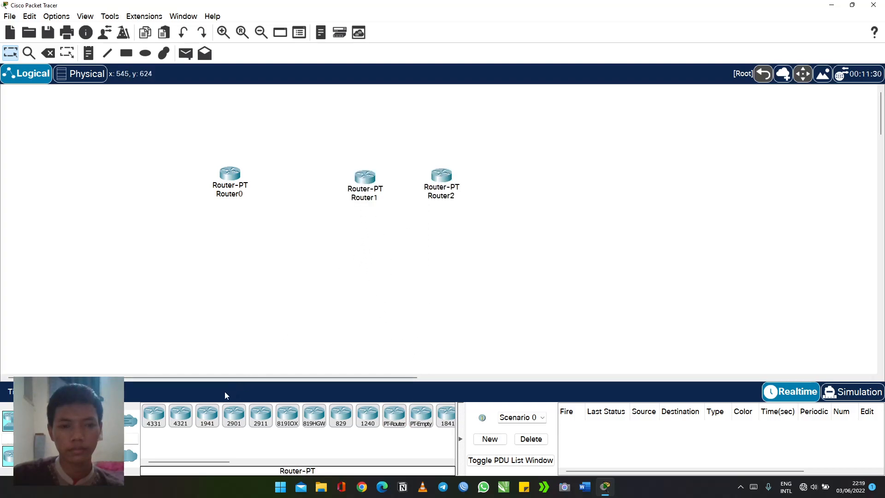
# Step: Add two PCs to the workspace, one below Router0 and one below Router2
pyautogui.click(34, 421)
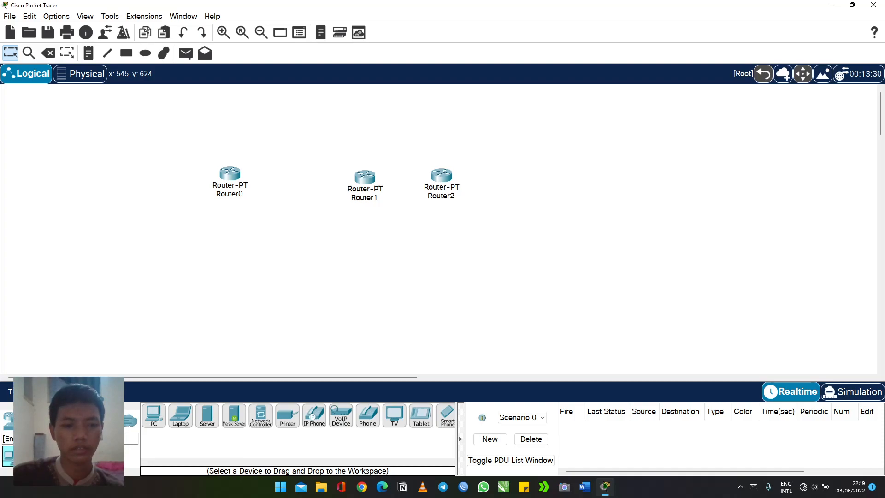
pyautogui.moveTo(155, 426); pyautogui.dragTo(175, 376)
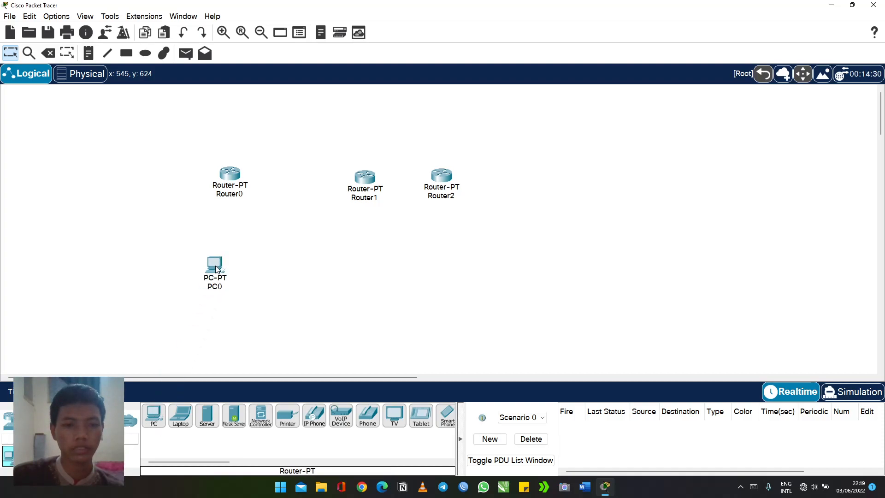
pyautogui.moveTo(154, 418); pyautogui.dragTo(323, 361)
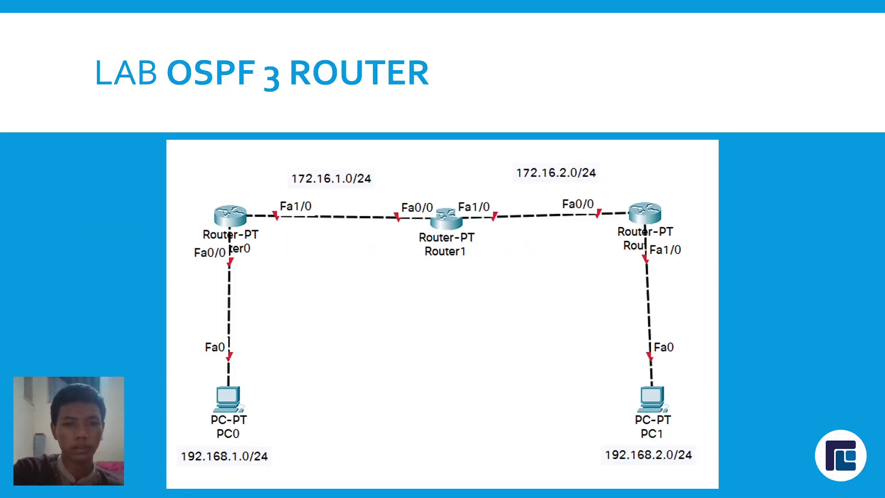
# Step: Return to Packet Tracer and connect PC0's FastEthernet0 to Router0's FastEthernet0/0 with a Copper Cross-Over cable
pyautogui.hotkey('alt', 'Tab')
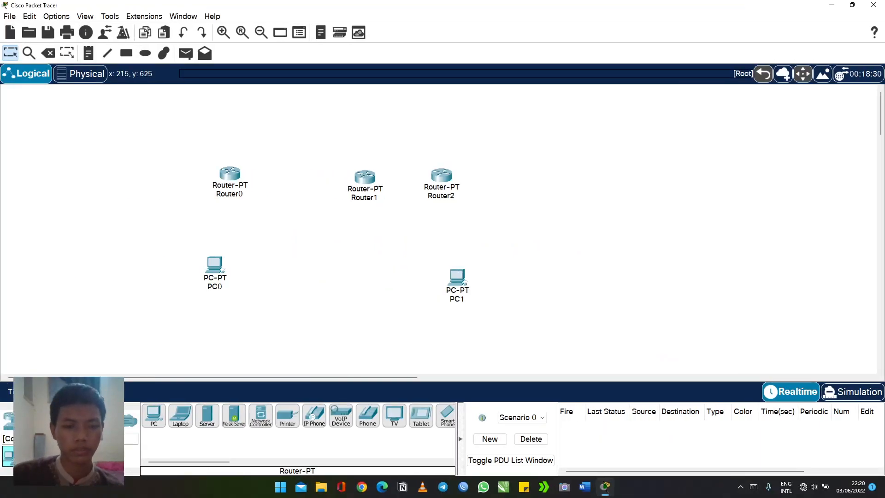
pyautogui.click(82, 421)
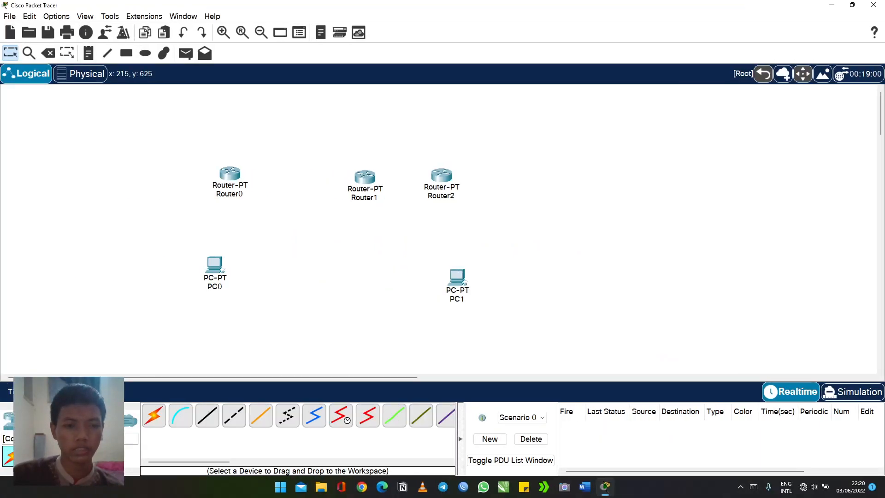
pyautogui.click(234, 416)
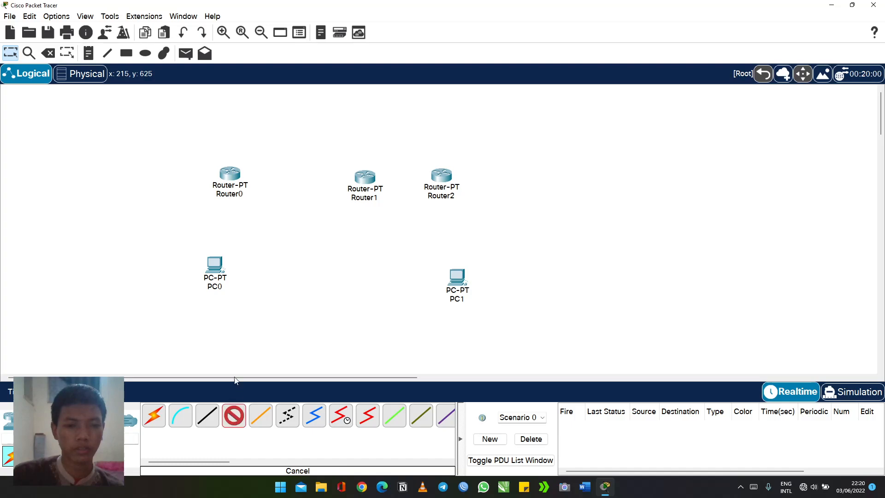
pyautogui.click(229, 280)
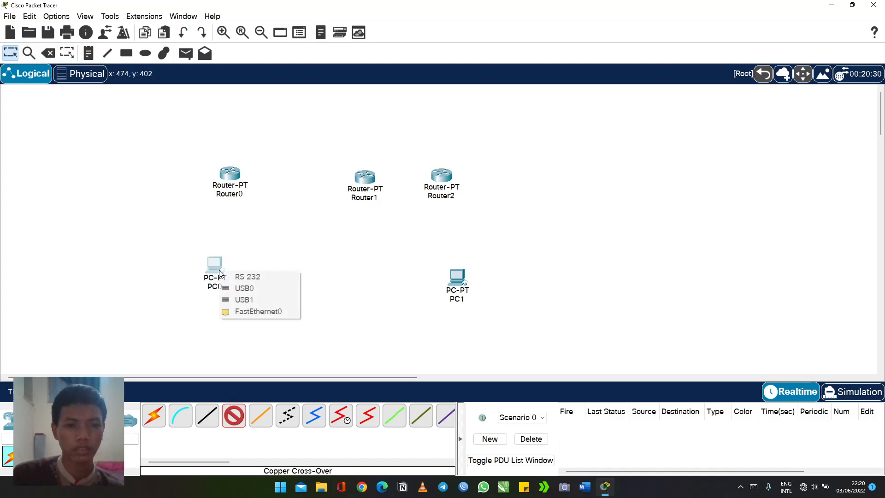
pyautogui.click(260, 311)
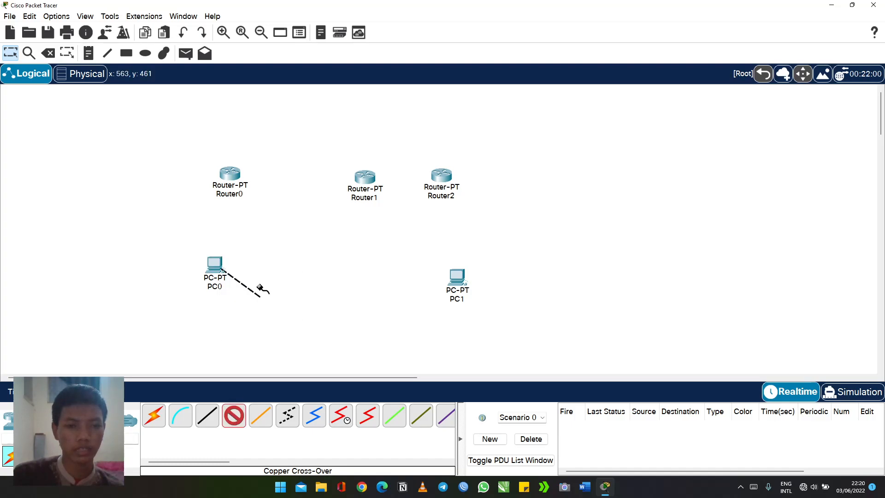
pyautogui.click(229, 177)
pyautogui.click(298, 204)
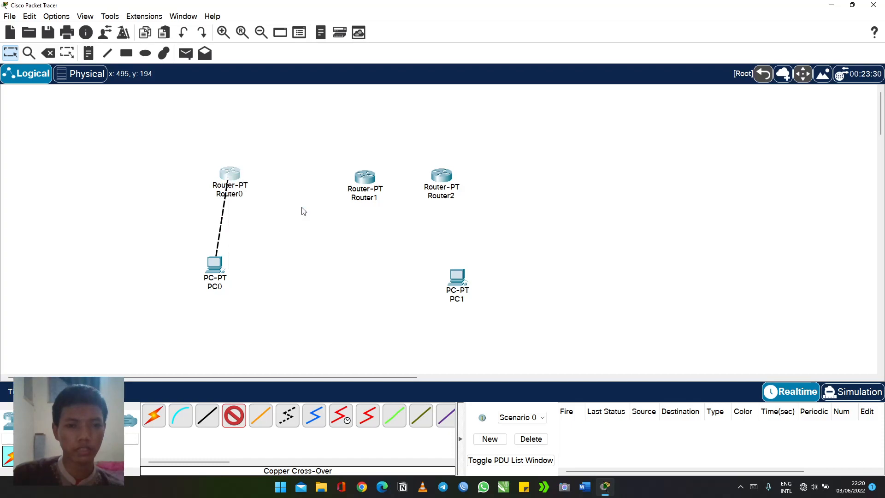
# Step: Connect Router0's FastEthernet1/0 to Router1's FastEthernet0/0 with a Copper Cross-Over cable
pyautogui.click(234, 416)
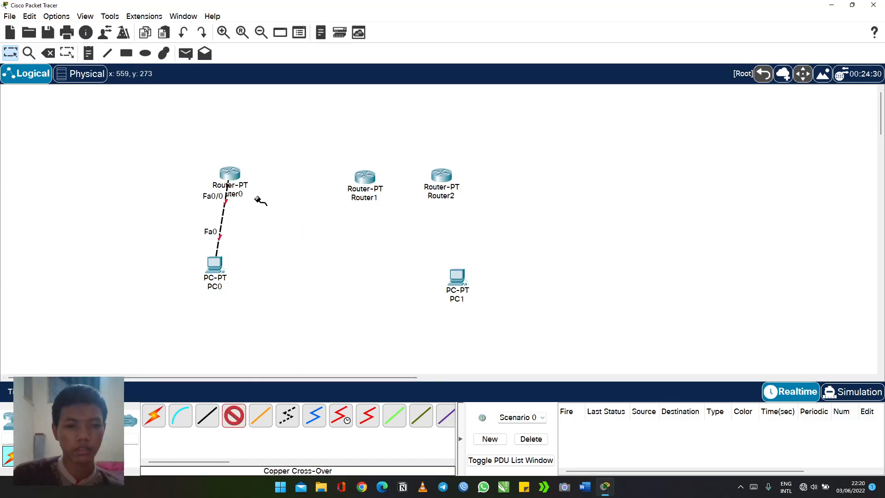
pyautogui.click(238, 178)
pyautogui.click(252, 208)
pyautogui.click(364, 179)
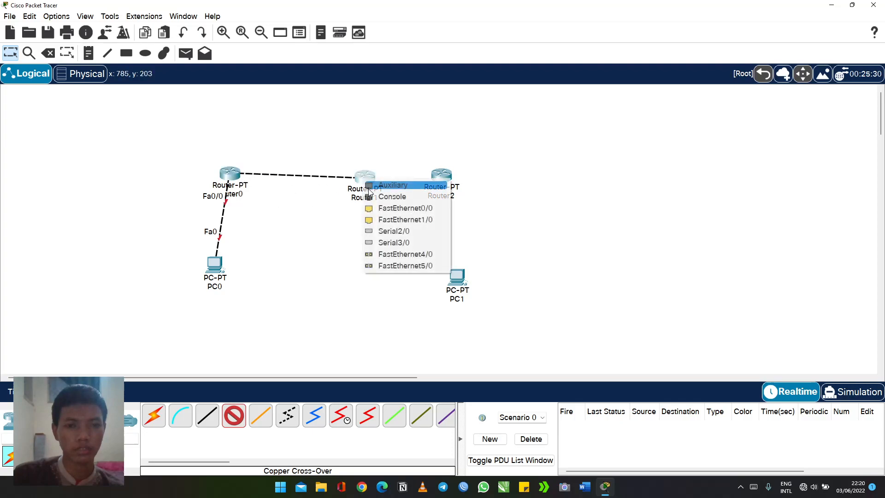
pyautogui.click(377, 209)
# Step: Connect Router1's FastEthernet1/0 to Router2's FastEthernet0/0 with a Copper Cross-Over cable
pyautogui.click(234, 416)
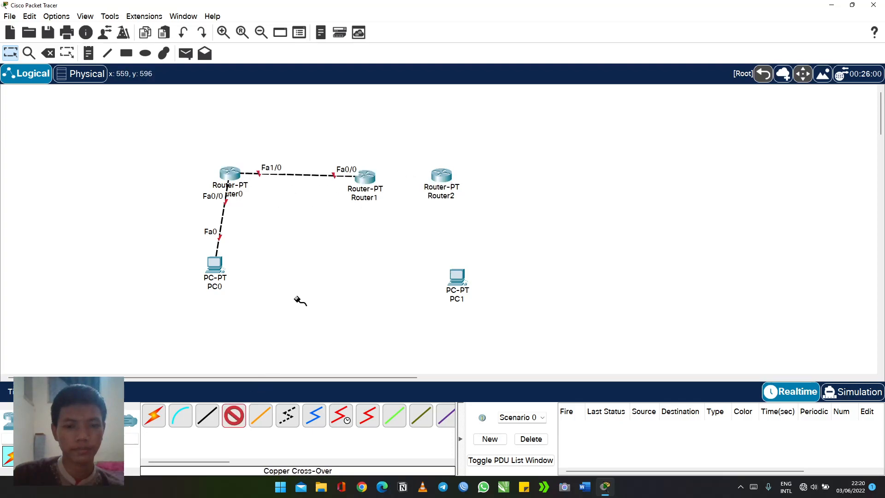
pyautogui.click(368, 184)
pyautogui.click(377, 213)
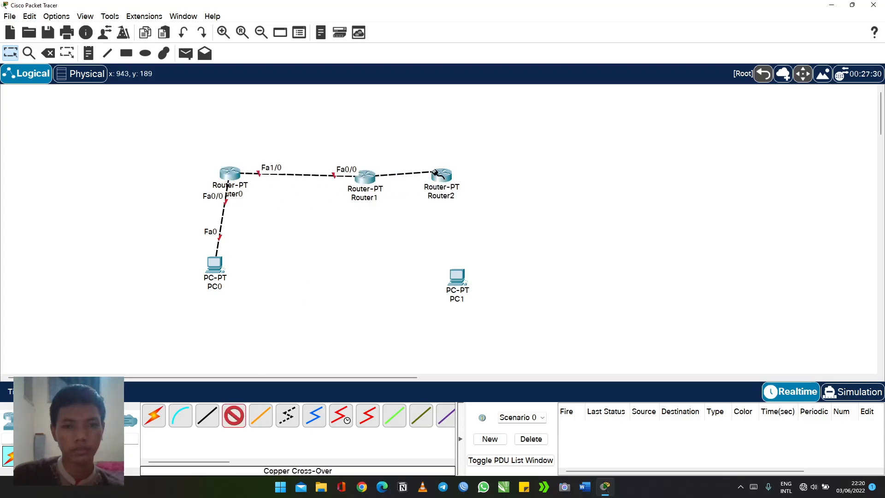
pyautogui.click(445, 180)
pyautogui.click(475, 211)
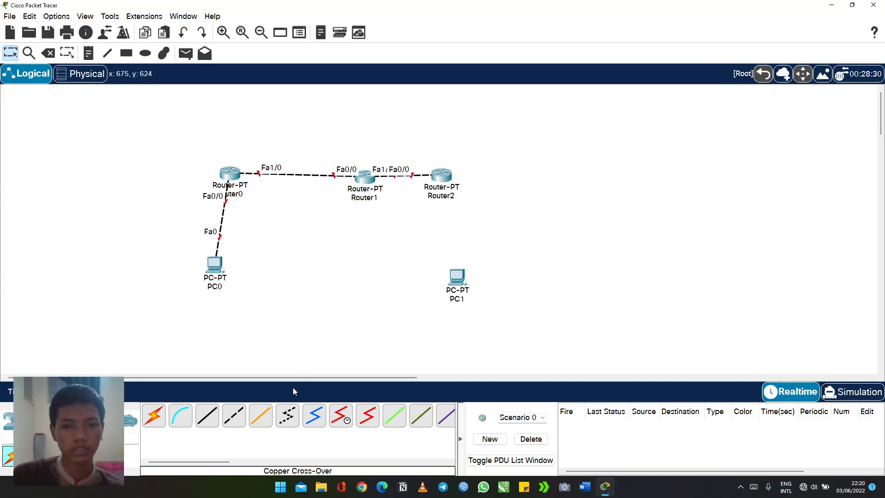
# Step: Connect Router2's FastEthernet1/0 to PC1's FastEthernet0 with a Copper Cross-Over cable
pyautogui.click(234, 415)
pyautogui.click(445, 178)
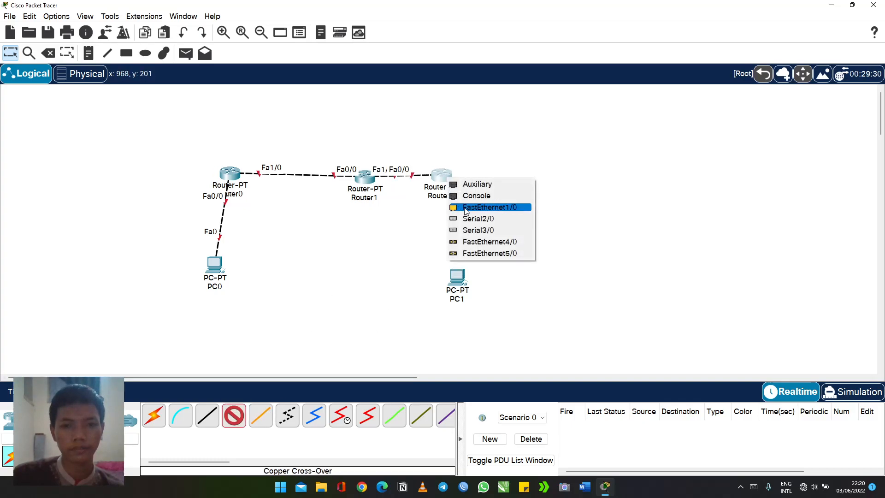
pyautogui.click(479, 206)
pyautogui.click(456, 276)
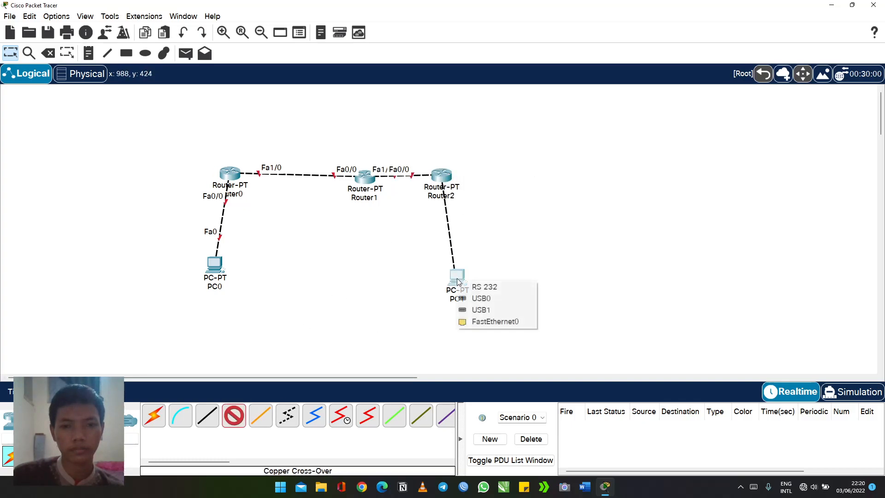
pyautogui.click(492, 322)
# Step: Rearrange the topology by spreading Router0 and Router2 away from Router1 and lining up PC0 and PC1 farther below them
pyautogui.moveTo(215, 263); pyautogui.dragTo(219, 283)
pyautogui.moveTo(450, 276); pyautogui.dragTo(461, 297)
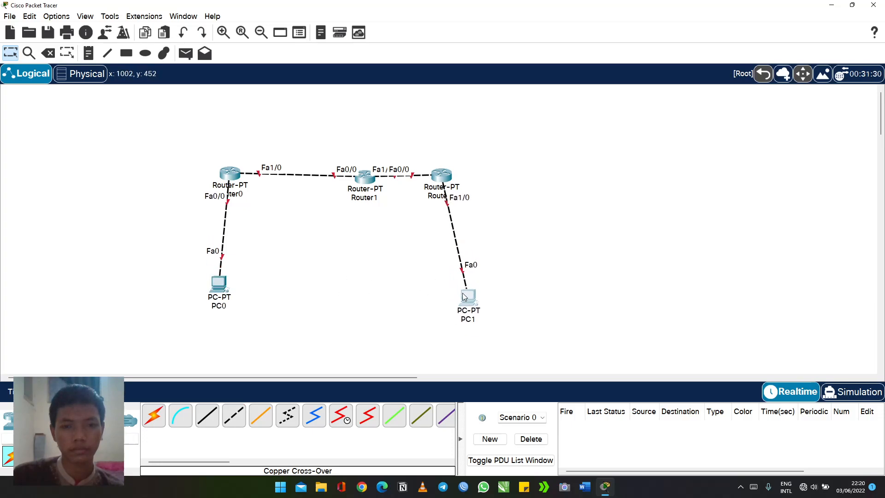
pyautogui.moveTo(442, 174); pyautogui.dragTo(487, 167)
pyautogui.moveTo(232, 177); pyautogui.dragTo(214, 176)
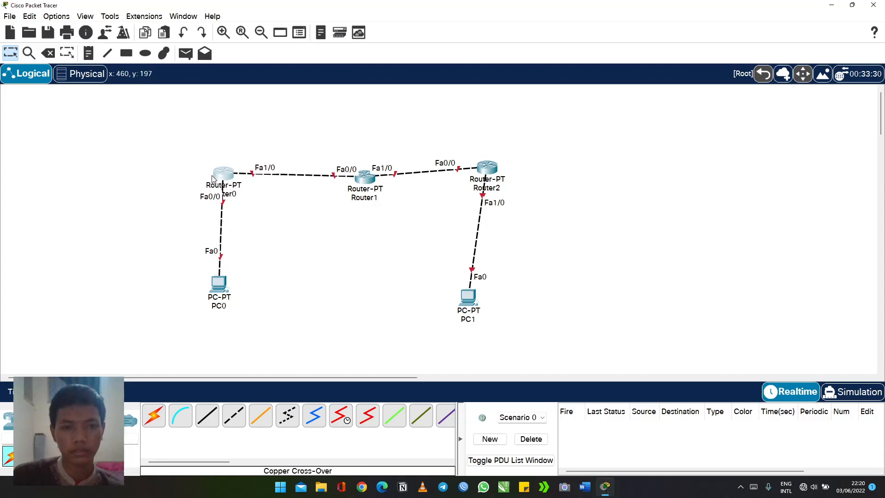
pyautogui.moveTo(493, 172); pyautogui.dragTo(497, 180)
pyautogui.moveTo(467, 283); pyautogui.dragTo(497, 285)
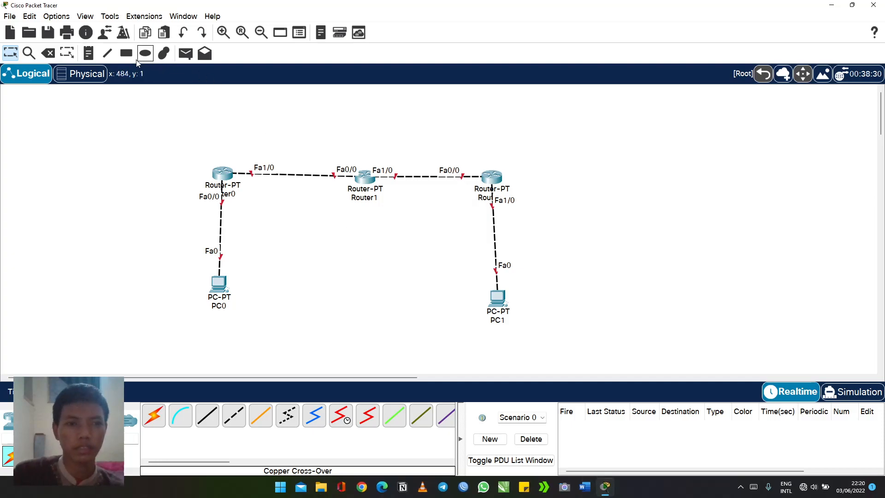
# Step: Add the network notes 192.168.1.0/24 beside the PC0 link and 192.168.2.0/24 beside the PC1 link
pyautogui.click(88, 54)
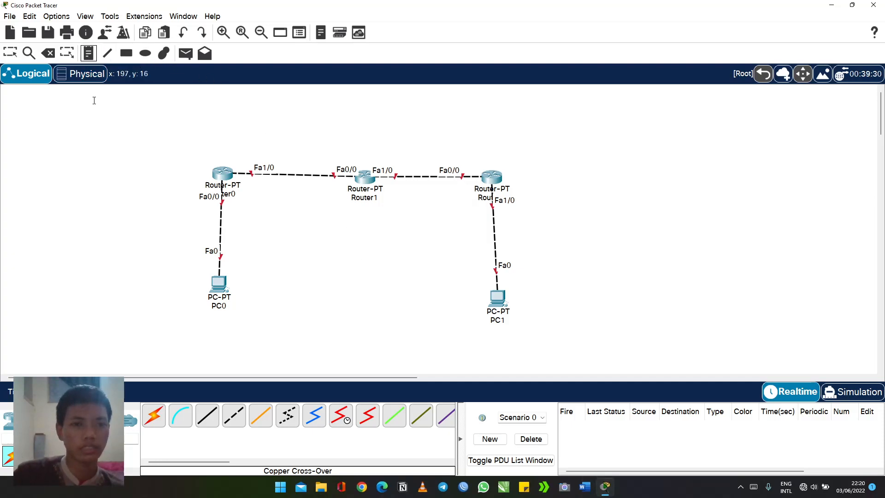
pyautogui.click(138, 250)
pyautogui.write('19')
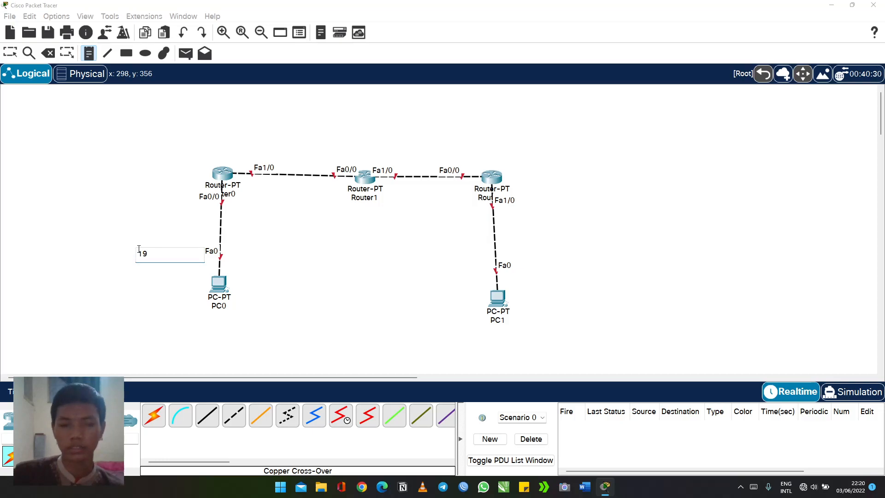
pyautogui.write('2.168.1.0/24')
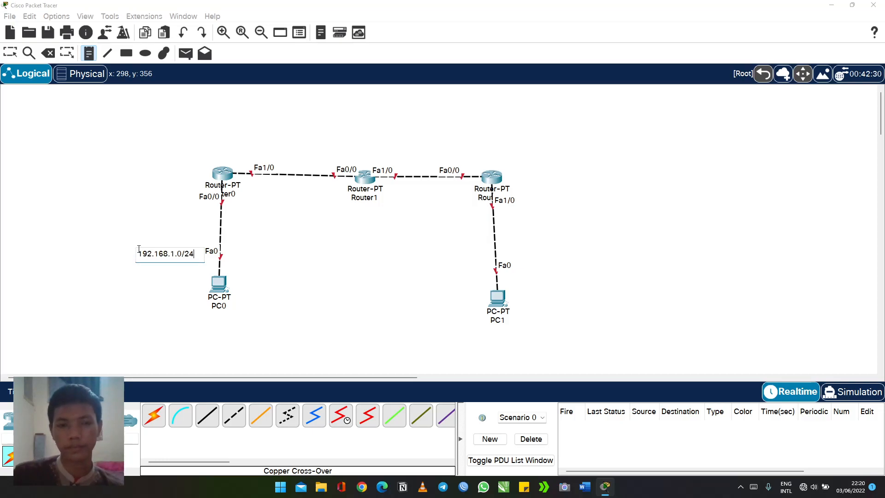
pyautogui.click(452, 252)
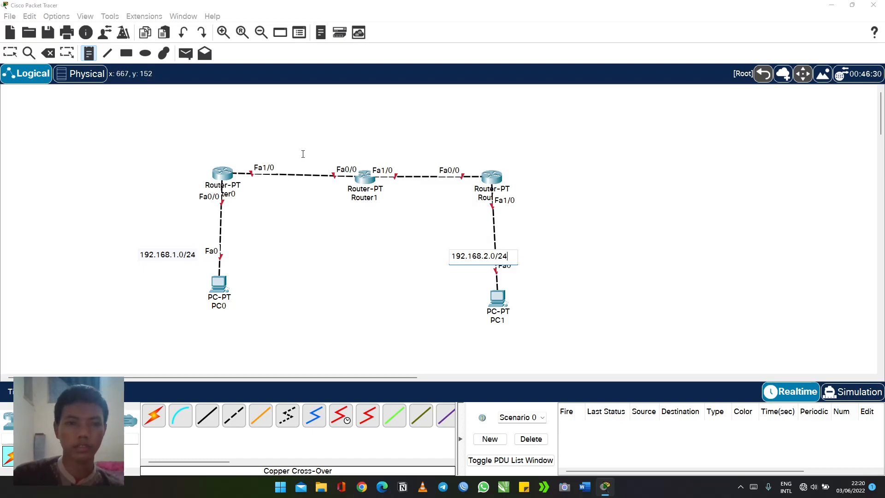
# Step: Add the network notes 172.16.1.0/24 above the Router0–Router1 link and 172.16.2.0/24 above the Router1–Router2 link
pyautogui.click(278, 138)
pyautogui.write('172.16.1.0/24')
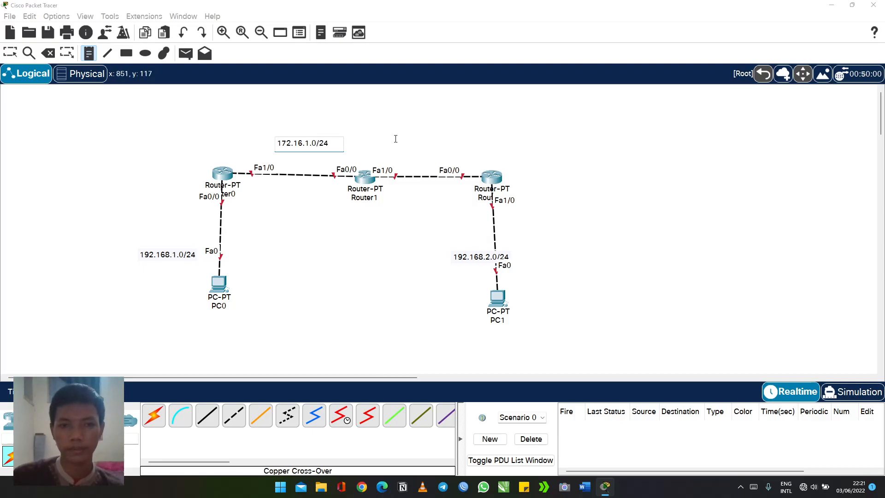
pyautogui.click(407, 137)
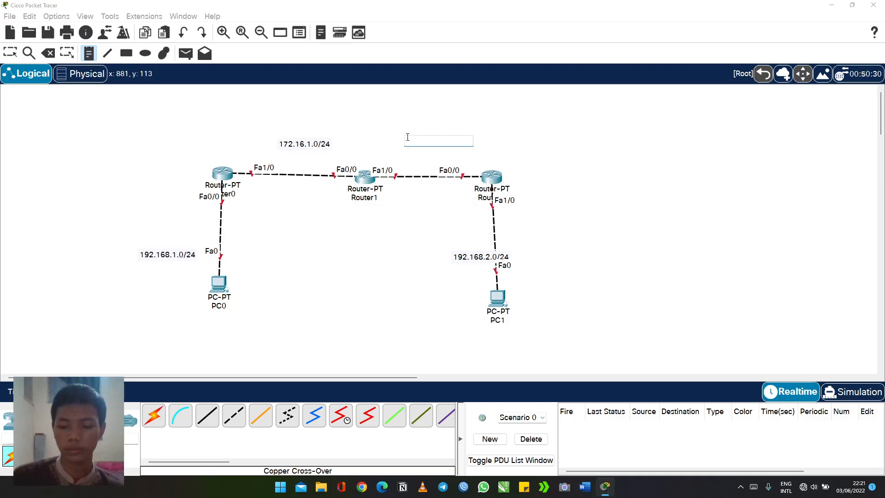
pyautogui.write('172.16')
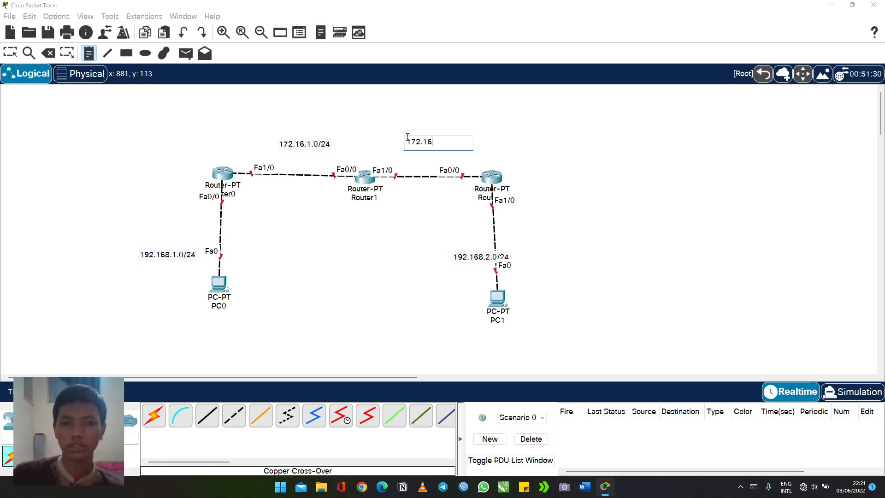
pyautogui.write('.2.0/')
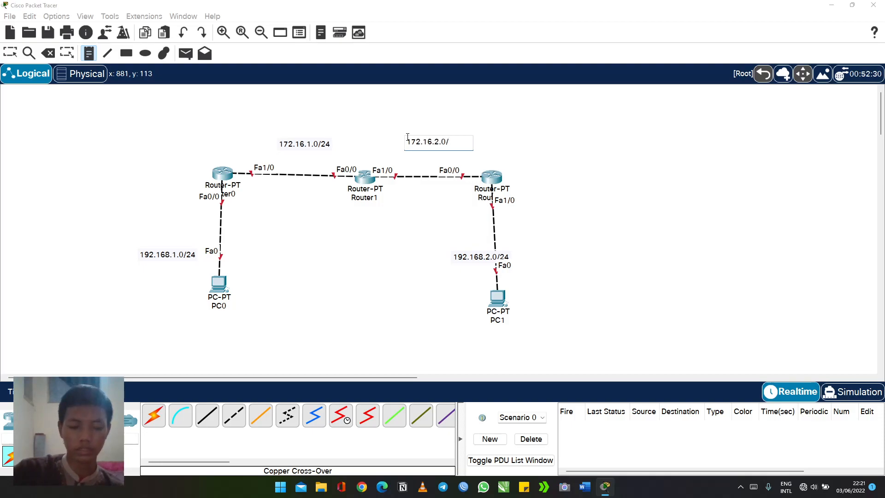
pyautogui.write('24')
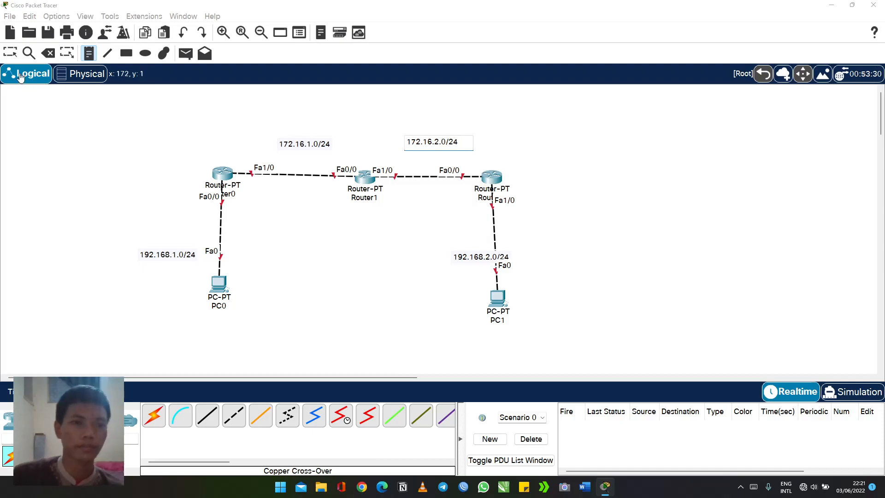
# Step: Reposition the notes: the 192.168 networks beneath their PCs, and the 172.16 networks closer to Router0 and Router1 above the router links
pyautogui.click(7, 55)
pyautogui.moveTo(185, 262); pyautogui.dragTo(221, 333)
pyautogui.moveTo(484, 259); pyautogui.dragTo(493, 339)
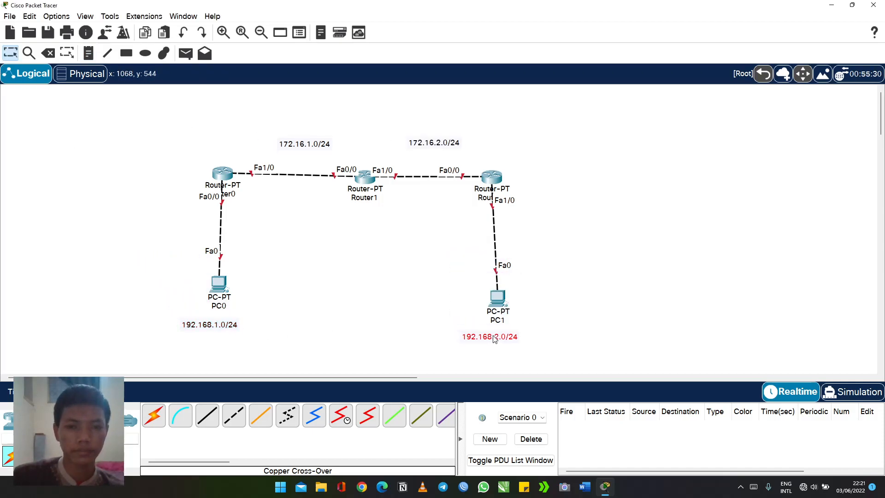
pyautogui.moveTo(285, 147); pyautogui.dragTo(234, 153)
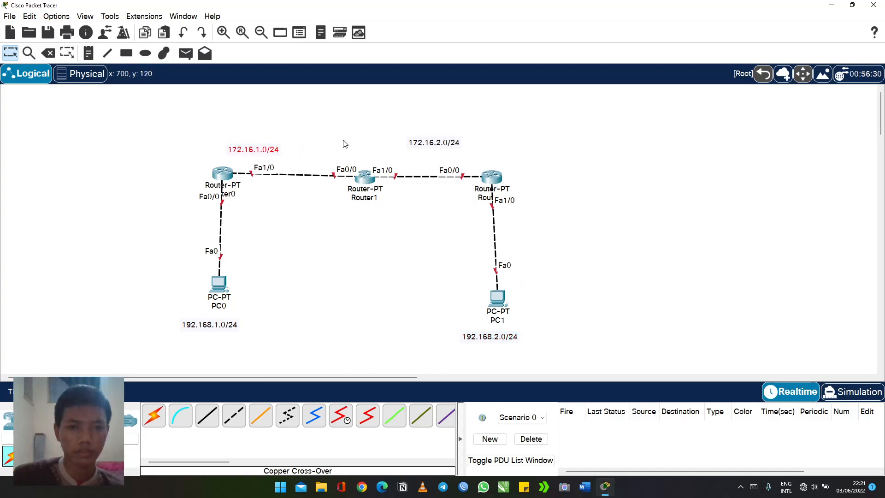
pyautogui.moveTo(421, 146); pyautogui.dragTo(393, 154)
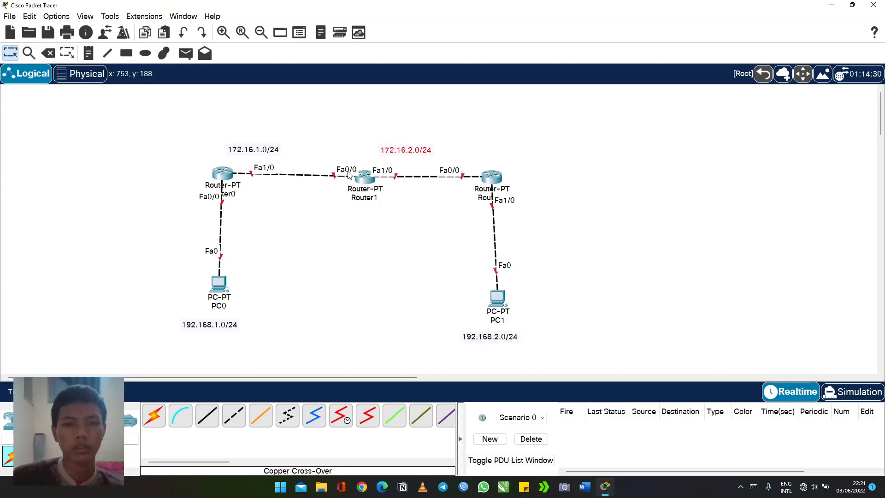
# Step: Open PC0's desktop applications
pyautogui.click(318, 259)
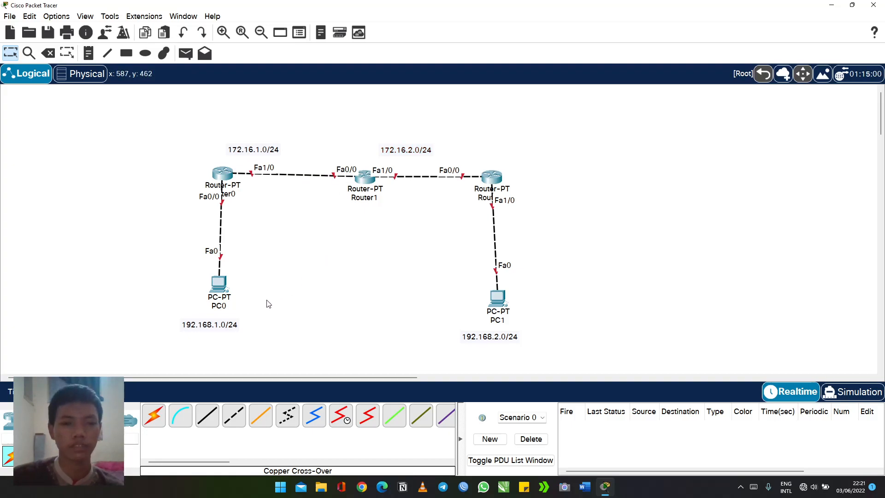
pyautogui.click(220, 283)
pyautogui.click(379, 100)
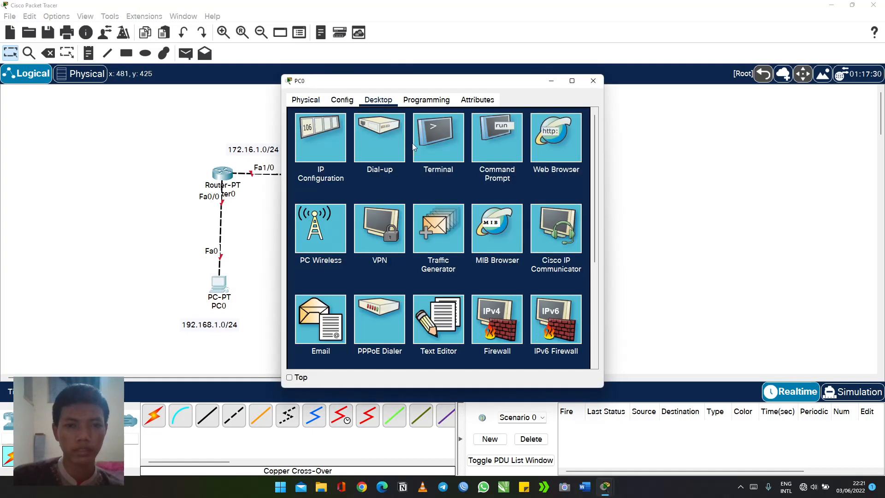
pyautogui.click(425, 135)
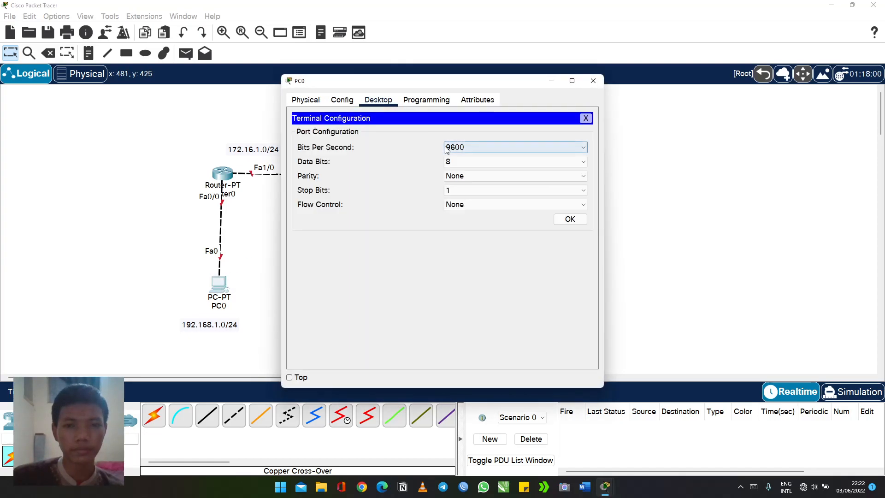
pyautogui.click(586, 116)
pyautogui.click(505, 142)
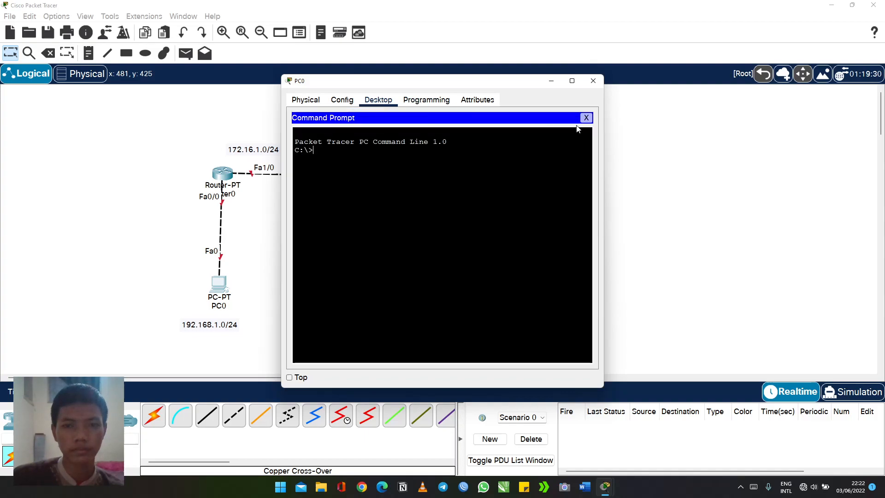
pyautogui.click(586, 117)
# Step: Configure PC0 with static IPv4 address 192.168.1.2, subnet mask 255.255.255.0 and default gateway 192.168.1.1
pyautogui.click(325, 140)
pyautogui.moveTo(422, 81); pyautogui.dragTo(613, 79)
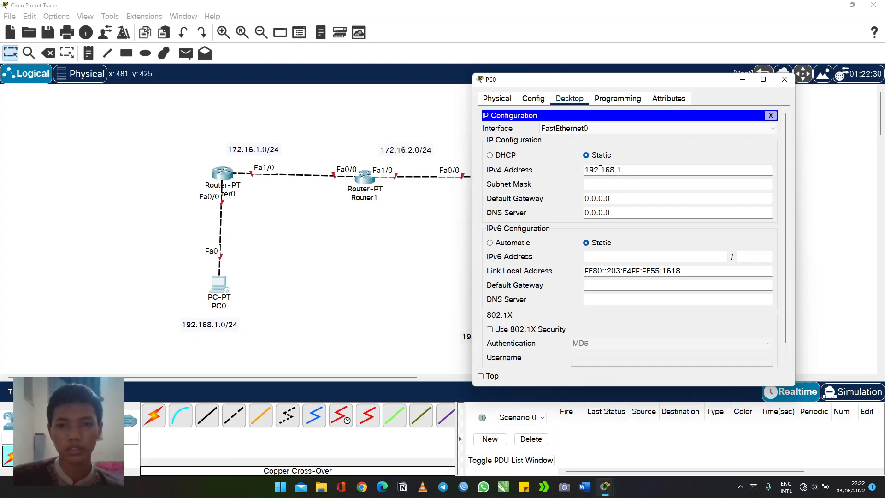
pyautogui.press('Tab')
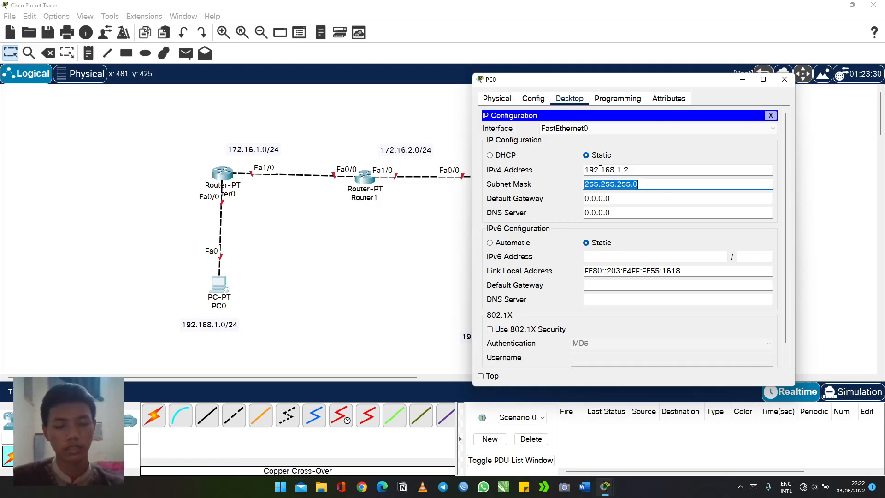
pyautogui.press('Tab')
pyautogui.write('19')
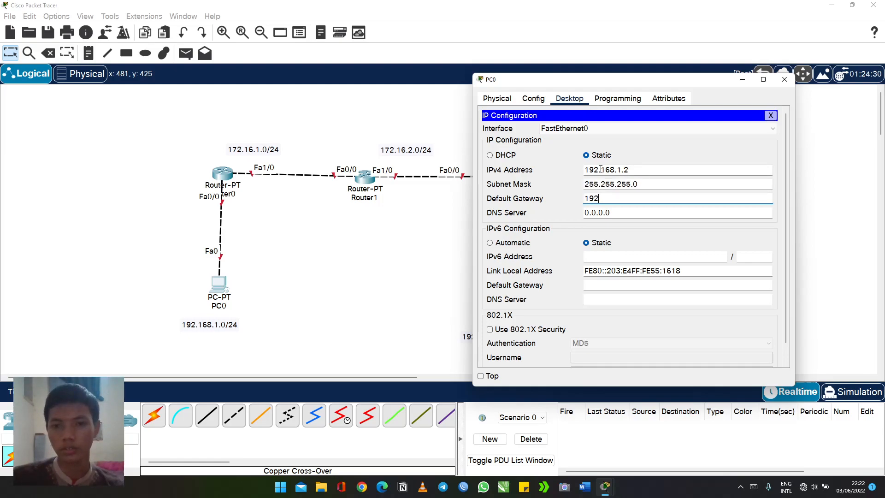
pyautogui.write('2.168.1.1')
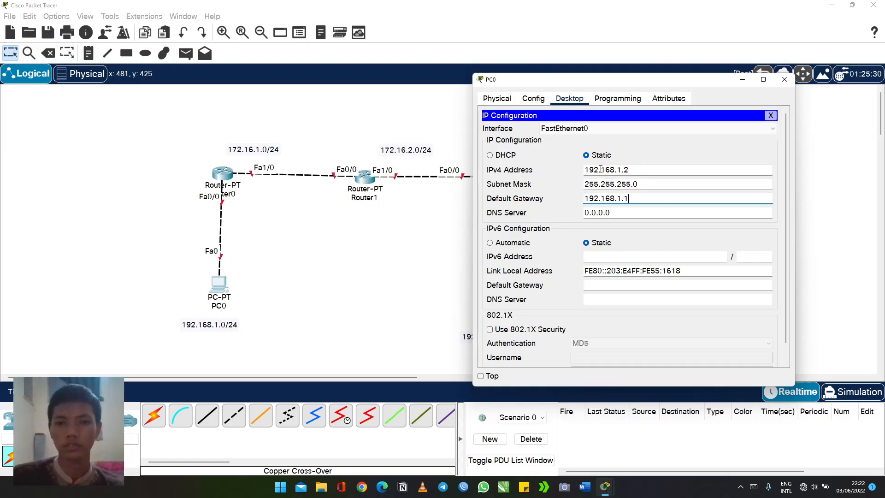
pyautogui.click(784, 80)
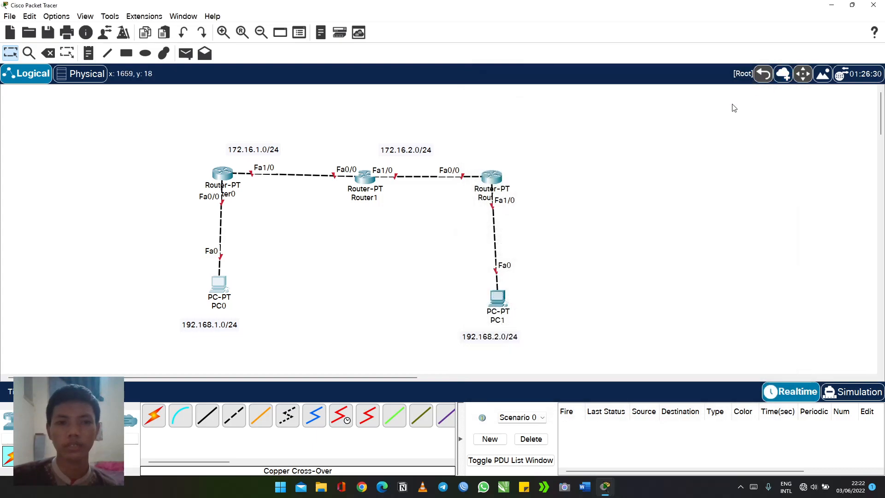
# Step: Configure PC1 with static IPv4 address 192.168.2.2, subnet mask 255.255.255.0 and default gateway 192.168.2.1
pyautogui.click(503, 300)
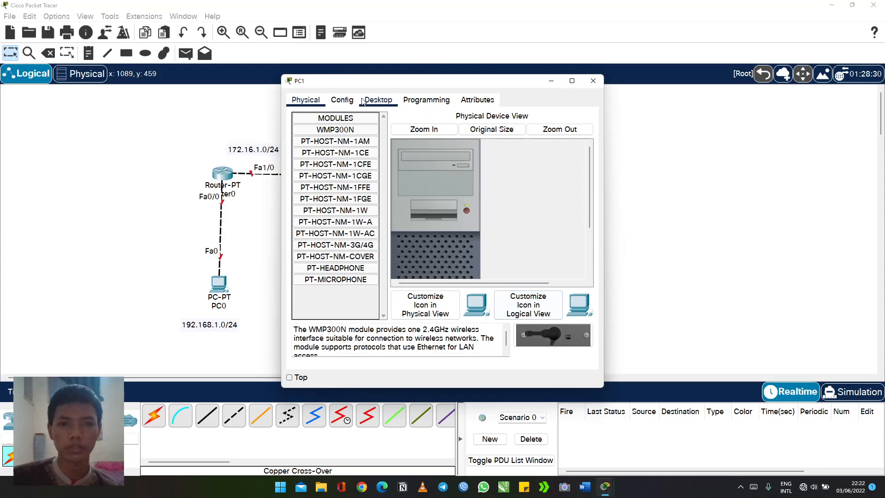
pyautogui.click(375, 101)
pyautogui.click(321, 142)
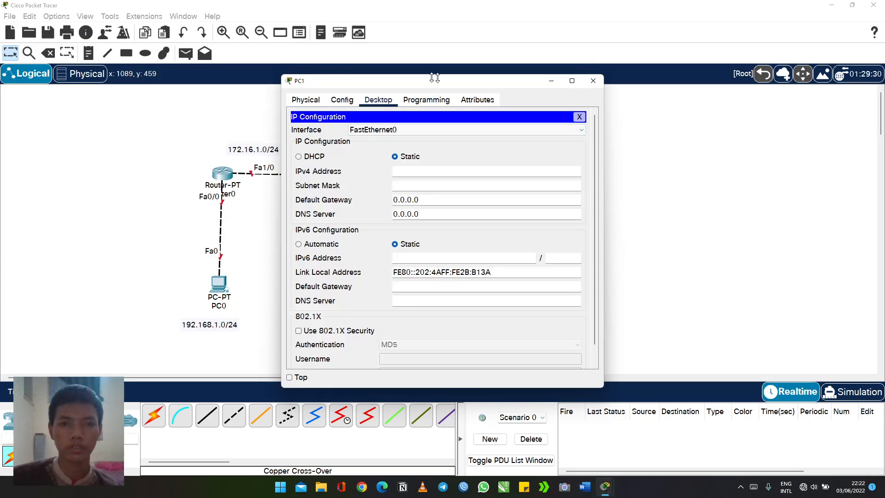
pyautogui.moveTo(501, 84); pyautogui.dragTo(754, 85)
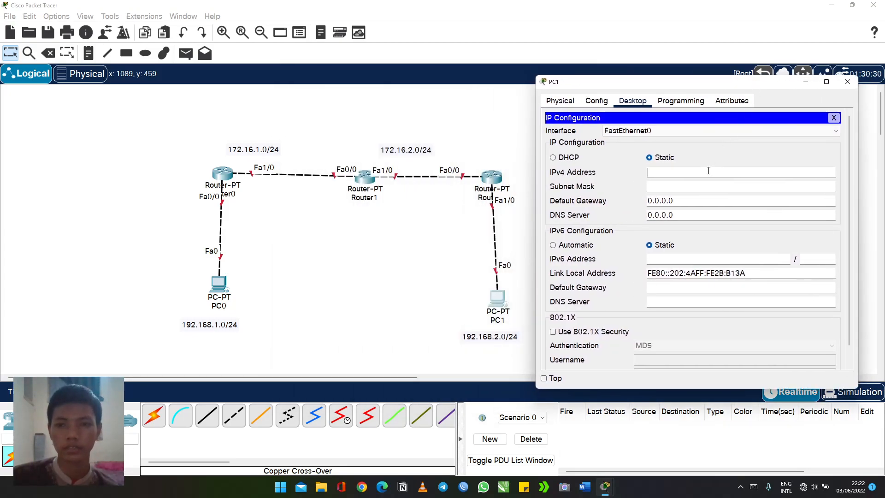
pyautogui.click(709, 171)
pyautogui.write('192')
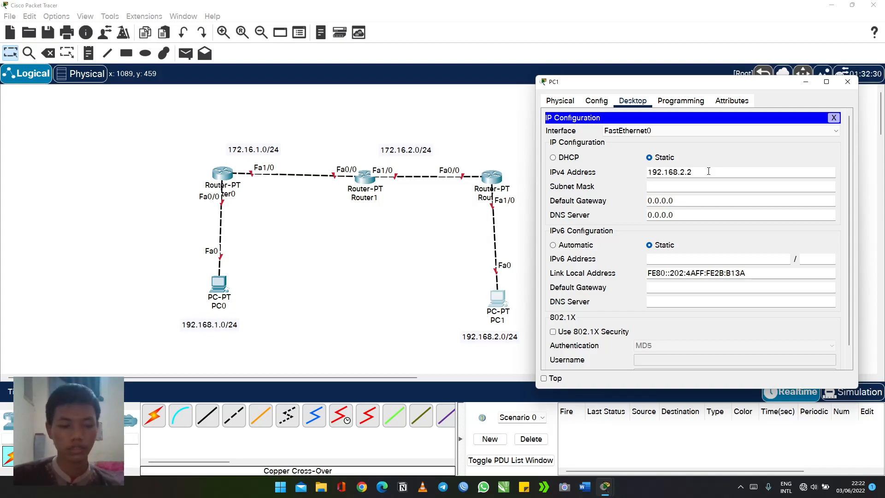
pyautogui.write('.168.2.2')
pyautogui.press('Tab')
pyautogui.press('Tab')
pyautogui.write('192')
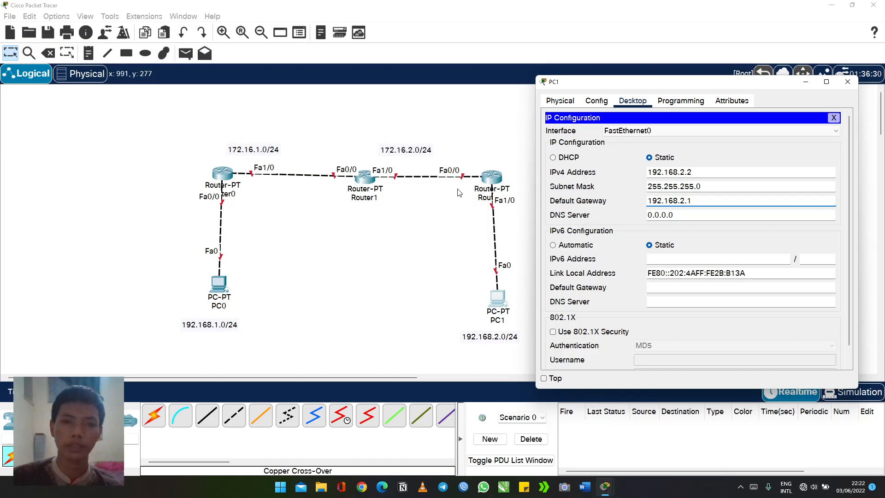
pyautogui.click(848, 82)
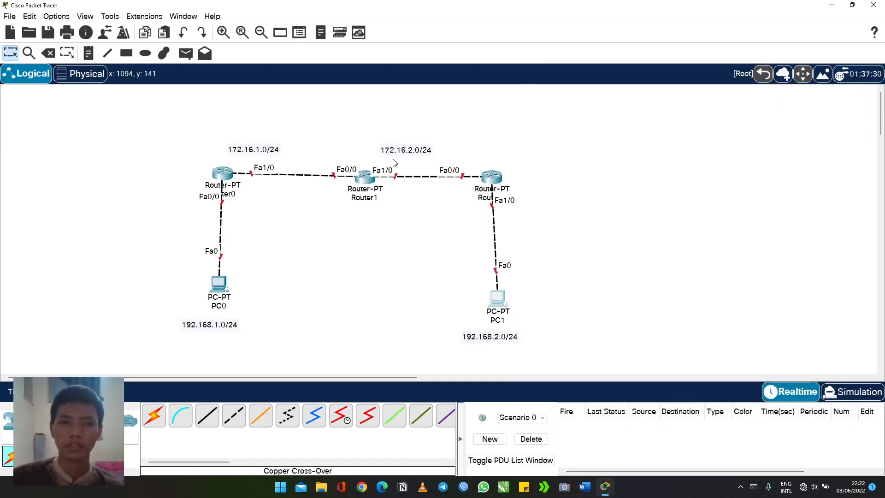
# Step: Open Router0's command line and answer no to the initial configuration dialog
pyautogui.click(224, 171)
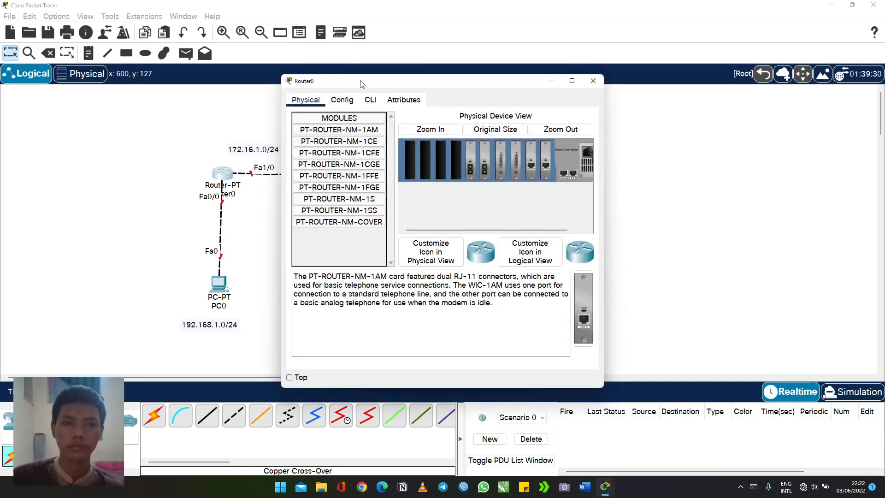
pyautogui.moveTo(359, 84); pyautogui.dragTo(644, 64)
pyautogui.click(590, 87)
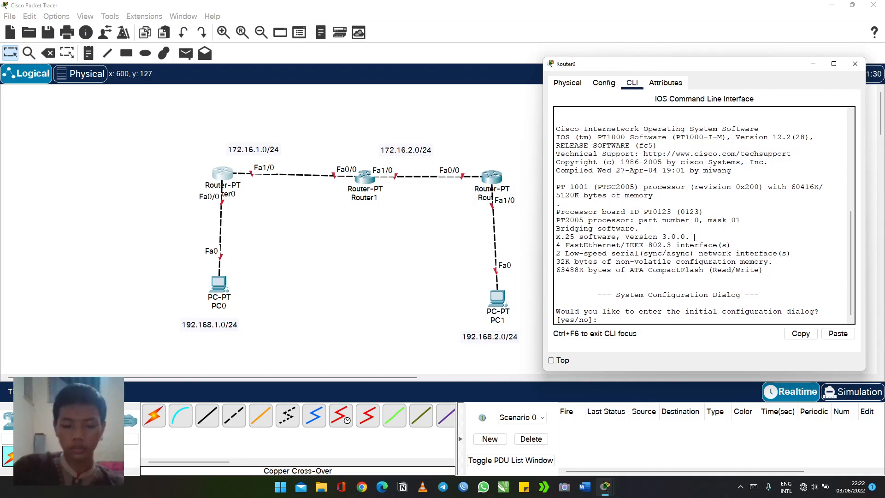
pyautogui.write('no')
pyautogui.press('Return')
pyautogui.press('Return')
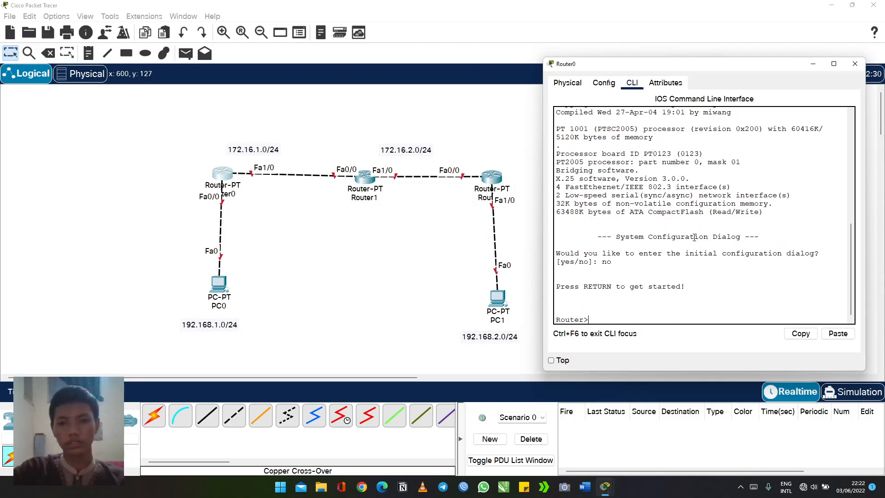
# Step: Enter privileged mode and global configuration mode on Router0 with en and conf t
pyautogui.write('en')
pyautogui.press('Return')
pyautogui.write('conf t')
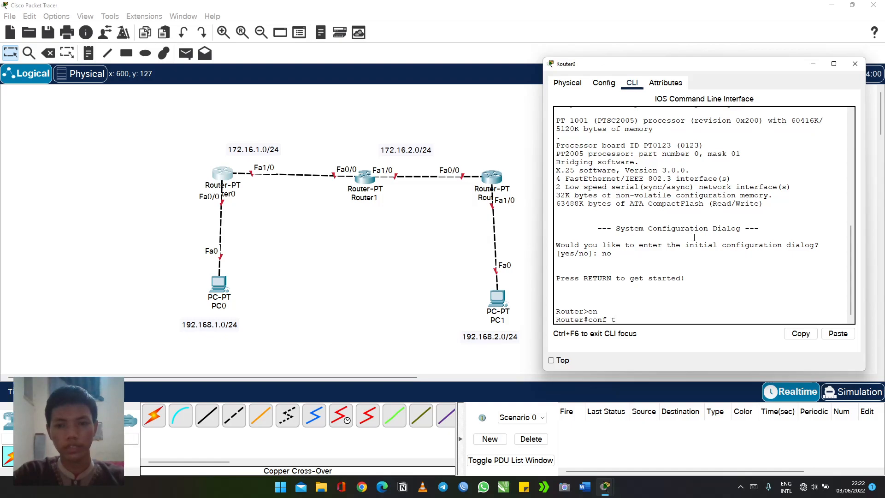
pyautogui.press('Return')
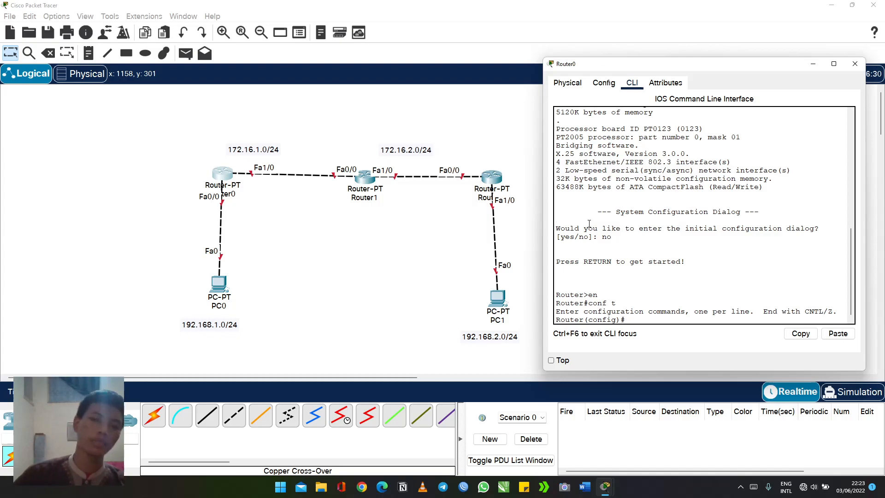
# Step: Assign IP address 192.168.1.1 with mask 255.255.255.0 to Router0's fa0/0 interface
pyautogui.write('int')
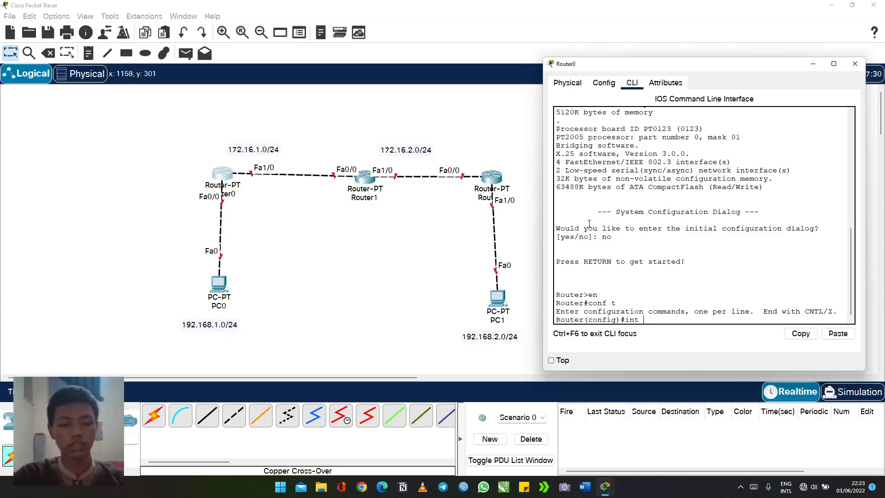
pyautogui.write(' fa0')
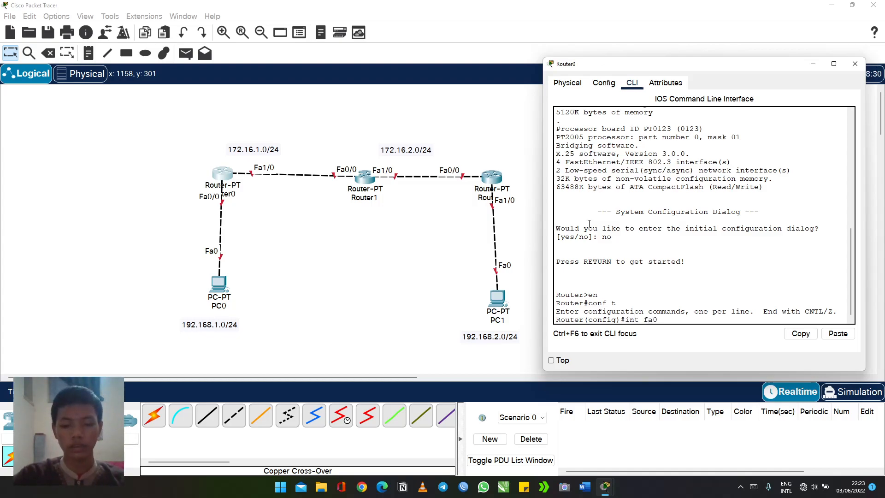
pyautogui.write('/0')
pyautogui.press('Return')
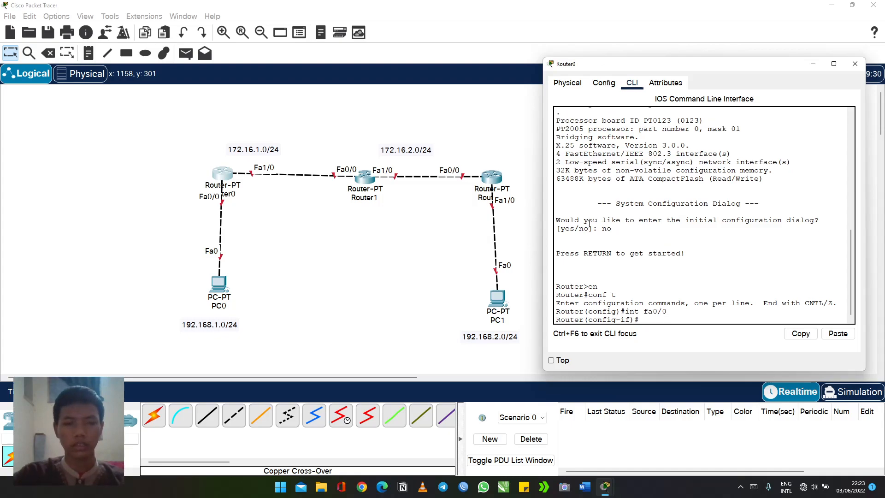
pyautogui.write('ip add ')
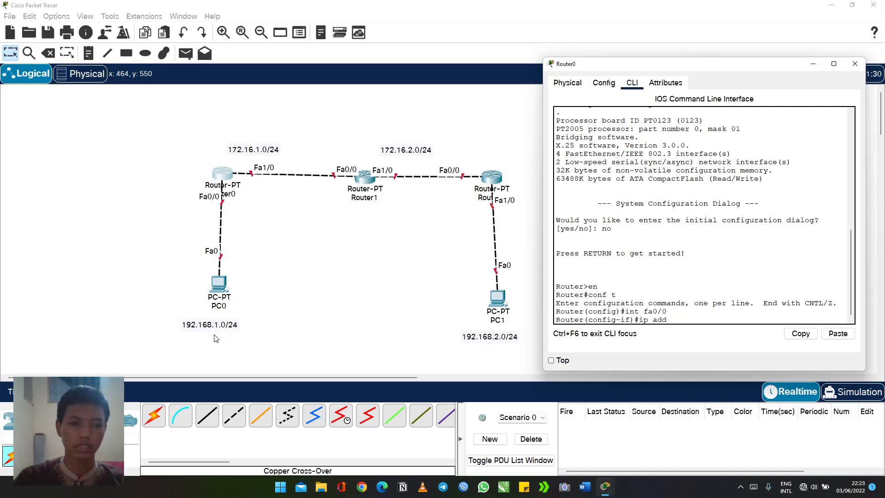
pyautogui.write('192.16')
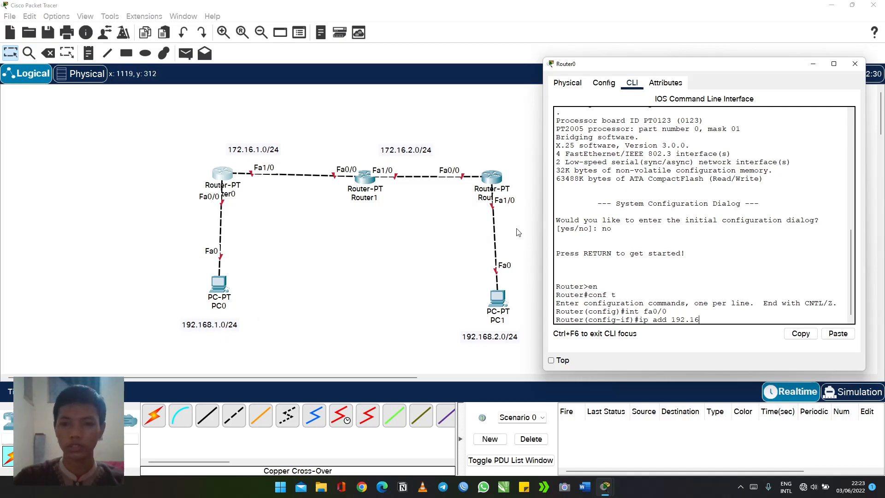
pyautogui.write('8.1.1')
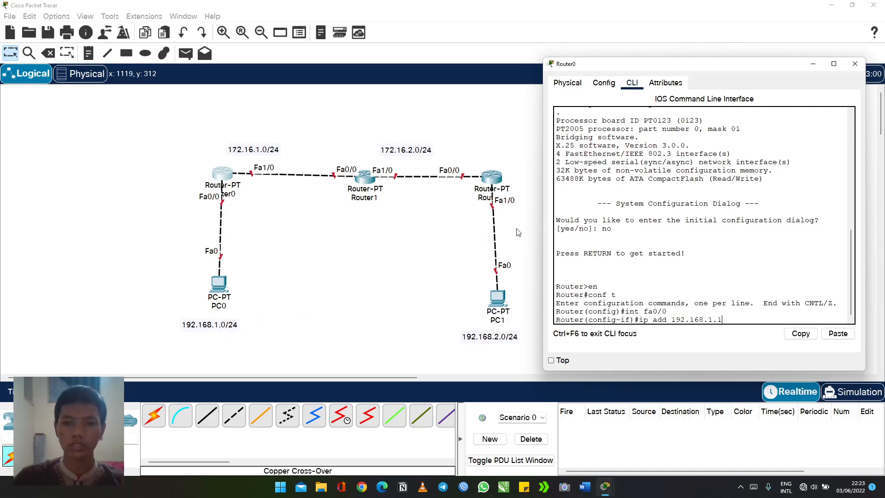
pyautogui.write(' 25')
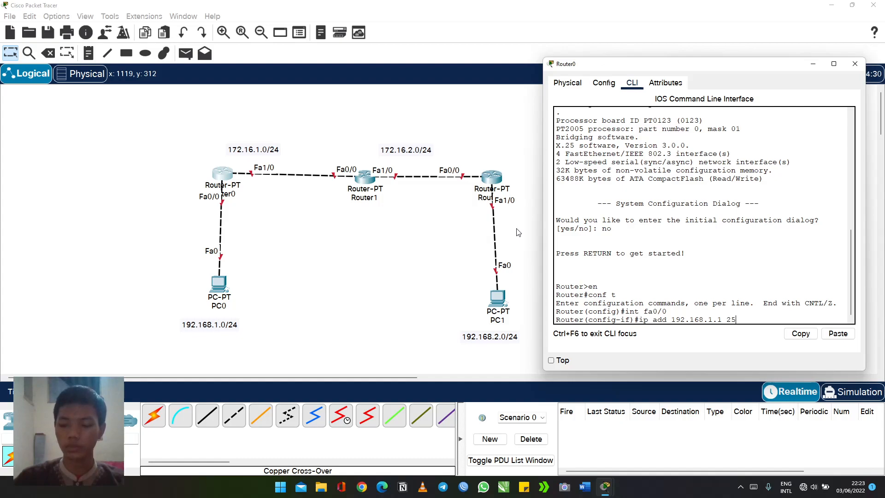
pyautogui.write('5.255.255.0')
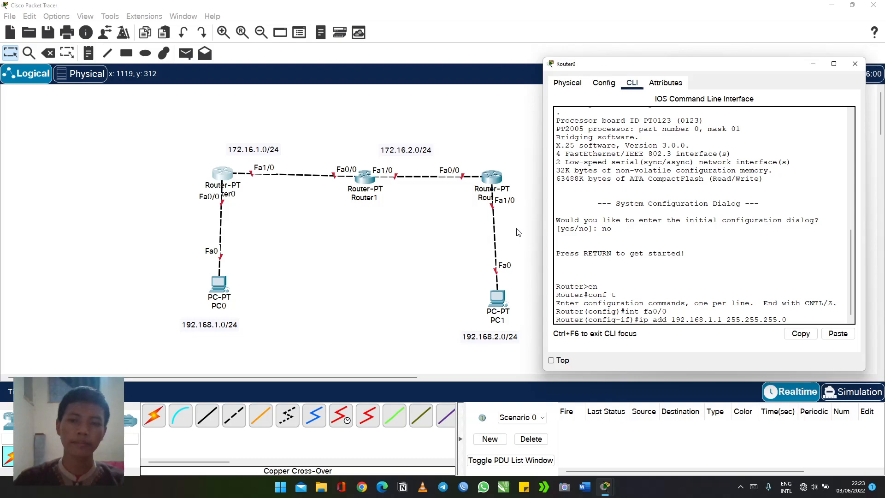
pyautogui.press('Return')
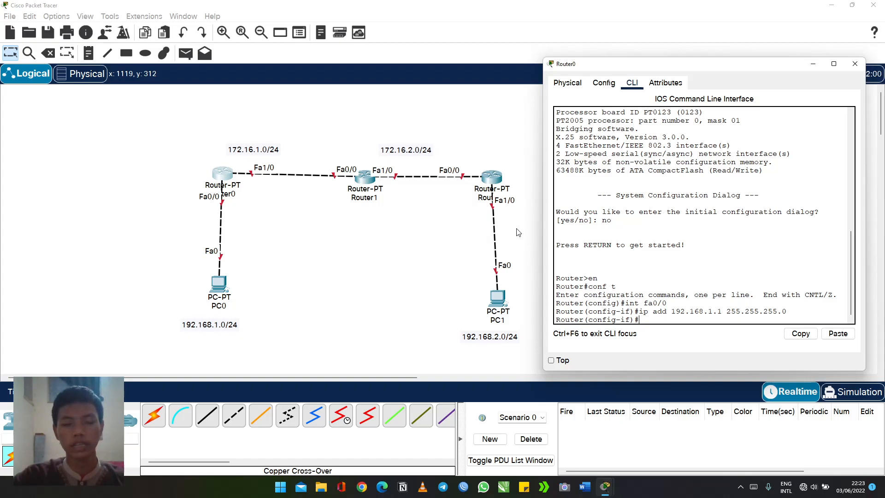
# Step: Bring up Router0's fa0/0 interface with no sh, and exit interface configuration mode
pyautogui.write('no sh')
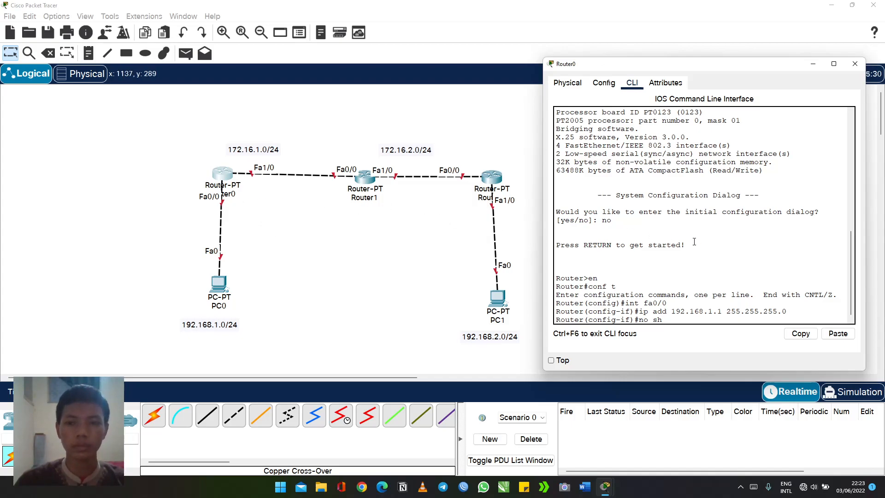
pyautogui.press('Return')
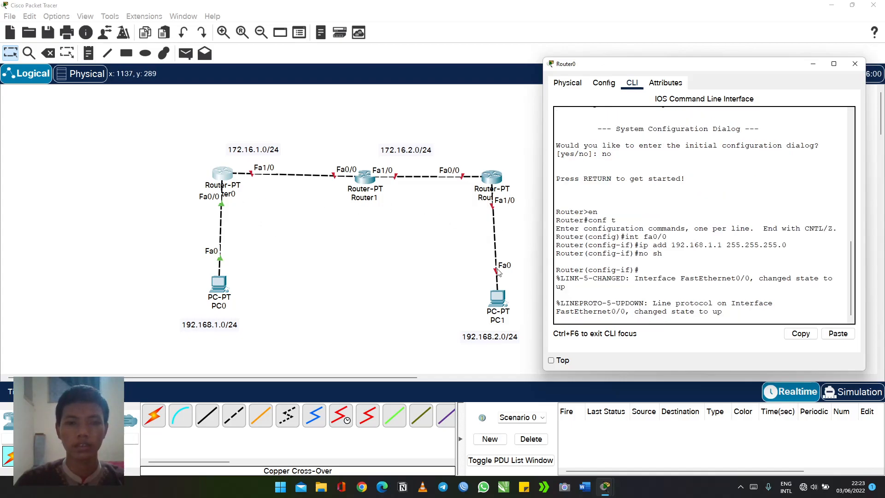
pyautogui.click(739, 195)
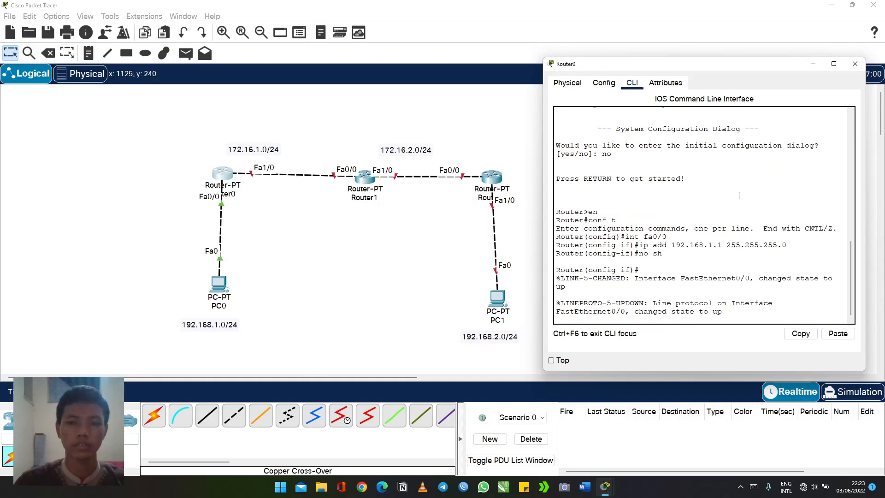
pyautogui.press('Return')
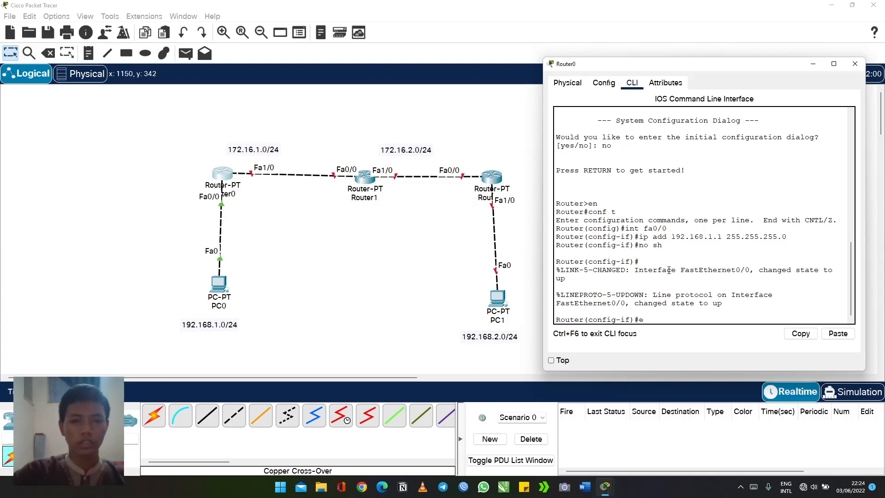
pyautogui.write('ex')
pyautogui.press('Return')
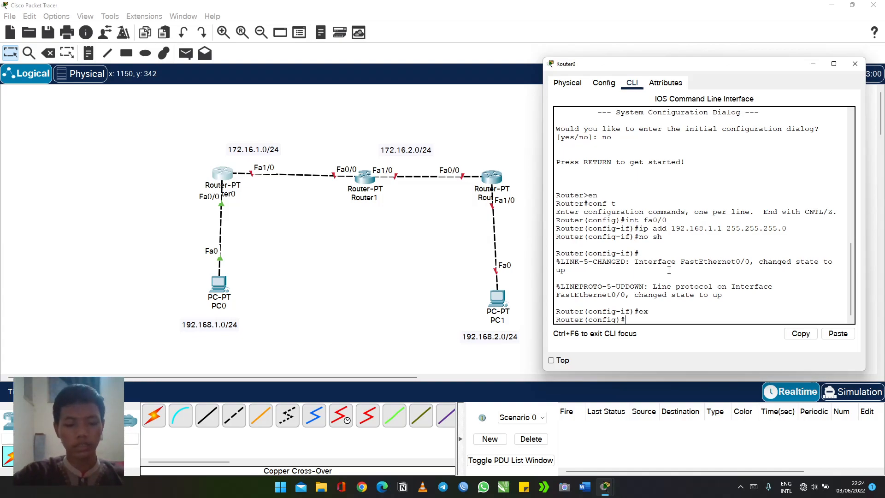
# Step: Assign IP address 172.16.1.1 with mask 255.255.255.0 to Router0's fa1/0 interface
pyautogui.write('int fa')
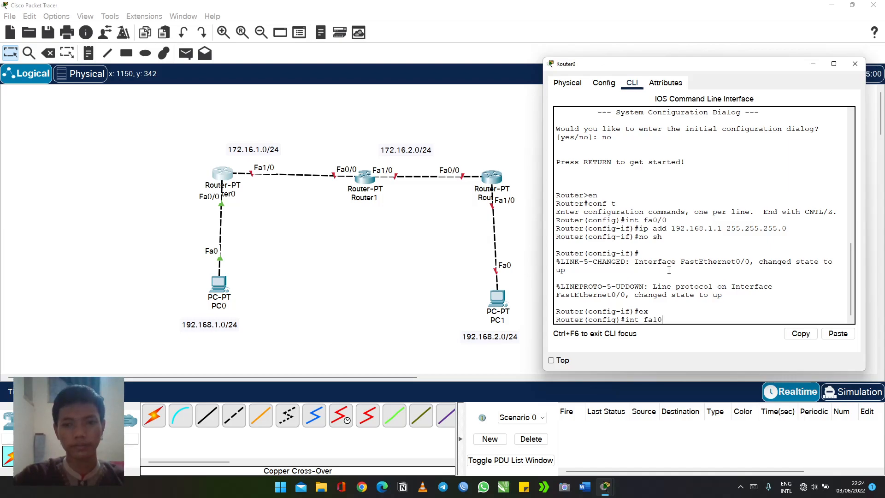
pyautogui.write('10')
pyautogui.press('BackSpace')
pyautogui.write('/0')
pyautogui.press('Return')
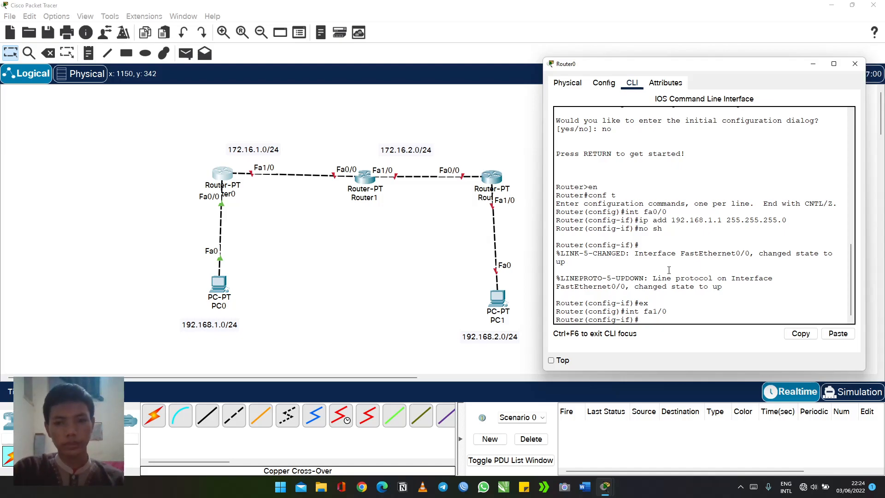
pyautogui.write('ip add ')
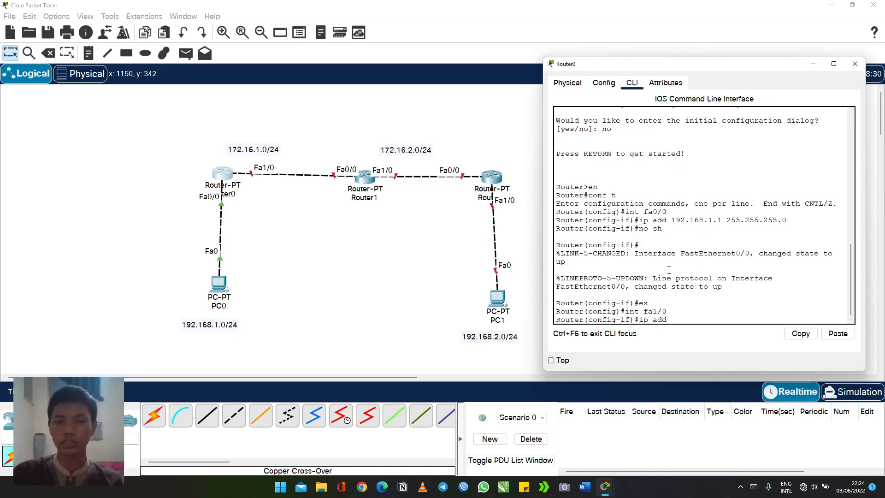
pyautogui.write('172')
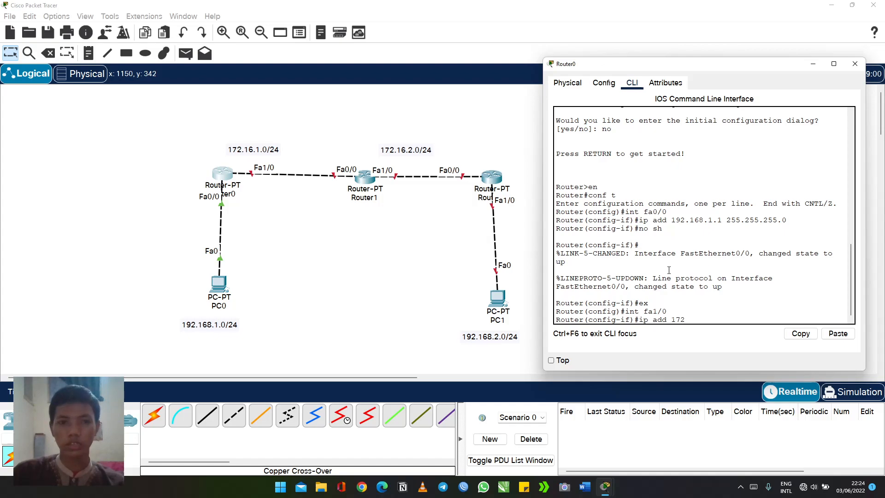
pyautogui.write('.163')
pyautogui.press('BackSpace')
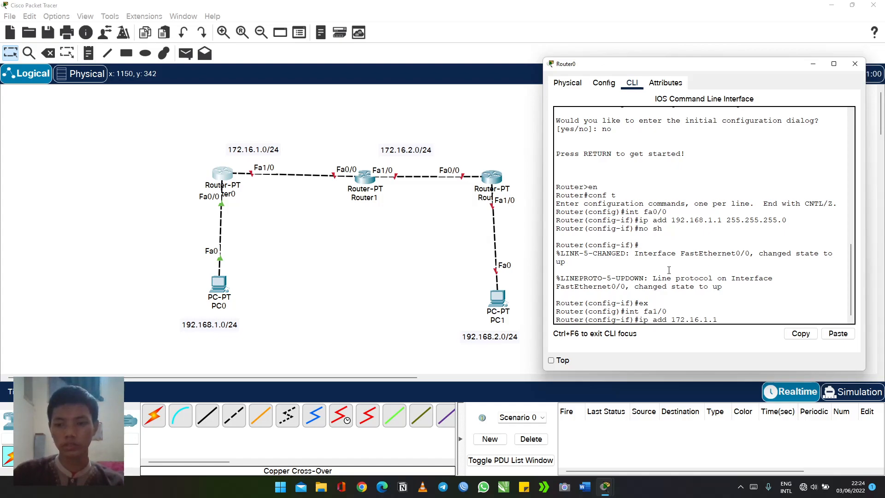
pyautogui.write('1 255.25')
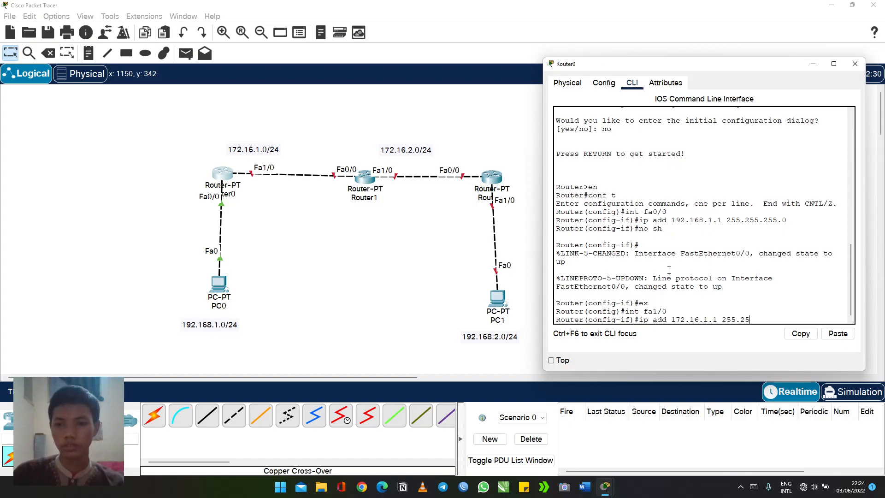
pyautogui.write('5.255.0')
pyautogui.press('Return')
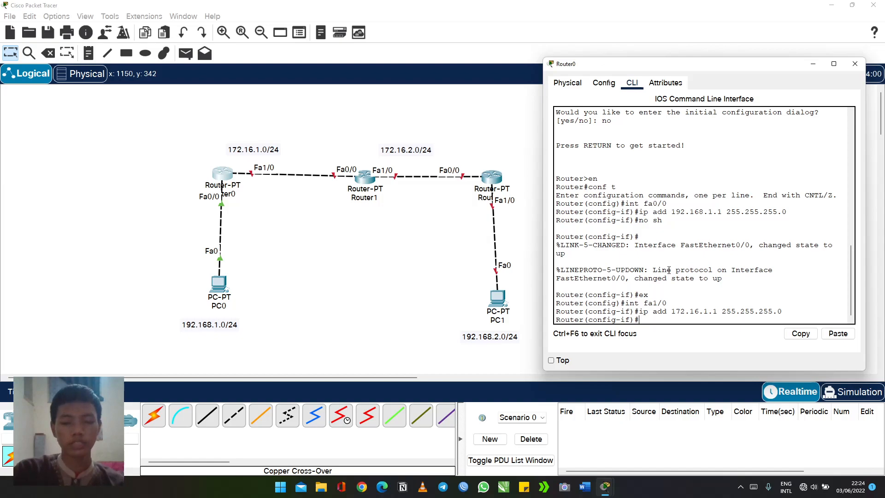
# Step: Bring up Router0's fa1/0 interface with no sh, and close Router0's configuration window
pyautogui.write('no sh')
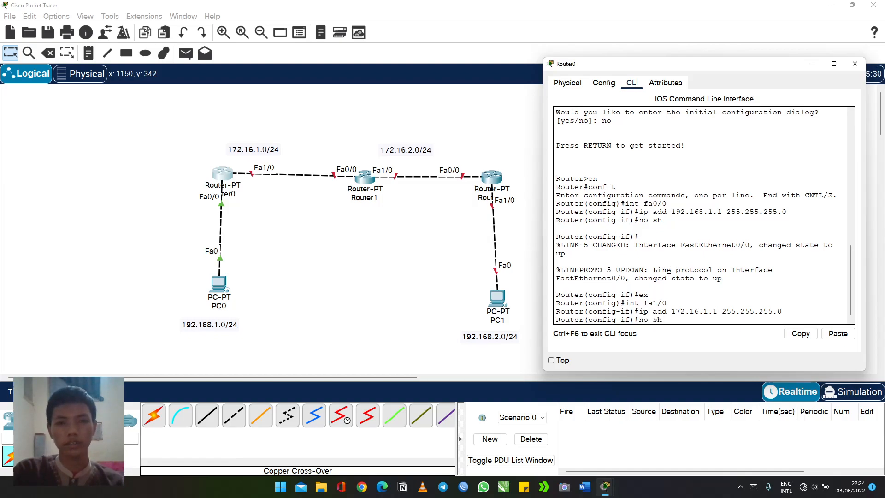
pyautogui.press('Return')
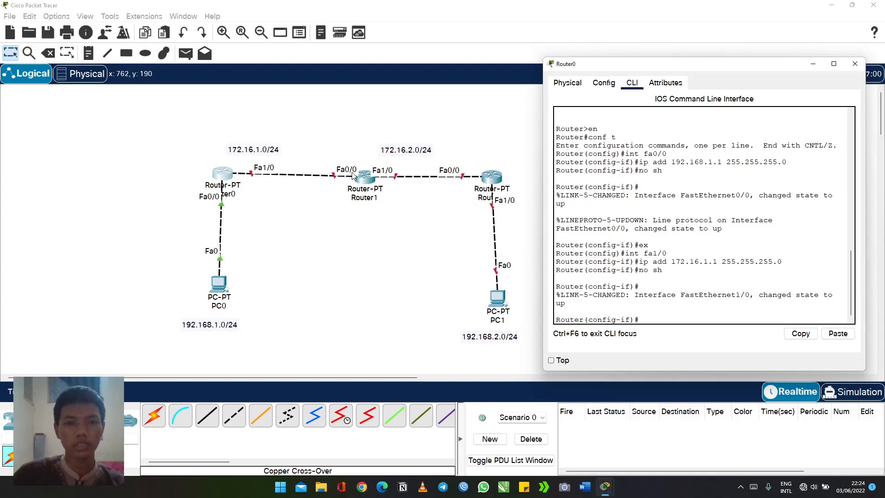
pyautogui.click(856, 67)
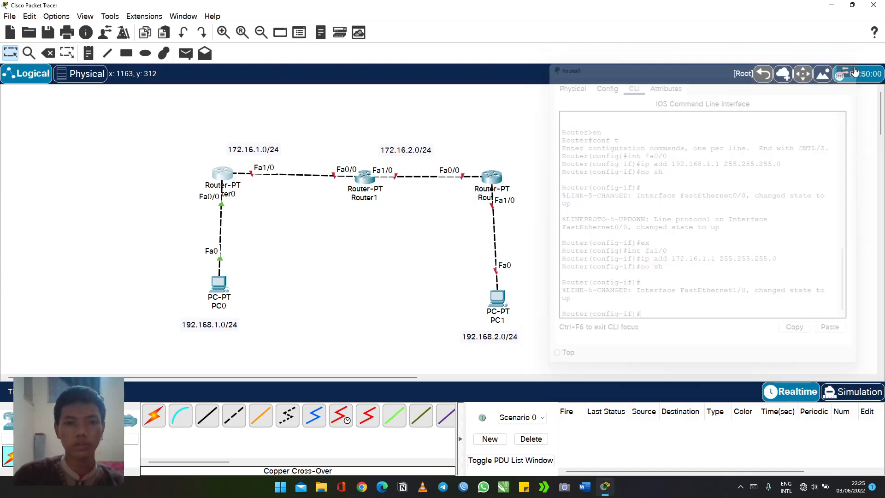
# Step: Open Router1's command line and answer no to the initial configuration dialog
pyautogui.click(364, 184)
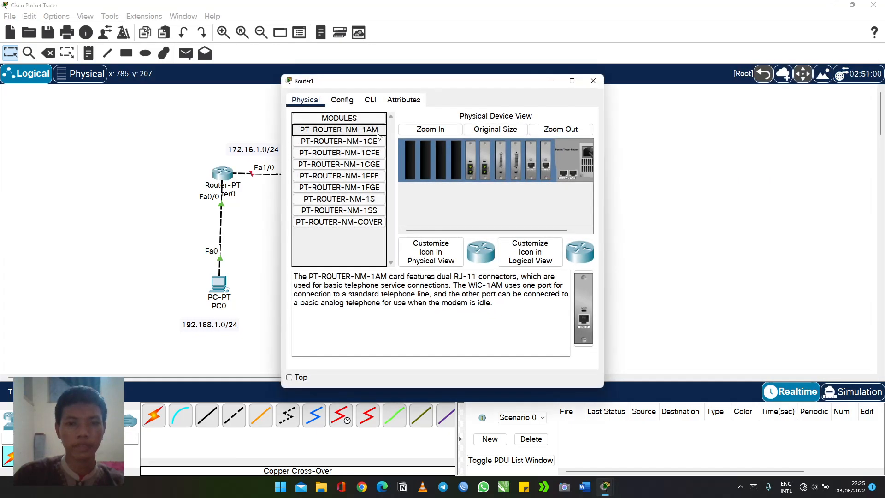
pyautogui.moveTo(400, 86); pyautogui.dragTo(135, 69)
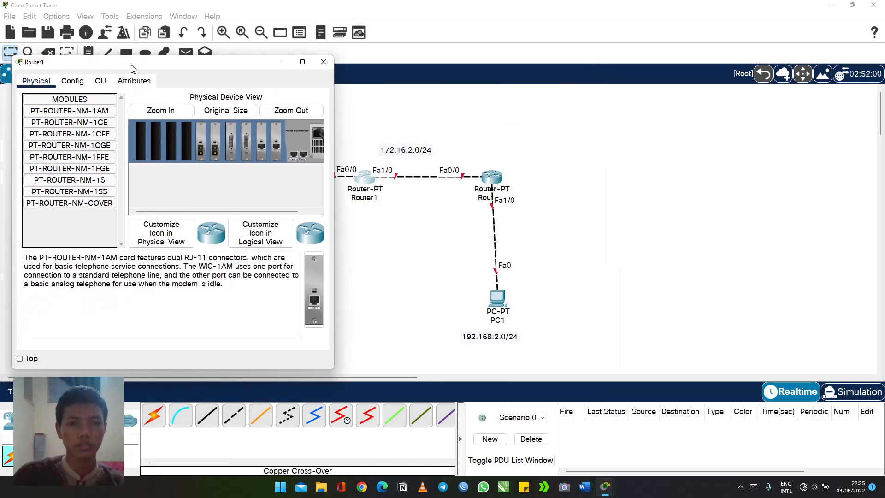
pyautogui.click(102, 81)
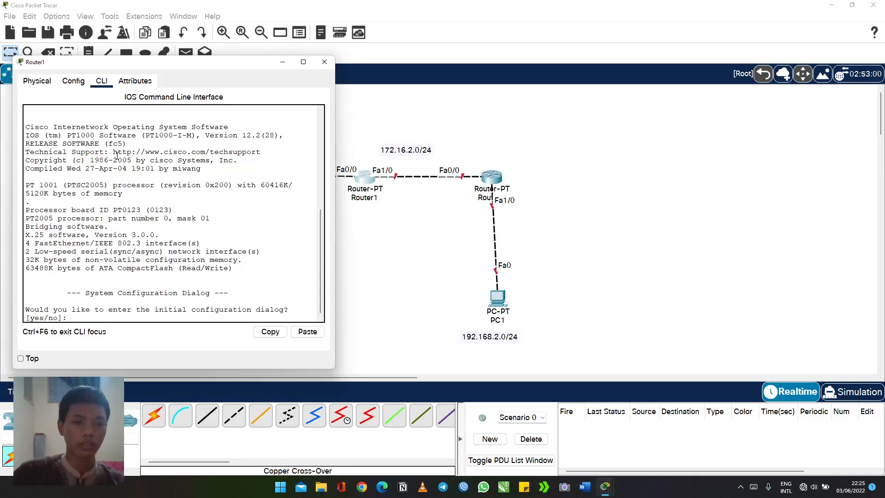
pyautogui.write('no')
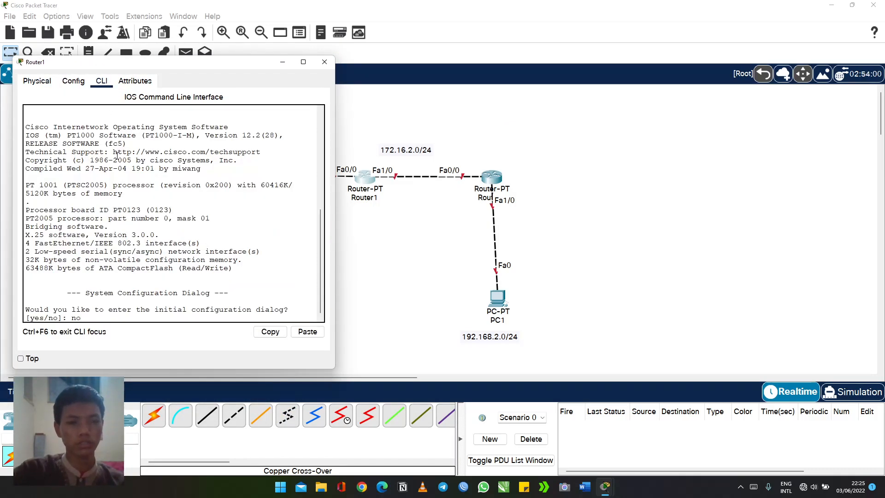
pyautogui.press('Return')
pyautogui.press('Return')
# Step: Enter privileged mode and global configuration mode on Router1 with en and conf t
pyautogui.write('en')
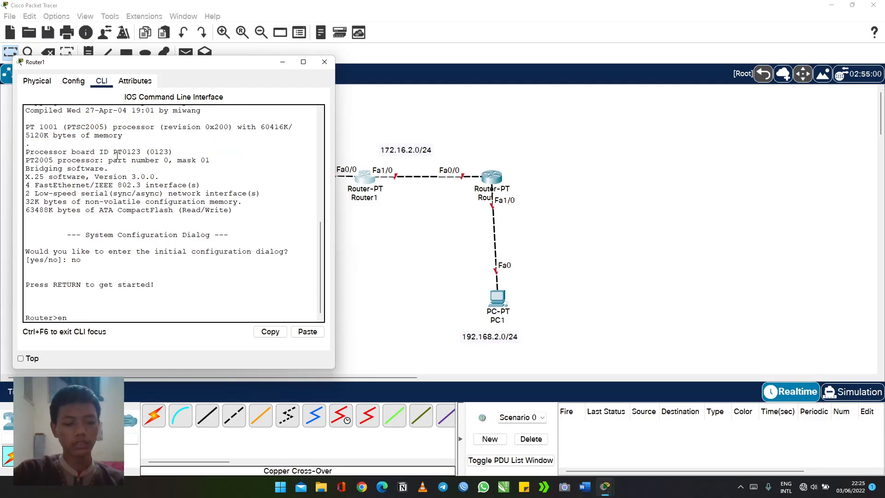
pyautogui.press('Return')
pyautogui.write('conf t')
pyautogui.press('Return')
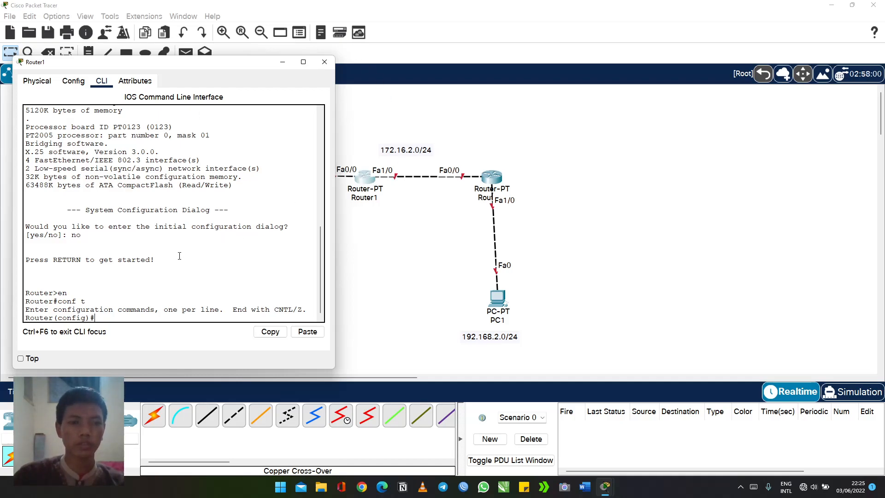
# Step: Assign IP address 172.16.1.2 with mask 255.255.255.0 to Router1's fa0/0 interface, keeping the topology in view
pyautogui.write('int fa0')
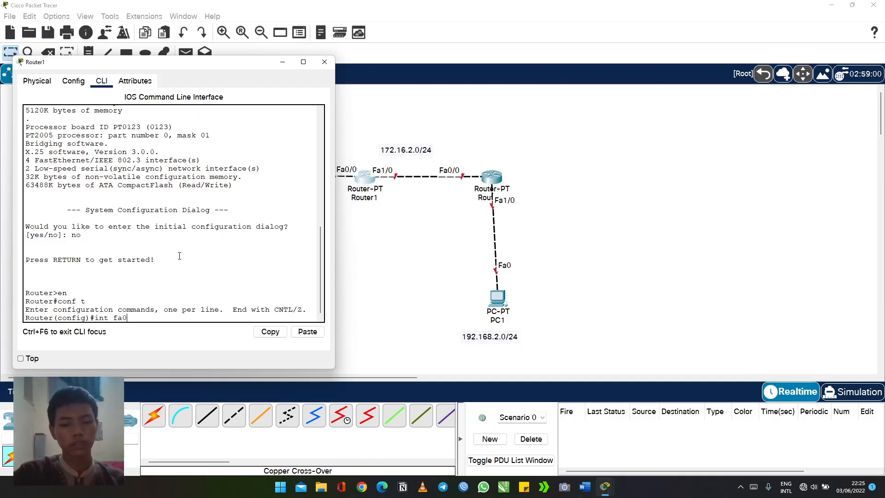
pyautogui.write('/0')
pyautogui.press('Return')
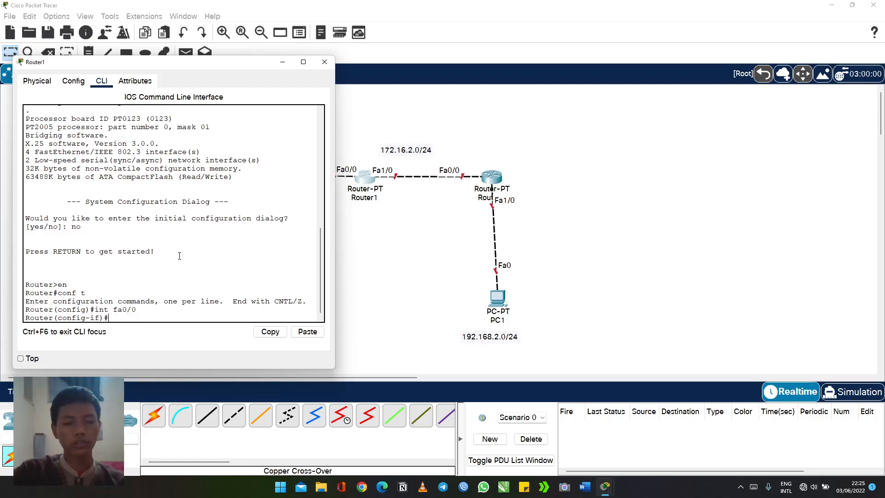
pyautogui.write('ip add')
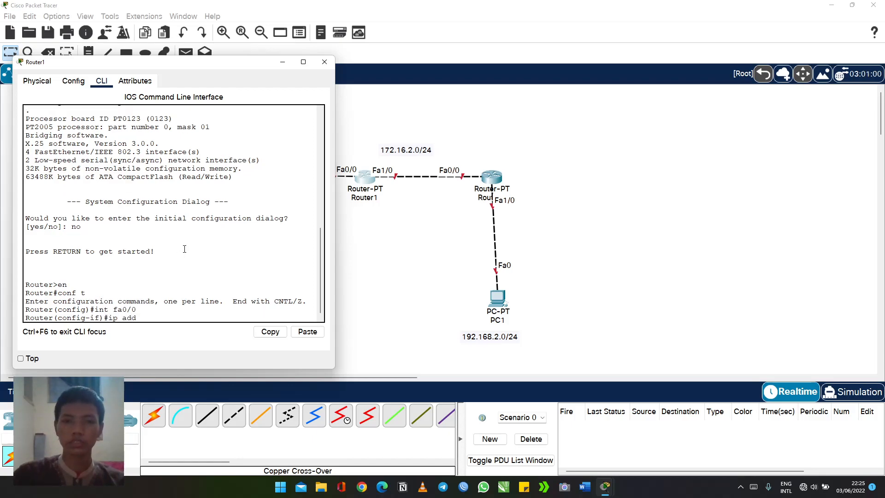
pyautogui.moveTo(187, 67); pyautogui.dragTo(754, 68)
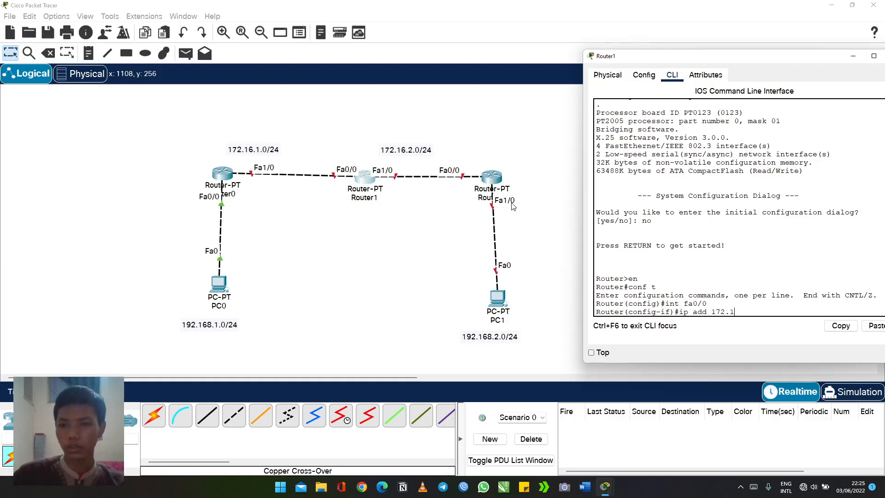
pyautogui.write('6.1.')
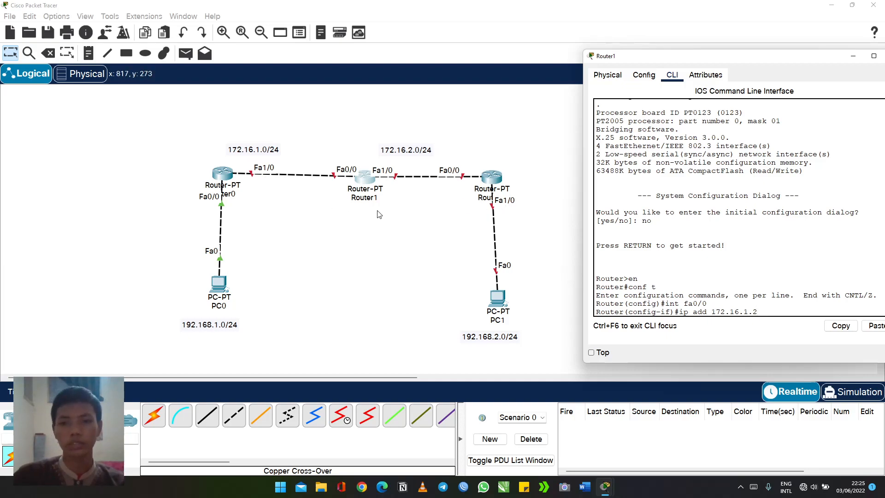
pyautogui.write('255')
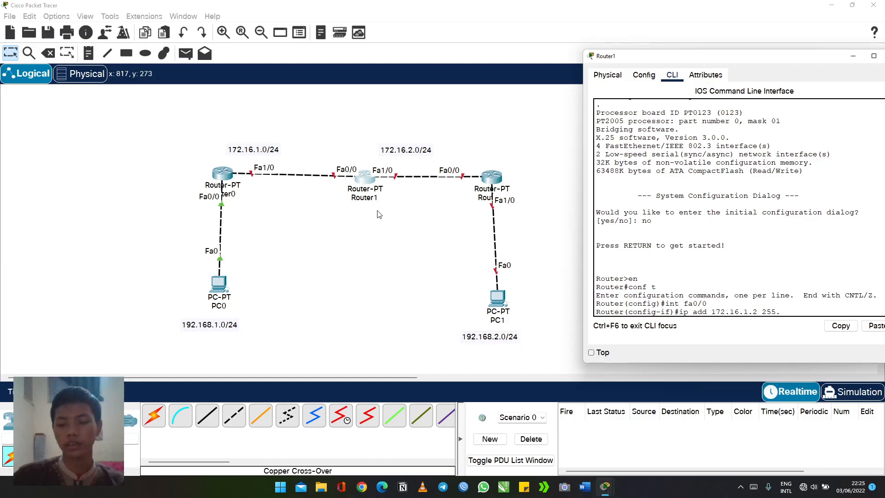
pyautogui.write('.255')
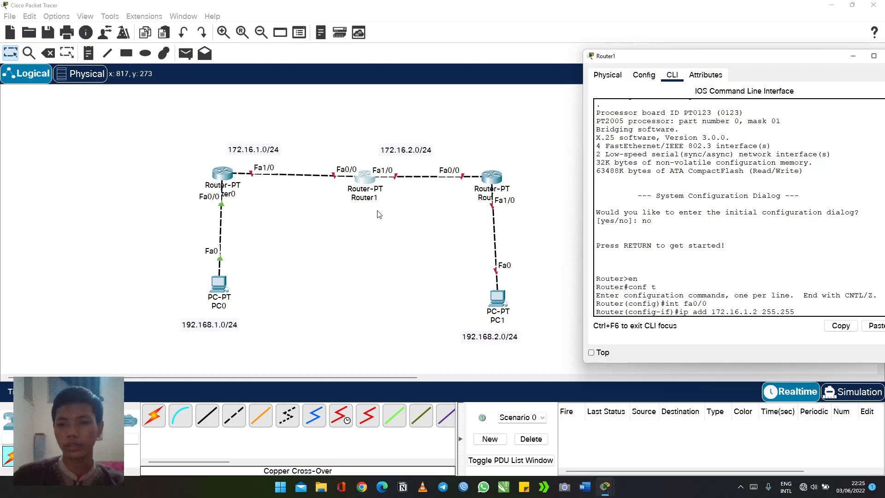
pyautogui.write('.255.0')
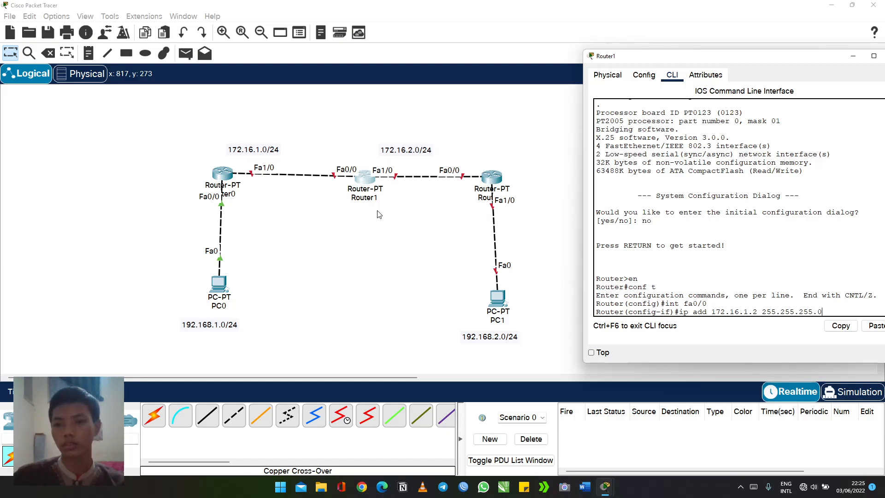
pyautogui.press('Return')
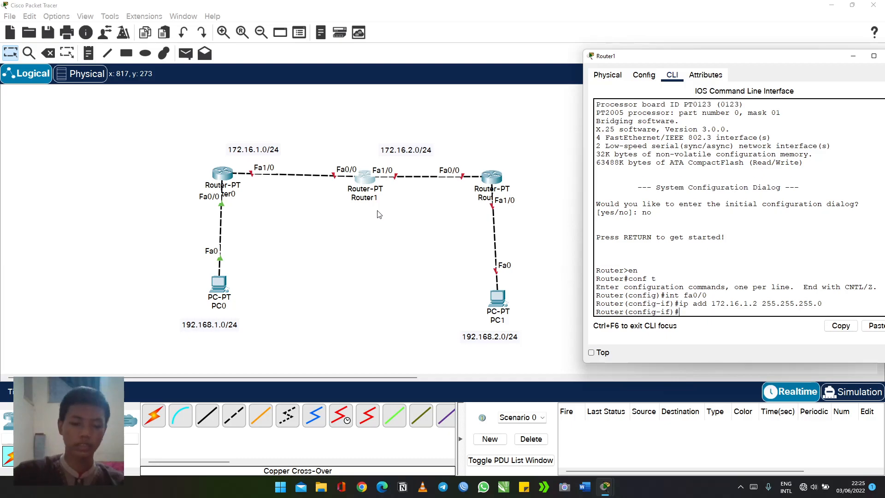
# Step: Bring up Router1's fa0/0 interface with no sh, and exit interface configuration mode
pyautogui.write('no s')
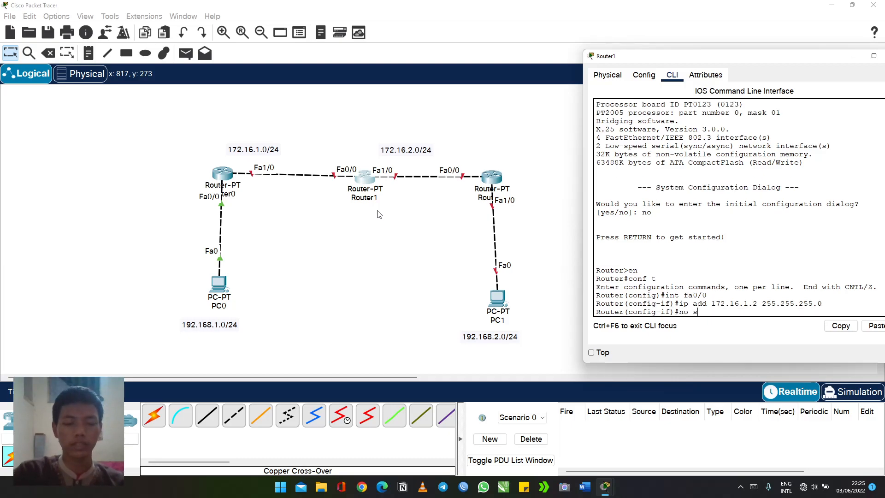
pyautogui.write('h')
pyautogui.press('Return')
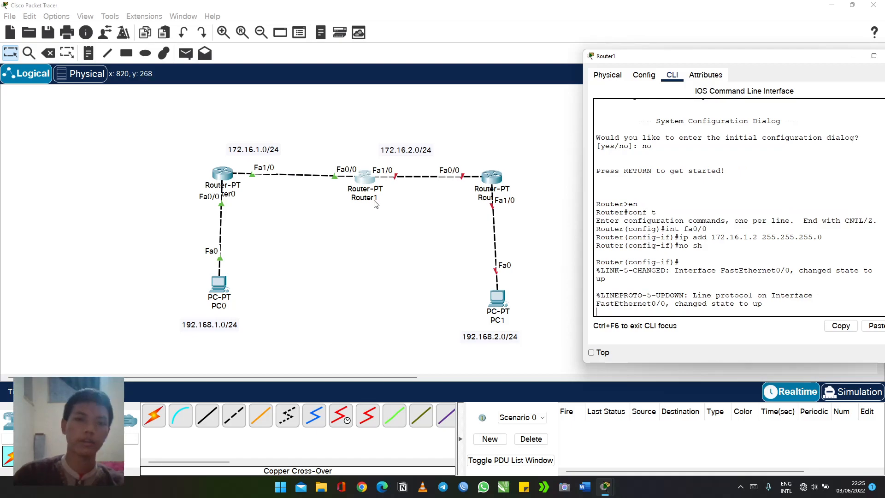
pyautogui.press('Return')
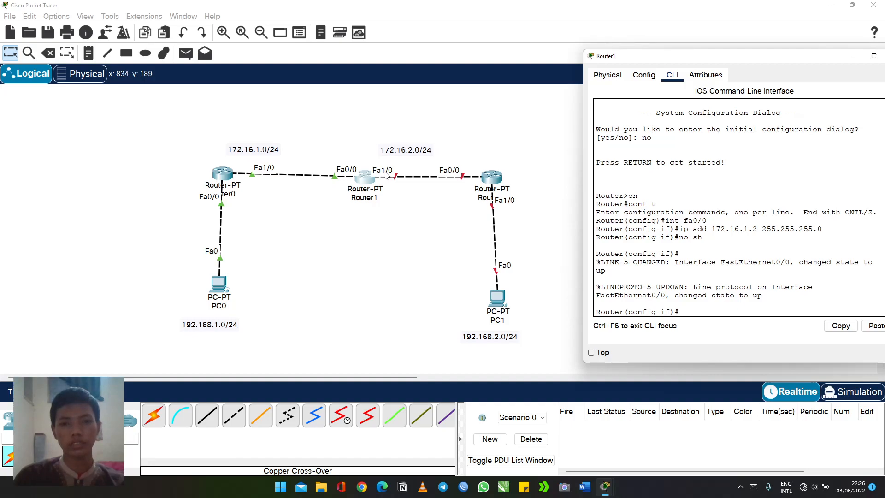
pyautogui.write('ex')
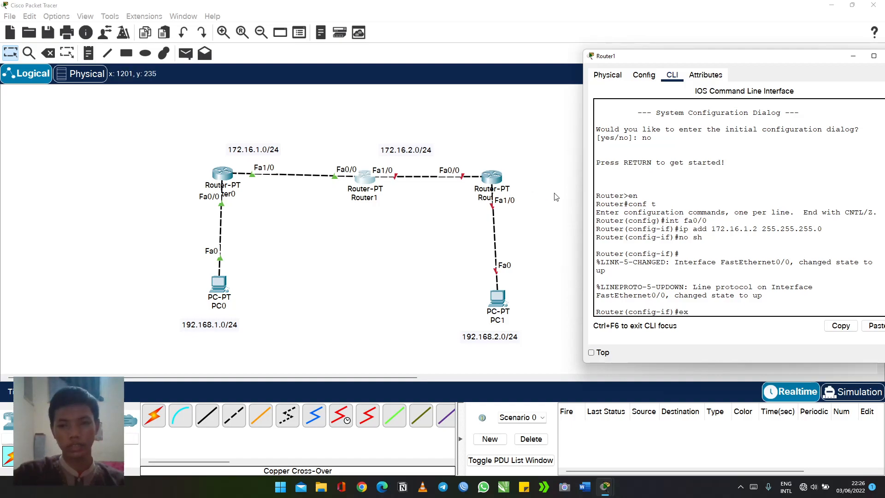
pyautogui.press('Return')
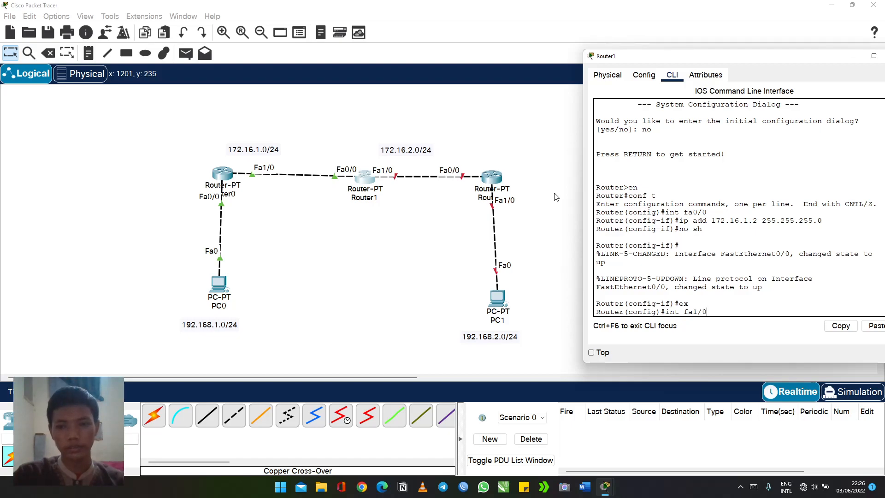
# Step: Assign IP address 172.16.2.1 with mask 255.255.255.0 to Router1's fa1/0 interface
pyautogui.write('int fa1/0')
pyautogui.press('Return')
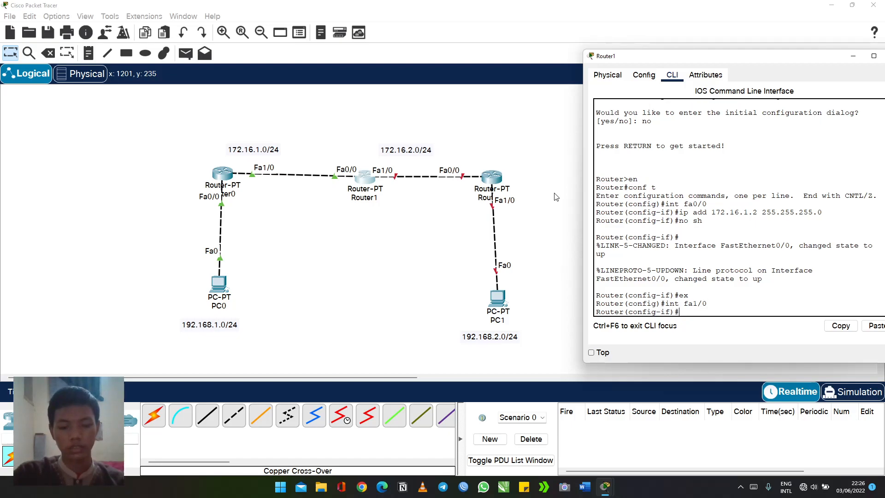
pyautogui.write('ip add')
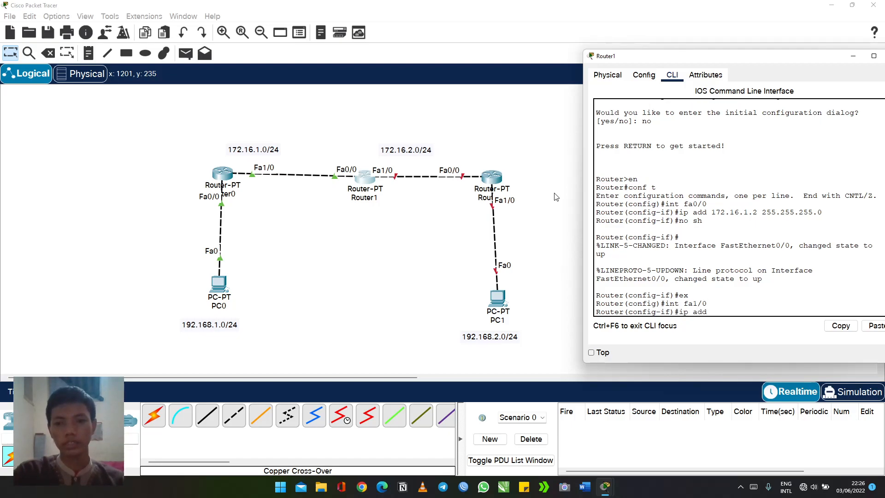
pyautogui.write(' 172.')
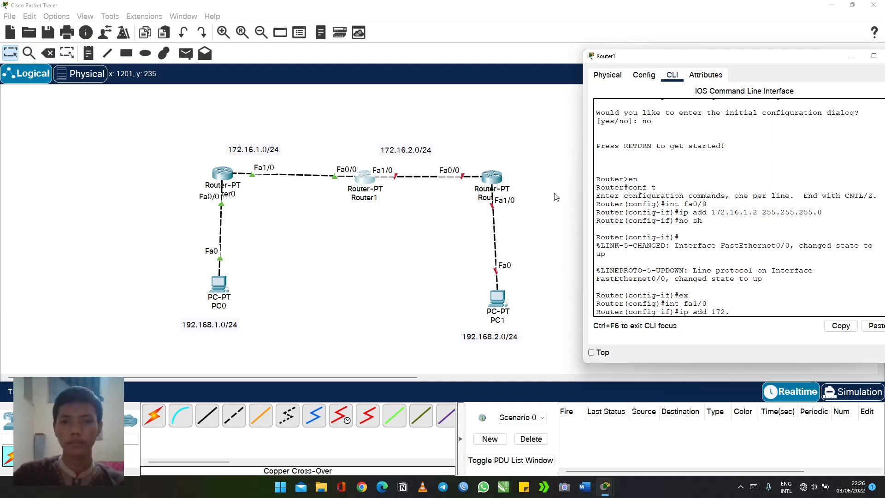
pyautogui.write('16.2.1 255')
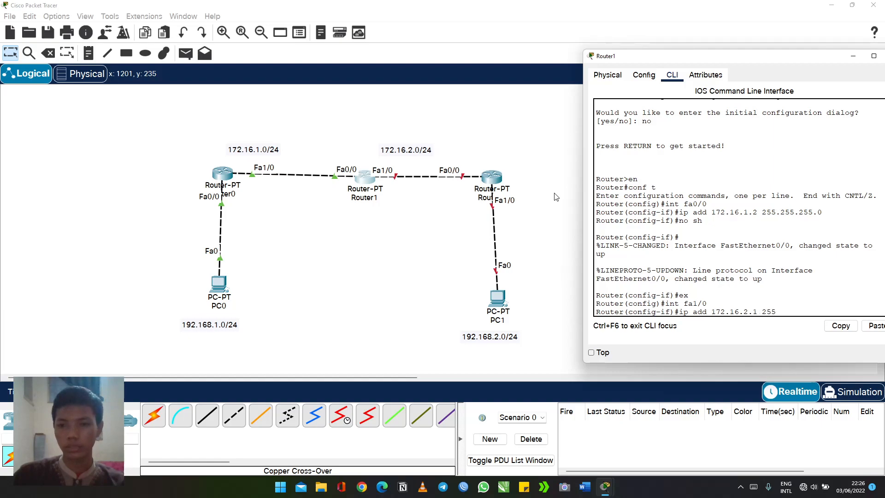
pyautogui.write('.255.0')
pyautogui.press('Return')
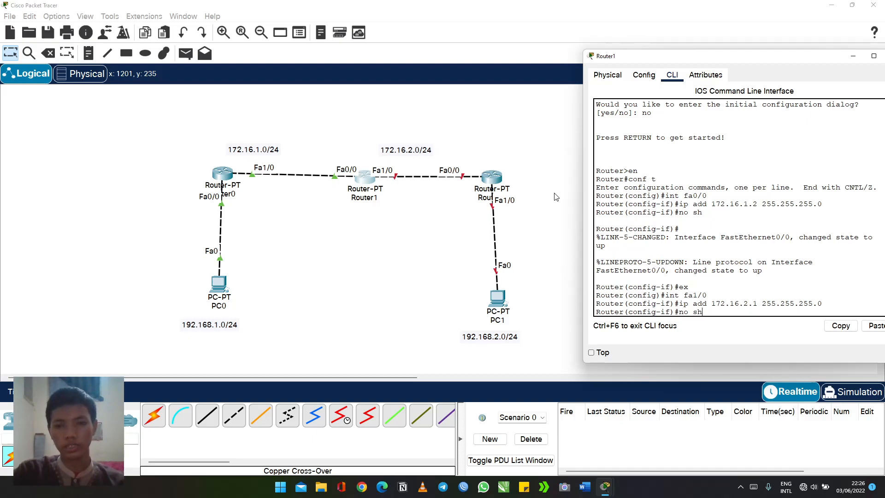
# Step: Bring up Router1's fa1/0 interface with no sh, and close Router1's window
pyautogui.press('Return')
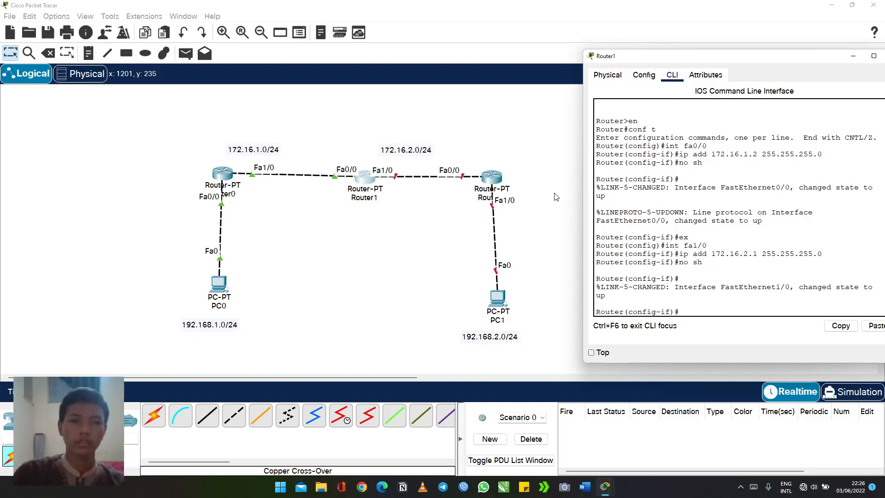
pyautogui.moveTo(698, 59); pyautogui.dragTo(563, 77)
pyautogui.click(758, 76)
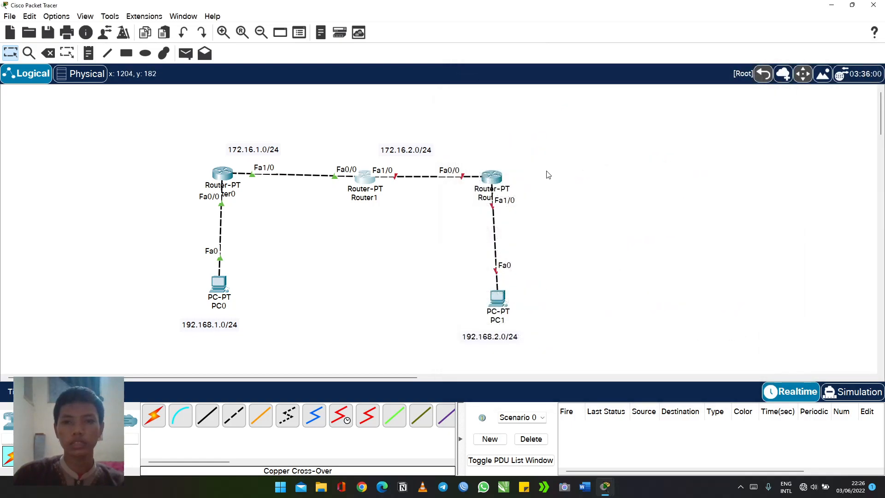
# Step: Open Router2's command line, answer no to the initial configuration dialog, and reach the Router> prompt
pyautogui.click(492, 180)
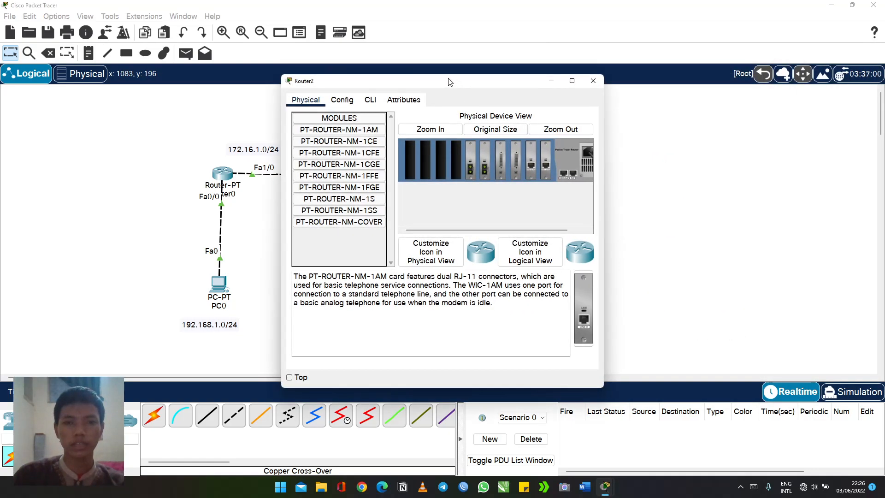
pyautogui.moveTo(450, 81); pyautogui.dragTo(178, 58)
pyautogui.click(98, 76)
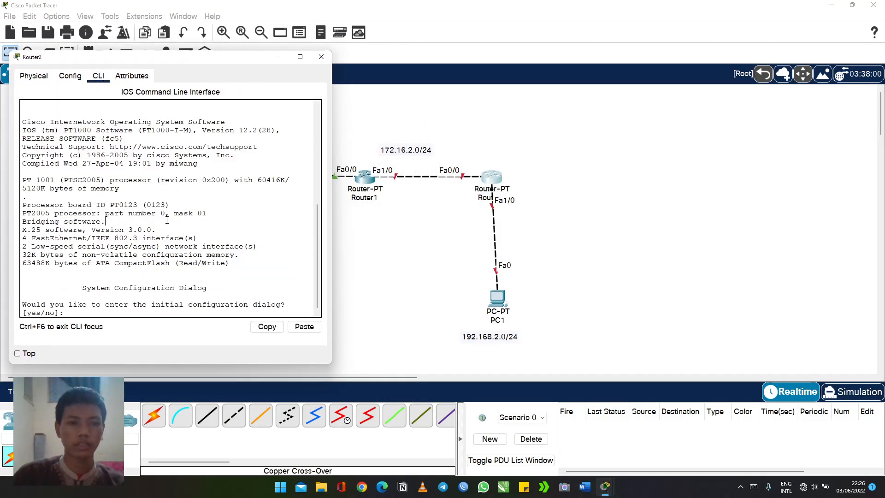
pyautogui.write('no')
pyautogui.press('Return')
pyautogui.press('Return')
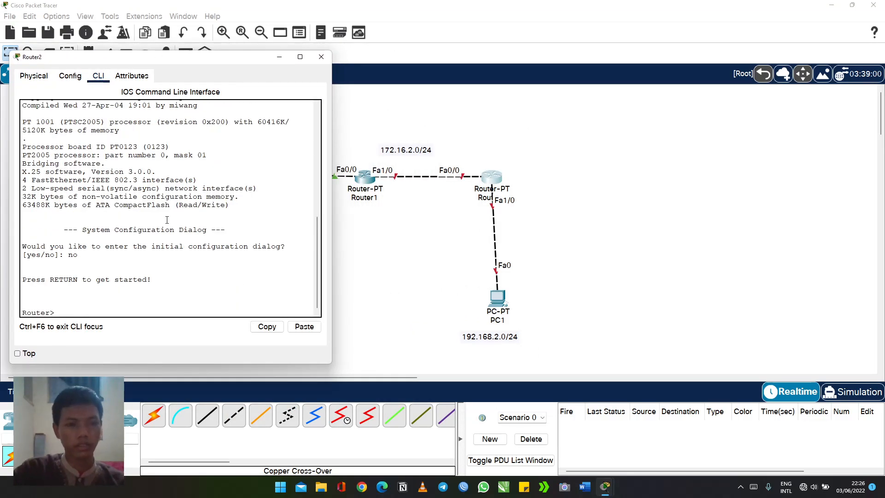
# Step: Enter privileged mode and global configuration mode on Router2 with en and conf t
pyautogui.write('en')
pyautogui.press('Return')
pyautogui.write('conf')
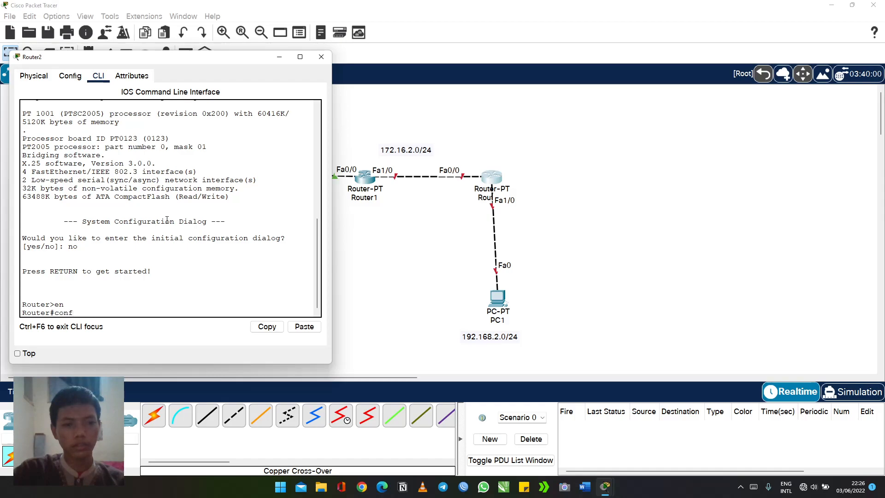
pyautogui.write(' t')
pyautogui.press('Return')
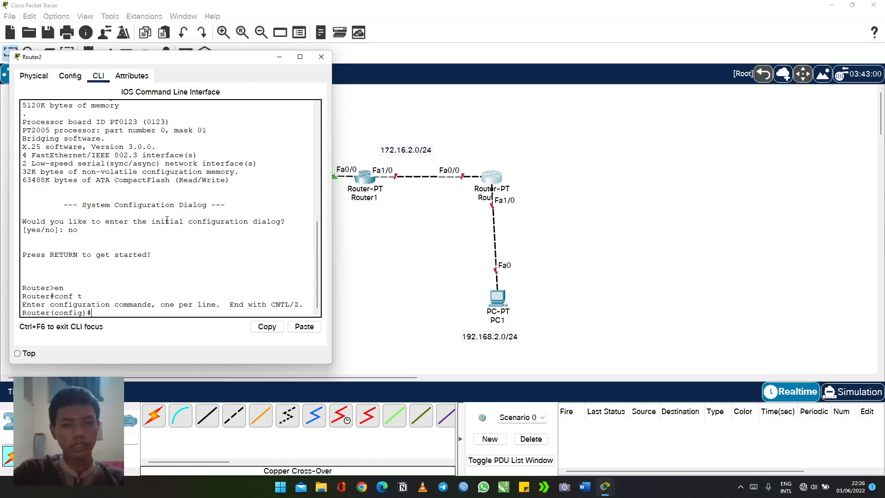
# Step: Assign IP address 172.16.2.2 with mask 255.255.255.0 to Router2's fa0/0 interface
pyautogui.write('int fa0/0')
pyautogui.press('Return')
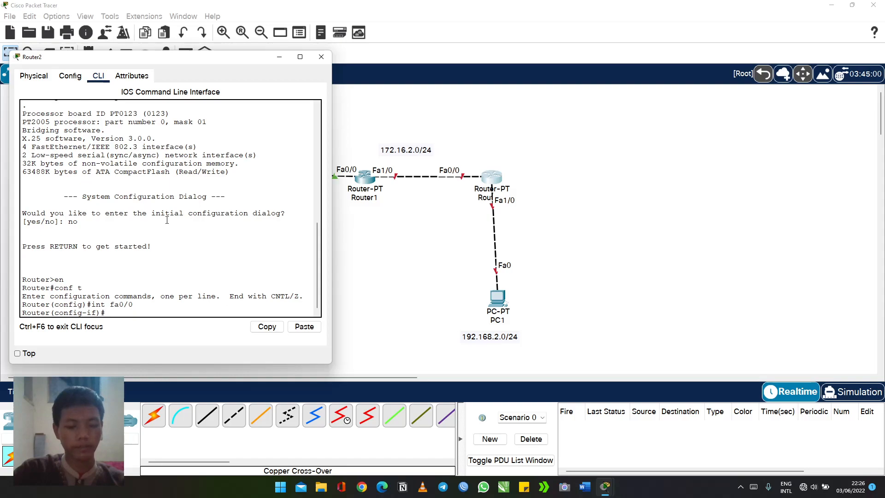
pyautogui.write('ip add')
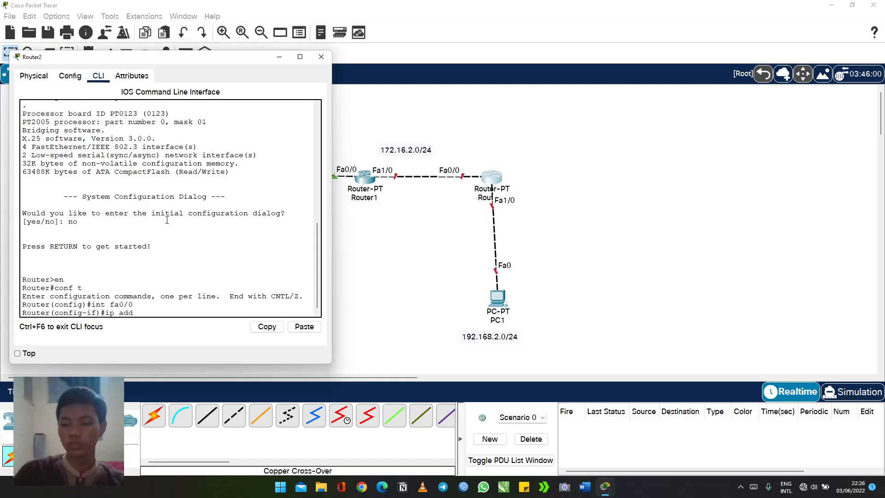
pyautogui.write(' 172.16.')
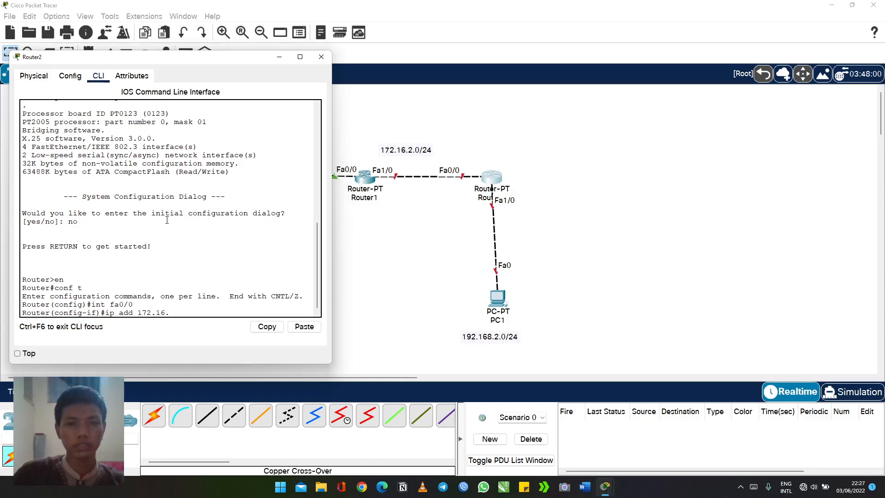
pyautogui.write('2.2 255.255.255.0')
pyautogui.press('Return')
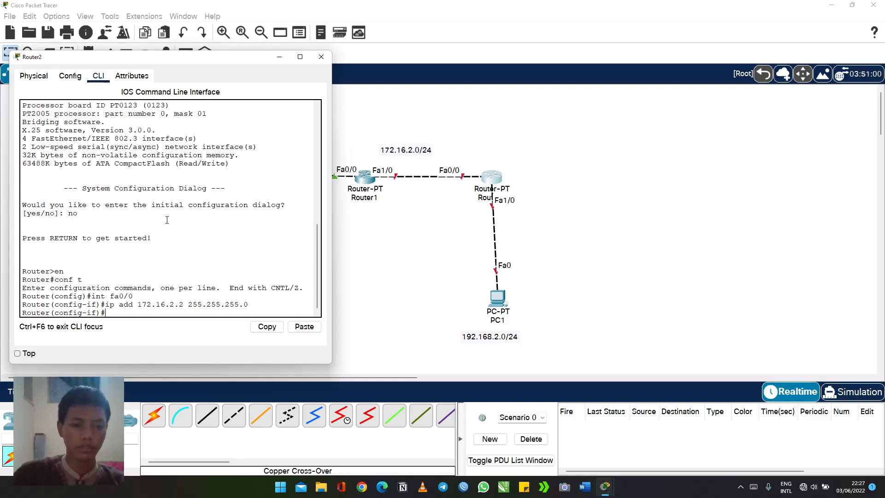
# Step: Bring up Router2's fa0/0 interface with no sh, and exit interface configuration mode
pyautogui.write('no s')
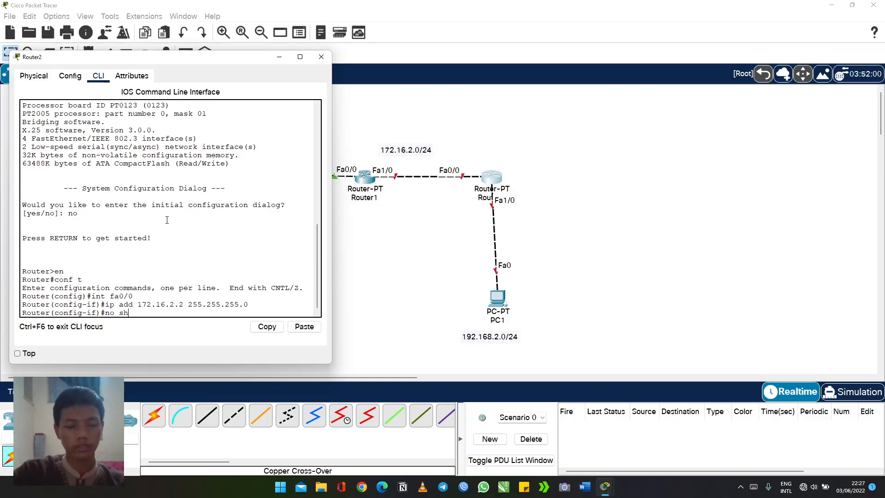
pyautogui.write('h')
pyautogui.press('Return')
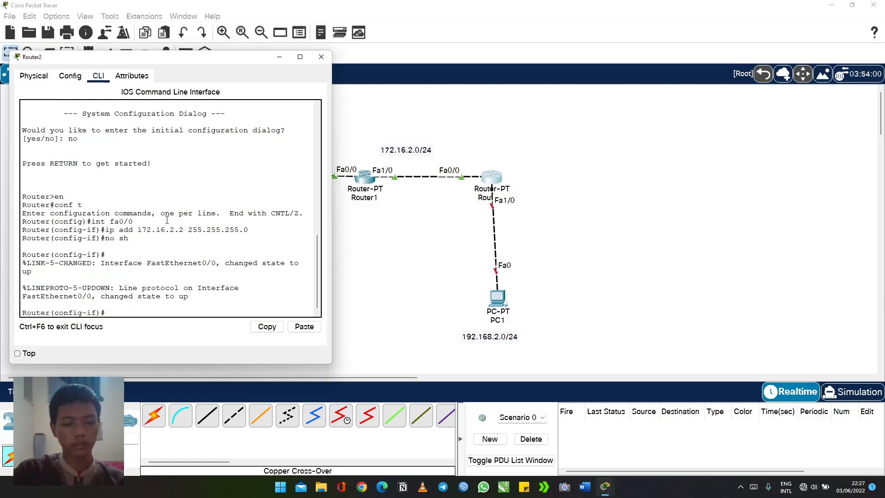
pyautogui.write('ex')
pyautogui.press('Return')
# Step: Assign IP address 192.168.2.1 with mask 255.255.255.0 to Router2's fa1/0 interface
pyautogui.write('ig)#int')
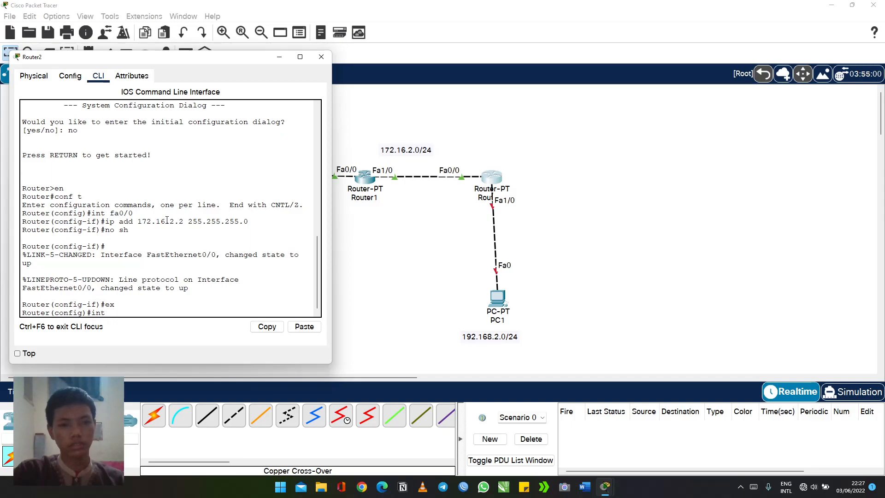
pyautogui.write(' fa1/')
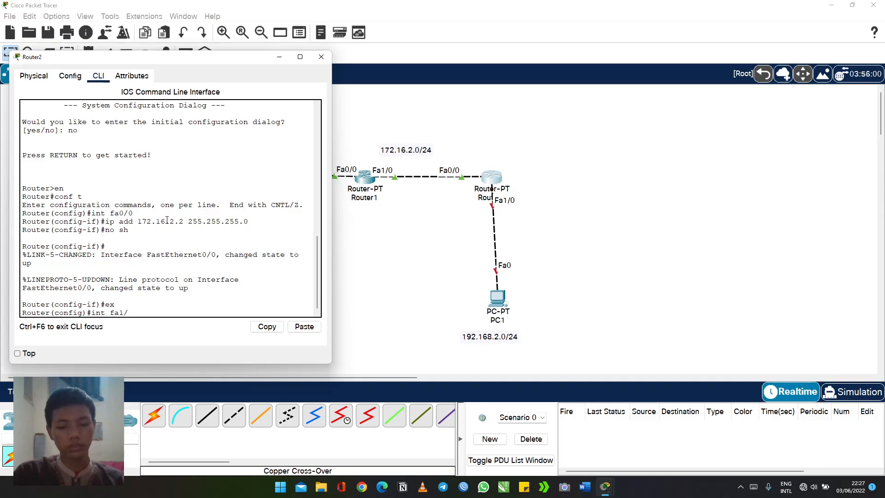
pyautogui.write('0')
pyautogui.press('Return')
pyautogui.write('ip')
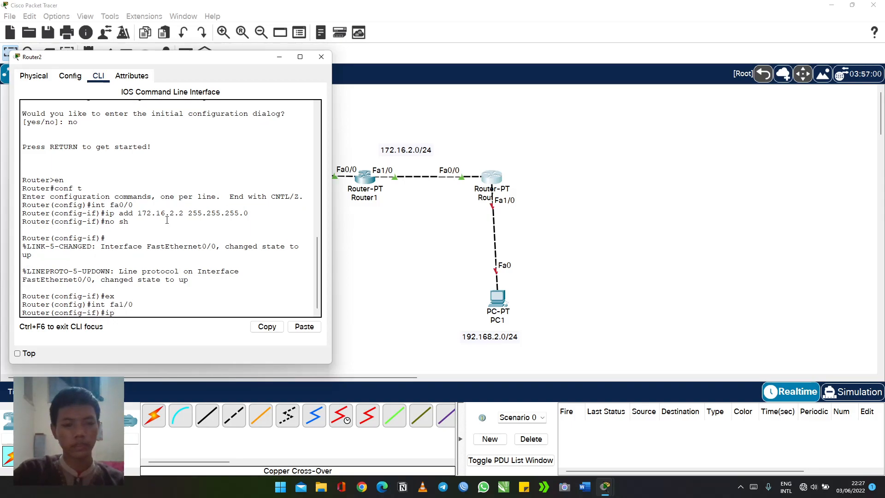
pyautogui.write(' add 19')
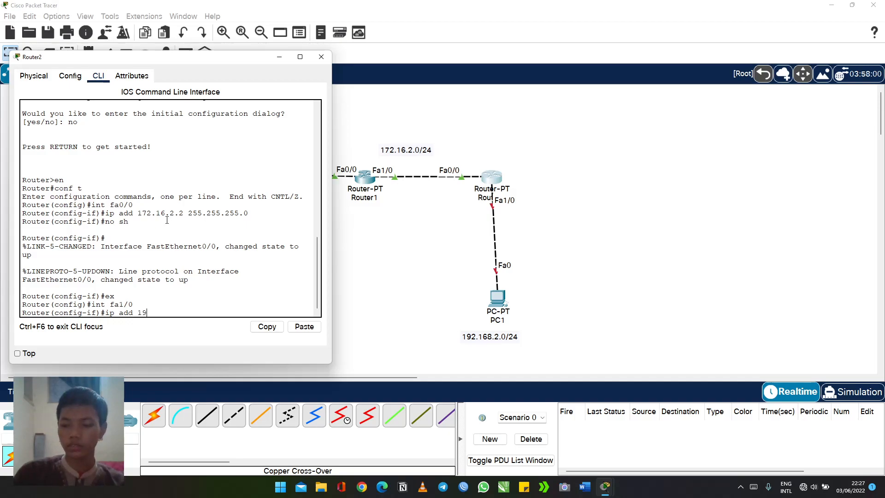
pyautogui.write('2.168.2')
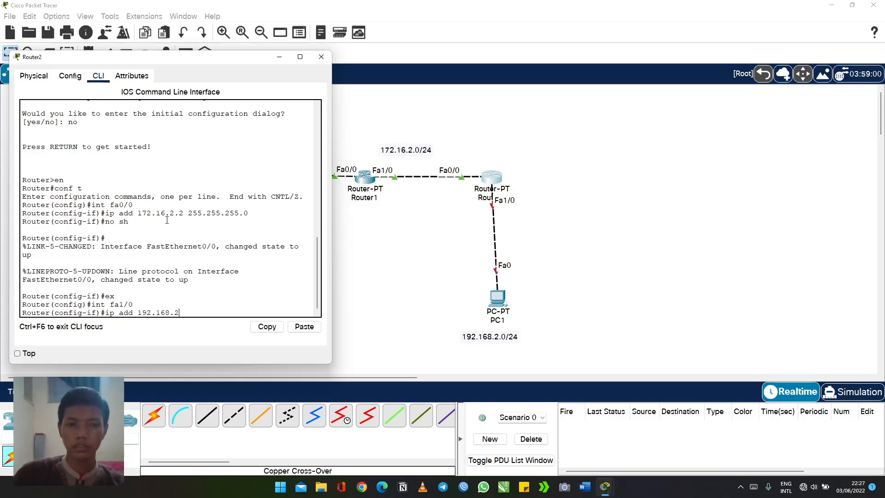
pyautogui.write('.1 2')
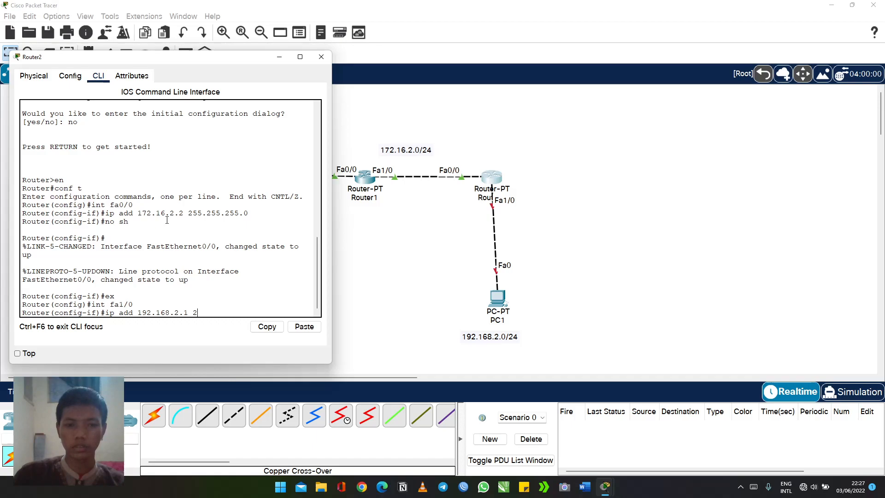
pyautogui.write('55.255.255.0')
pyautogui.press('Return')
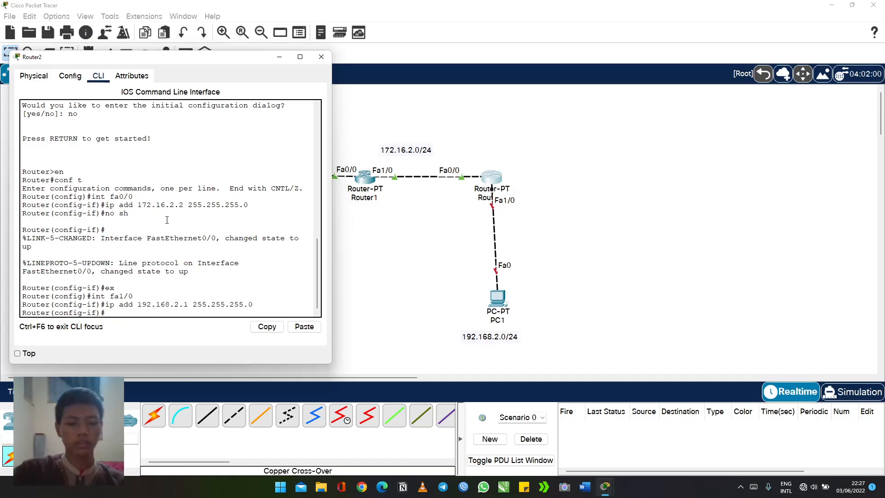
# Step: Bring up Router2's fa1/0 interface with no sh, and close Router2's window
pyautogui.write('no sh')
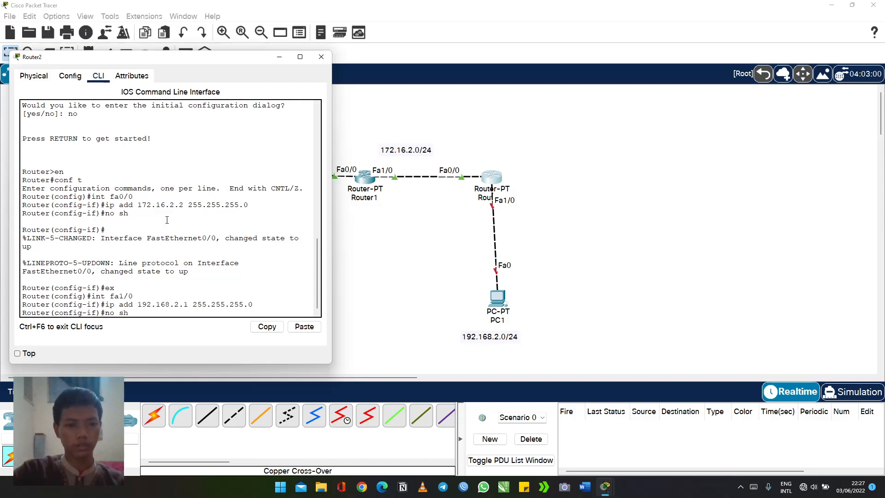
pyautogui.press('Return')
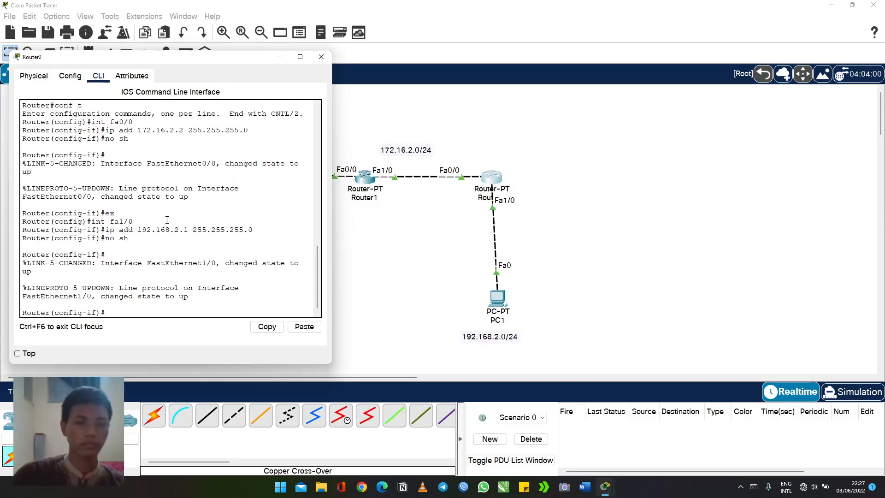
pyautogui.click(321, 56)
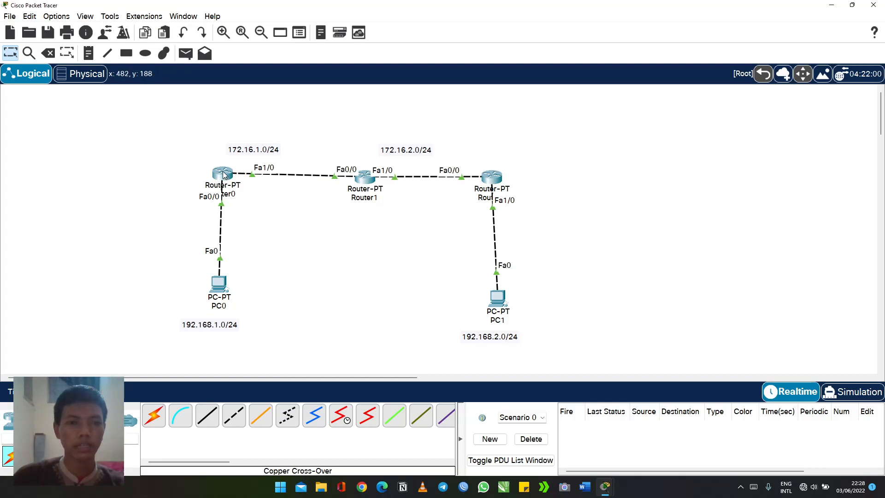
# Step: Nudge Router0, Router1 and PC0 slightly in the workspace to tidy the topology layout
pyautogui.moveTo(224, 175)
pyautogui.mouseDown()
pyautogui.moveTo(213, 179)
pyautogui.moveTo(221, 178)
pyautogui.mouseUp()
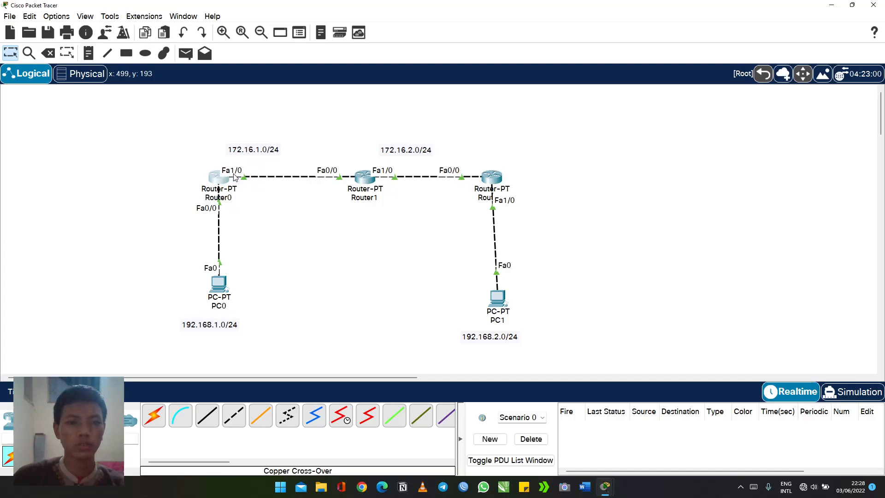
pyautogui.moveTo(367, 184); pyautogui.dragTo(368, 183)
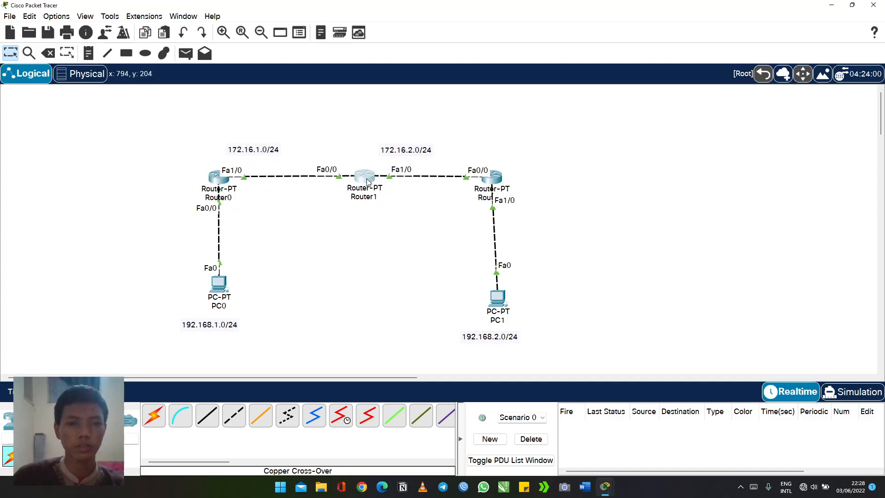
pyautogui.moveTo(227, 185); pyautogui.dragTo(228, 180)
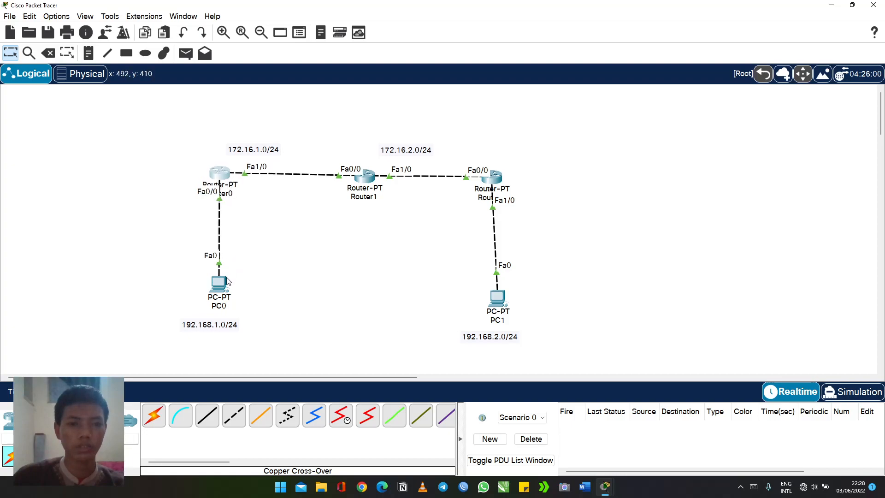
pyautogui.moveTo(227, 281); pyautogui.dragTo(227, 288)
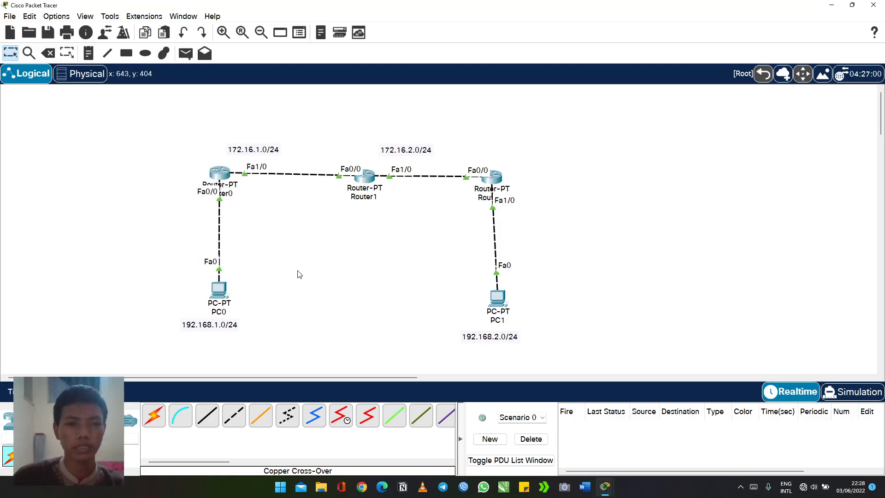
# Step: Test connectivity by adding a simple PDU from Router0 to Router1 and firing it
pyautogui.click(191, 54)
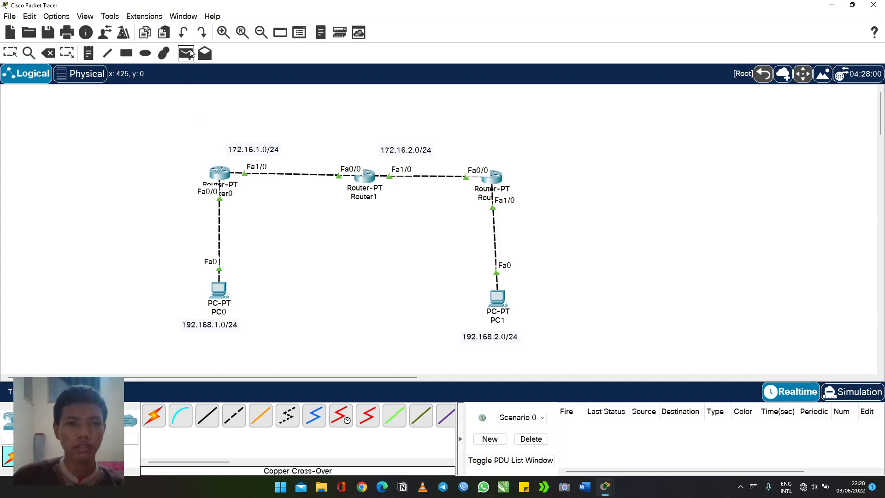
pyautogui.click(223, 178)
pyautogui.click(365, 178)
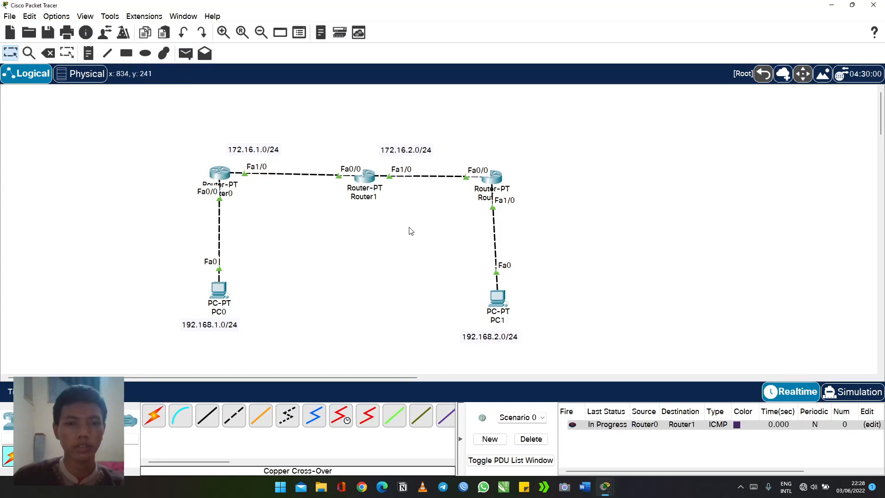
pyautogui.click(573, 425)
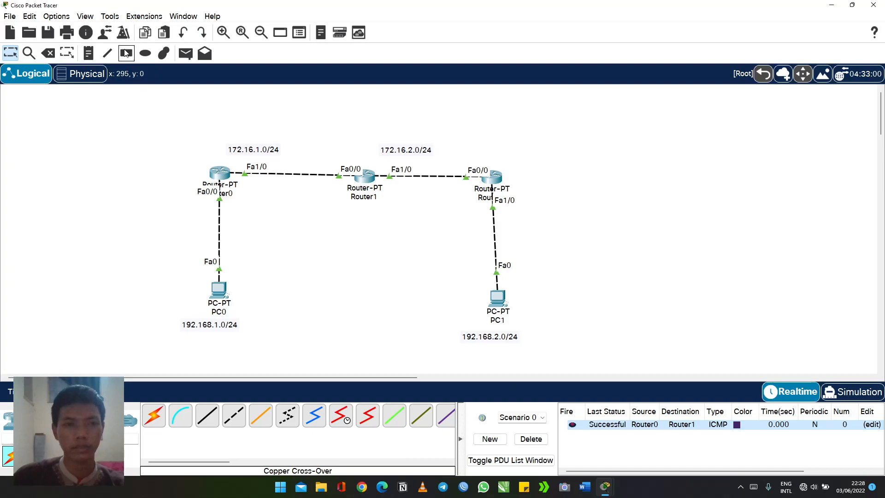
# Step: Add a simple PDU from Router0 to PC0 and fire it to test that link
pyautogui.click(186, 54)
pyautogui.click(219, 173)
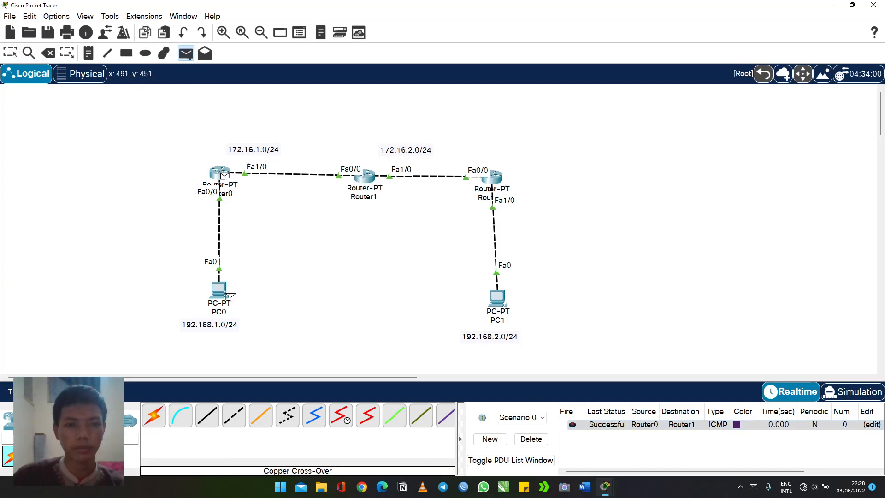
pyautogui.click(220, 291)
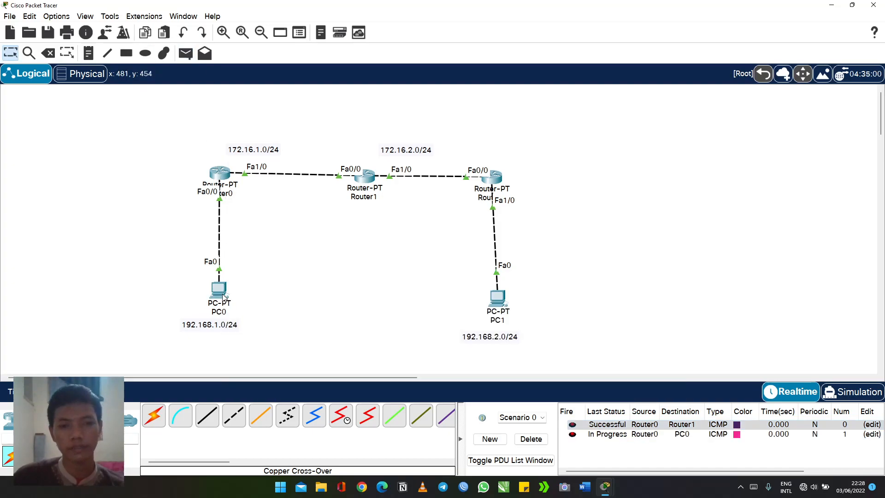
pyautogui.click(572, 434)
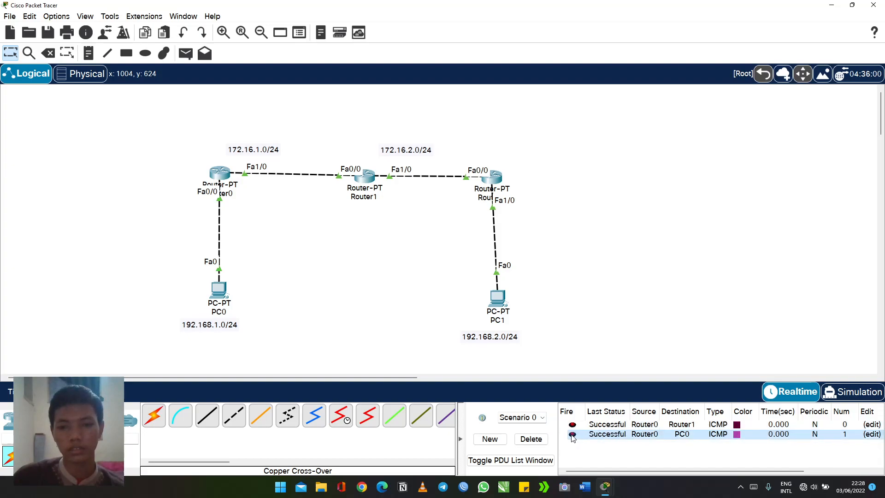
# Step: Send a second simple PDU from Router0 to Router1
pyautogui.click(186, 54)
pyautogui.click(220, 174)
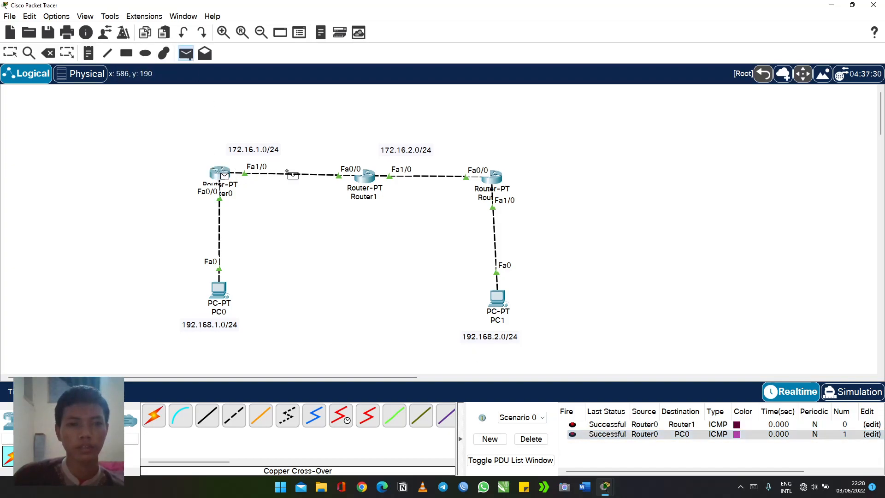
pyautogui.click(364, 184)
# Step: Test the link between the middle and far routers by adding a simple PDU from Router1 to Router2 and firing it
pyautogui.click(186, 54)
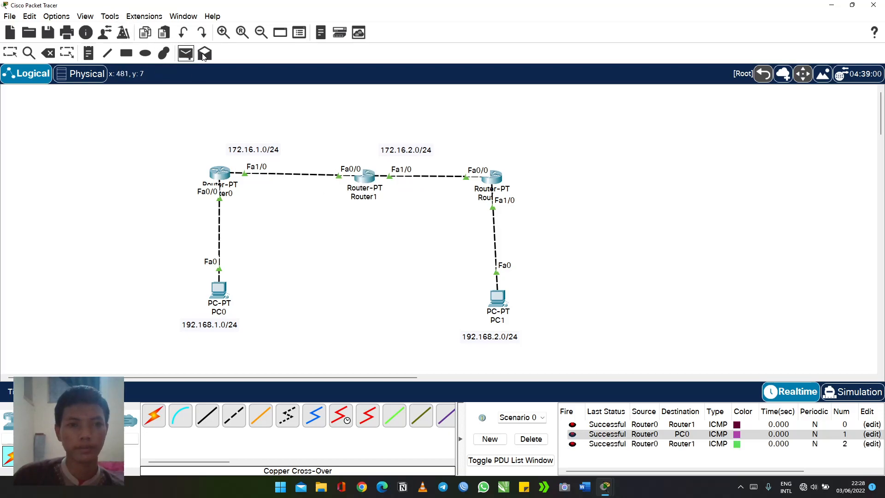
pyautogui.click(359, 185)
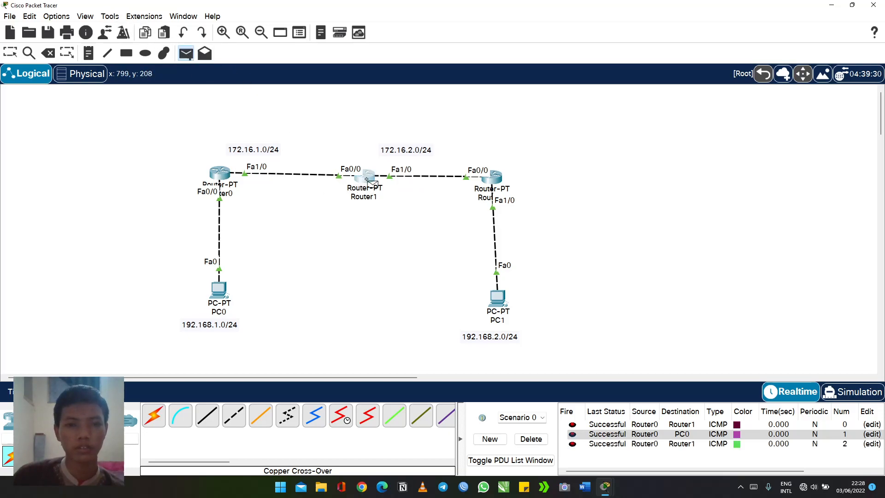
pyautogui.click(500, 185)
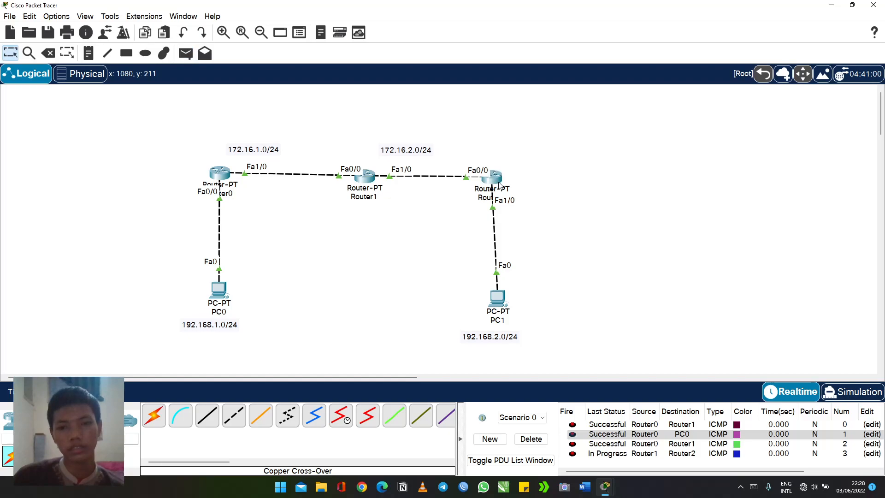
pyautogui.click(574, 454)
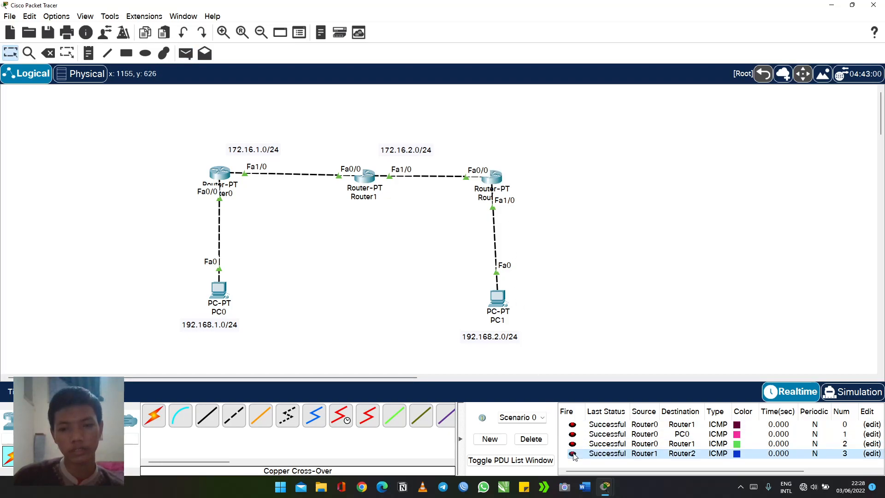
# Step: Add and fire a simple PDU from Router2 to PC1, and delete the scenario's PDU tests
pyautogui.click(186, 53)
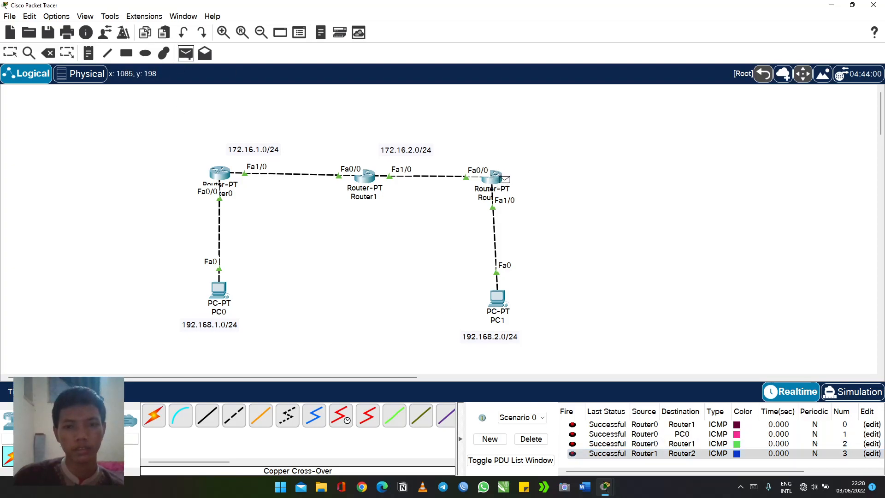
pyautogui.click(497, 177)
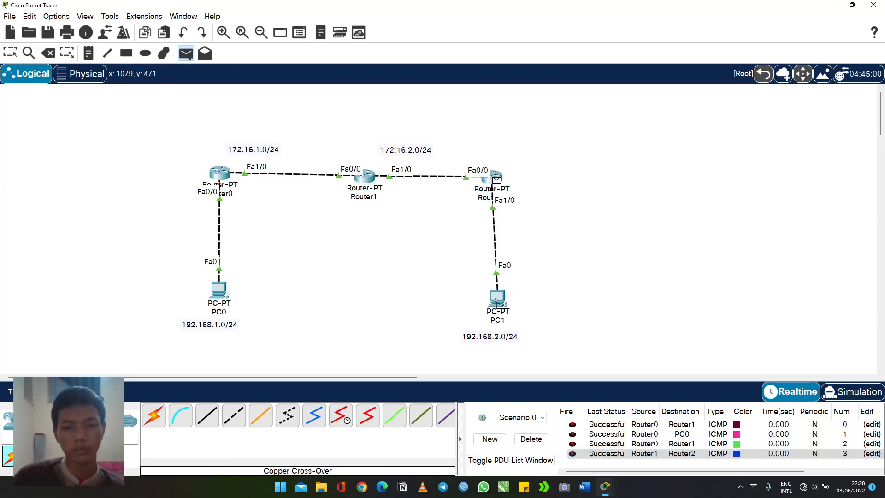
pyautogui.click(498, 300)
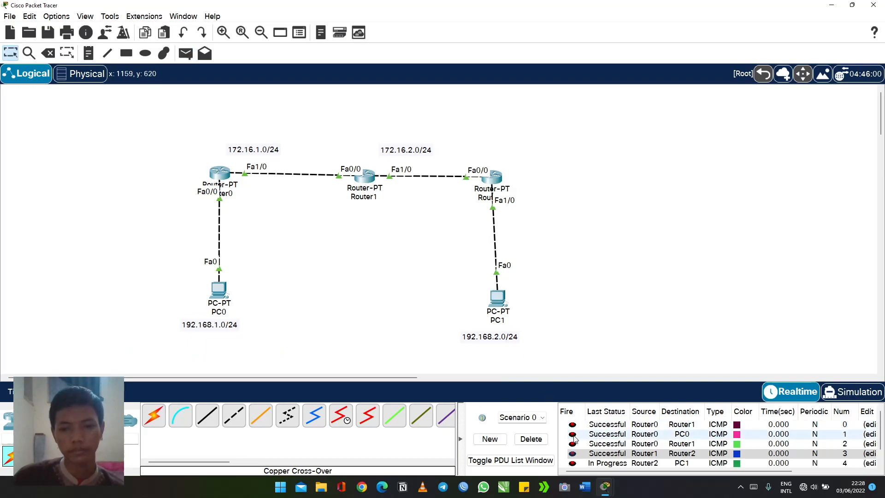
pyautogui.scroll(-1, 577, 454)
pyautogui.click(573, 454)
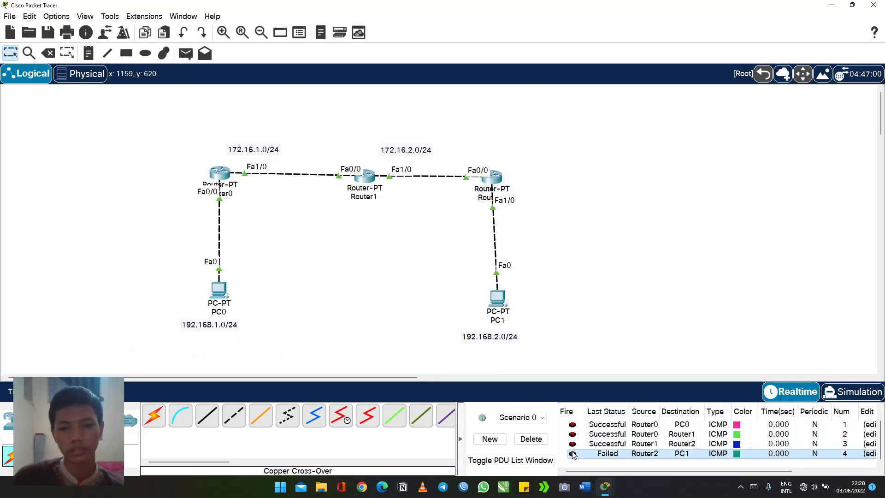
pyautogui.click(531, 439)
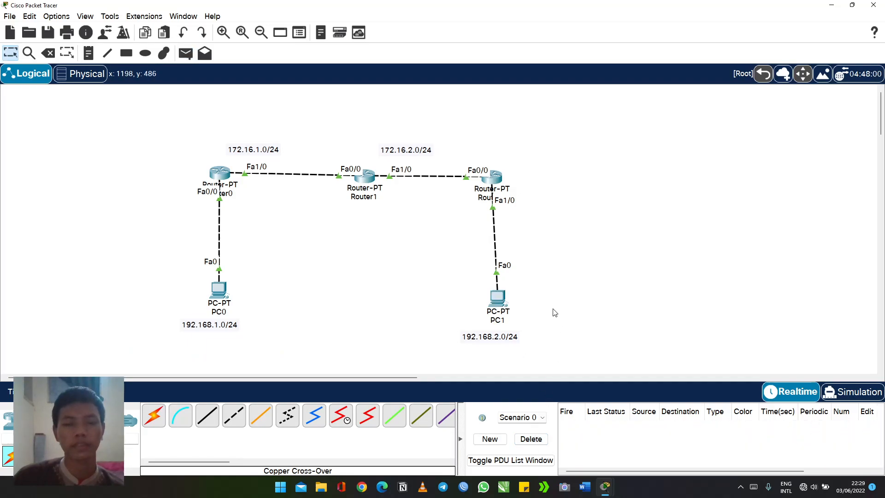
# Step: Open Router0's command line clear of the topology and exit interface configuration mode with ex
pyautogui.click(221, 175)
pyautogui.moveTo(356, 75); pyautogui.dragTo(634, 56)
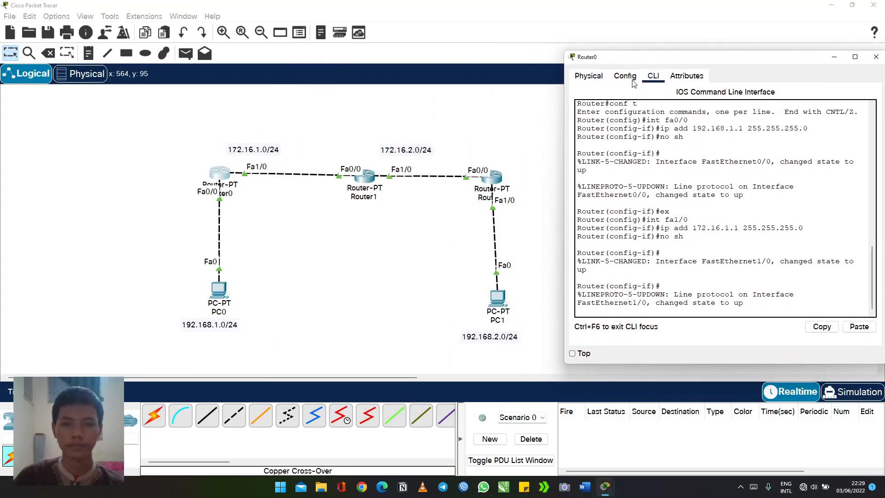
pyautogui.press('Return')
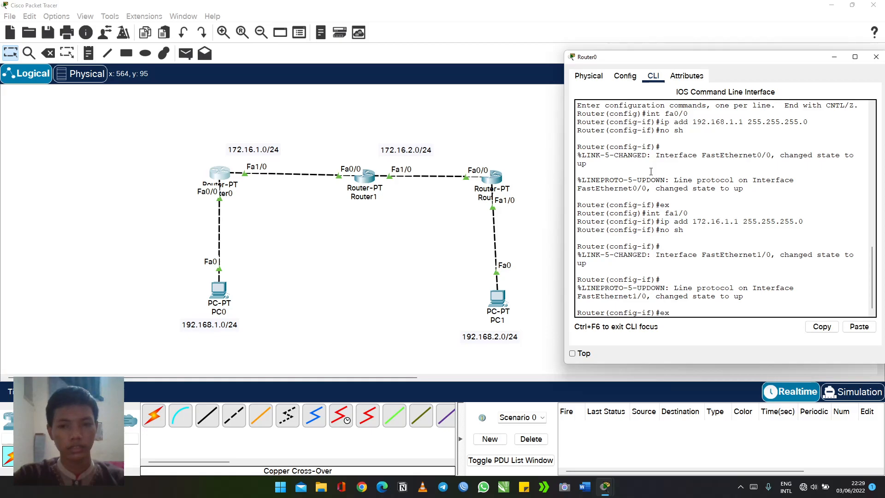
pyautogui.write('ex')
pyautogui.press('Return')
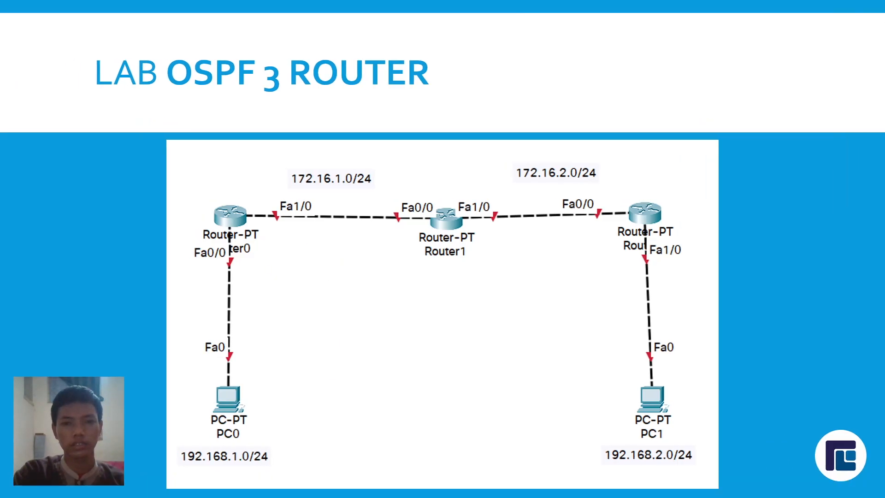
# Step: Review the OSPF configuration command syntax in the PowerPoint slide show and return to Packet Tracer
pyautogui.press('Left')
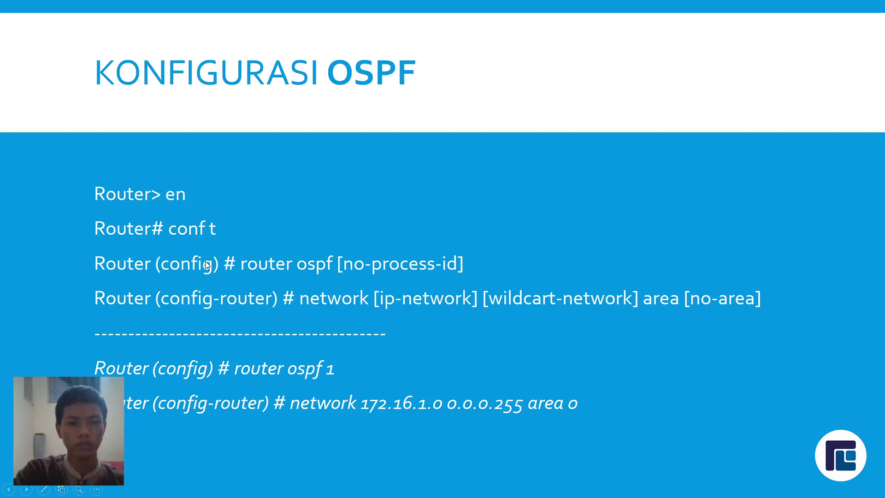
pyautogui.press('Escape')
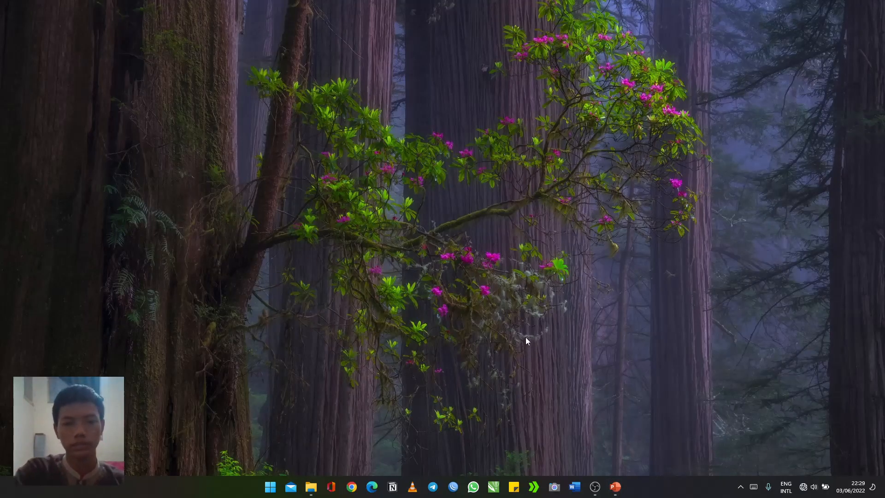
pyautogui.press('super+Tab')
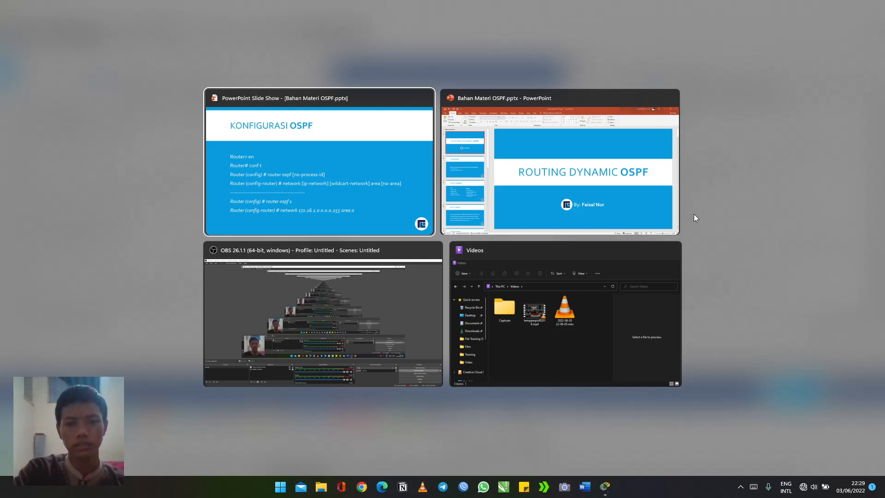
pyautogui.click(396, 119)
pyautogui.hotkey('alt', 'Tab')
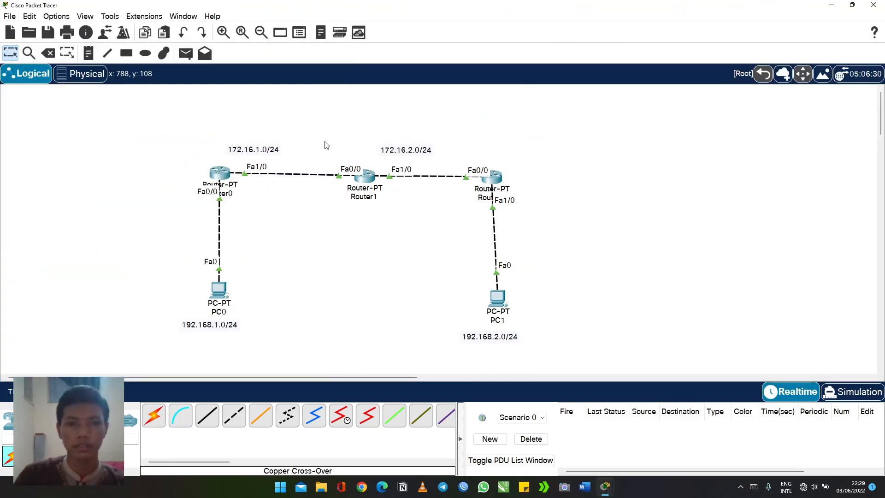
# Step: Start OSPF routing on Router0 with process ID 1, checking the allowed process ID range with the command help
pyautogui.click(223, 174)
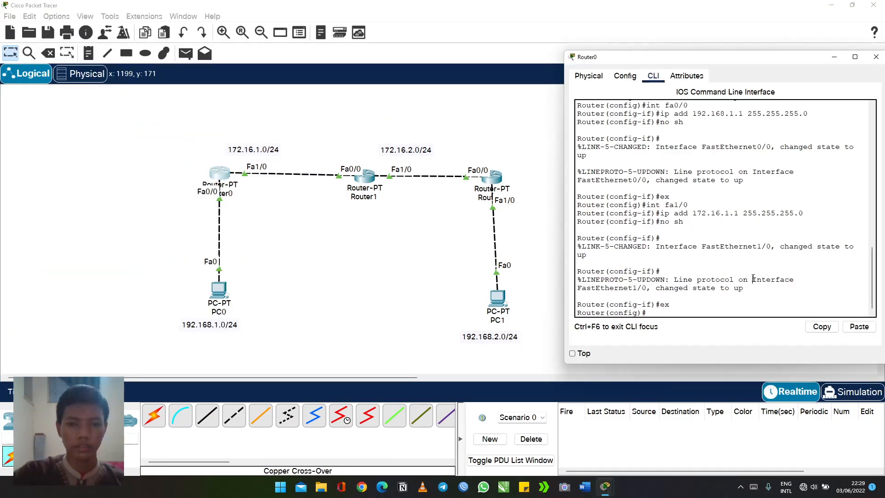
pyautogui.write('router osp')
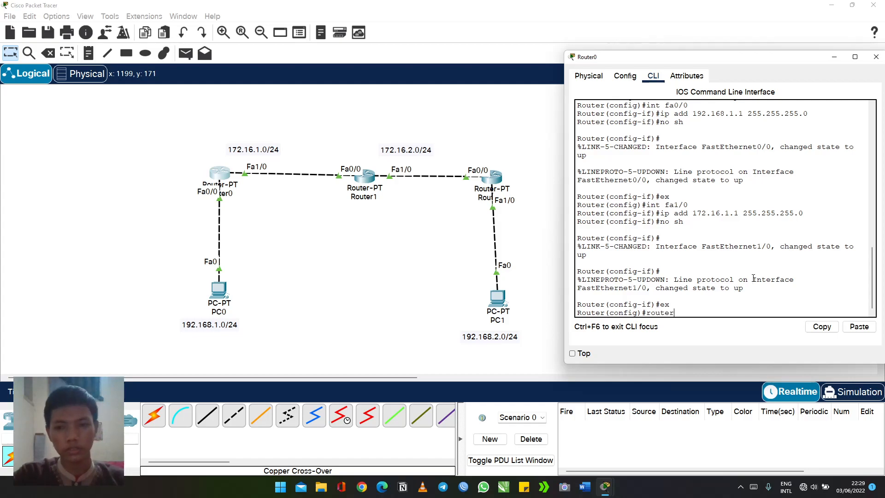
pyautogui.press('Tab')
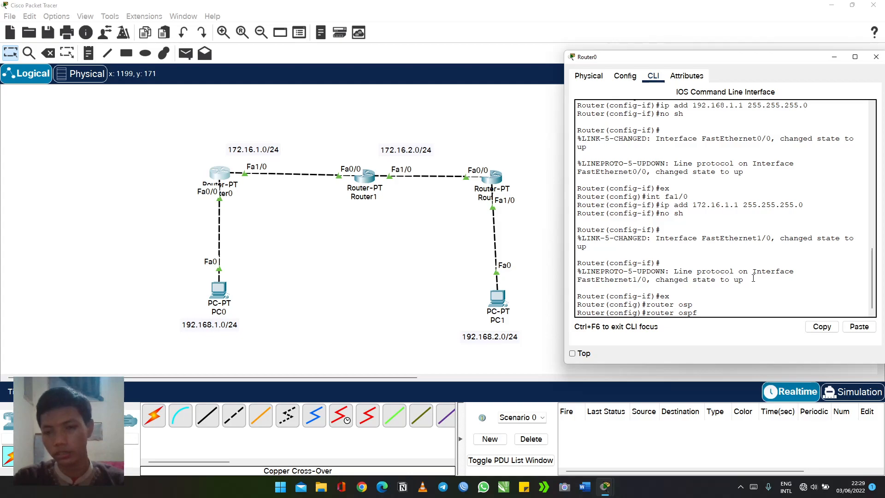
pyautogui.write('?')
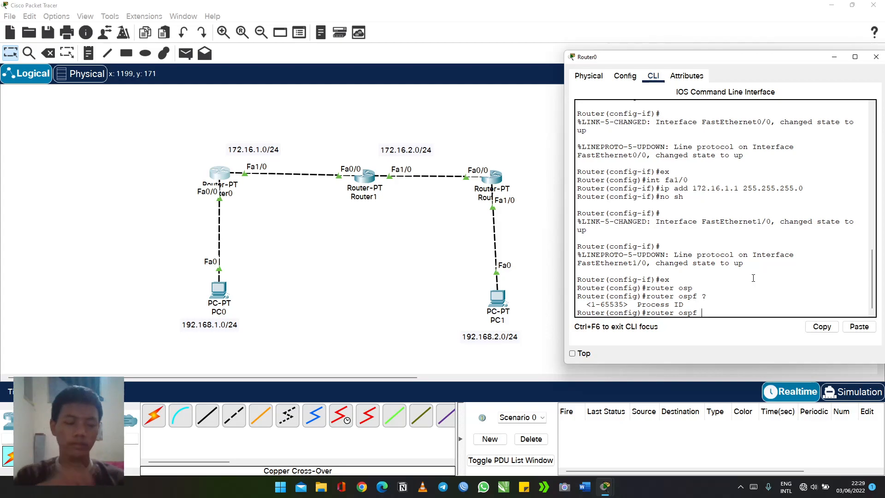
pyautogui.write('1')
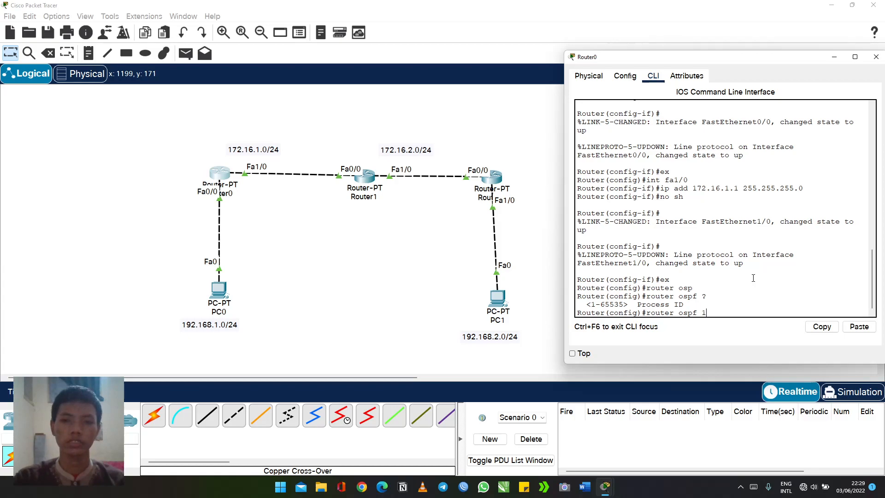
pyautogui.press('Return')
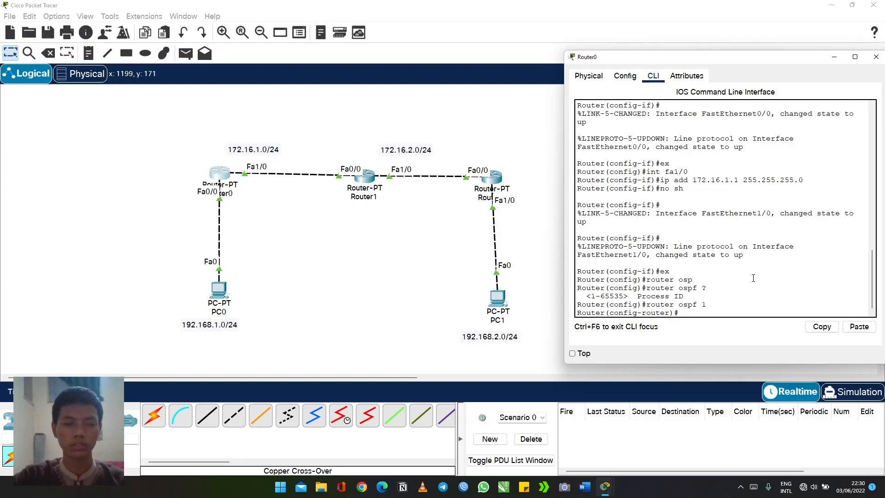
# Step: Advertise network 172.16.1.0 with wildcard mask 0.0.0.255 in area 0 on Router0
pyautogui.write('netwo')
pyautogui.press('Tab')
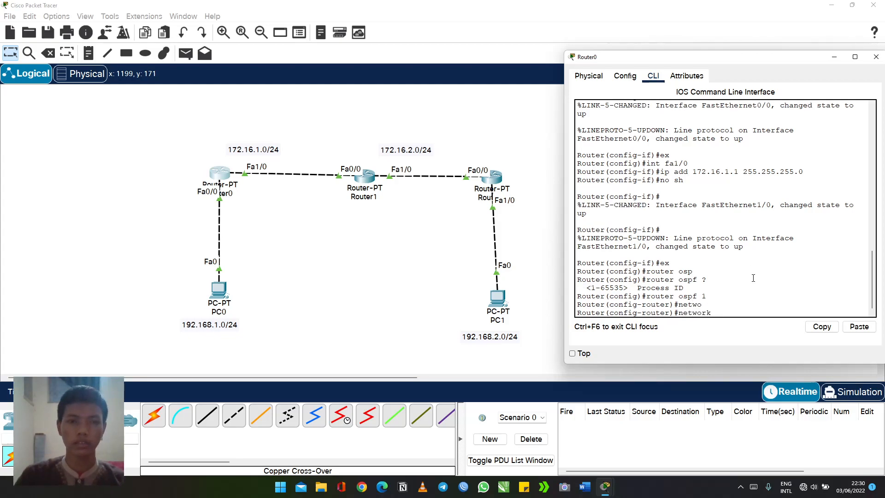
pyautogui.write('172.16')
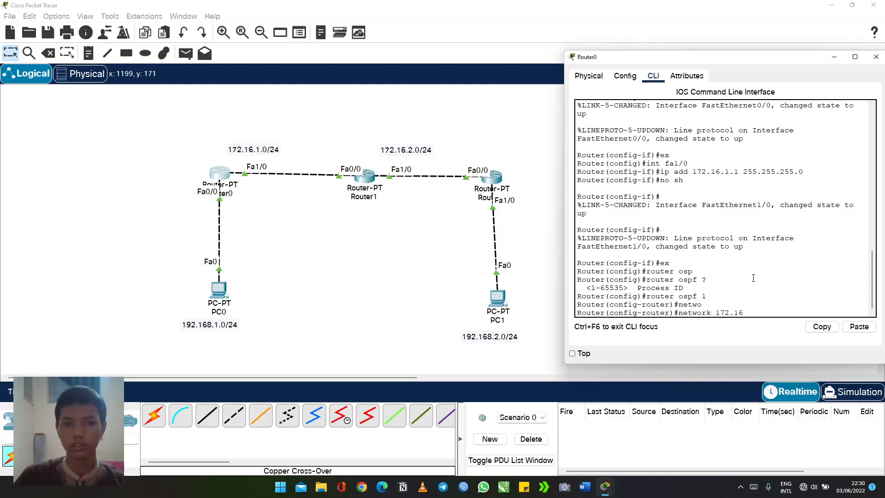
pyautogui.write('.1.0')
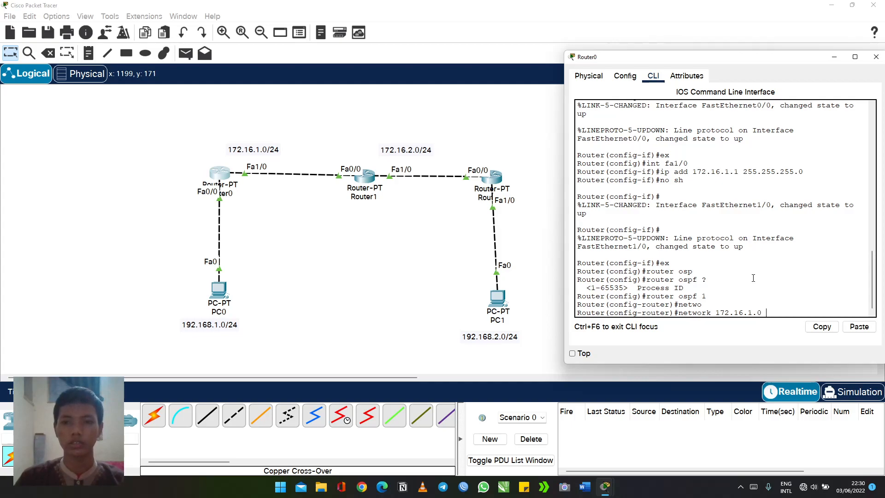
pyautogui.write(' 0.0.0')
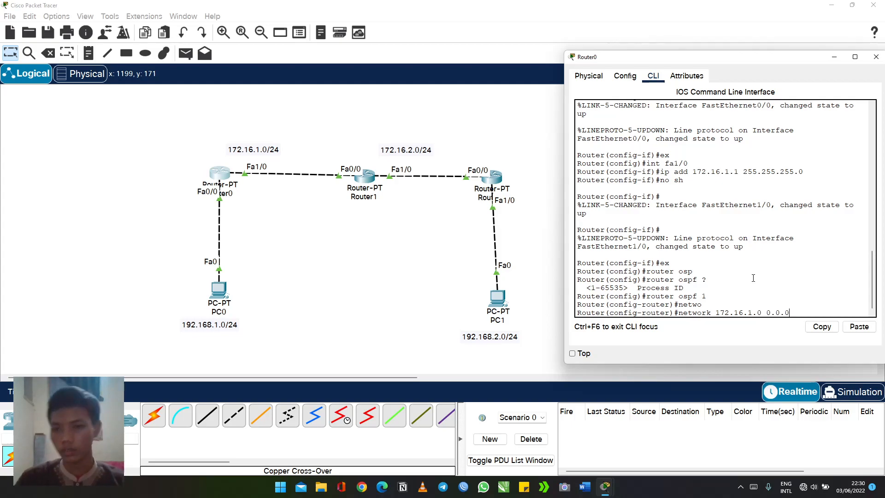
pyautogui.write('.255')
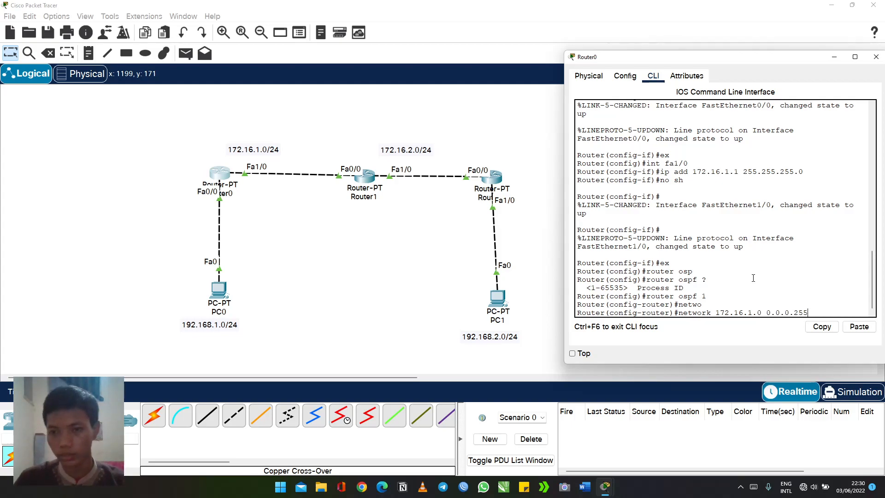
pyautogui.write(' area')
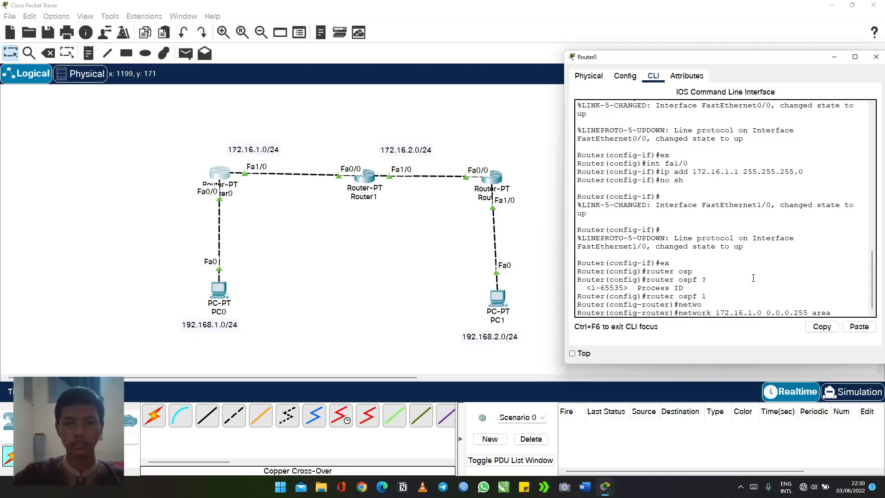
pyautogui.write(' 0')
pyautogui.press('Return')
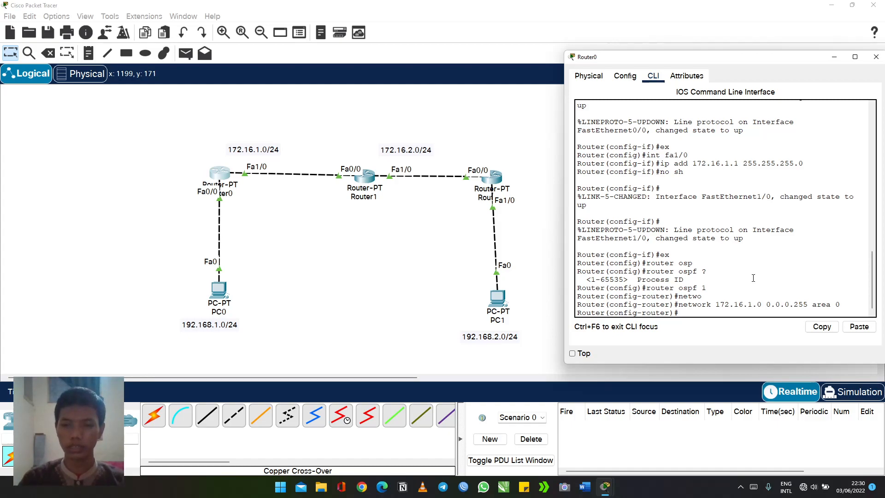
# Step: Recall the network command on Router0 and edit it to advertise 192.168.1.0 with wildcard 0.0.0.255 in area 0
pyautogui.press('Up')
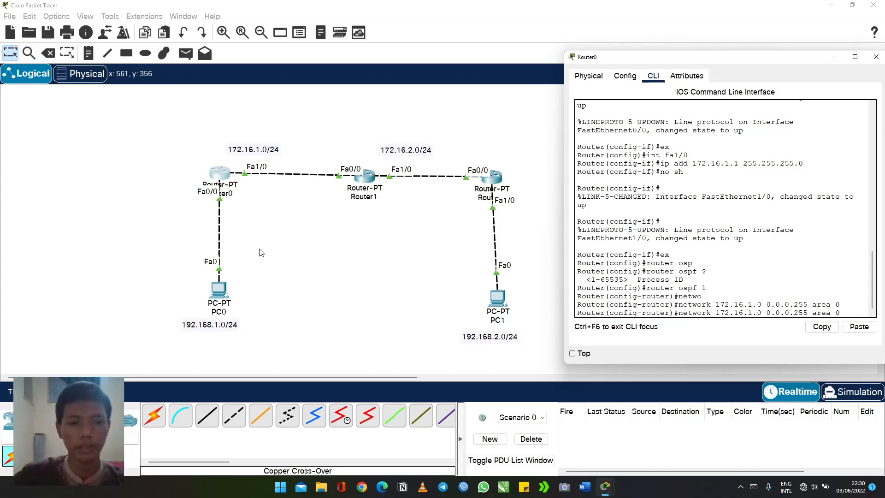
pyautogui.press('BackSpace')
pyautogui.press('BackSpace')
pyautogui.press('BackSpace')
pyautogui.press('BackSpace')
pyautogui.press('BackSpace')
pyautogui.press('BackSpace')
pyautogui.press('BackSpace')
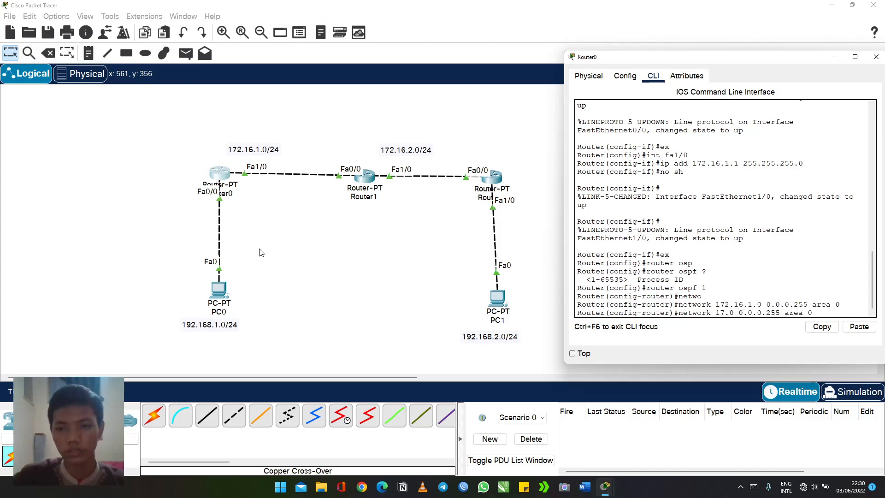
pyautogui.write('92.16')
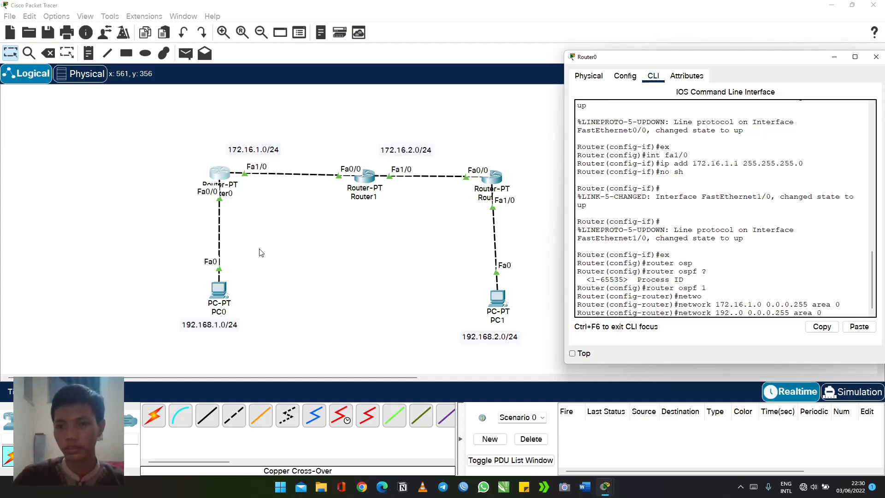
pyautogui.write('8')
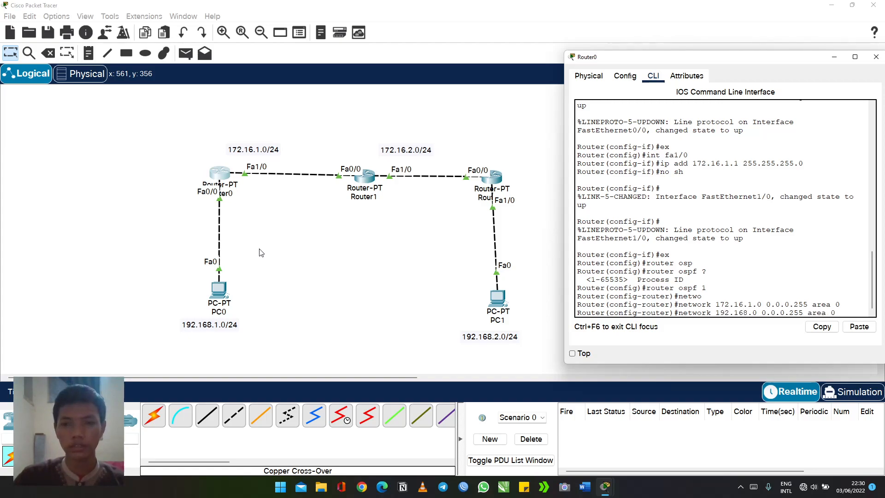
pyautogui.write('.')
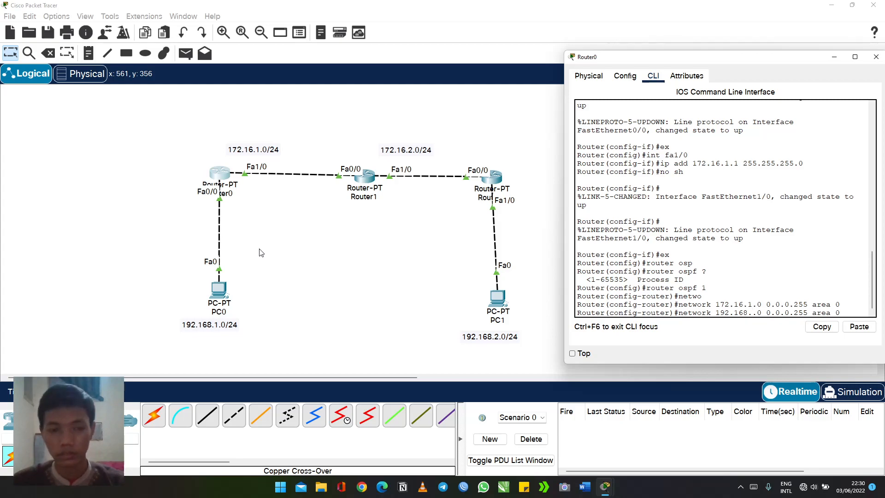
pyautogui.write('1')
pyautogui.press('Return')
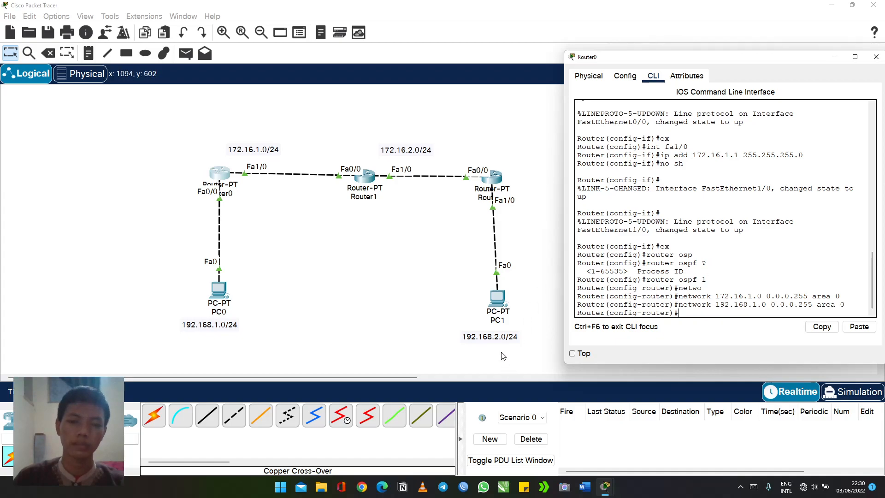
# Step: Open Notepad and write the subnet mask note "/24 = 255.255.255.0"
pyautogui.click(281, 486)
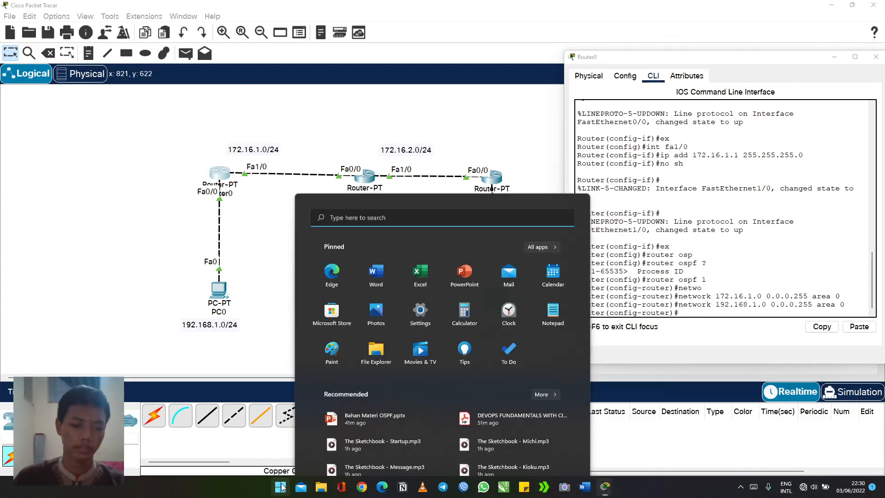
pyautogui.write('notepad')
pyautogui.press('Return')
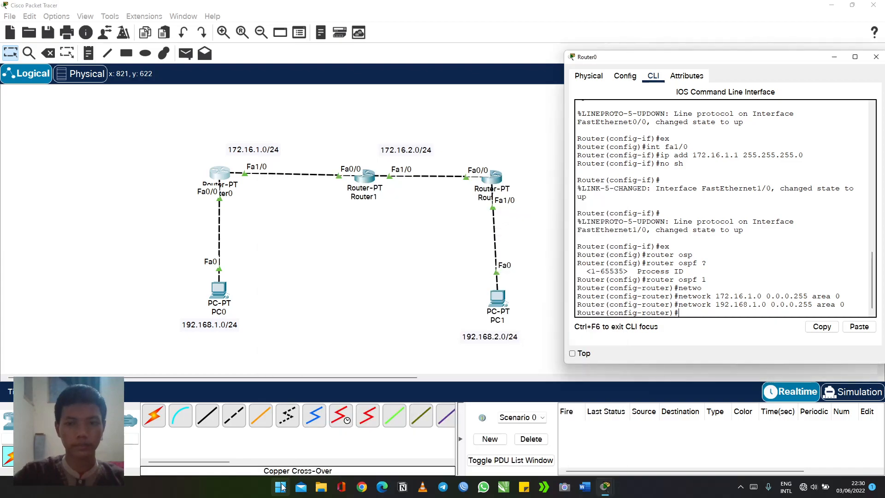
pyautogui.moveTo(363, 37); pyautogui.dragTo(311, 40)
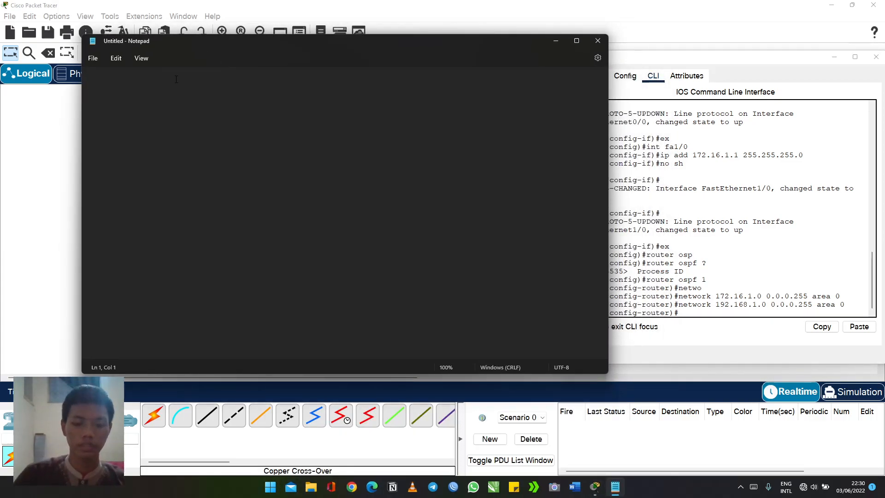
pyautogui.write('/24')
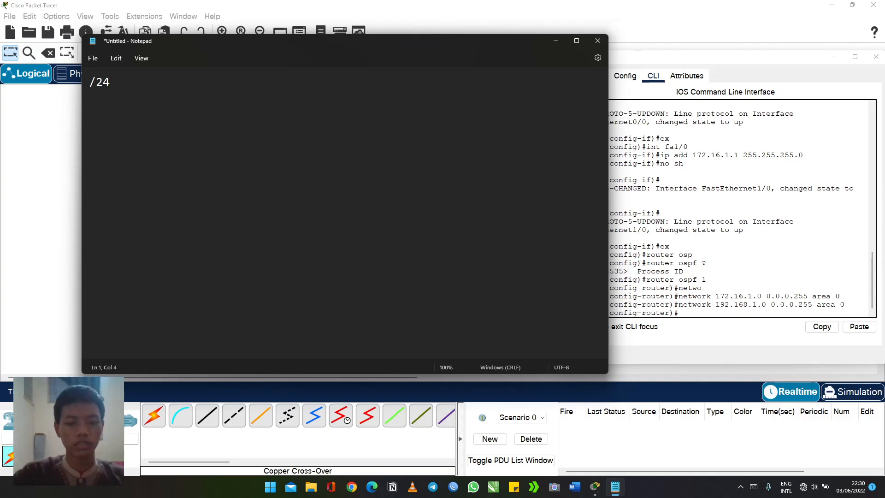
pyautogui.write(' = ')
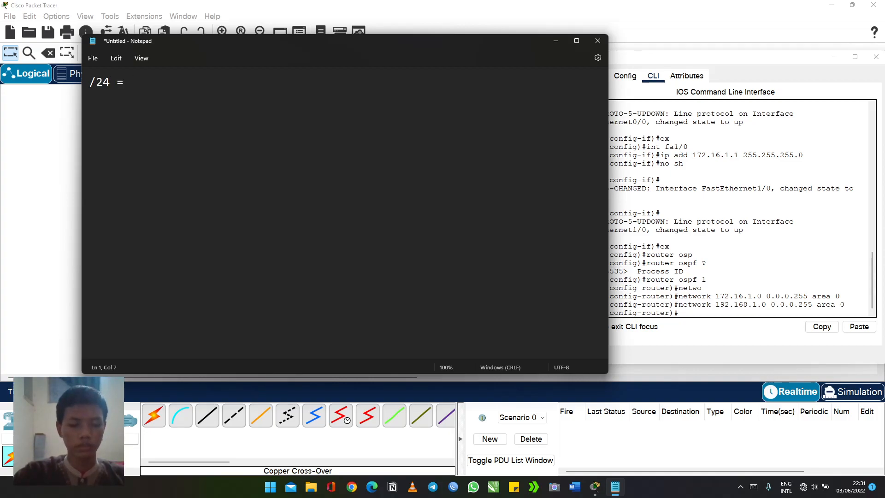
pyautogui.write('255.255')
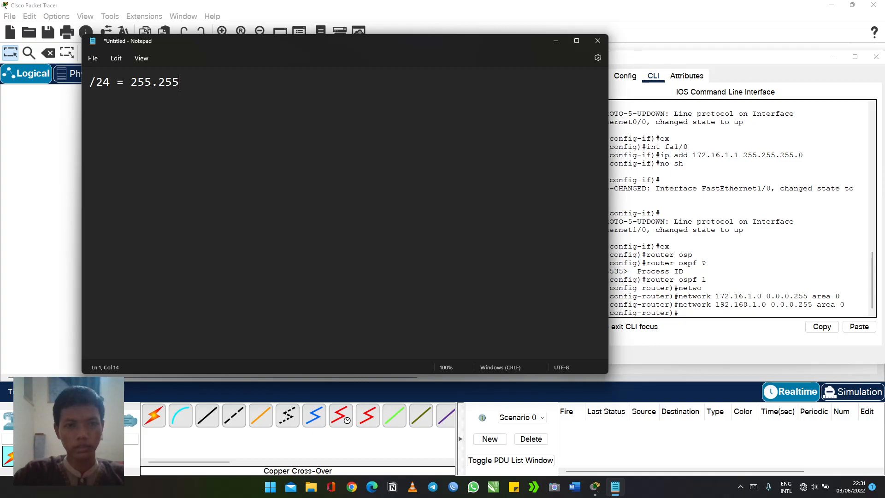
pyautogui.write('.255.0')
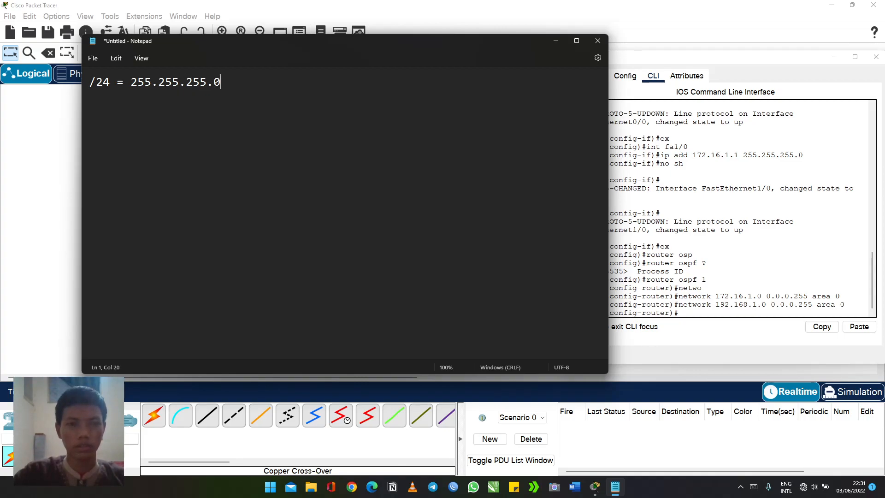
# Step: Begin a wildcard formula below a blank line in the note with "Wildcart -> 255.255.255.255 - "
pyautogui.press('Return')
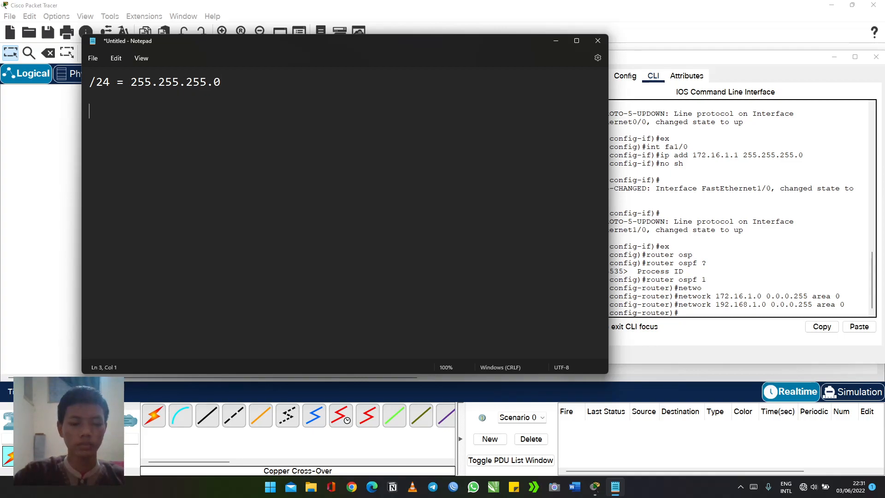
pyautogui.write('Wi')
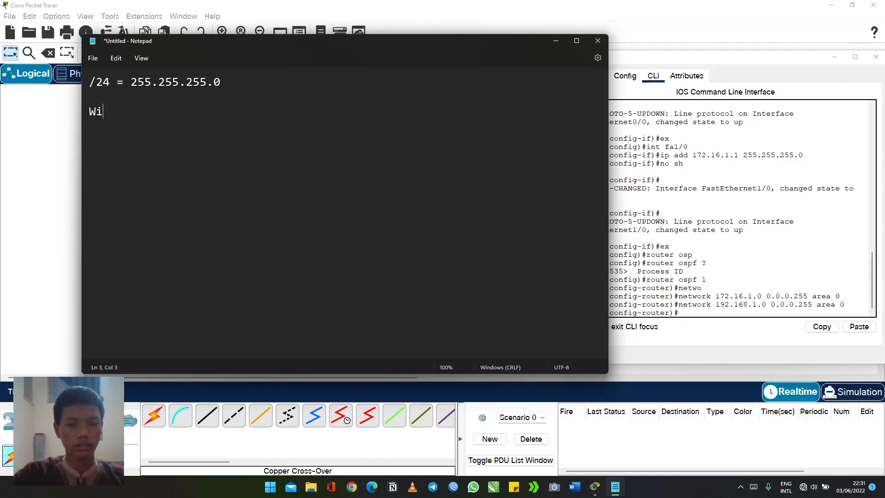
pyautogui.write('lld')
pyautogui.press('BackSpace')
pyautogui.press('BackSpace')
pyautogui.press('BackSpace')
pyautogui.write('ld')
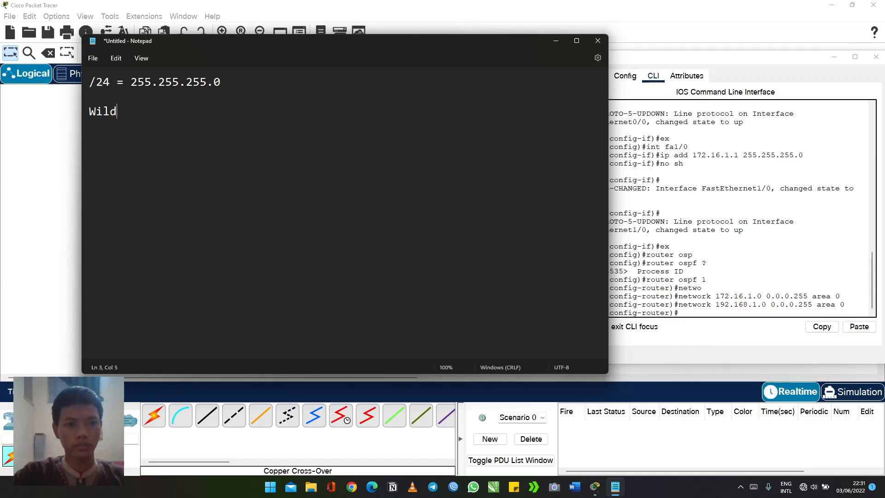
pyautogui.write('cart =')
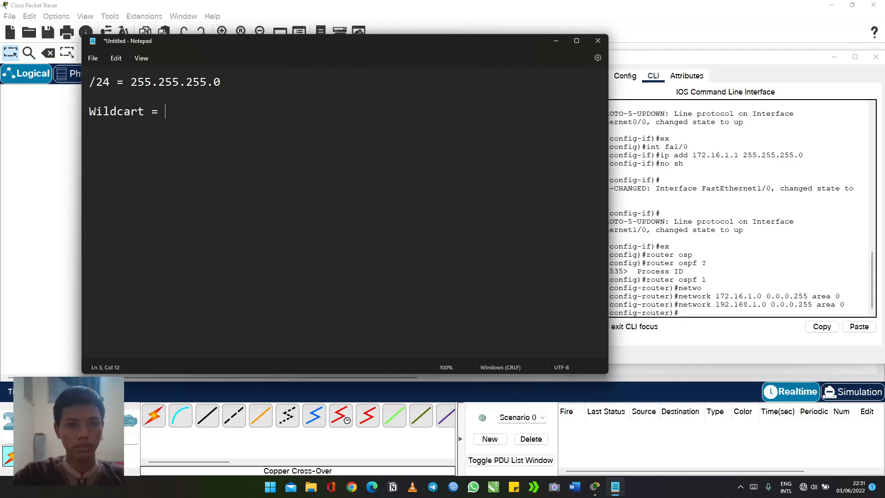
pyautogui.press('BackSpace')
pyautogui.press('BackSpace')
pyautogui.write('-> 255')
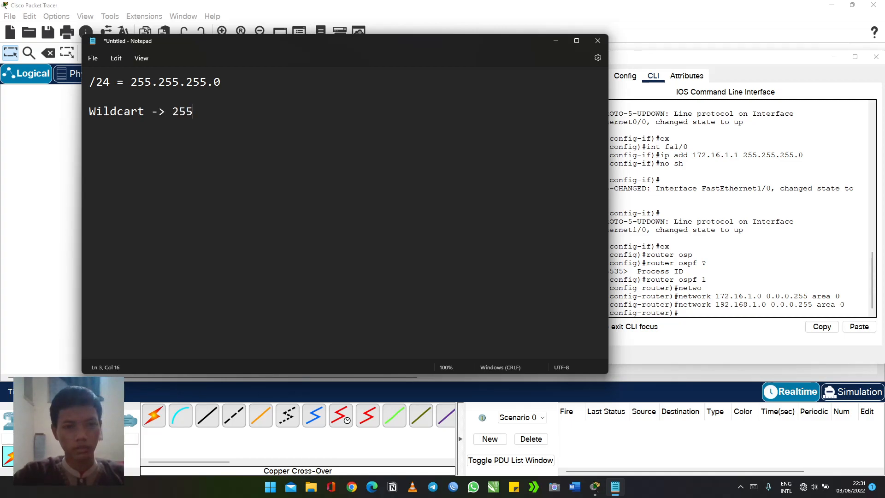
pyautogui.write('.255.25')
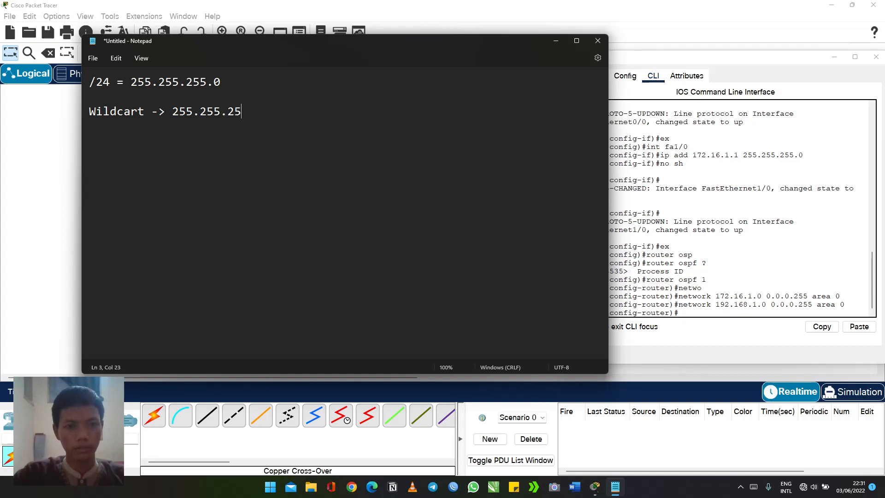
pyautogui.write('5.255 - ')
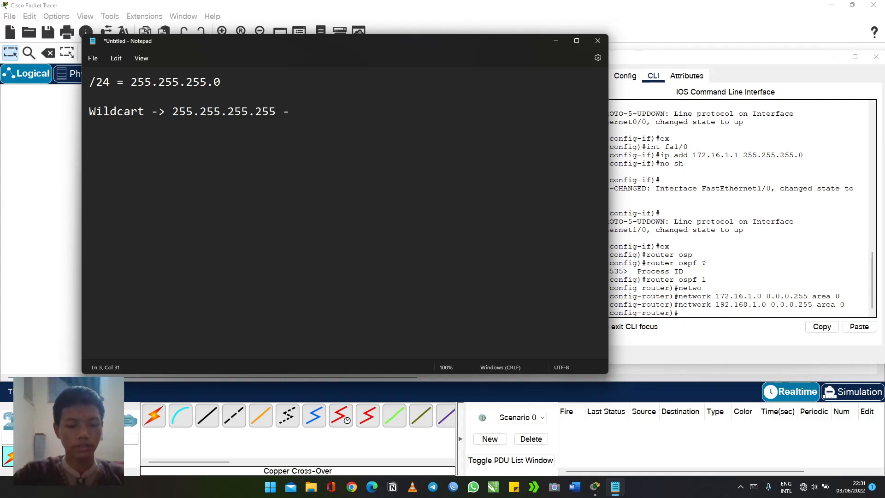
# Step: Complete the wildcard formula in the note with "Subnetmask = Wildcart"
pyautogui.write('s')
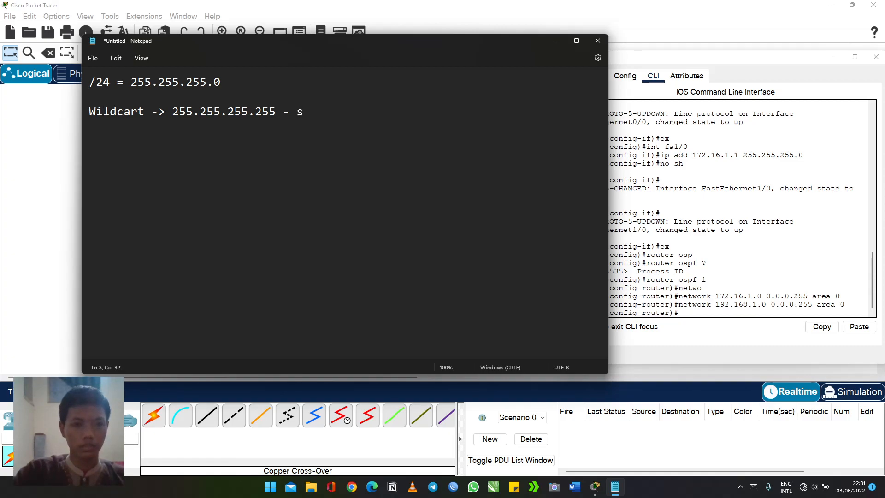
pyautogui.write('u')
pyautogui.press('BackSpace')
pyautogui.press('BackSpace')
pyautogui.write('Seub')
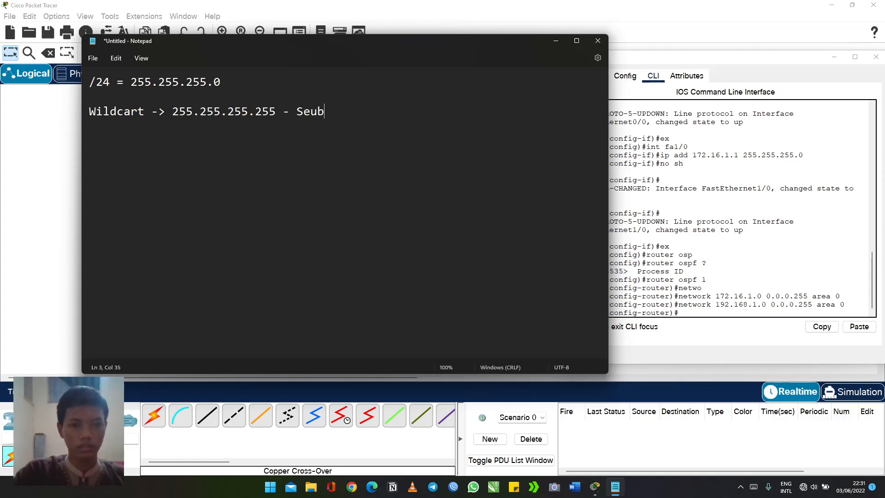
pyautogui.press('BackSpace')
pyautogui.press('BackSpace')
pyautogui.press('BackSpace')
pyautogui.write('ub')
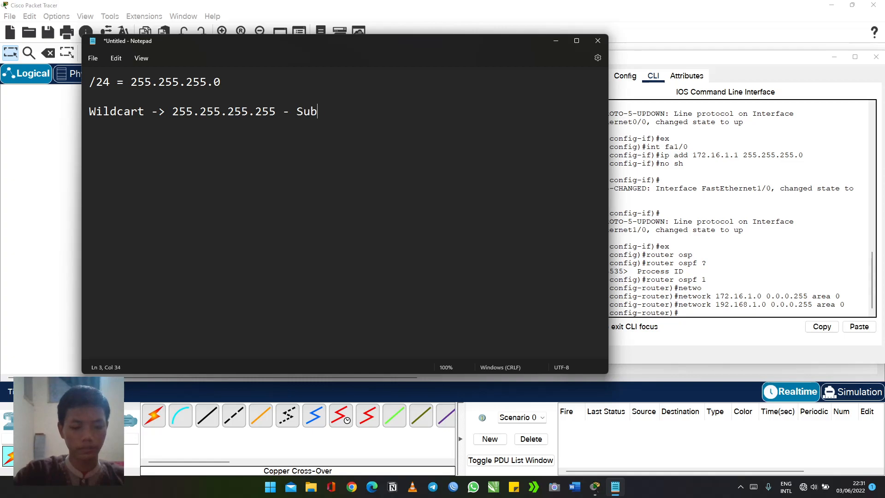
pyautogui.write('netmask = Wildca')
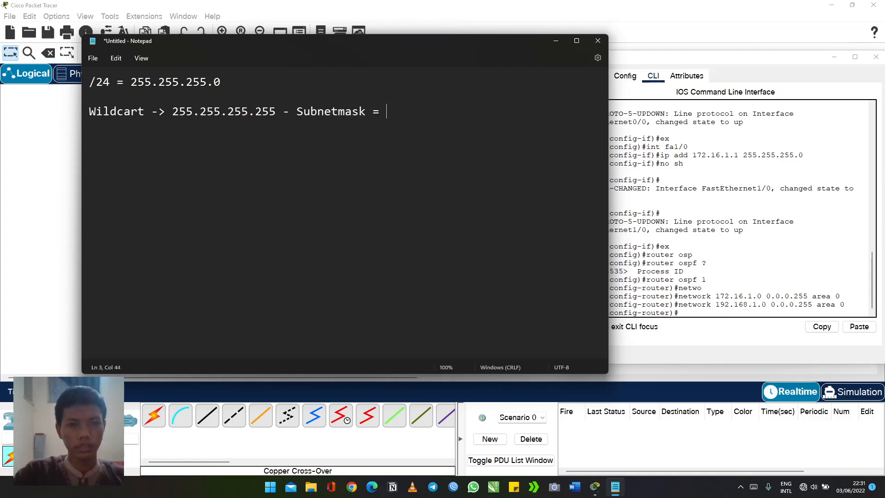
pyautogui.write('rt')
# Step: Highlight the /24 mask and the formula's result word, and append ". 0.0.0.255" to the end of the wildcard line
pyautogui.click(366, 111)
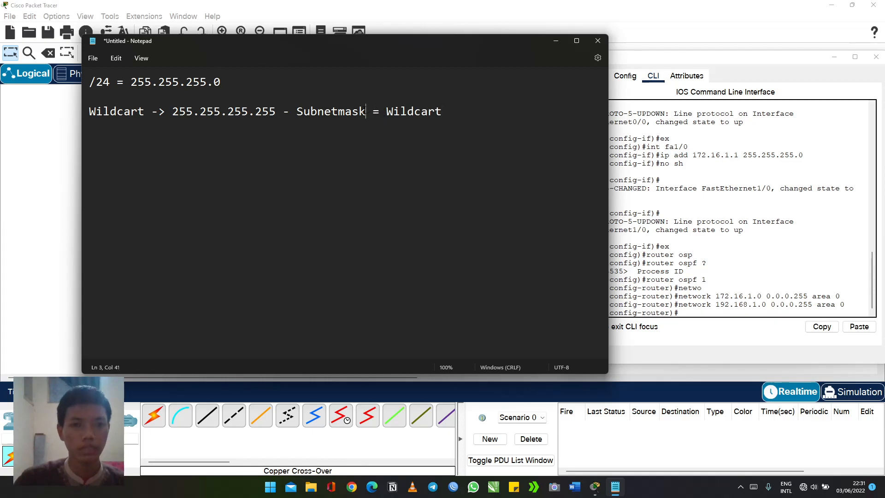
pyautogui.moveTo(131, 82); pyautogui.dragTo(214, 82)
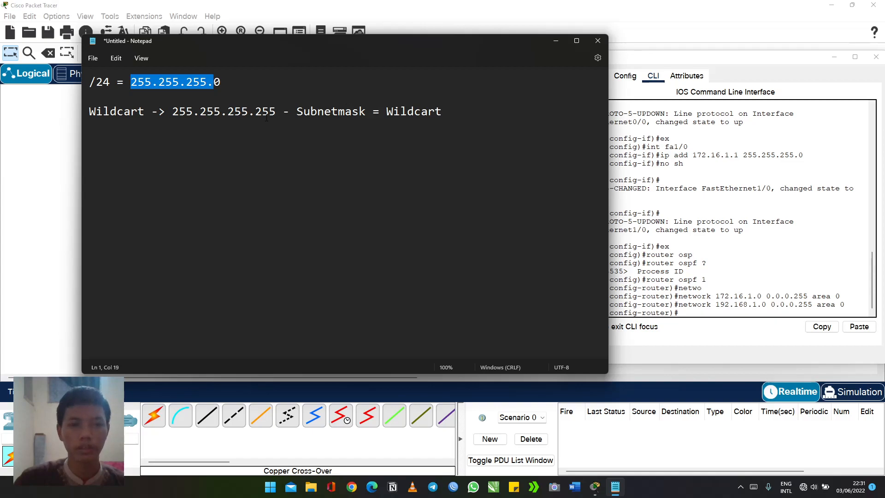
pyautogui.moveTo(451, 111); pyautogui.dragTo(389, 114)
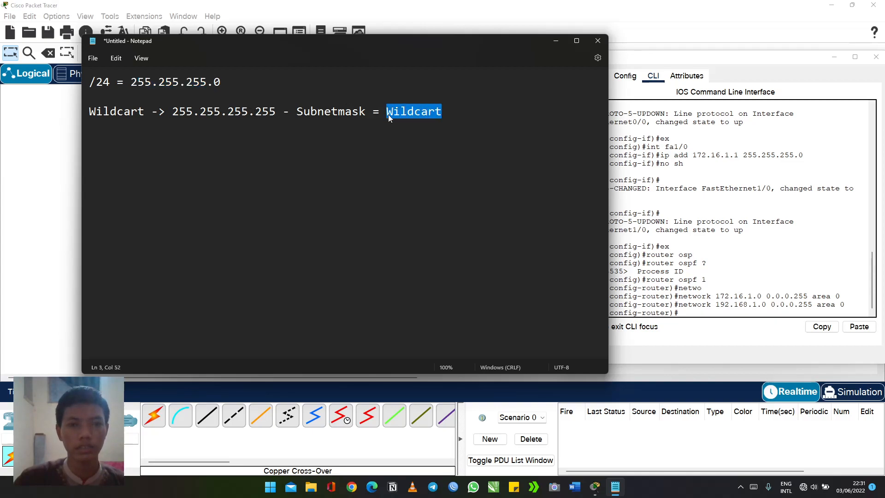
pyautogui.press('Right')
pyautogui.write('.')
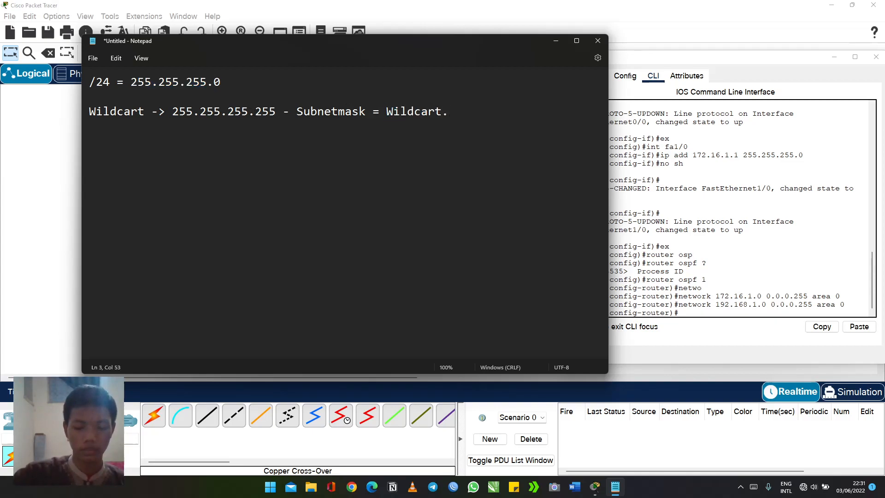
pyautogui.write(' 0.0.0')
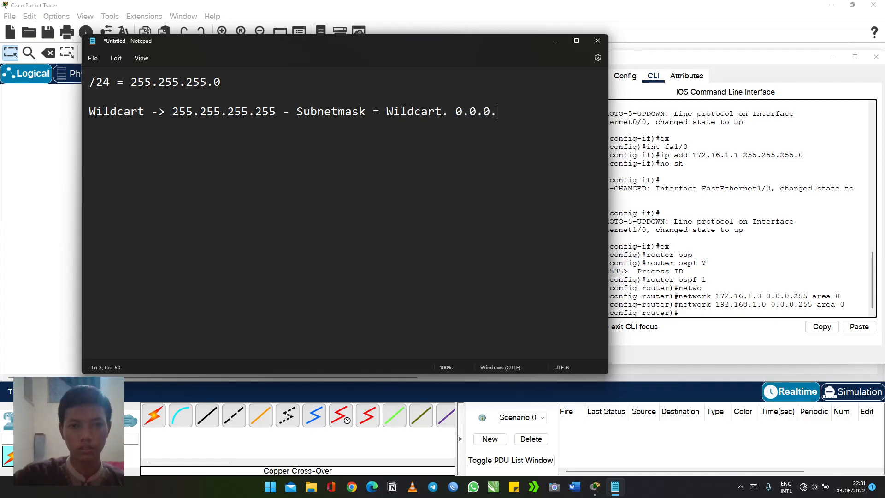
pyautogui.write('.255')
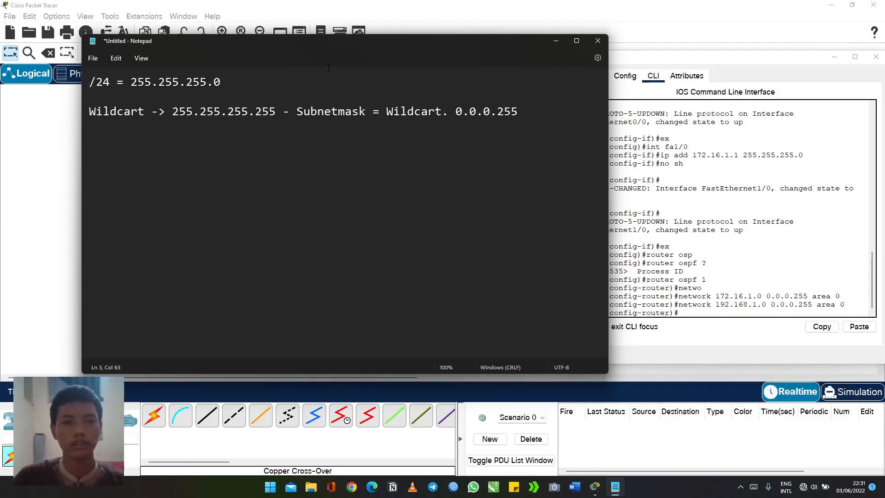
pyautogui.click(240, 83)
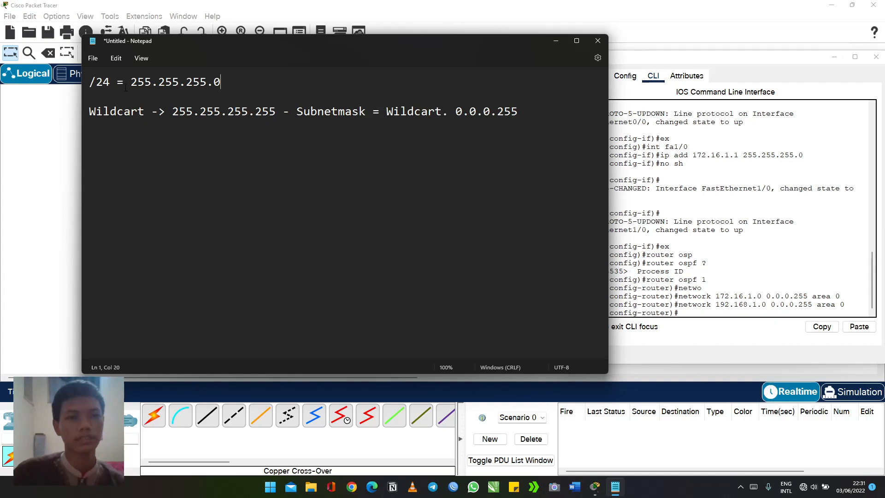
# Step: Return to Packet Tracer and switch from Router0's command line to Router1's, placing its window beside the topology
pyautogui.click(563, 46)
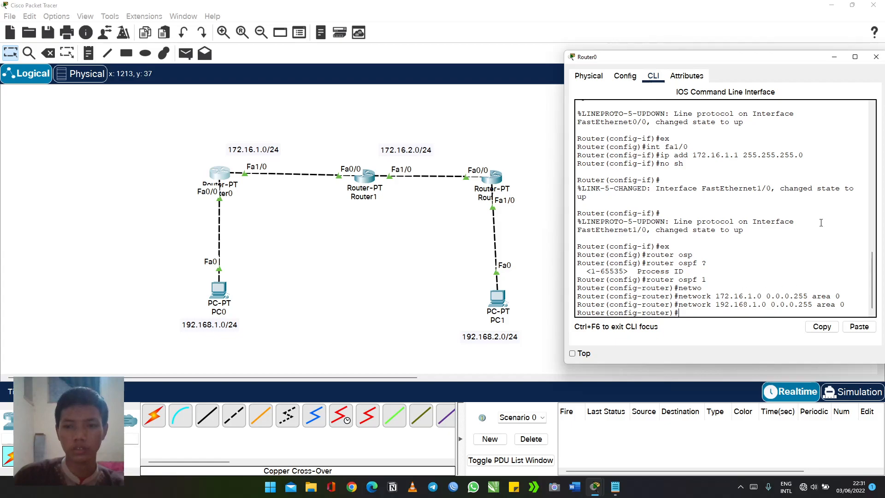
pyautogui.click(880, 59)
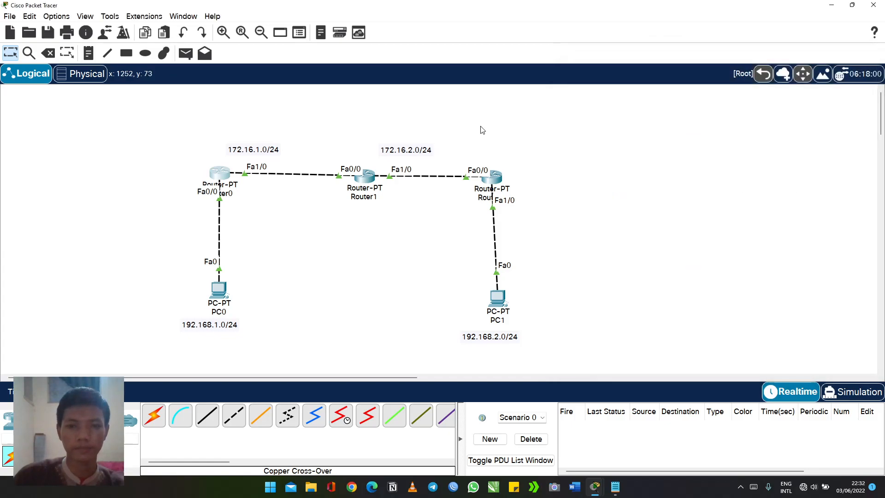
pyautogui.click(372, 183)
pyautogui.moveTo(422, 89); pyautogui.dragTo(684, 80)
pyautogui.press('Return')
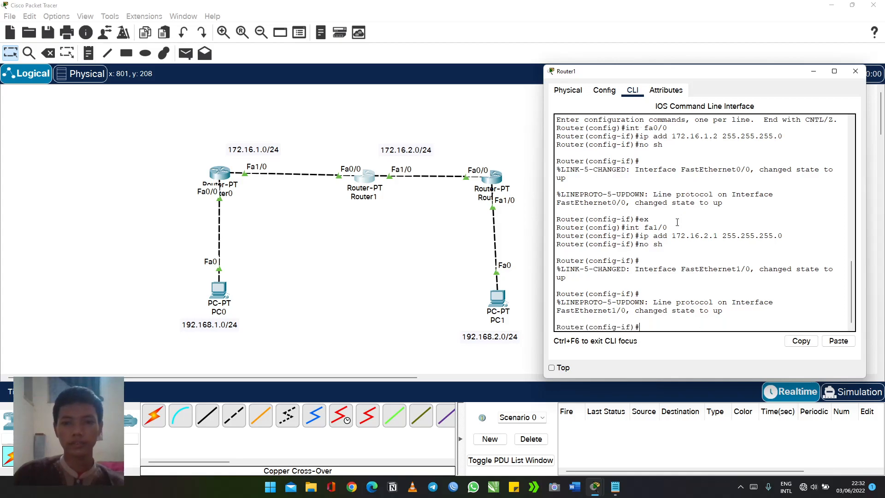
# Step: Exit interface configuration on Router1 and start OSPF routing with process ID 1
pyautogui.write('ex')
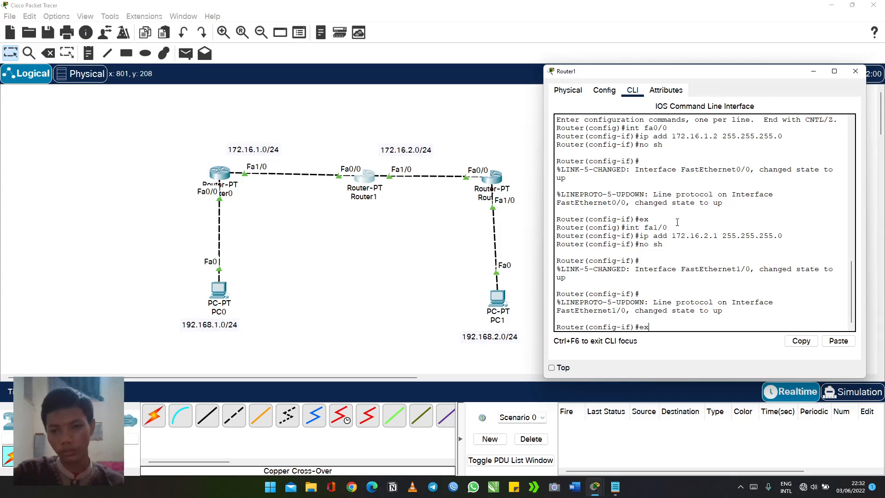
pyautogui.press('Return')
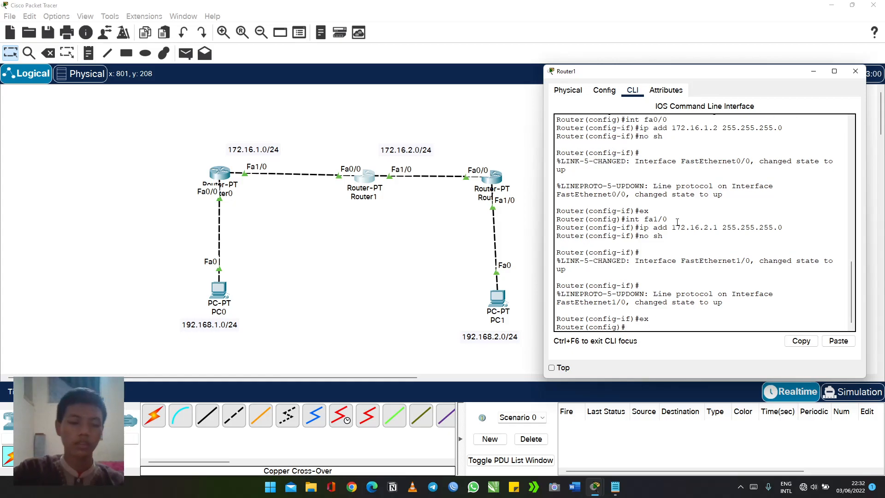
pyautogui.write('router o')
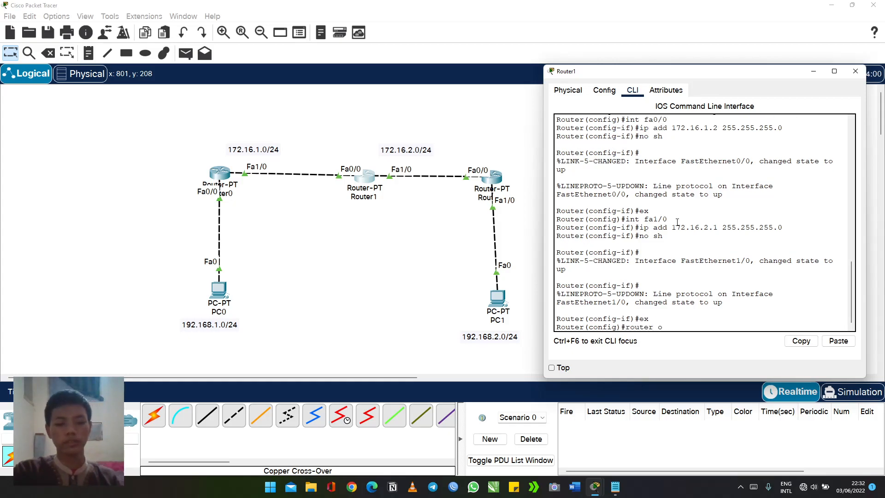
pyautogui.write('spf 1')
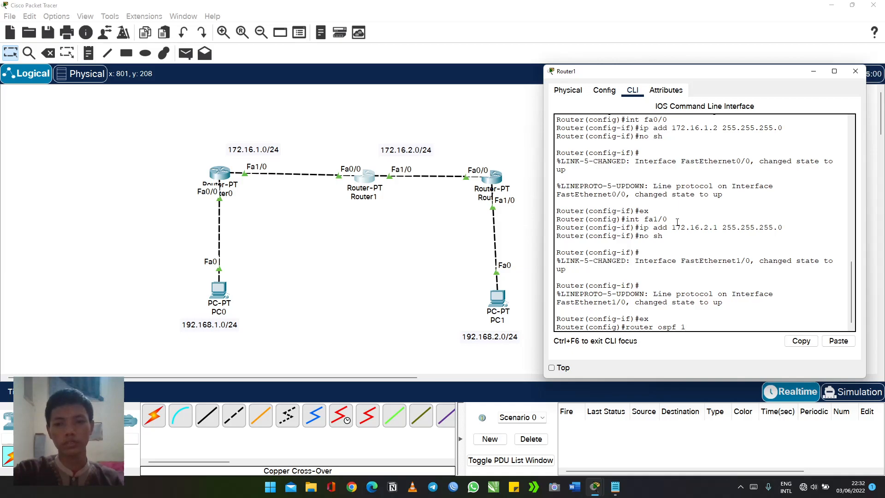
pyautogui.press('Return')
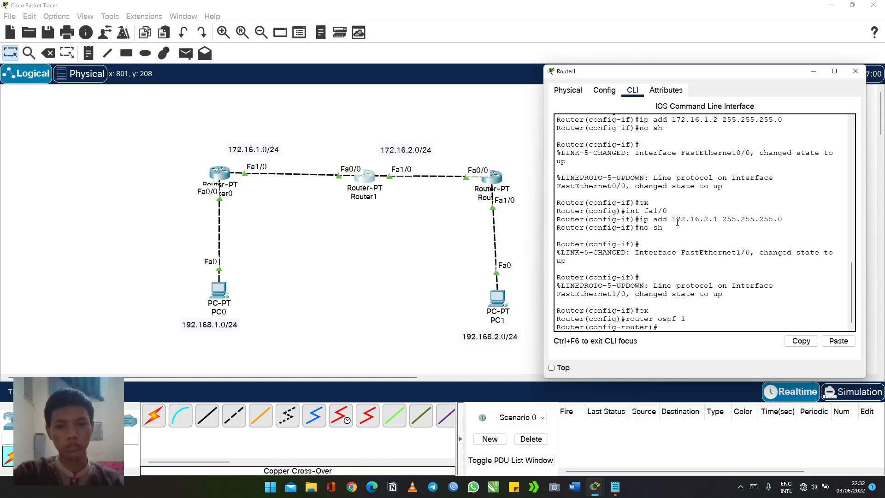
# Step: Advertise network 172.16.1.0 with wildcard 0.0.0.255 in area 0 in Router1's OSPF process
pyautogui.write('netw')
pyautogui.press('Tab')
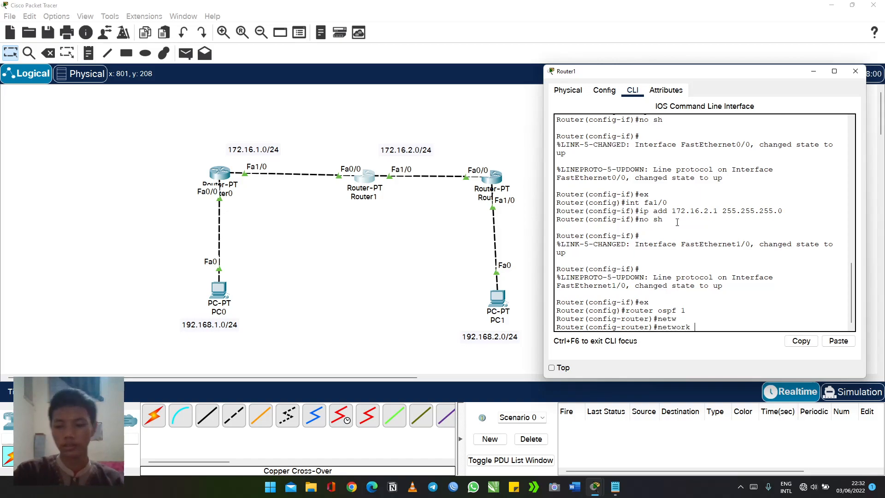
pyautogui.write('172')
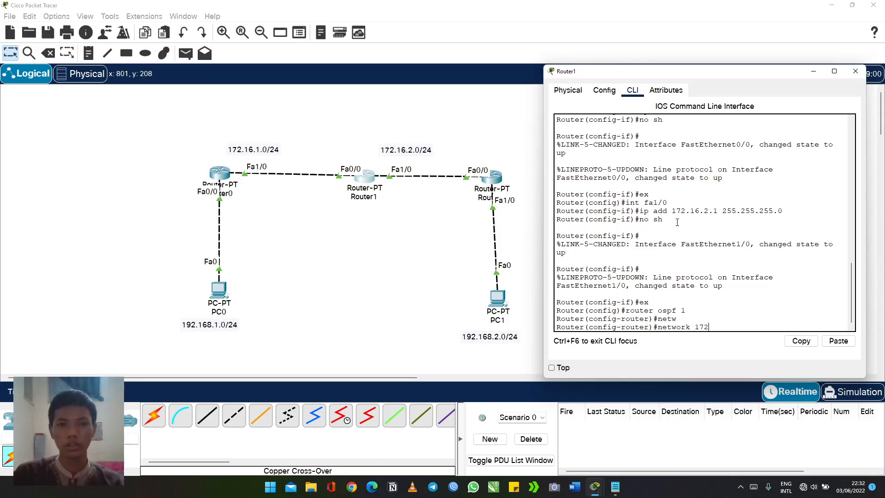
pyautogui.write('.16.1.')
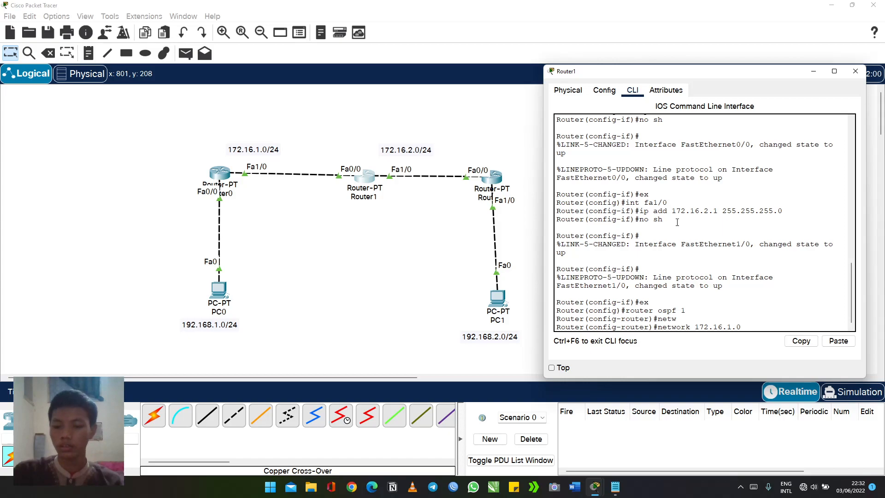
pyautogui.write('0 0.0.')
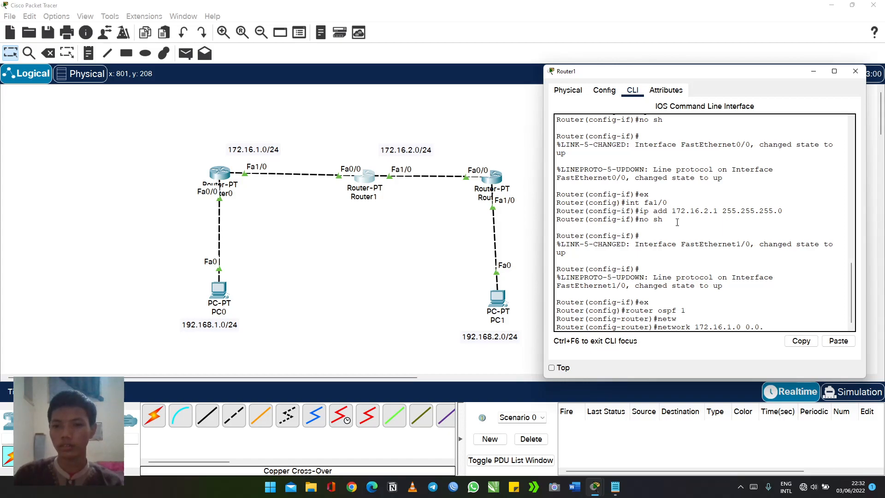
pyautogui.write('0.255')
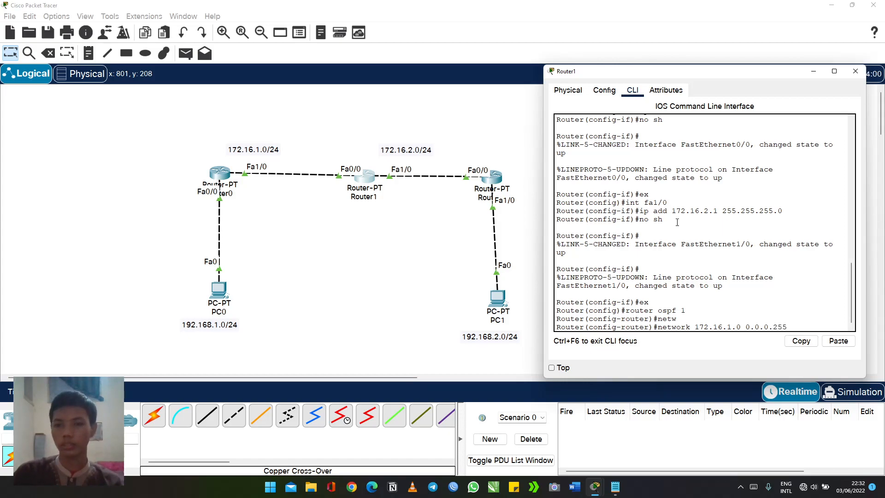
pyautogui.write(' area 0')
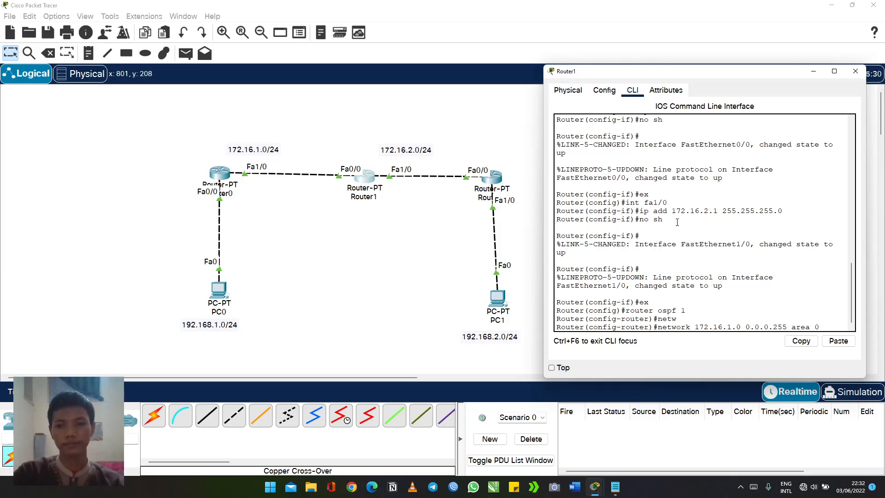
pyautogui.press('Return')
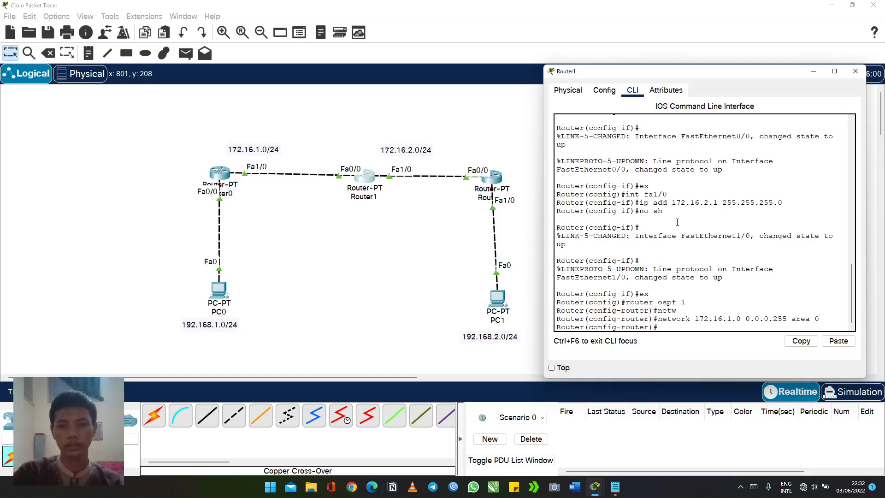
# Step: Advertise network 172.16.2.0 with wildcard 0.0.0.255 in area 0 in Router1's OSPF process
pyautogui.write('tw')
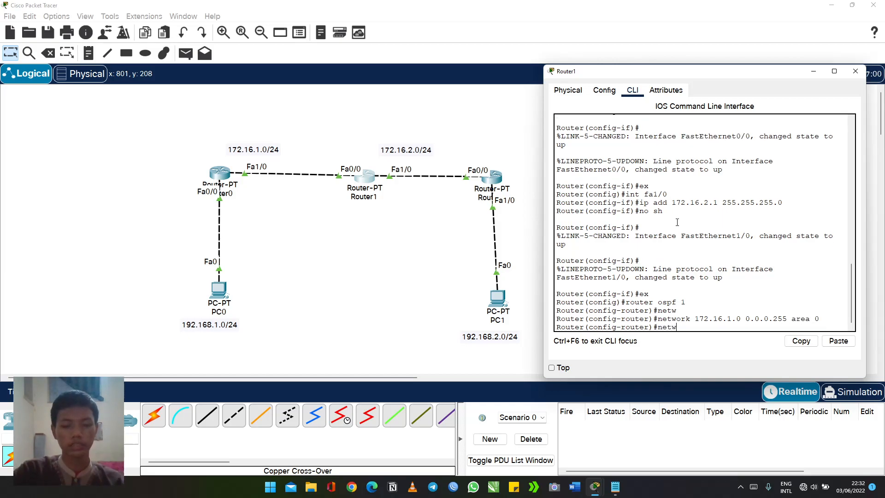
pyautogui.write('ork')
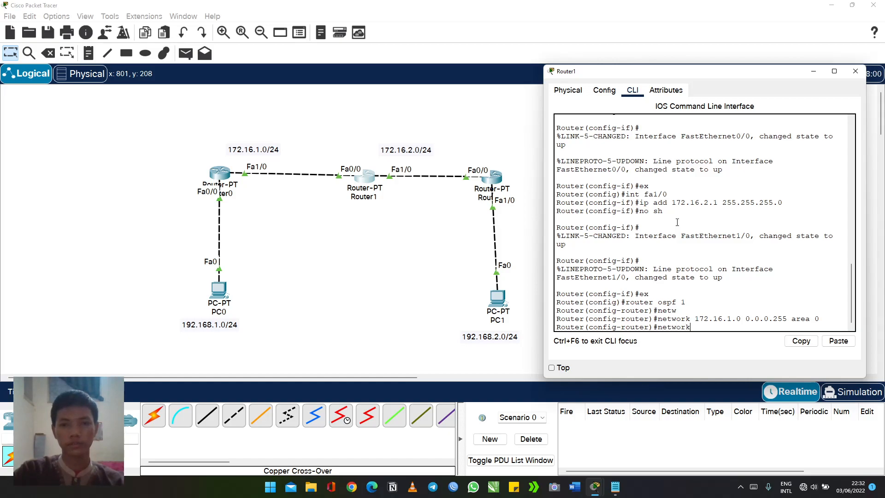
pyautogui.write(' 172.')
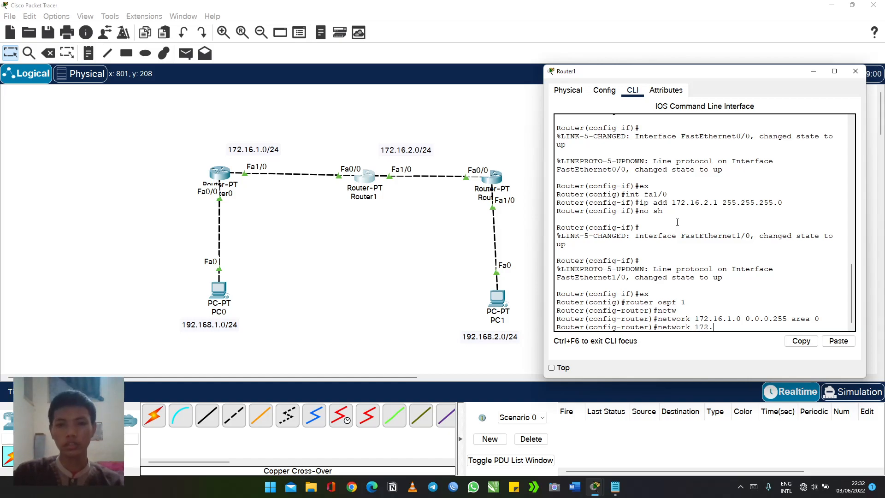
pyautogui.write('16.2.0')
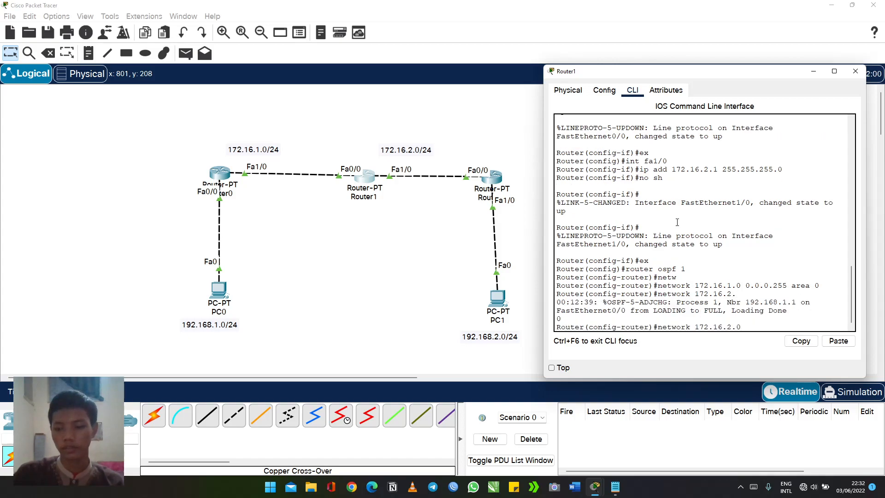
pyautogui.write('0.')
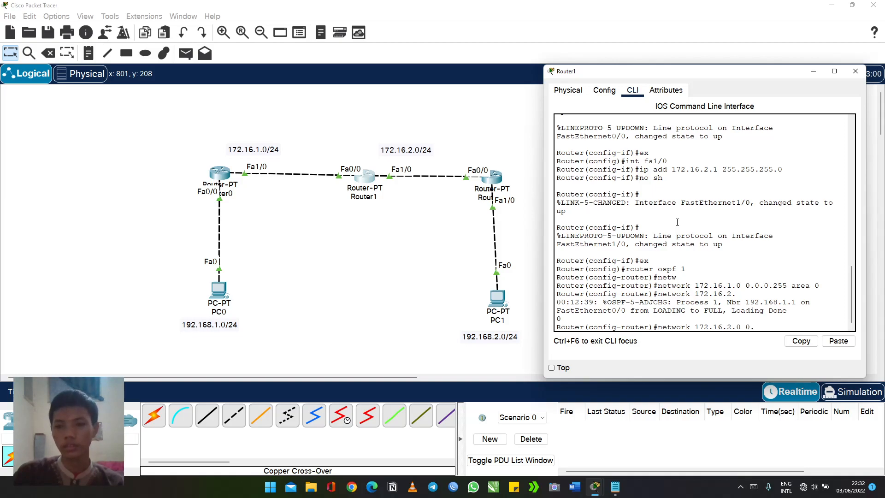
pyautogui.write('0.')
pyautogui.write('0')
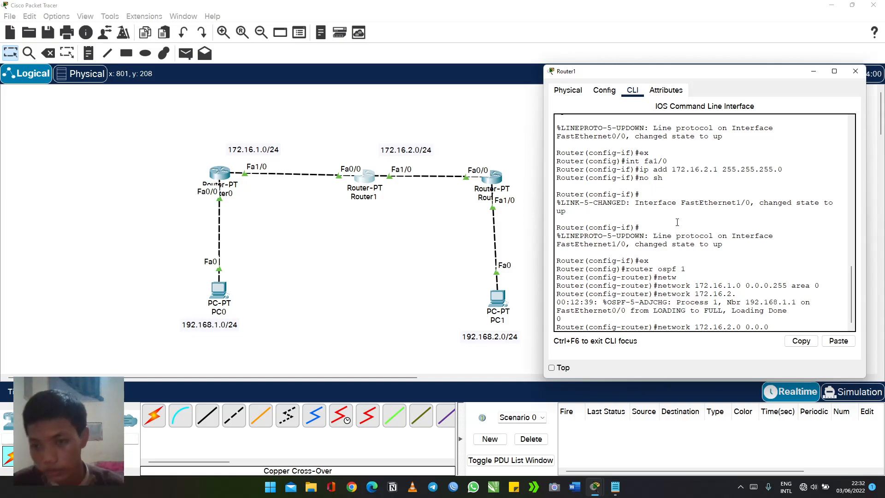
pyautogui.write('.255 ar')
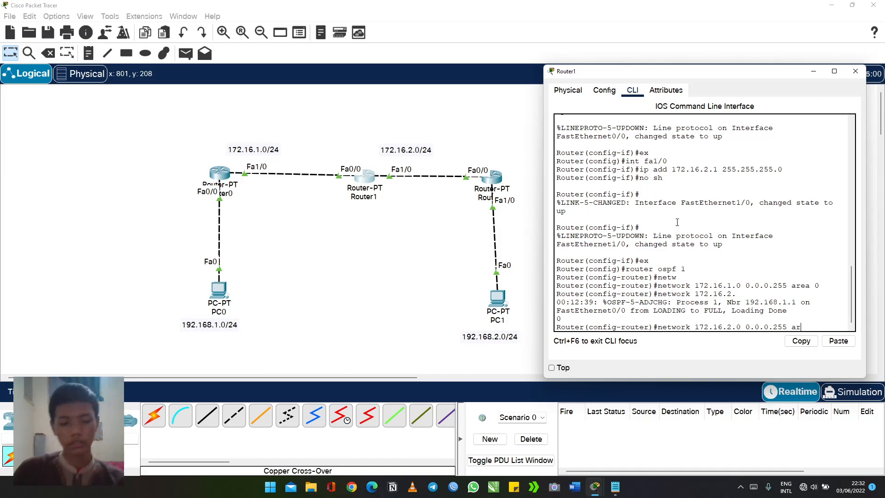
pyautogui.write('ea 0')
pyautogui.press('Return')
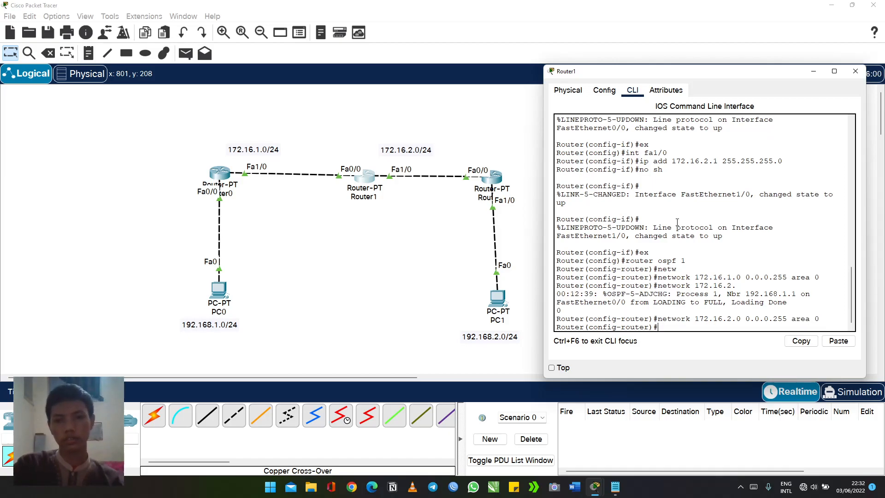
# Step: Switch from Router1's command line to Router2's, placing its window beside the topology
pyautogui.click(532, 193)
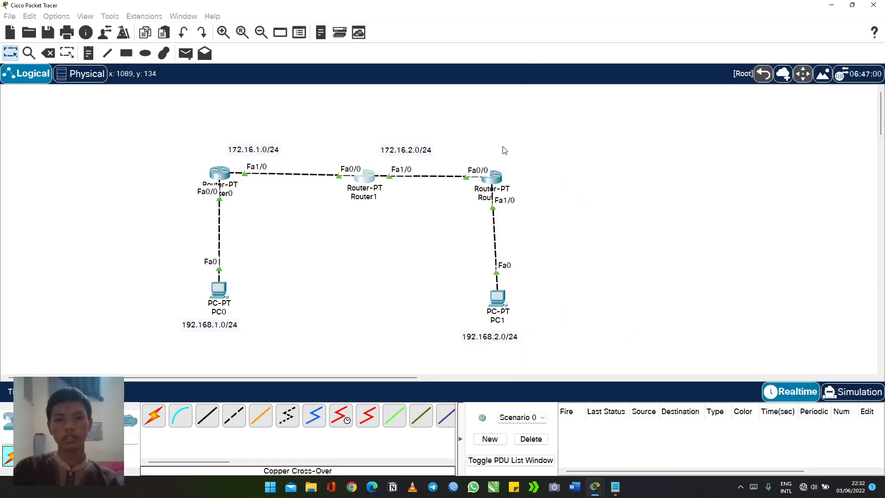
pyautogui.click(496, 179)
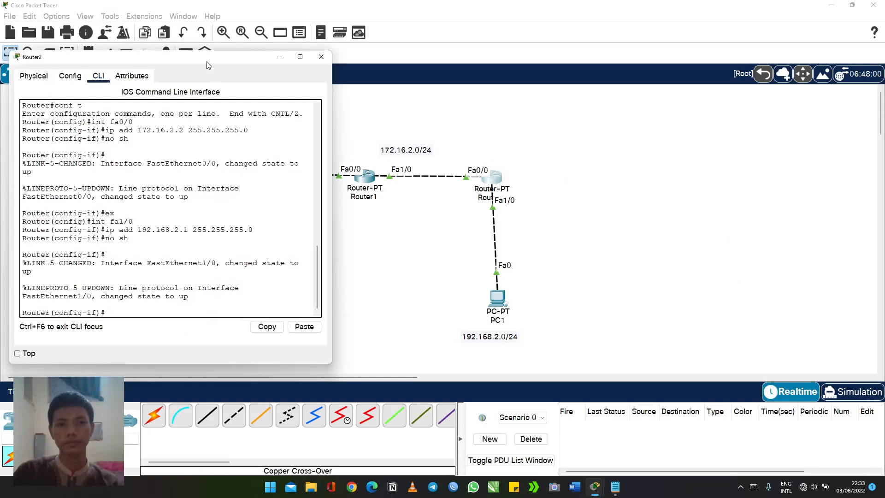
pyautogui.moveTo(209, 56); pyautogui.dragTo(831, 50)
pyautogui.click(825, 217)
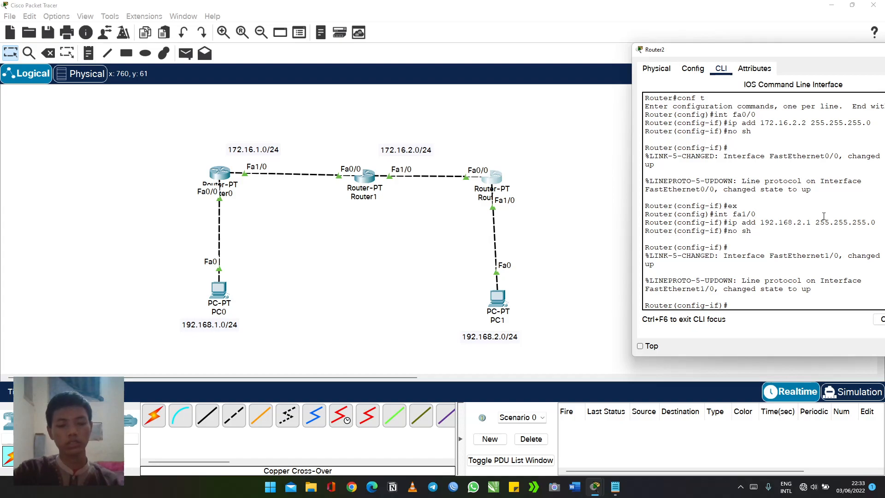
# Step: Exit interface configuration on Router2 and start OSPF routing with process ID 1
pyautogui.write('ex')
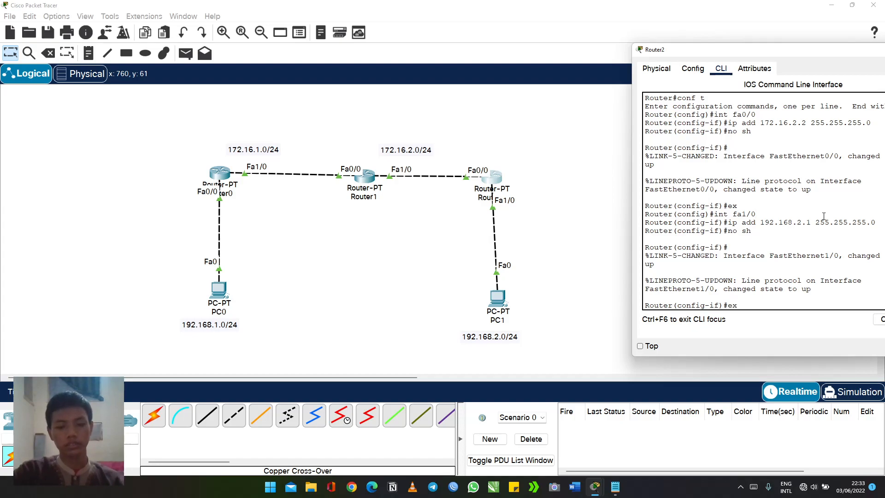
pyautogui.press('Return')
pyautogui.write('route')
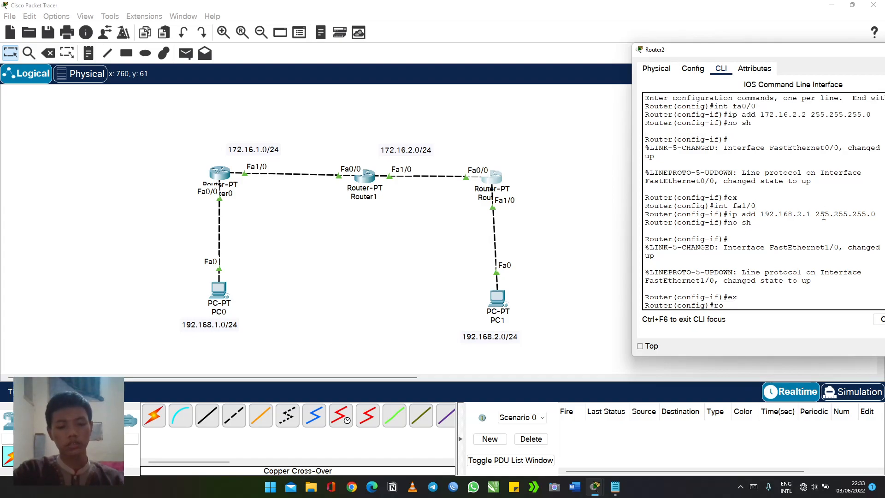
pyautogui.press('Return')
pyautogui.write('router osp')
pyautogui.press('Tab')
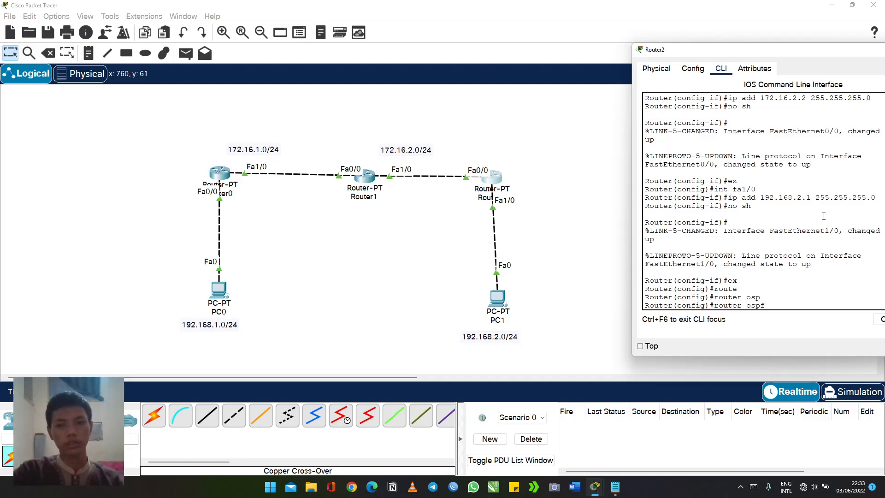
pyautogui.write('1')
pyautogui.press('Return')
# Step: Advertise network 192.168.2.0 with wildcard 0.0.0.255 in area 0 in Router2's OSPF process
pyautogui.write('net')
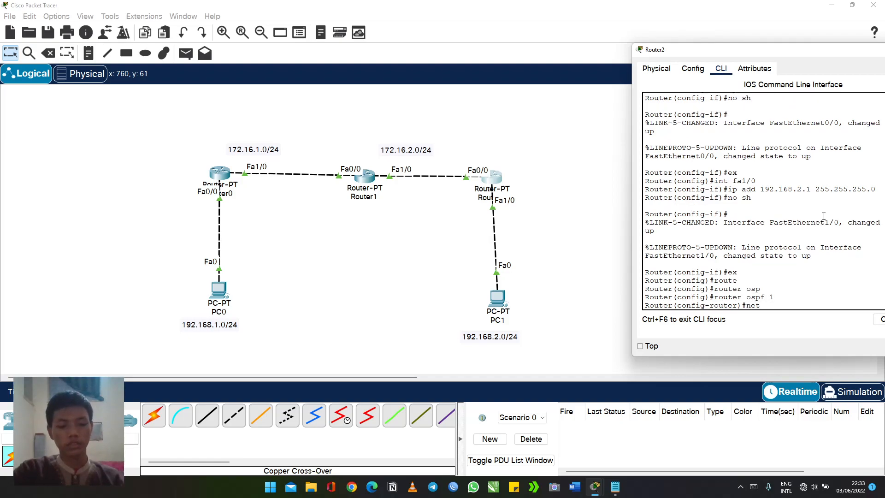
pyautogui.press('Tab')
pyautogui.write('192')
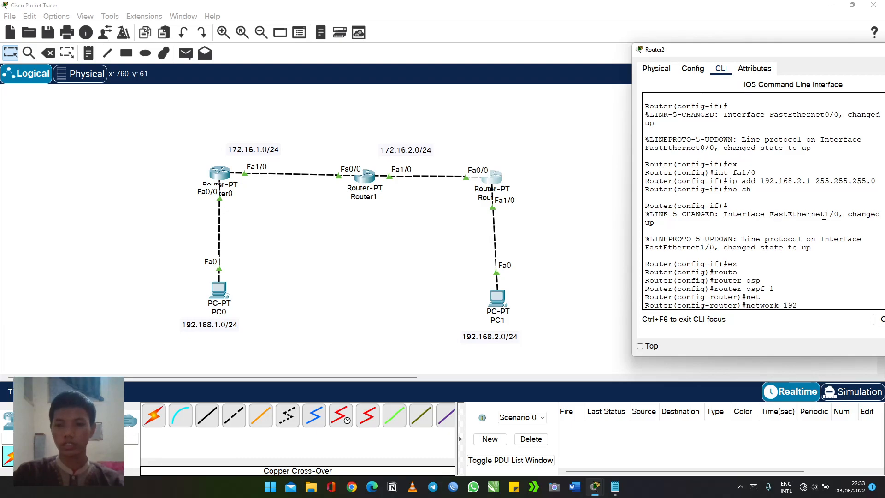
pyautogui.write('.168.2.')
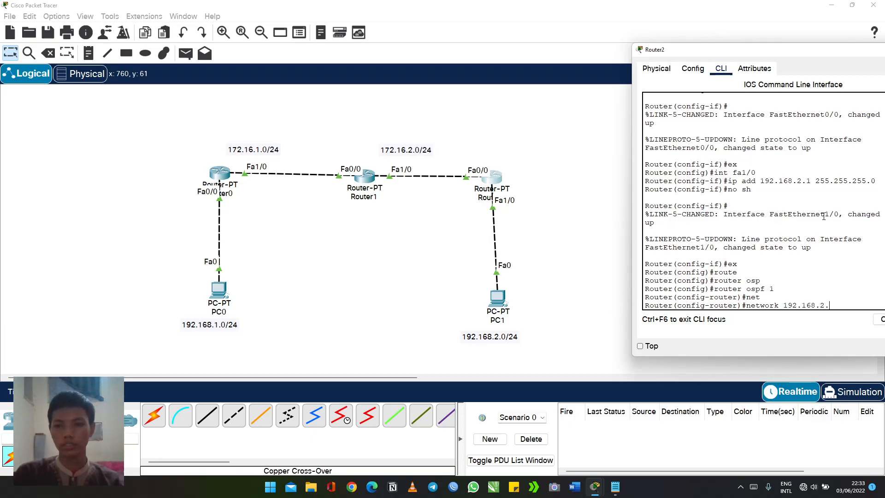
pyautogui.write('0 0.0.0.255')
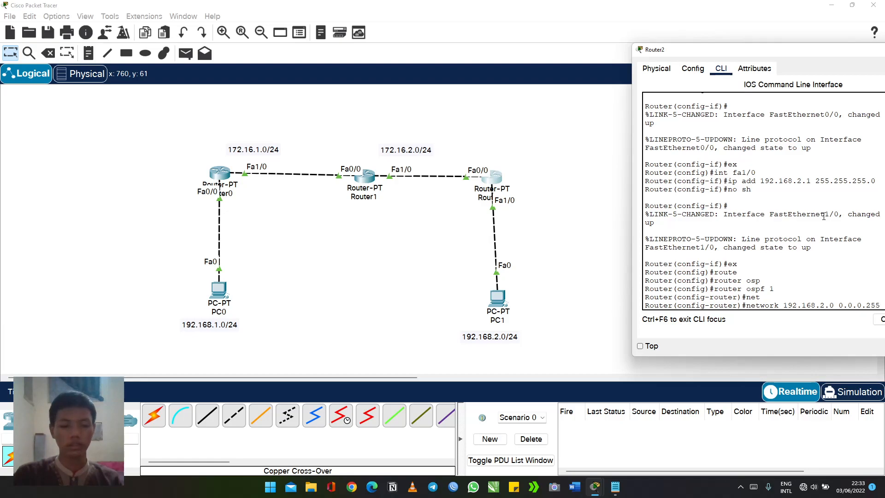
pyautogui.press('Return')
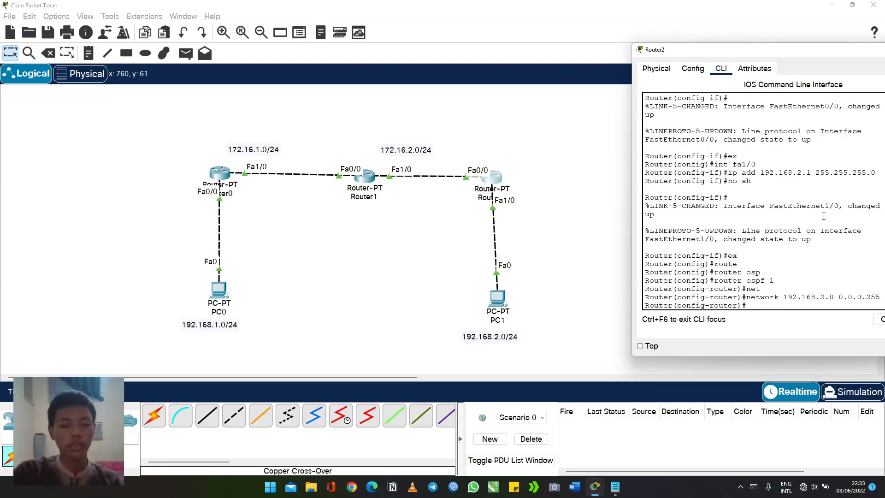
# Step: Advertise network 172.16.2.0 with wildcard 0.0.0.255 in area 0 in Router2's OSPF process
pyautogui.write('netw')
pyautogui.press('Tab')
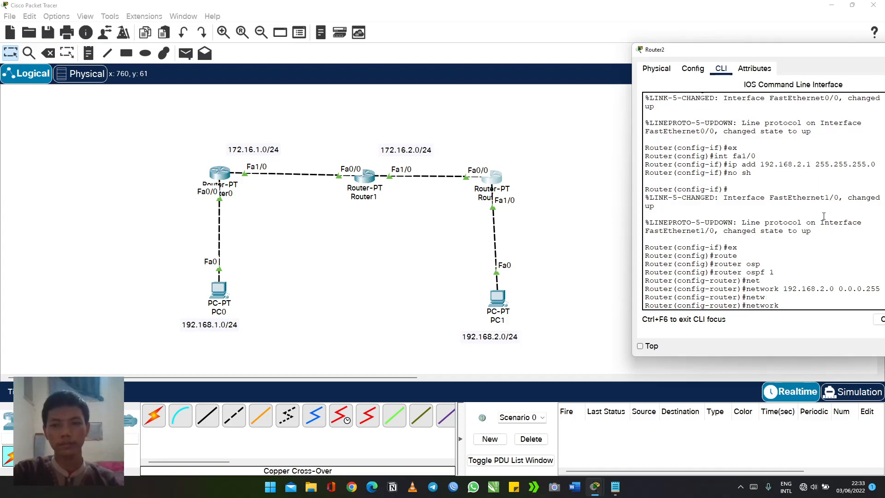
pyautogui.write('17')
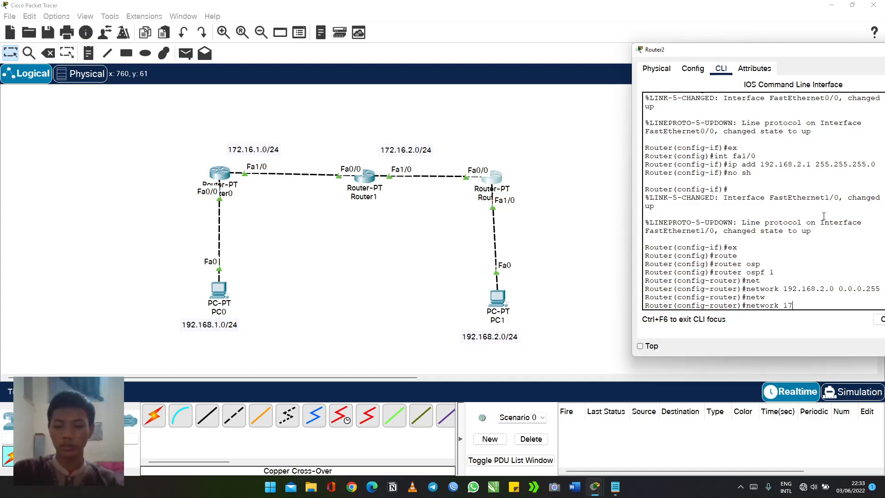
pyautogui.write('2.16')
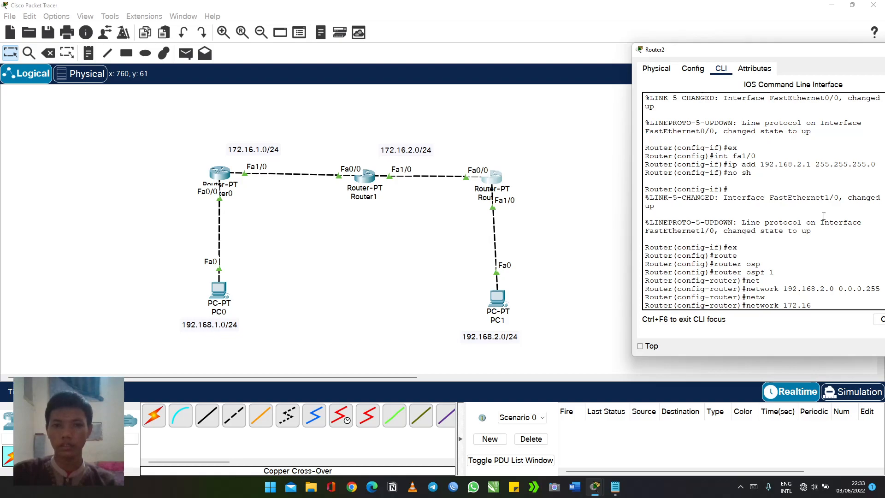
pyautogui.write('.2.0 0')
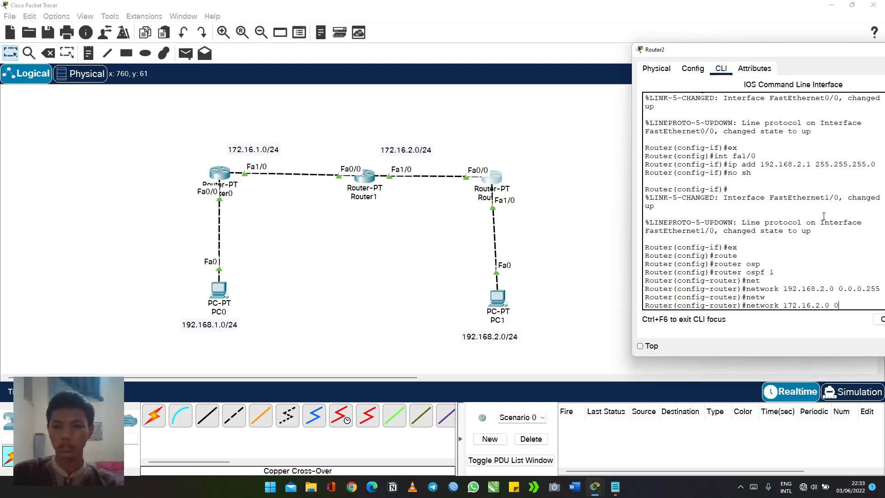
pyautogui.write('.0.0.')
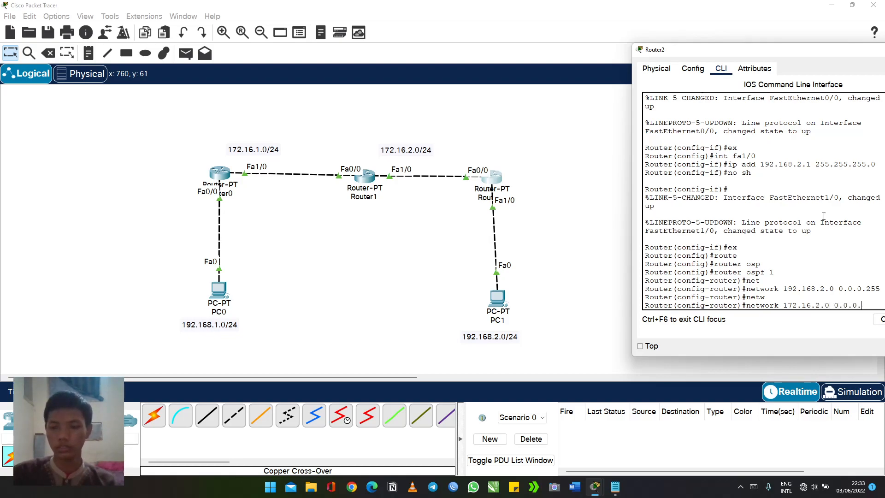
pyautogui.write('255')
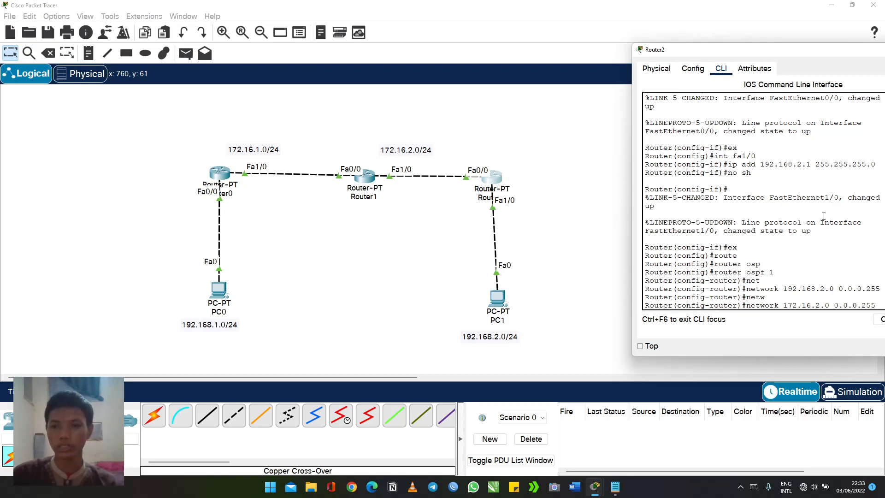
pyautogui.write(' a')
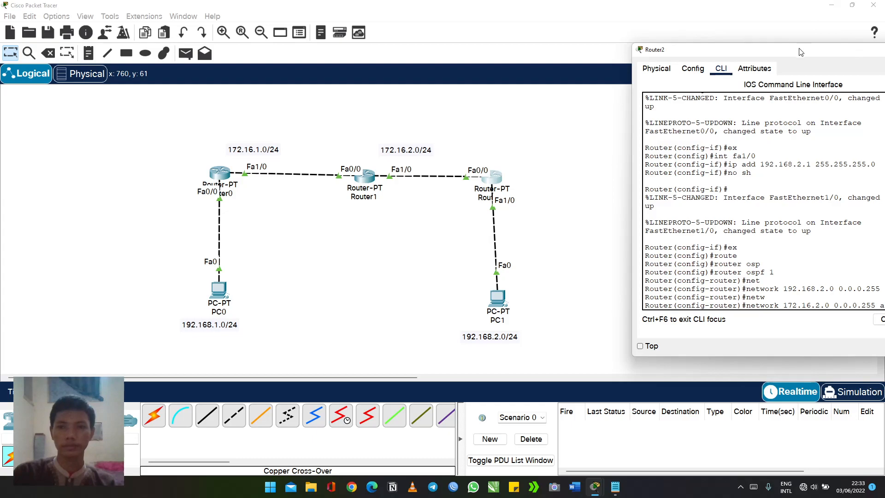
pyautogui.moveTo(801, 50); pyautogui.dragTo(747, 59)
pyautogui.write('rea 0')
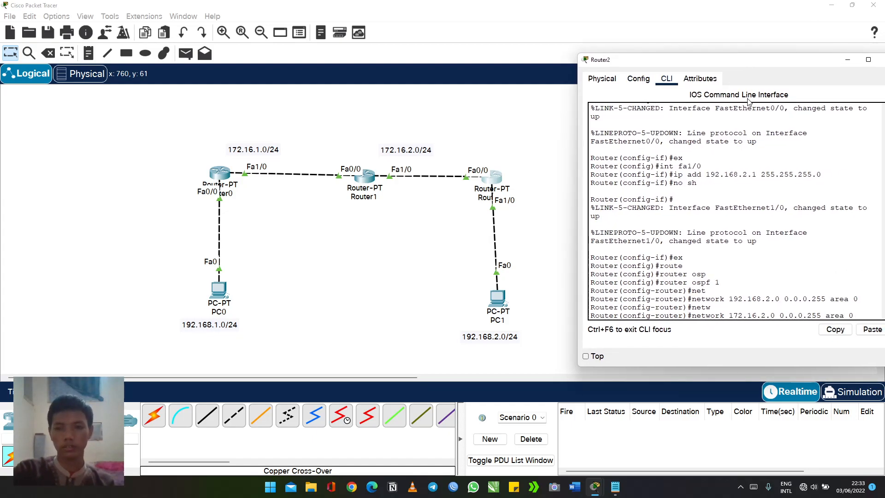
pyautogui.press('Return')
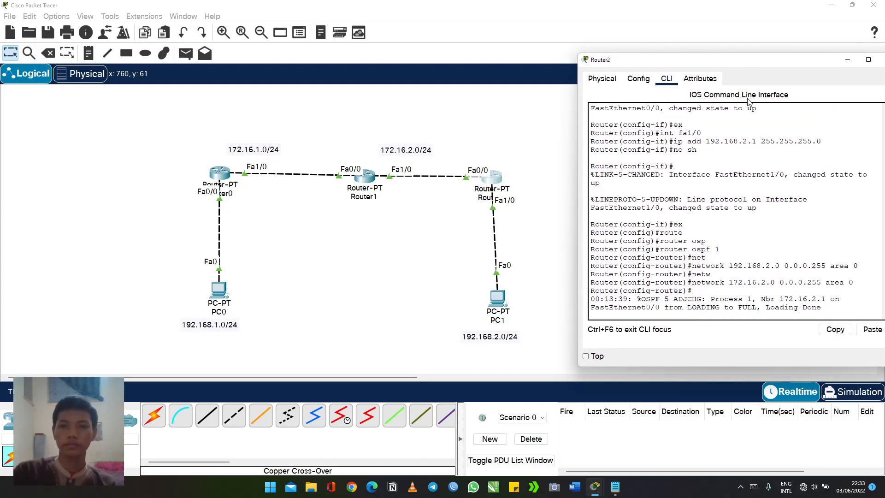
# Step: Examine the OSPF adjacency message at the end of Router2's command line output and close the router's window
pyautogui.moveTo(760, 62); pyautogui.dragTo(715, 73)
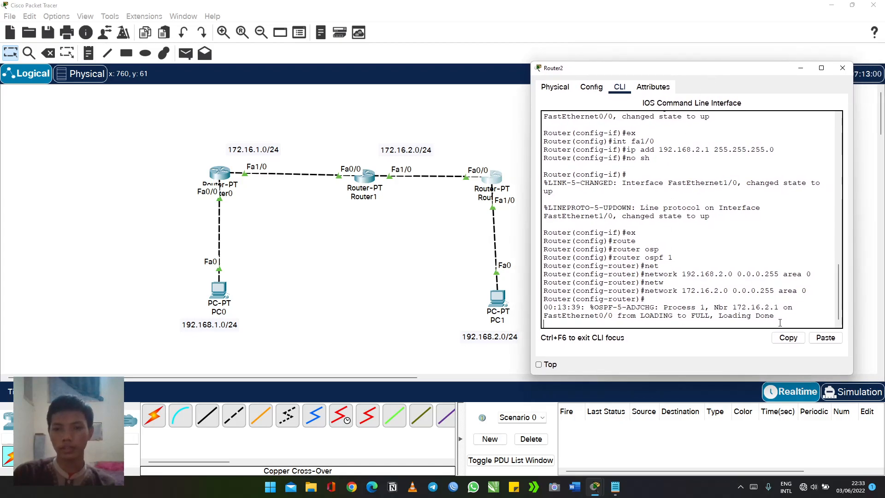
pyautogui.moveTo(777, 316); pyautogui.dragTo(538, 311)
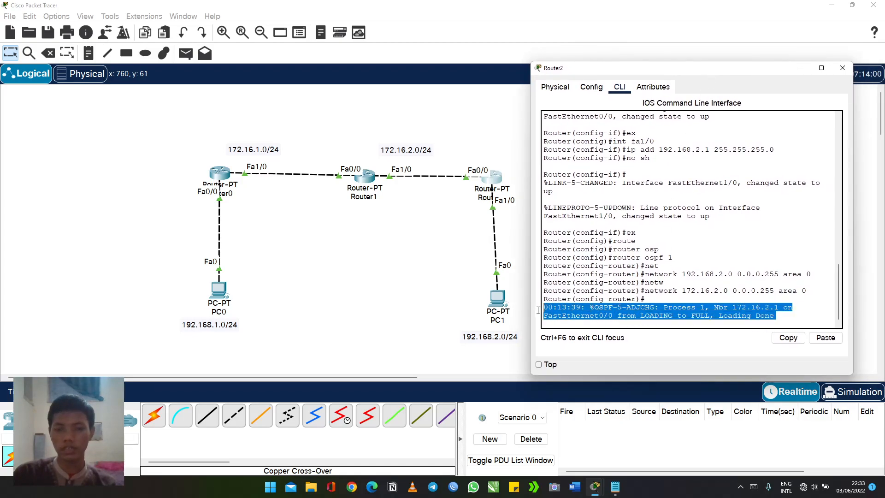
pyautogui.click(602, 304)
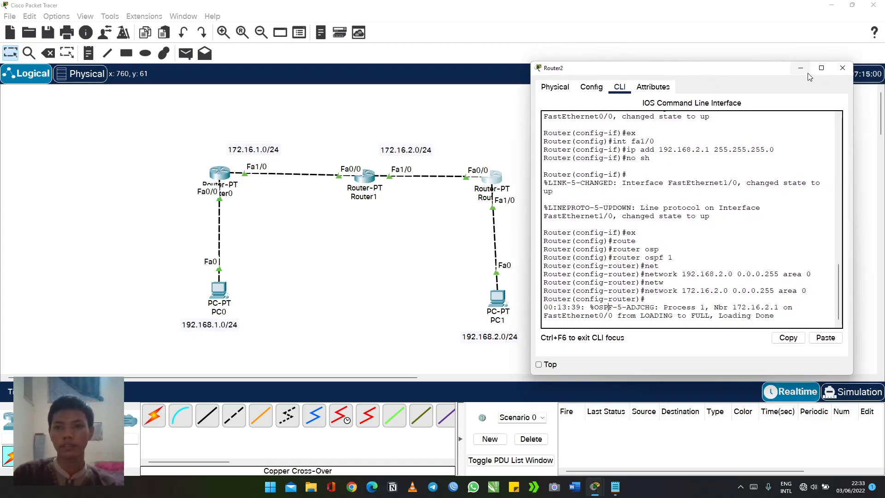
pyautogui.click(843, 68)
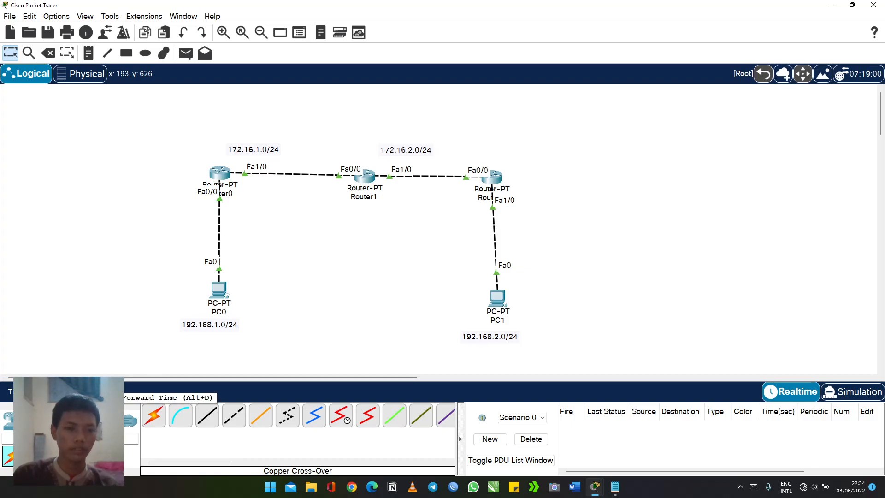
# Step: Test connectivity in both directions with simple PDUs from PC0 to PC1 and from PC1 to PC0
pyautogui.click(192, 52)
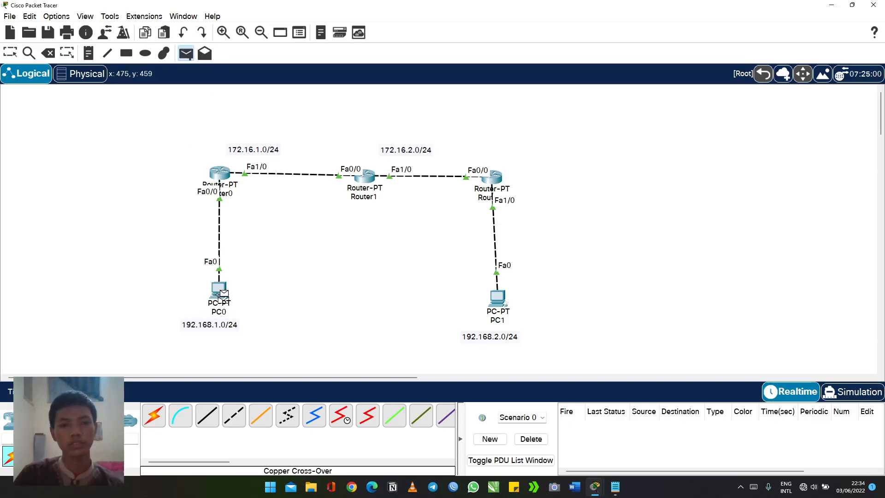
pyautogui.click(218, 290)
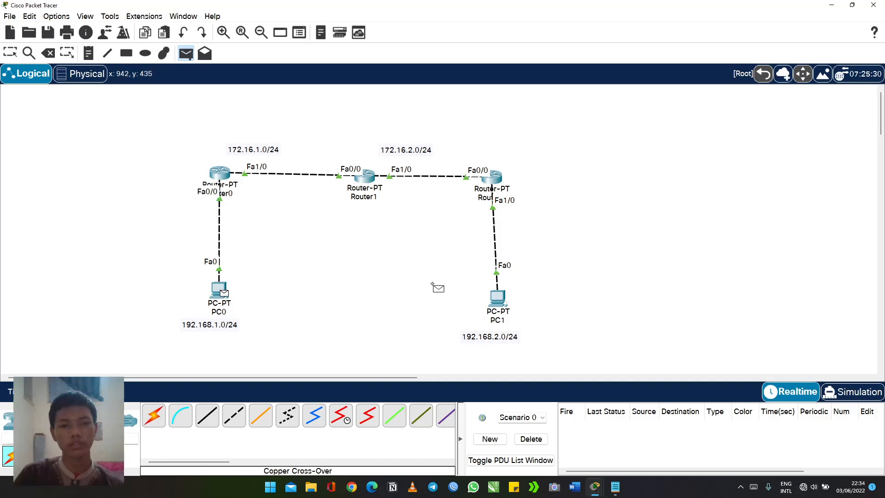
pyautogui.click(501, 298)
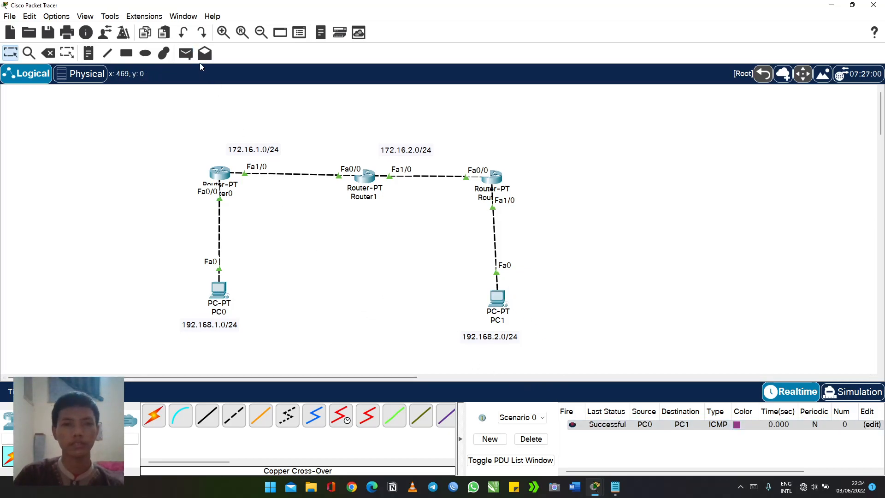
pyautogui.click(186, 53)
pyautogui.click(498, 300)
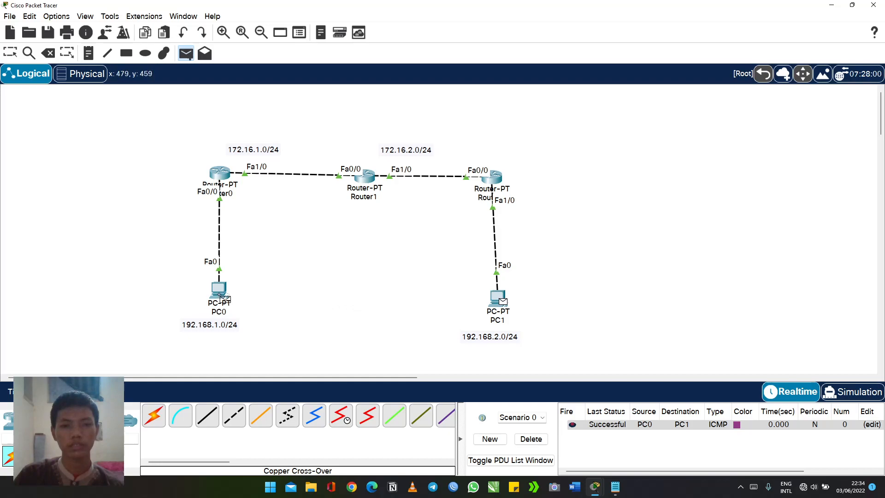
pyautogui.click(220, 292)
# Step: Send a simple PDU from PC0 to Router2, and delete the scenario's test PDUs
pyautogui.click(186, 53)
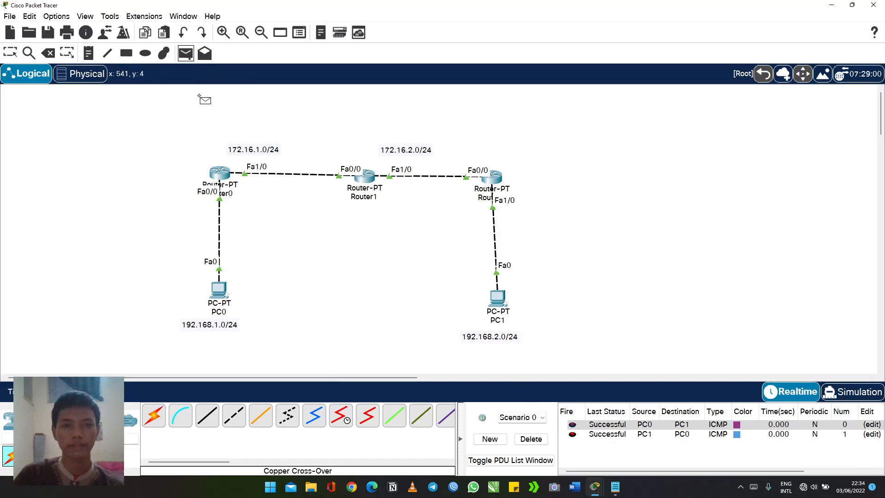
pyautogui.click(220, 290)
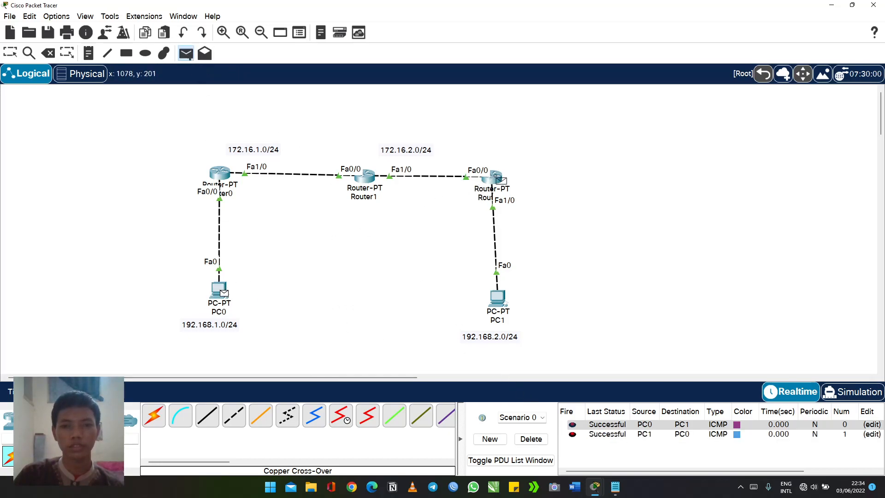
pyautogui.click(501, 179)
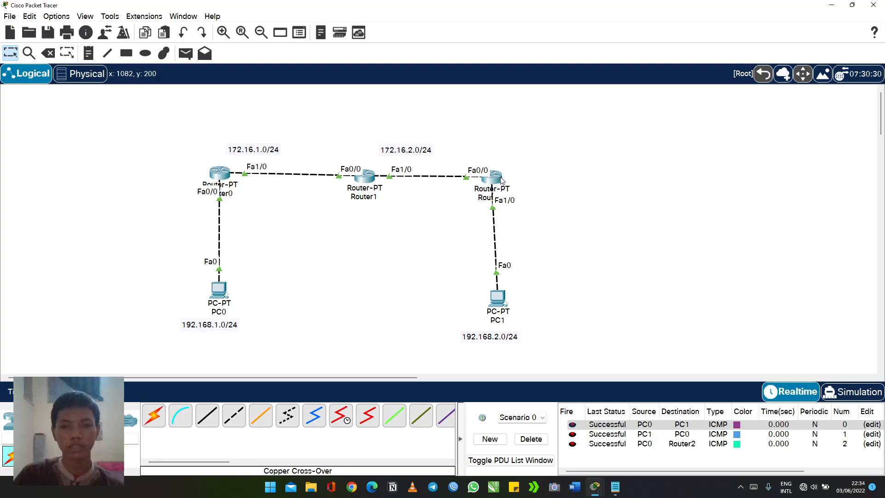
pyautogui.click(537, 442)
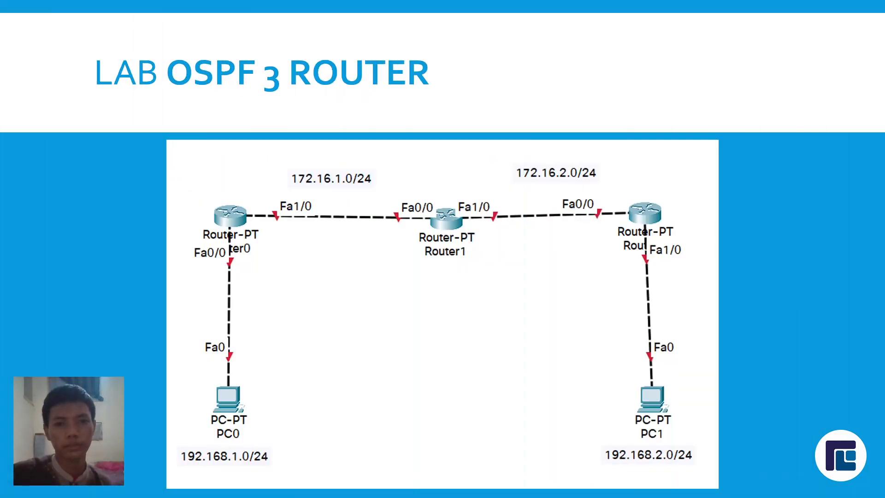
pyautogui.press('Right')
pyautogui.press('Right')
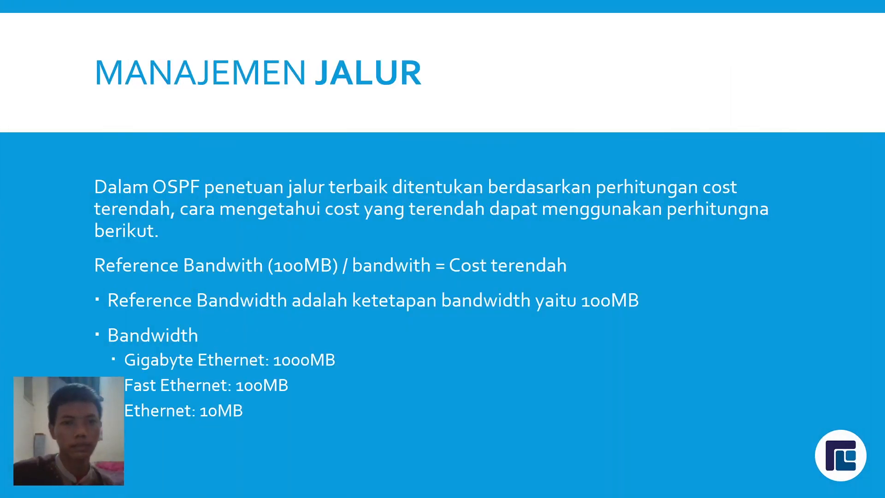
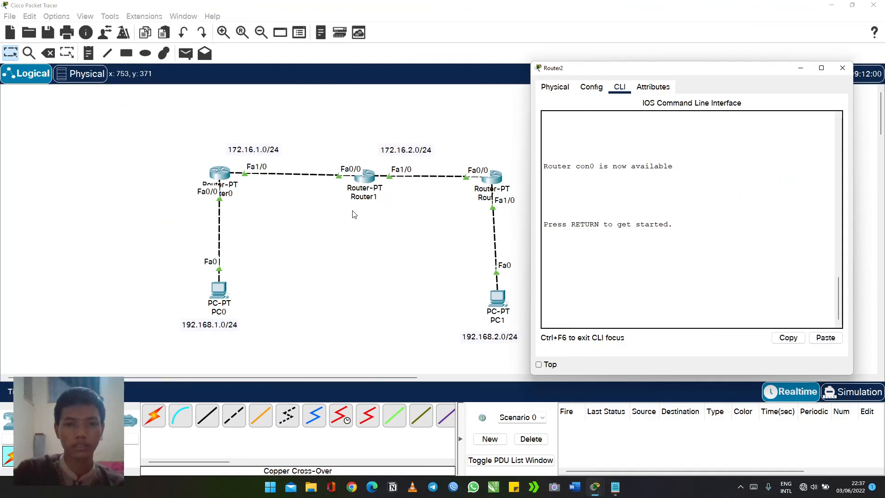
# Step: Close Router2's window and place five PT-Router devices in a ring in the empty workspace beside the existing topology
pyautogui.click(842, 69)
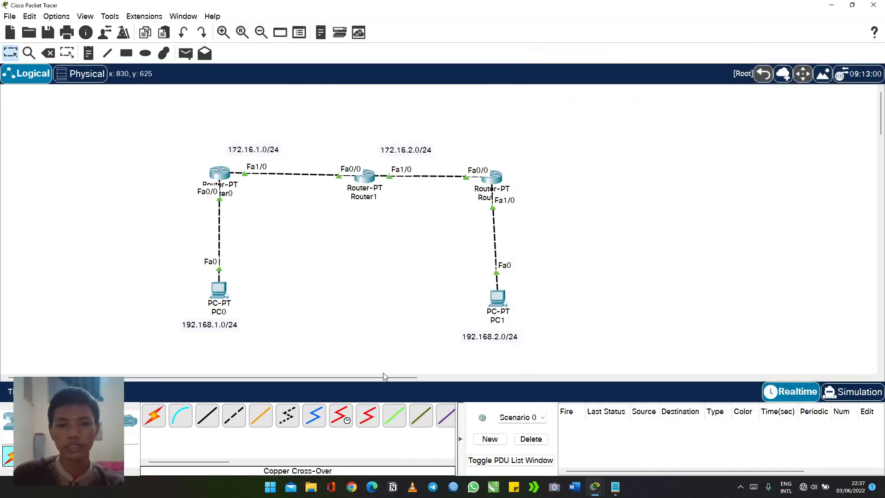
pyautogui.moveTo(378, 377); pyautogui.dragTo(567, 365)
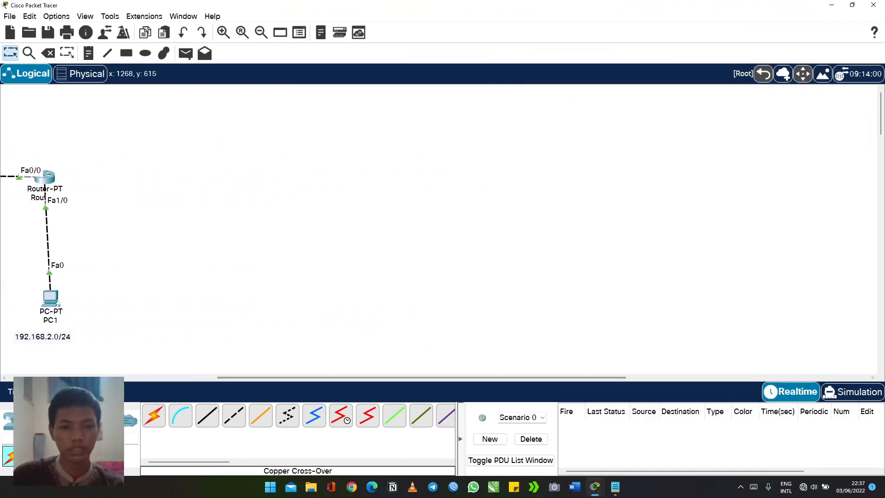
pyautogui.click(8, 421)
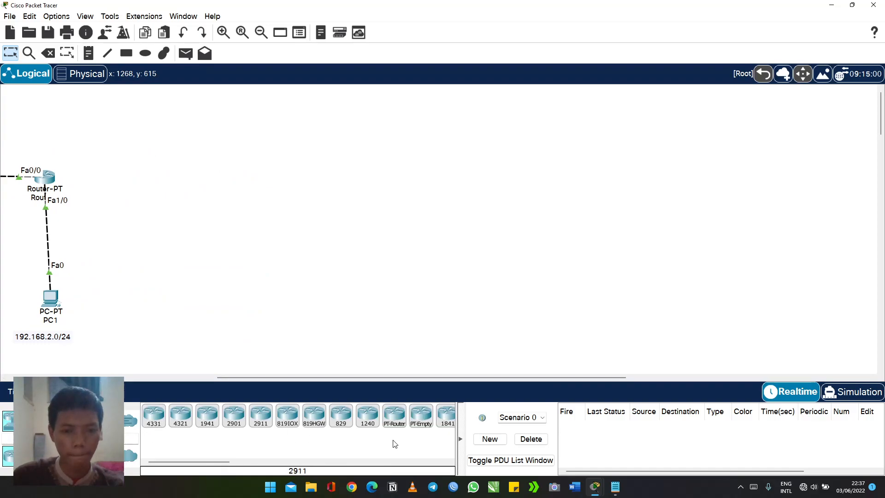
pyautogui.moveTo(399, 423); pyautogui.dragTo(339, 206)
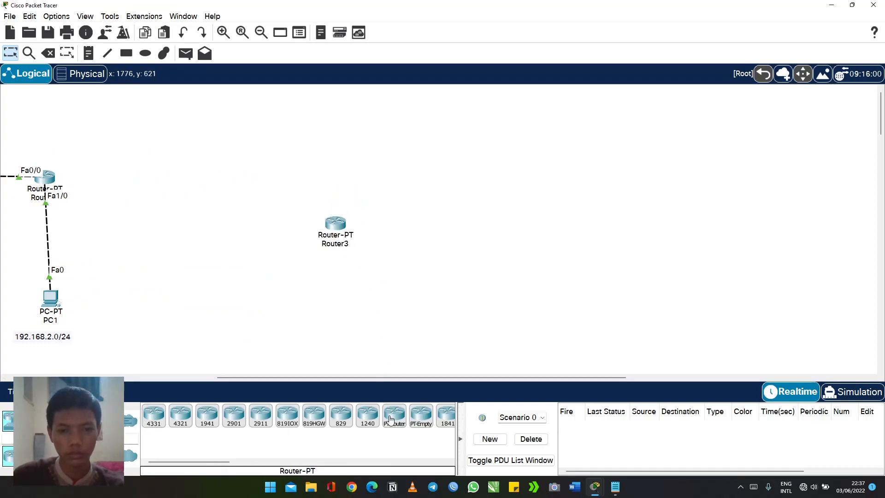
pyautogui.moveTo(394, 418); pyautogui.dragTo(453, 153)
pyautogui.moveTo(448, 349); pyautogui.dragTo(561, 227)
pyautogui.moveTo(394, 422); pyautogui.dragTo(393, 345)
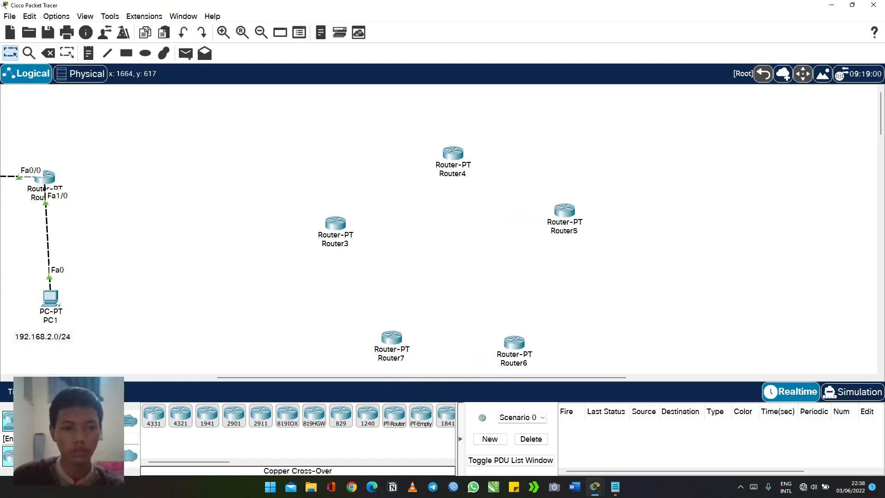
# Step: Add two PCs, one on each side of the lower routers, and move Router3 up and outward above PC2
pyautogui.click(8, 456)
pyautogui.moveTo(154, 415); pyautogui.dragTo(299, 309)
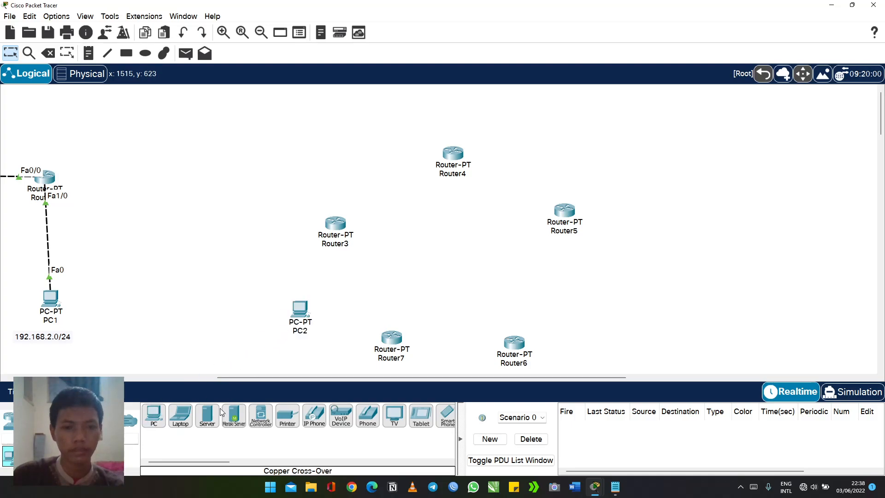
pyautogui.moveTo(155, 417); pyautogui.dragTo(570, 318)
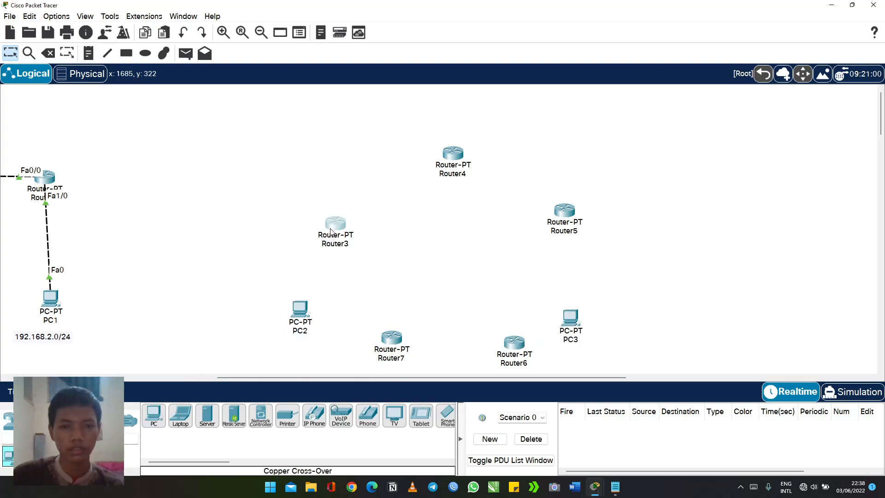
pyautogui.moveTo(330, 229); pyautogui.dragTo(296, 199)
# Step: Connect PC2's FastEthernet0 to Router3's FastEthernet0/0 with a copper cross-over cable
pyautogui.click(81, 420)
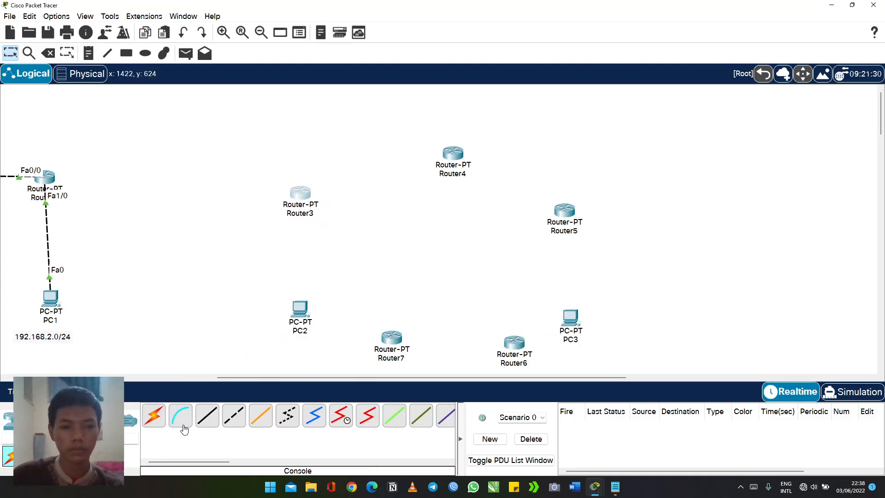
pyautogui.click(223, 424)
pyautogui.click(300, 313)
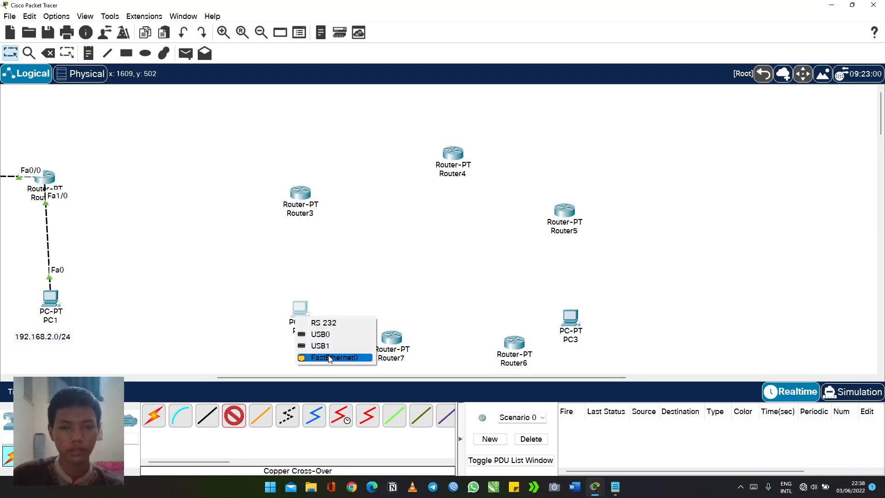
pyautogui.click(329, 358)
pyautogui.click(303, 199)
pyautogui.click(326, 234)
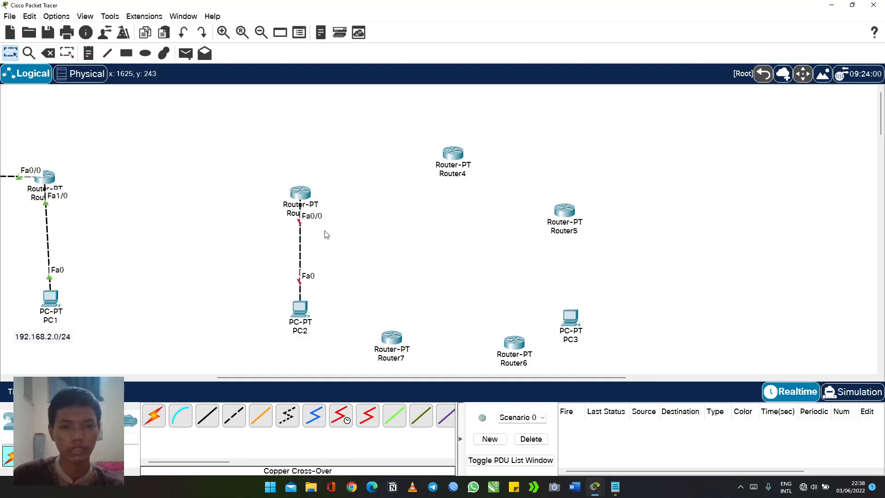
# Step: Spread out the new topology by repositioning Router4, Router5, Router6, Router7, PC2 and PC3 for more cabling space
pyautogui.moveTo(453, 175); pyautogui.dragTo(440, 136)
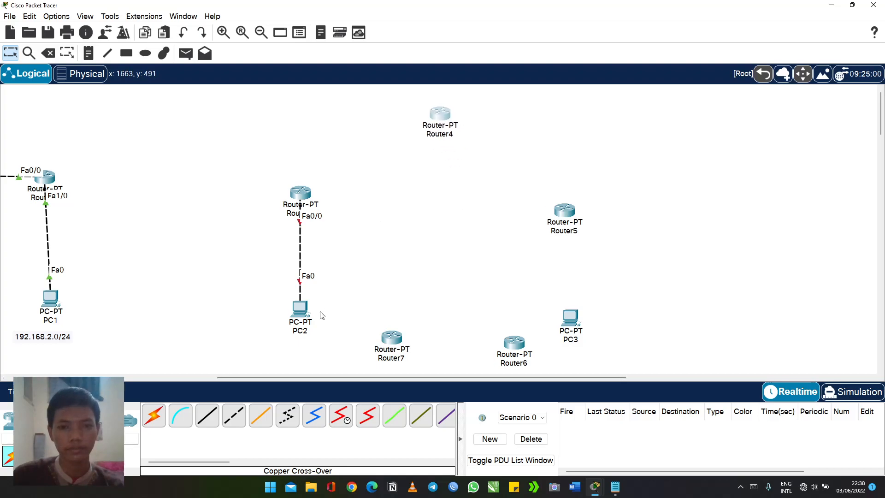
pyautogui.moveTo(305, 314); pyautogui.dragTo(282, 329)
pyautogui.moveTo(382, 352); pyautogui.dragTo(380, 301)
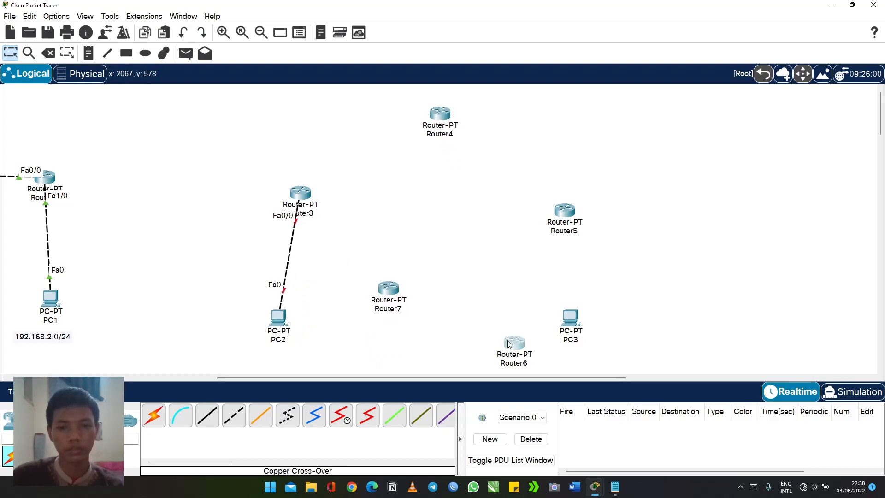
pyautogui.moveTo(515, 344); pyautogui.dragTo(513, 292)
pyautogui.moveTo(565, 212); pyautogui.dragTo(579, 178)
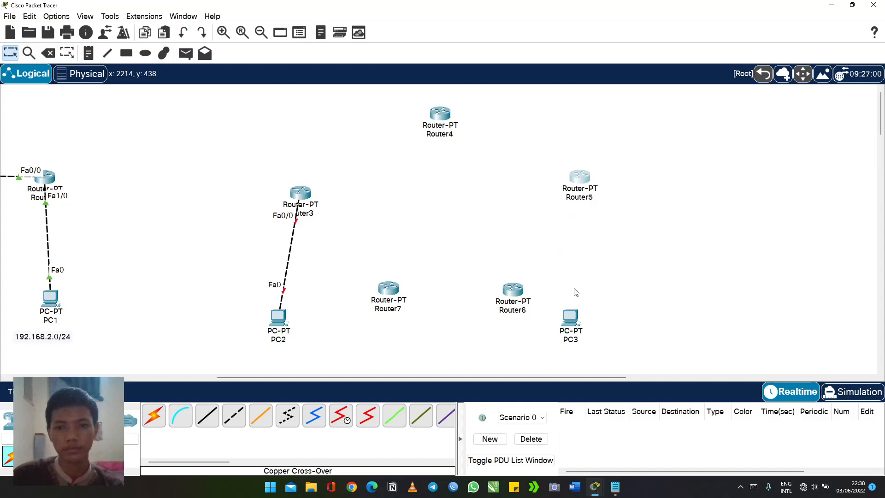
pyautogui.moveTo(571, 321); pyautogui.dragTo(659, 306)
# Step: Connect Router3's FastEthernet1/0 to Router4's FastEthernet0/0 with a copper cross-over cable
pyautogui.click(234, 415)
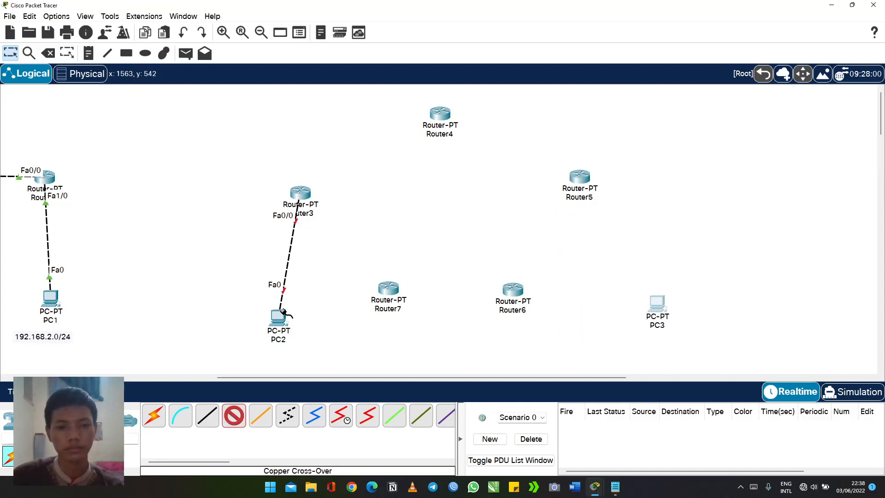
pyautogui.click(301, 197)
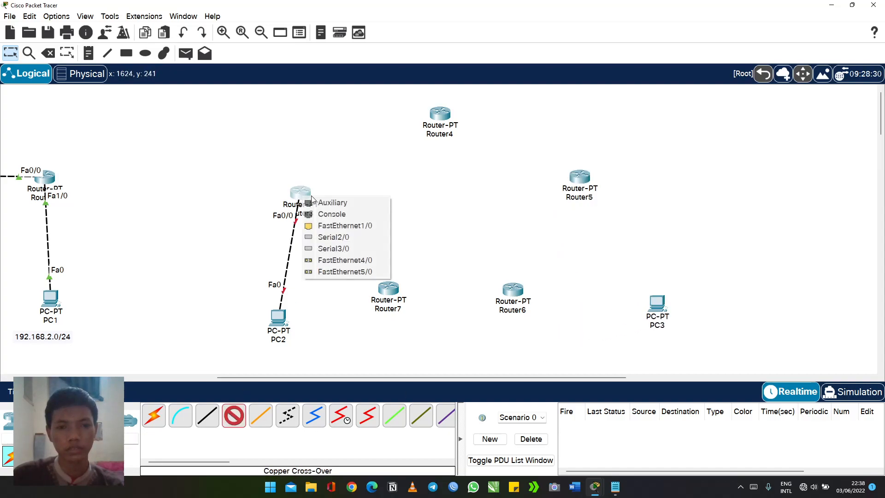
pyautogui.click(343, 226)
pyautogui.click(439, 116)
pyautogui.click(464, 144)
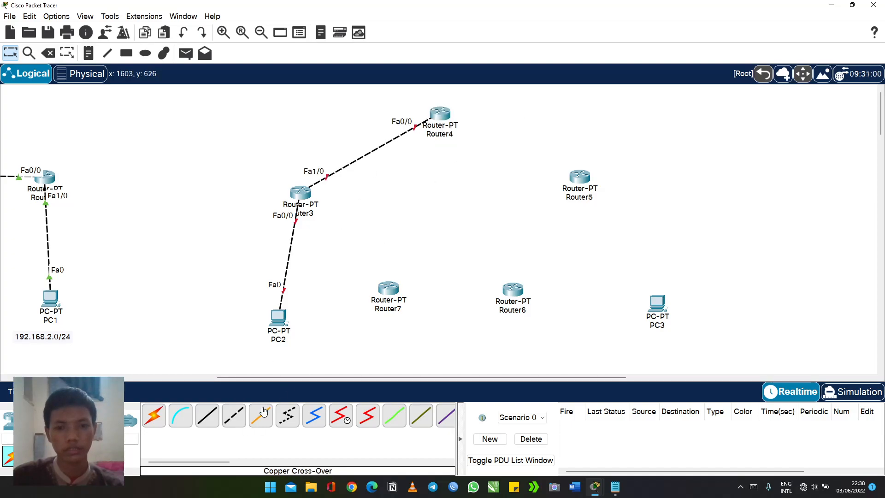
# Step: Connect Router4's FastEthernet1/0 to Router5's FastEthernet0/0 with a copper cross-over cable
pyautogui.click(234, 417)
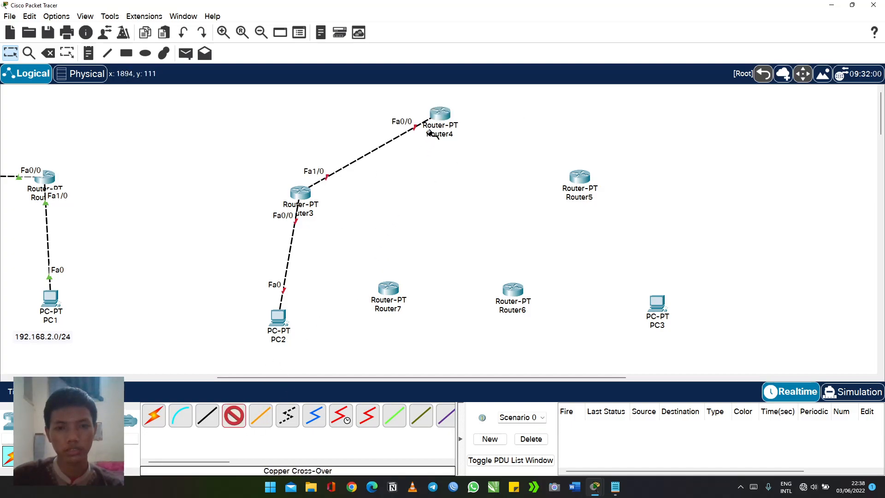
pyautogui.click(433, 133)
pyautogui.click(521, 147)
pyautogui.click(579, 176)
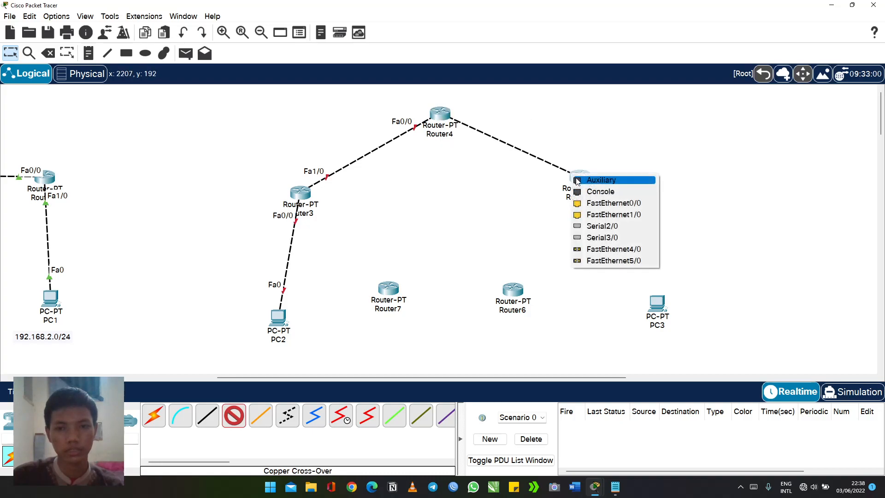
pyautogui.click(600, 200)
# Step: Connect Router5's FastEthernet1/0 to PC3's FastEthernet0 with a copper cross-over cable
pyautogui.click(234, 417)
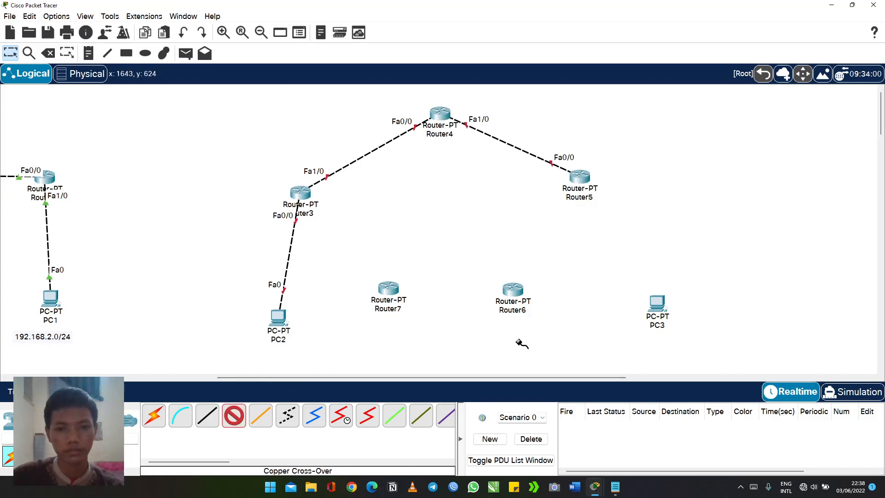
pyautogui.click(581, 180)
pyautogui.click(634, 210)
pyautogui.click(657, 305)
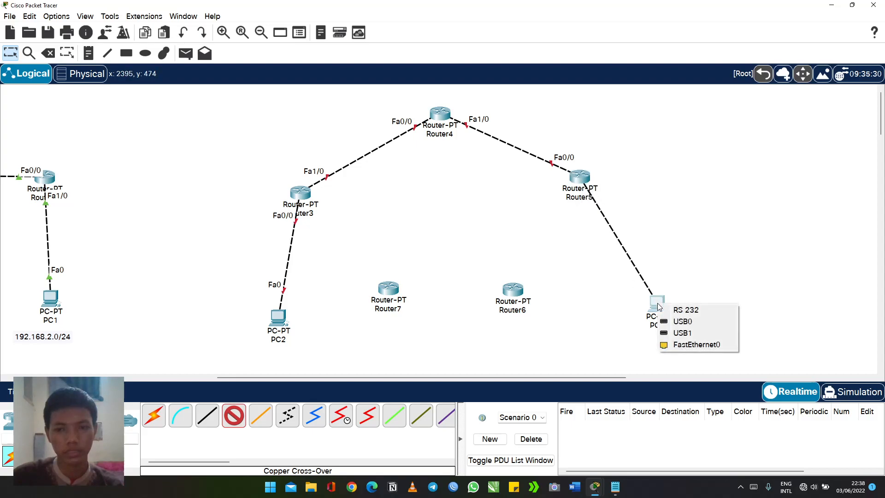
pyautogui.click(697, 345)
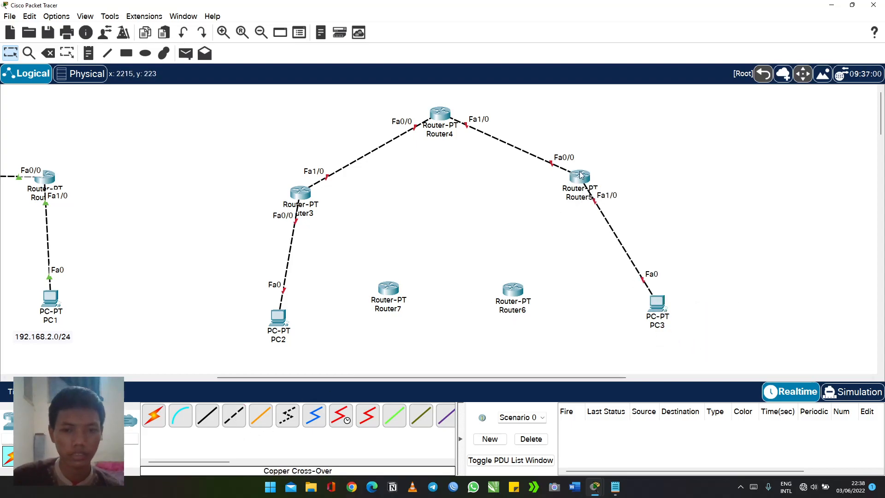
pyautogui.click(234, 416)
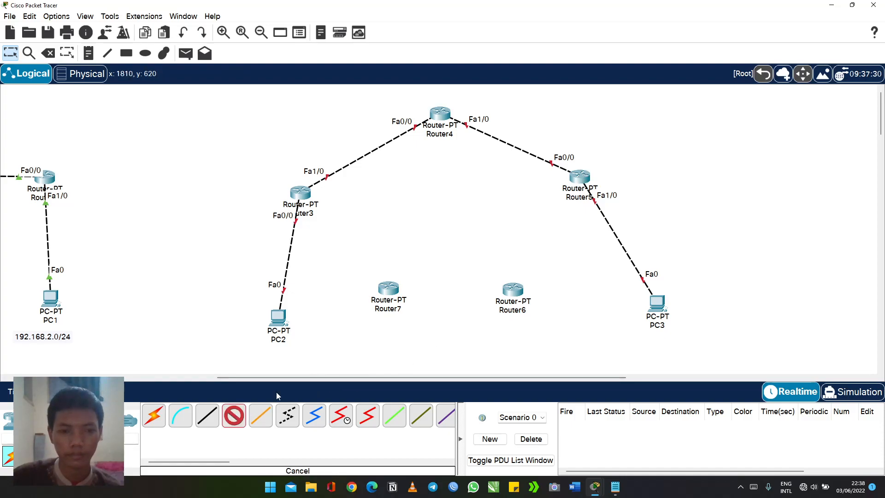
pyautogui.click(582, 178)
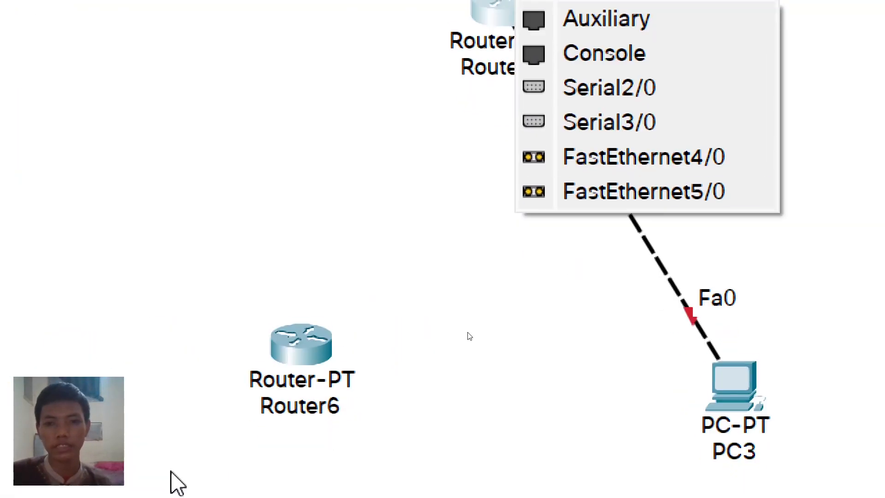
pyautogui.click(327, 389)
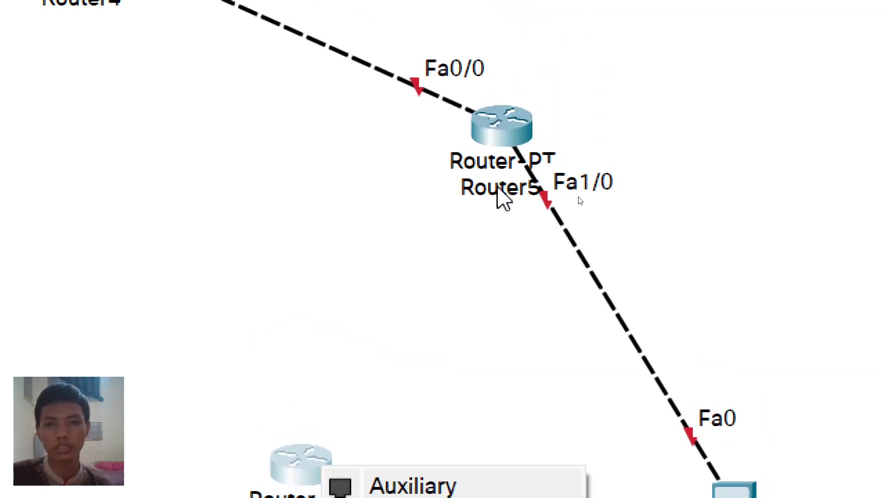
pyautogui.click(486, 119)
pyautogui.click(486, 116)
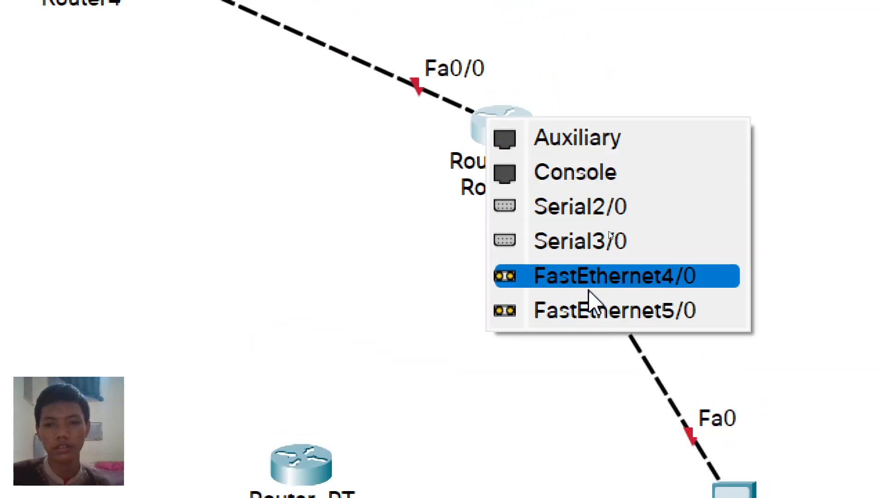
pyautogui.click(341, 224)
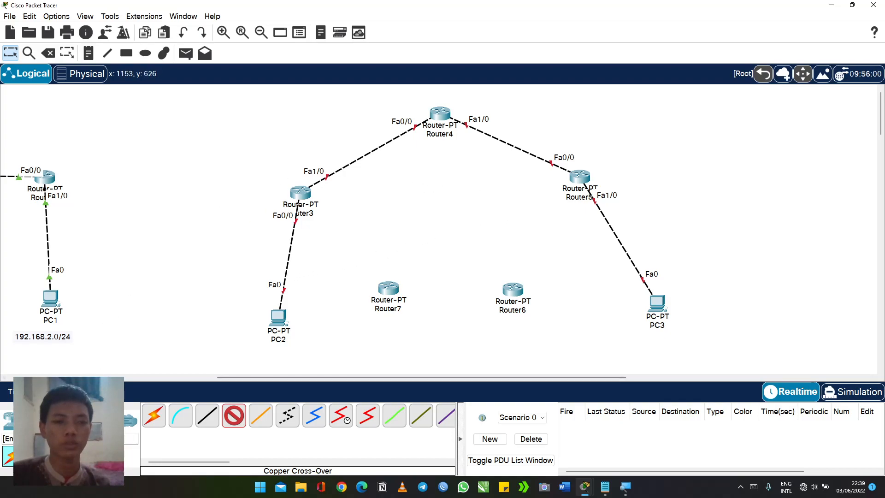
pyautogui.click(233, 418)
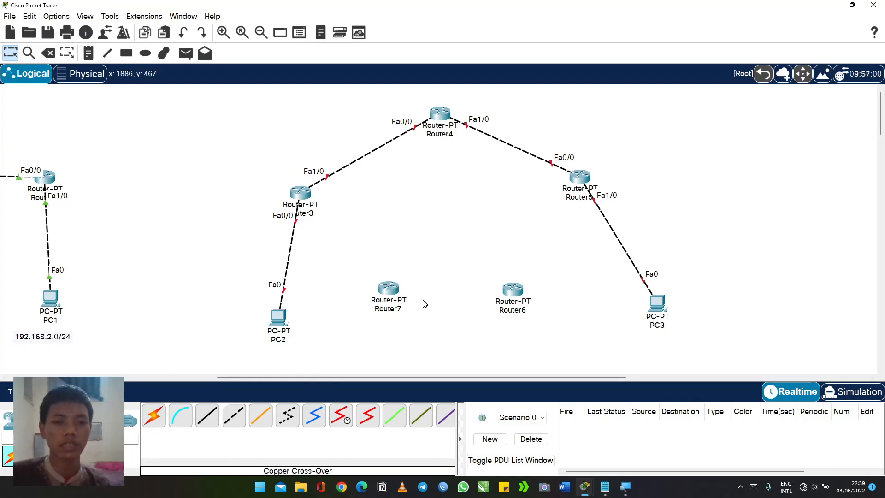
# Step: Move Router7 and Router6 slightly upward in the workspace
pyautogui.moveTo(398, 304); pyautogui.dragTo(398, 285)
pyautogui.moveTo(516, 309); pyautogui.dragTo(507, 286)
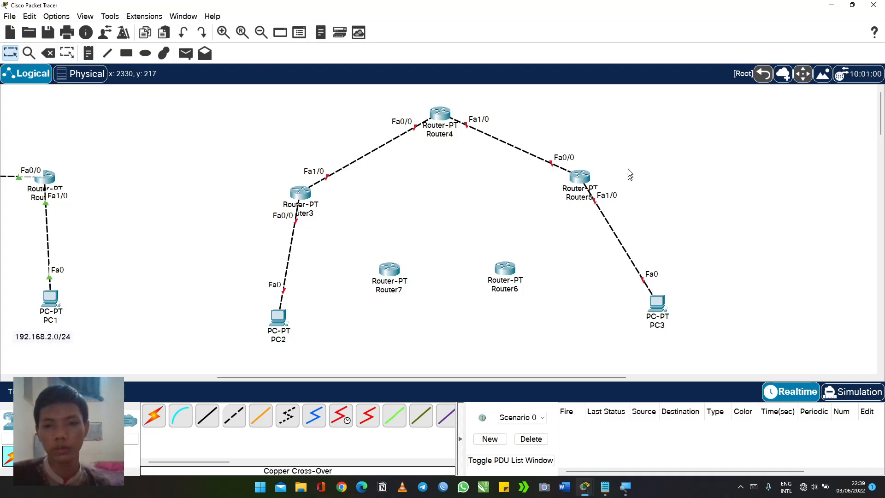
# Step: Open Router5's physical device view, compare the available modules, and select PT-ROUTER-NM-1CFE
pyautogui.click(580, 178)
pyautogui.moveTo(520, 88); pyautogui.dragTo(425, 84)
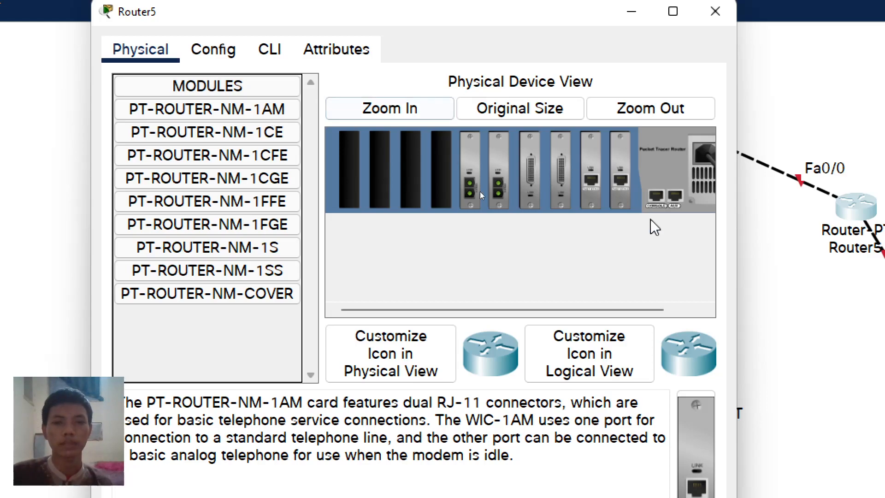
pyautogui.moveTo(573, 310); pyautogui.dragTo(613, 309)
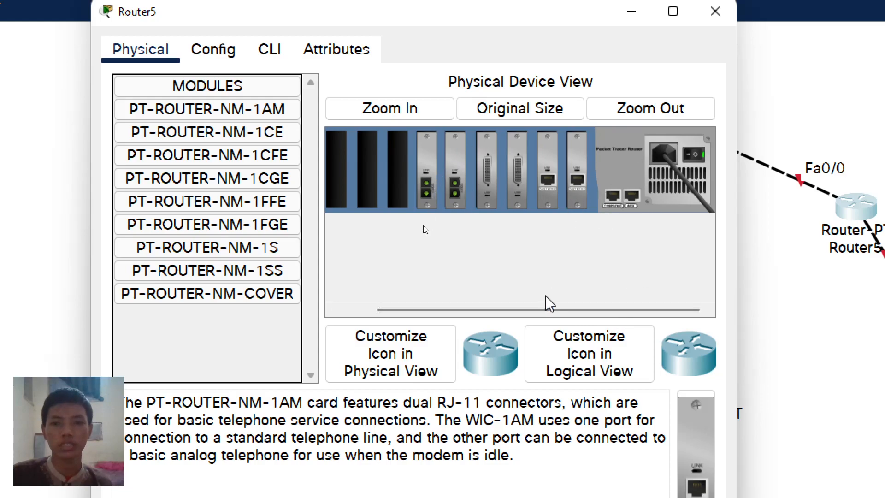
pyautogui.moveTo(523, 310); pyautogui.dragTo(468, 314)
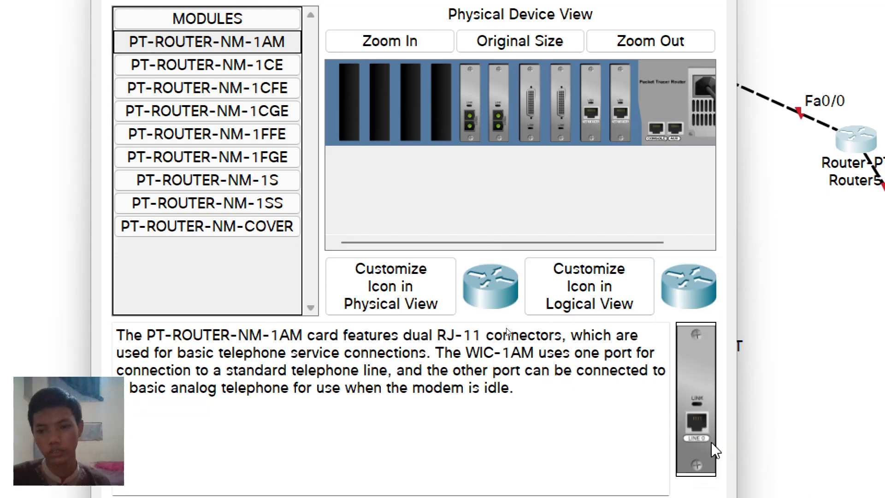
pyautogui.click(263, 66)
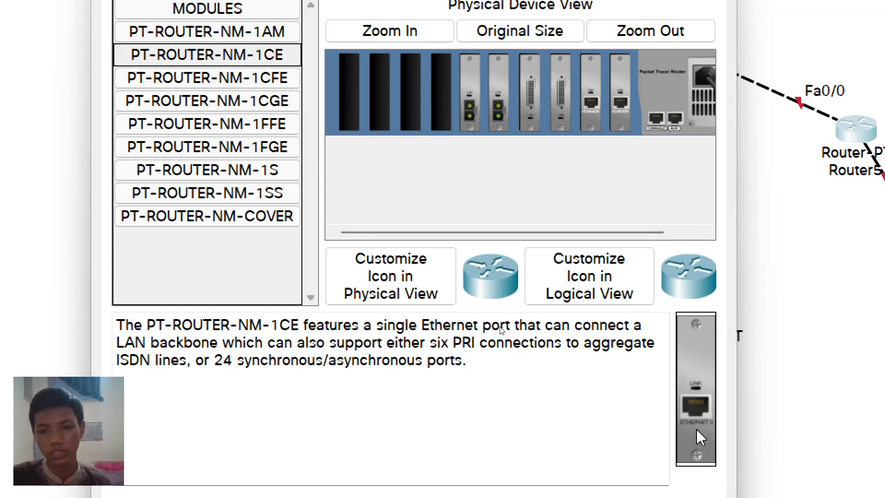
pyautogui.click(259, 80)
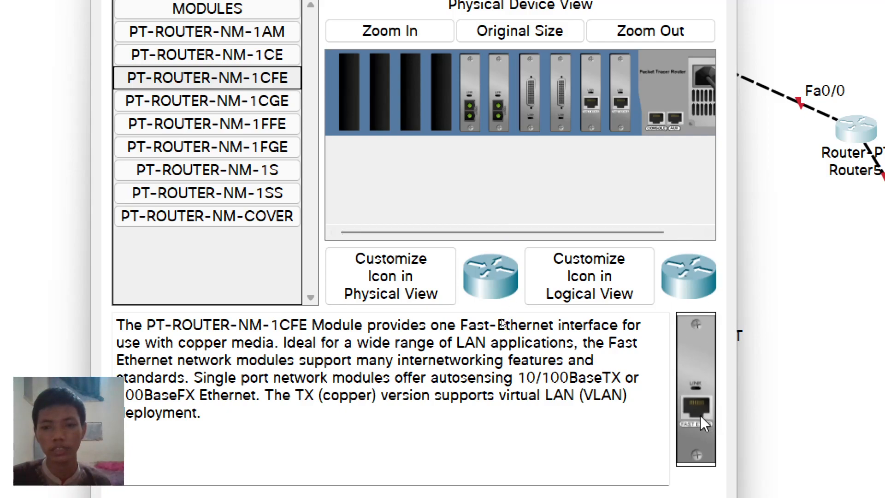
# Step: Try to install the PT-ROUTER-NM-1CFE module in Router5 without powering it off
pyautogui.moveTo(699, 397); pyautogui.dragTo(437, 90)
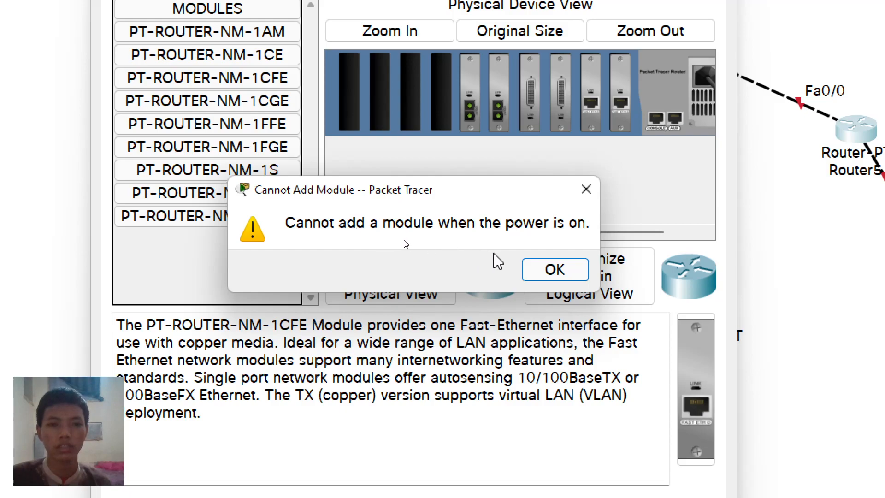
pyautogui.click(571, 276)
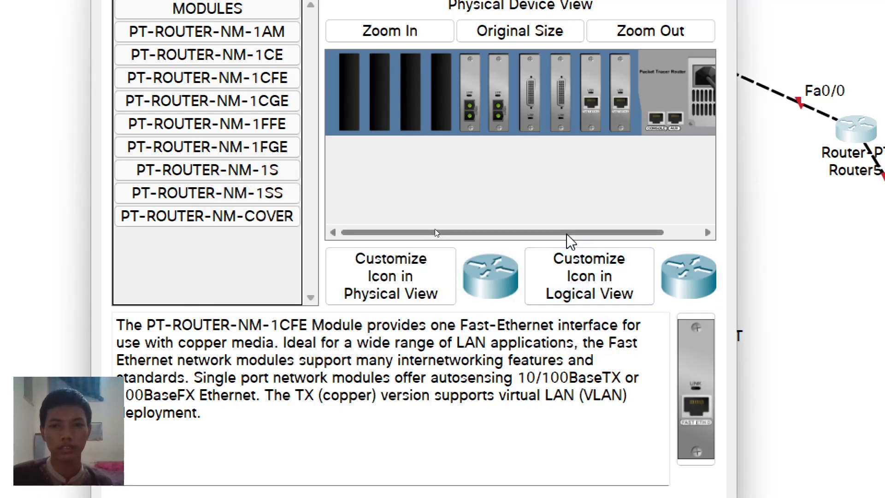
# Step: Power off Router5 and install the PT-ROUTER-NM-1CFE module in the empty slot next to the fibre modules
pyautogui.moveTo(567, 233); pyautogui.dragTo(613, 236)
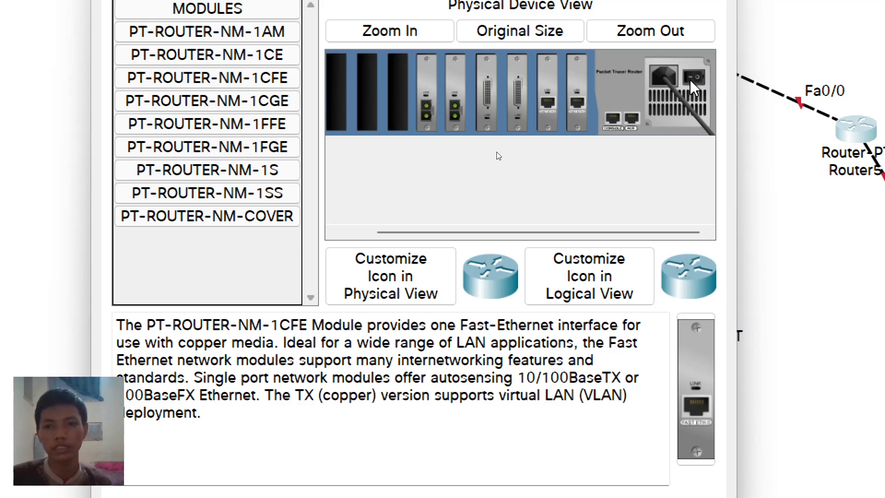
pyautogui.moveTo(614, 232); pyautogui.dragTo(511, 220)
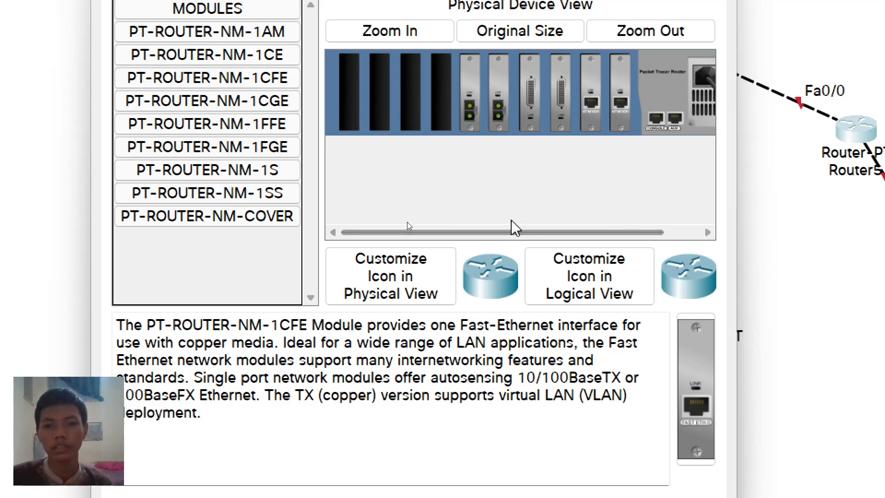
pyautogui.moveTo(705, 414); pyautogui.dragTo(444, 92)
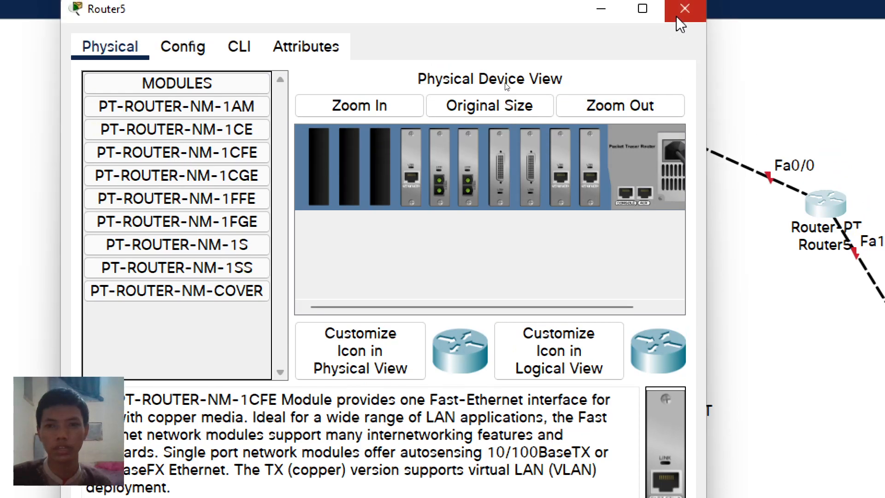
# Step: Power Router5 back on and close its device window
pyautogui.moveTo(539, 265); pyautogui.dragTo(552, 265)
pyautogui.moveTo(552, 308); pyautogui.dragTo(576, 308)
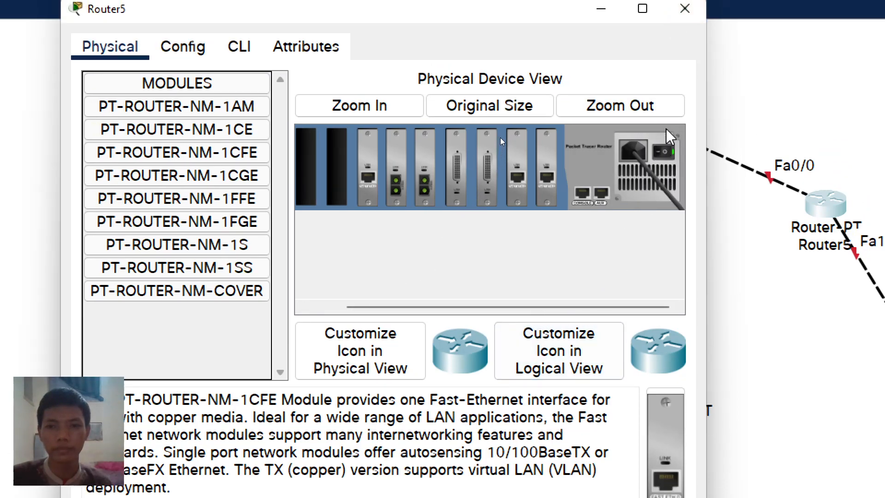
pyautogui.click(685, 8)
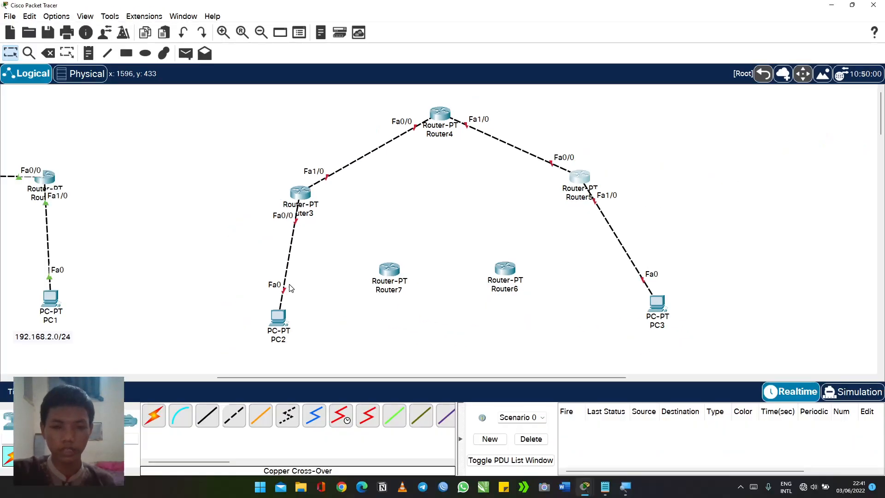
# Step: Connect Router5's FastEthernet6/0 to Router6's FastEthernet0/0 with a copper cross-over cable
pyautogui.click(234, 415)
pyautogui.click(570, 180)
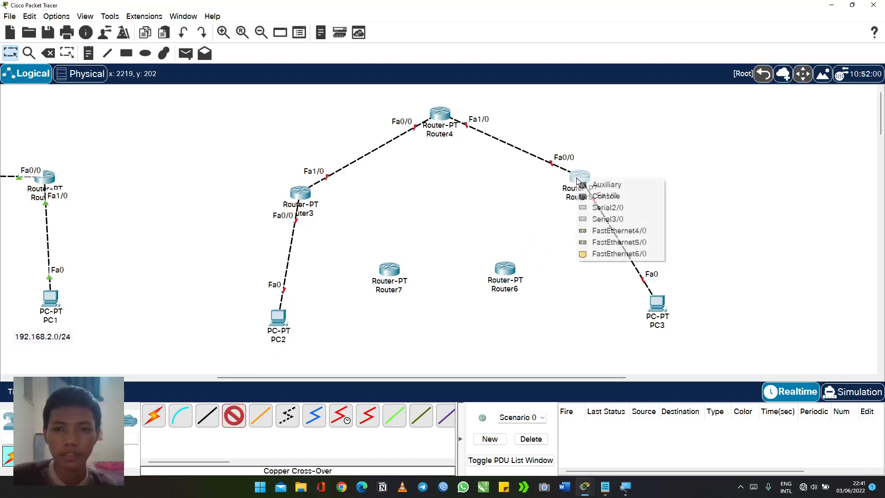
pyautogui.click(625, 257)
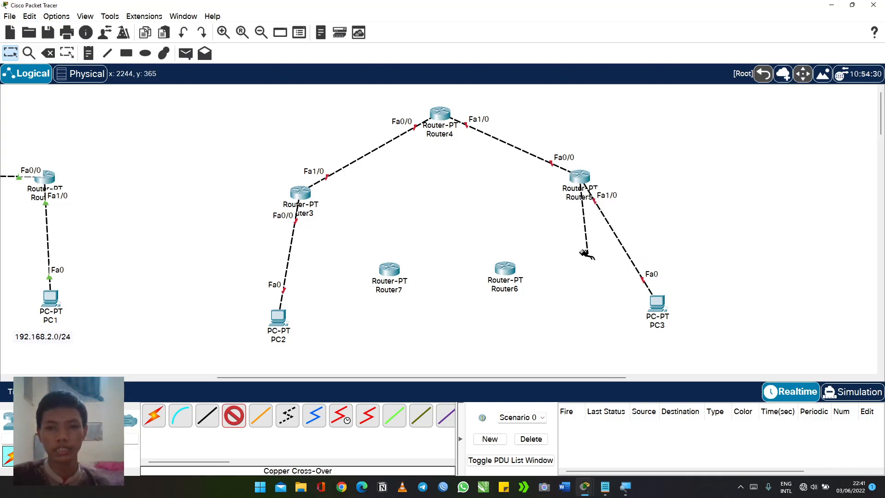
pyautogui.click(510, 271)
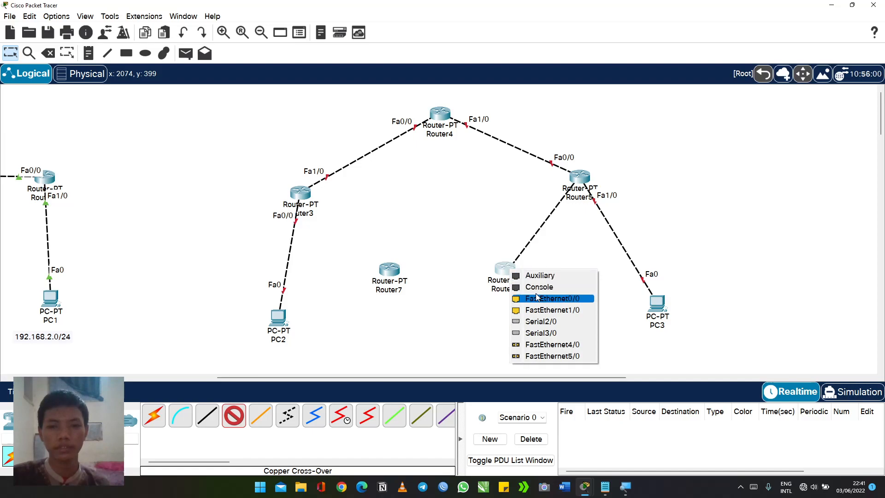
pyautogui.click(578, 302)
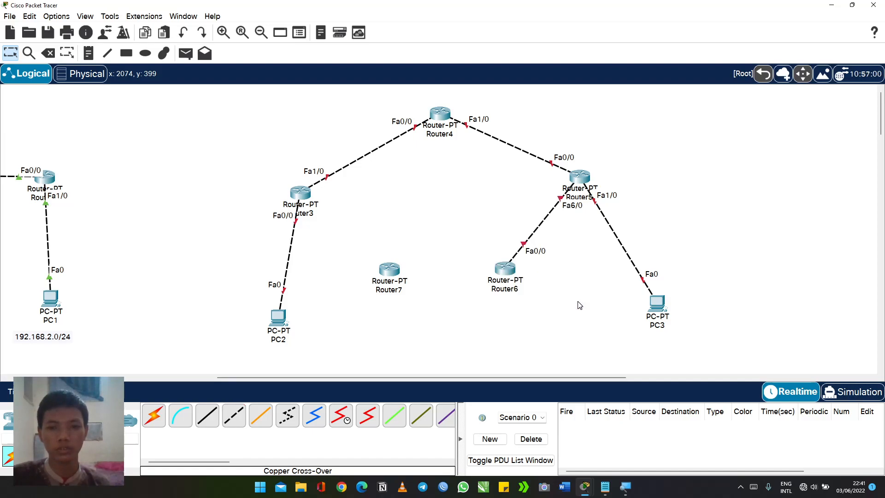
# Step: Connect Router6's FastEthernet1/0 to Router7 with a copper cross-over cable
pyautogui.click(252, 414)
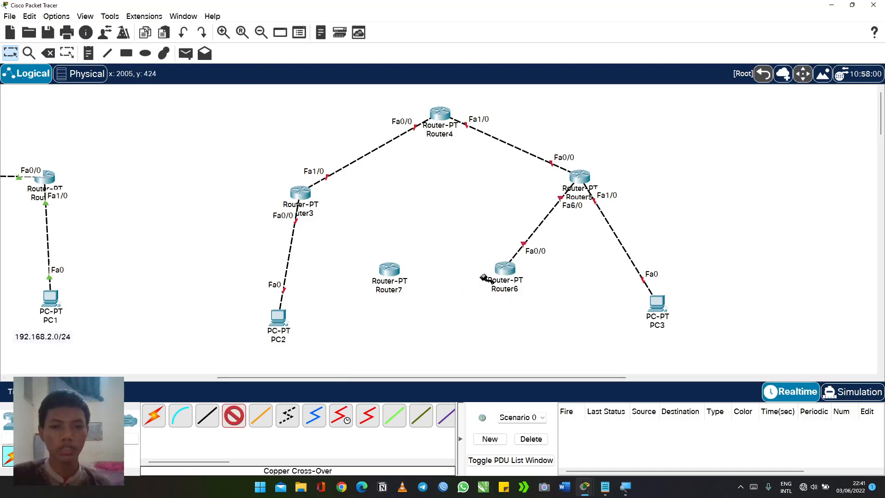
pyautogui.click(505, 270)
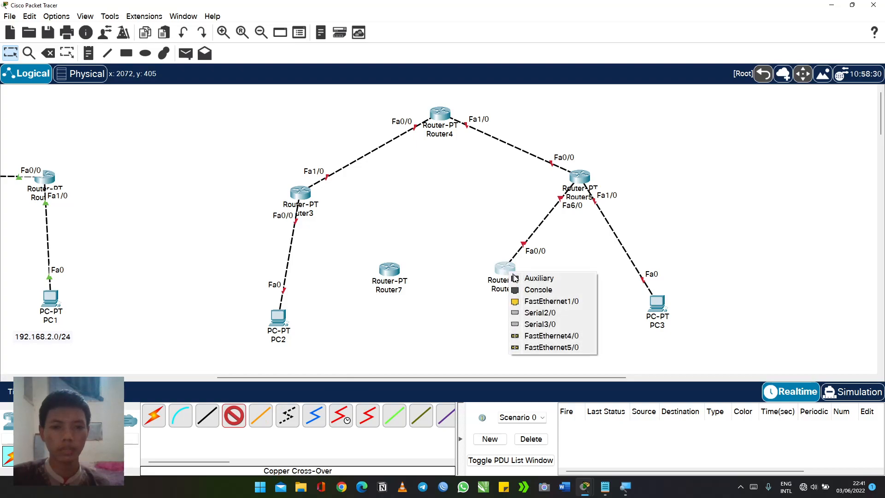
pyautogui.click(545, 302)
pyautogui.click(389, 269)
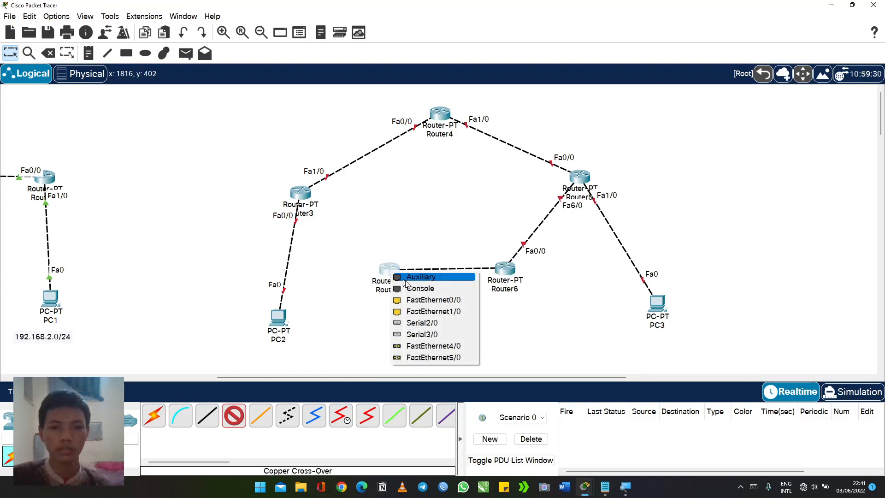
# Step: Finish the cross-over cable from Router6 at Router7's FastEthernet0/0 port
pyautogui.click(433, 300)
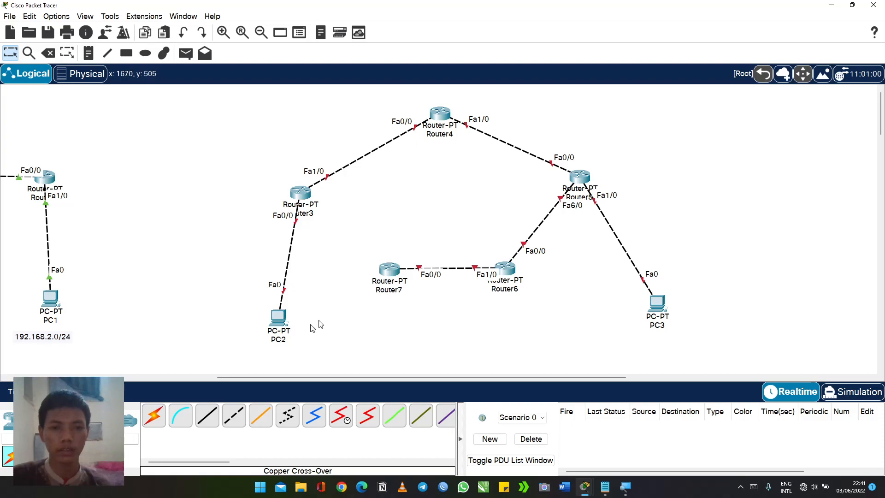
# Step: Try to connect Router7's FastEthernet1/0 to Router3 with a copper cross-over cable
pyautogui.click(234, 415)
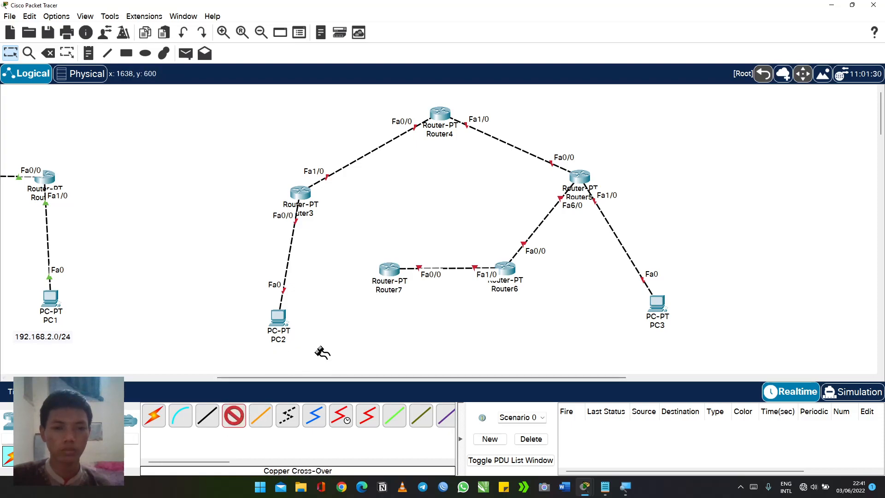
pyautogui.click(395, 272)
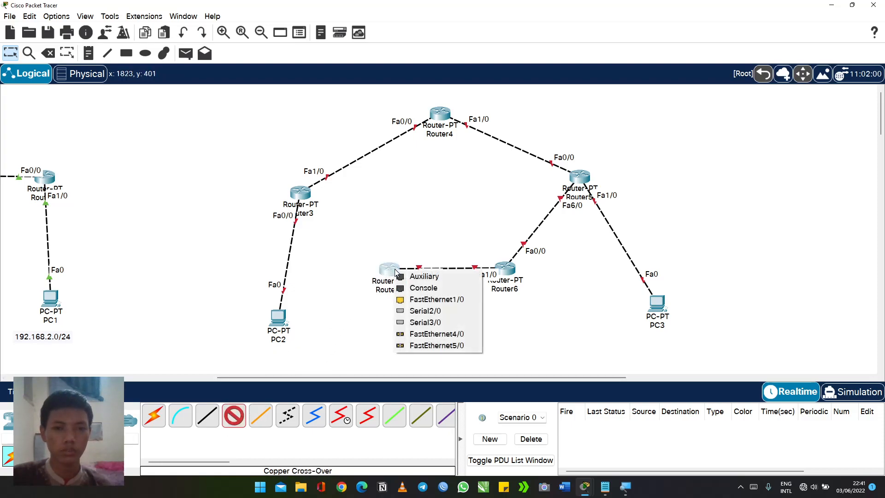
pyautogui.click(422, 303)
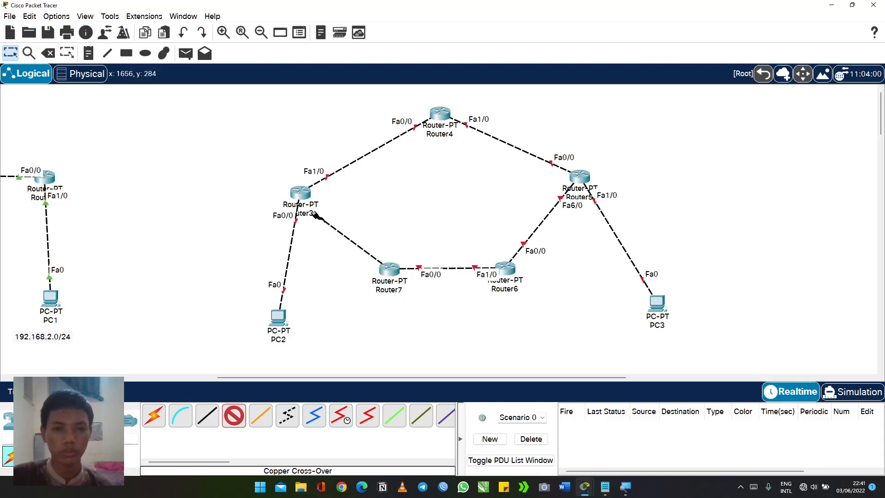
pyautogui.click(303, 196)
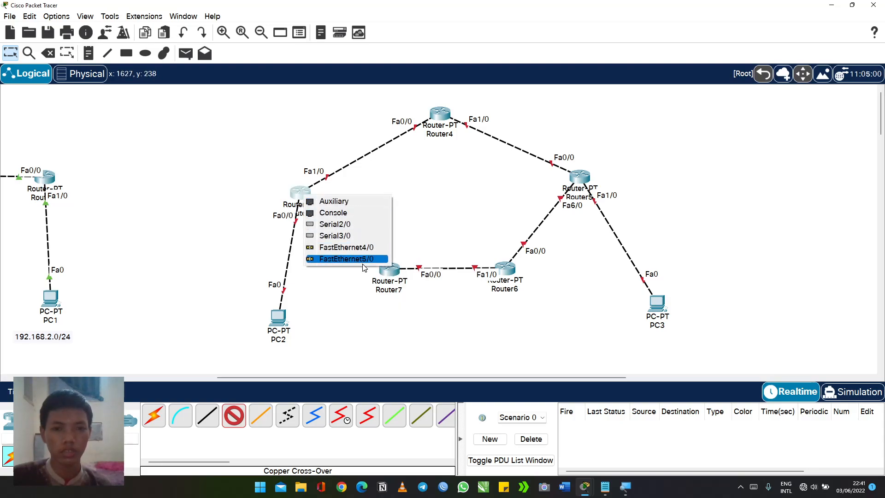
pyautogui.click(378, 247)
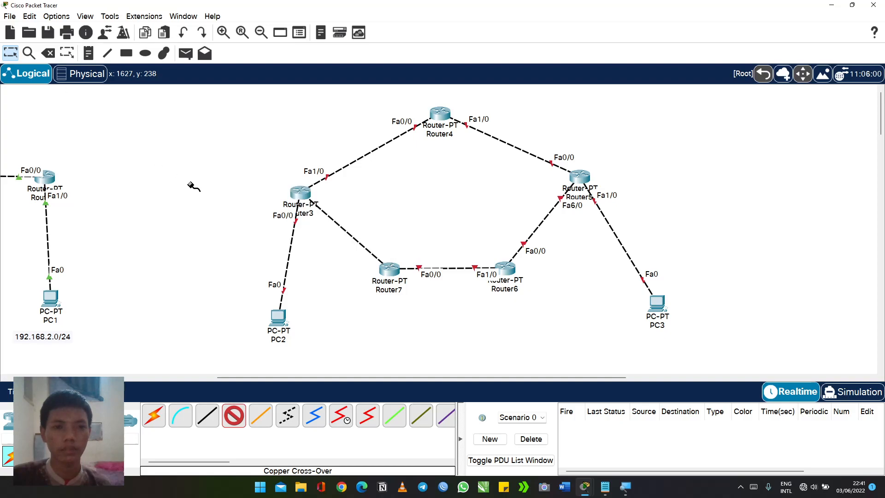
pyautogui.click(11, 53)
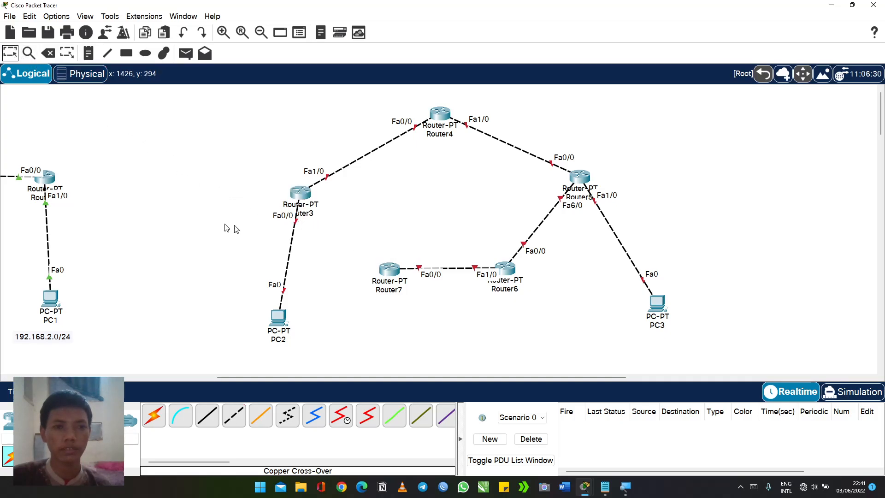
# Step: Install a PT-ROUTER-NM-1CFE module in an empty slot of Router3, switching its power off before and on again after
pyautogui.click(301, 195)
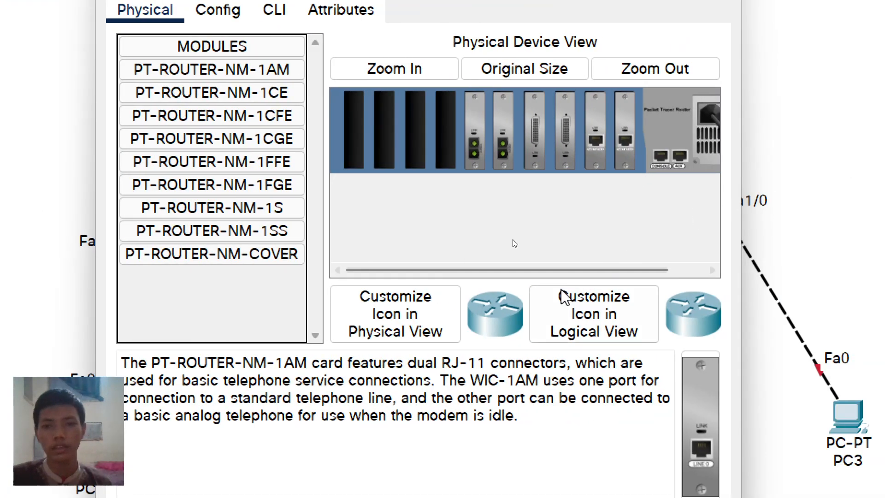
pyautogui.moveTo(722, 270); pyautogui.dragTo(850, 240)
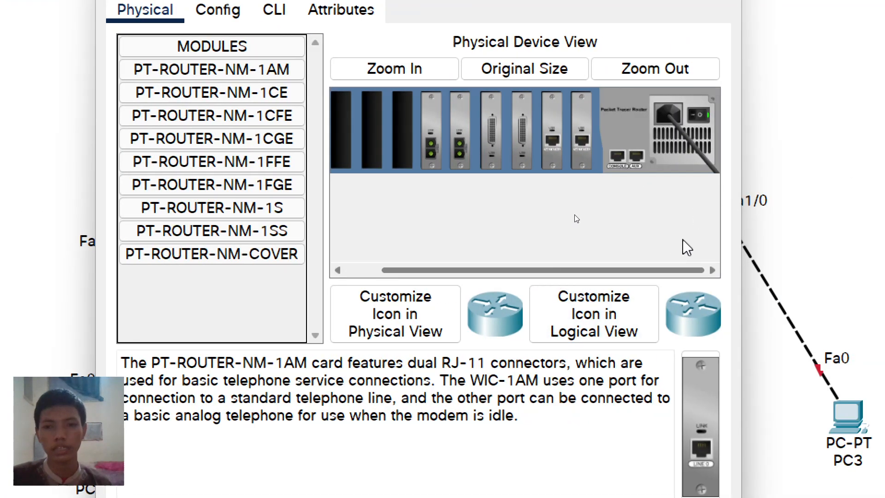
pyautogui.click(699, 115)
pyautogui.click(251, 115)
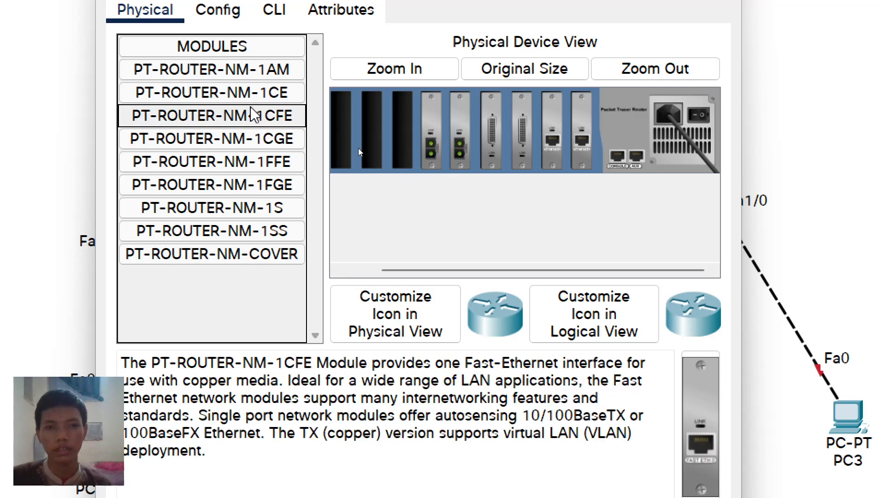
pyautogui.moveTo(702, 477); pyautogui.dragTo(405, 139)
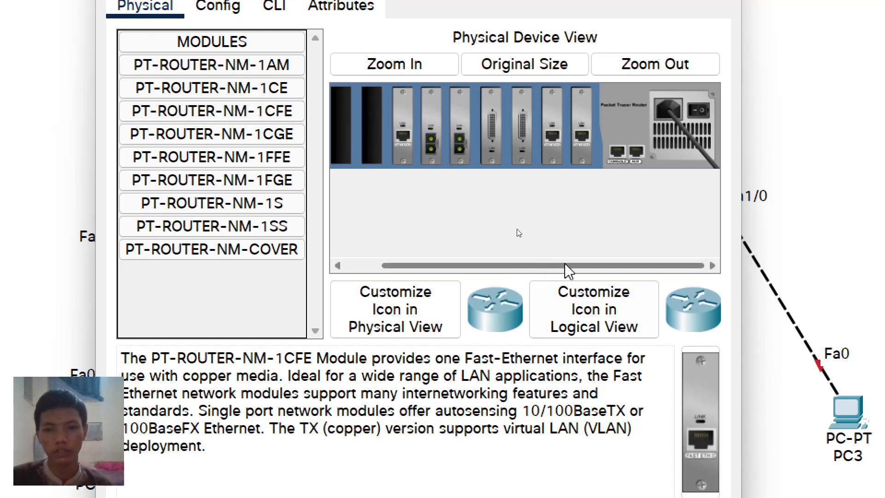
pyautogui.click(700, 109)
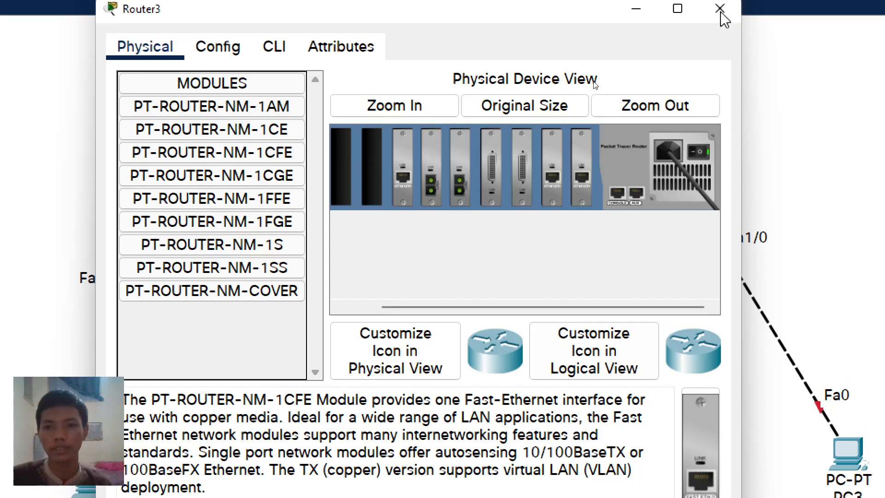
pyautogui.click(716, 21)
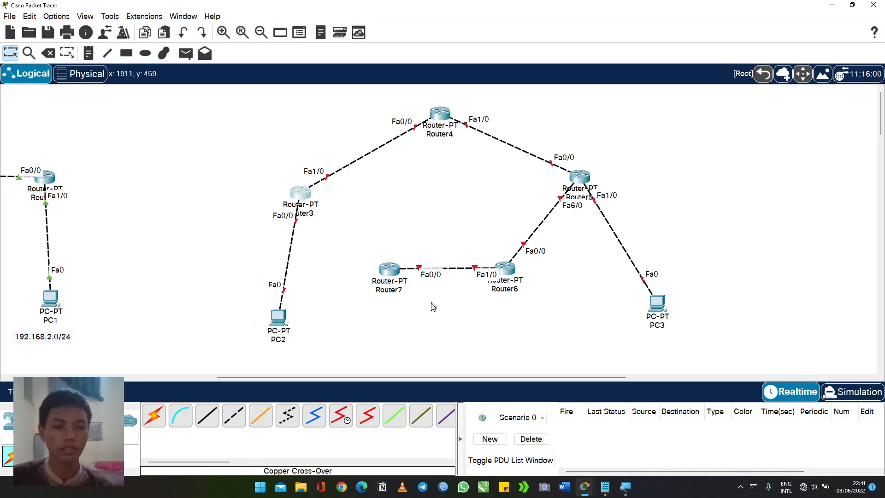
# Step: Connect Router7's FastEthernet1/0 to Router3's FastEthernet6/0 with a copper cross-over cable
pyautogui.click(234, 417)
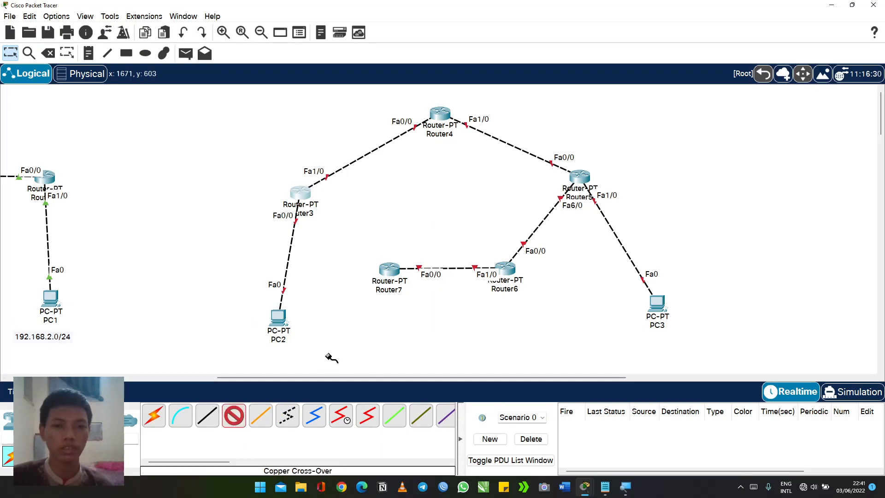
pyautogui.click(390, 273)
pyautogui.click(417, 305)
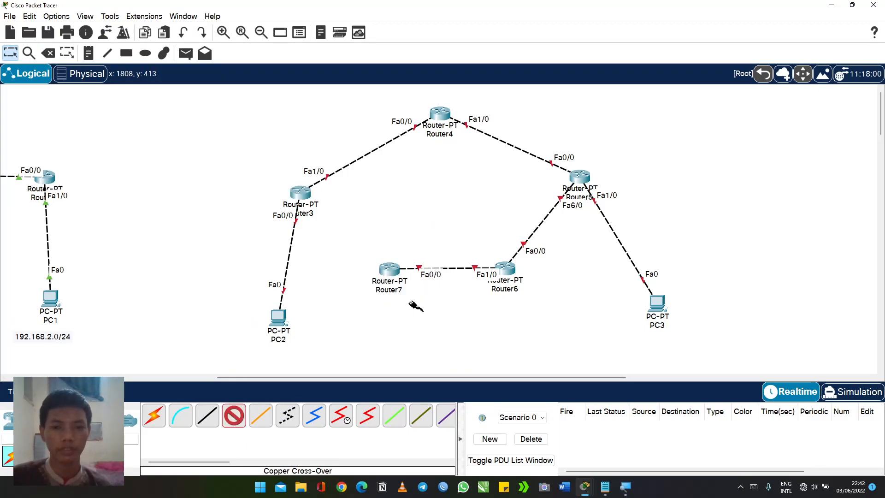
pyautogui.click(301, 193)
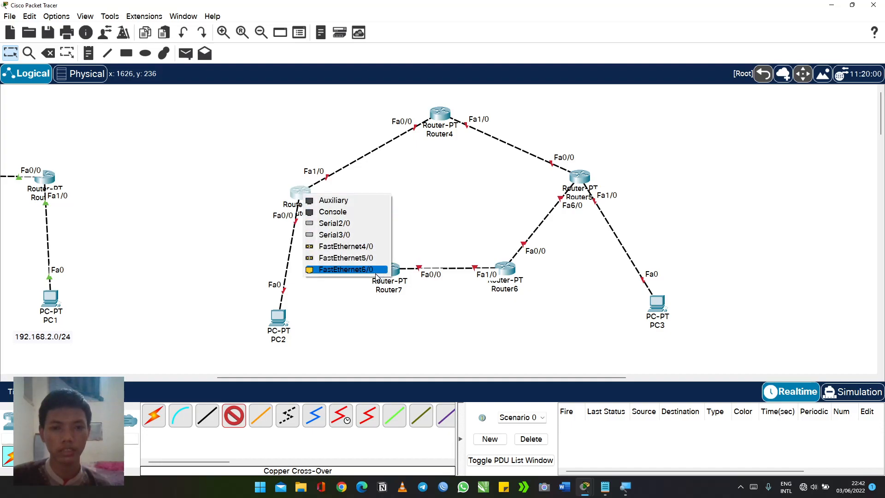
pyautogui.click(351, 270)
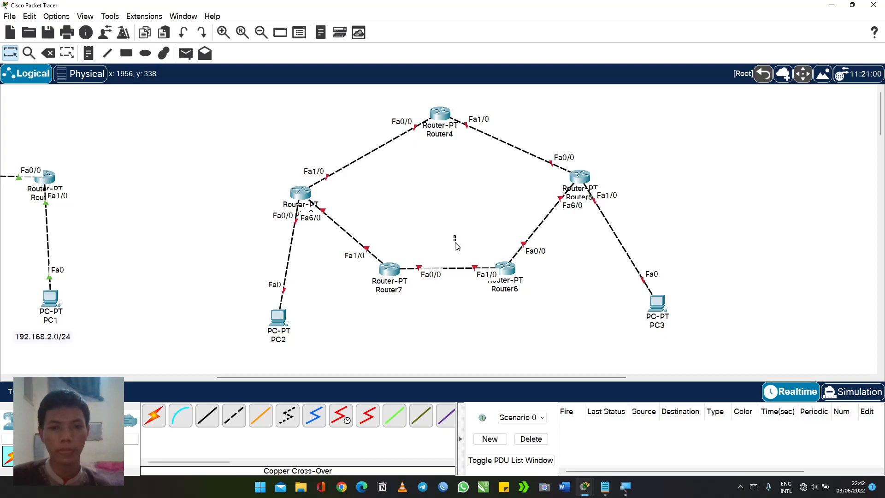
# Step: Nudge PC2 and PC3 slightly, and place the network notes 192.168.1.0/24 below PC2 and 192.168.2.0/24 below PC3
pyautogui.moveTo(272, 326); pyautogui.dragTo(254, 325)
pyautogui.moveTo(663, 318); pyautogui.dragTo(649, 331)
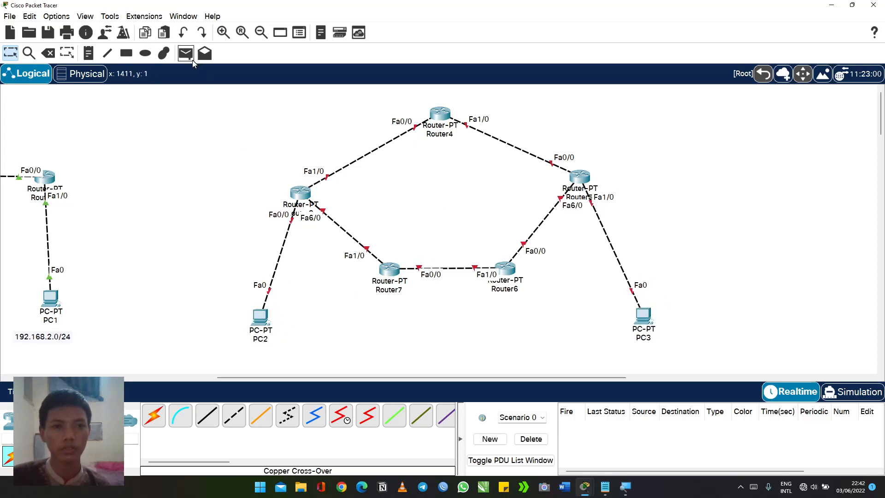
pyautogui.click(88, 53)
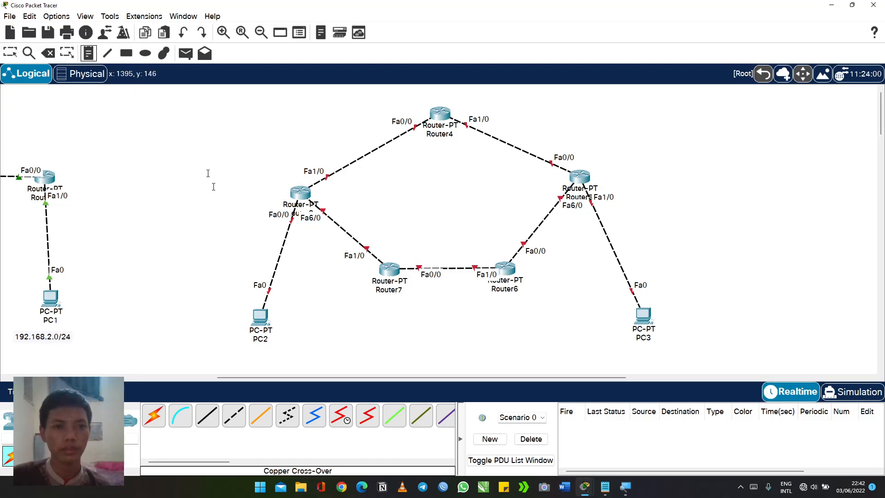
pyautogui.scroll(-2, 230, 347)
pyautogui.click(231, 271)
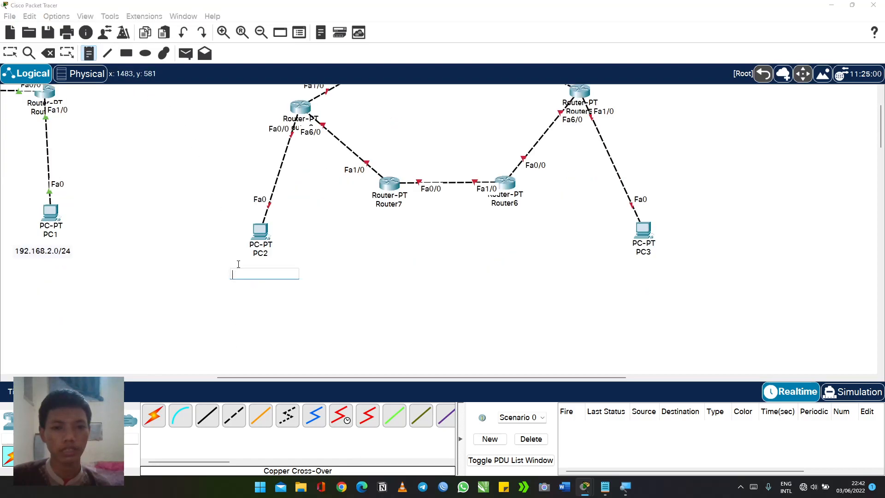
pyautogui.write('192.168.1.0/24')
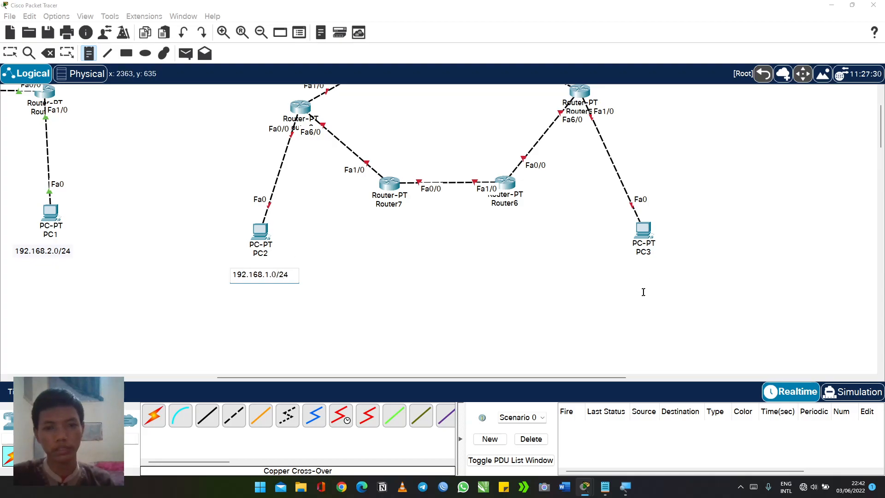
pyautogui.click(602, 281)
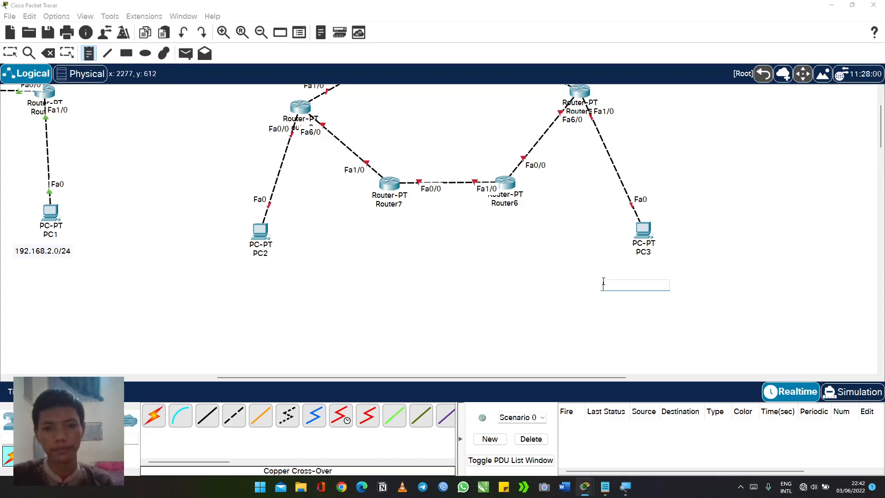
pyautogui.write('192.168.2.0/24')
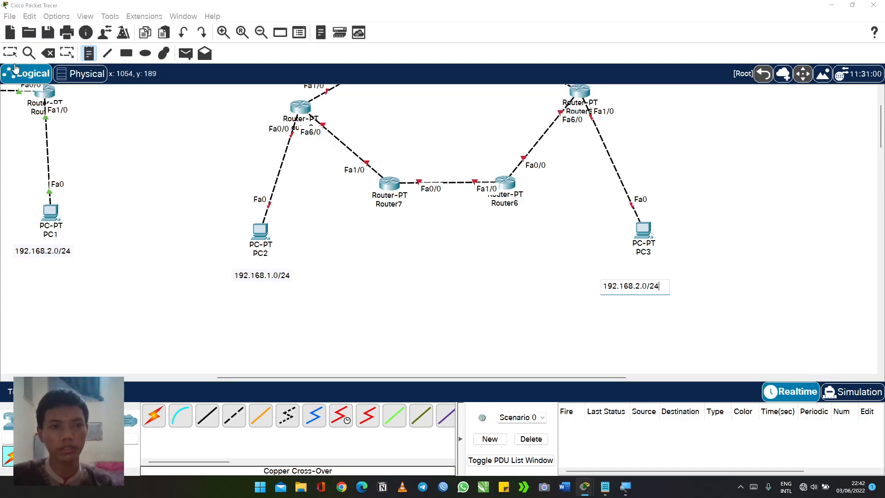
pyautogui.press('Escape')
pyautogui.moveTo(261, 279); pyautogui.dragTo(251, 281)
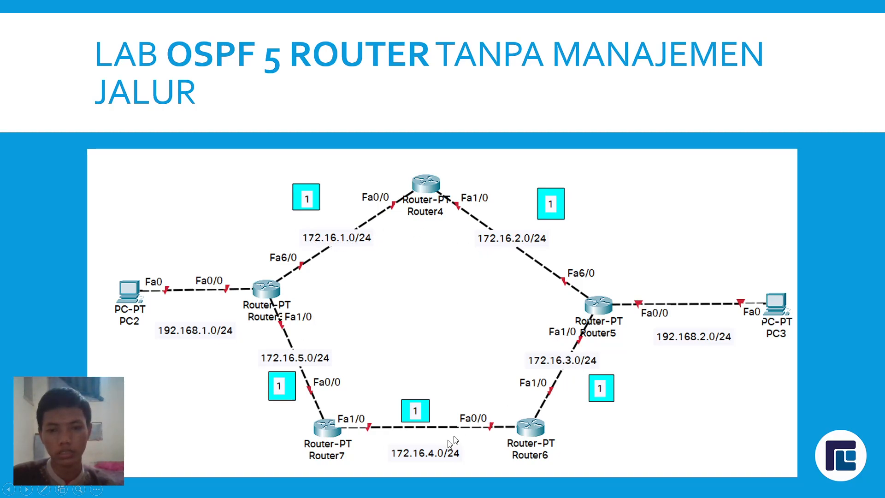
# Step: Return to Packet Tracer, put PC2 to the left of Router3 and PC3 to the right of Router5, and lower Router6 and Router7
pyautogui.hotkey('alt', 'Tab')
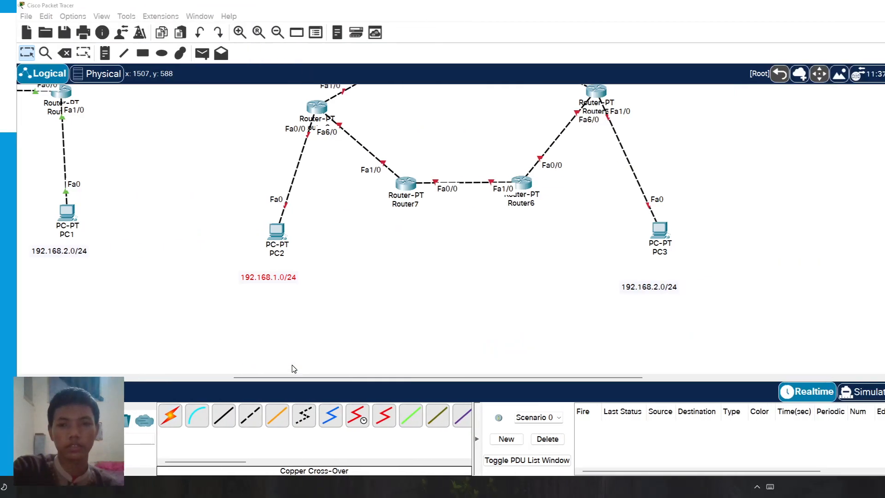
pyautogui.scroll(3, 475, 246)
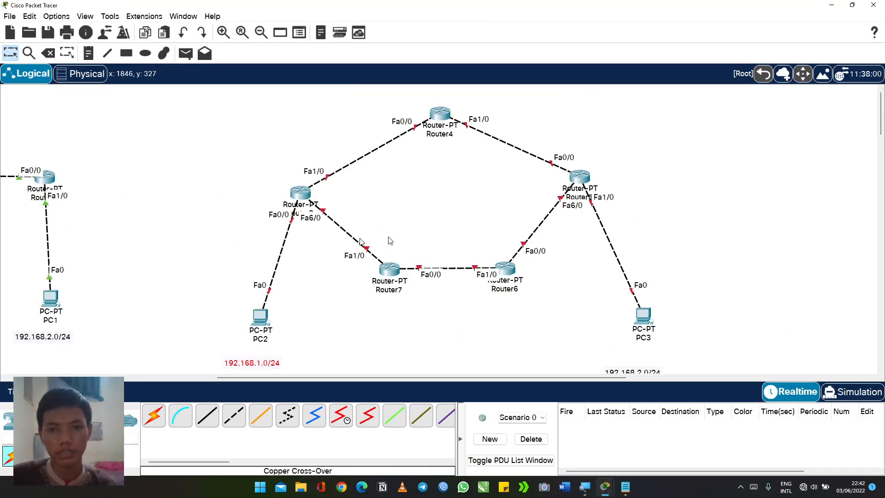
pyautogui.moveTo(261, 317); pyautogui.dragTo(220, 199)
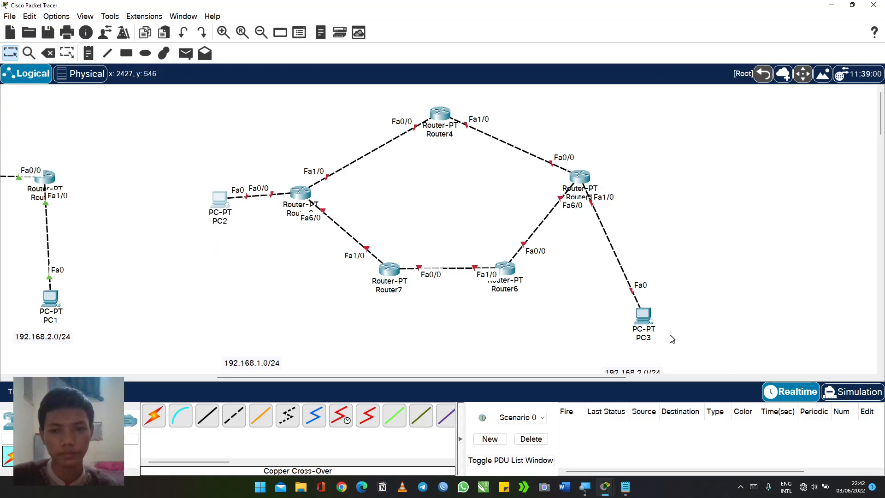
pyautogui.moveTo(645, 321); pyautogui.dragTo(700, 186)
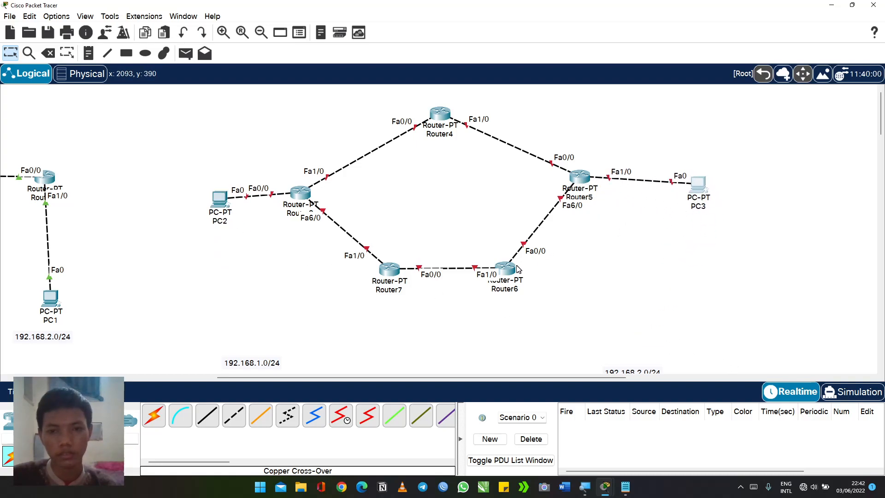
pyautogui.moveTo(518, 270); pyautogui.dragTo(517, 289)
pyautogui.moveTo(389, 269); pyautogui.dragTo(388, 291)
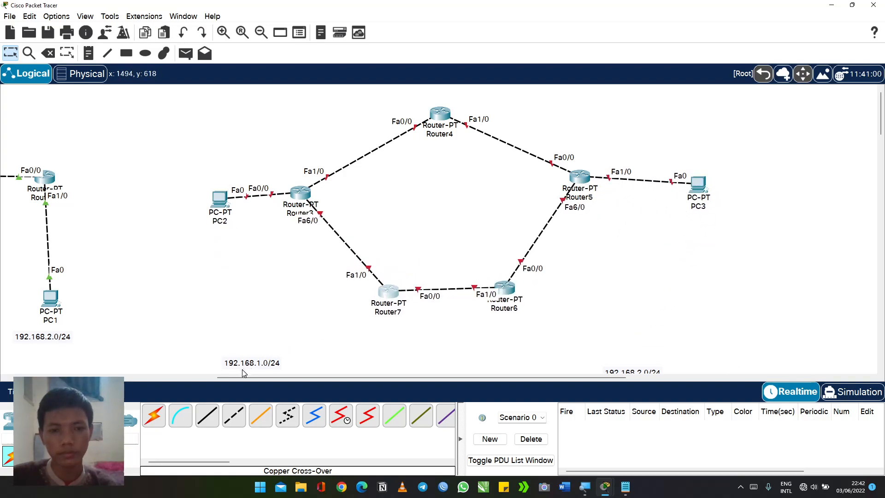
# Step: Move the 192.168.1.0/24 and 192.168.2.0/24 notes near their PC links, and fine-tune the positions of PC2, PC3 and Router7
pyautogui.moveTo(242, 373); pyautogui.dragTo(239, 262)
pyautogui.moveTo(217, 203); pyautogui.dragTo(202, 197)
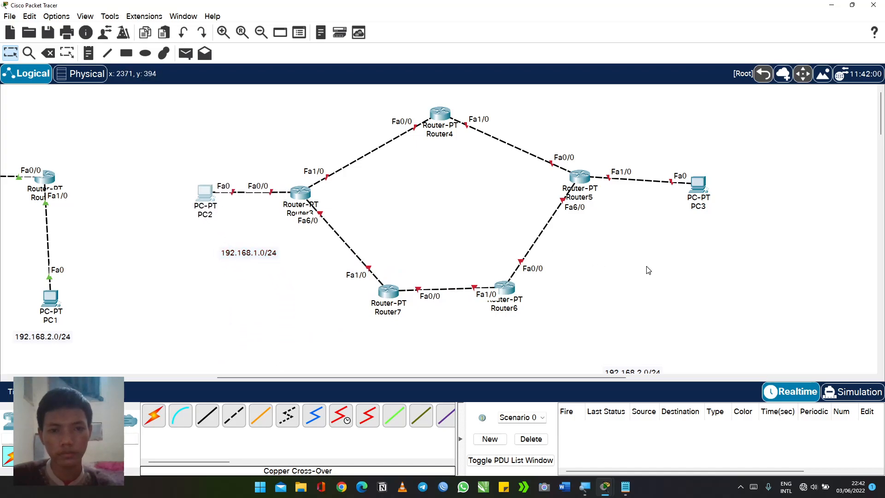
pyautogui.scroll(-2, 647, 268)
pyautogui.moveTo(631, 283); pyautogui.dragTo(643, 139)
pyautogui.scroll(2, 647, 144)
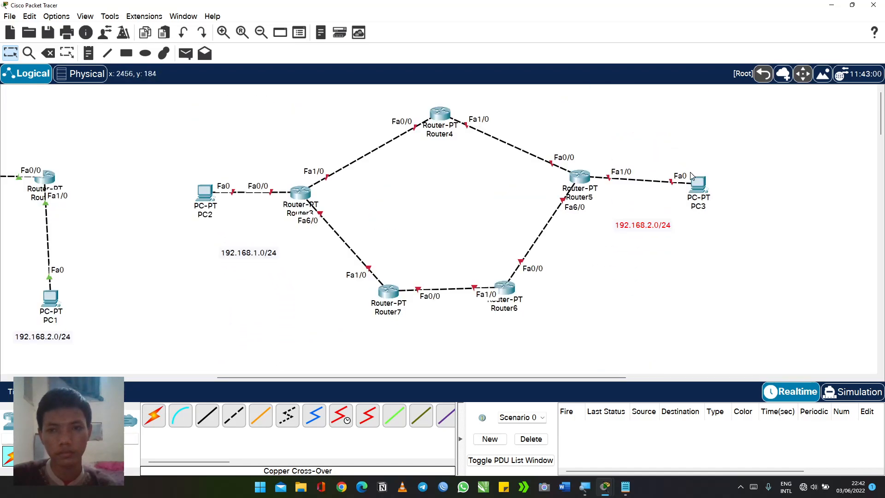
pyautogui.moveTo(692, 176); pyautogui.dragTo(692, 155)
pyautogui.moveTo(388, 302); pyautogui.dragTo(378, 295)
# Step: Duplicate the 192.168.1.0/24 note, place one on the Router3–Router4 link and change its text to 172.16.1.0/24
pyautogui.moveTo(271, 255); pyautogui.dragTo(375, 156)
pyautogui.click(337, 156)
pyautogui.hotkey('ctrl', 'v')
pyautogui.doubleClick(375, 155)
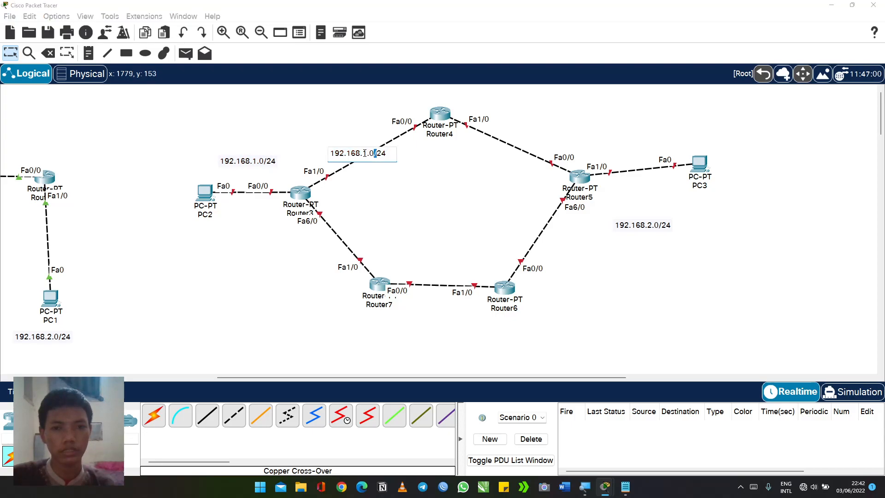
pyautogui.hotkey('ctrl', 'a')
pyautogui.write('1')
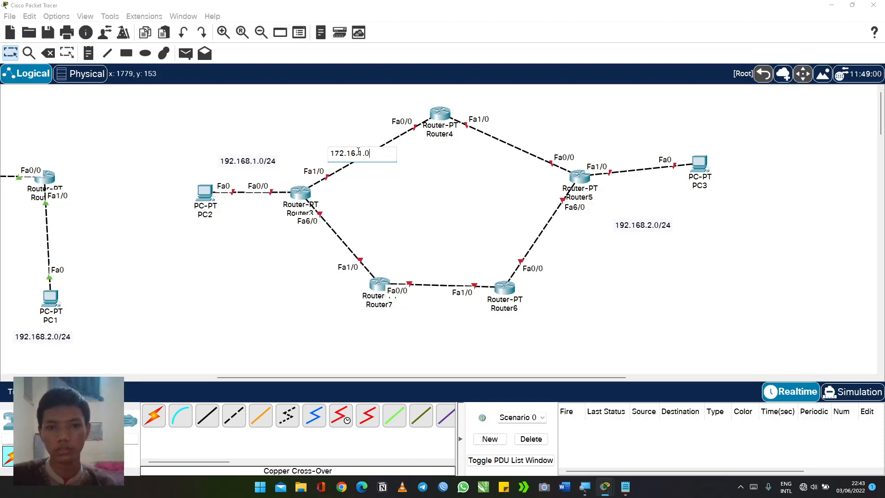
pyautogui.write('72.16.1.0/24')
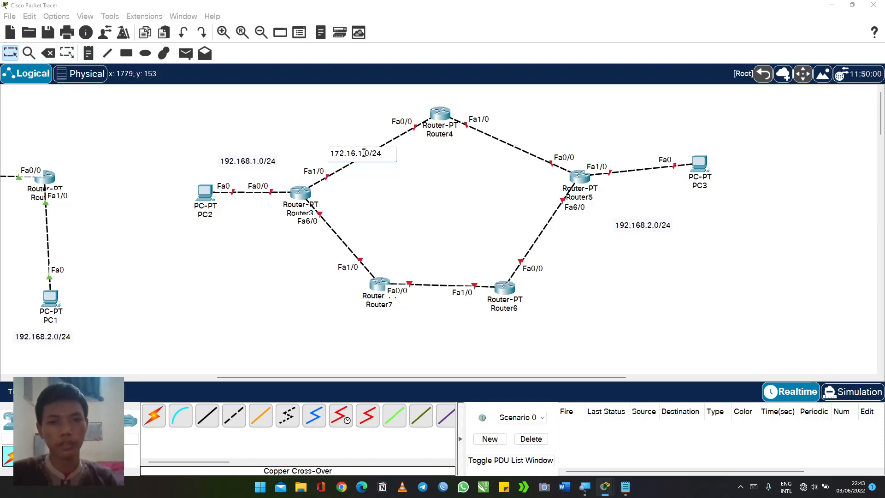
# Step: Duplicate the 172.16.1.0/24 note onto the Router4–Router5 link and change the copy's text to 172.16.2.0/24
pyautogui.click(343, 114)
pyautogui.moveTo(355, 158); pyautogui.dragTo(506, 134)
pyautogui.hotkey('ctrl', 'c')
pyautogui.hotkey('ctrl', 'v')
pyautogui.doubleClick(506, 133)
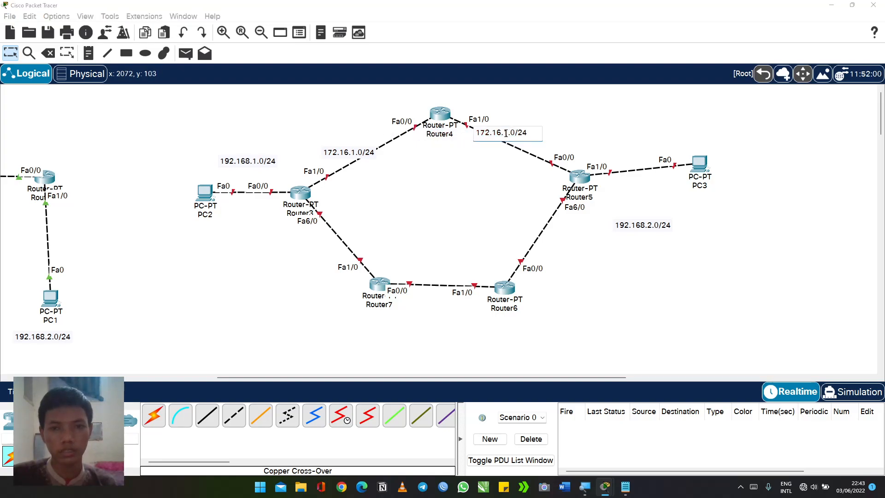
pyautogui.press('BackSpace')
pyautogui.write('2')
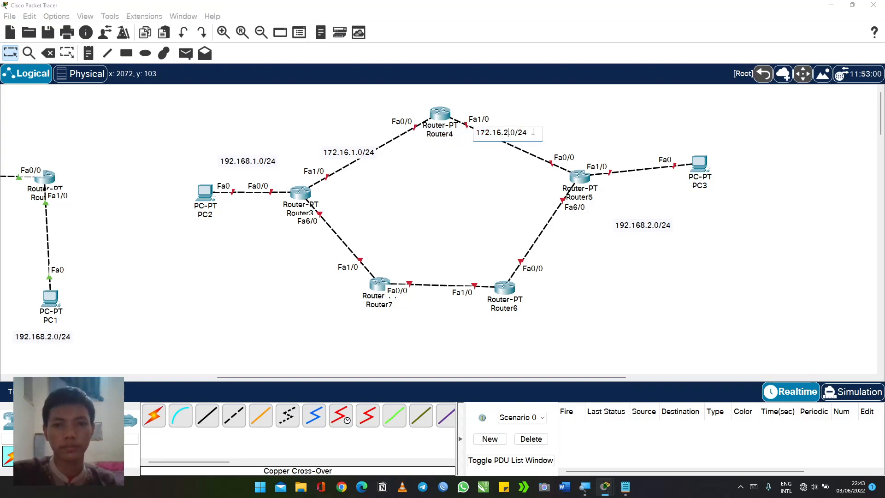
pyautogui.click(583, 133)
# Step: Place a copy of the 172.16.2.0/24 note on the Router5–Router6 link and change its text to 172.16.3.0/24
pyautogui.moveTo(521, 131); pyautogui.dragTo(545, 254)
pyautogui.hotkey('ctrl', 'c')
pyautogui.hotkey('ctrl', 'v')
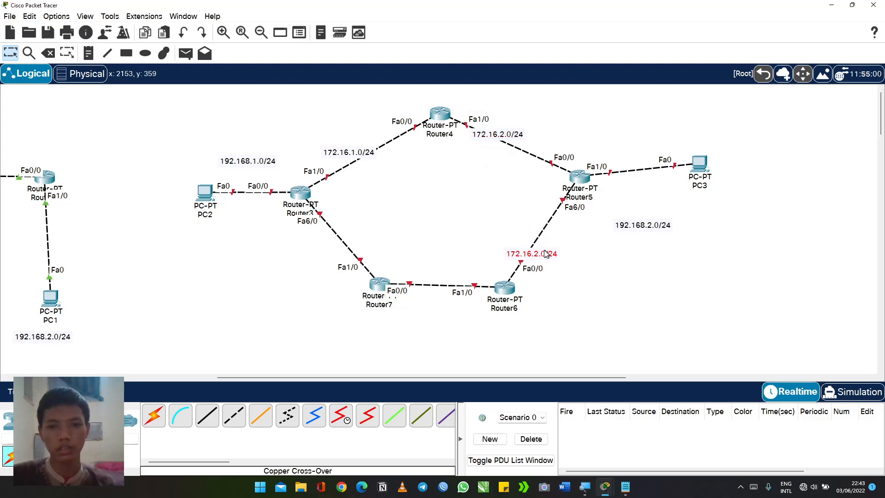
pyautogui.doubleClick(542, 252)
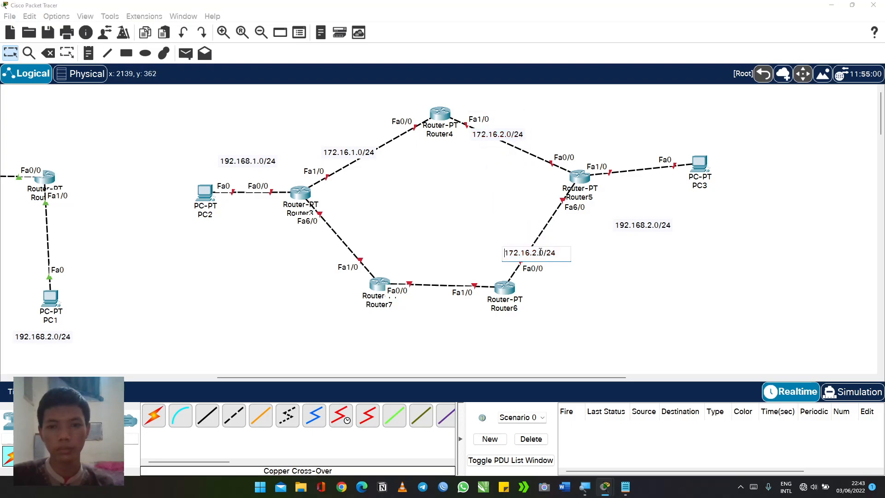
pyautogui.write('3')
pyautogui.click(491, 217)
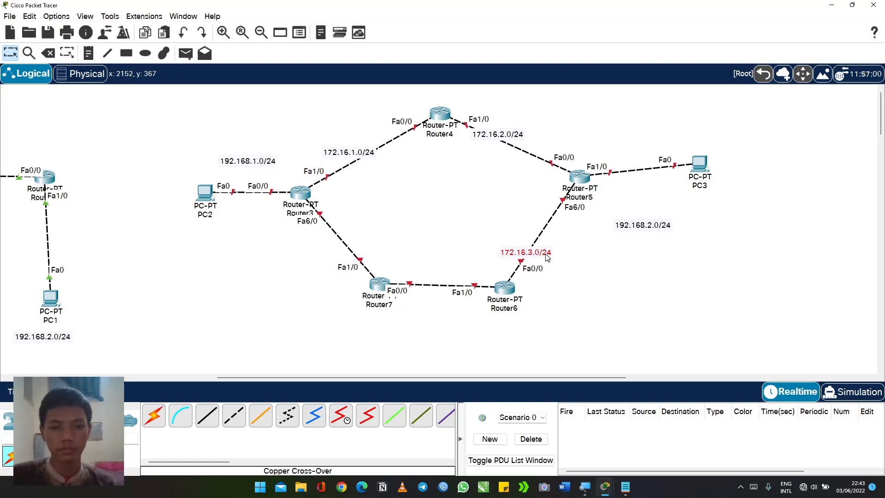
# Step: Place a copy of the 172.16.3.0/24 note below the Router7–Router6 link and change its text to 172.16.4.0/24
pyautogui.hotkey('ctrl', 'c')
pyautogui.hotkey('ctrl', 'v')
pyautogui.moveTo(548, 235); pyautogui.dragTo(421, 318)
pyautogui.doubleClick(421, 314)
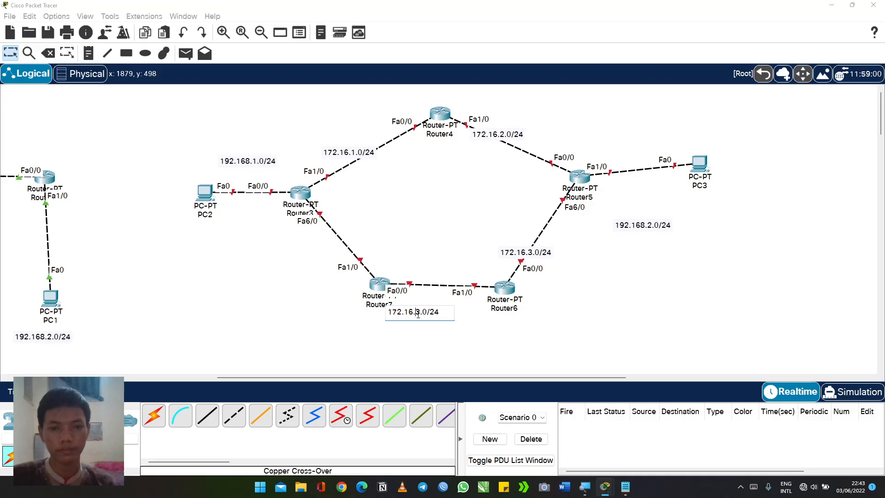
pyautogui.write('4')
pyautogui.click(424, 224)
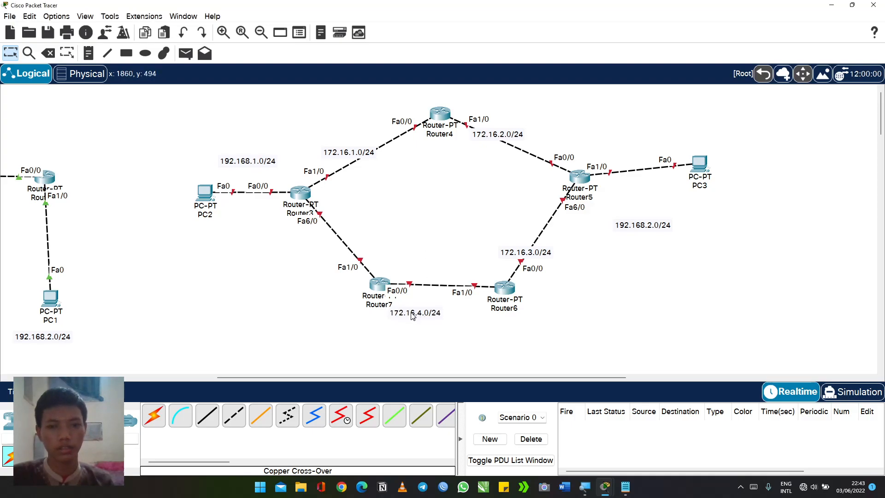
# Step: Place a copy of the 172.16.4.0/24 note beside the Router3–Router7 link and change its text to 172.16.5.0/24
pyautogui.moveTo(412, 313); pyautogui.dragTo(318, 243)
pyautogui.hotkey('ctrl', 'v')
pyautogui.doubleClick(315, 240)
pyautogui.tripleClick(315, 240)
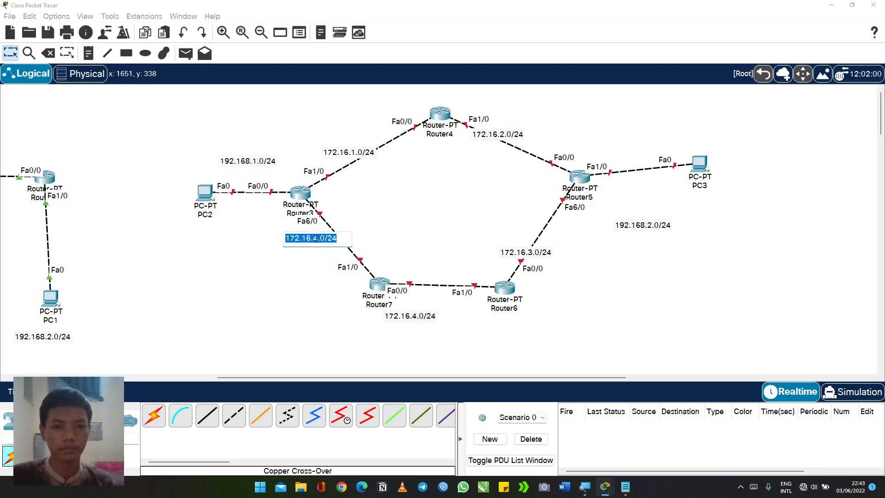
pyautogui.click(320, 238)
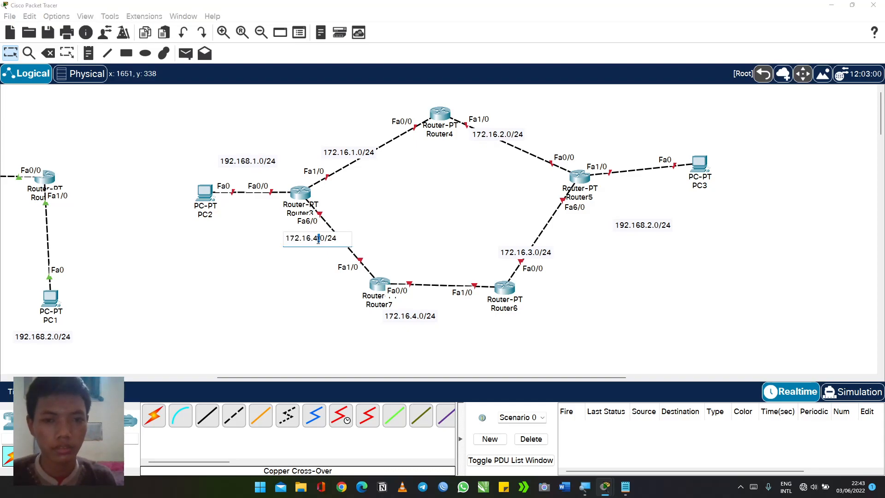
pyautogui.tripleClick(318, 239)
pyautogui.click(317, 240)
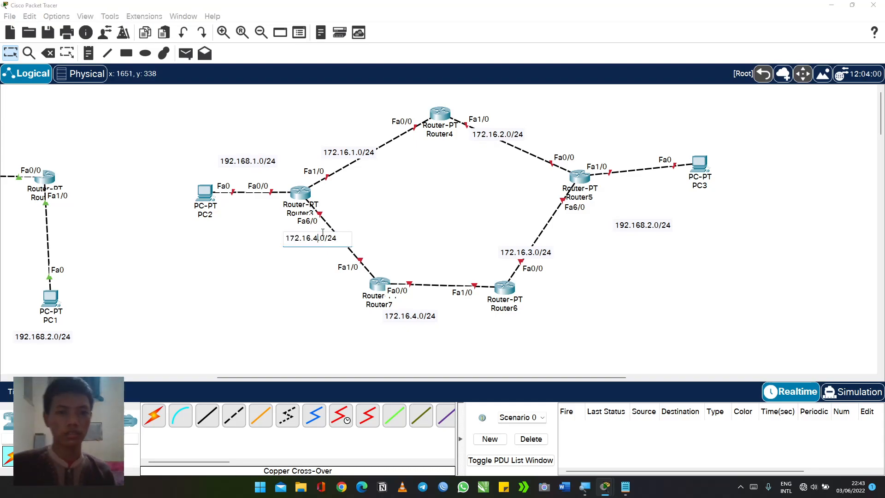
pyautogui.press('BackSpace')
pyautogui.write('5')
pyautogui.click(388, 239)
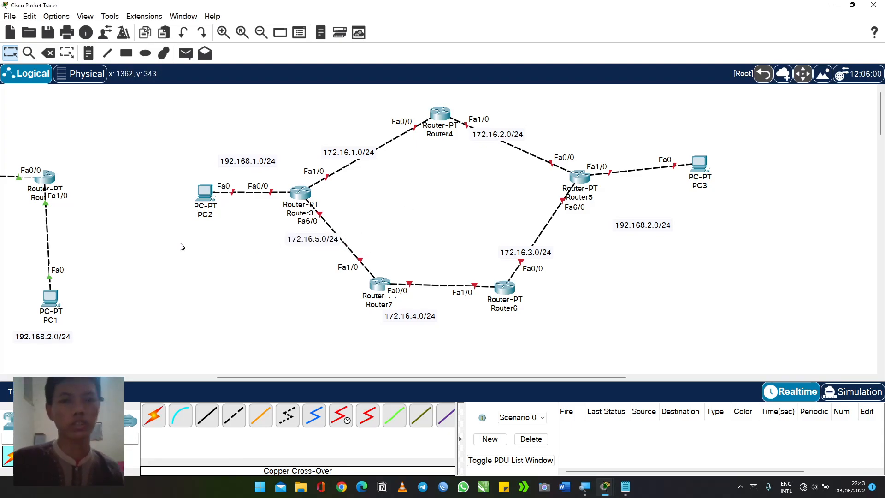
# Step: Move PC2 slightly away from Router3 and give it IPv4 address 192.168.1.2, mask 255.255.255.0 and default gateway 192.168.1.1
pyautogui.moveTo(205, 192); pyautogui.dragTo(185, 194)
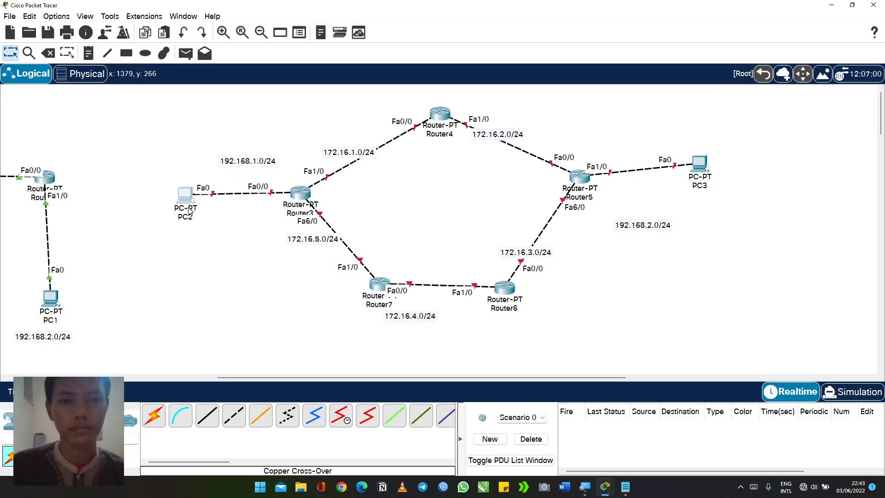
pyautogui.click(185, 194)
pyautogui.moveTo(361, 87); pyautogui.dragTo(613, 97)
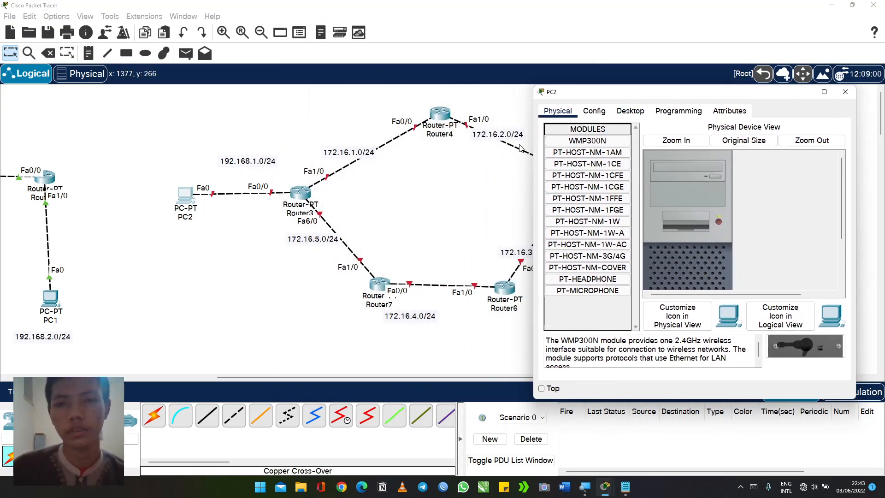
pyautogui.click(631, 111)
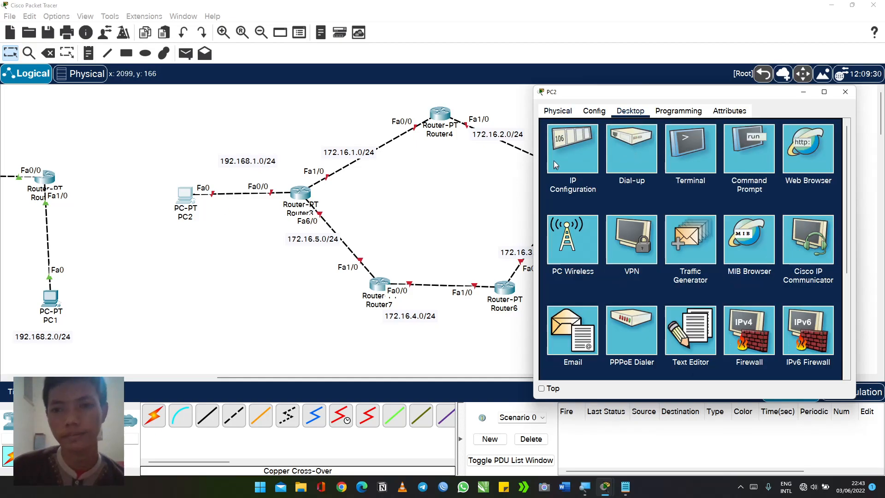
pyautogui.click(577, 151)
pyautogui.click(715, 184)
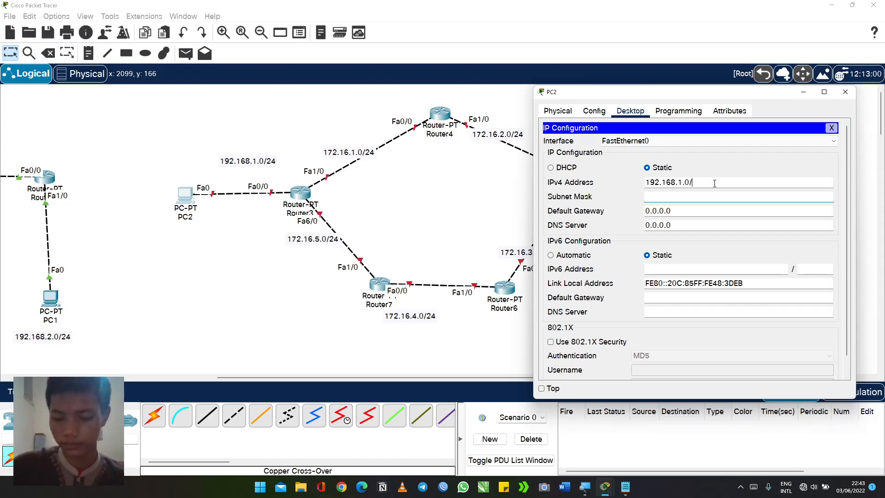
pyautogui.write('192.168.1.2')
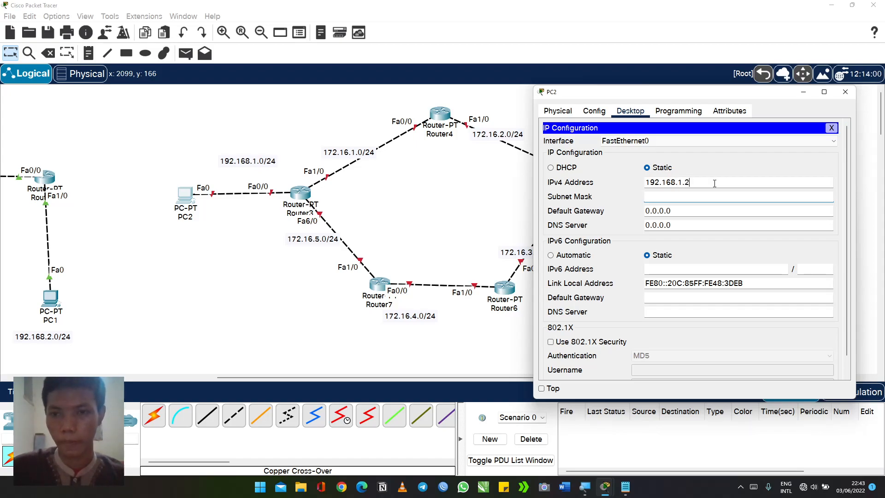
pyautogui.press('Tab')
pyautogui.press('Tab')
pyautogui.write('192.16')
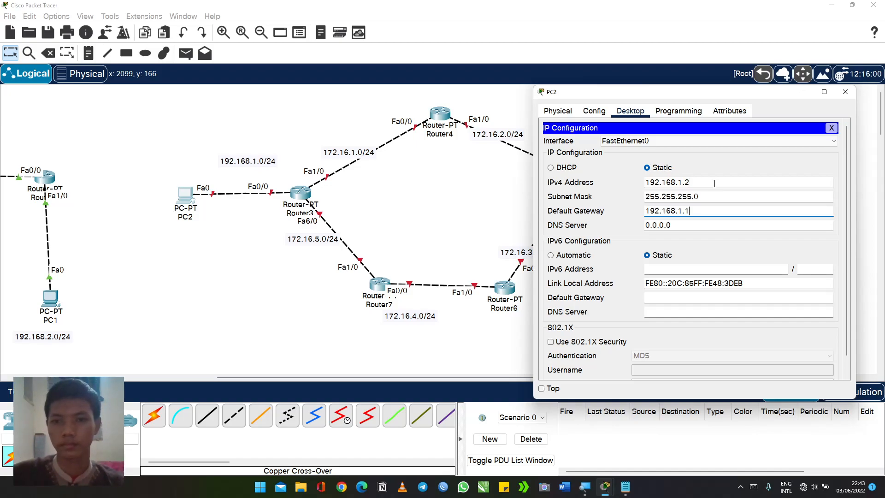
pyautogui.click(852, 92)
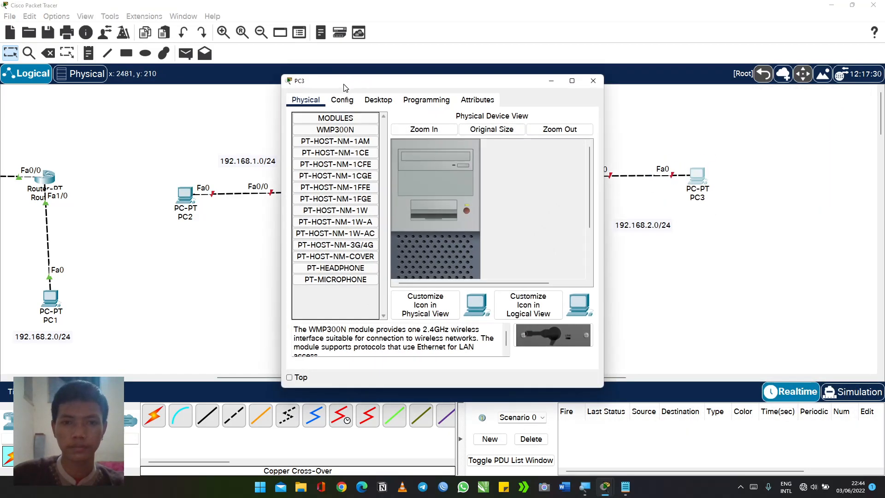
# Step: Configure PC3 with static IPv4 address 192.168.2.2 and subnet mask 255.255.255.0, and fill in its default gateway
pyautogui.click(378, 99)
pyautogui.click(483, 143)
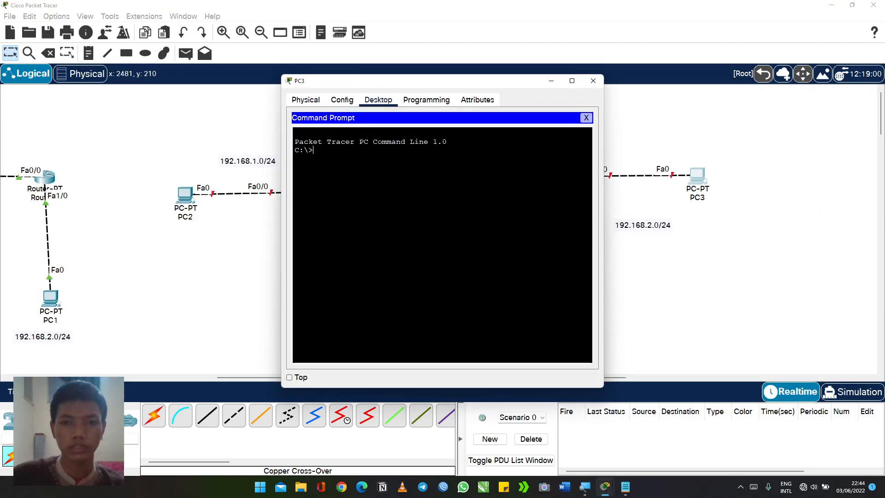
pyautogui.click(586, 117)
pyautogui.click(321, 157)
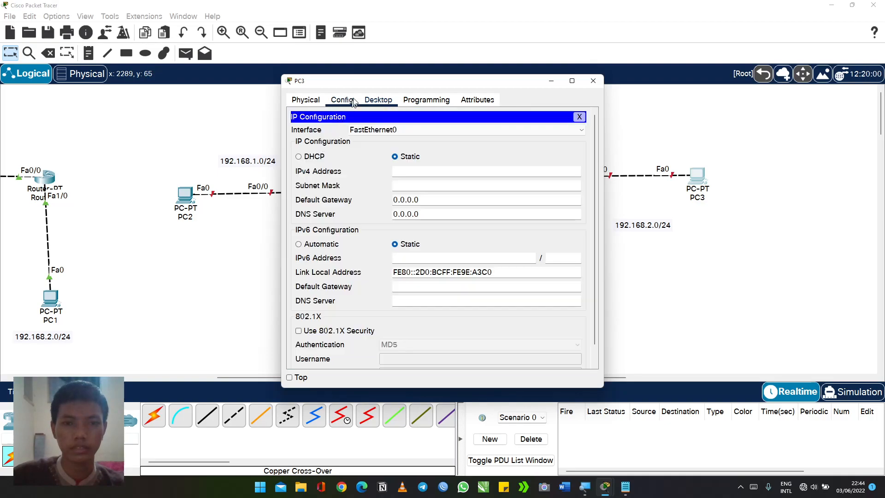
pyautogui.moveTo(362, 89); pyautogui.dragTo(206, 91)
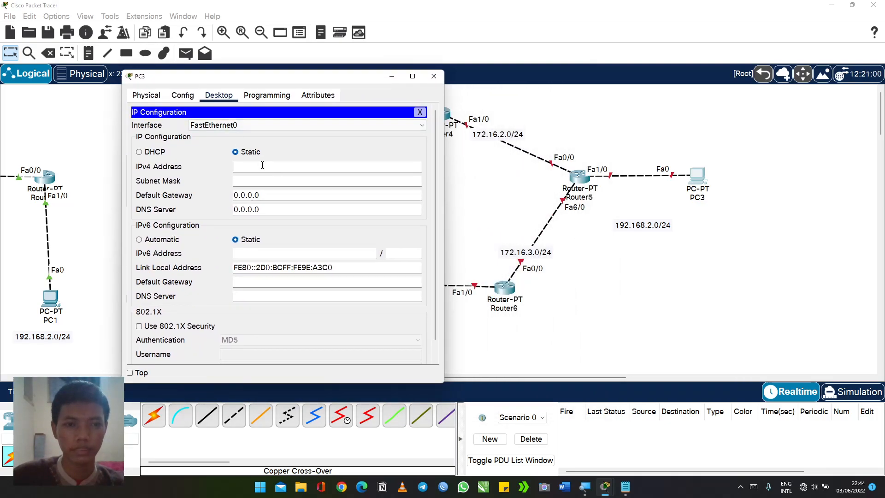
pyautogui.write('192.168.')
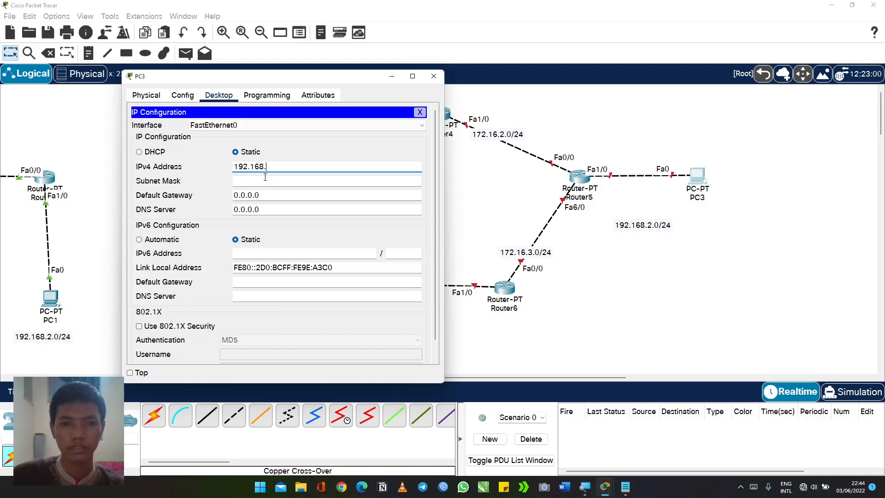
pyautogui.write('2.2')
pyautogui.press('Tab')
pyautogui.press('Tab')
pyautogui.write('1')
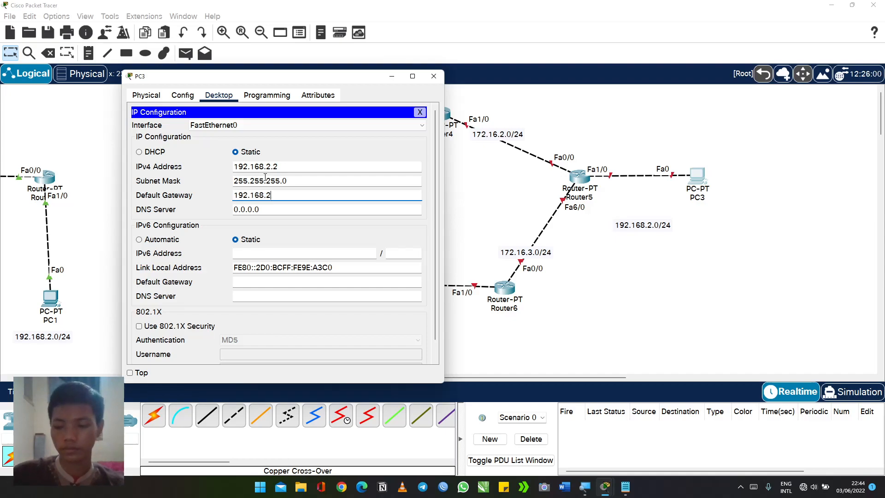
pyautogui.click(435, 76)
# Step: Open Router3's command line interface and look over the earlier three-router topology and the new five-router topology
pyautogui.click(305, 195)
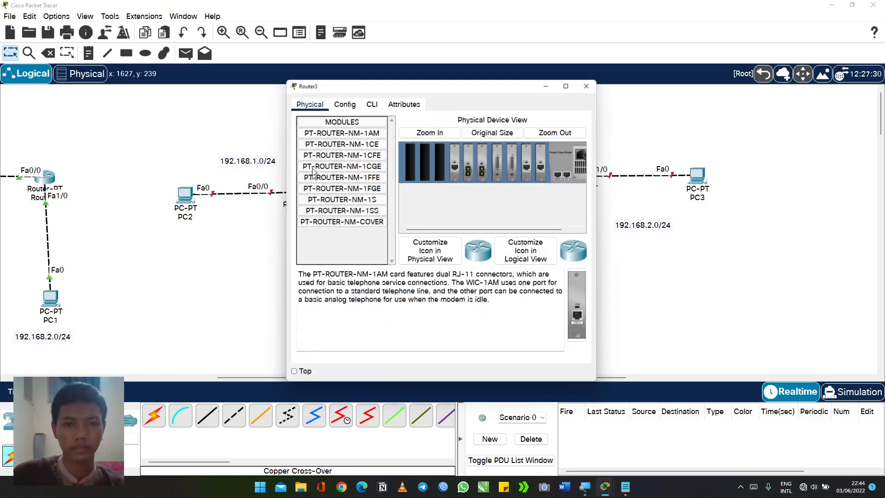
pyautogui.moveTo(561, 78); pyautogui.dragTo(775, 80)
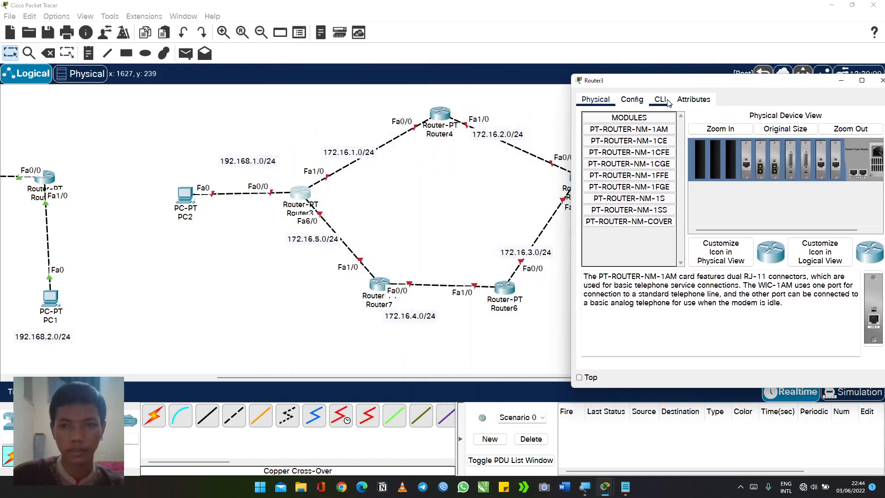
pyautogui.click(661, 100)
pyautogui.moveTo(646, 81); pyautogui.dragTo(618, 53)
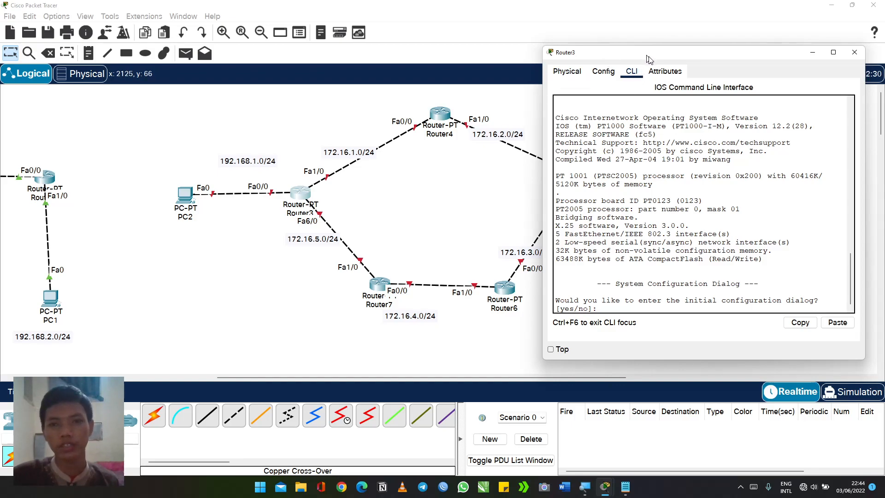
pyautogui.moveTo(645, 56); pyautogui.dragTo(654, 62)
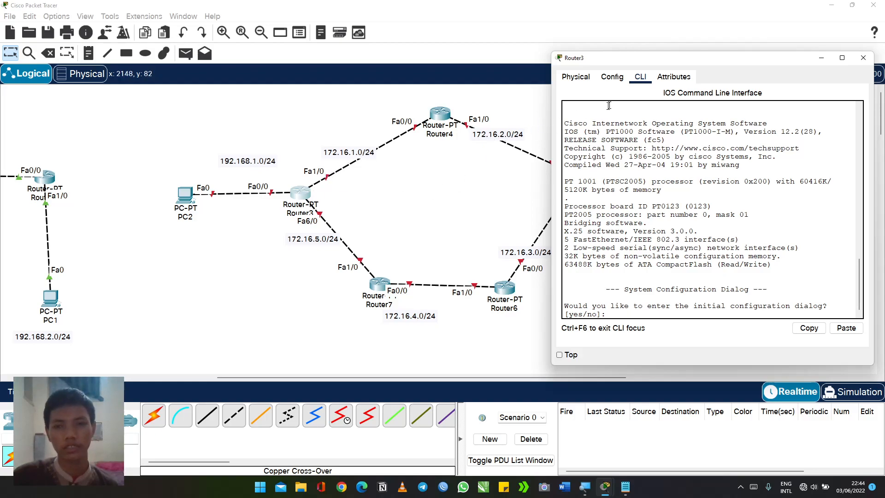
pyautogui.moveTo(658, 62); pyautogui.dragTo(652, 63)
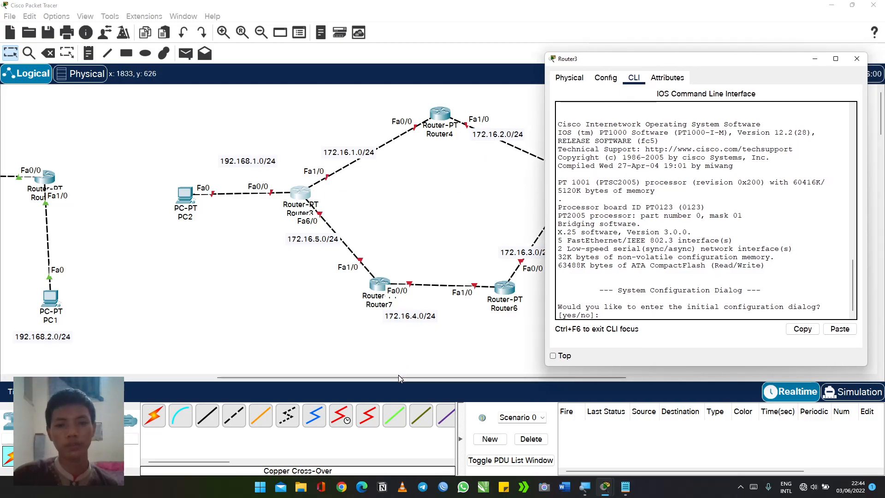
pyautogui.moveTo(398, 377); pyautogui.dragTo(256, 389)
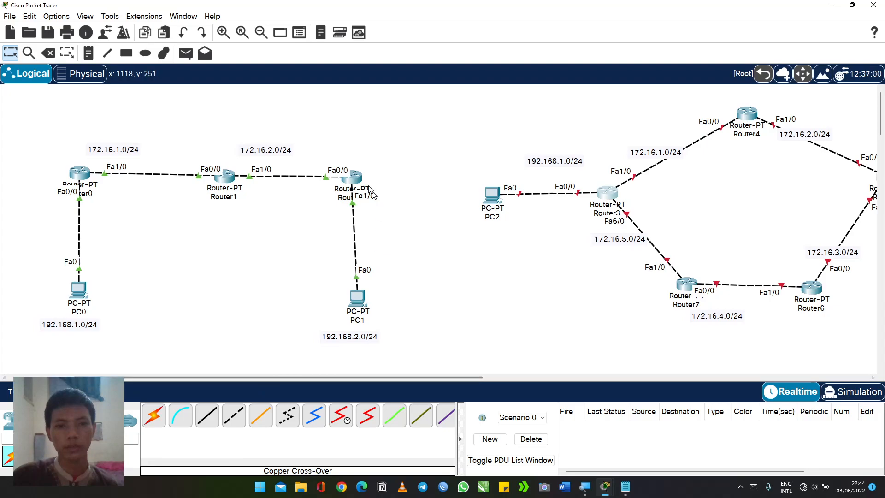
pyautogui.moveTo(339, 377); pyautogui.dragTo(484, 369)
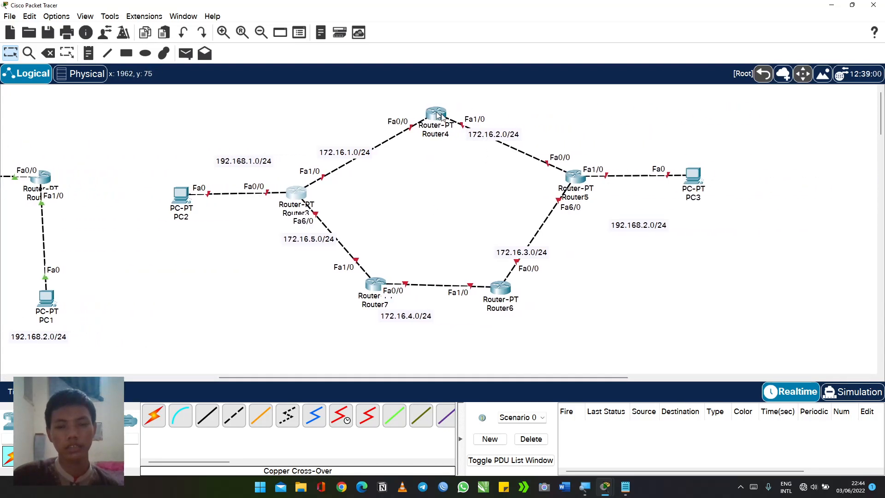
pyautogui.click(295, 193)
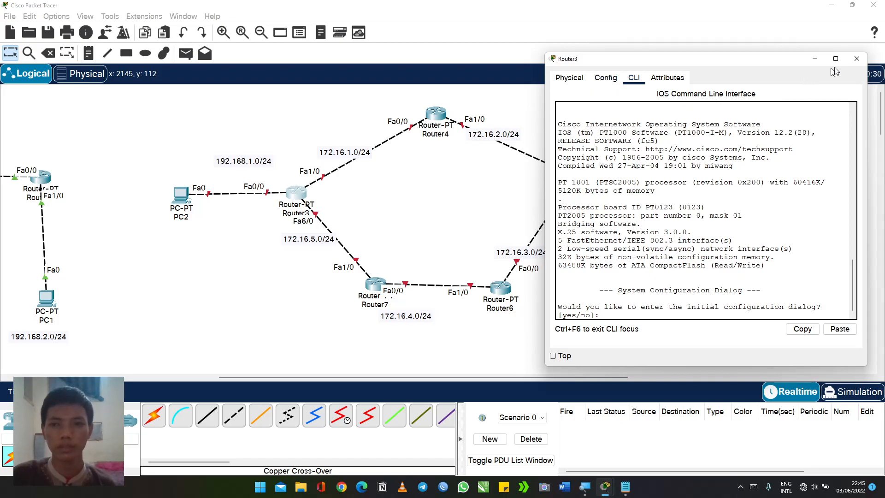
pyautogui.click(858, 62)
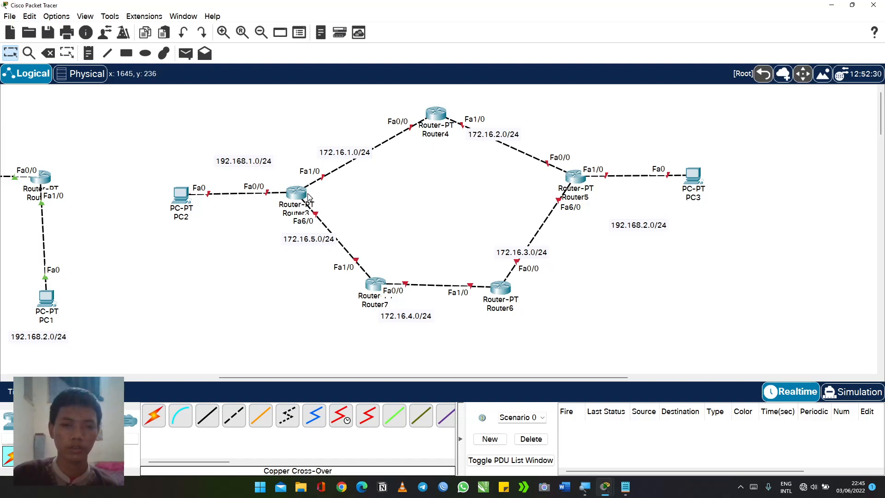
# Step: Lower Router3 slightly and turn on its FastEthernet0/0 port in the router's configuration
pyautogui.moveTo(293, 194)
pyautogui.mouseDown()
pyautogui.moveTo(288, 199)
pyautogui.moveTo(311, 160)
pyautogui.moveTo(291, 202)
pyautogui.mouseUp()
pyautogui.click(292, 201)
pyautogui.moveTo(412, 80); pyautogui.dragTo(682, 52)
pyautogui.click(610, 69)
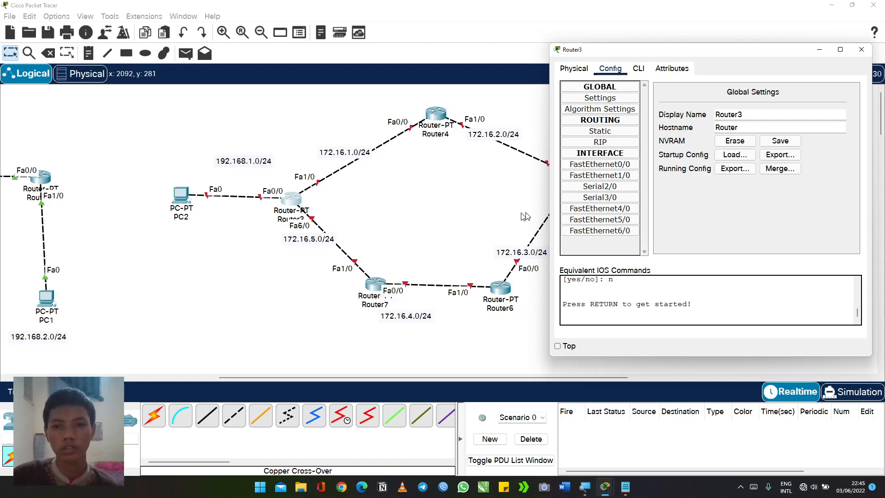
pyautogui.click(617, 166)
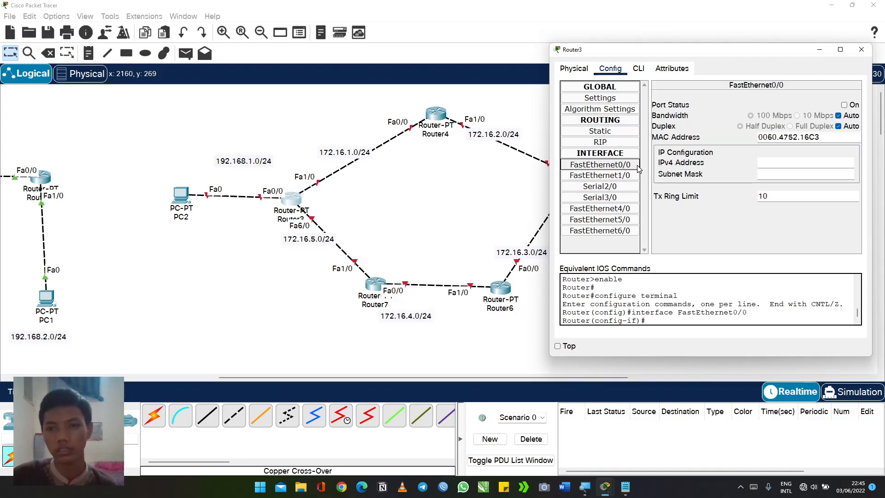
pyautogui.click(844, 106)
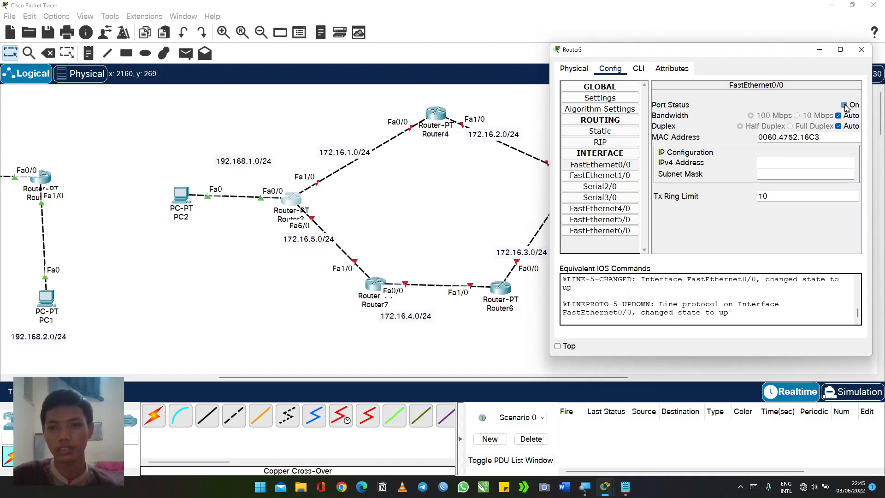
# Step: Assign IPv4 address 192.168.1.1 with subnet mask 255.255.255.0 to Router3's FastEthernet0/0 interface
pyautogui.click(780, 161)
pyautogui.write('1')
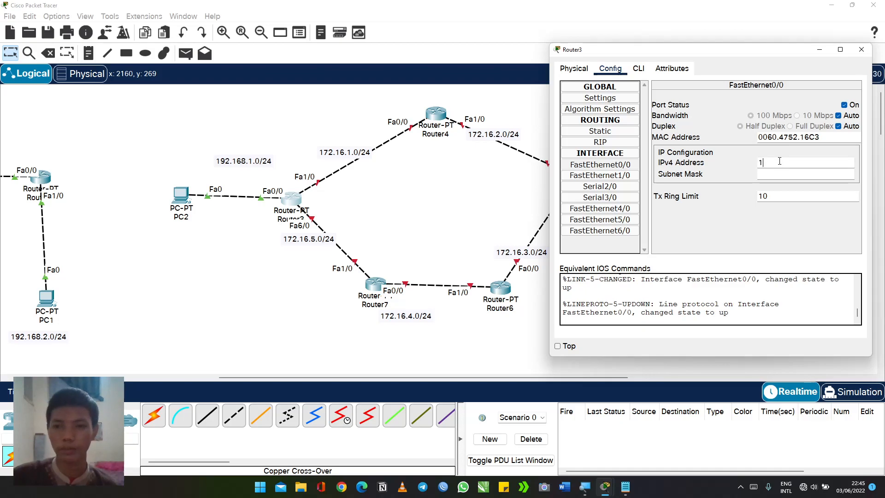
pyautogui.write('92.168')
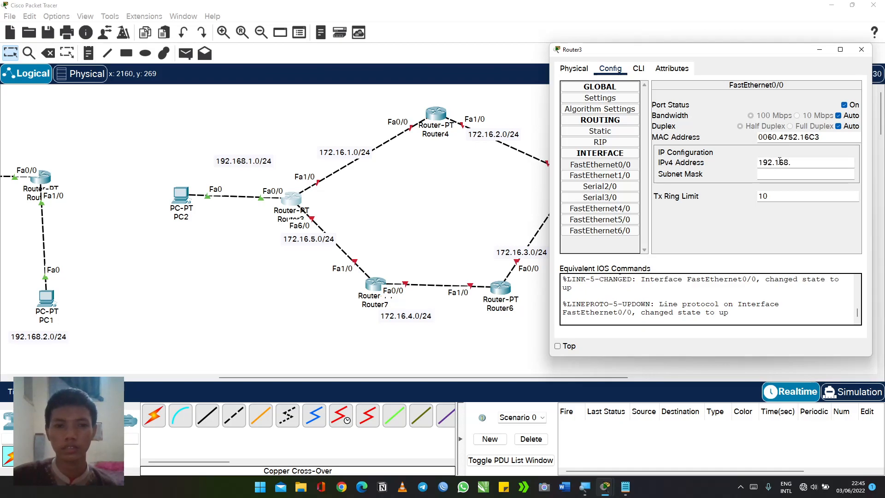
pyautogui.write('.1.2')
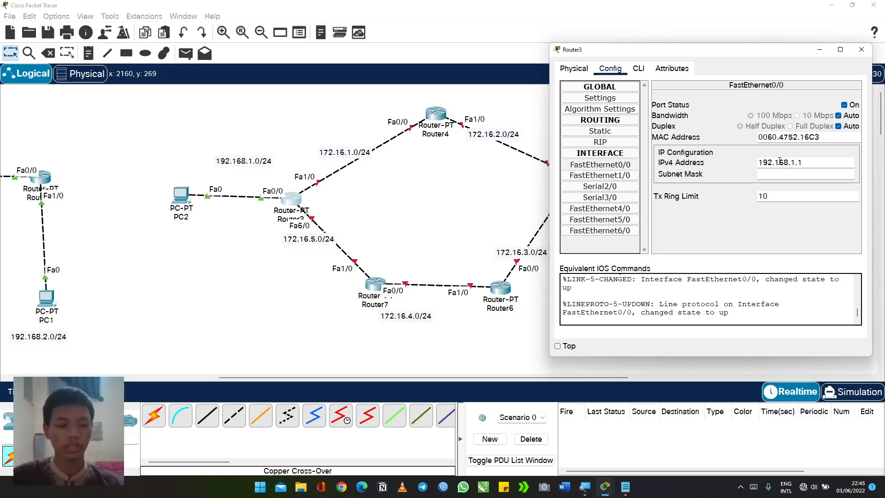
pyautogui.press('Tab')
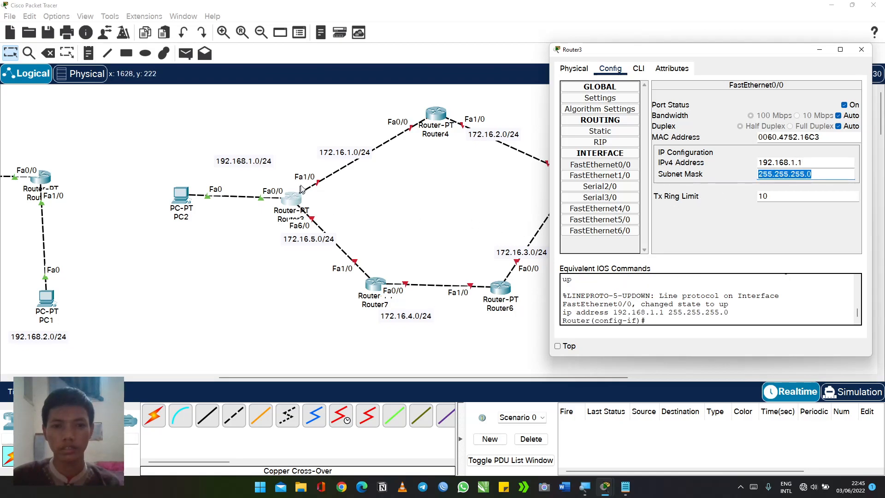
# Step: Turn on Router3's FastEthernet1/0 port and give it IPv4 address 172.16.1.1 with subnet mask 255.255.255.0
pyautogui.click(629, 180)
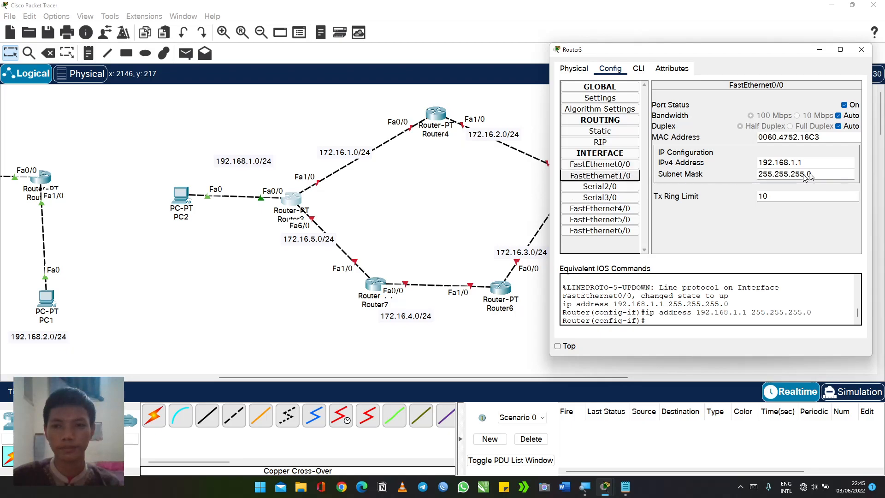
pyautogui.click(854, 105)
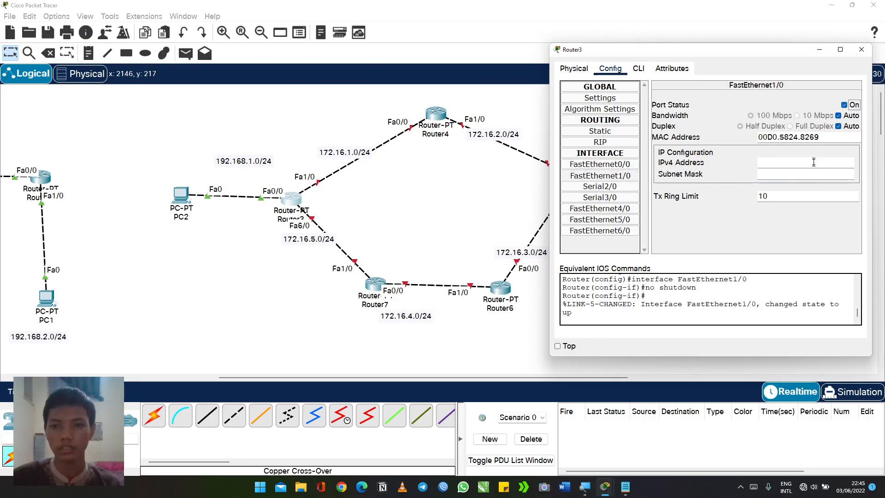
pyautogui.click(814, 162)
pyautogui.write('172.')
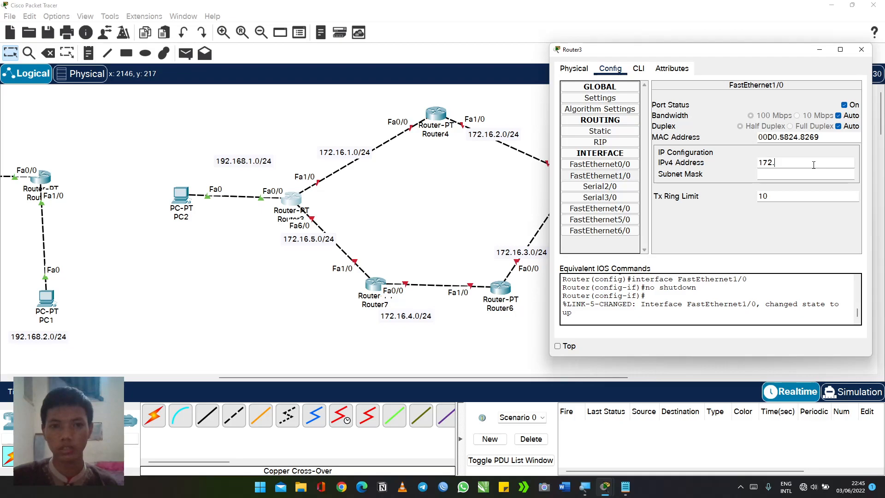
pyautogui.write('16.1.1')
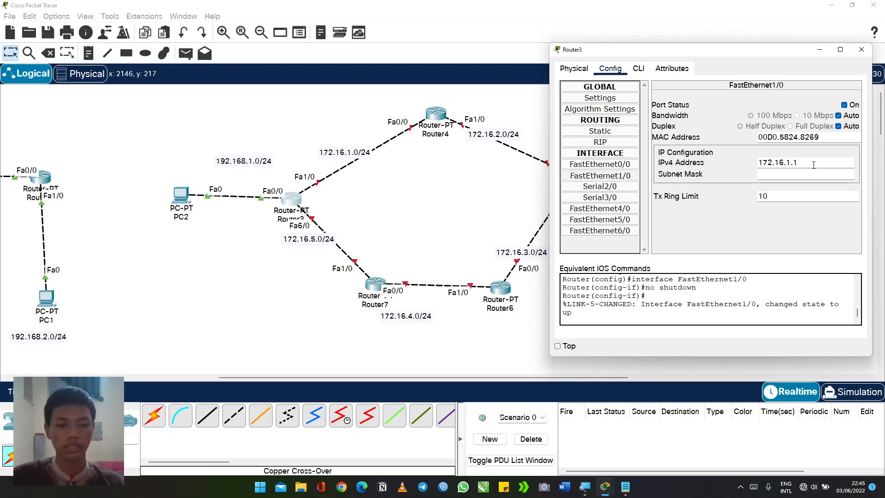
pyautogui.press('Tab')
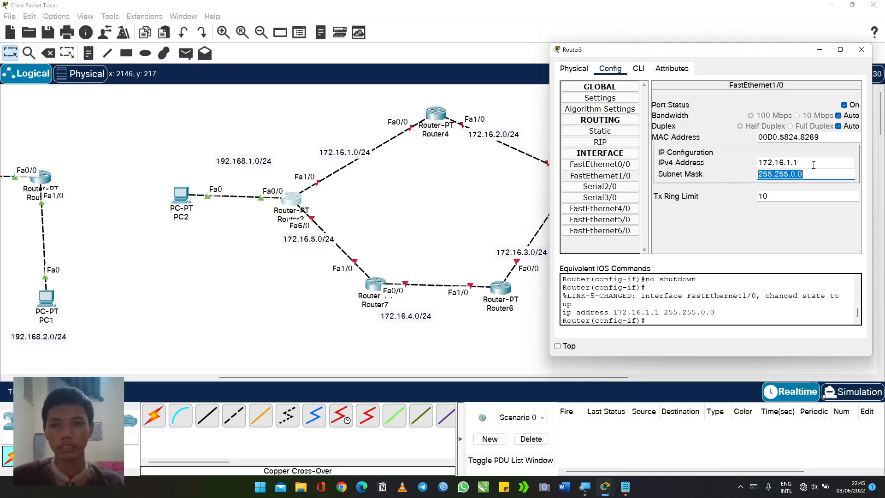
pyautogui.press('Left')
pyautogui.press('Left')
pyautogui.press('BackSpace')
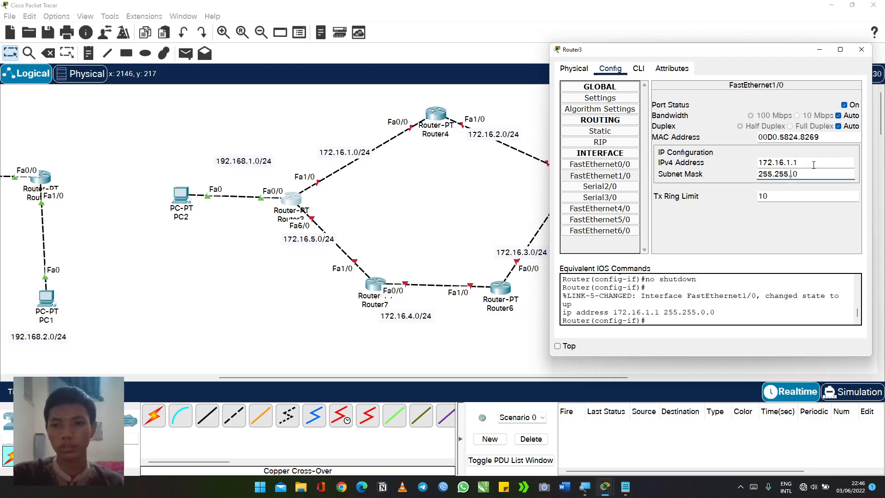
pyautogui.write('255.')
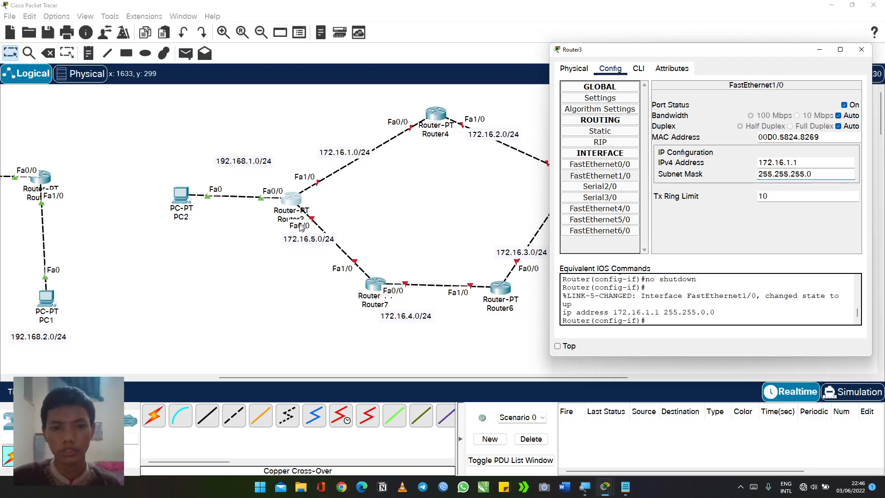
# Step: Turn on Router3's FastEthernet6/0 port, give it IPv4 address 172.16.5.1 with mask 255.255.255.0, and close the router's configuration
pyautogui.click(628, 230)
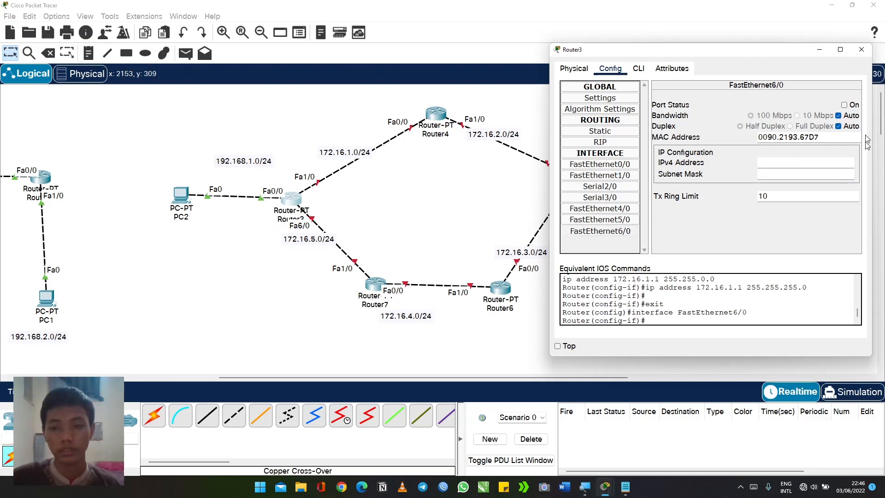
pyautogui.click(852, 105)
pyautogui.click(794, 161)
pyautogui.write('17')
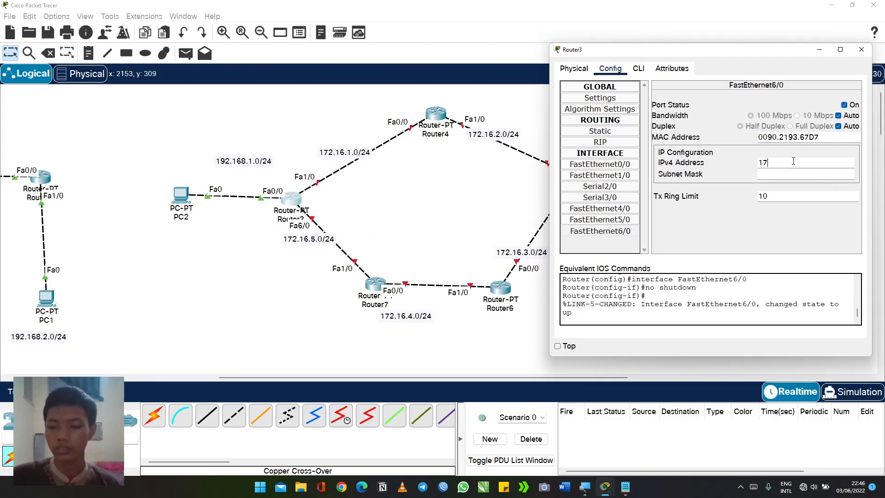
pyautogui.write('2.16.5.')
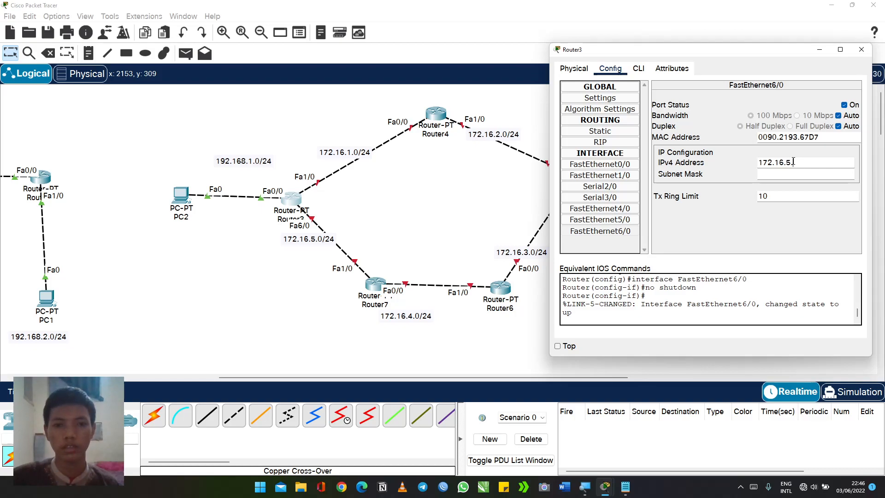
pyautogui.write('1')
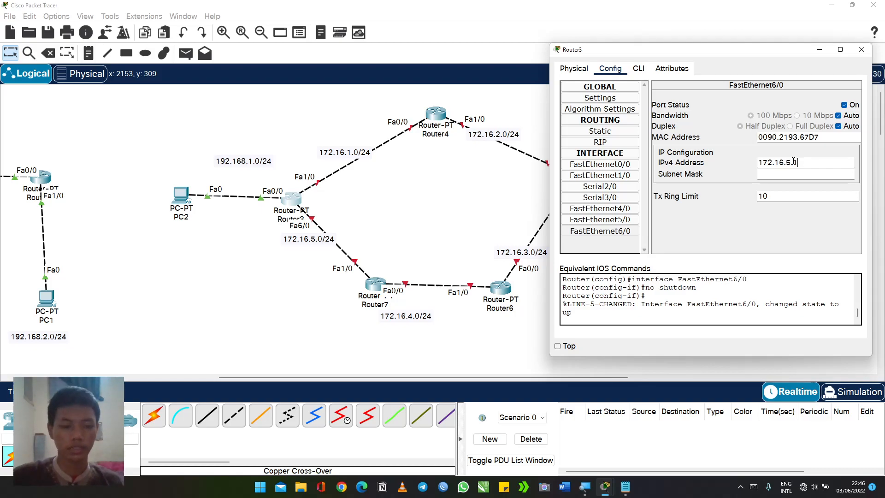
pyautogui.press('Tab')
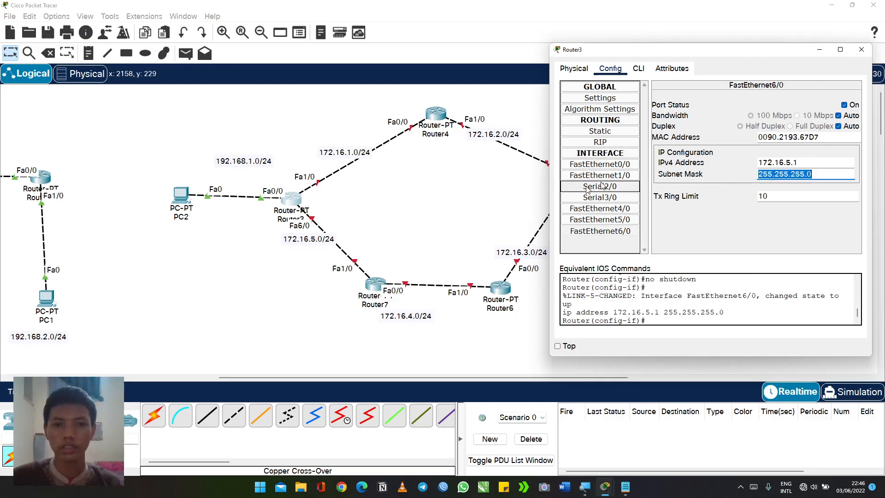
pyautogui.click(862, 48)
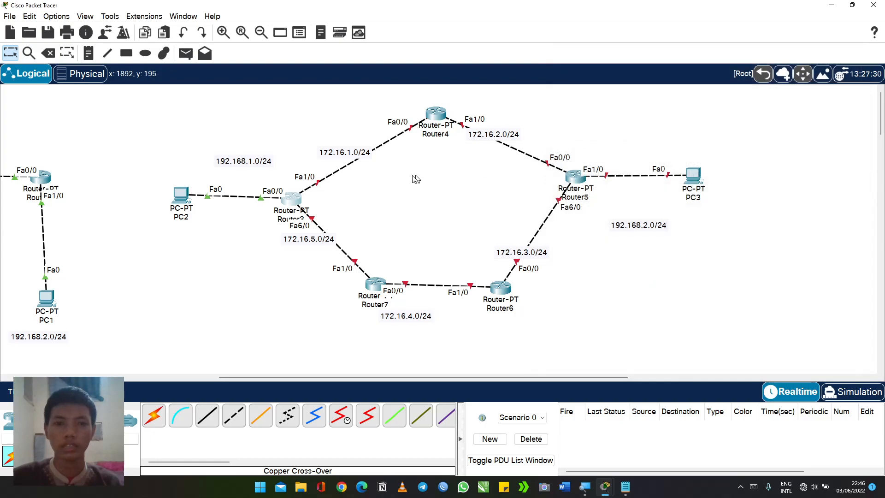
pyautogui.click(294, 206)
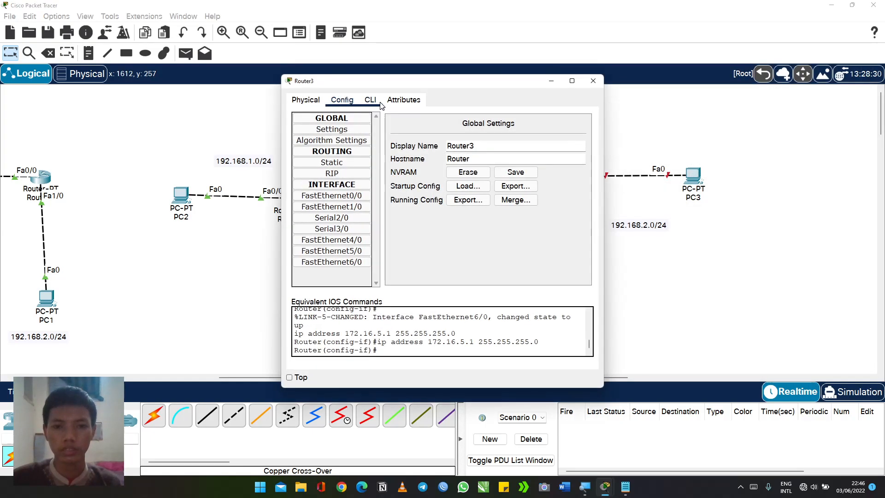
pyautogui.click(593, 80)
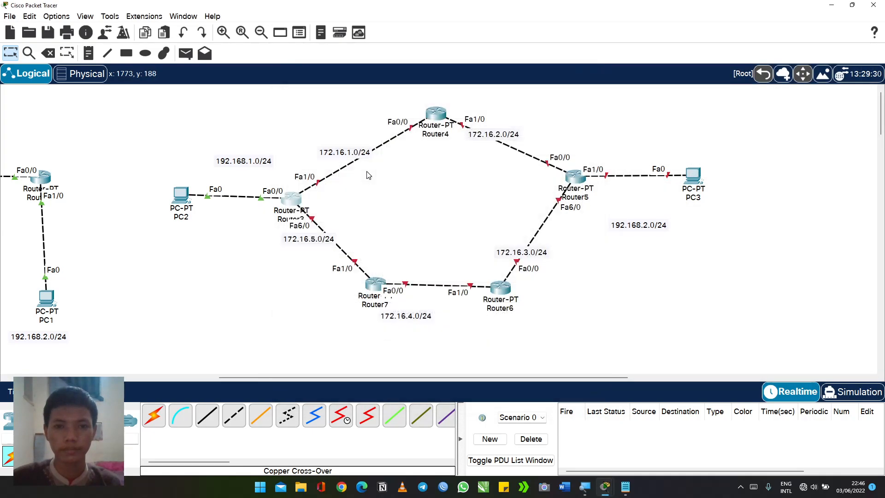
# Step: Turn on Router4's FastEthernet0/0 port and give it IPv4 address 172.16.1.2 with subnet mask 255.255.255.0
pyautogui.click(435, 114)
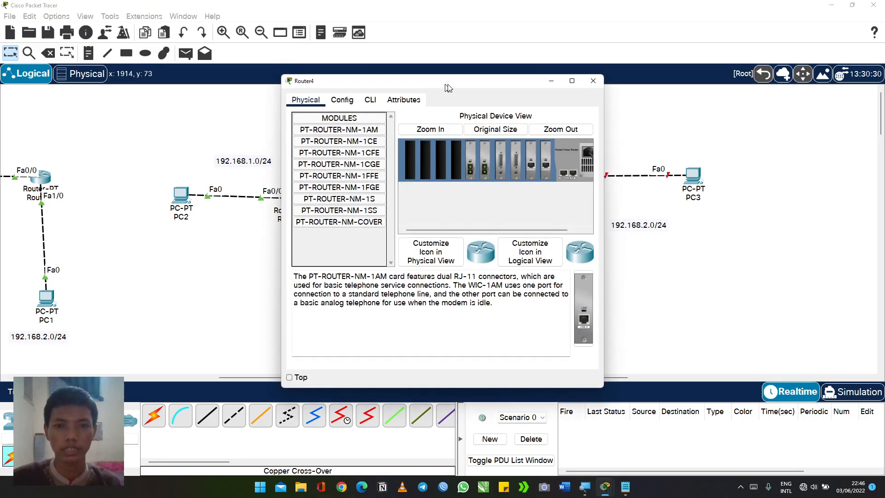
pyautogui.moveTo(448, 88); pyautogui.dragTo(737, 78)
pyautogui.click(631, 90)
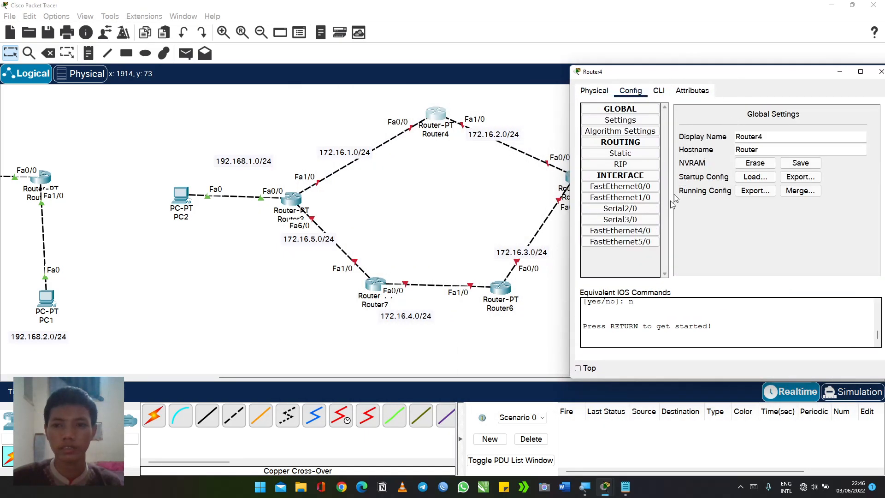
pyautogui.click(638, 188)
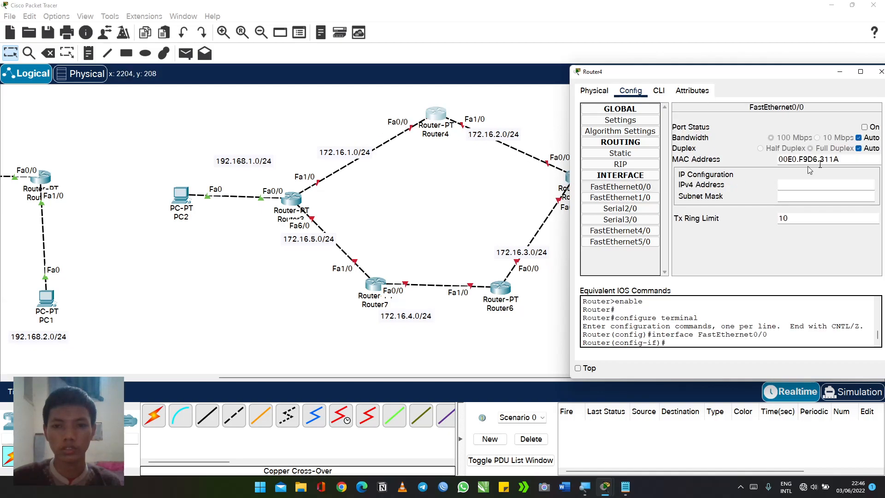
pyautogui.click(865, 127)
pyautogui.click(824, 184)
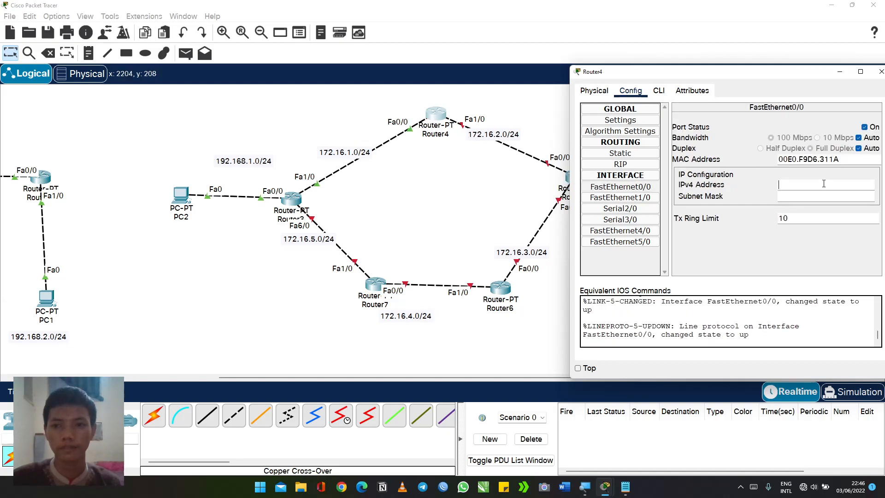
pyautogui.write('172.')
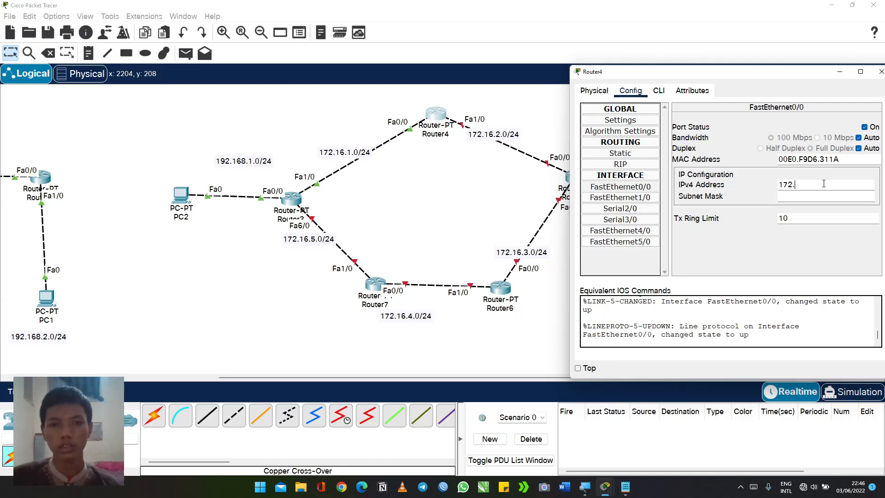
pyautogui.write('16.1.2')
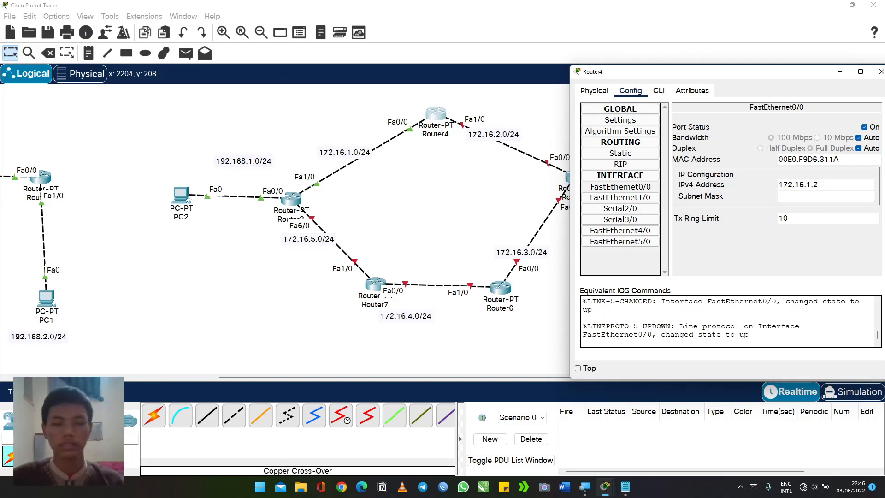
pyautogui.press('Tab')
pyautogui.press('Left')
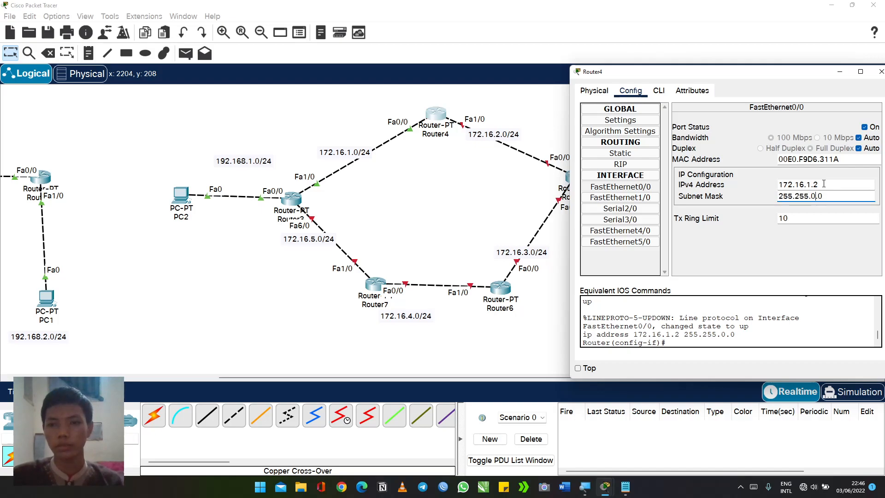
pyautogui.press('BackSpace')
pyautogui.write('255.')
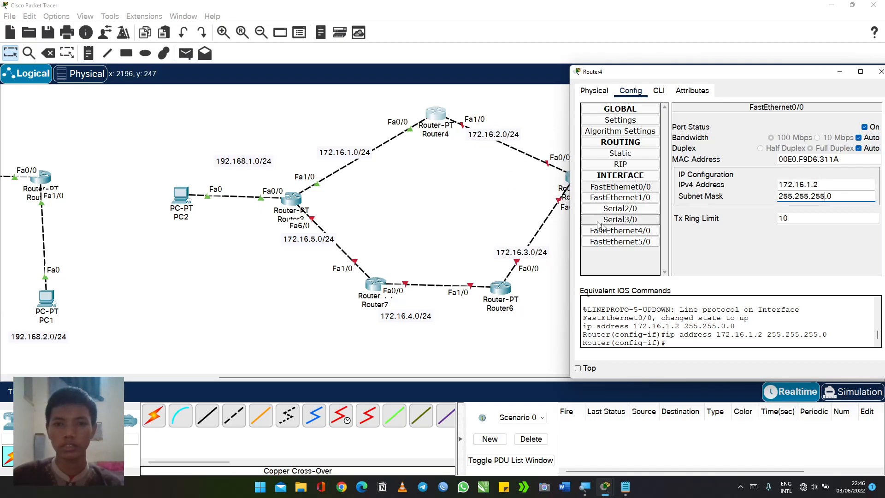
# Step: Turn on Router4's FastEthernet1/0 port, give it IPv4 address 172.16.2.1 with mask 255.255.255.0, and close the router's configuration
pyautogui.click(620, 198)
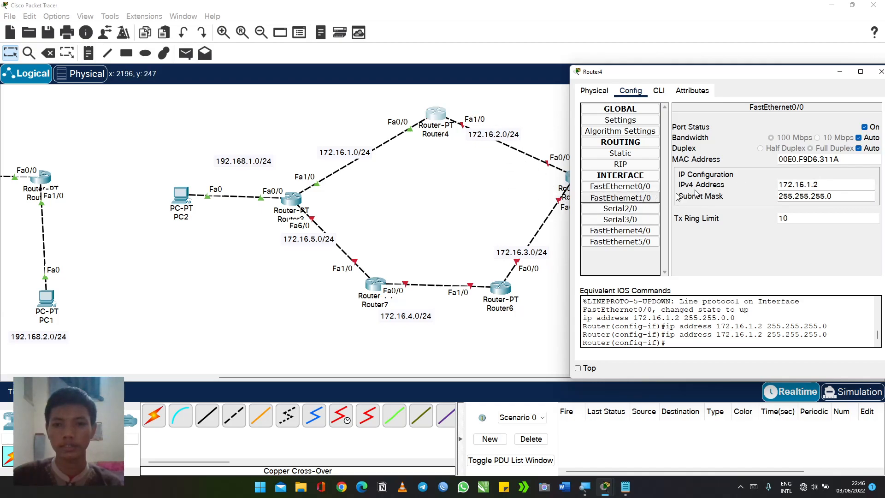
pyautogui.click(871, 129)
pyautogui.click(821, 183)
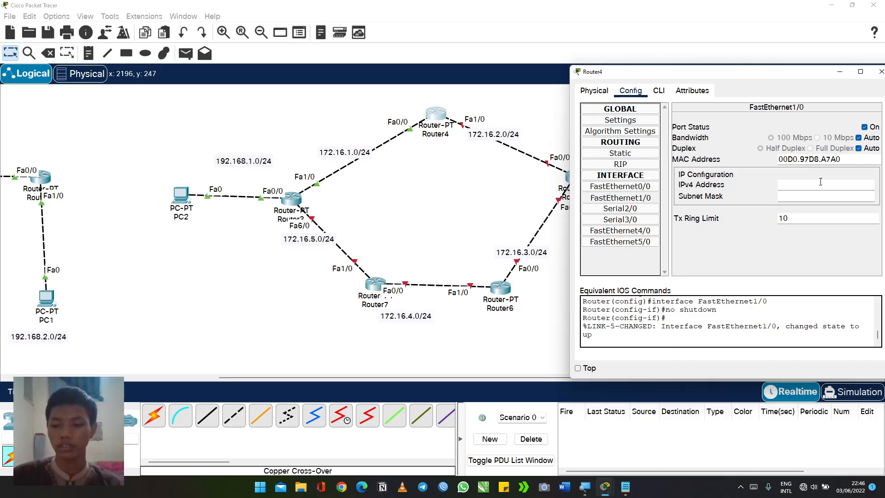
pyautogui.write('172.')
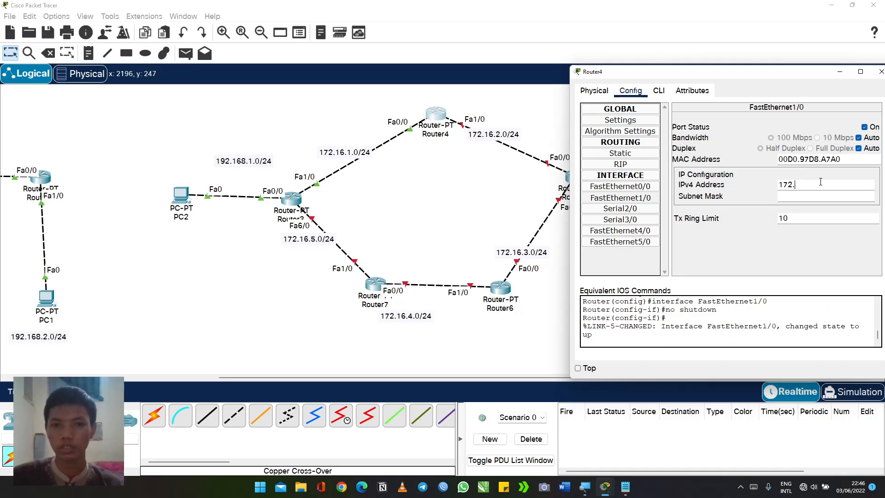
pyautogui.write('16.2.1')
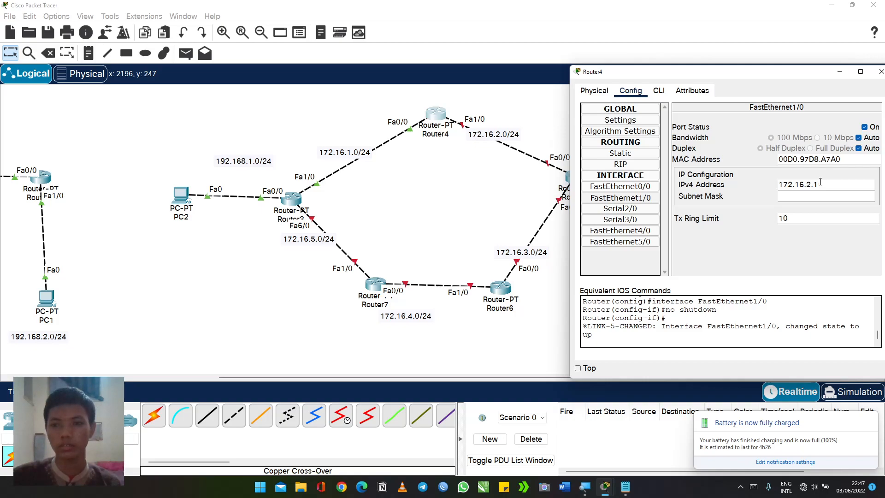
pyautogui.press('Tab')
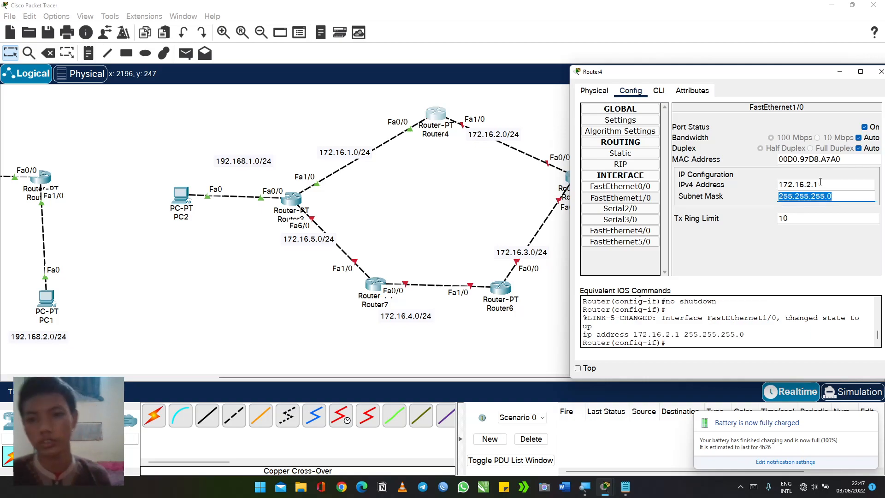
pyautogui.press('Return')
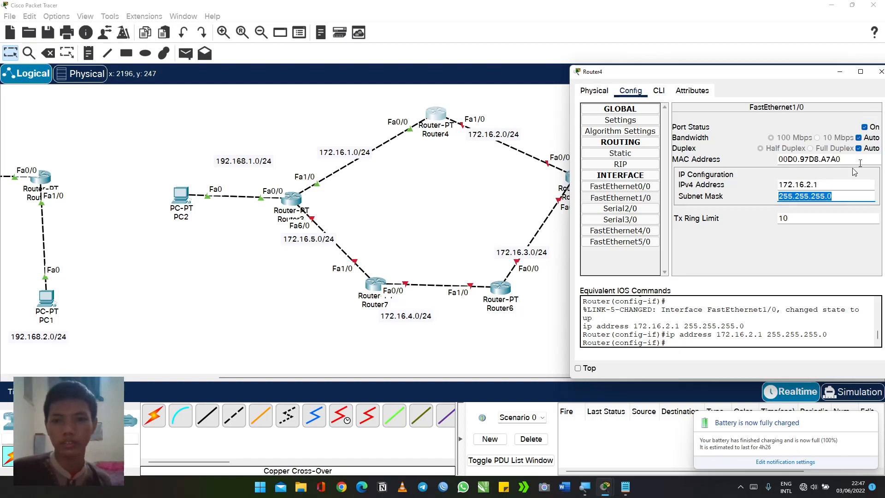
pyautogui.click(881, 71)
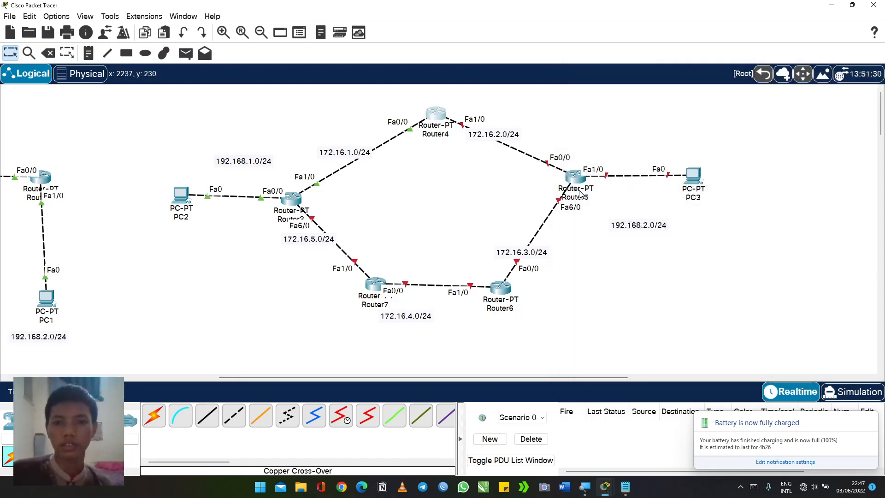
# Step: Turn on Router5's FastEthernet0/0 port and give it IPv4 address 172.16.2.2 with subnet mask 255.255.255.0
pyautogui.click(574, 178)
pyautogui.moveTo(520, 91); pyautogui.dragTo(308, 84)
pyautogui.click(141, 100)
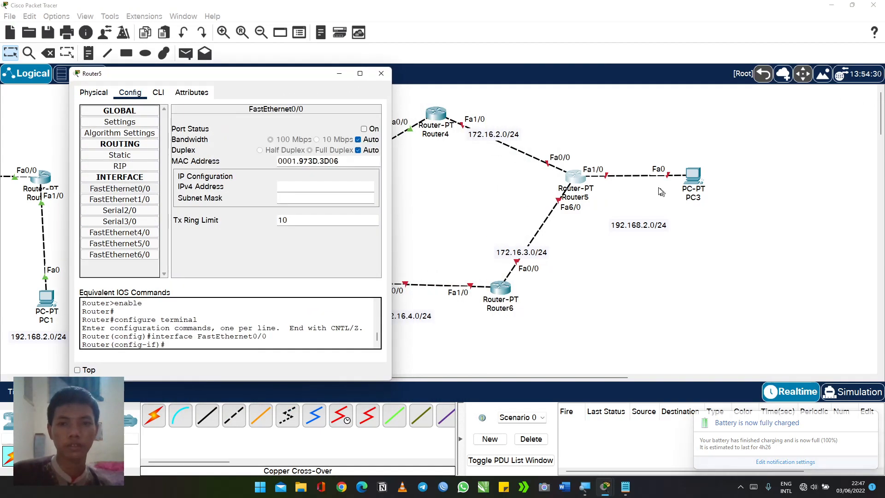
pyautogui.click(364, 129)
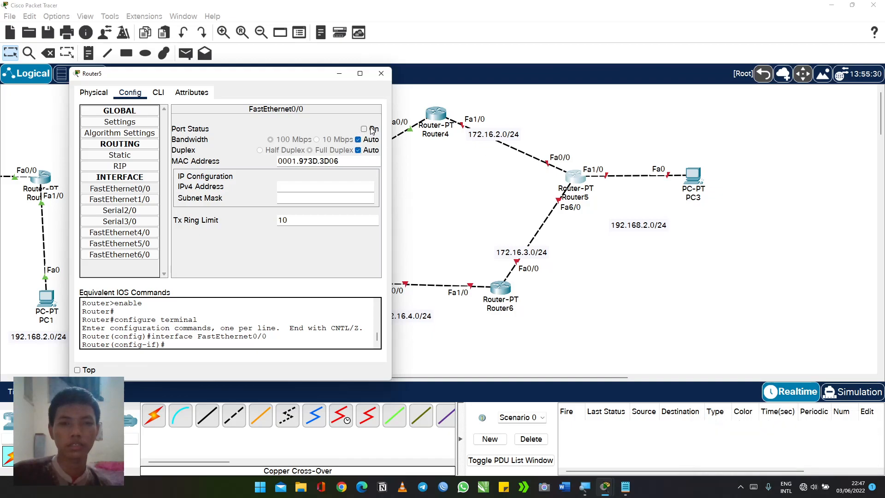
pyautogui.click(321, 188)
pyautogui.write('1')
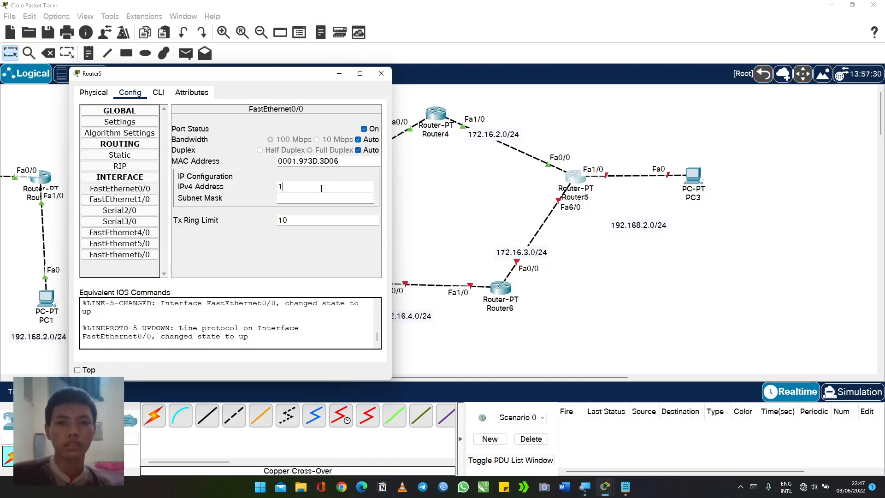
pyautogui.write('9')
pyautogui.write('16.2.2')
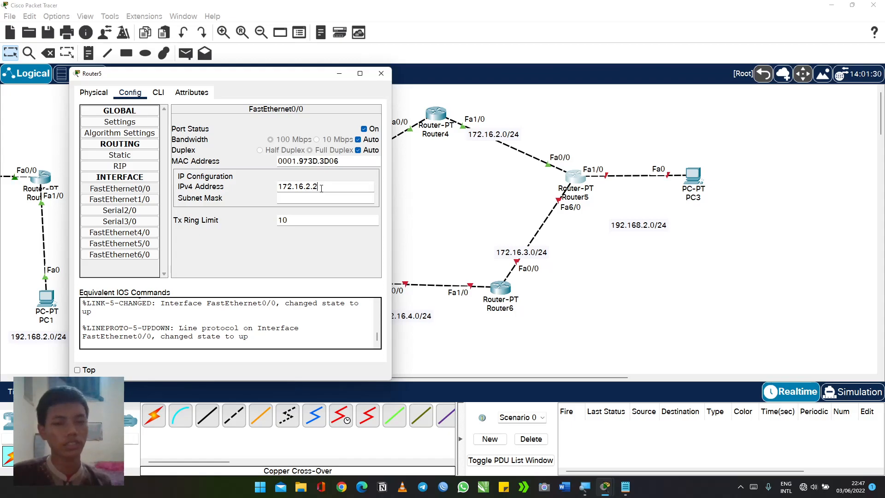
pyautogui.press('Tab')
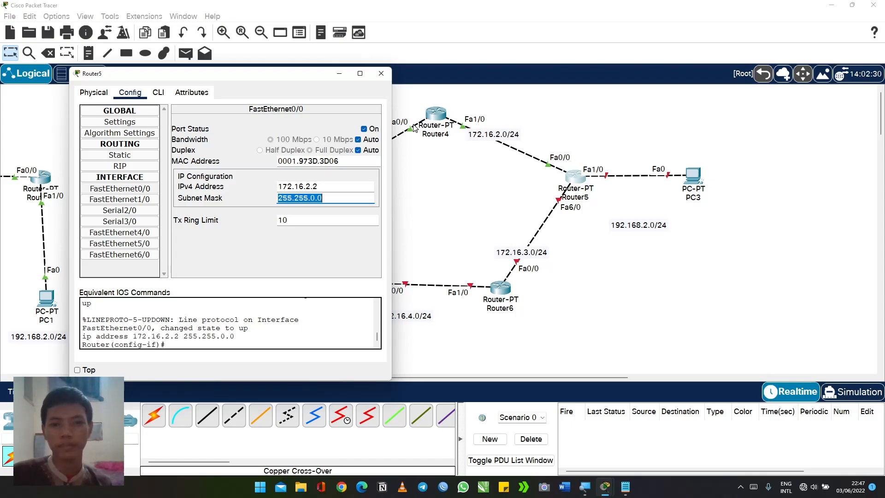
pyautogui.press('Right')
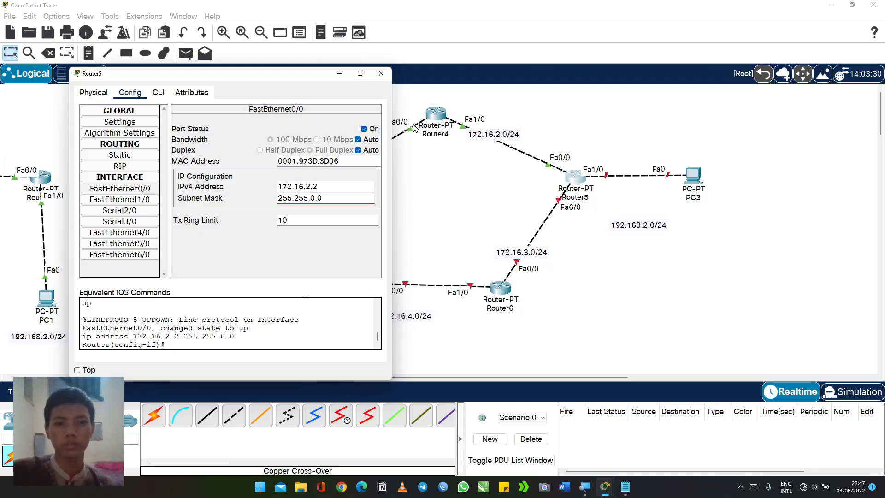
pyautogui.press('BackSpace')
pyautogui.press('BackSpace')
pyautogui.press('Left')
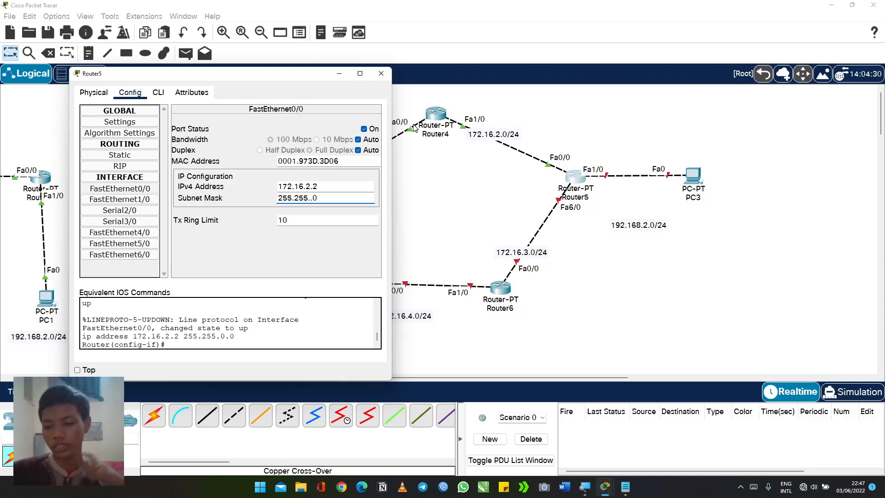
pyautogui.write('255')
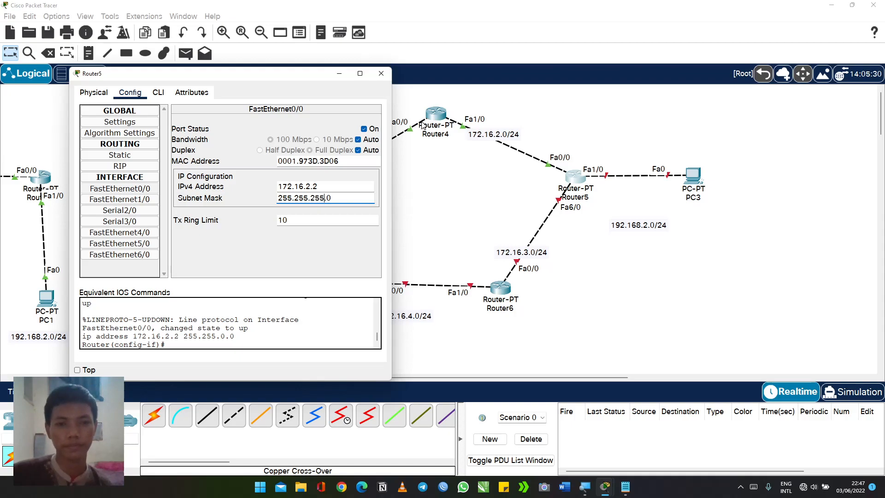
pyautogui.press('Return')
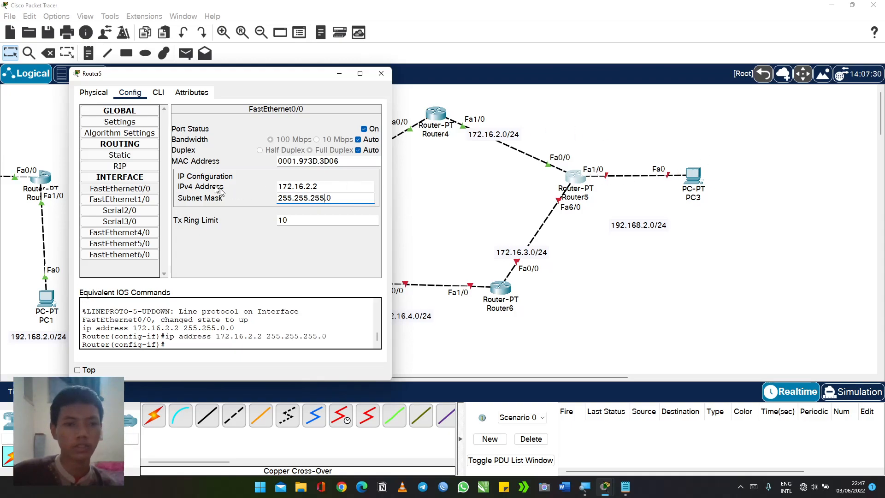
# Step: Turn on Router5's FastEthernet1/0 port and give it IPv4 address 192.168.2.1 with subnet mask 255.255.255.0
pyautogui.click(137, 199)
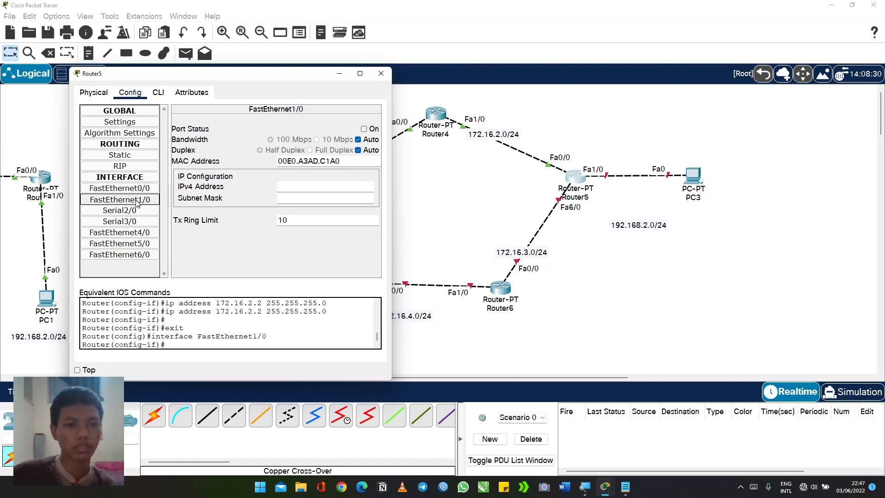
pyautogui.click(364, 129)
pyautogui.click(313, 184)
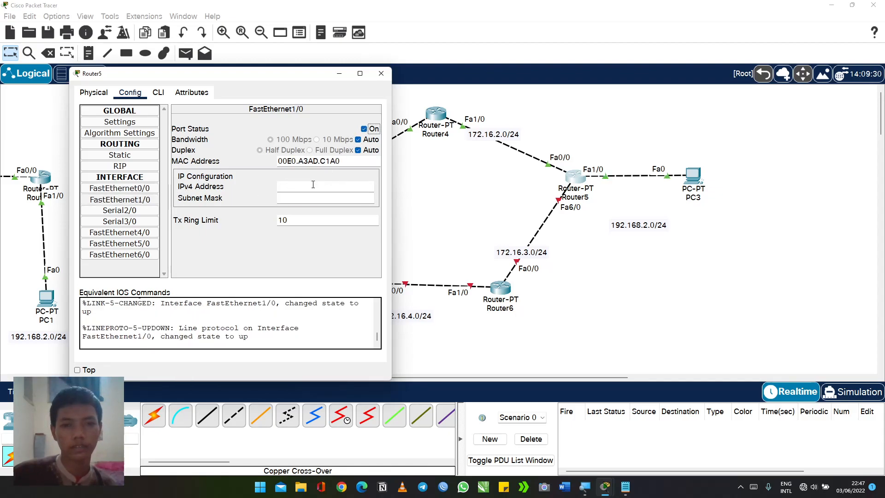
pyautogui.write('192.168.2.1')
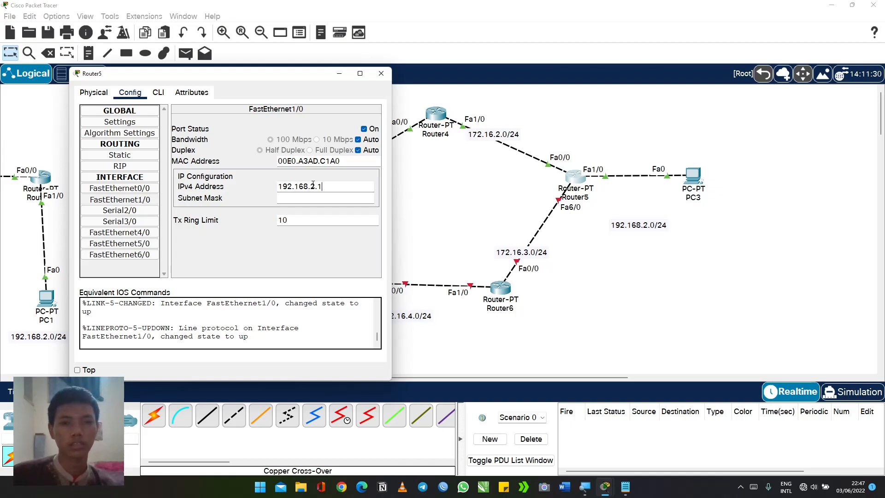
pyautogui.press('Tab')
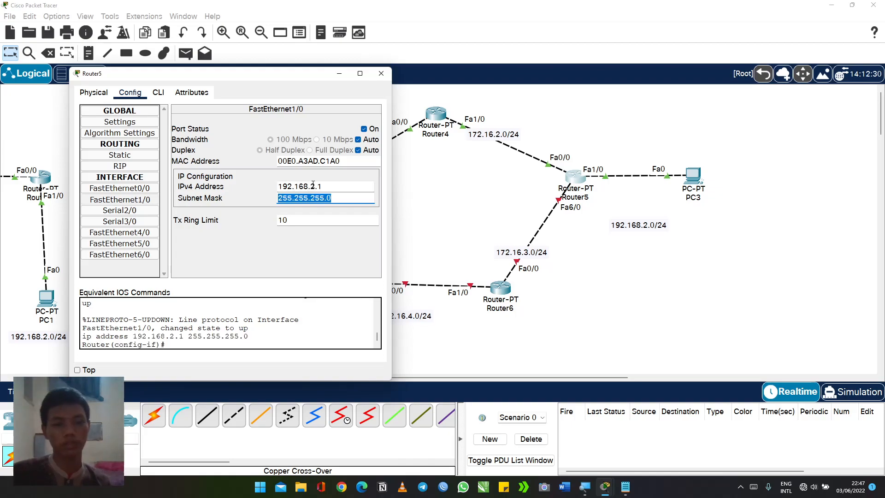
pyautogui.press('Return')
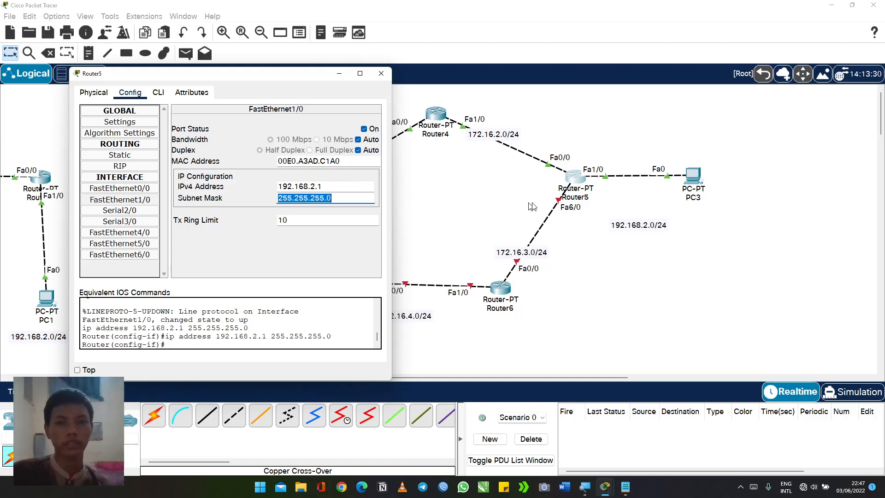
# Step: Turn on Router5's FastEthernet6/0 port, give it IPv4 address 172.16.3.2 with mask 255.255.255.0, and close the router's configuration
pyautogui.click(142, 255)
pyautogui.click(364, 129)
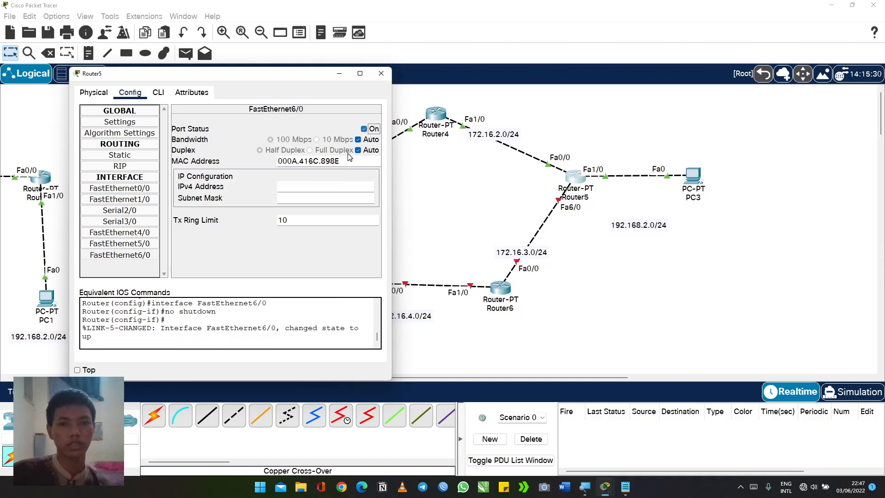
pyautogui.click(315, 191)
pyautogui.write('17')
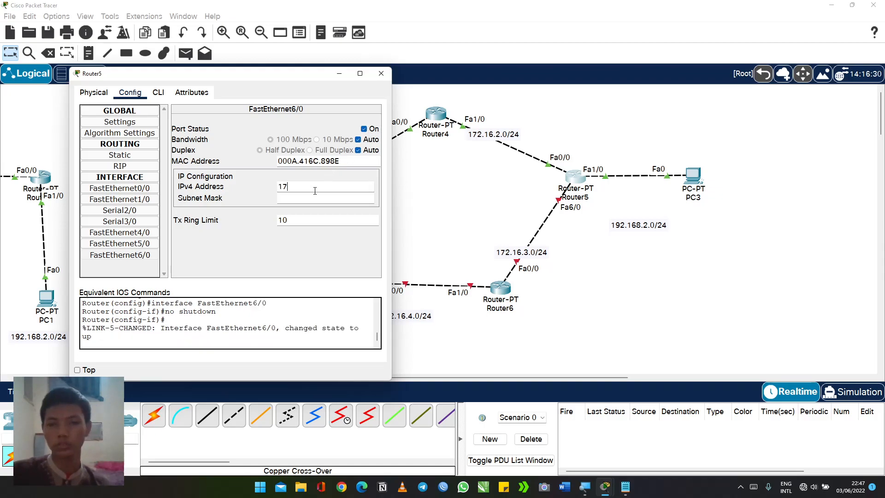
pyautogui.write('2.16')
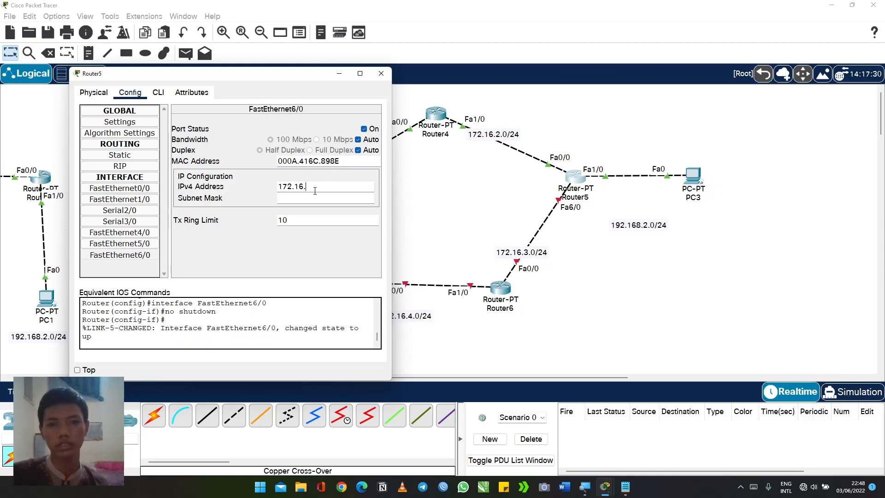
pyautogui.write('.3.2')
pyautogui.press('Tab')
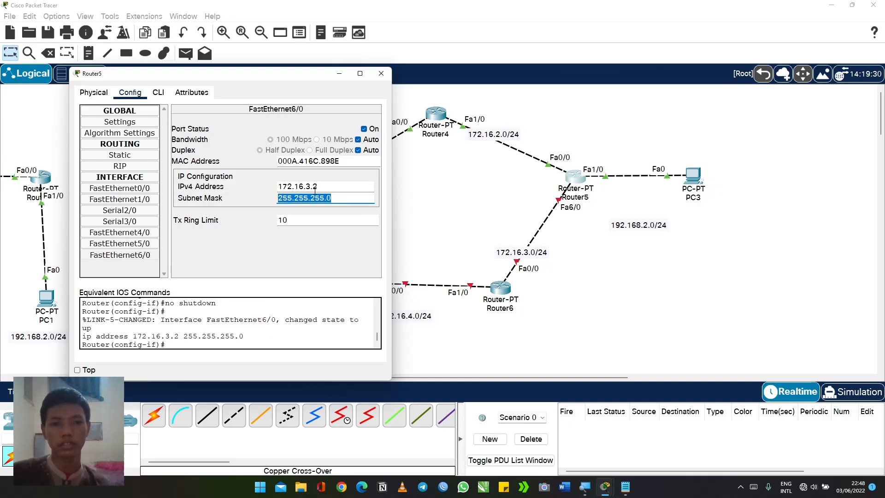
pyautogui.press('Return')
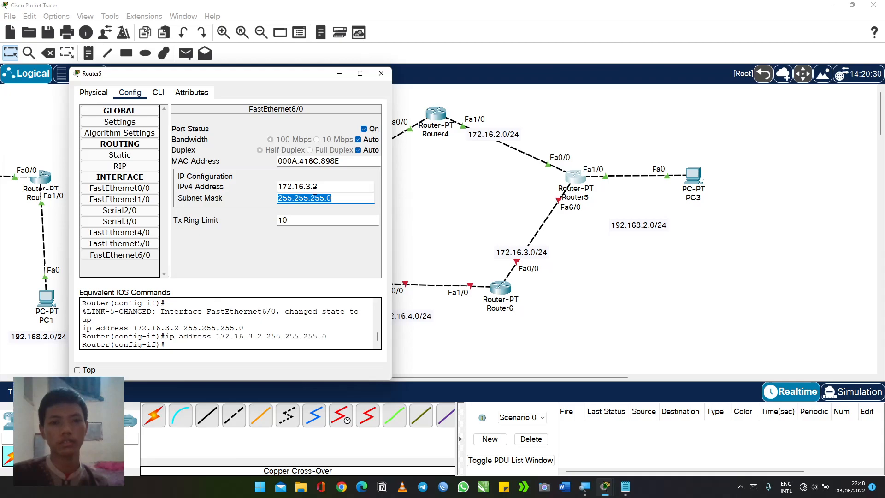
pyautogui.click(381, 74)
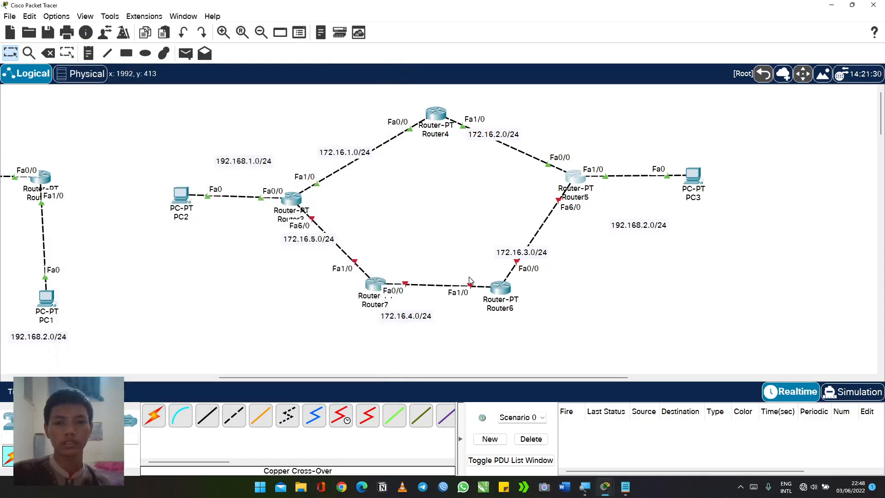
# Step: Turn on Router6's FastEthernet0/0 port and give it IPv4 address 172.16.3.1 with subnet mask 255.255.255.0
pyautogui.click(501, 291)
pyautogui.moveTo(385, 84); pyautogui.dragTo(132, 63)
pyautogui.click(88, 77)
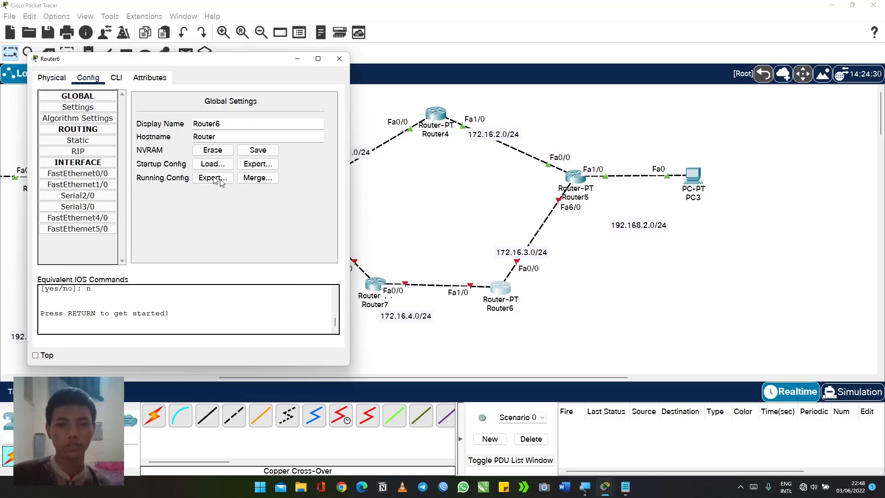
pyautogui.click(77, 174)
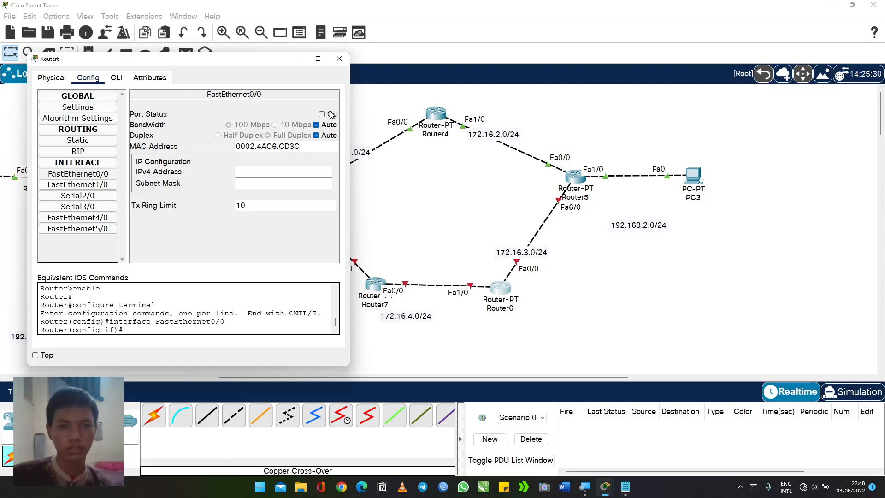
pyautogui.click(331, 113)
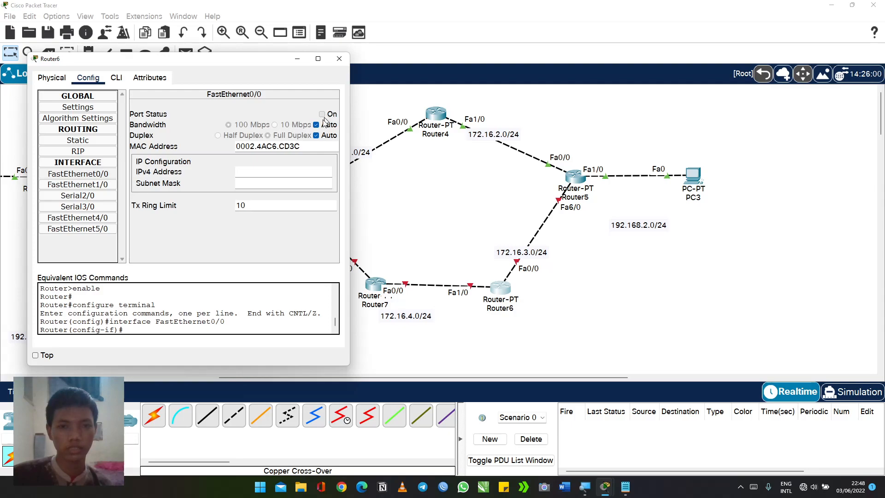
pyautogui.click(272, 169)
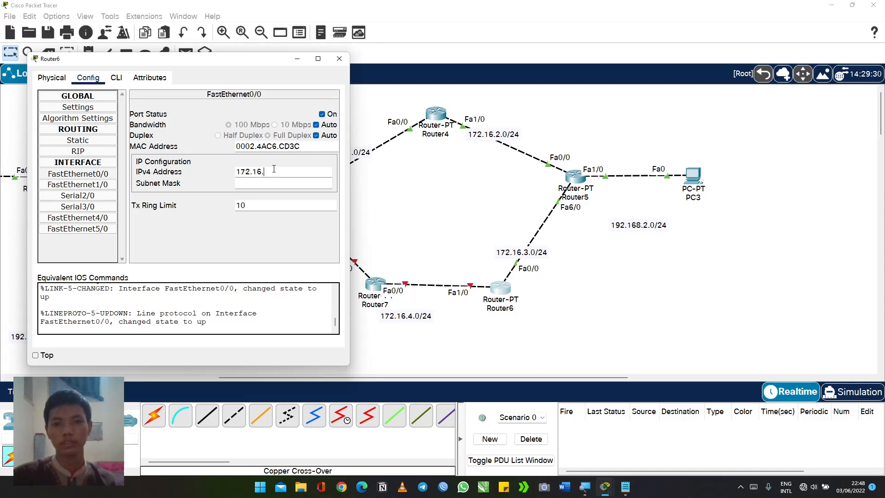
pyautogui.press('Tab')
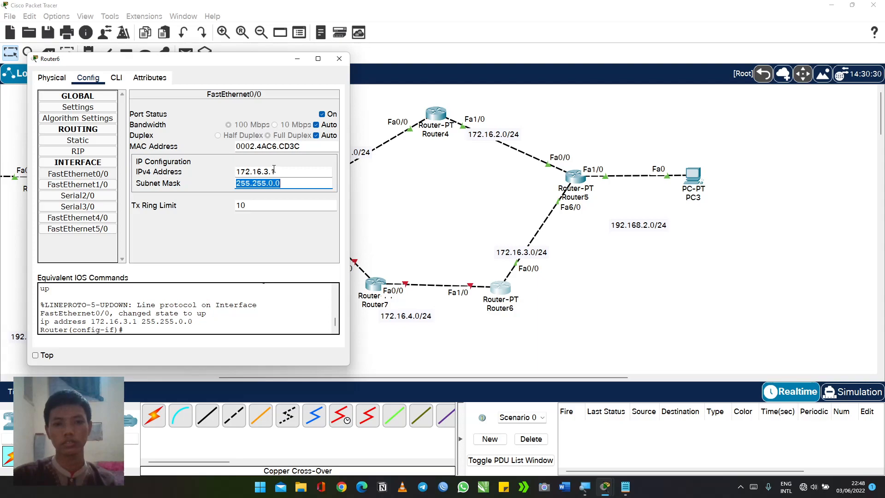
pyautogui.press('Right')
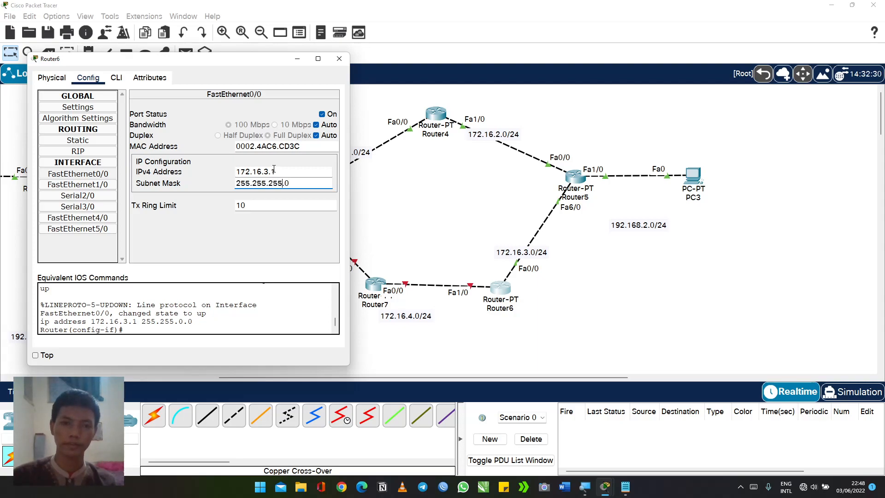
pyautogui.press('Return')
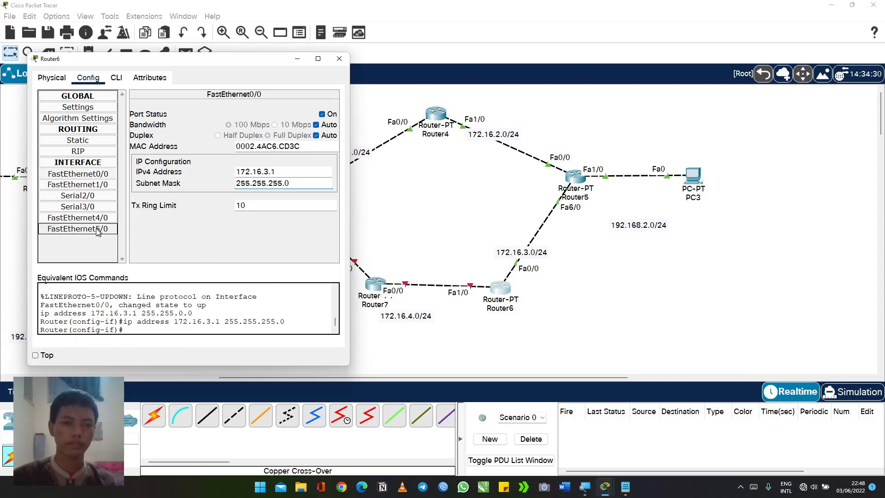
# Step: Turn on Router6's FastEthernet1/0 port, give it IPv4 address 172.16.4.2 with mask 255.255.255.0, and close the router's configuration
pyautogui.click(78, 185)
pyautogui.click(322, 114)
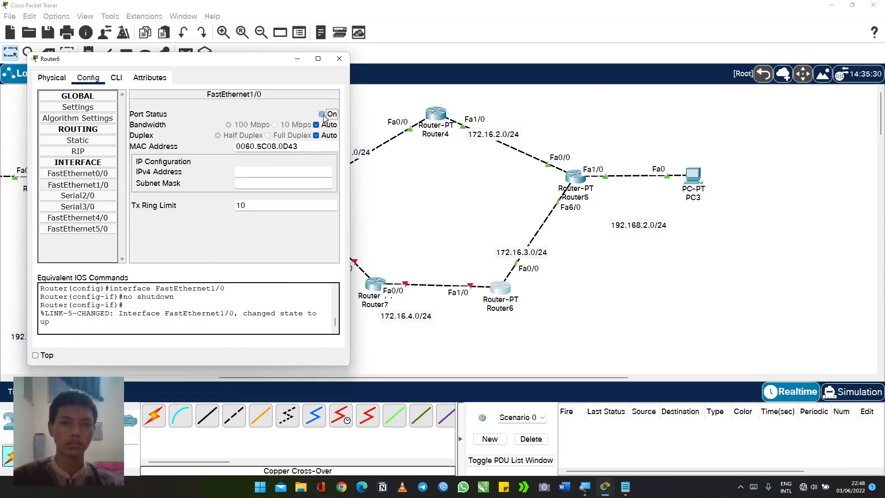
pyautogui.click(291, 168)
pyautogui.write('172.16.4.2')
pyautogui.press('Tab')
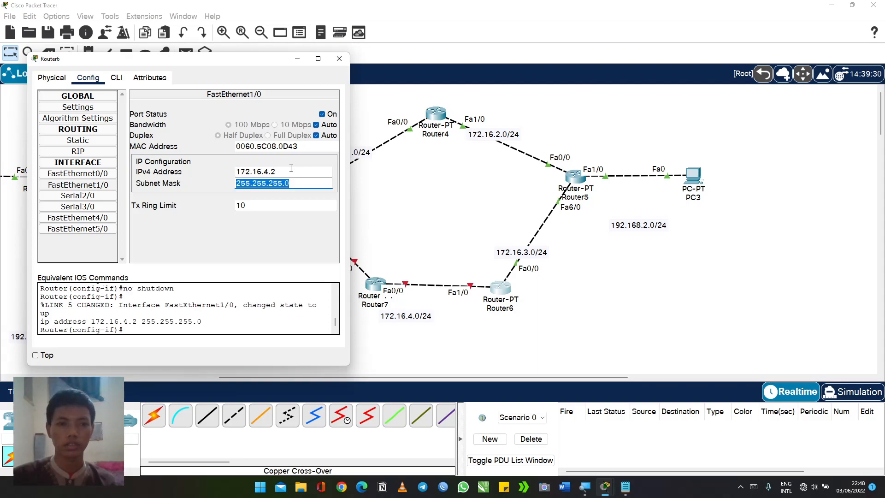
pyautogui.press('Return')
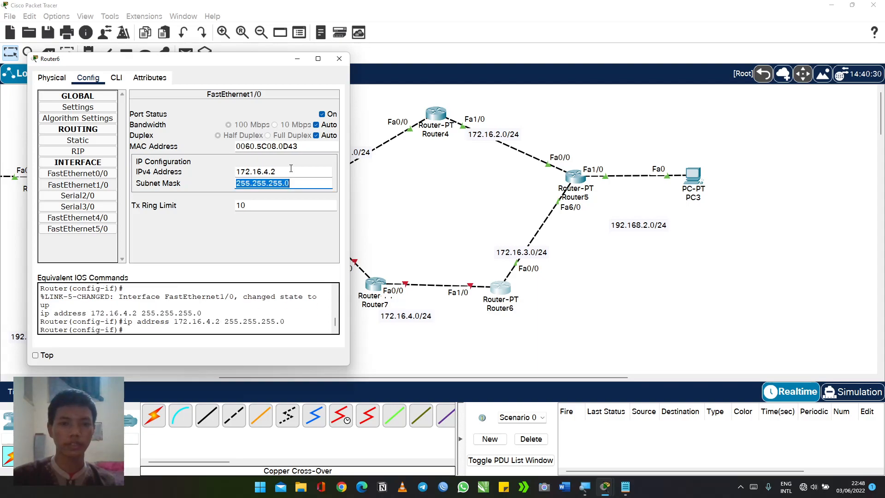
pyautogui.click(339, 59)
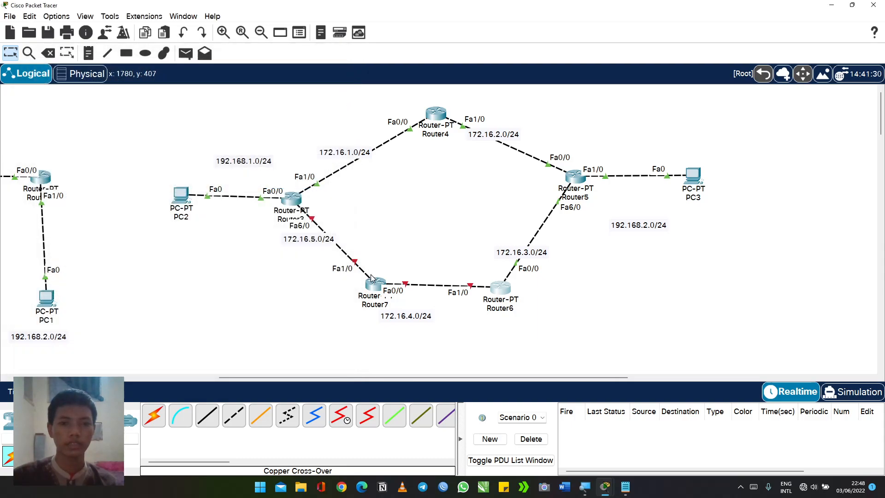
# Step: Turn on Router7's FastEthernet0/0 port and give it IPv4 address 172.16.4.1 with subnet mask 255.255.255.0
pyautogui.click(375, 287)
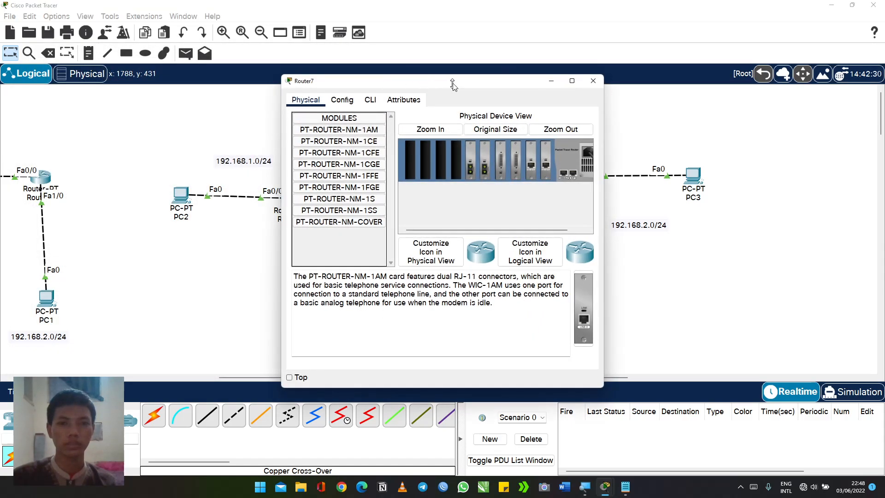
pyautogui.moveTo(455, 83); pyautogui.dragTo(715, 79)
pyautogui.click(599, 93)
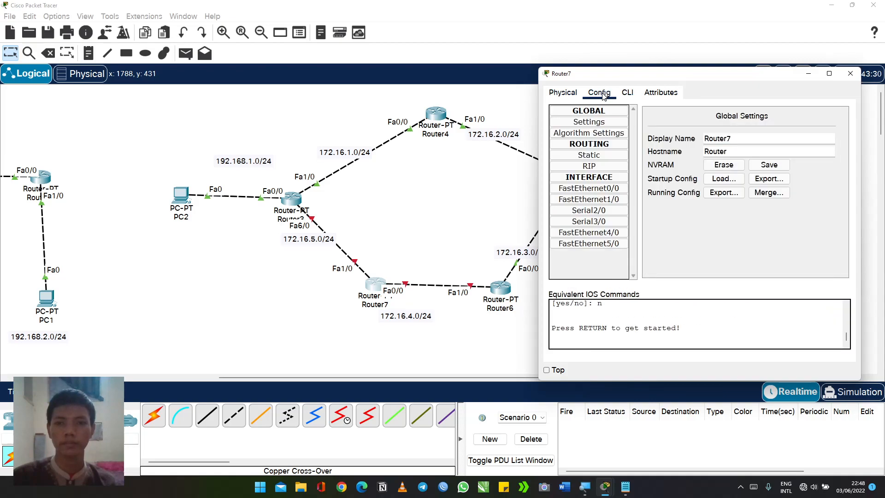
pyautogui.click(605, 189)
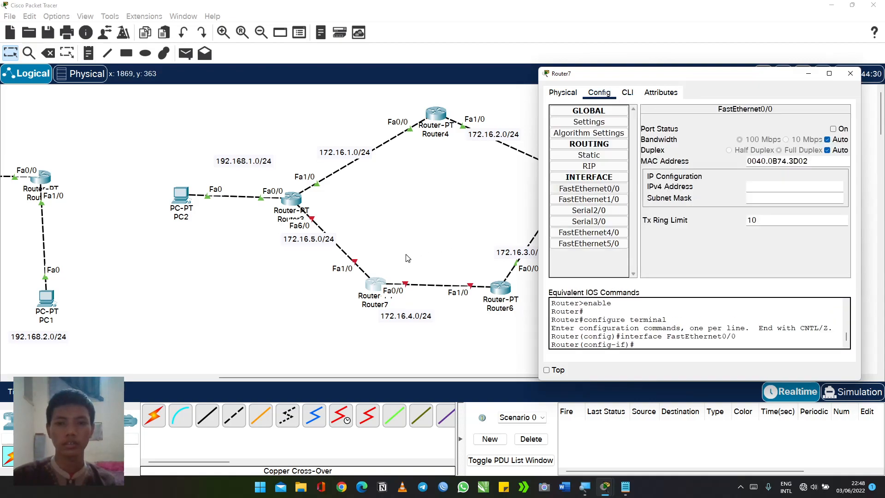
pyautogui.click(833, 129)
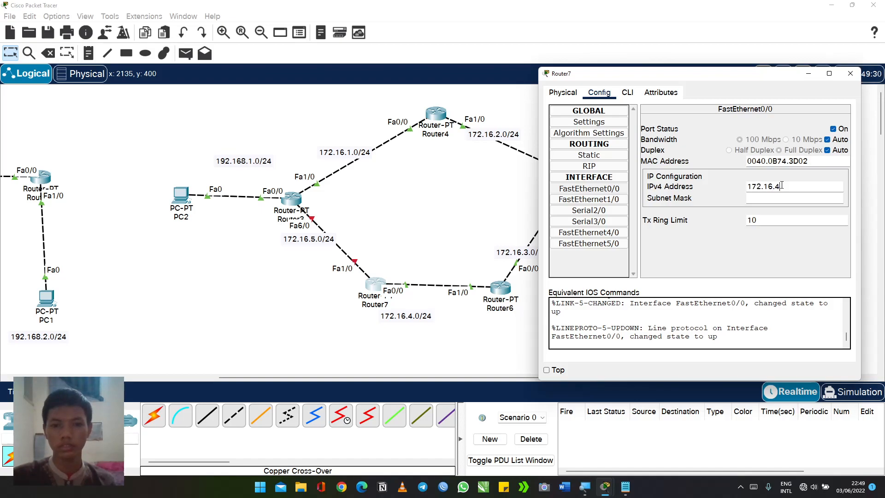
pyautogui.press('Tab')
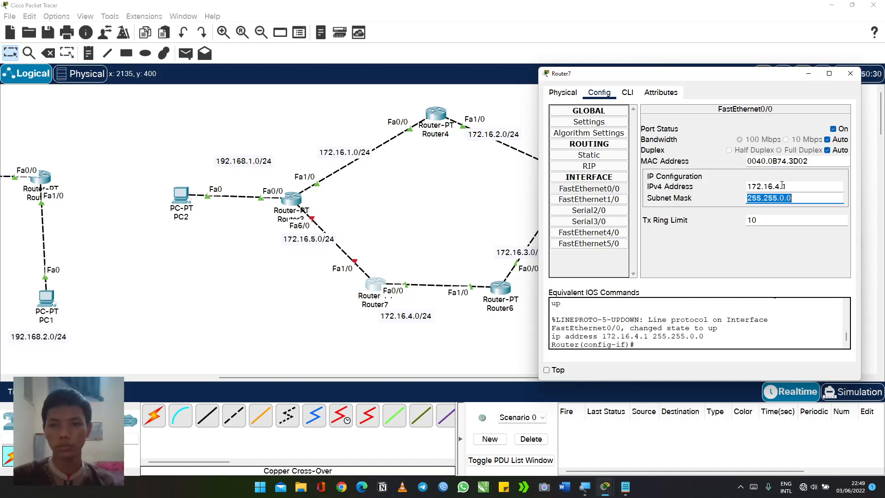
pyautogui.press('Right')
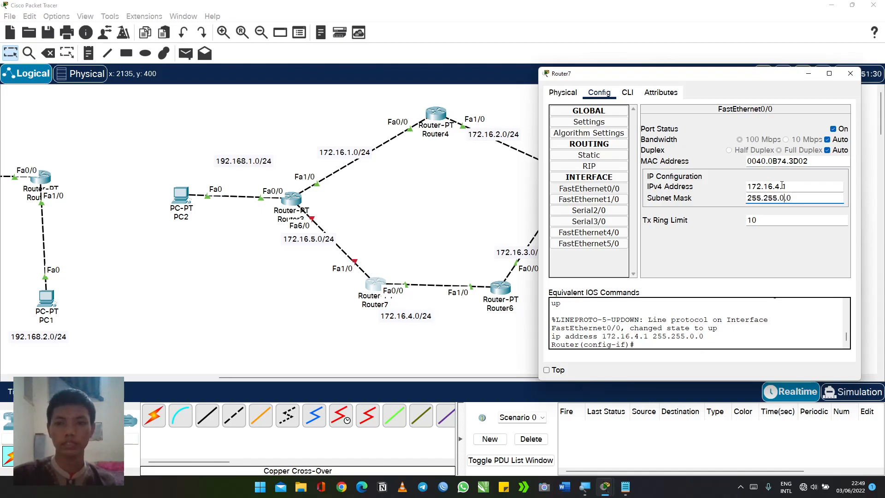
pyautogui.press('BackSpace')
pyautogui.press('BackSpace')
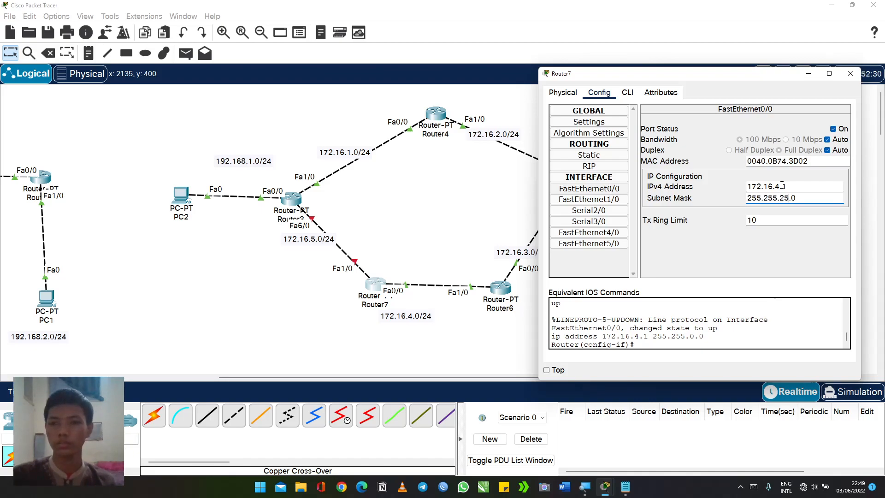
pyautogui.press('Return')
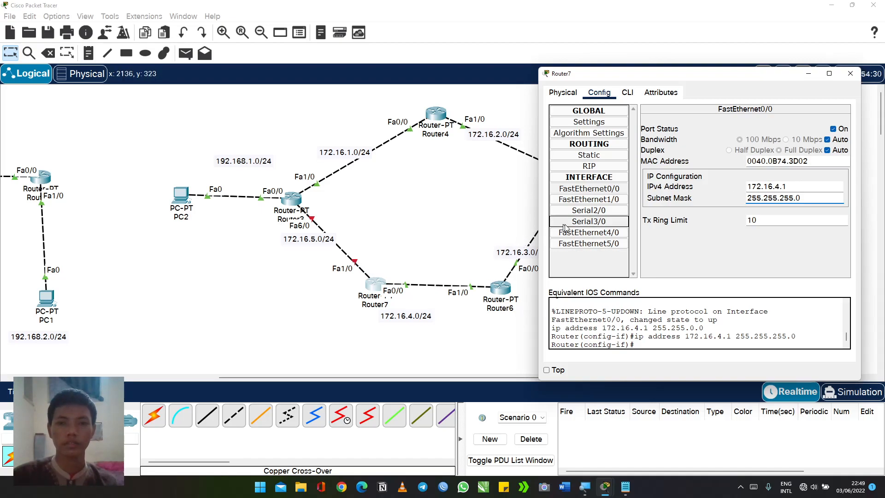
# Step: Turn on Router7's FastEthernet1/0 port, give it IPv4 address 172.16.5.2 with mask 255.255.255.0, and close the router's configuration
pyautogui.click(589, 199)
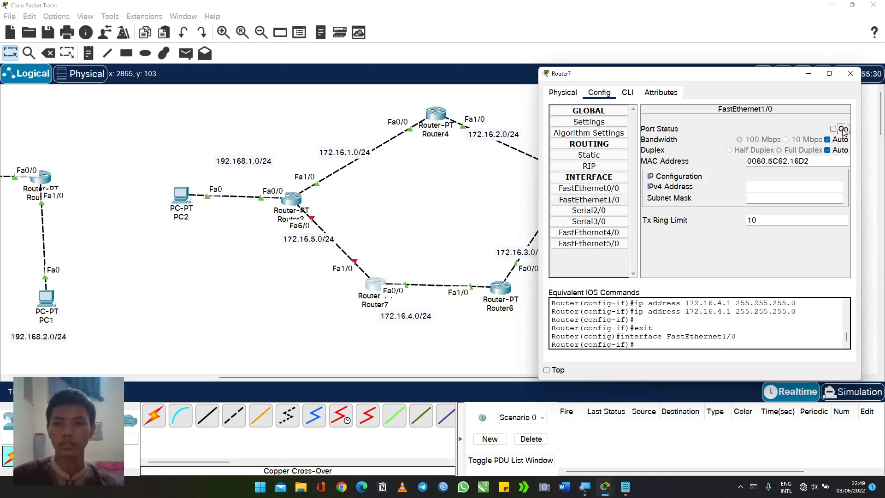
pyautogui.click(843, 130)
pyautogui.click(771, 186)
pyautogui.write('1')
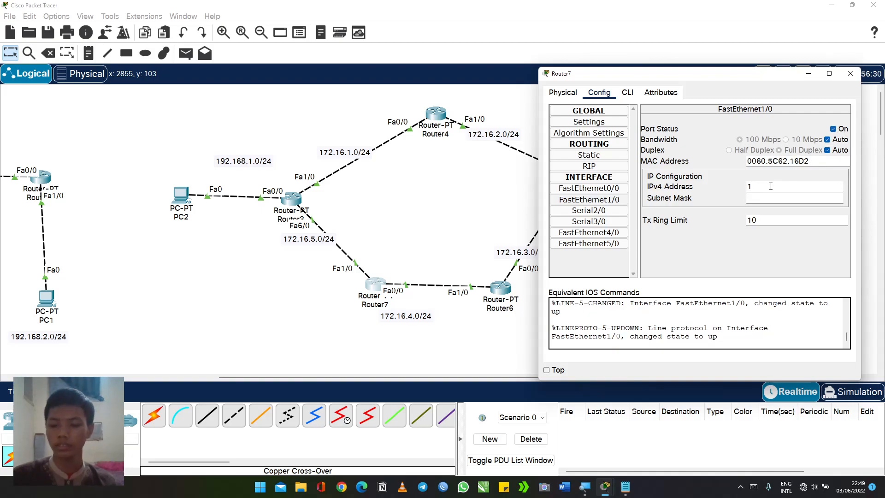
pyautogui.write('72.16.5.2')
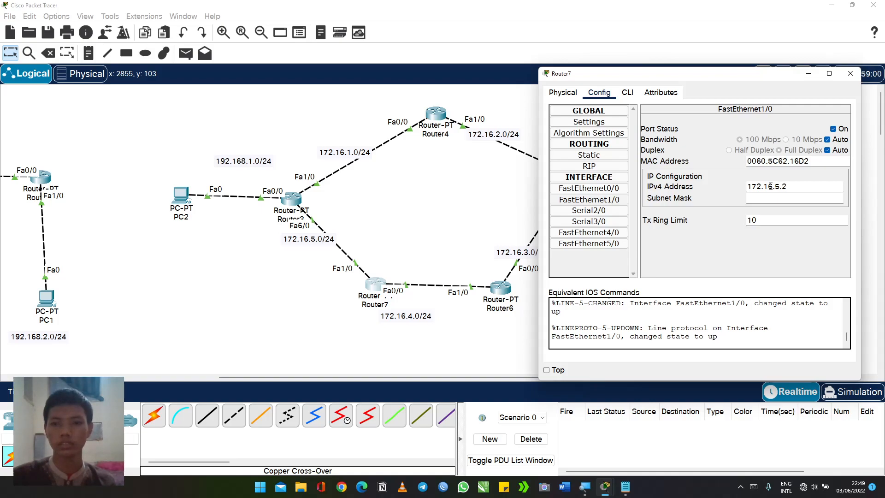
pyautogui.press('Tab')
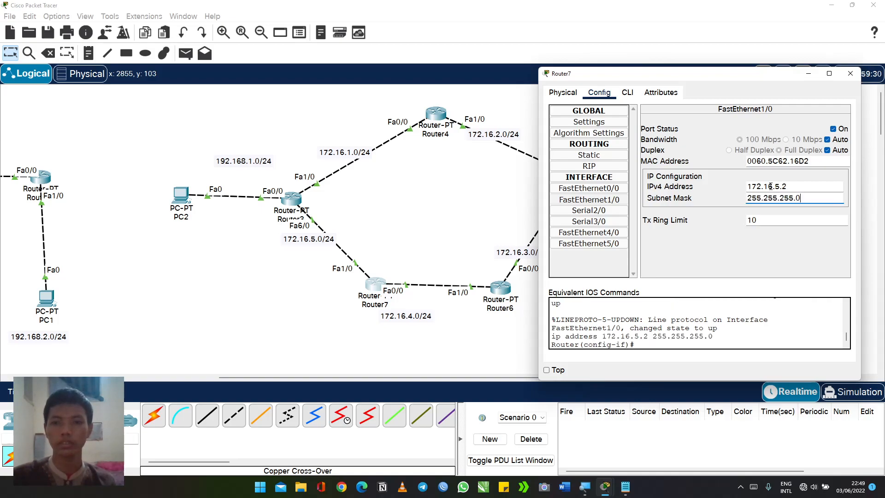
pyautogui.press('Return')
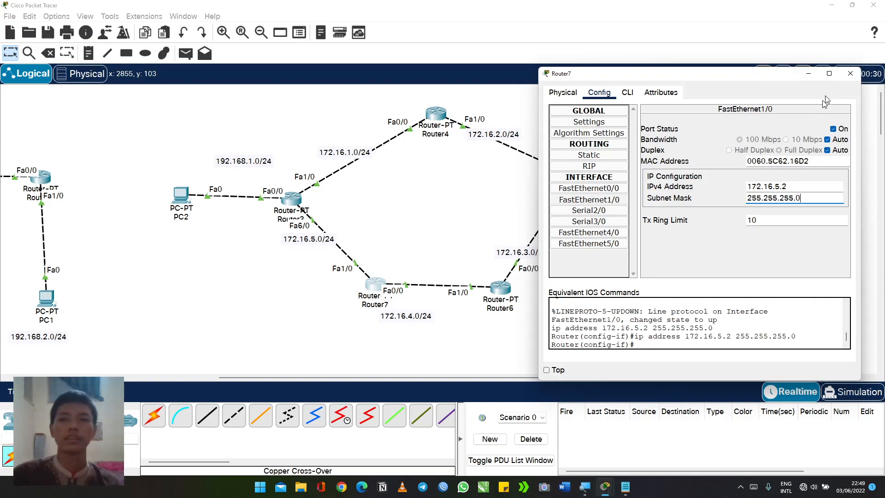
pyautogui.click(851, 73)
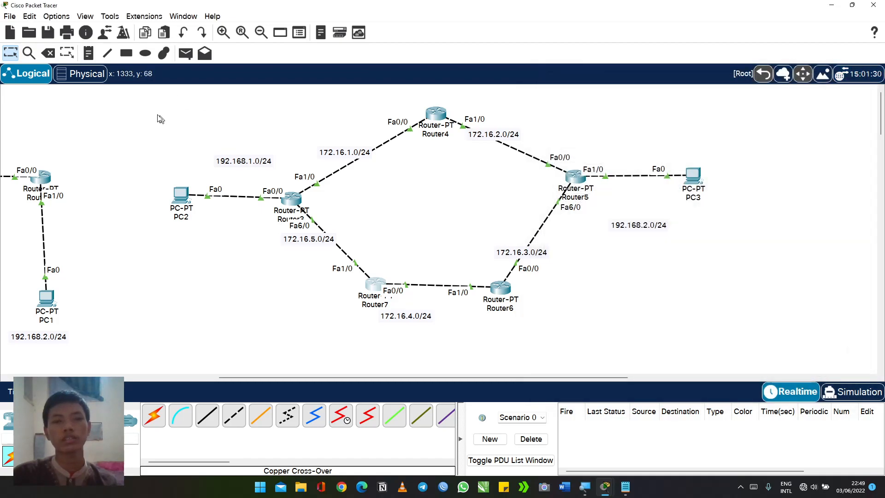
pyautogui.moveTo(152, 105); pyautogui.dragTo(749, 307)
pyautogui.click(792, 259)
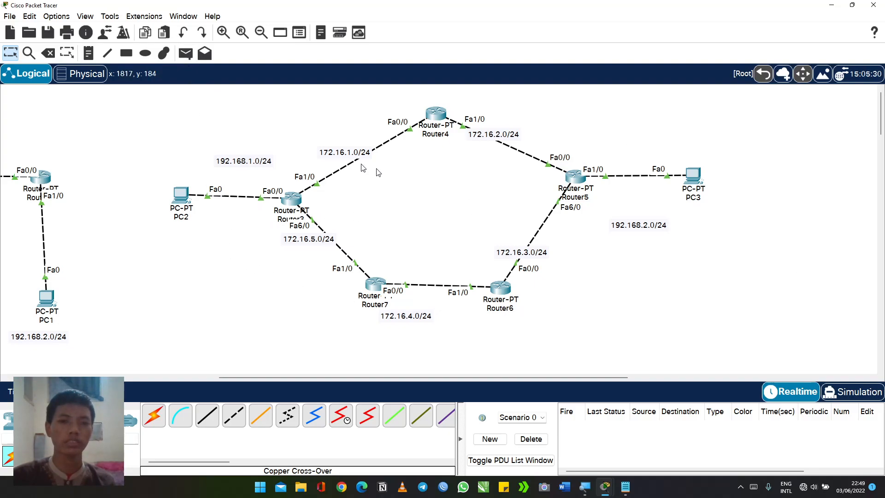
# Step: Test connectivity with simple PDUs from PC2 to Router3 and from Router3 to Router4, firing the second one again
pyautogui.click(186, 53)
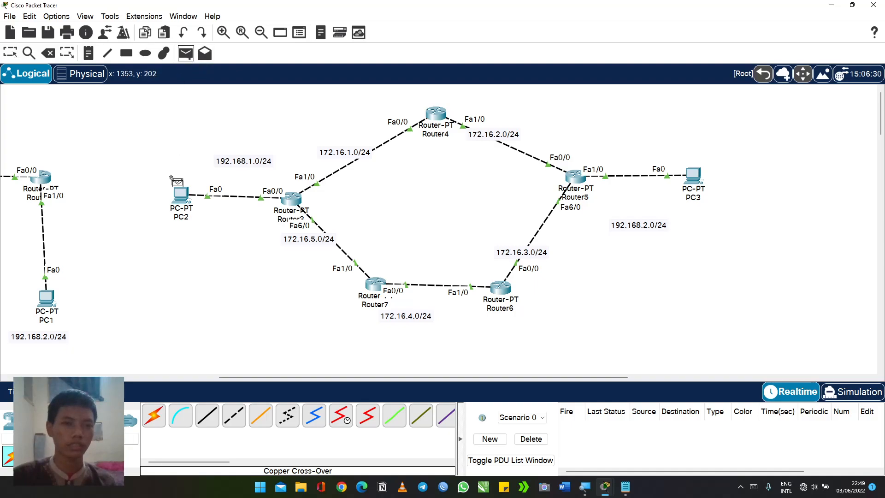
pyautogui.click(187, 195)
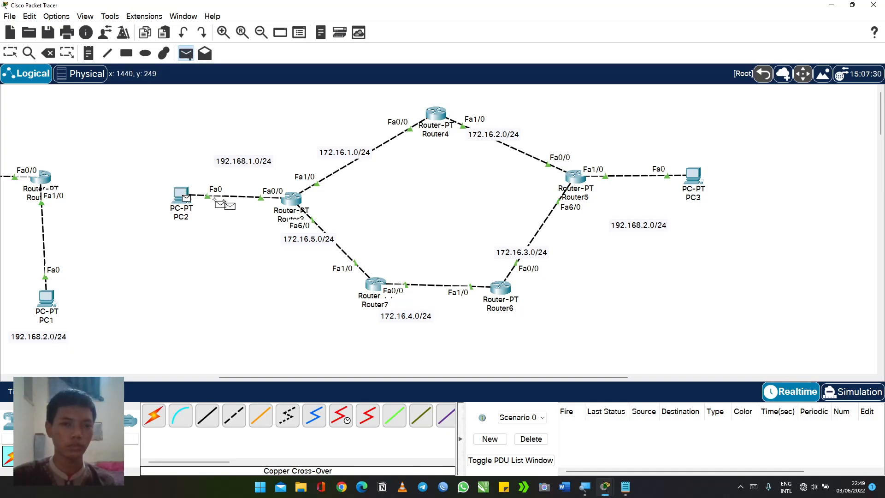
pyautogui.click(298, 201)
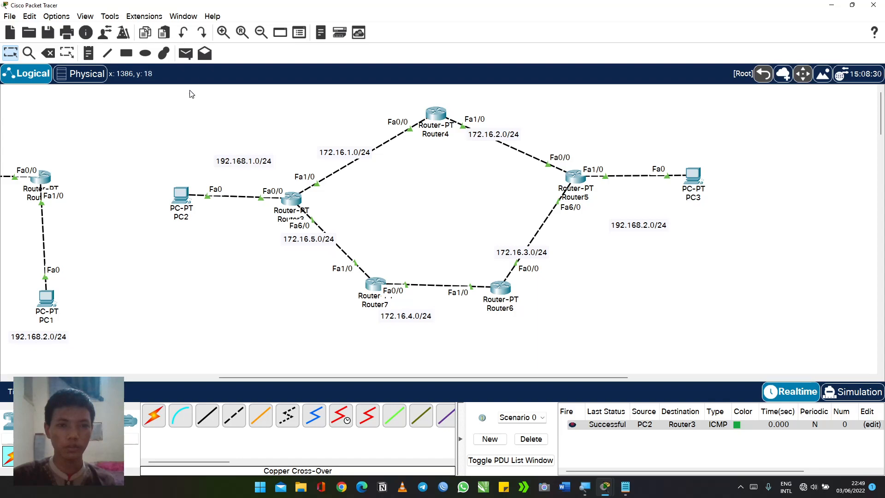
pyautogui.click(186, 53)
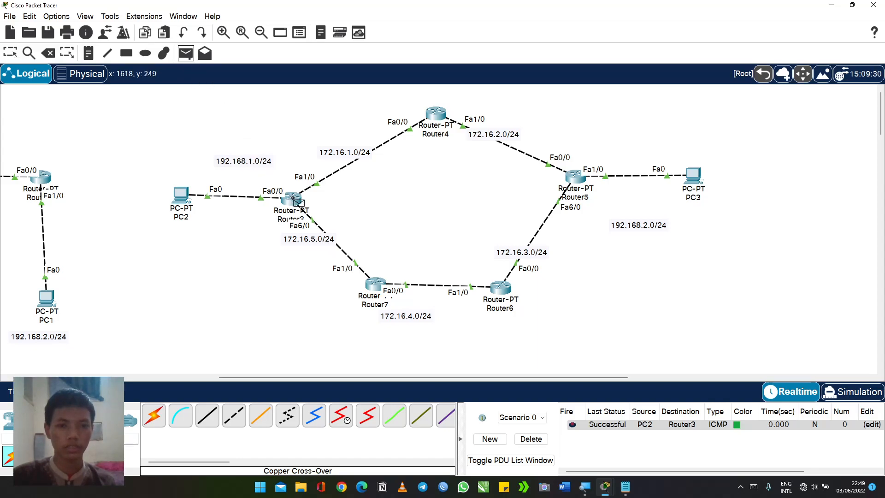
pyautogui.click(293, 199)
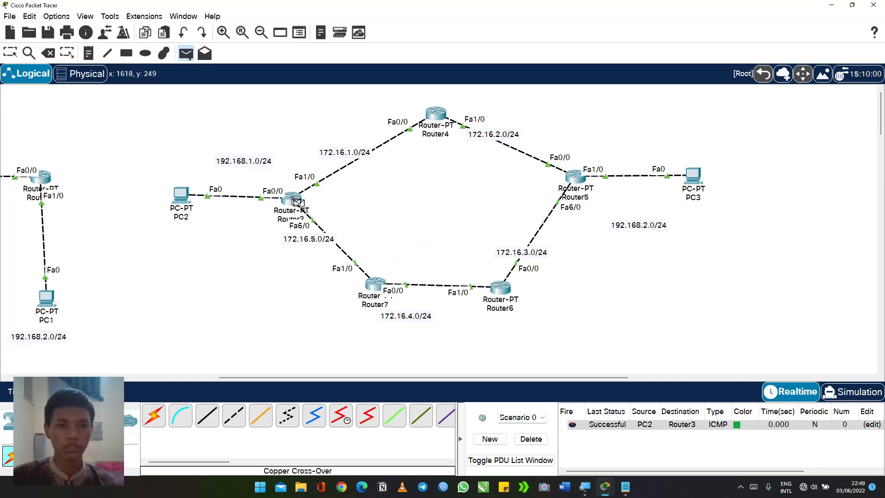
pyautogui.click(438, 117)
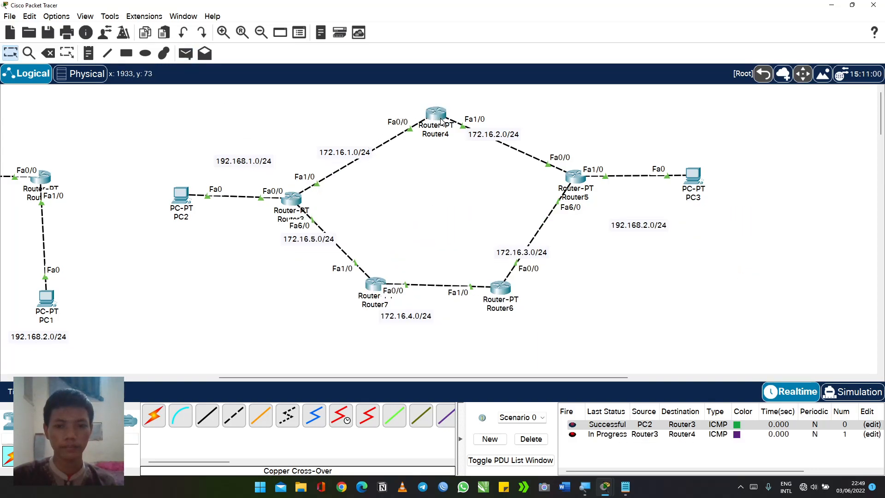
pyautogui.click(573, 434)
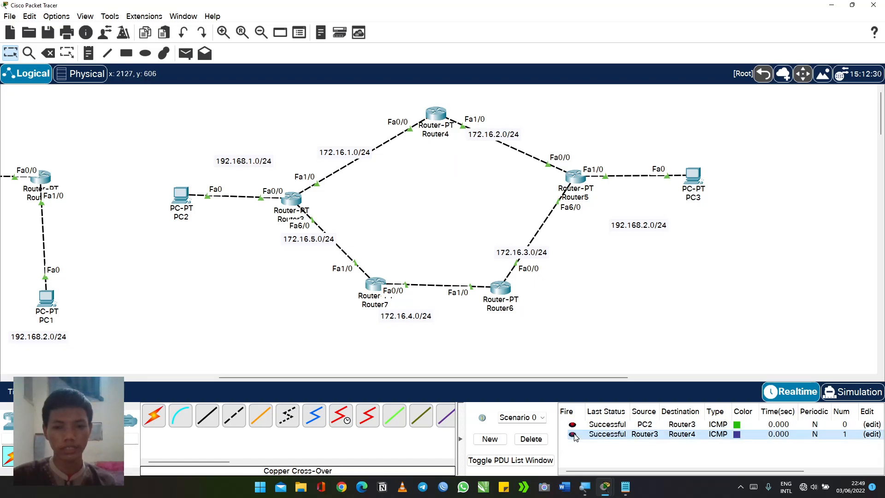
# Step: Send a simple PDU from Router4 to Router5 and fire it a second time
pyautogui.click(186, 53)
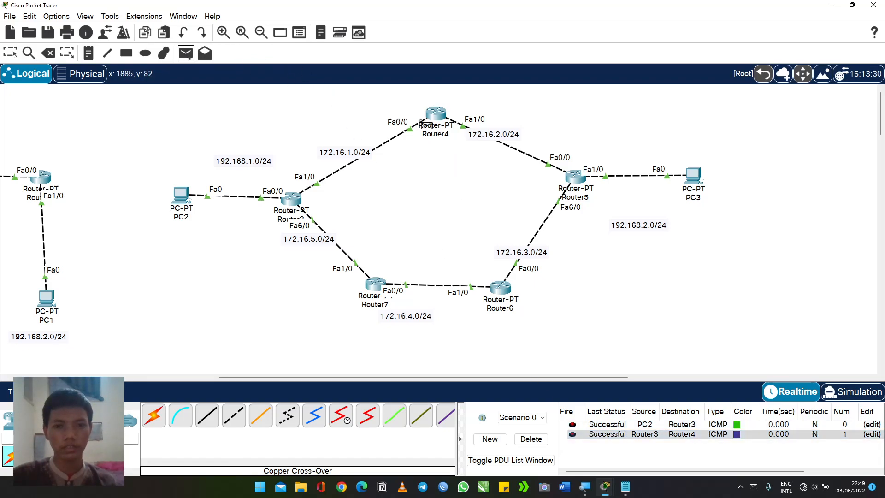
pyautogui.click(441, 113)
pyautogui.click(576, 178)
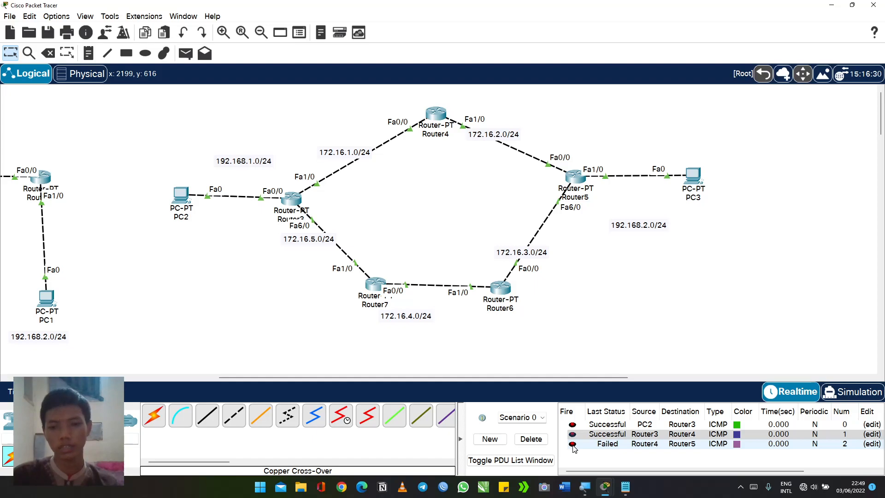
pyautogui.click(573, 444)
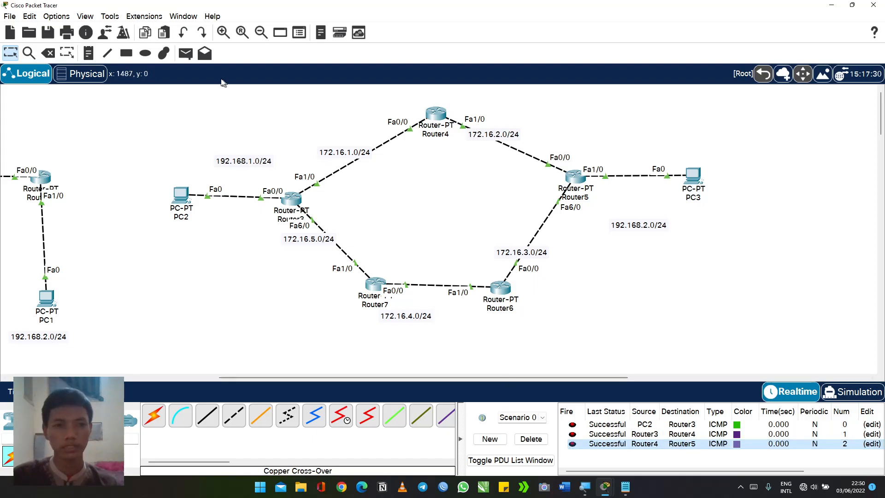
# Step: Send a simple PDU from PC3 to Router5 to test the 192.168.2.0/24 link
pyautogui.click(186, 53)
pyautogui.click(693, 176)
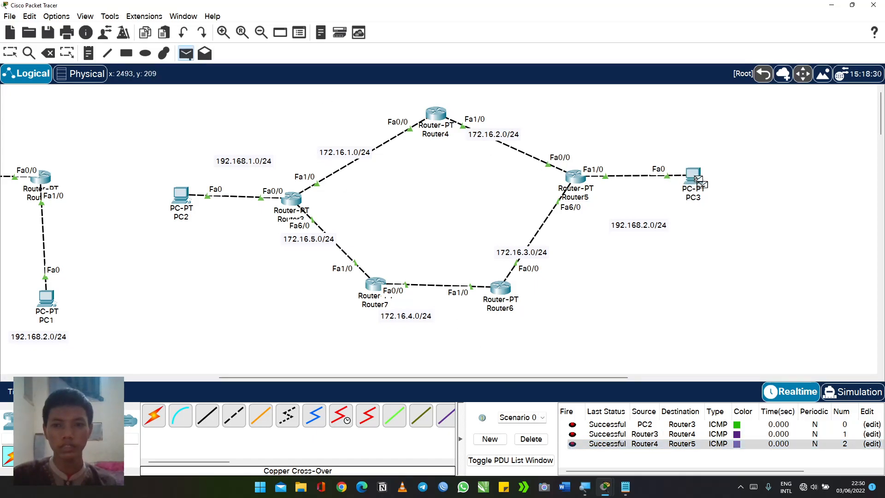
pyautogui.click(576, 177)
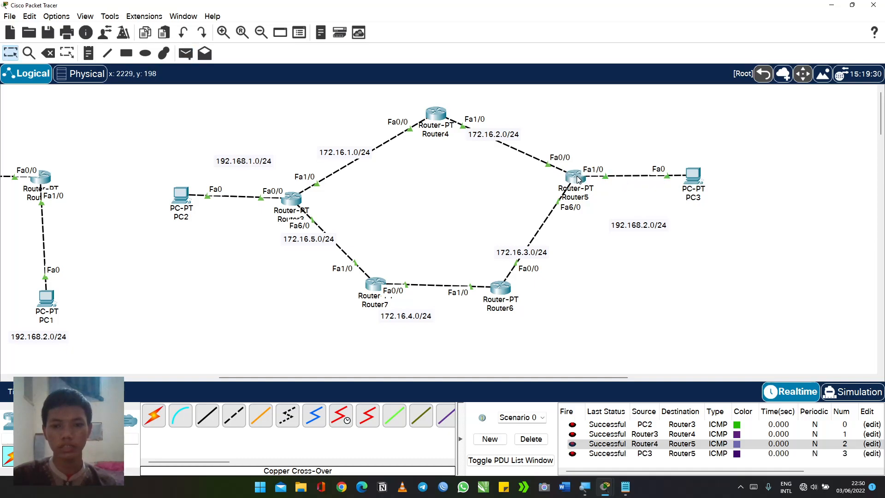
# Step: Send a simple PDU from Router5 to Router6 and fire it a second time
pyautogui.click(187, 53)
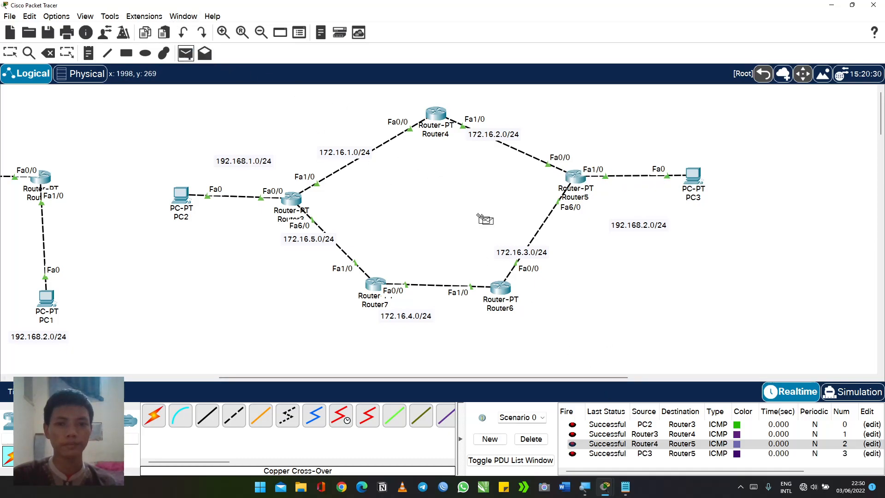
pyautogui.click(571, 182)
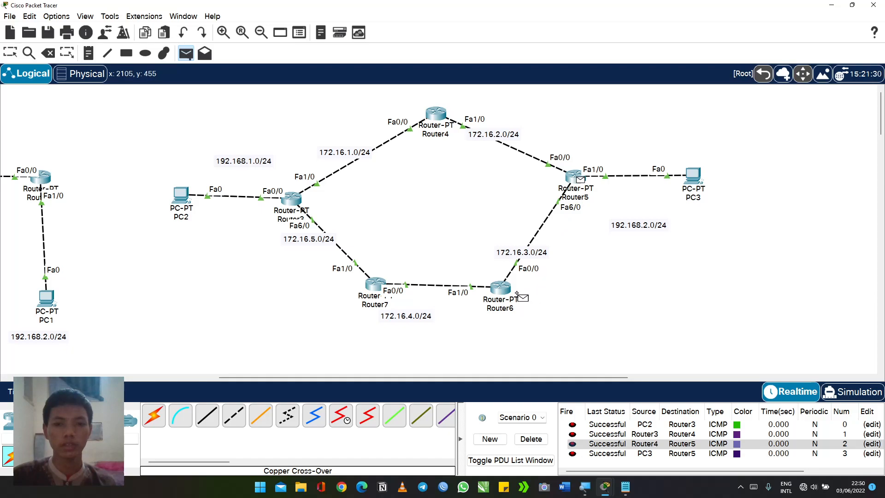
pyautogui.click(503, 289)
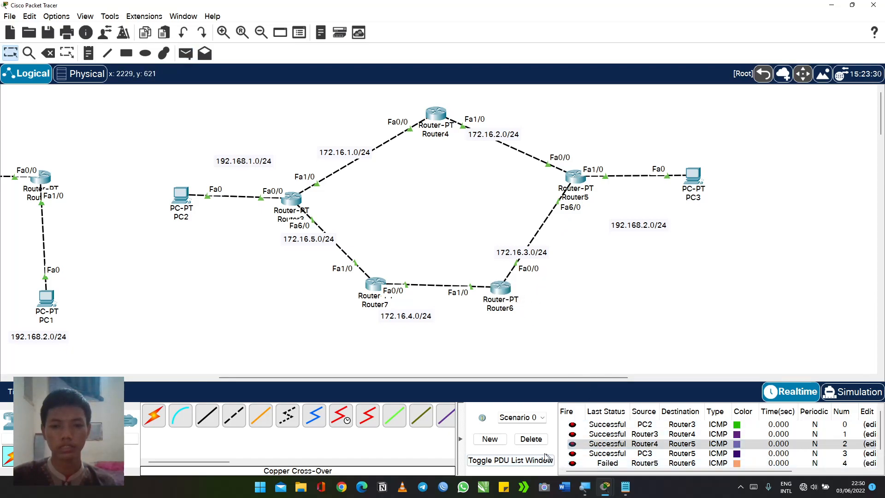
pyautogui.click(573, 464)
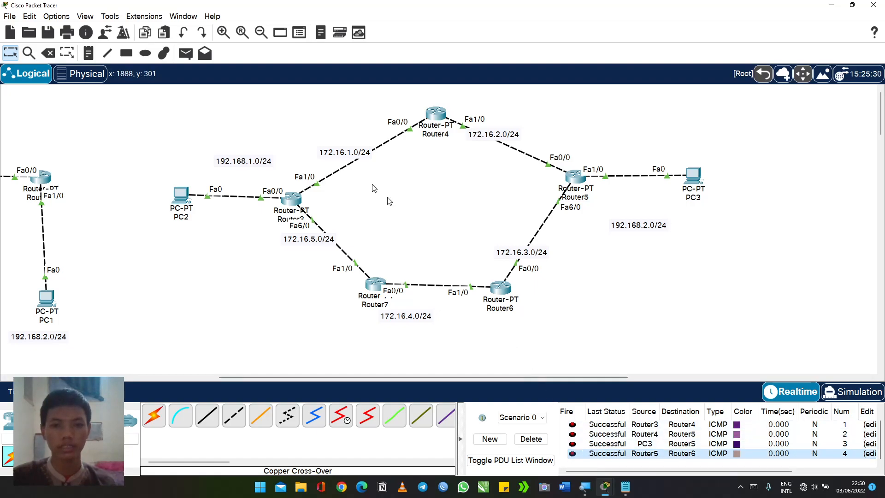
# Step: Send a simple PDU from Router6 to Router7 and fire it a second time
pyautogui.press('p')
pyautogui.click(504, 294)
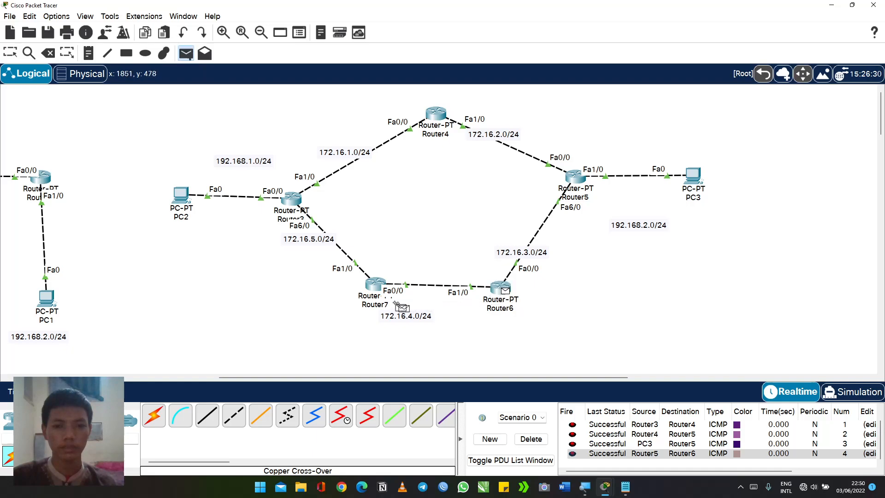
pyautogui.click(375, 286)
pyautogui.scroll(-1, 632, 451)
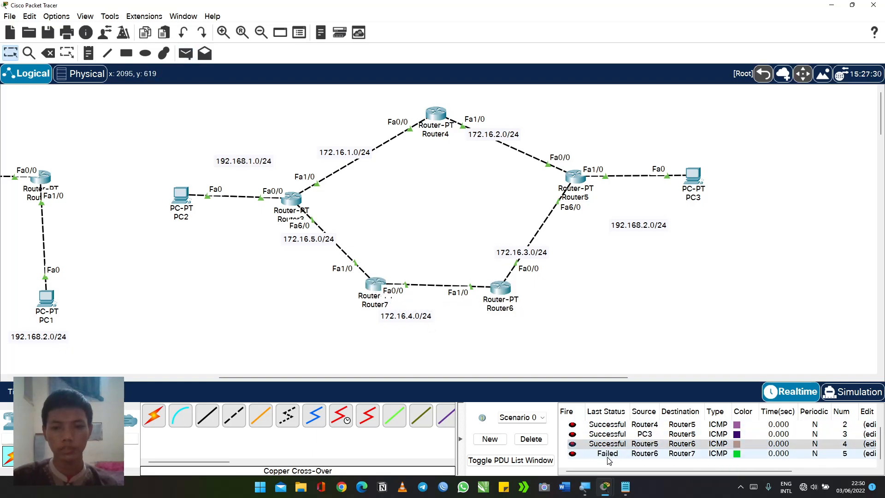
pyautogui.click(574, 454)
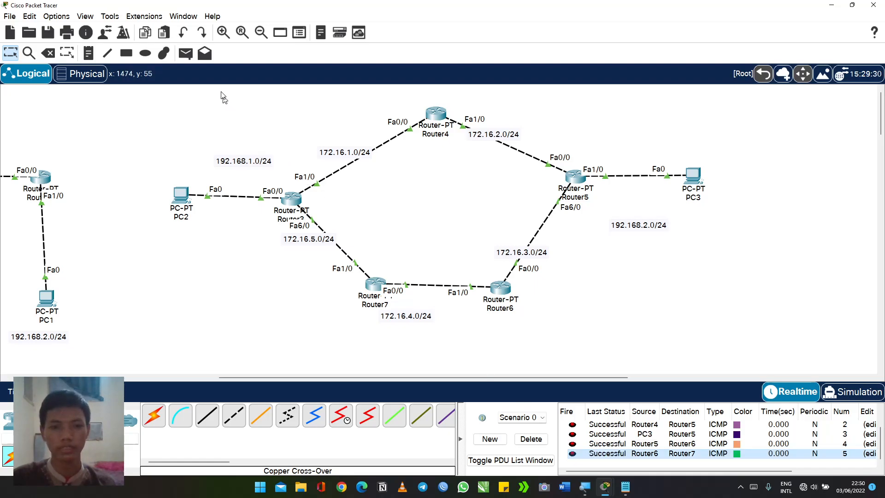
# Step: Send a simple PDU from Router7 to Router3 and fire it a second time
pyautogui.click(187, 54)
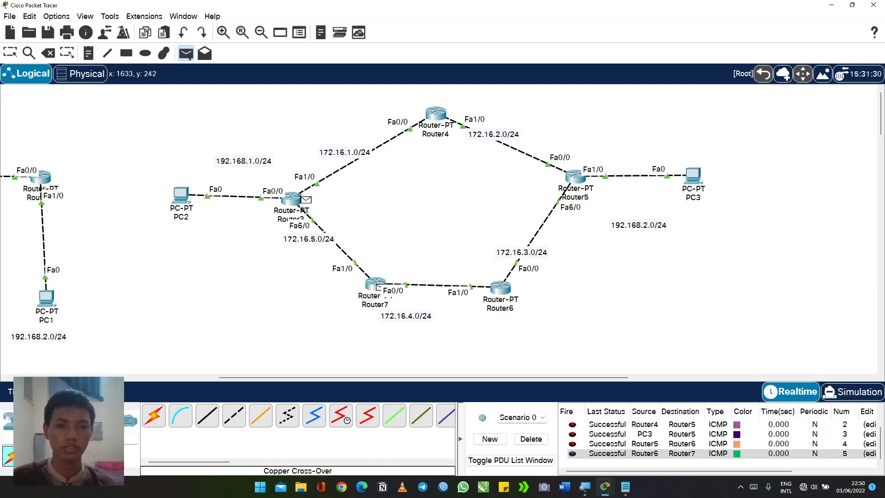
pyautogui.click(297, 197)
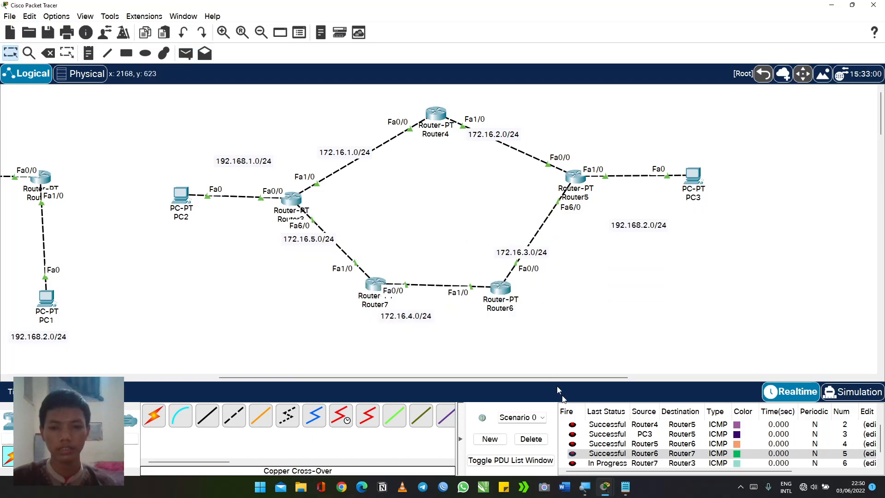
pyautogui.doubleClick(573, 455)
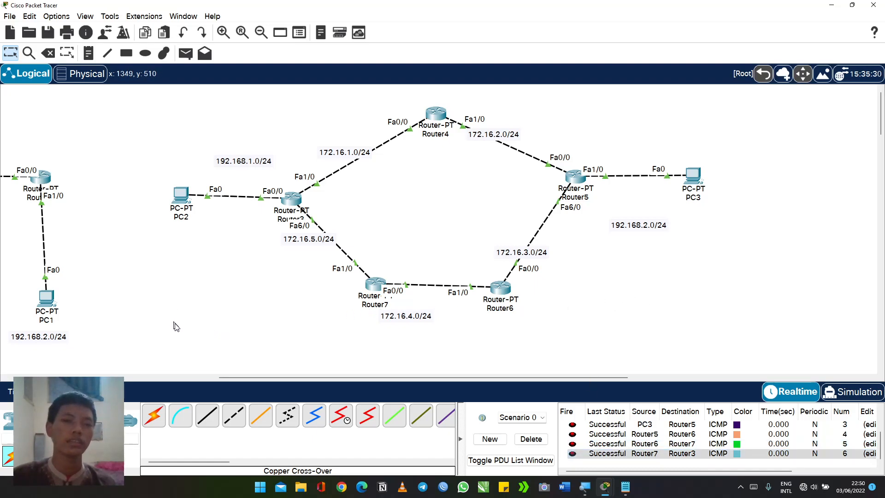
# Step: Delete the current PDU scenario and move the 192.168.2.0/24 label closer to the link between Router5 and PC3
pyautogui.moveTo(176, 325); pyautogui.dragTo(747, 100)
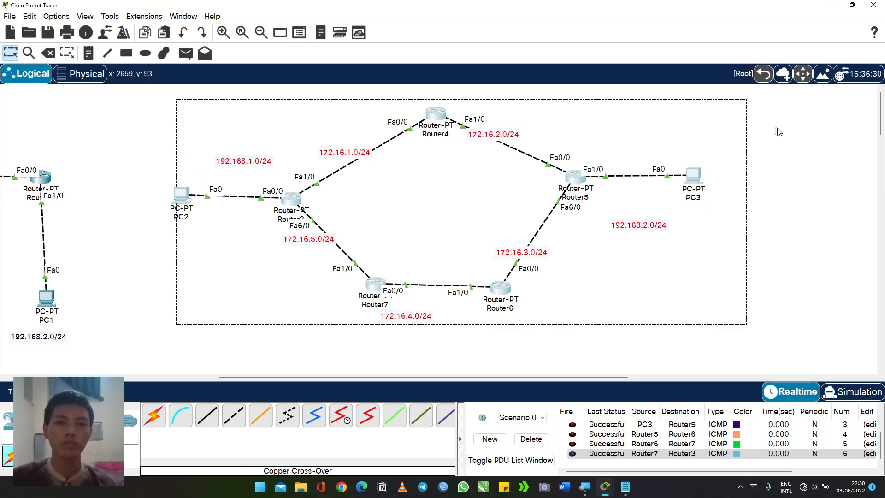
pyautogui.click(779, 132)
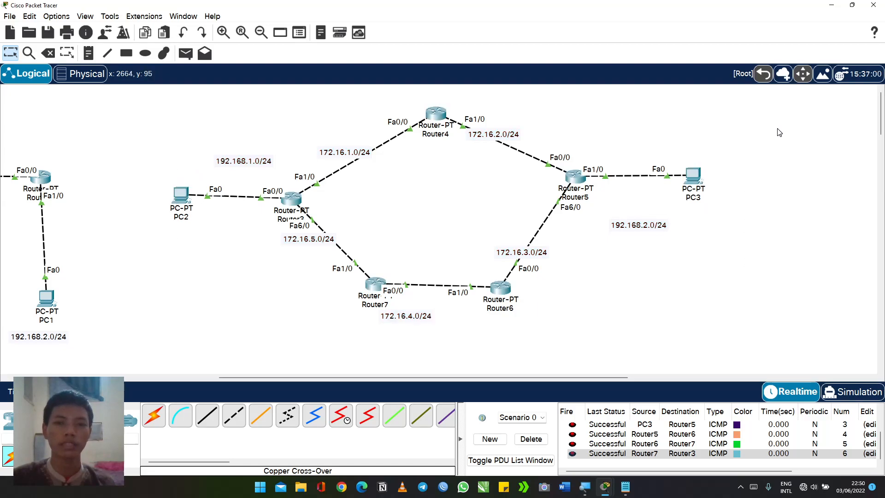
pyautogui.click(526, 442)
pyautogui.moveTo(662, 233); pyautogui.dragTo(664, 218)
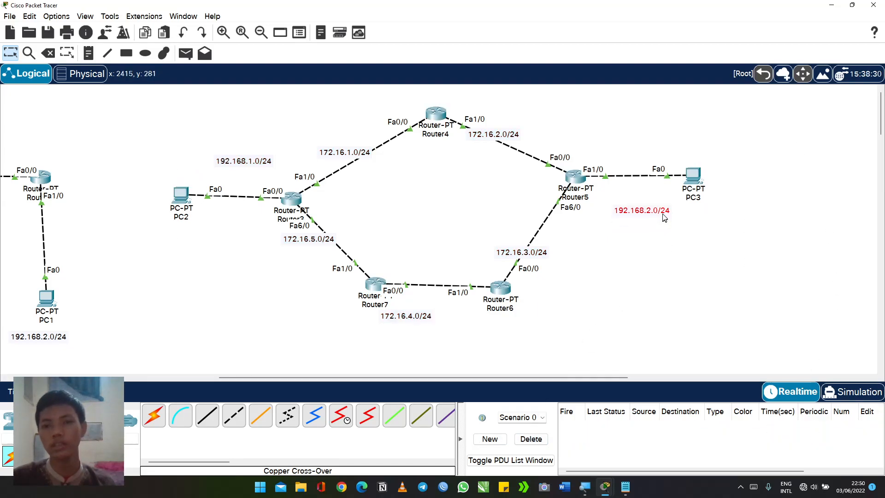
pyautogui.click(627, 270)
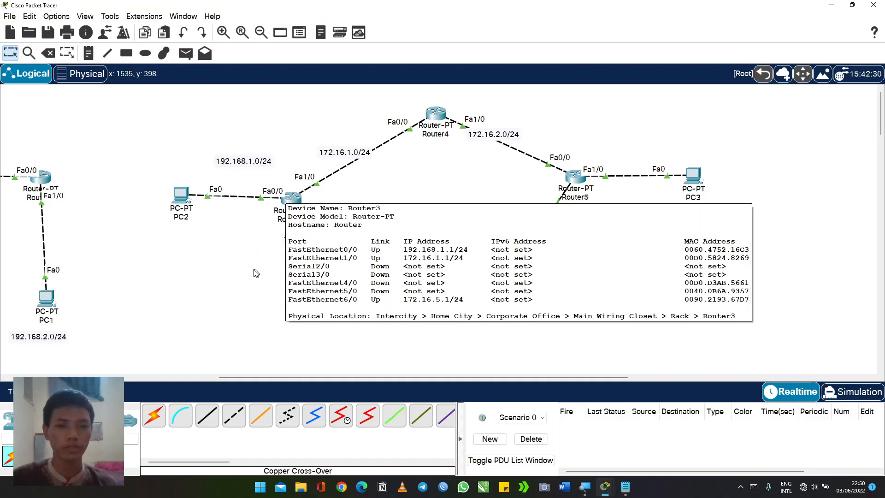
# Step: Open Router3's command line and exit interface configuration to global configuration mode
pyautogui.click(292, 202)
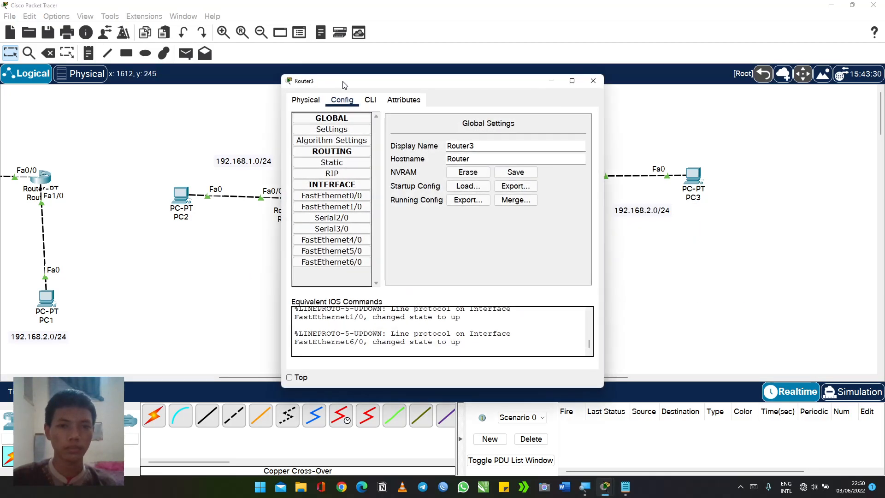
pyautogui.moveTo(342, 82); pyautogui.dragTo(623, 65)
pyautogui.click(650, 81)
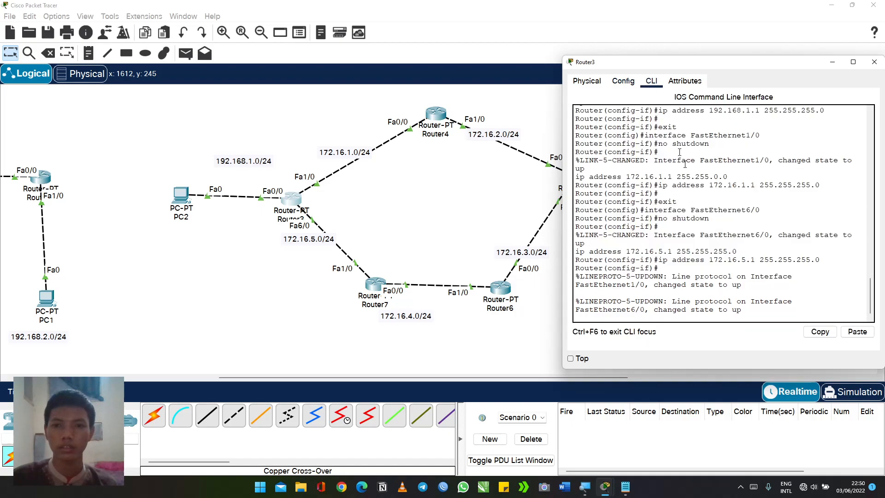
pyautogui.click(623, 82)
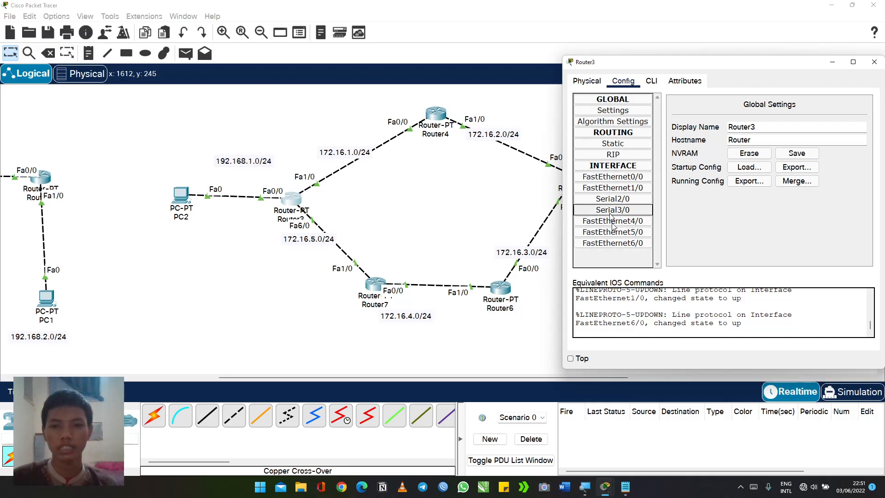
pyautogui.click(652, 81)
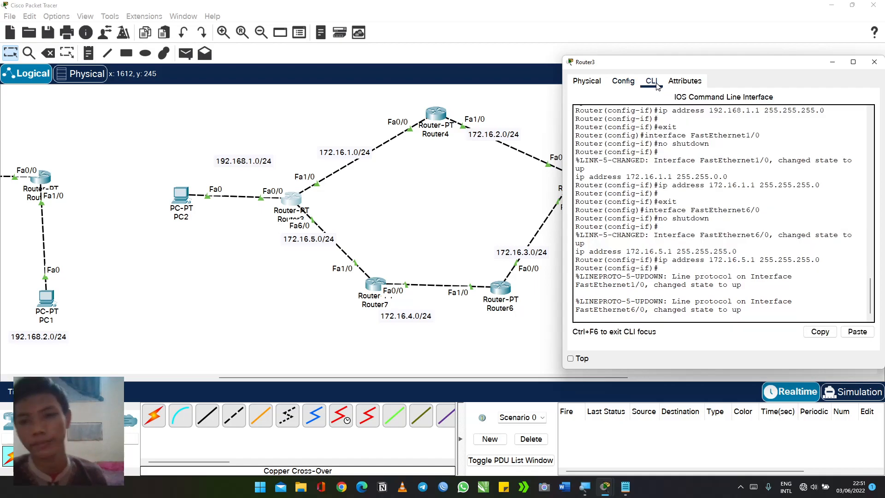
pyautogui.press('Return')
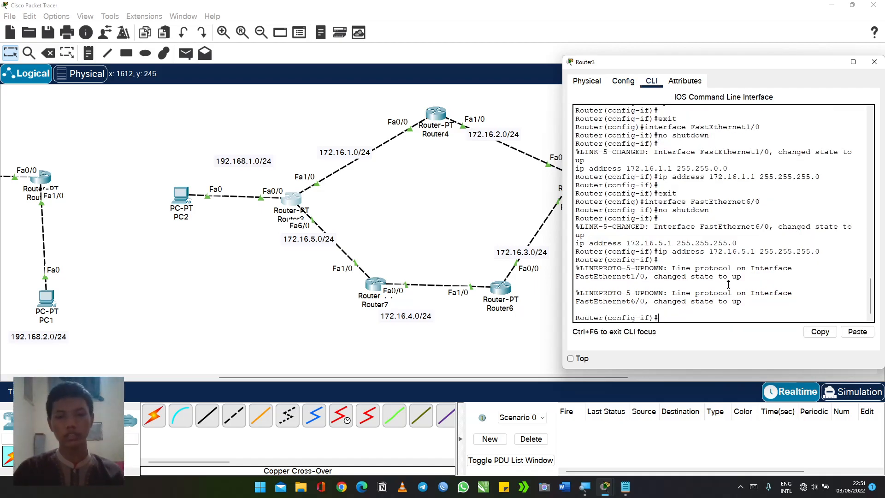
pyautogui.moveTo(580, 318); pyautogui.dragTo(652, 317)
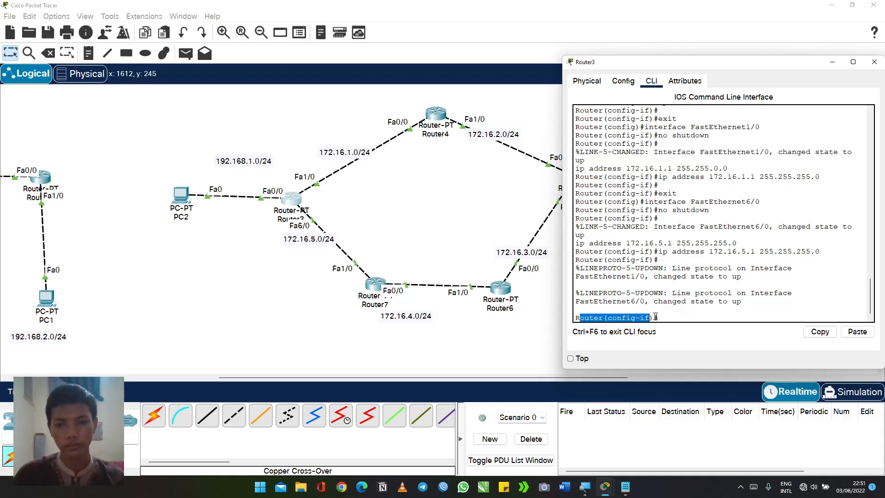
pyautogui.click(629, 318)
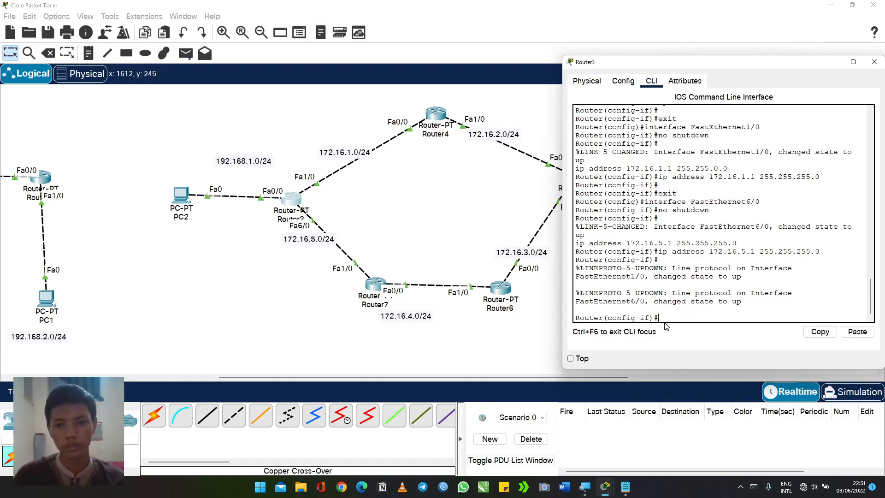
pyautogui.write('exi')
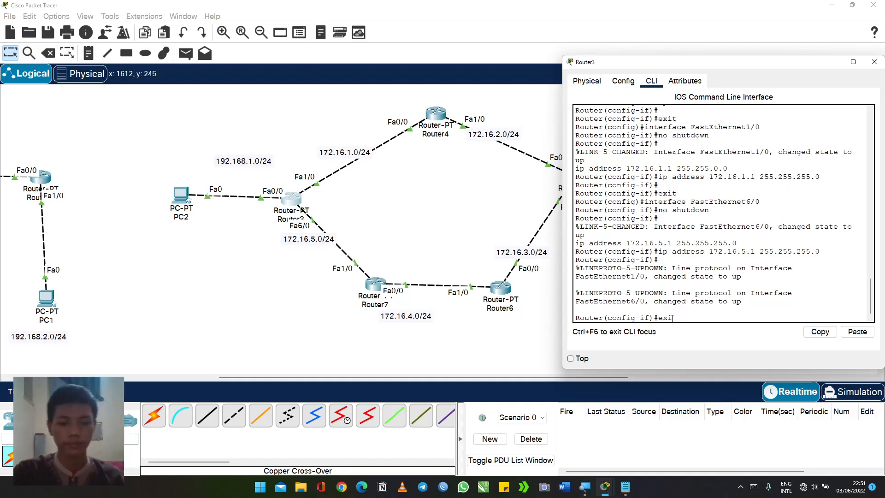
pyautogui.write('t')
pyautogui.press('Return')
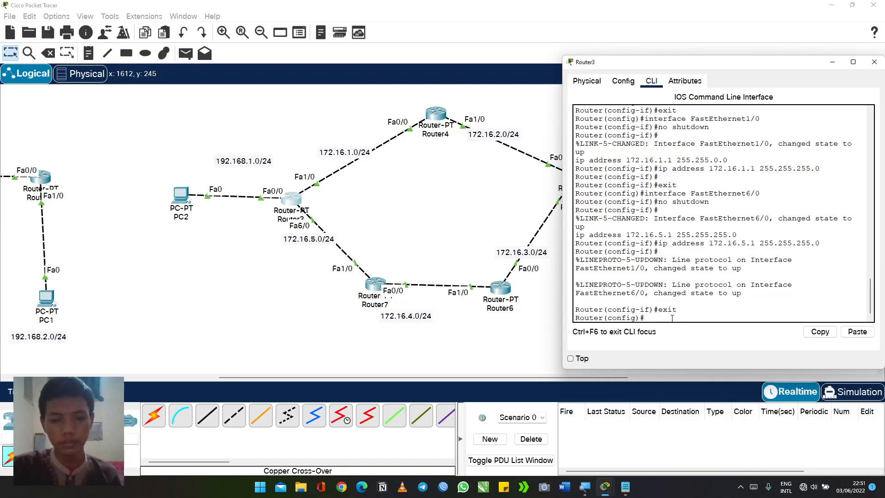
# Step: Start OSPF process 1 on Router3 with router ospf 1
pyautogui.write('route')
pyautogui.press('Tab')
pyautogui.write('r')
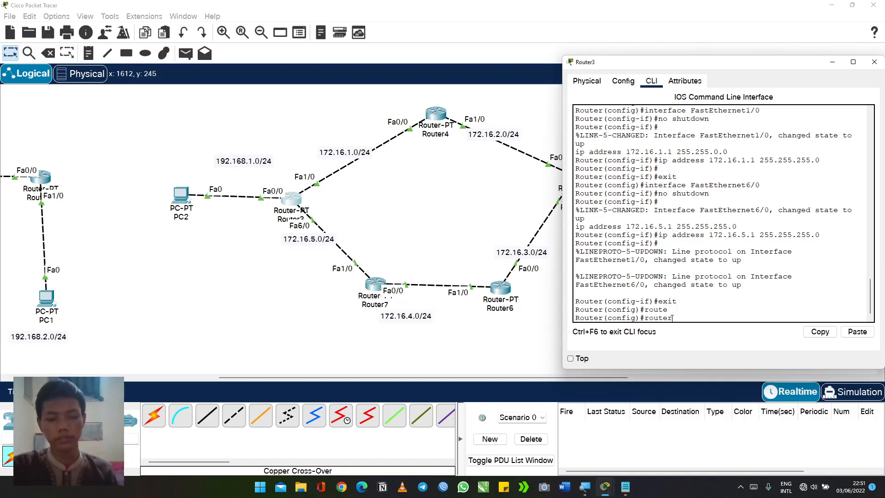
pyautogui.write(' ospf 1')
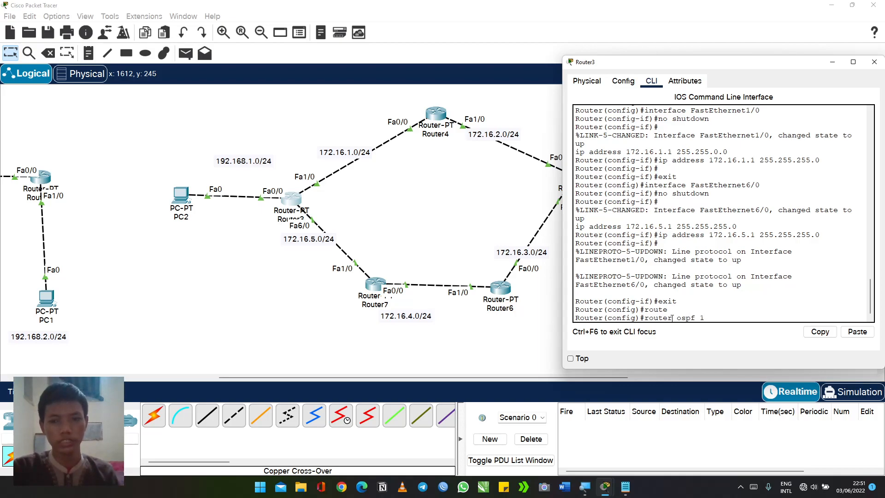
pyautogui.press('Return')
# Step: Advertise network 192.168.1.0 with wildcard 0.0.0.255 in area 0 on Router3
pyautogui.write('net')
pyautogui.press('Tab')
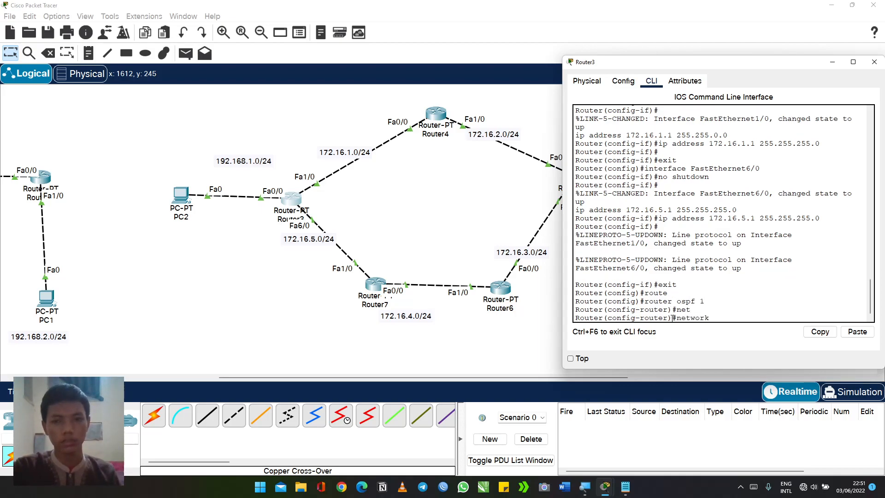
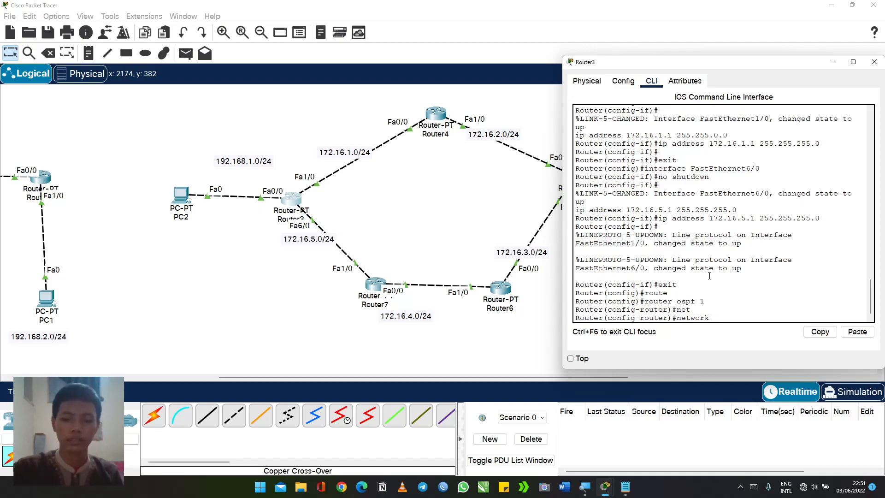
pyautogui.write('192.168.')
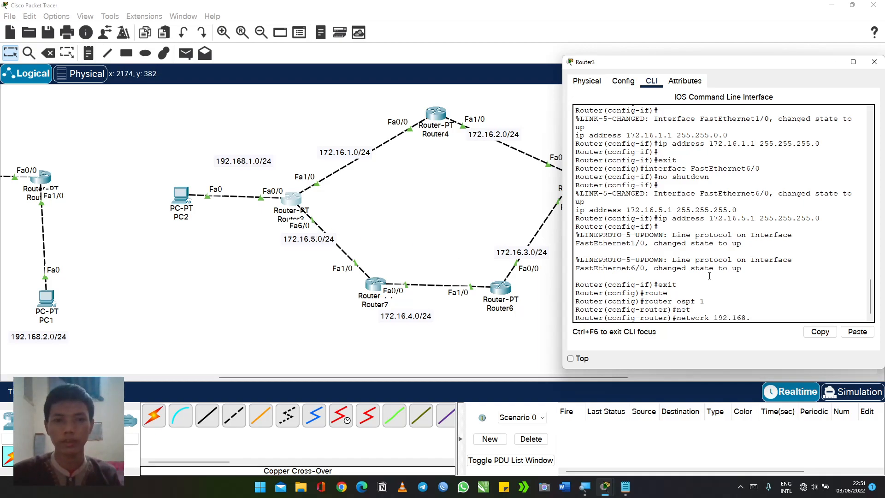
pyautogui.write('1.0')
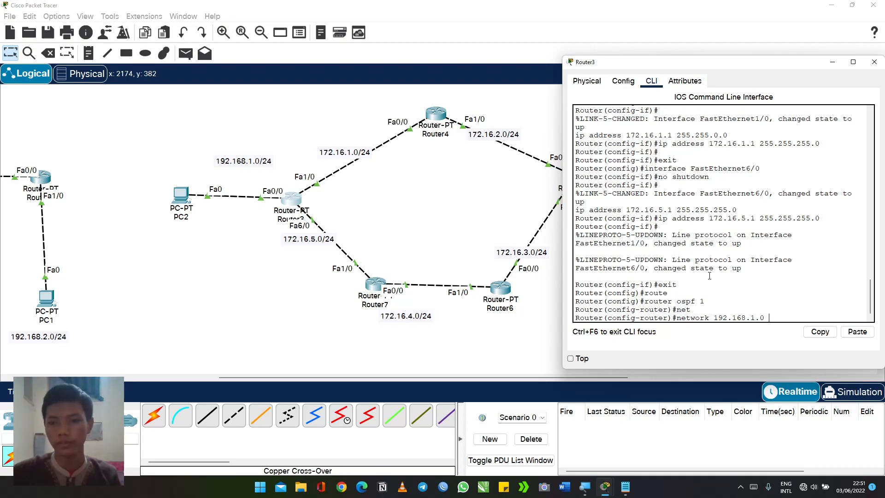
pyautogui.write(' 0.0.0')
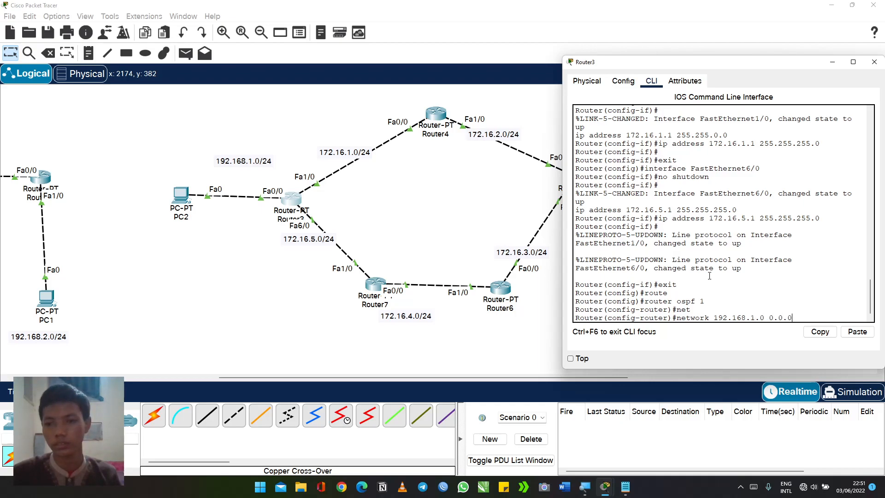
pyautogui.write('.255 are')
pyautogui.press('Tab')
pyautogui.write('0')
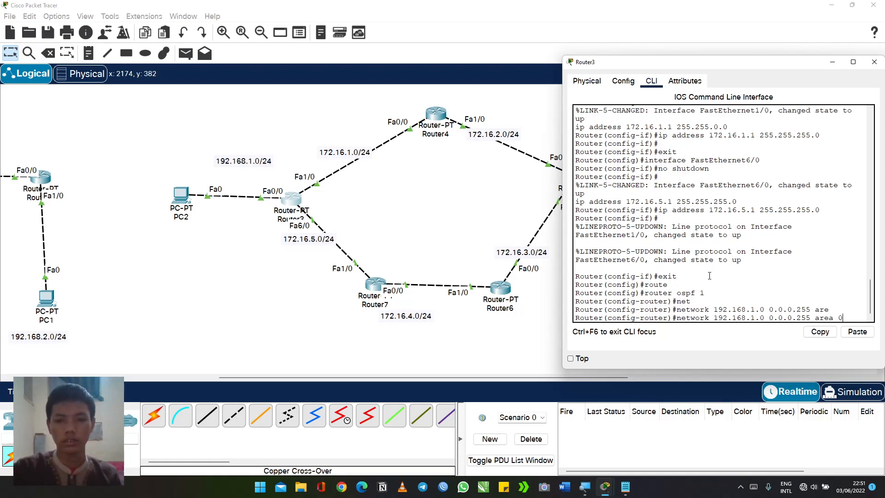
pyautogui.press('Return')
# Step: Reuse the previous network command to advertise 172.16.1.0 with wildcard 0.0.0.255 in area 0 on Router3
pyautogui.press('Up')
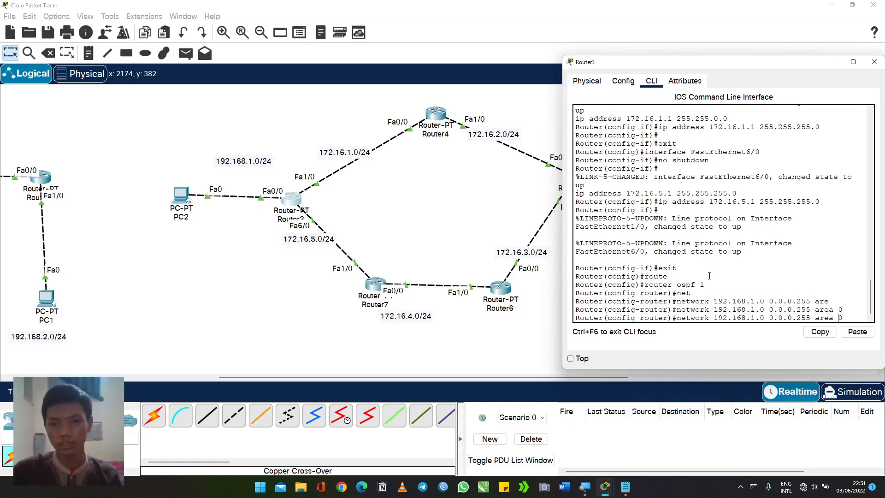
pyautogui.press('Left')
pyautogui.press('Left')
pyautogui.press('Left')
pyautogui.press('Left')
pyautogui.press('Left')
pyautogui.press('Left')
pyautogui.press('Left')
pyautogui.press('Left')
pyautogui.press('Left')
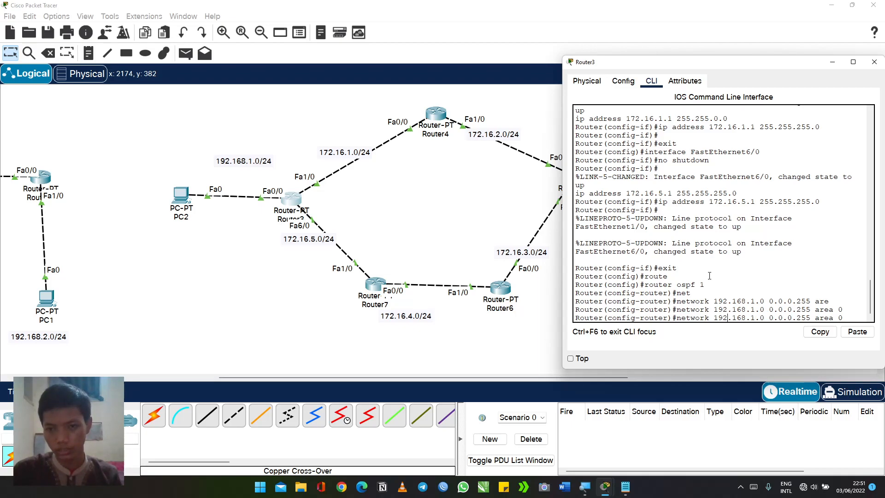
pyautogui.press('Left')
pyautogui.press('Left')
pyautogui.press('Left')
pyautogui.press('Left')
pyautogui.press('Left')
pyautogui.press('BackSpace')
pyautogui.press('BackSpace')
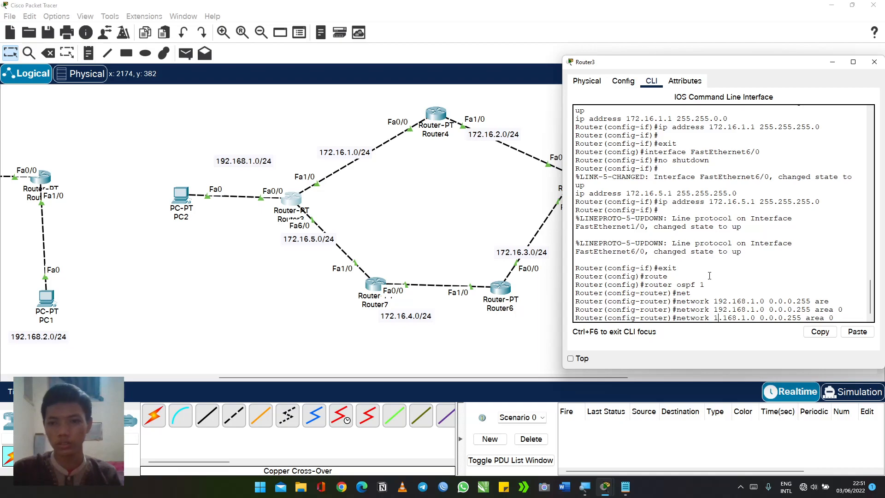
pyautogui.write('72')
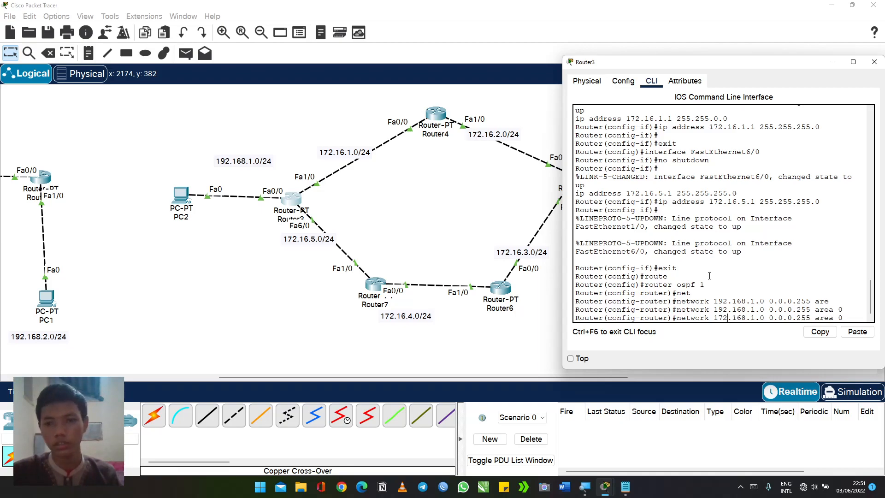
pyautogui.write('.16')
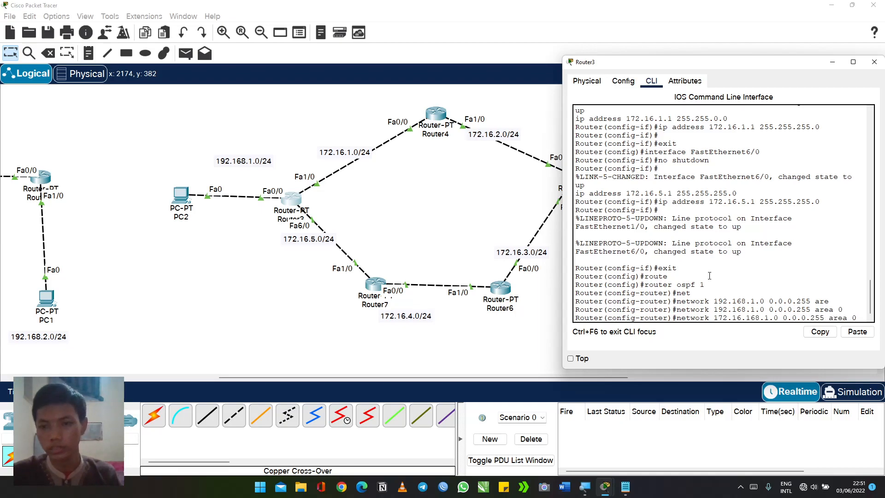
pyautogui.press('Right')
pyautogui.press('Right')
pyautogui.press('Right')
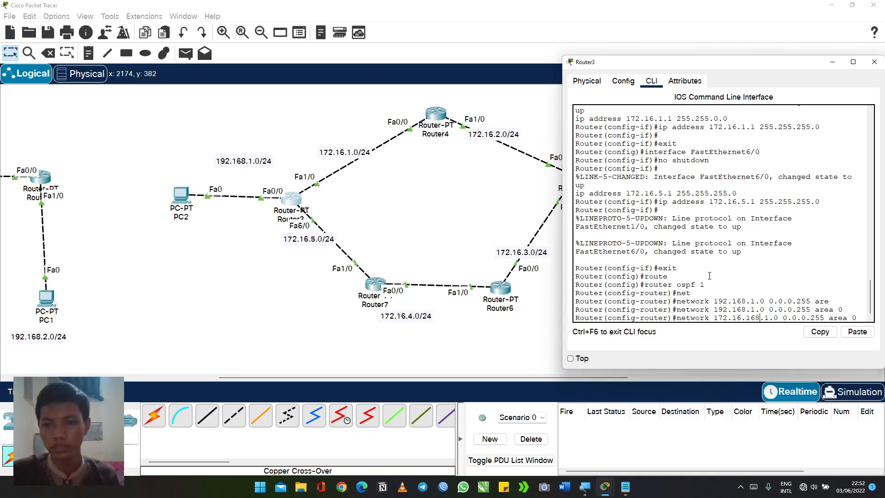
pyautogui.press('BackSpace')
pyautogui.press('BackSpace')
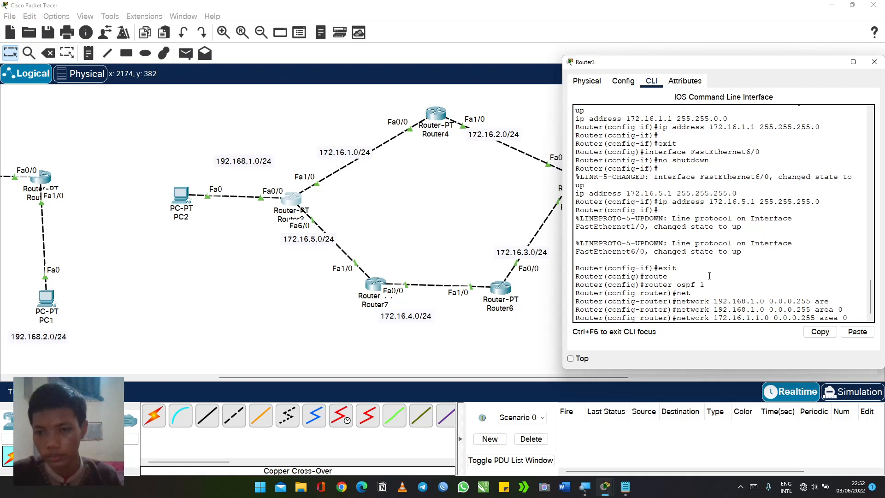
pyautogui.press('BackSpace')
pyautogui.press('BackSpace')
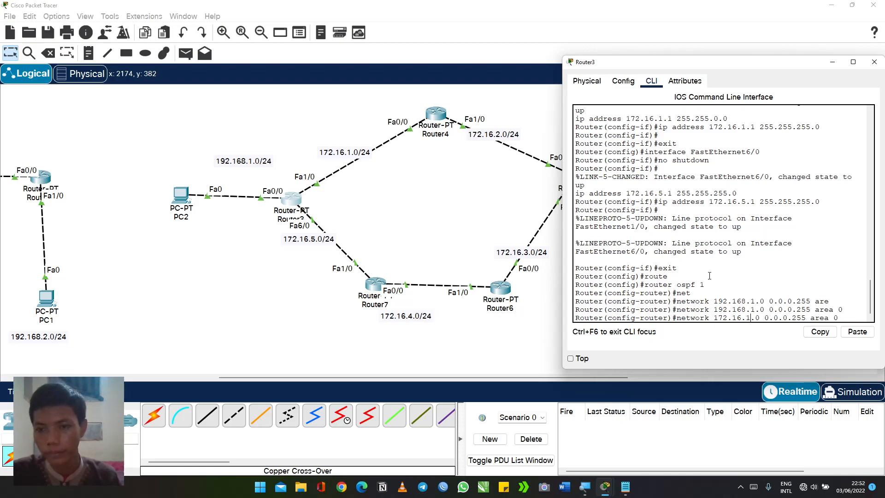
pyautogui.press('Return')
# Step: Advertise network 172.16.5.0 with wildcard 0.0.0.255 in area 0 on Router3
pyautogui.press('Up')
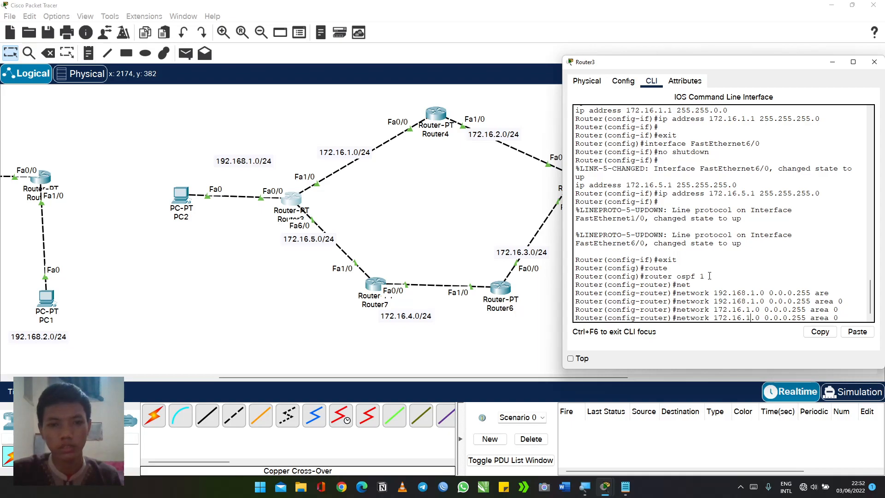
pyautogui.press('BackSpace')
pyautogui.write('5')
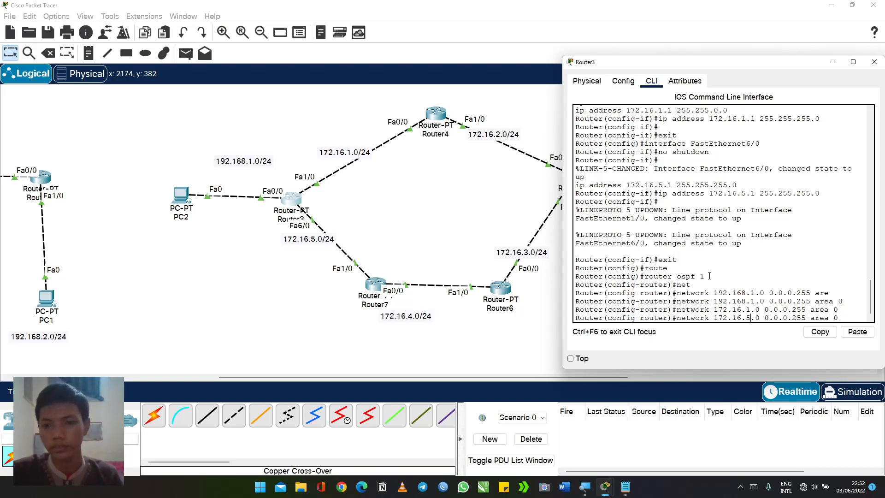
pyautogui.press('Return')
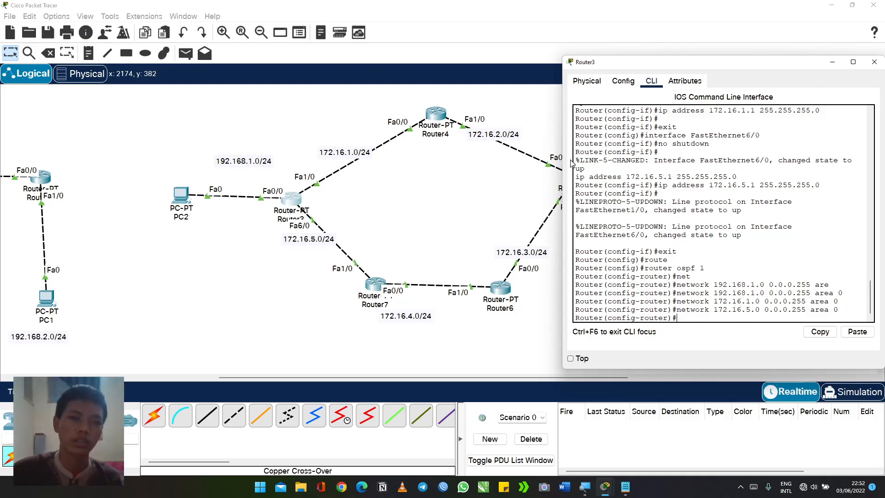
# Step: Open Router4's command line and exit interface configuration mode to global configuration
pyautogui.click(457, 162)
pyautogui.click(437, 113)
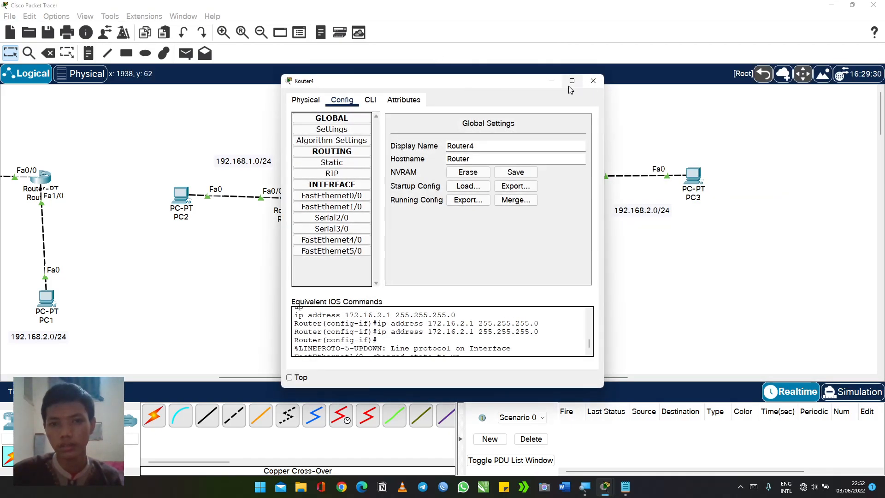
pyautogui.moveTo(466, 81); pyautogui.dragTo(752, 82)
pyautogui.click(656, 101)
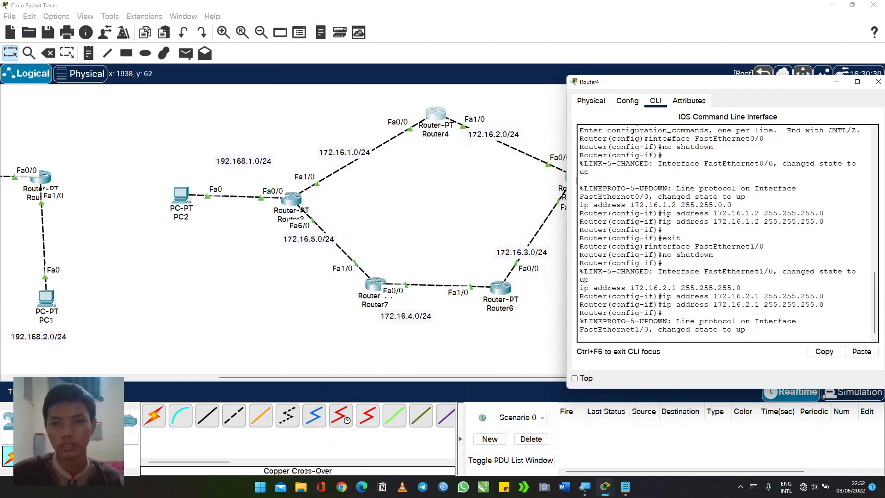
pyautogui.press('Return')
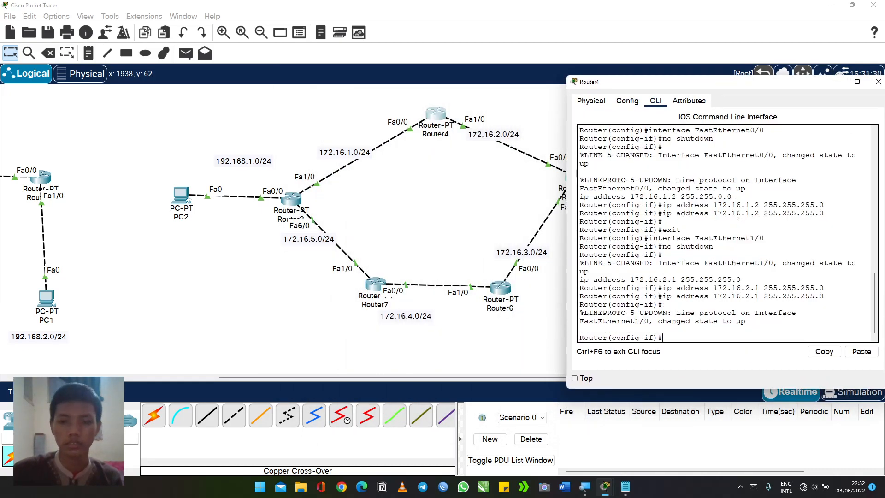
pyautogui.write('exit')
pyautogui.press('Return')
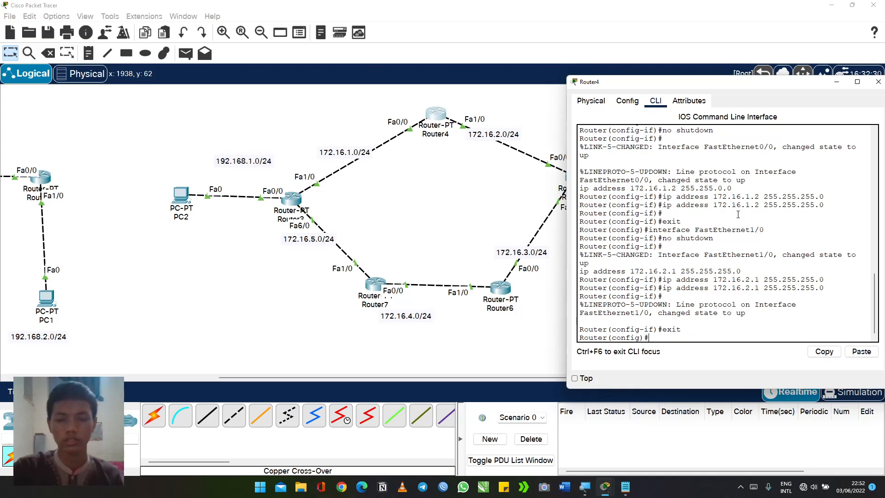
# Step: Start OSPF process 1 on Router4 with router ospf 1
pyautogui.write('router osp')
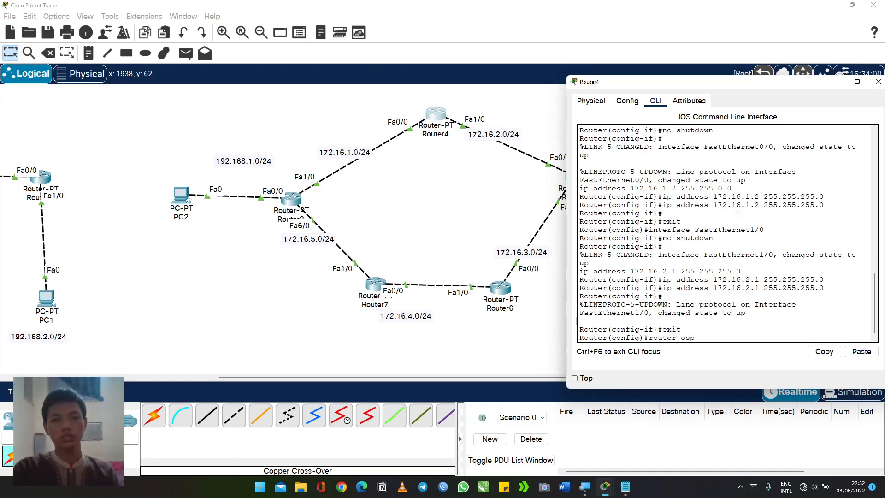
pyautogui.press('Tab')
pyautogui.write('1')
pyautogui.press('Return')
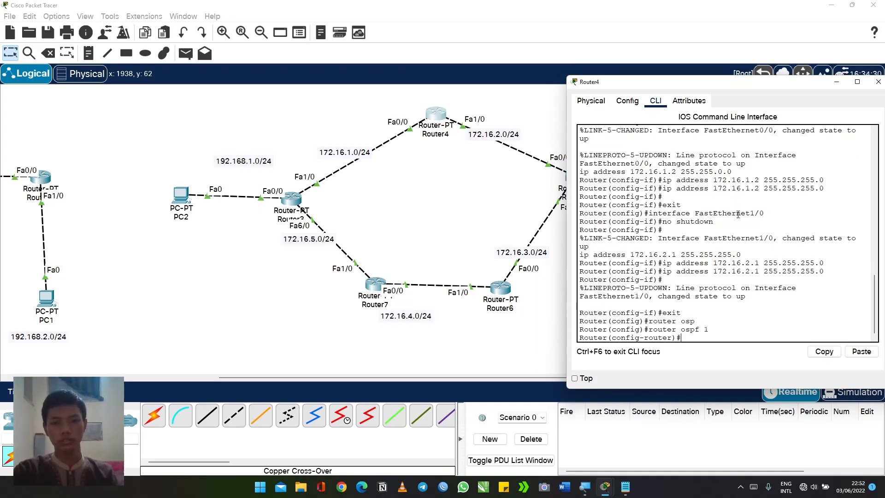
# Step: Advertise network 172.16.1.0 with wildcard 0.0.0.255 in area 0 on Router4
pyautogui.write('neto')
pyautogui.press('Tab')
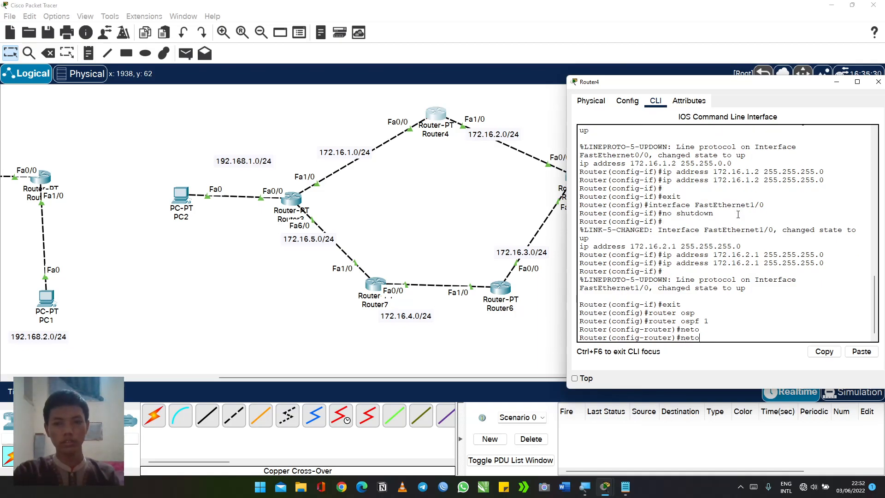
pyautogui.press('BackSpace')
pyautogui.press('Tab')
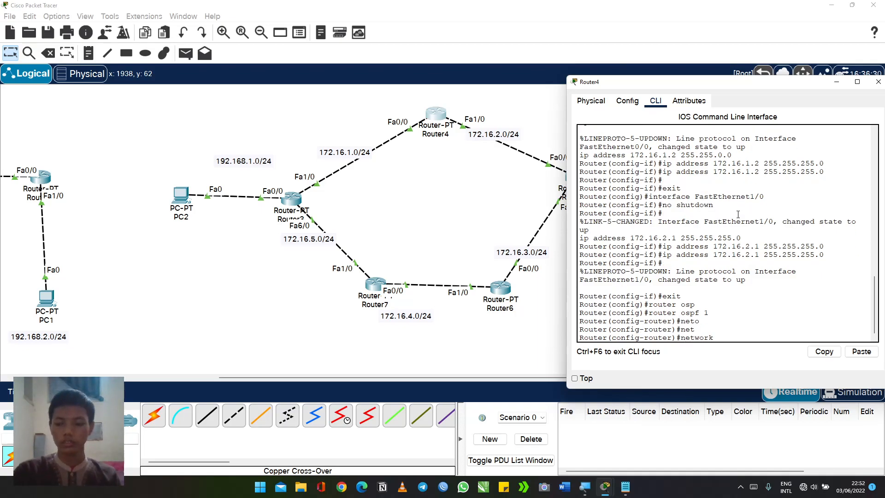
pyautogui.write('172.16')
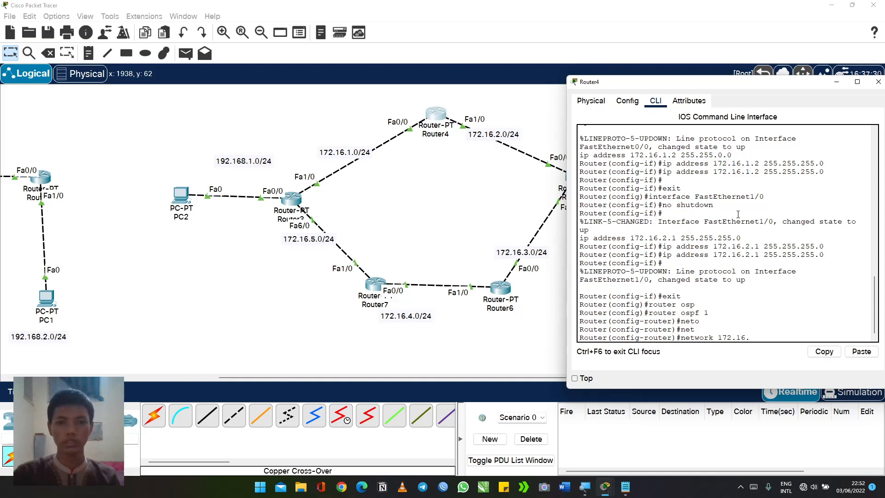
pyautogui.write('.1.0 0.')
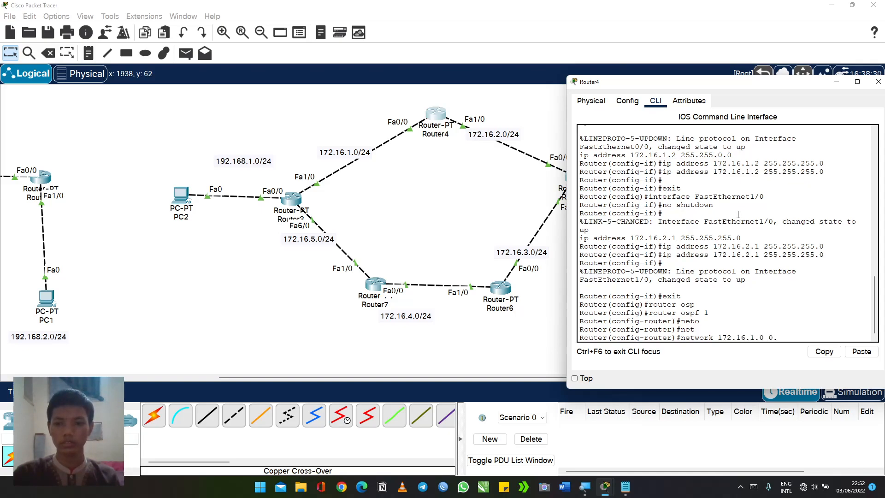
pyautogui.write('0.0.3')
pyautogui.press('BackSpace')
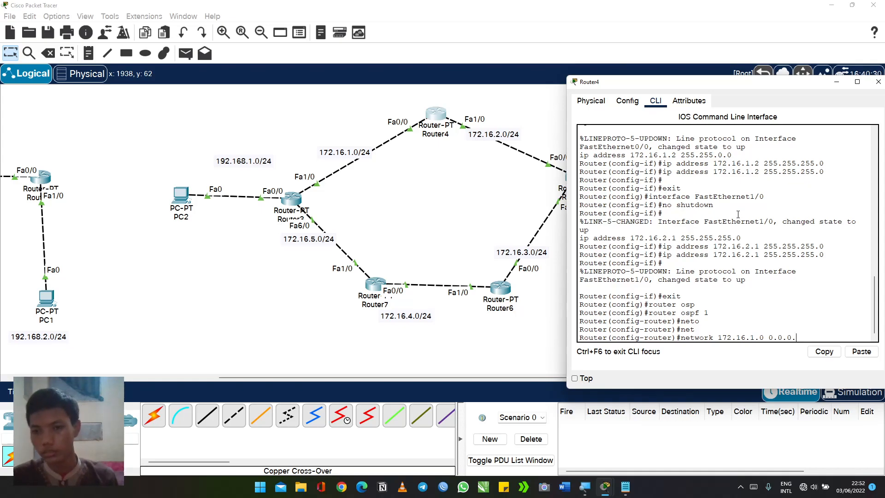
pyautogui.write('255 are')
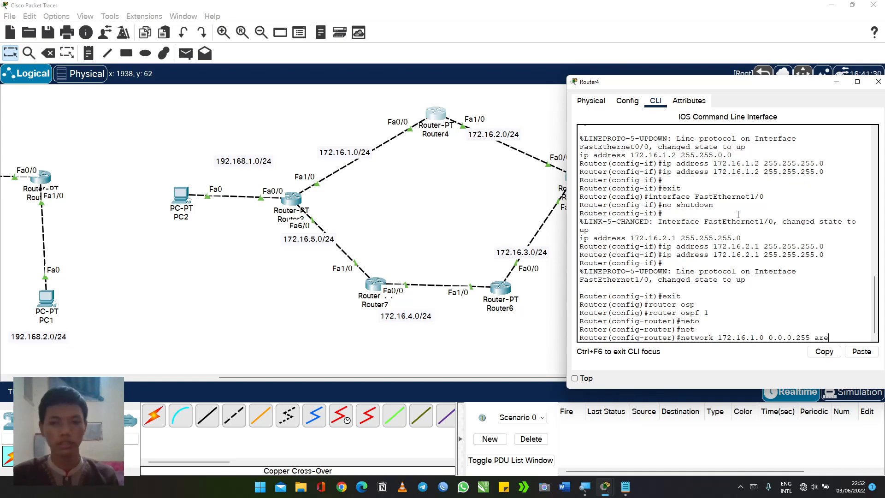
pyautogui.press('Tab')
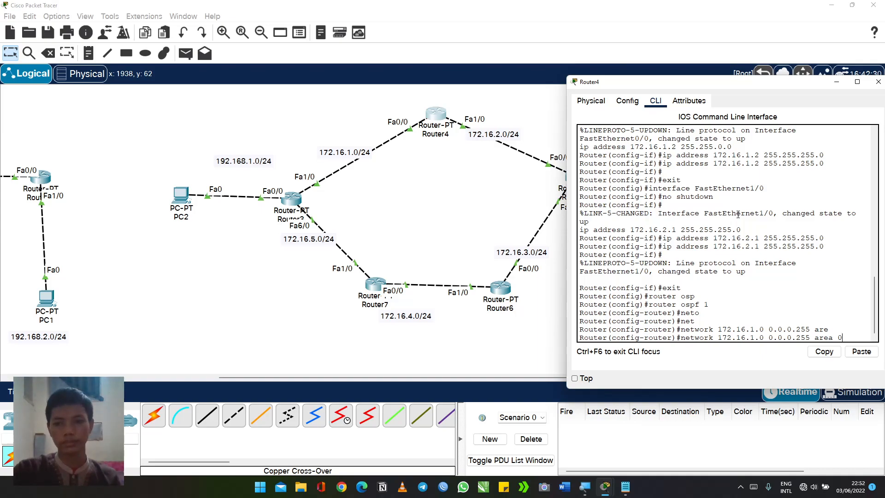
pyautogui.write('0')
pyautogui.press('Return')
# Step: Reuse the previous network command to advertise 172.16.2.0 with wildcard 0.0.0.255 in area 0 on Router4
pyautogui.press('Up')
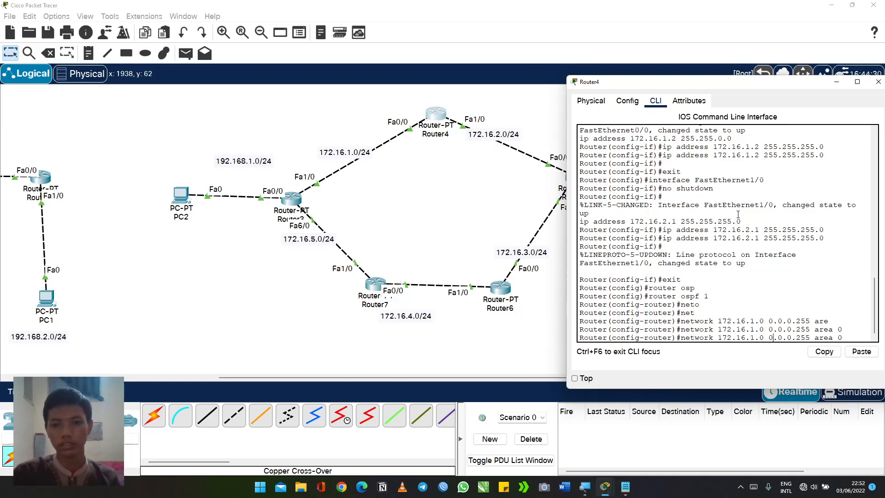
pyautogui.press('BackSpace')
pyautogui.write('2')
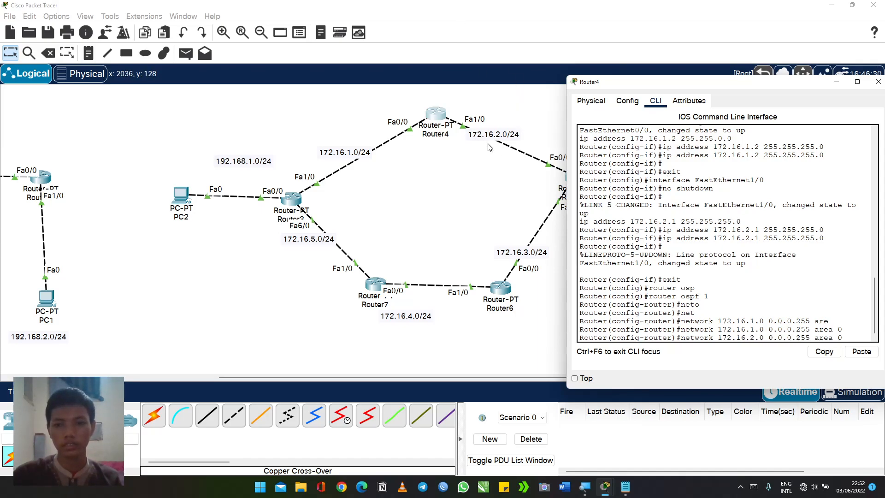
pyautogui.press('Return')
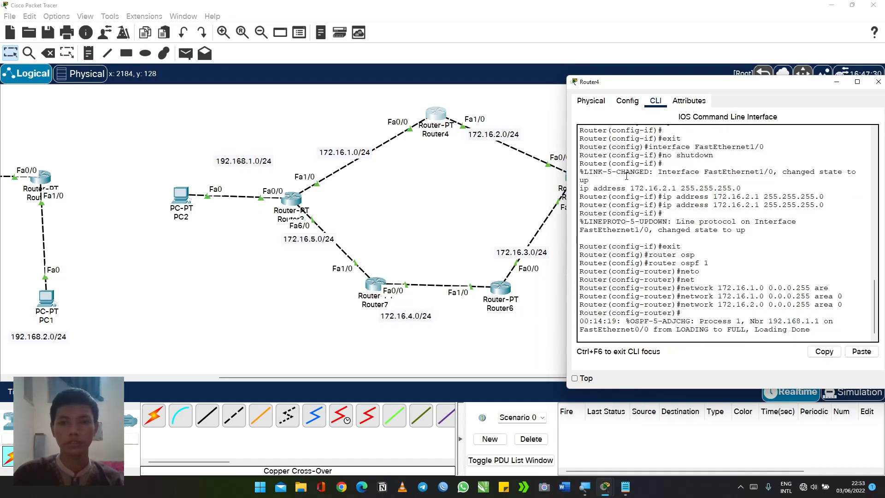
# Step: Open Router5's command line and exit interface configuration mode to global configuration
pyautogui.click(463, 194)
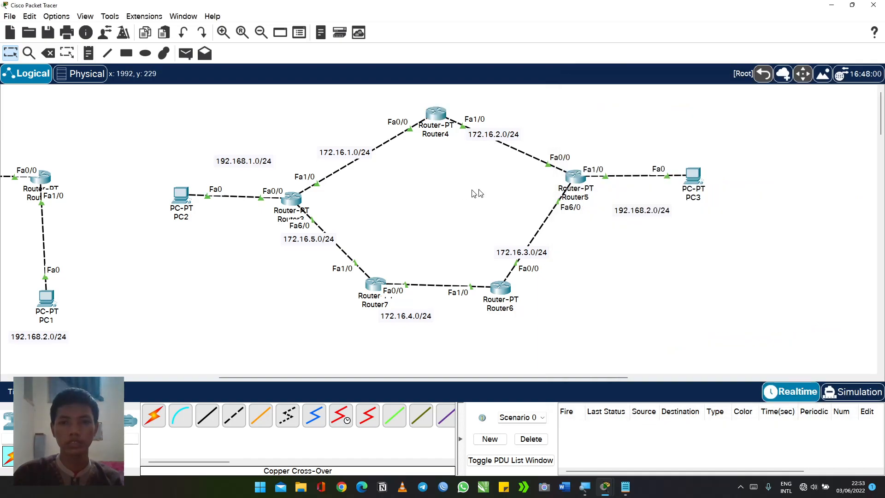
pyautogui.click(576, 177)
pyautogui.moveTo(468, 83); pyautogui.dragTo(285, 71)
pyautogui.click(187, 90)
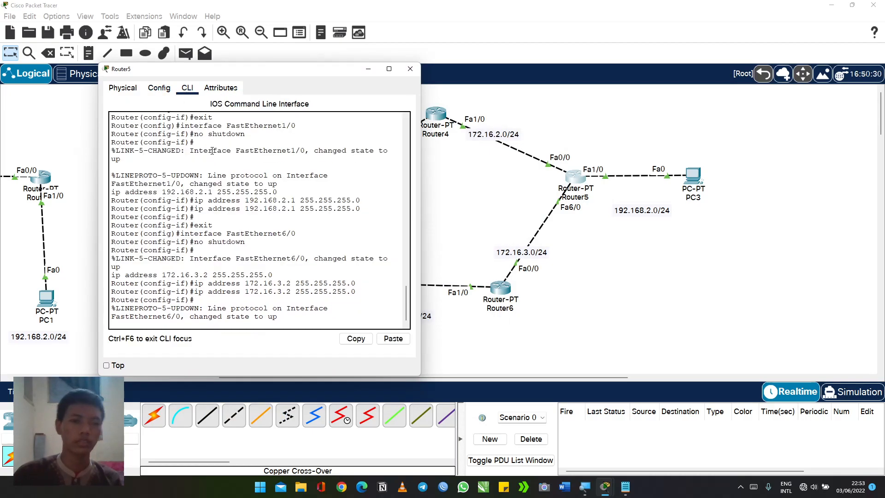
pyautogui.press('Return')
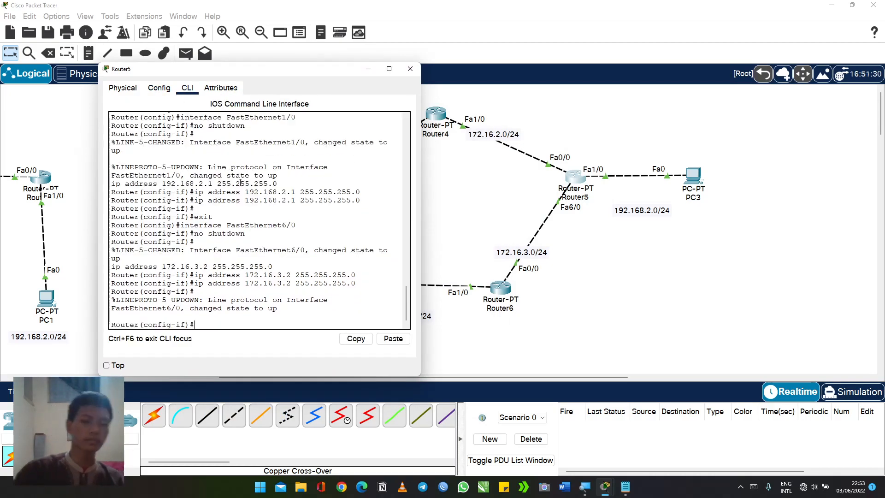
pyautogui.write('exit')
pyautogui.press('Return')
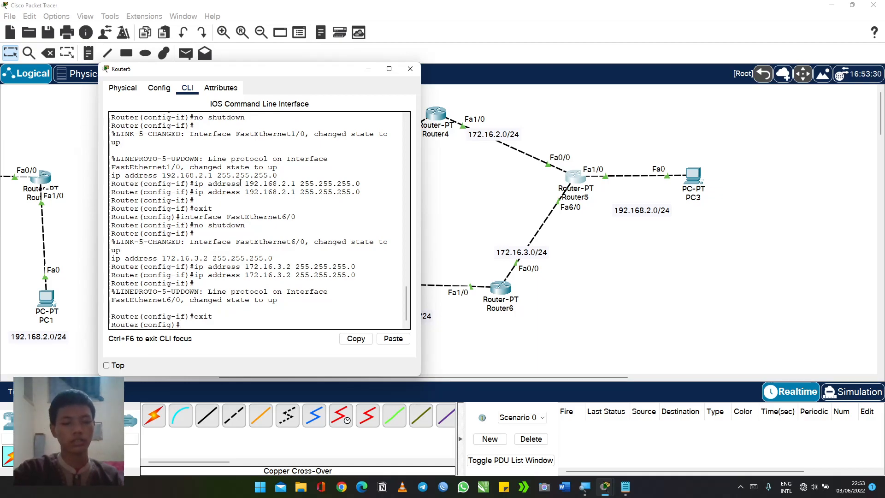
# Step: Start OSPF process 1 on Router5 with router ospf 1
pyautogui.write('route')
pyautogui.press('Tab')
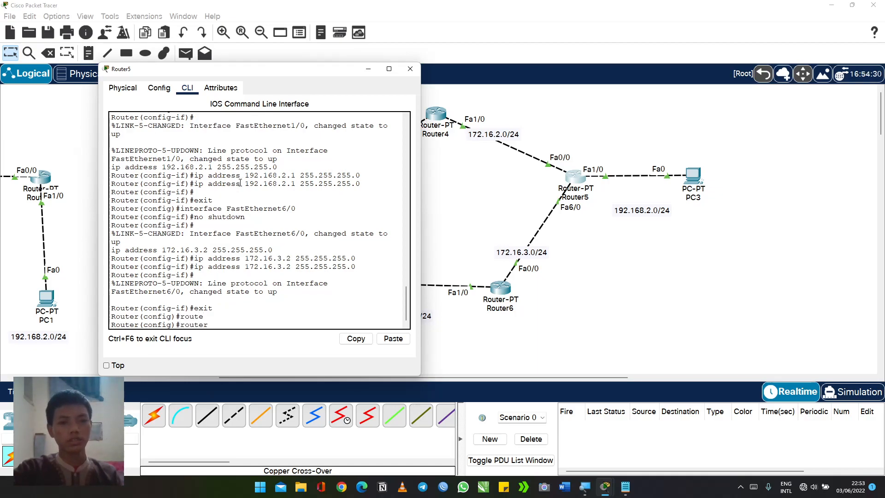
pyautogui.write('r op')
pyautogui.press('BackSpace')
pyautogui.write('s')
pyautogui.press('Tab')
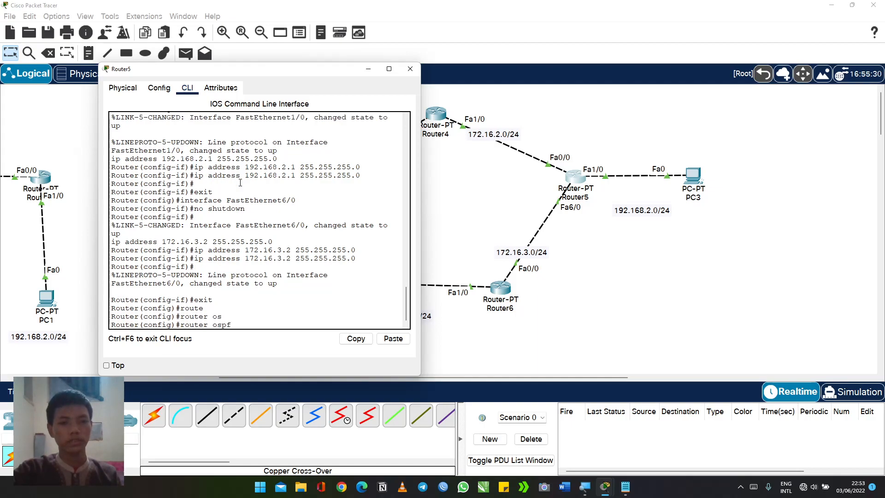
pyautogui.write('1')
pyautogui.press('Return')
# Step: Advertise network 172.16.2.0 with wildcard 0.0.0.255 in area 0 on Router5
pyautogui.write('netwo')
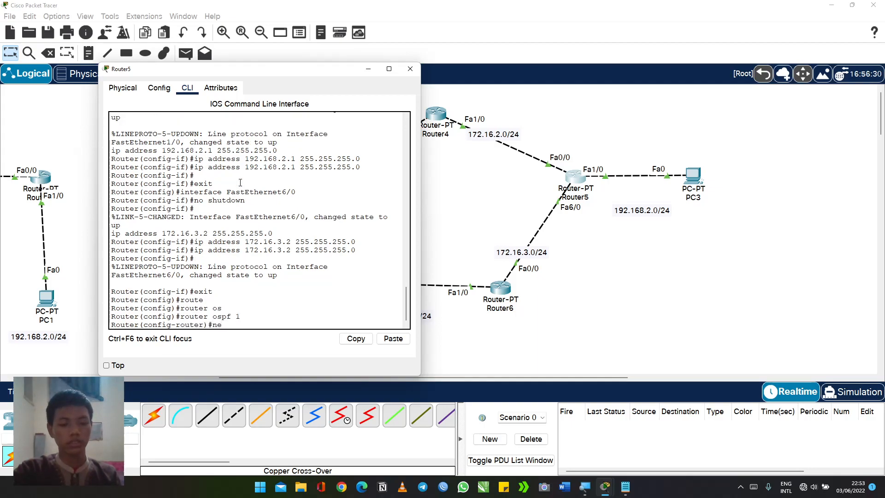
pyautogui.press('Tab')
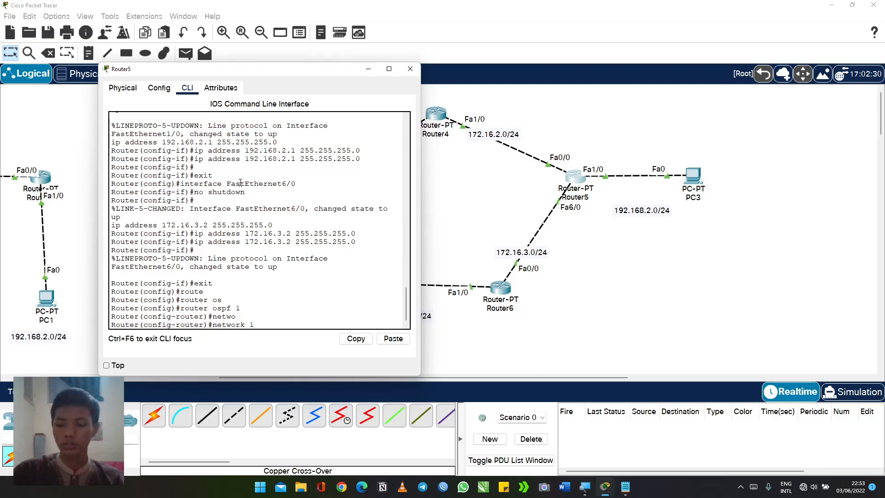
pyautogui.write('172.16.2.0')
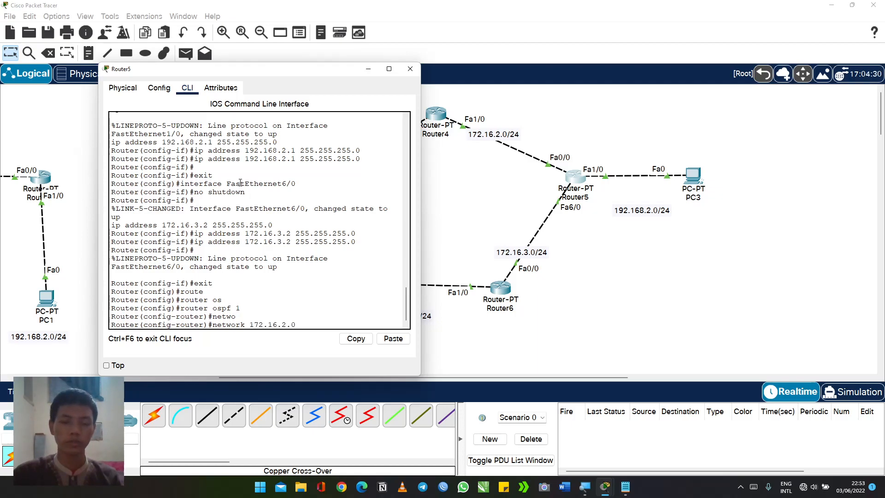
pyautogui.write(' 0.0.0')
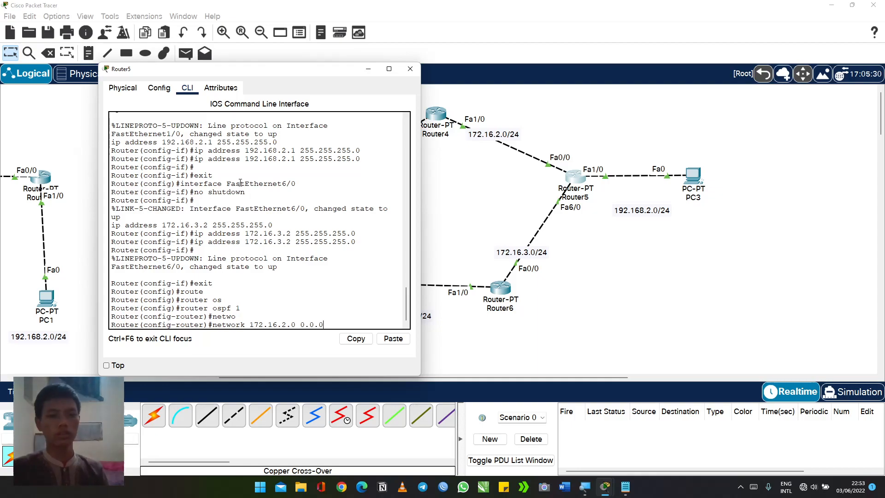
pyautogui.write('.255 ')
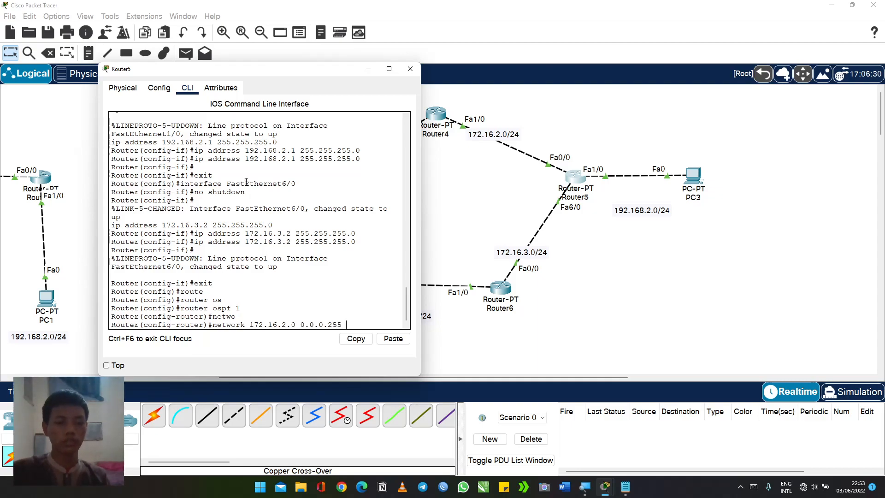
pyautogui.write('area')
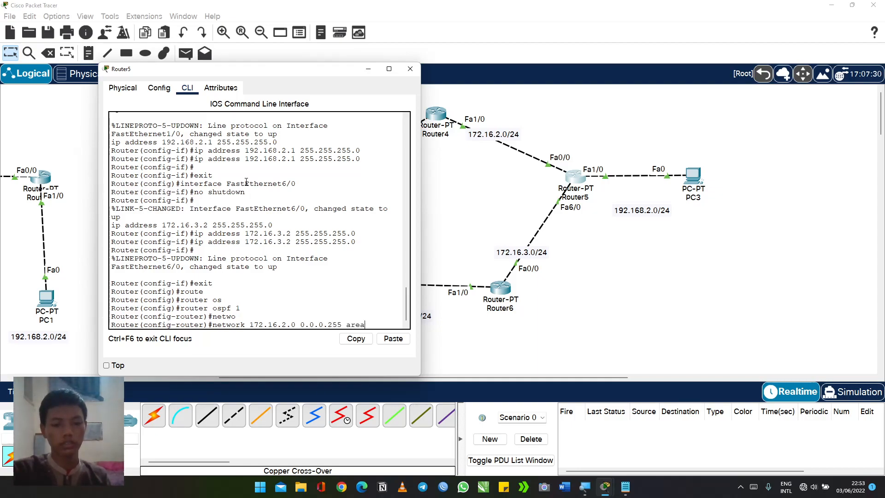
pyautogui.press('Tab')
pyautogui.write('0')
pyautogui.press('Return')
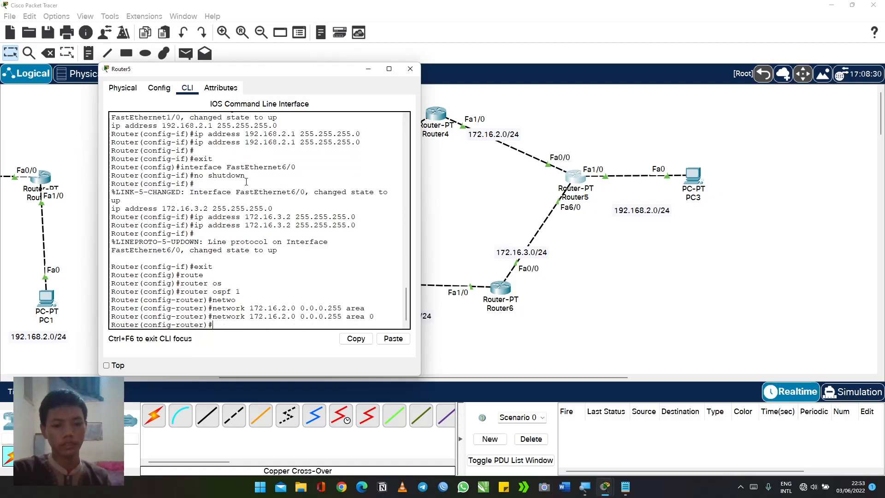
# Step: Reuse the previous network command to advertise 172.16.3.0 with wildcard 0.0.0.255 in area 0 on Router5
pyautogui.press('Up')
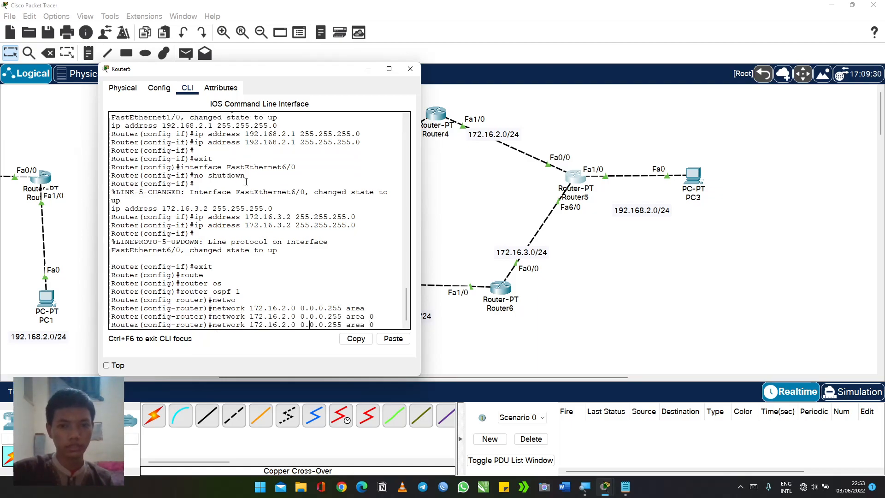
pyautogui.press('Left')
pyautogui.press('Left')
pyautogui.press('Left')
pyautogui.press('Left')
pyautogui.press('BackSpace')
pyautogui.write('3')
pyautogui.press('Return')
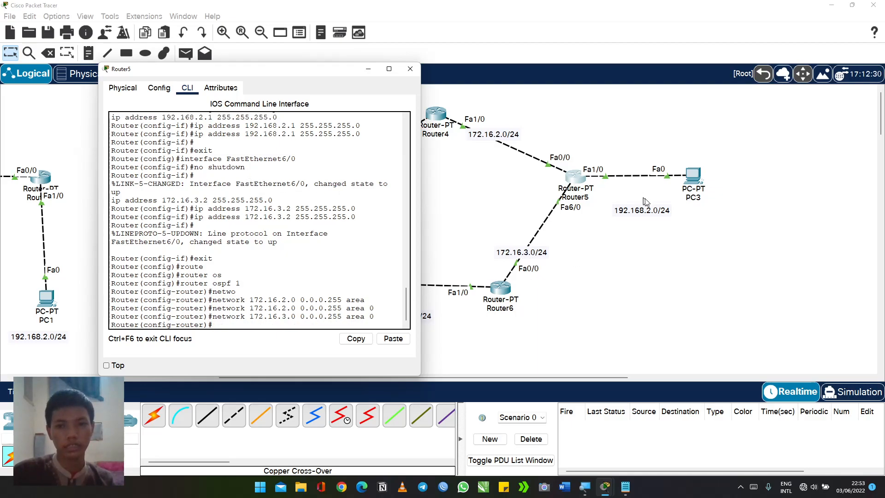
# Step: Advertise network 192.168.2.0 with wildcard 0.0.0.255 in area 0 on Router5 and close its window
pyautogui.press('Return')
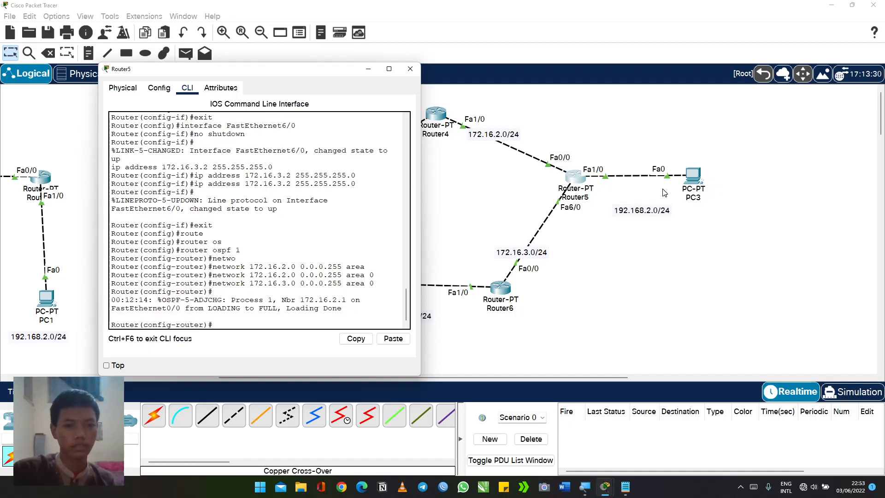
pyautogui.write('net')
pyautogui.press('Tab')
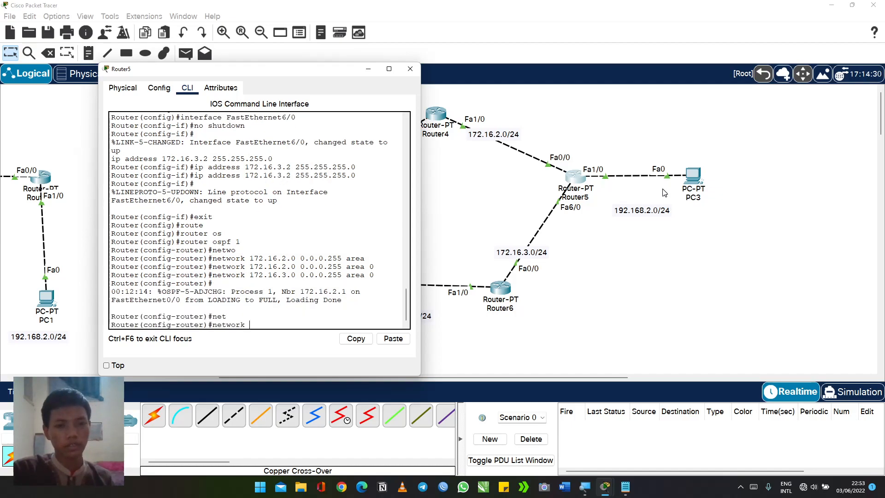
pyautogui.write('192.168')
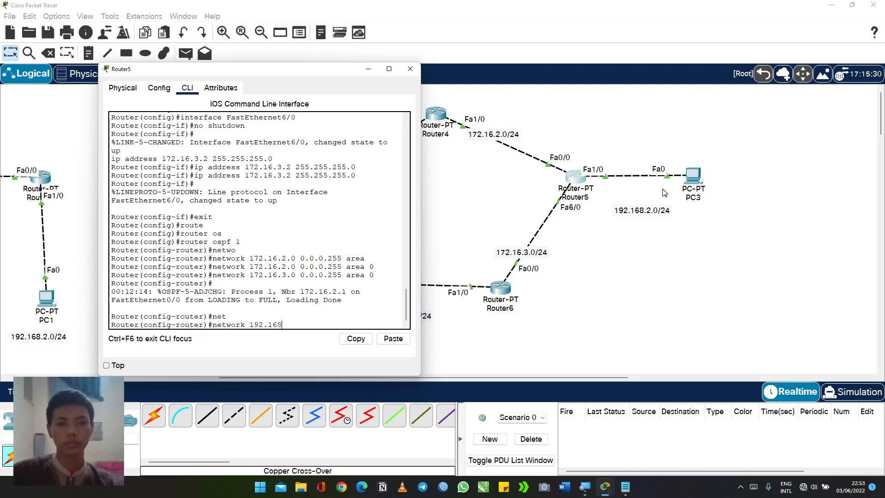
pyautogui.write('.2.0 0.0.0.')
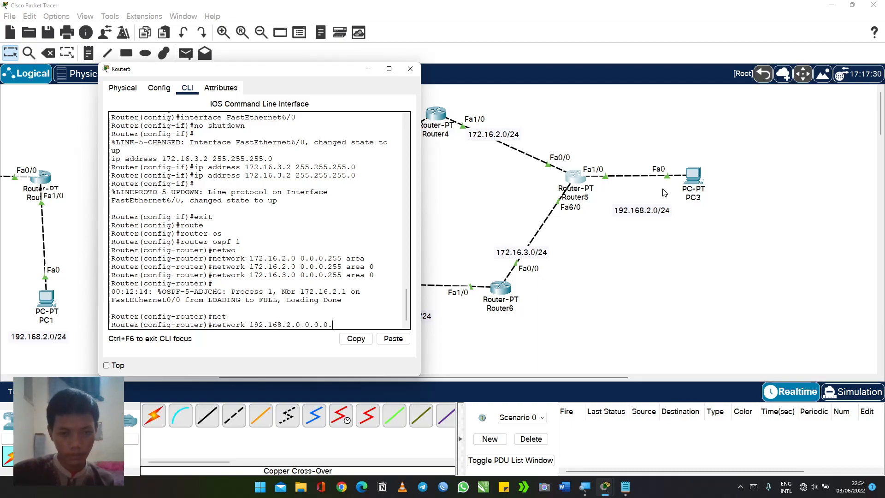
pyautogui.write('255 are')
pyautogui.press('Tab')
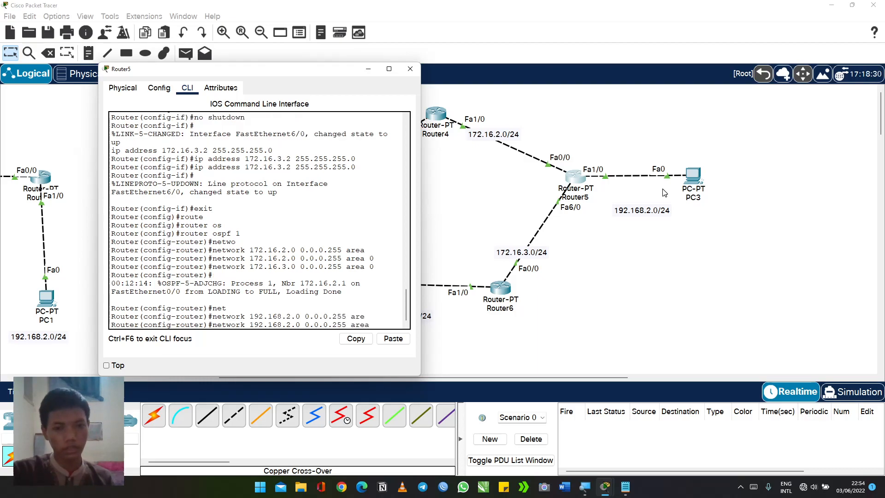
pyautogui.write('0')
pyautogui.press('Return')
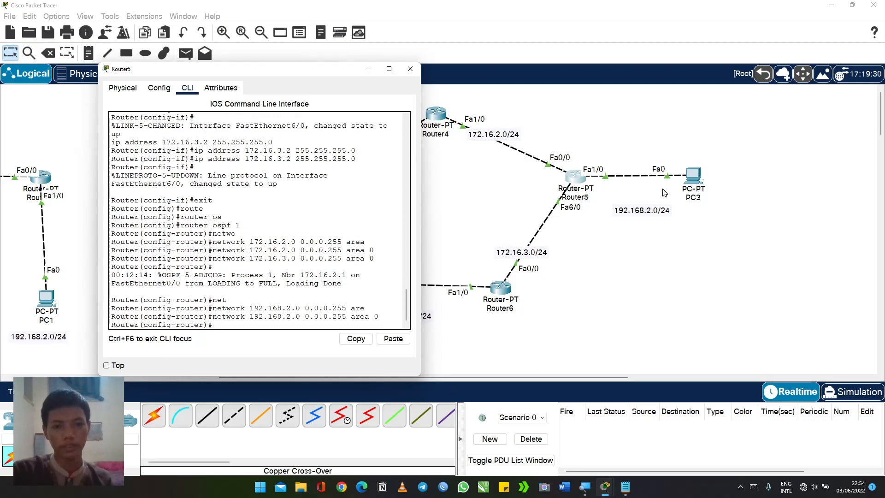
pyautogui.click(693, 278)
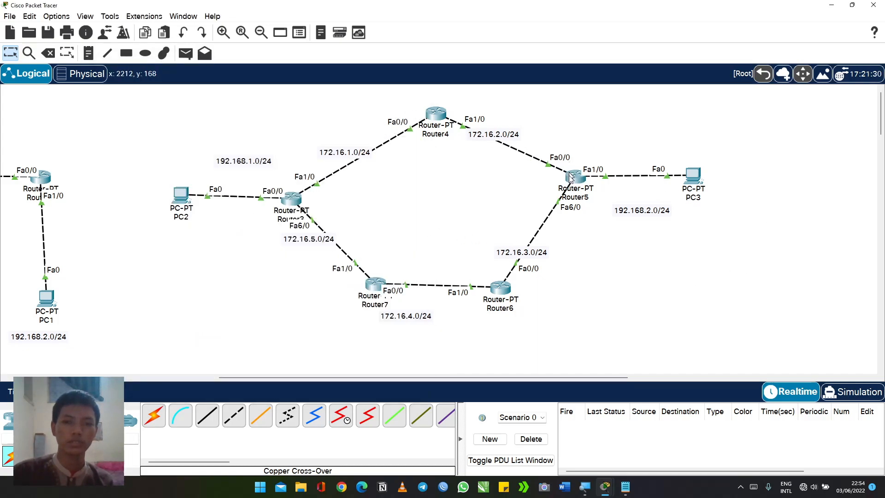
# Step: Open Router6's command line and exit interface configuration mode to global configuration
pyautogui.click(499, 290)
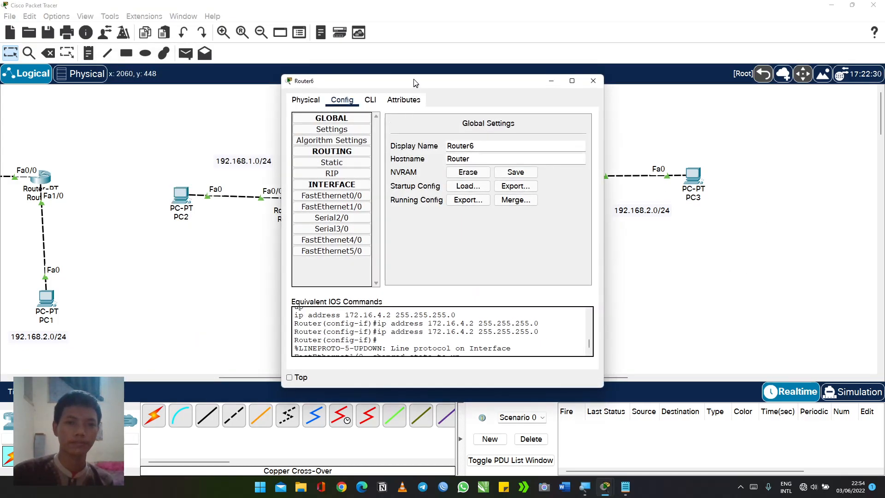
pyautogui.moveTo(414, 79); pyautogui.dragTo(159, 43)
pyautogui.click(113, 66)
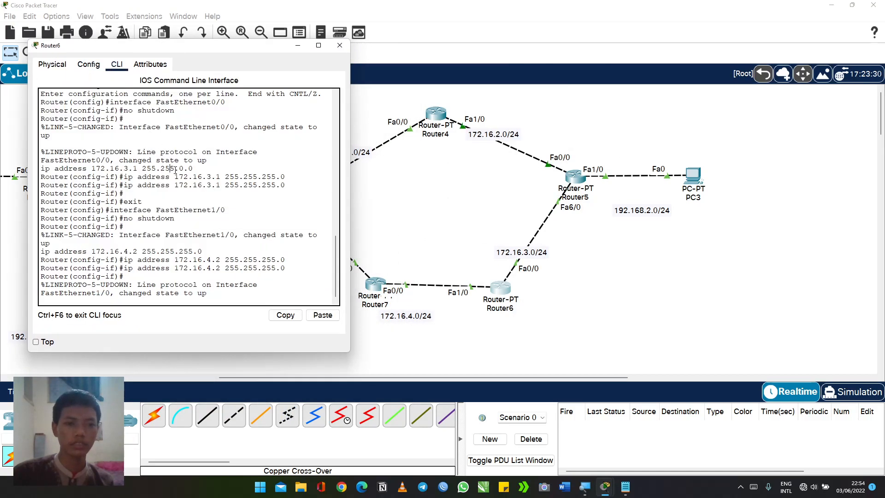
pyautogui.press('Return')
pyautogui.write('exi')
pyautogui.press('Tab')
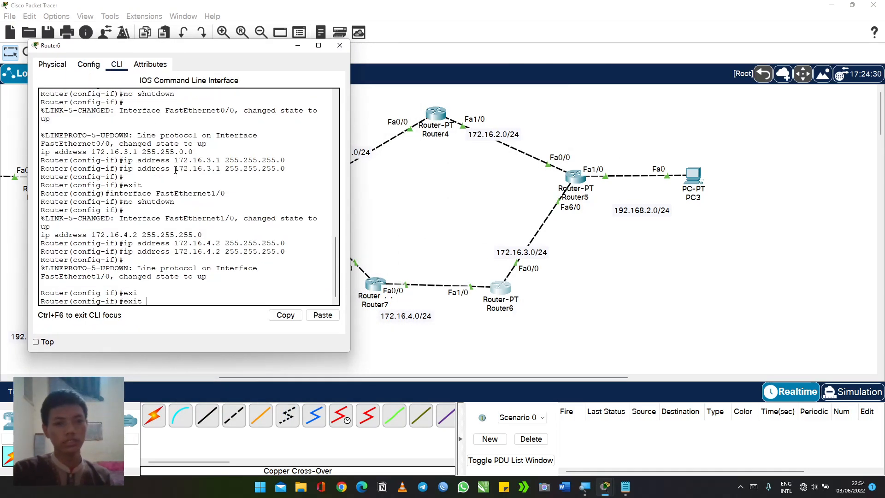
pyautogui.press('Return')
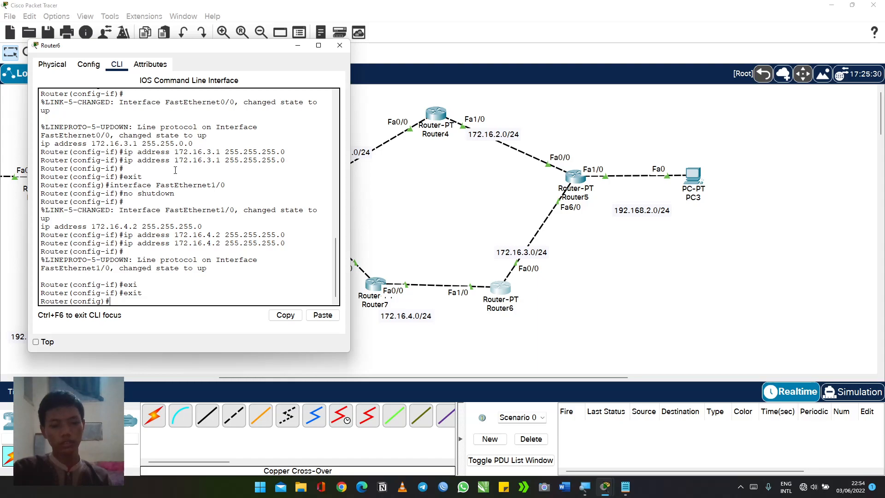
# Step: Start OSPF process 1 on Router6 with router ospf 1
pyautogui.write('router')
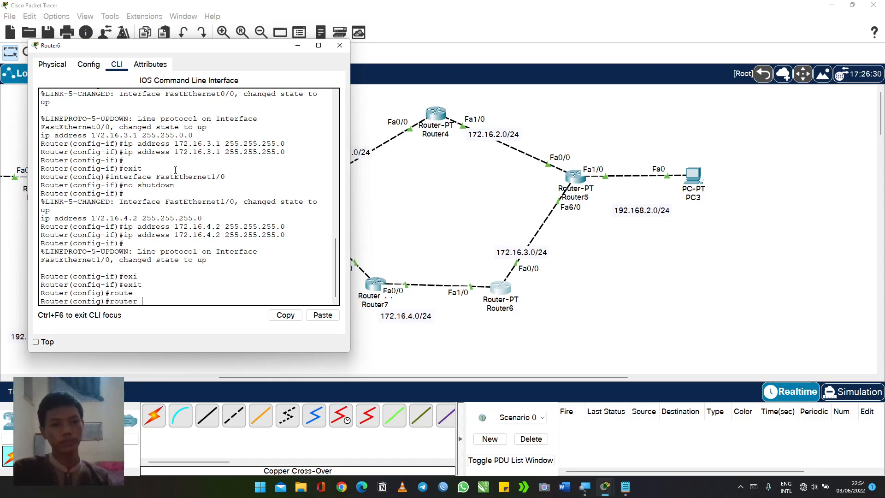
pyautogui.press('Tab')
pyautogui.write('r osp')
pyautogui.press('Tab')
pyautogui.write('1')
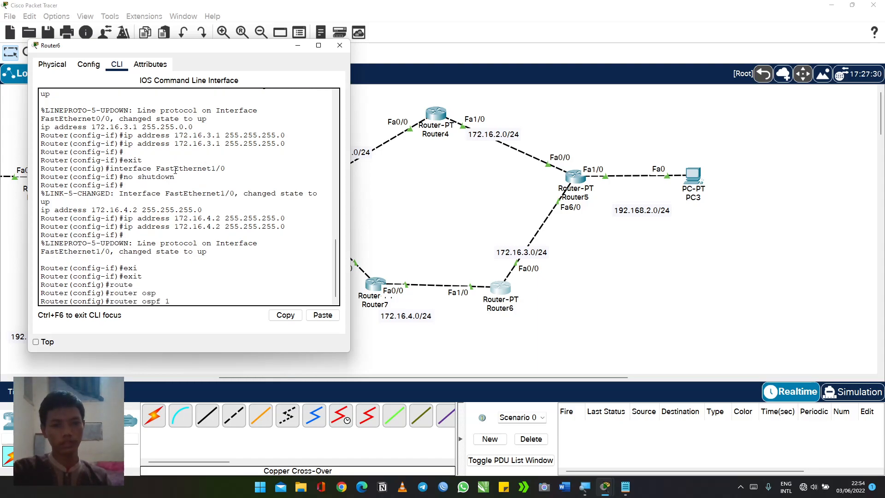
pyautogui.press('Return')
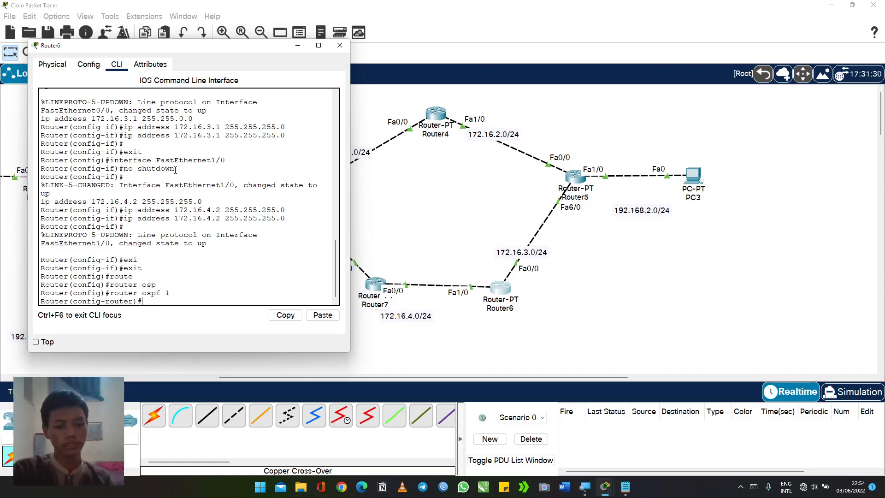
# Step: Advertise network 172.16.3.0 with wildcard 0.0.0.255 in area 0 on Router6
pyautogui.write('t')
pyautogui.press('Tab')
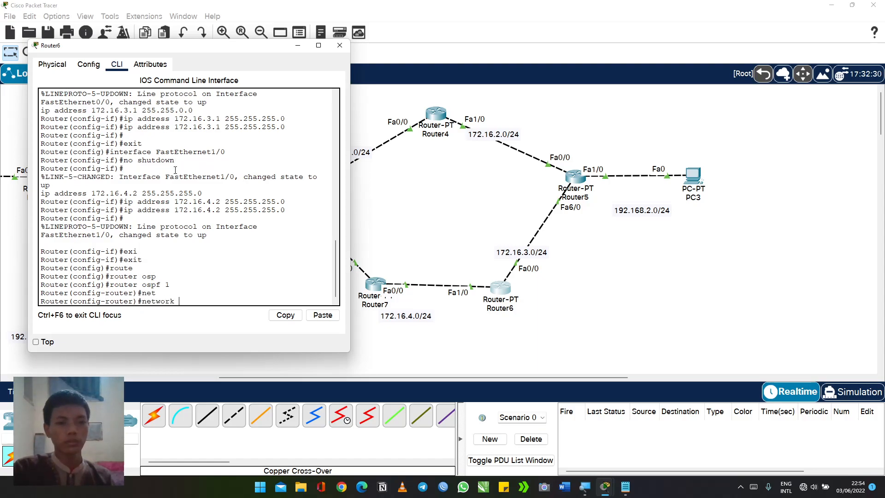
pyautogui.write('1')
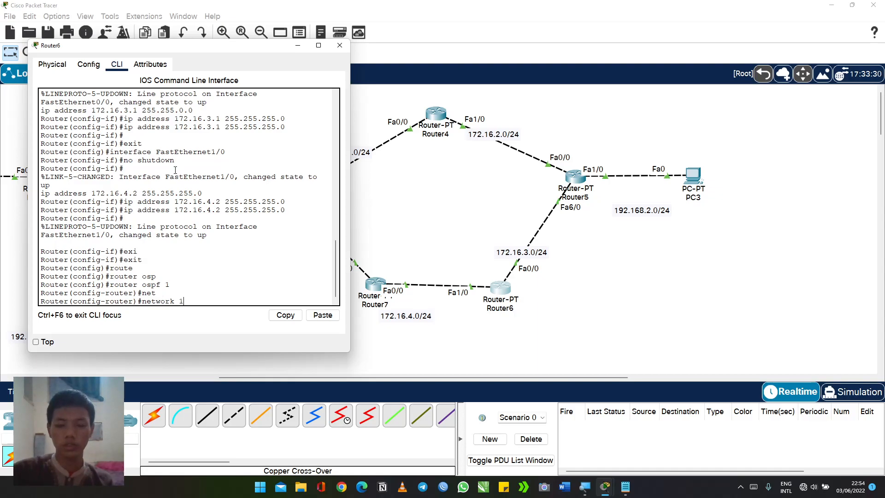
pyautogui.write('72.16.3')
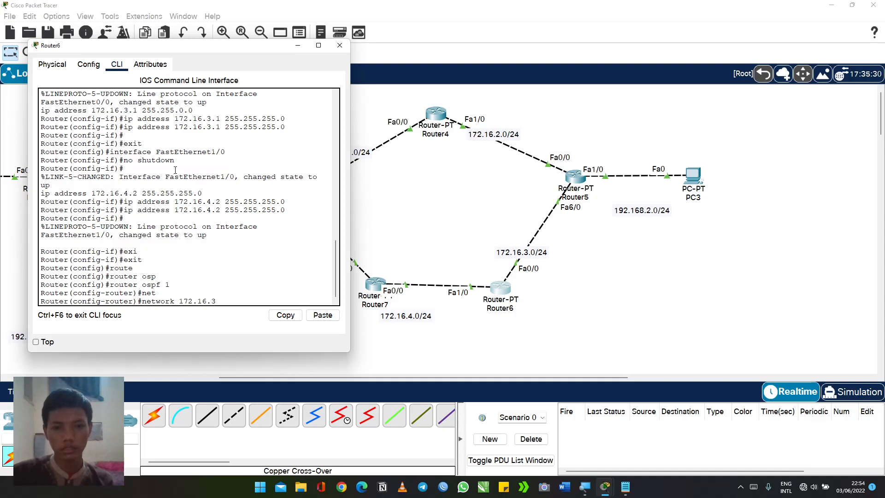
pyautogui.write('.0 0.0.0.255')
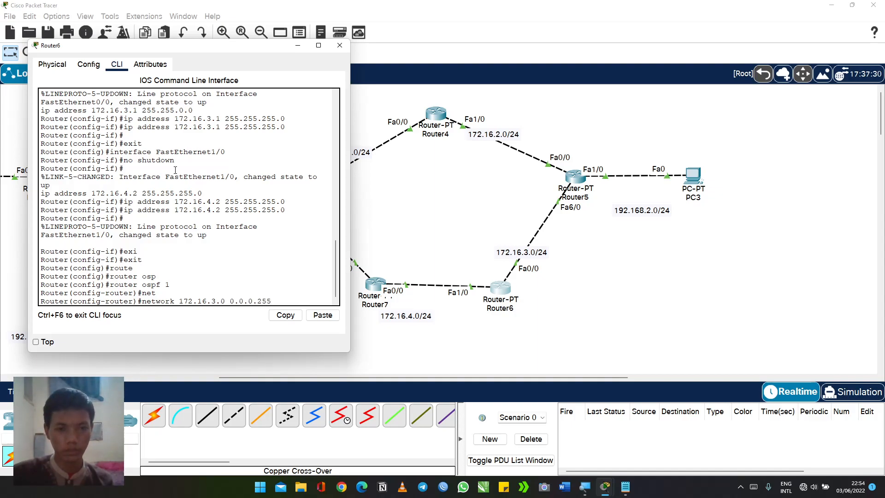
pyautogui.write(' area')
pyautogui.press('Tab')
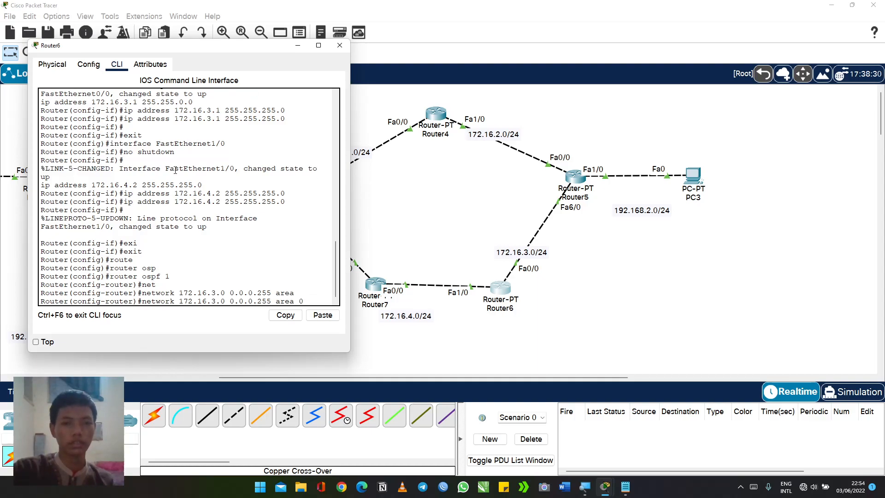
pyautogui.write('0')
pyautogui.press('Return')
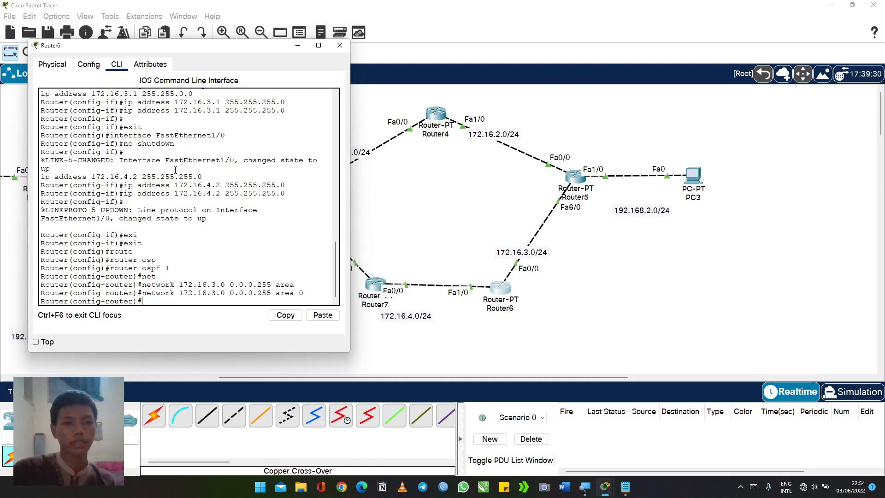
# Step: Reuse the previous network command to advertise 172.16.4.0 with wildcard 0.0.0.255 in area 0 on Router6, then close its window
pyautogui.press('Up')
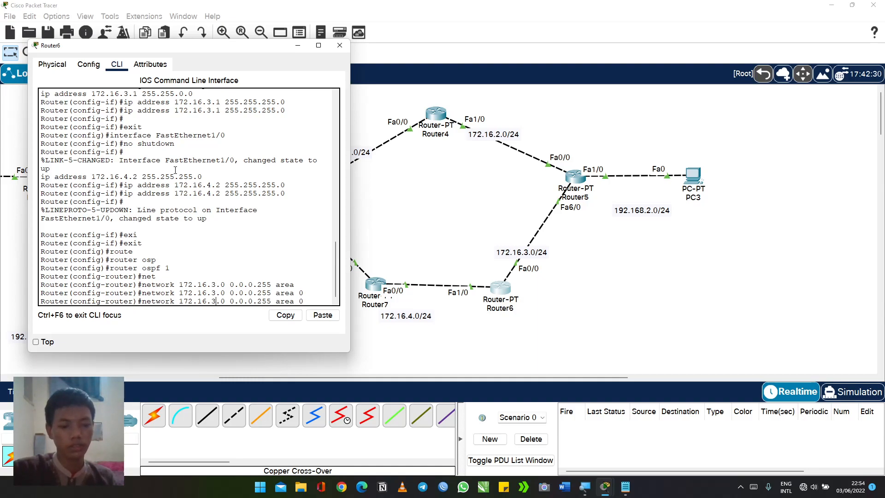
pyautogui.press('Return')
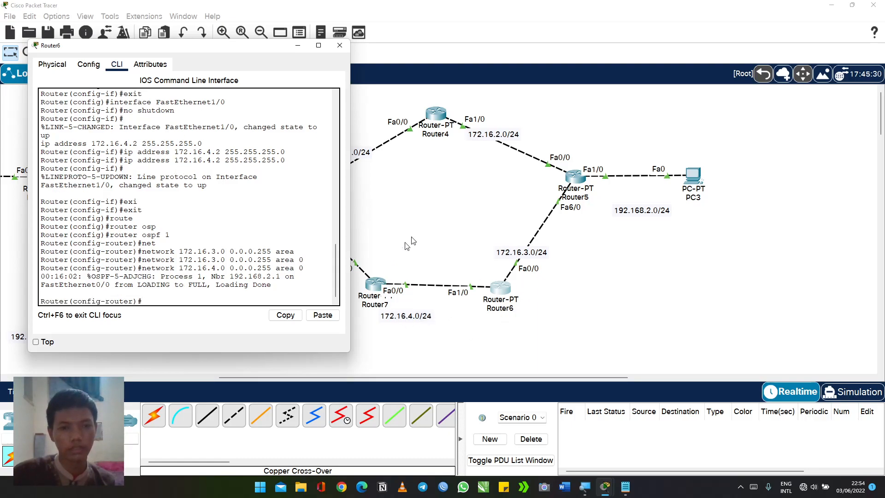
pyautogui.click(399, 347)
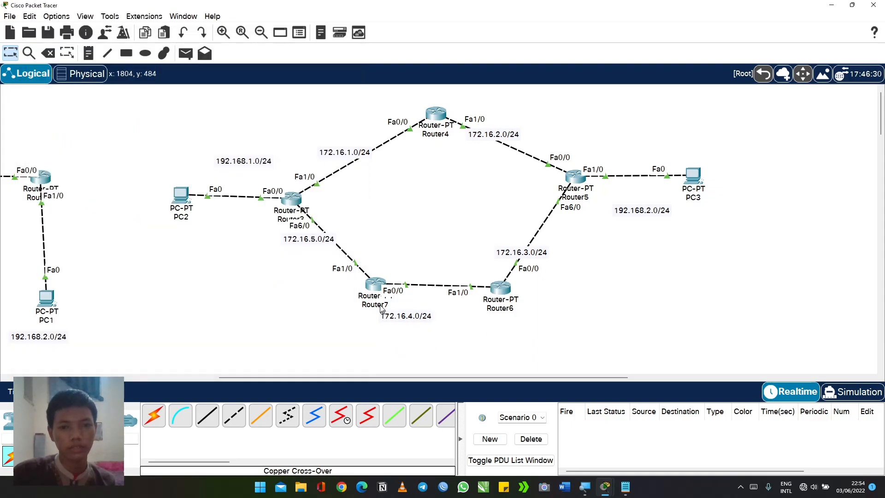
# Step: Open Router7's command line and exit interface configuration mode to global configuration
pyautogui.click(376, 285)
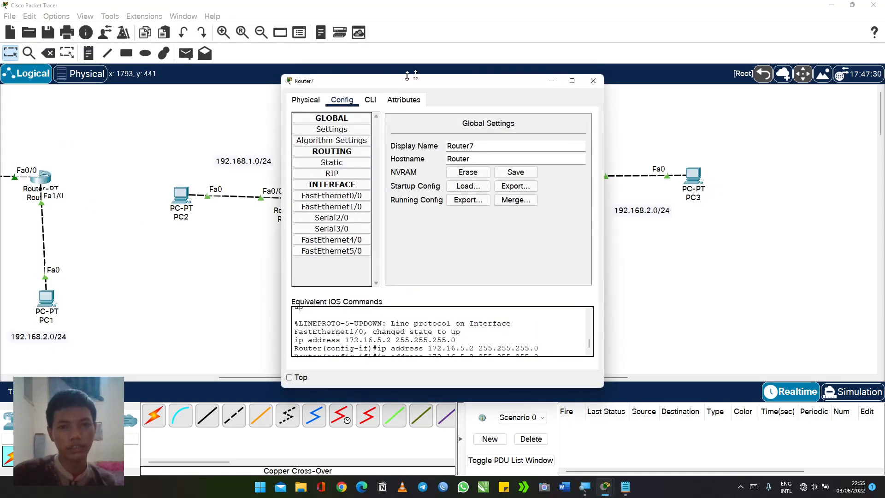
pyautogui.moveTo(408, 75); pyautogui.dragTo(407, 64)
pyautogui.moveTo(498, 73); pyautogui.dragTo(760, 57)
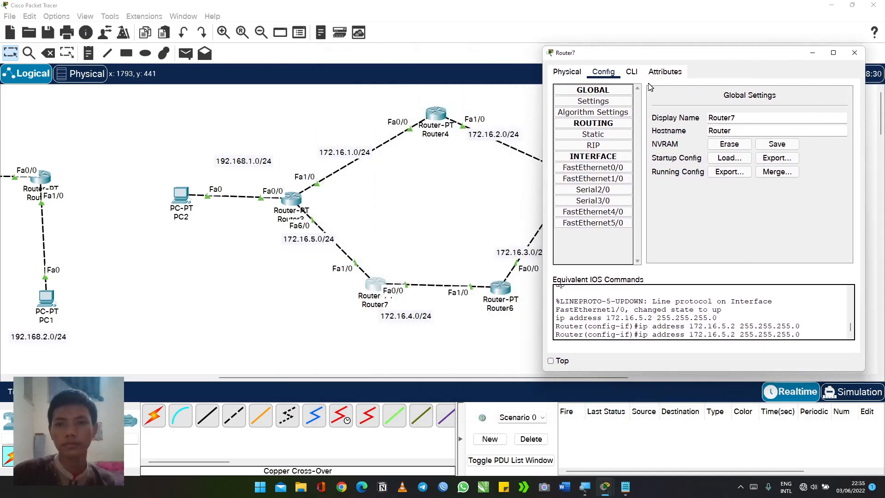
pyautogui.click(632, 72)
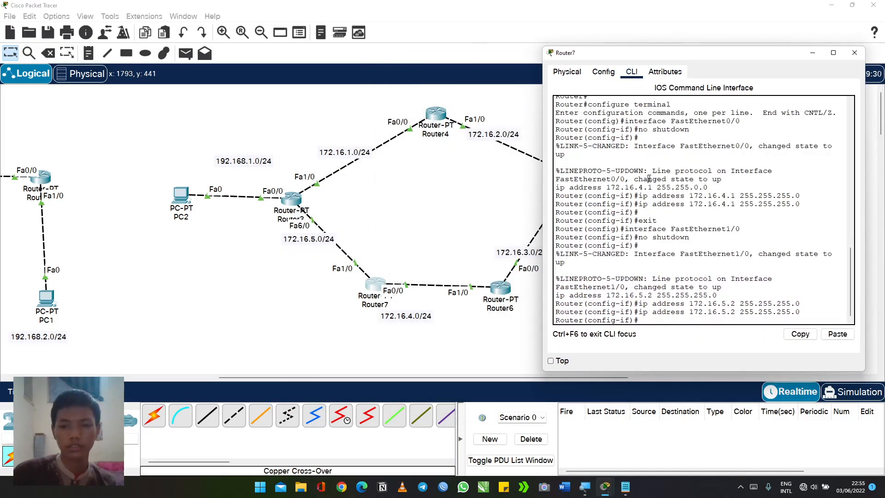
pyautogui.write('exit')
pyautogui.press('Return')
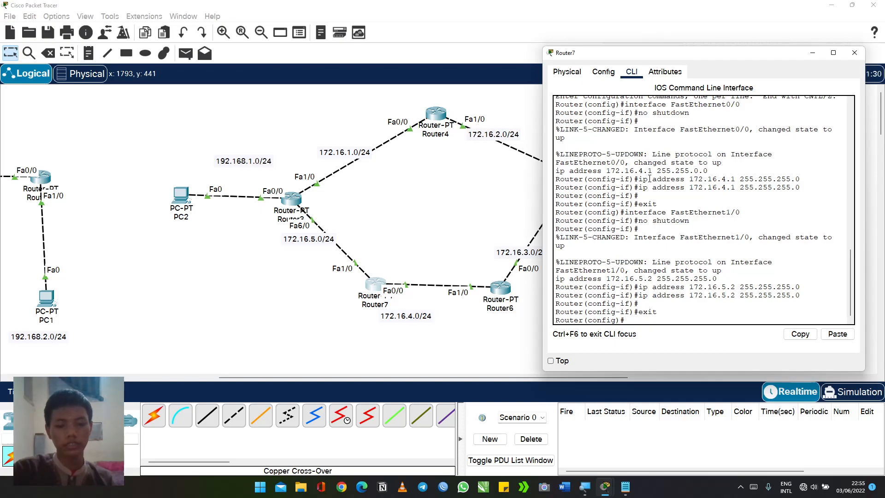
# Step: Start OSPF process 1 on Router7 with router ospf 1
pyautogui.write('route')
pyautogui.press('Tab')
pyautogui.write('r ')
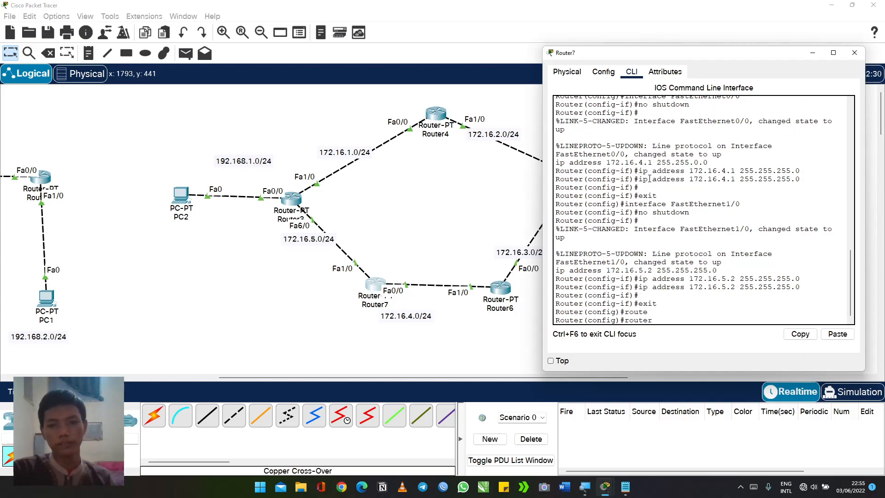
pyautogui.write('osp')
pyautogui.press('Tab')
pyautogui.write('1')
pyautogui.press('Return')
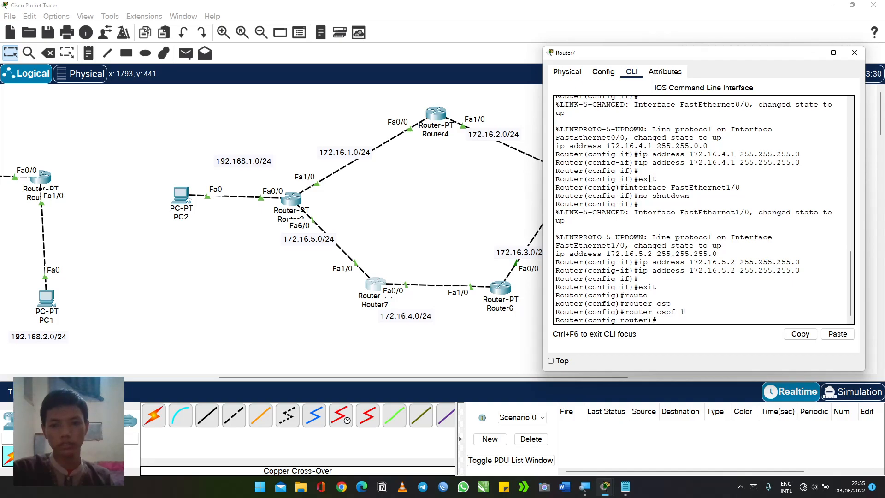
# Step: Advertise network 172.16.5.0 with wildcard 0.0.0.255 in area 0 on Router7
pyautogui.write('ne')
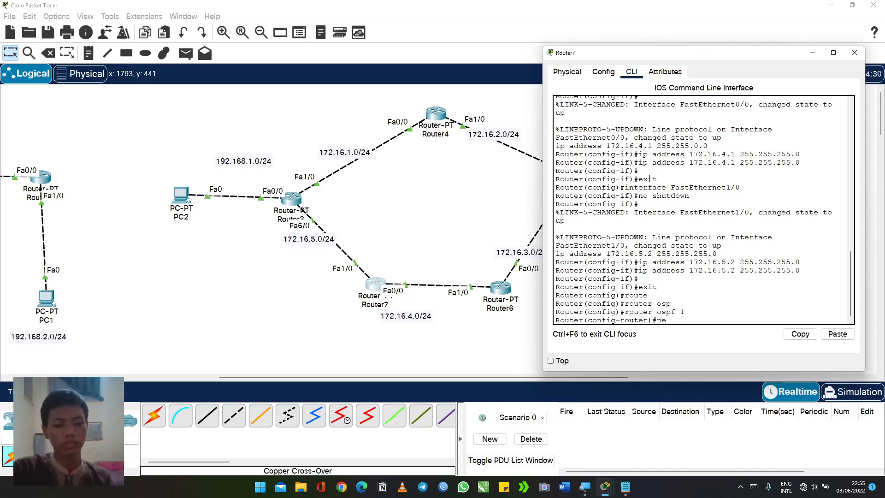
pyautogui.write('t')
pyautogui.press('Tab')
pyautogui.write('1')
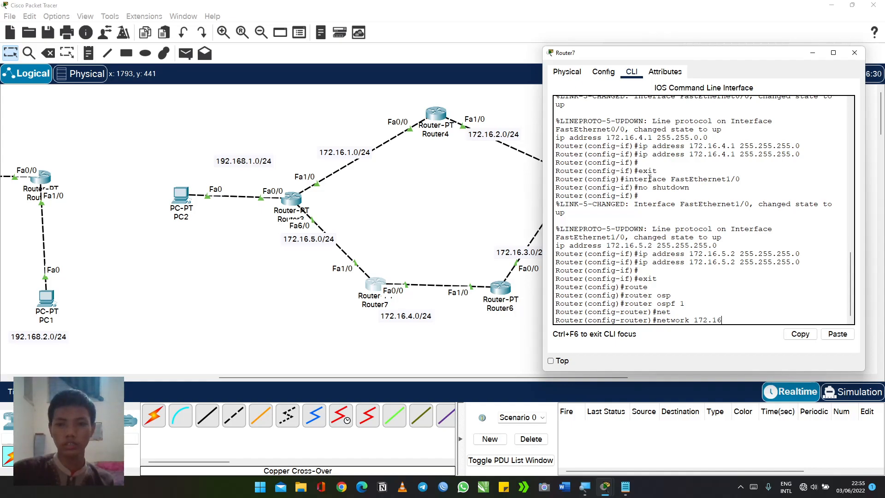
pyautogui.write('72.16.5.0 0.0.0.255 a')
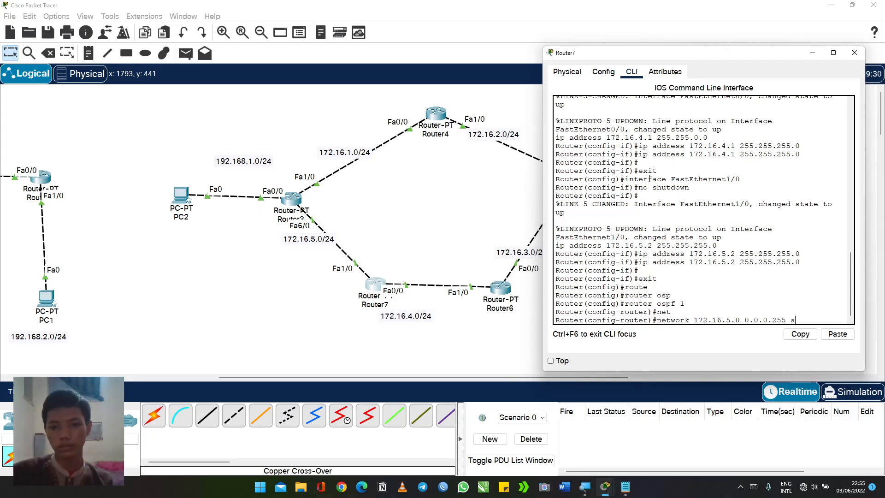
pyautogui.write('0')
pyautogui.press('Return')
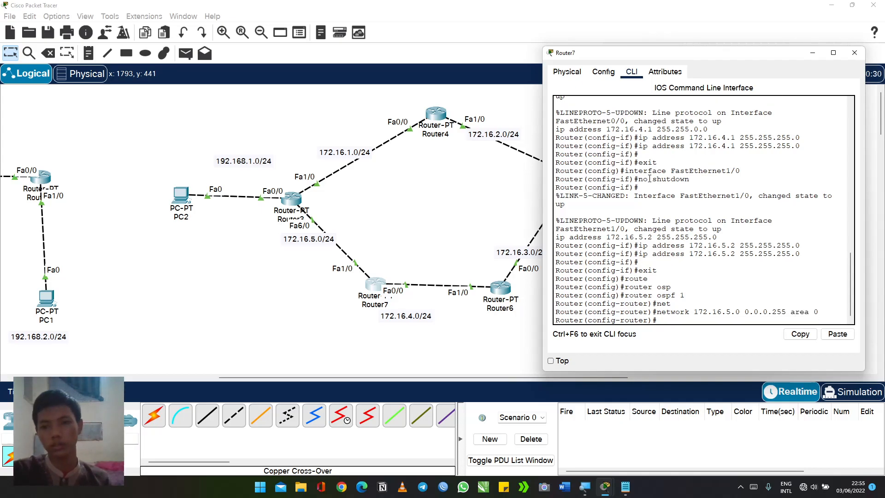
pyautogui.press('Up')
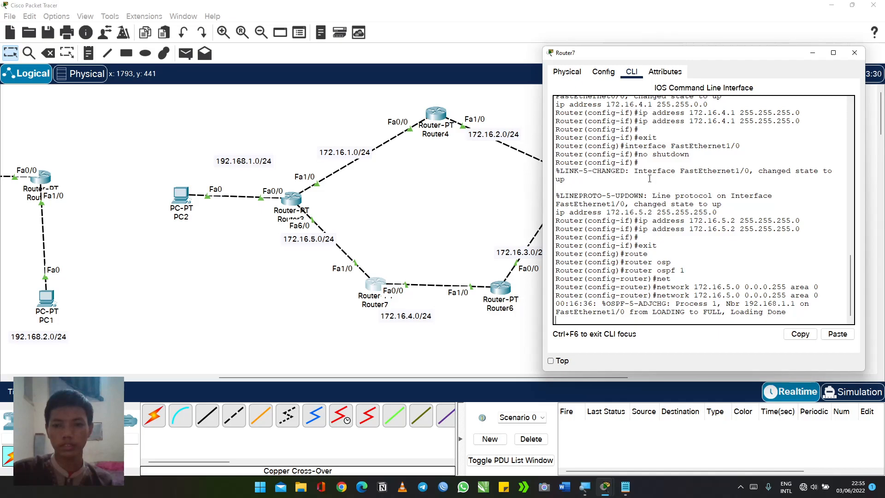
pyautogui.press('BackSpace')
pyautogui.press('BackSpace')
pyautogui.press('BackSpace')
pyautogui.press('BackSpace')
pyautogui.press('BackSpace')
pyautogui.press('BackSpace')
pyautogui.press('BackSpace')
pyautogui.press('BackSpace')
pyautogui.press('BackSpace')
pyautogui.press('BackSpace')
pyautogui.press('BackSpace')
pyautogui.press('BackSpace')
pyautogui.press('BackSpace')
pyautogui.press('BackSpace')
pyautogui.press('BackSpace')
pyautogui.press('BackSpace')
pyautogui.press('BackSpace')
pyautogui.press('BackSpace')
pyautogui.press('BackSpace')
pyautogui.press('BackSpace')
pyautogui.press('Return')
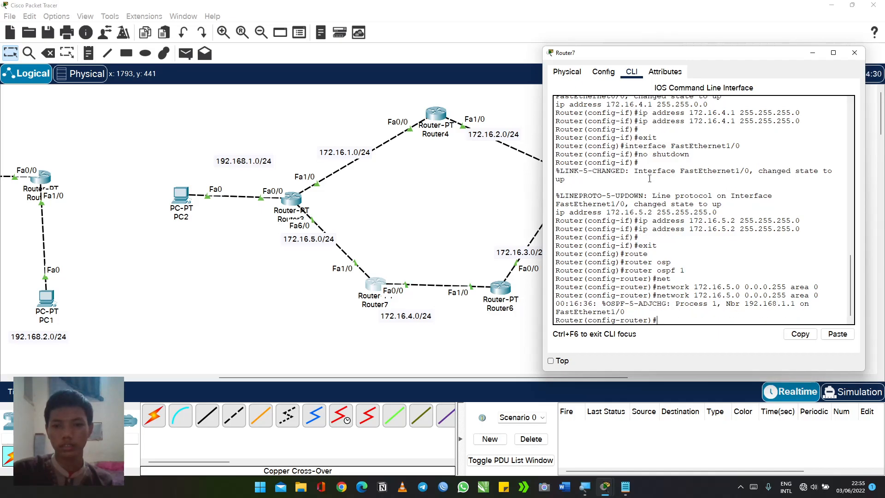
# Step: Reuse the previous network command to advertise 172.16.4.0 with wildcard 0.0.0.255 in area 0 on Router7, then close its window
pyautogui.press('Up')
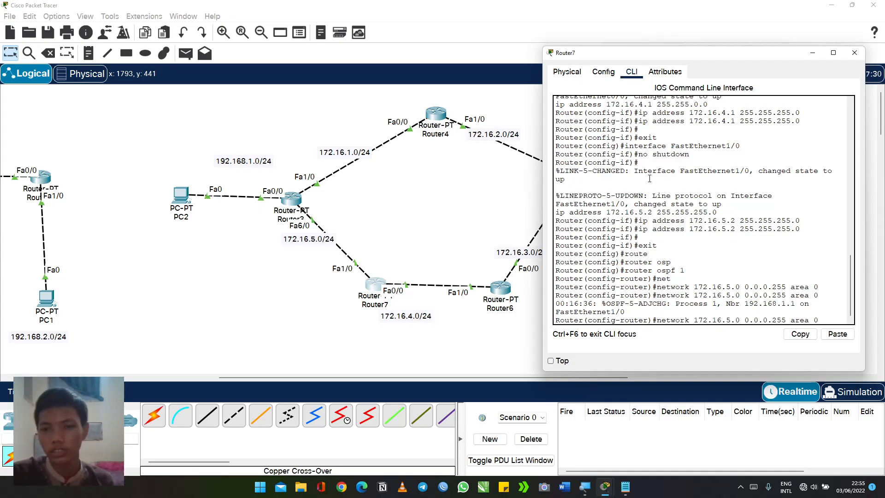
pyautogui.moveTo(634, 315); pyautogui.dragTo(557, 305)
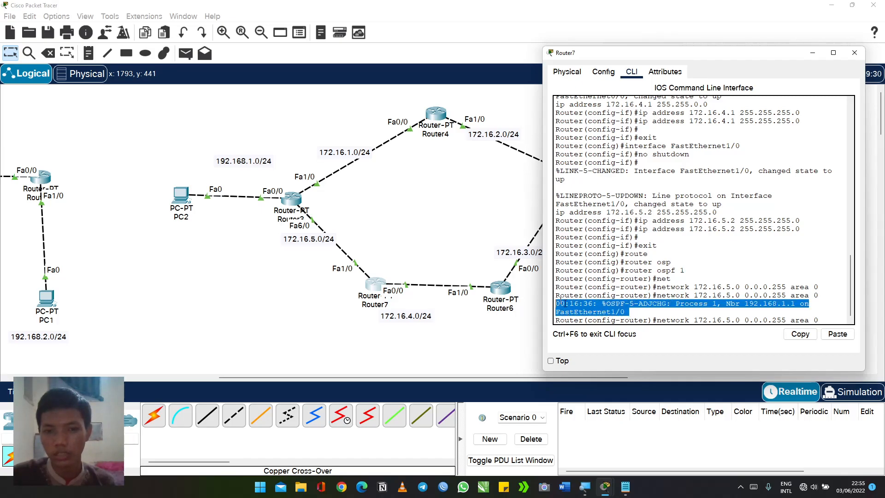
pyautogui.click(644, 318)
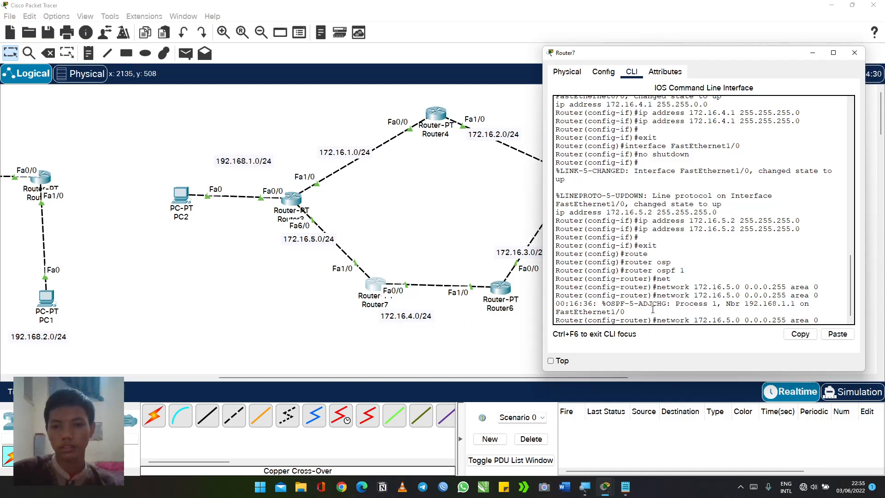
pyautogui.press('Left')
pyautogui.press('Left')
pyautogui.press('Left')
pyautogui.press('Left')
pyautogui.press('Left')
pyautogui.press('Left')
pyautogui.press('Left')
pyautogui.press('Left')
pyautogui.press('Left')
pyautogui.press('Left')
pyautogui.press('Left')
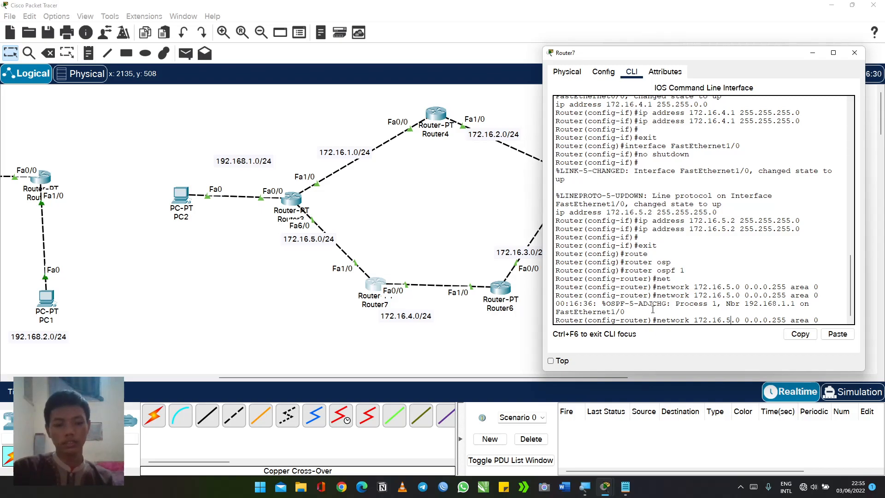
pyautogui.press('Left')
pyautogui.press('Left')
pyautogui.press('BackSpace')
pyautogui.write('4')
pyautogui.press('Return')
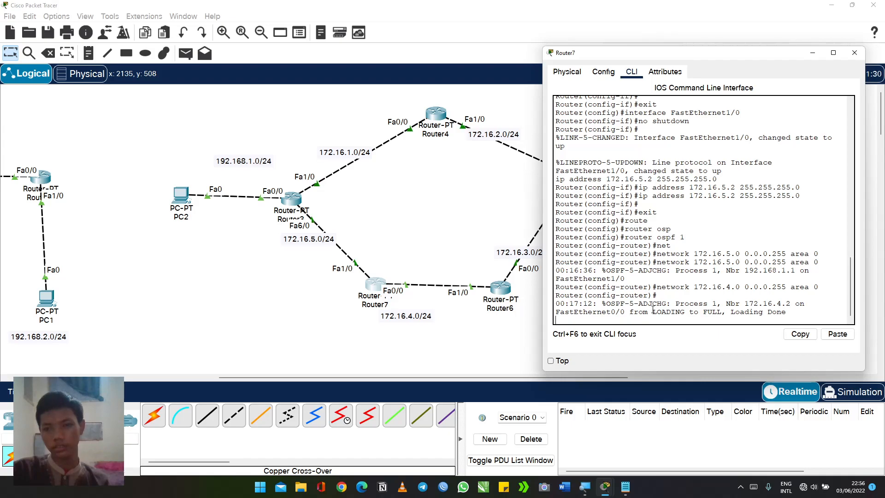
pyautogui.moveTo(790, 309); pyautogui.dragTo(555, 303)
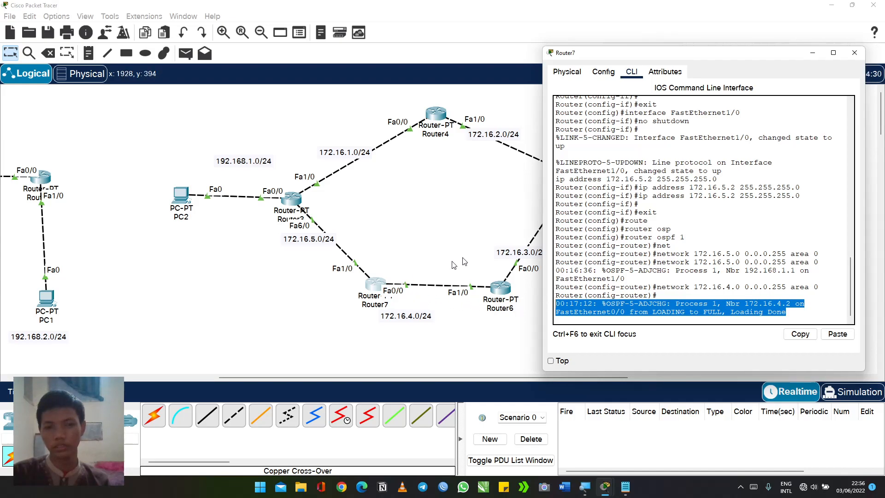
pyautogui.click(854, 62)
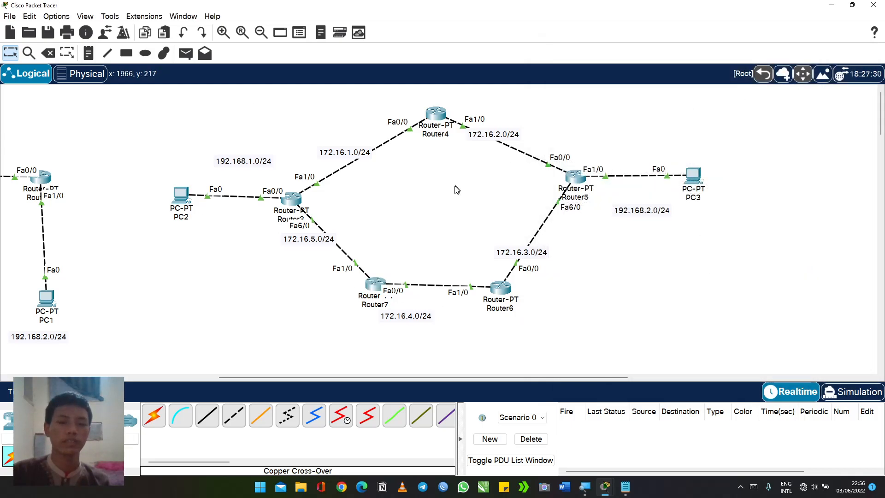
# Step: Display Router3's routing table from its command line with do show ip route
pyautogui.click(291, 199)
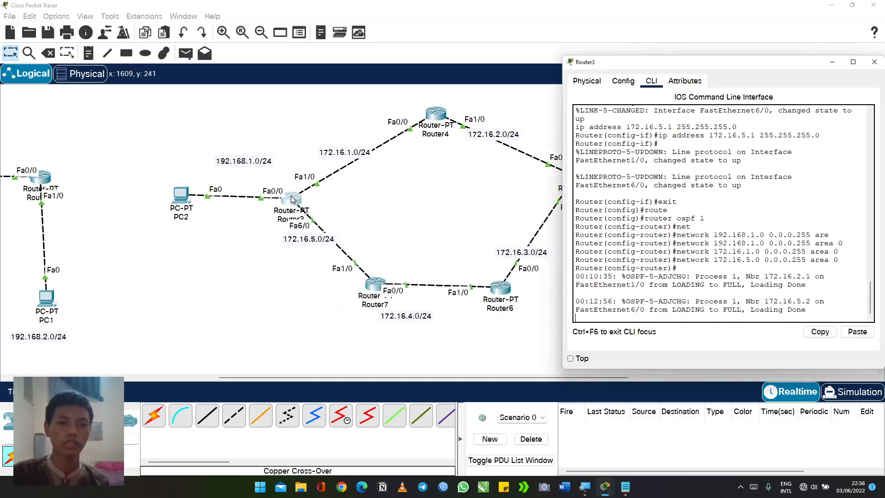
pyautogui.moveTo(630, 63); pyautogui.dragTo(419, 61)
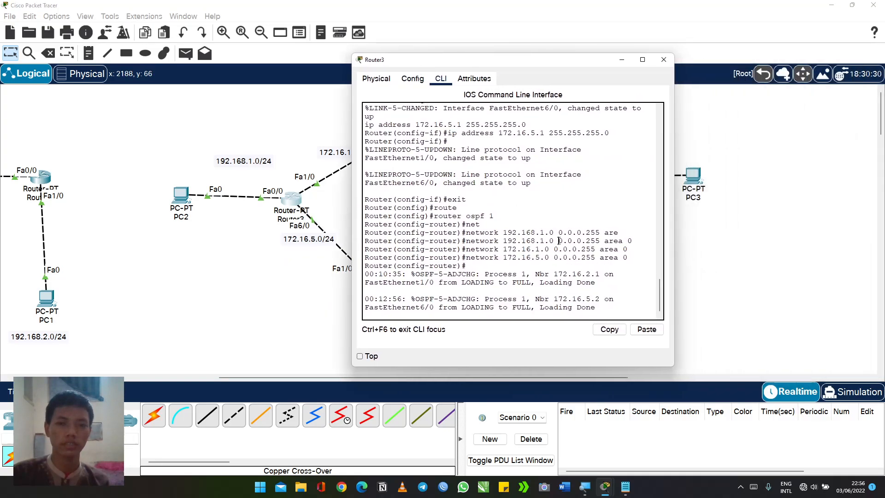
pyautogui.press('Return')
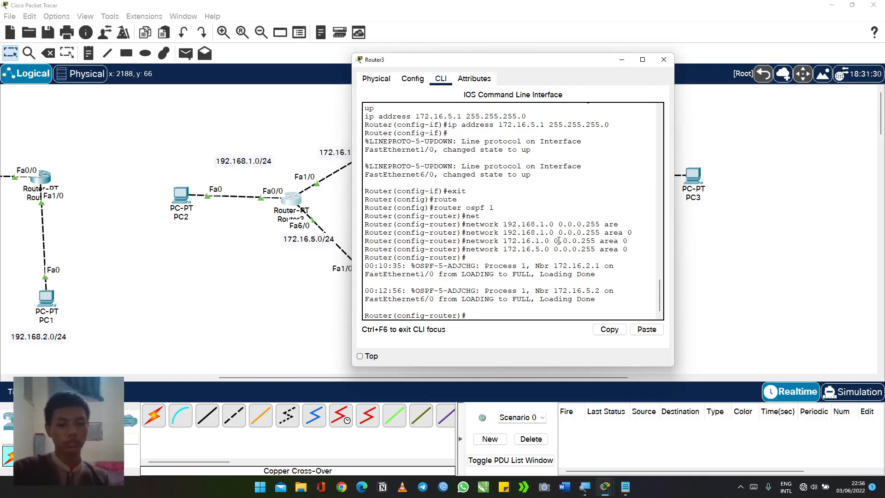
pyautogui.write('do s')
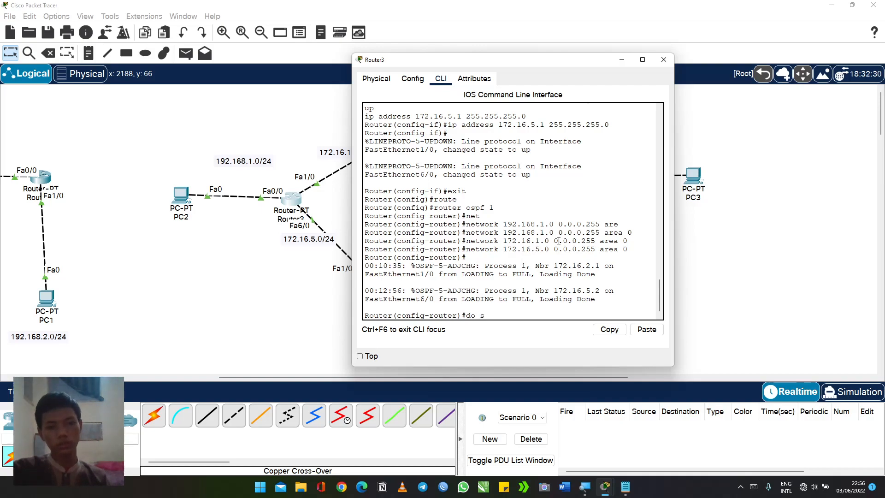
pyautogui.write('how ip ro')
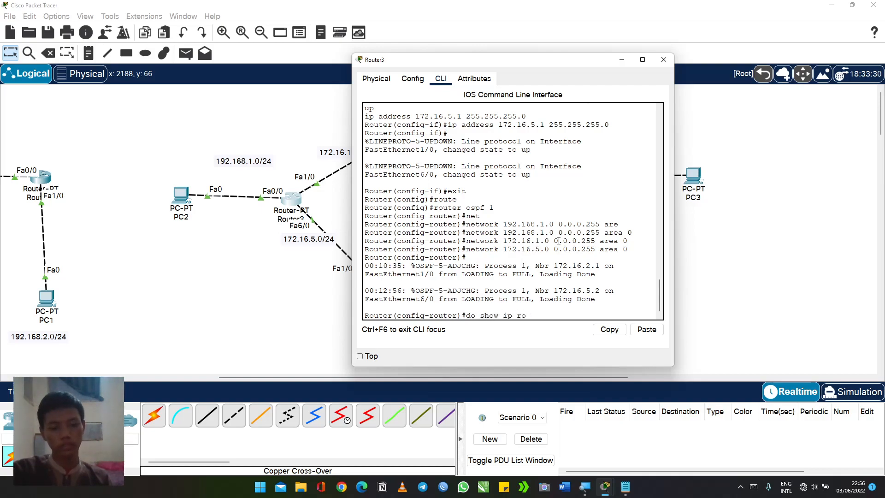
pyautogui.write('ute')
pyautogui.press('Return')
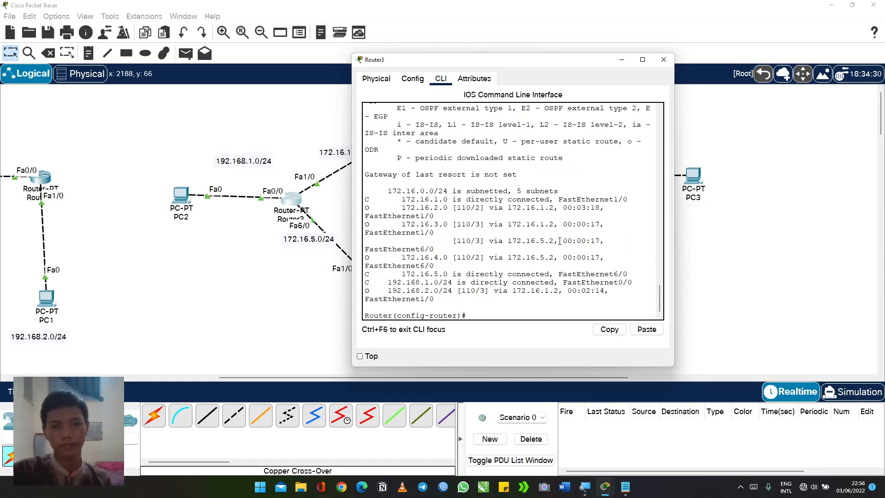
# Step: Widen Router3's window and examine the connected (C) and OSPF (O) entries in its routing table, then close the window
pyautogui.moveTo(674, 231); pyautogui.dragTo(787, 248)
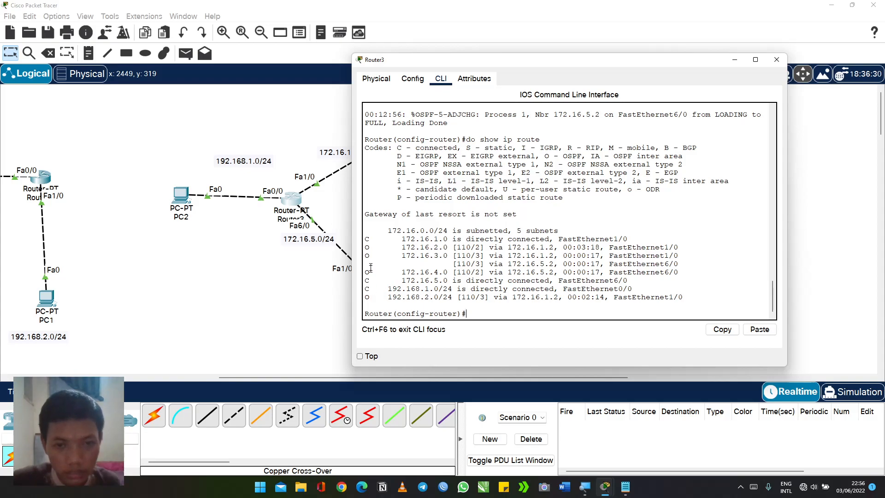
pyautogui.moveTo(365, 238); pyautogui.dragTo(368, 240)
pyautogui.moveTo(366, 297); pyautogui.dragTo(372, 298)
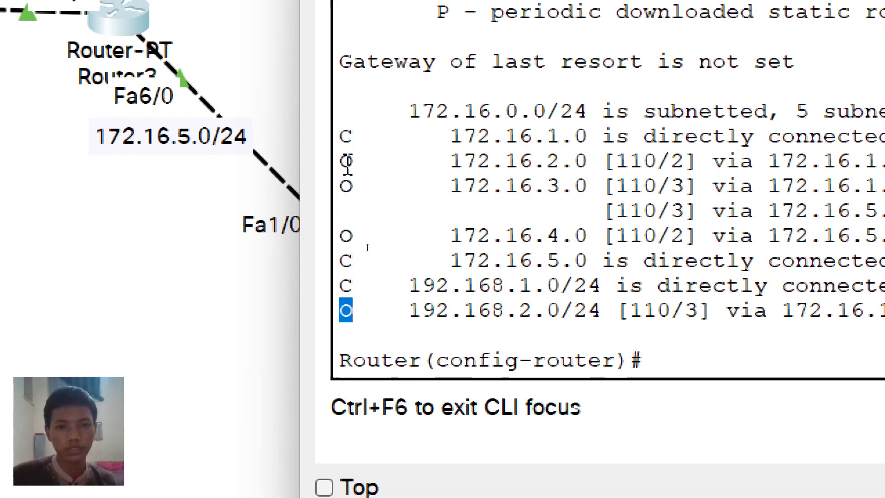
pyautogui.moveTo(342, 132); pyautogui.dragTo(354, 133)
pyautogui.click(342, 161)
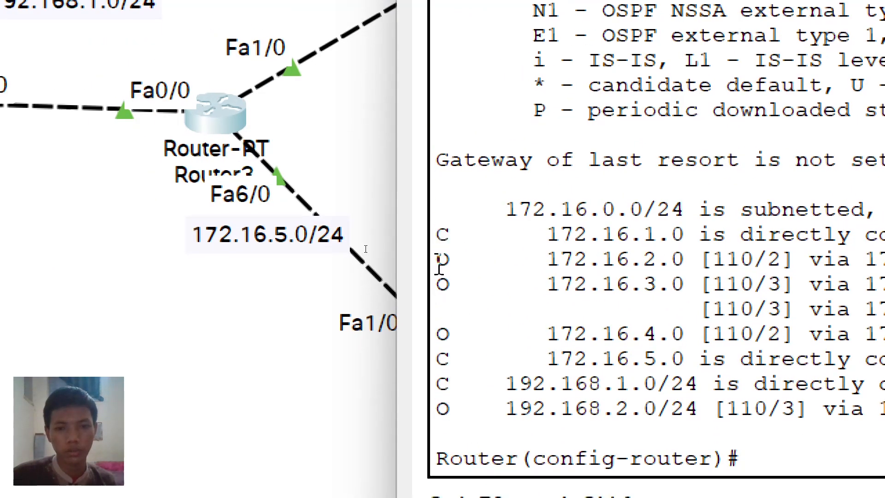
pyautogui.moveTo(438, 251); pyautogui.dragTo(690, 335)
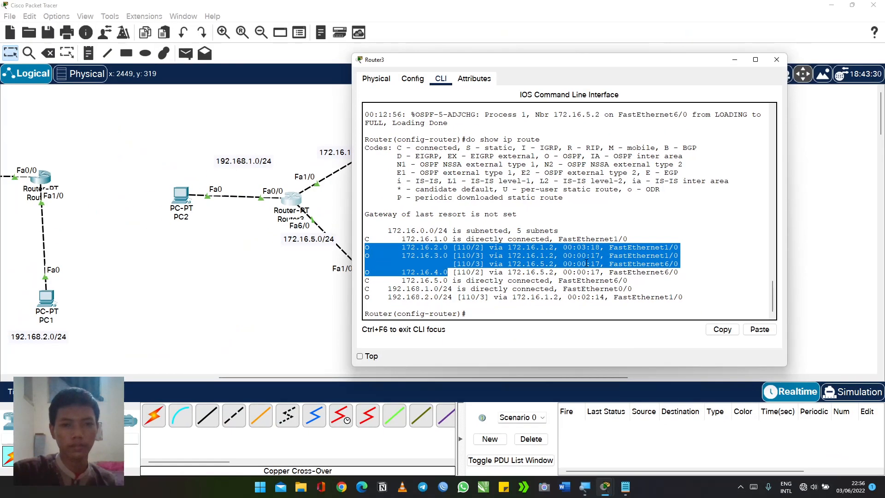
pyautogui.click(618, 293)
pyautogui.click(777, 60)
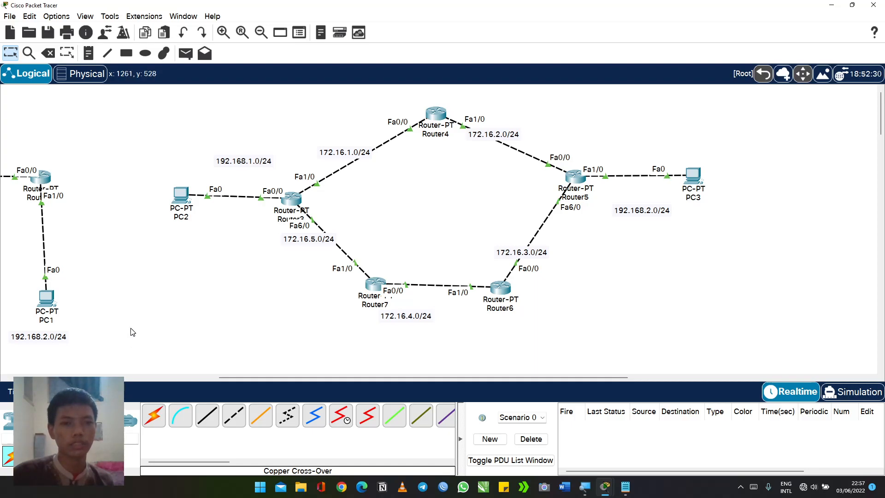
# Step: Test end-to-end connectivity by sending a simple PDU from PC2 to PC3
pyautogui.click(186, 54)
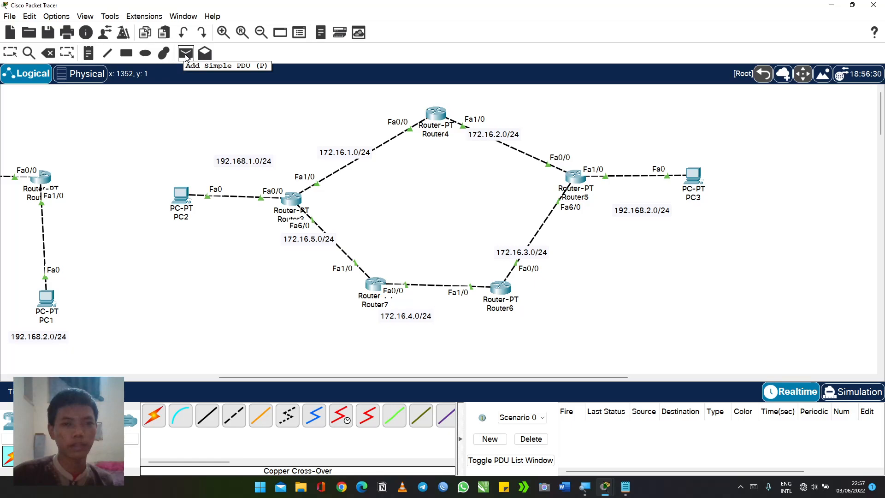
pyautogui.click(186, 54)
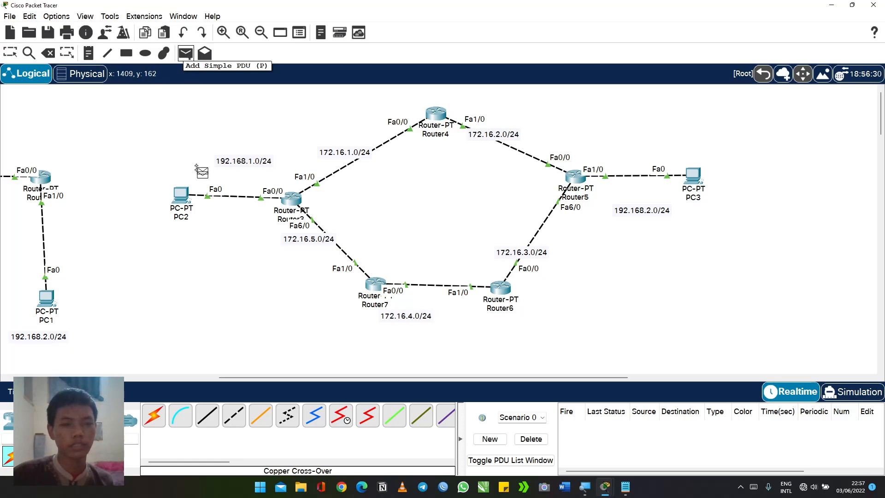
pyautogui.click(180, 196)
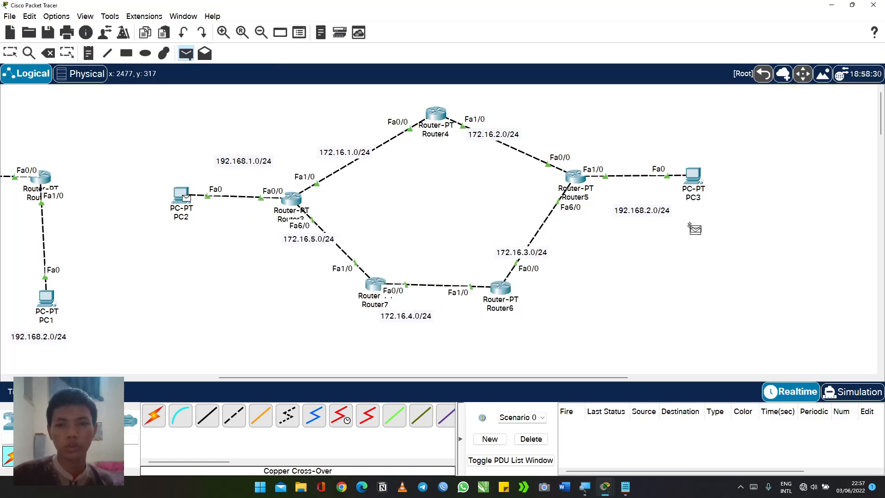
pyautogui.click(701, 184)
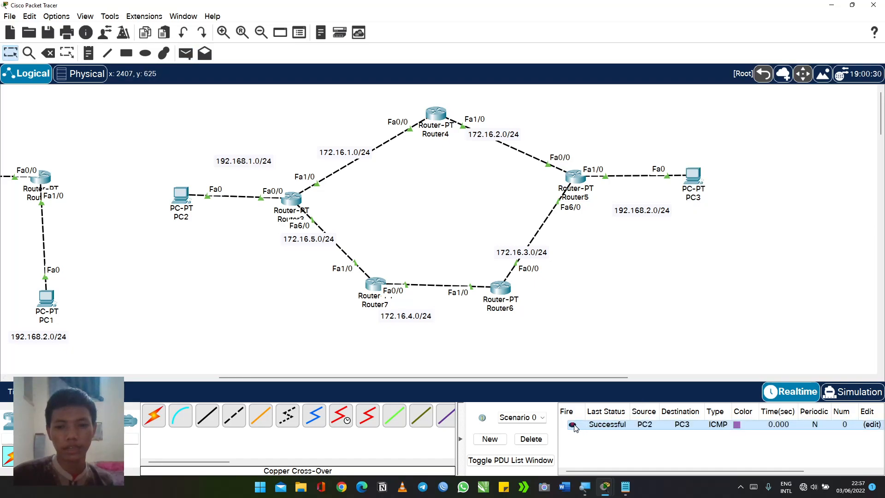
# Step: Send simple PDUs from PC2 to Router5 and from PC3 to PC2
pyautogui.click(186, 53)
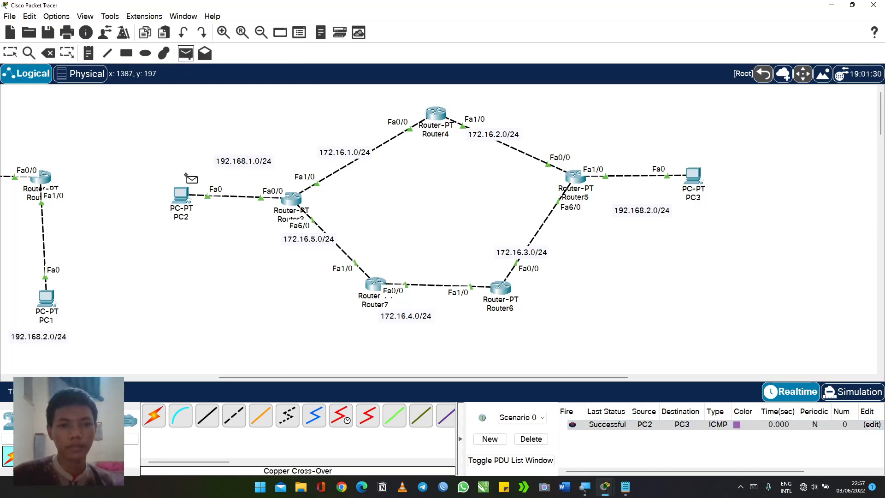
pyautogui.click(181, 196)
pyautogui.click(582, 185)
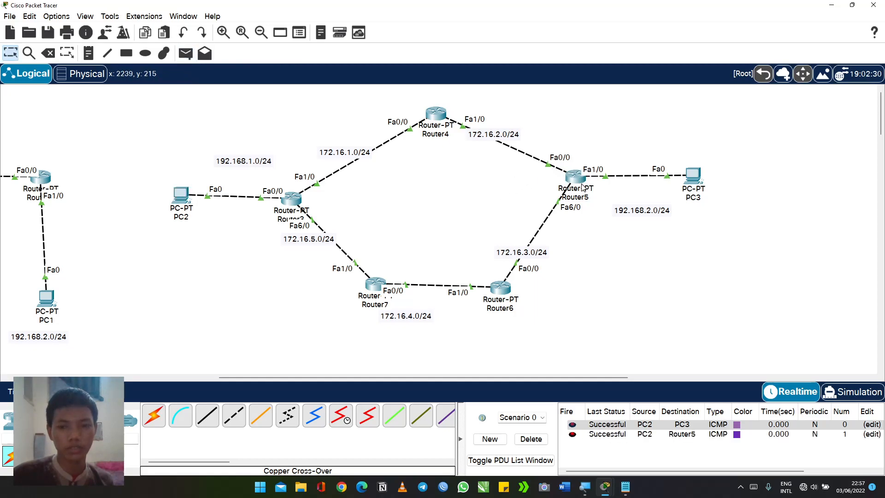
pyautogui.click(186, 53)
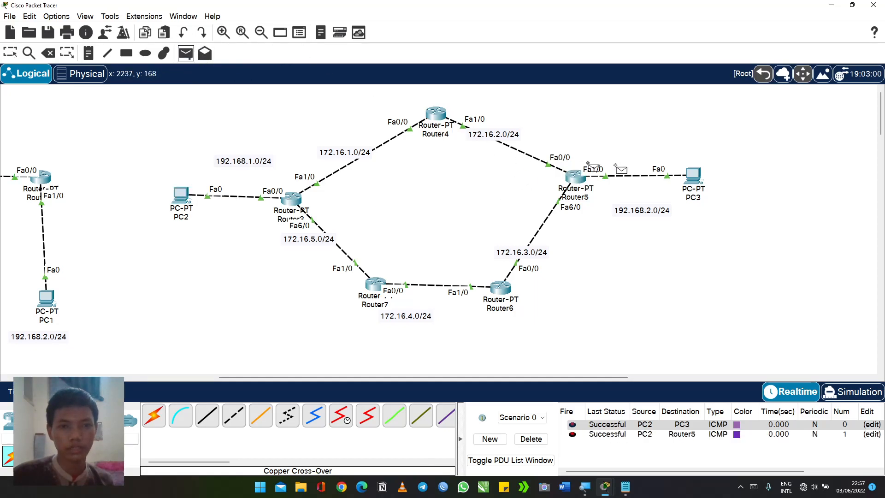
pyautogui.click(694, 179)
pyautogui.click(181, 196)
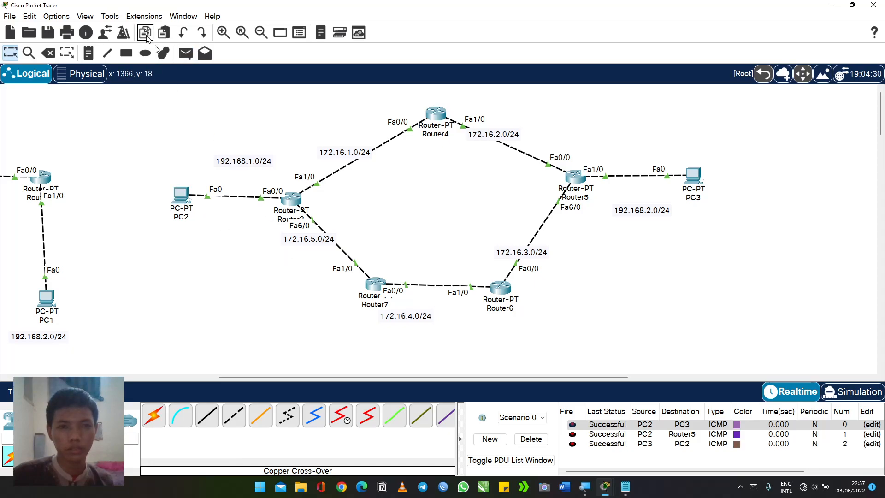
# Step: Send a simple PDU from Router7 to Router4, then delete Scenario 0's test PDUs
pyautogui.click(185, 53)
pyautogui.click(376, 285)
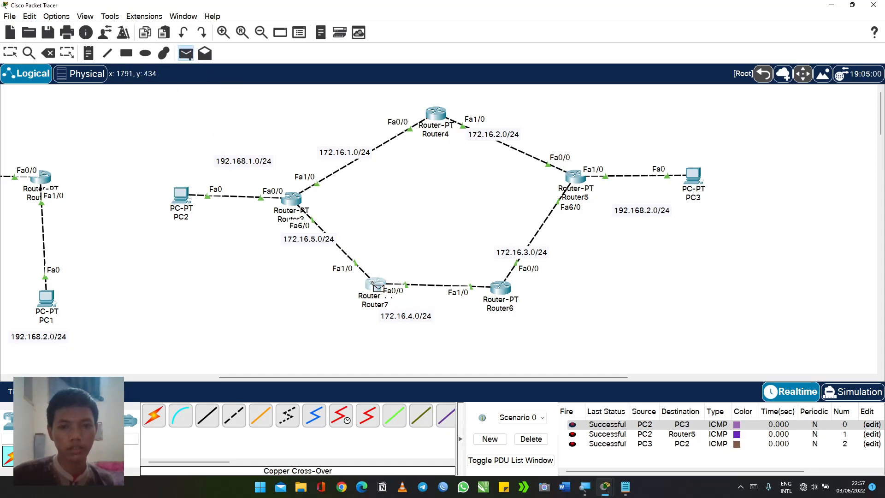
pyautogui.click(425, 131)
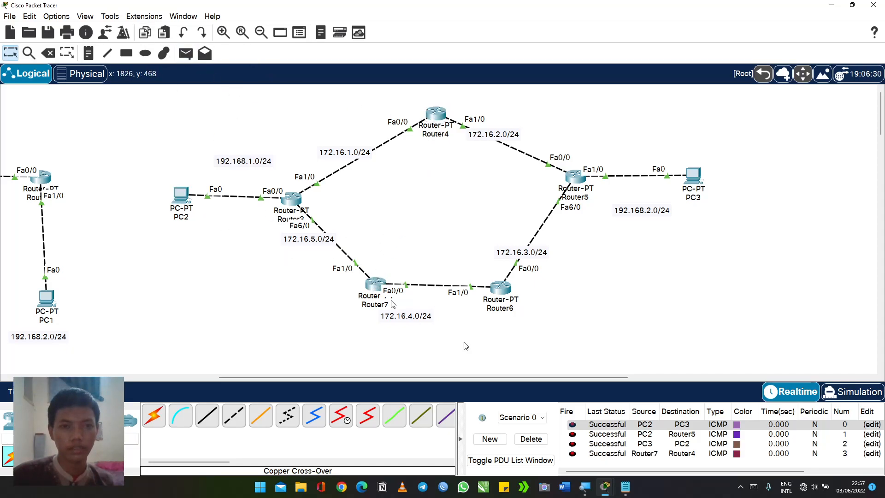
pyautogui.click(531, 439)
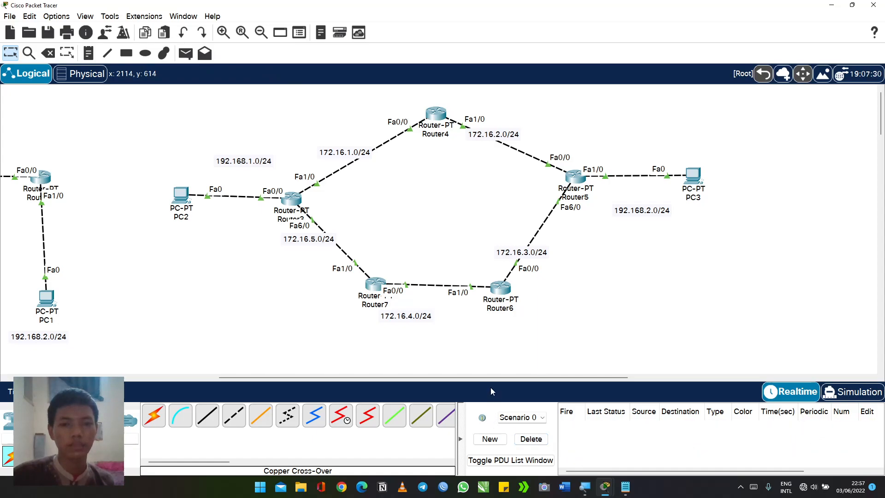
pyautogui.moveTo(492, 378); pyautogui.dragTo(278, 306)
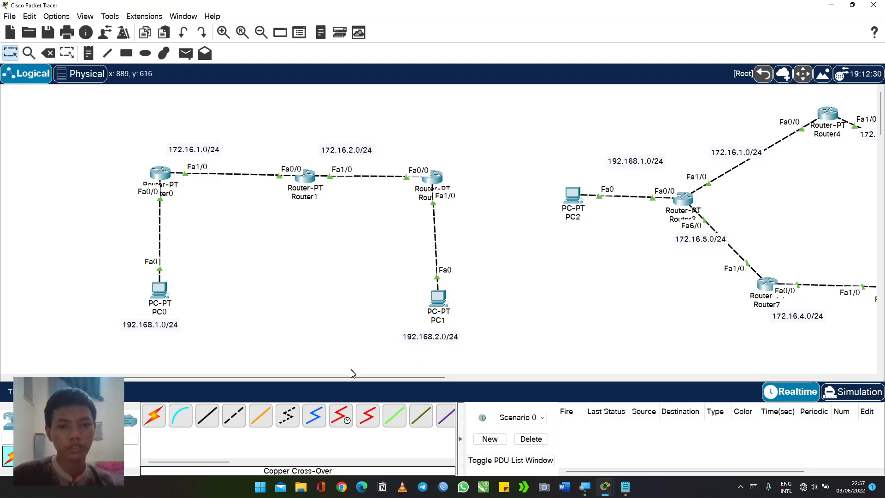
pyautogui.moveTo(355, 378); pyautogui.dragTo(449, 378)
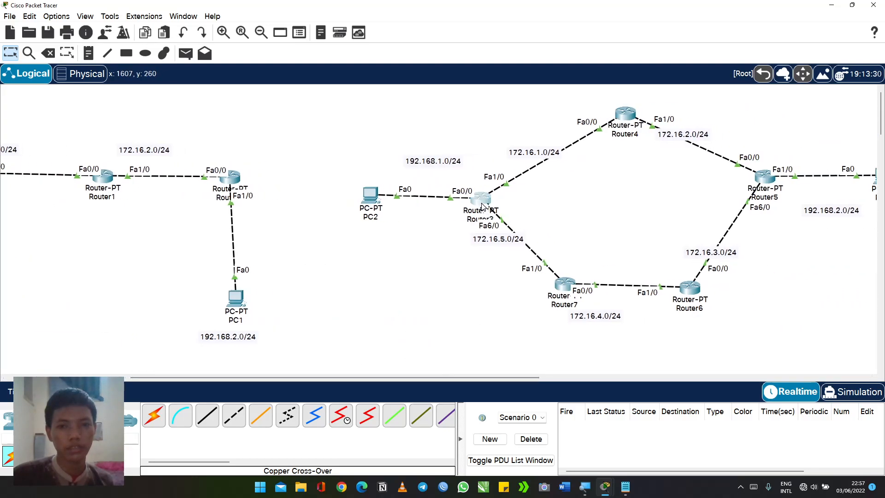
pyautogui.moveTo(481, 199); pyautogui.dragTo(484, 189)
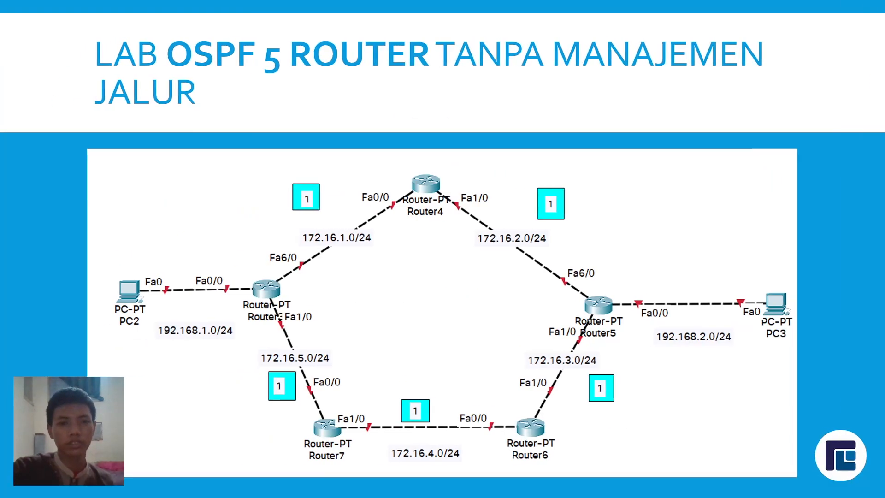
pyautogui.click(346, 152)
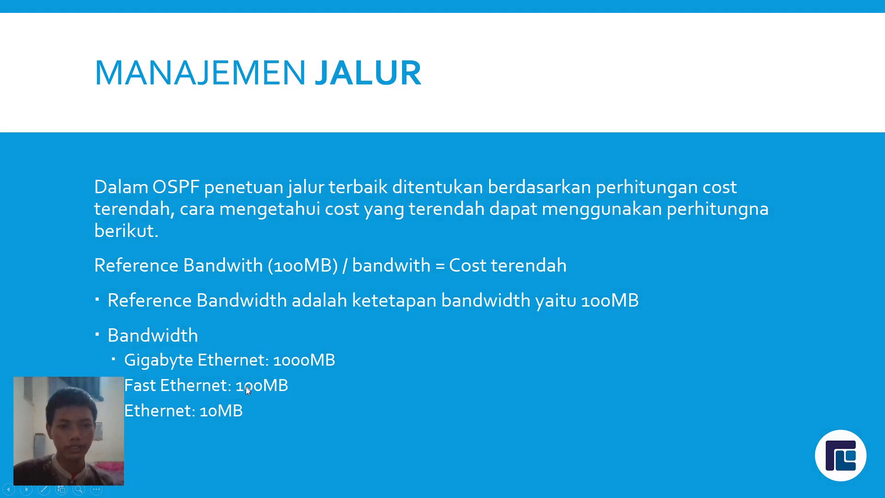
pyautogui.click(253, 390)
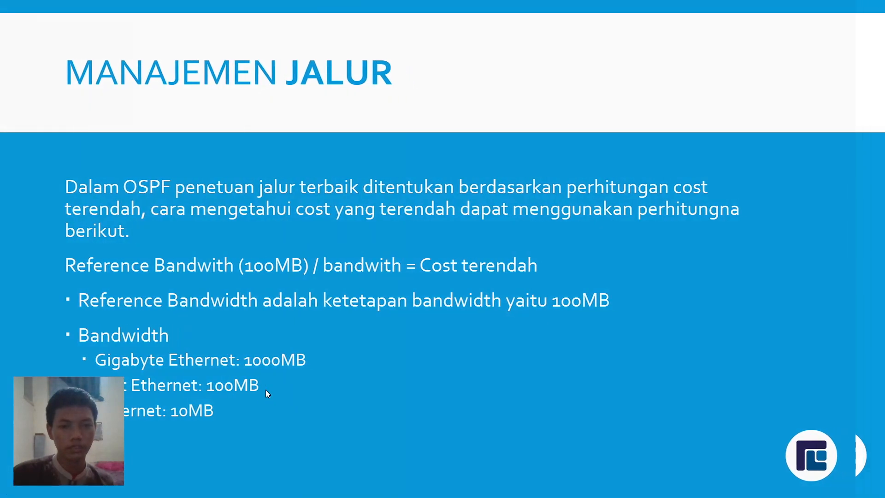
pyautogui.click(266, 368)
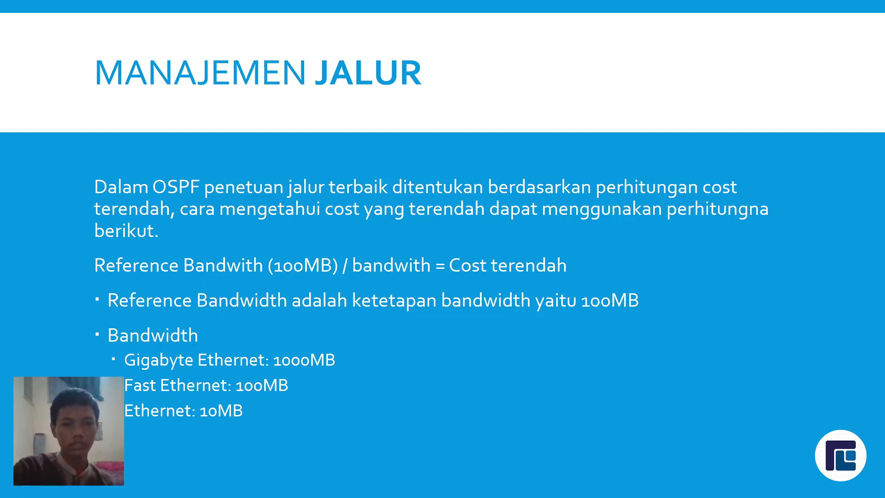
# Step: Switch to Cisco Packet Tracer and draw a small rectangle filled with green #00ff7f above the 172.16.1.0/24 label
pyautogui.hotkey('alt', 'Tab')
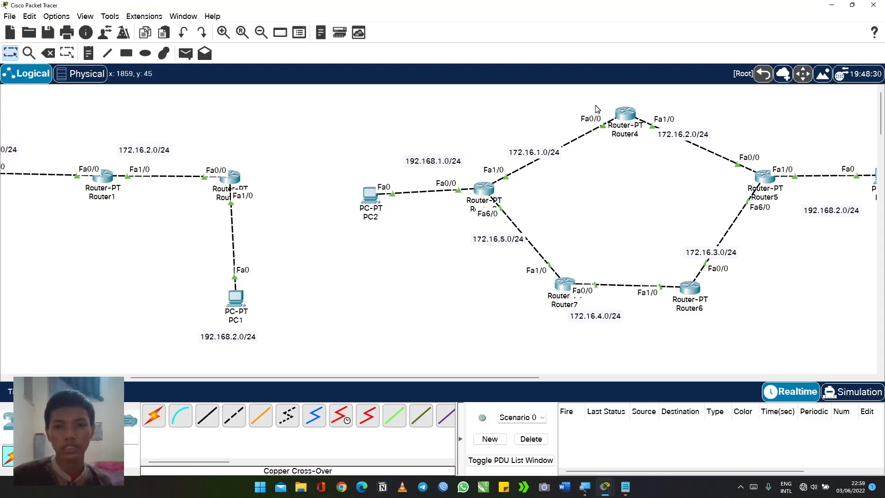
pyautogui.click(88, 53)
pyautogui.click(126, 54)
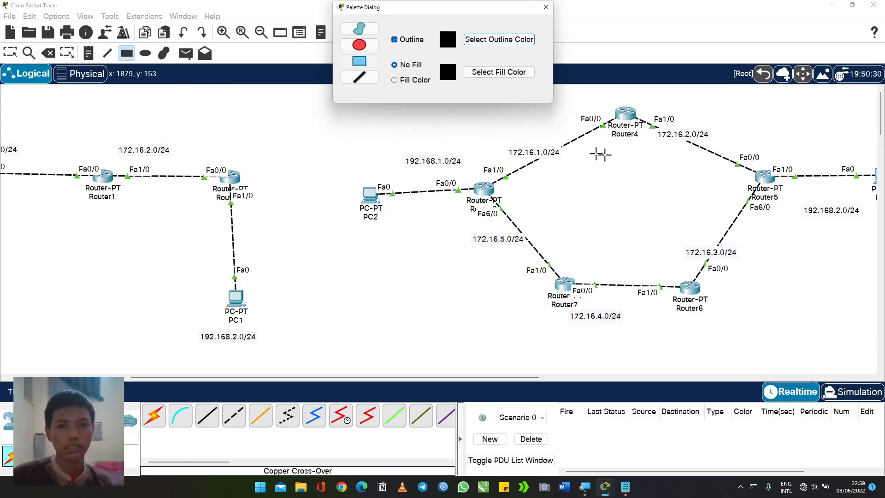
pyautogui.click(487, 75)
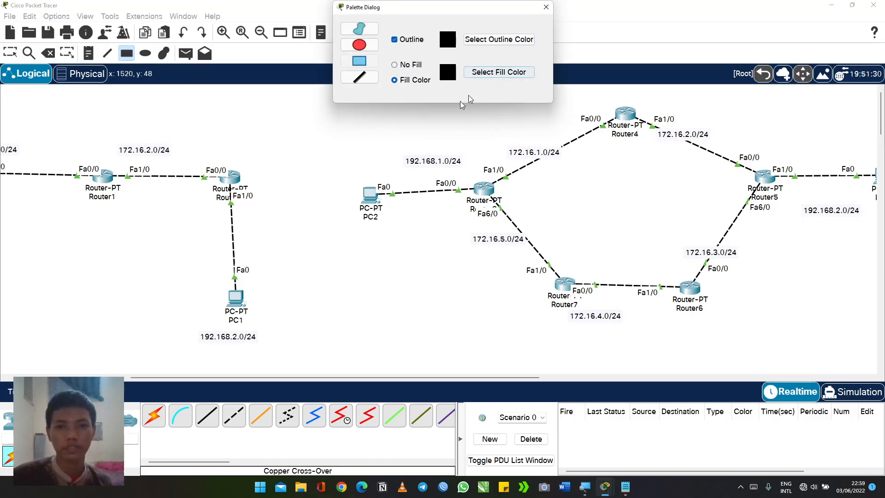
pyautogui.click(402, 174)
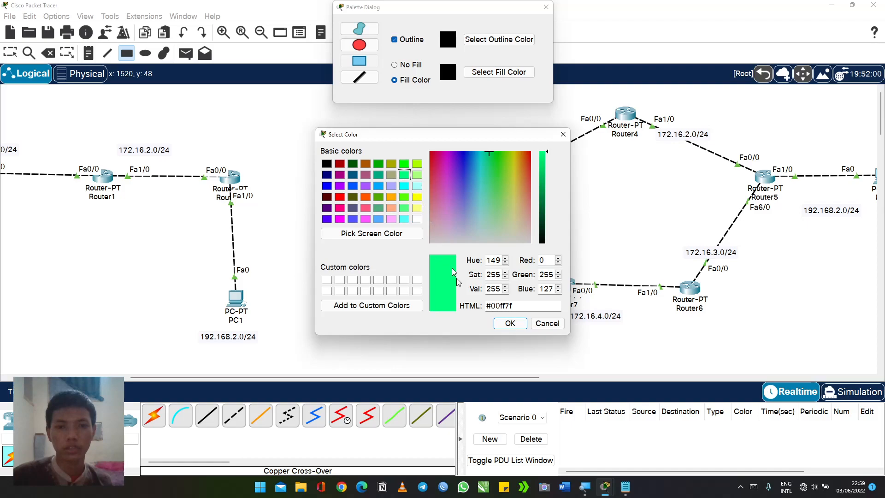
pyautogui.click(510, 323)
pyautogui.moveTo(506, 120); pyautogui.dragTo(524, 137)
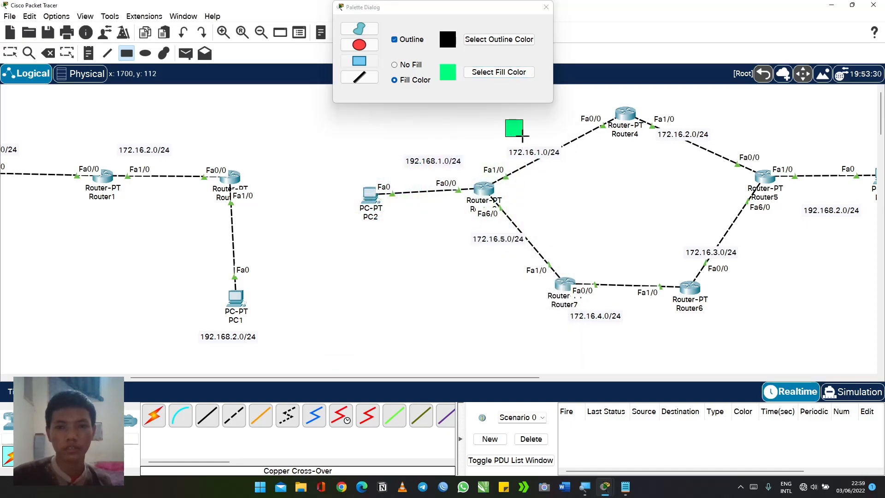
pyautogui.click(546, 7)
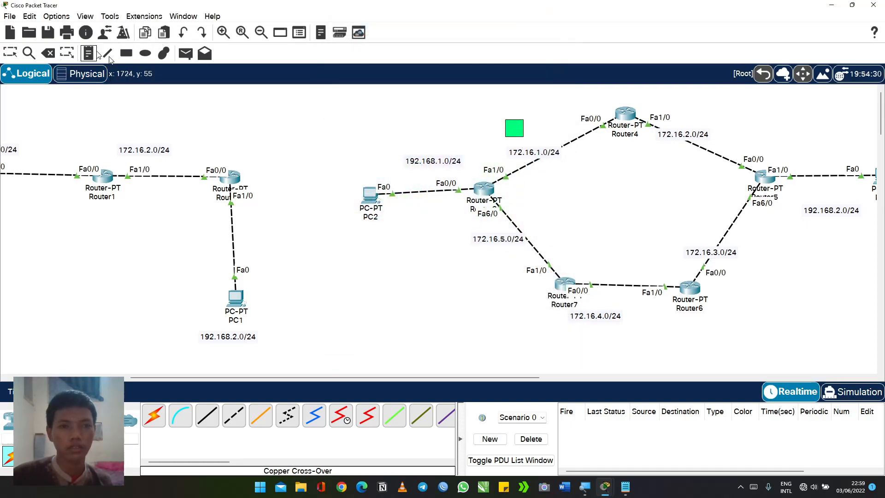
# Step: Place a note reading 1 on the green rectangle and move both together slightly up beside the Router3–Router4 link
pyautogui.click(457, 127)
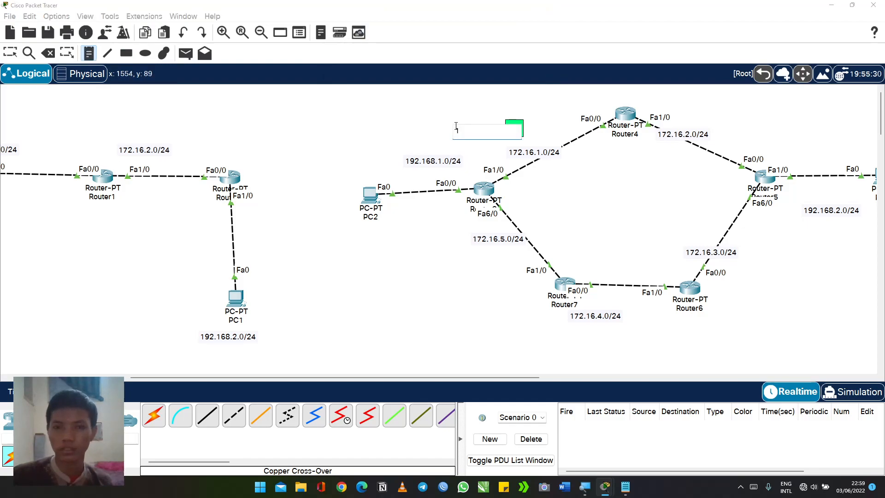
pyautogui.write('1')
pyautogui.click(10, 53)
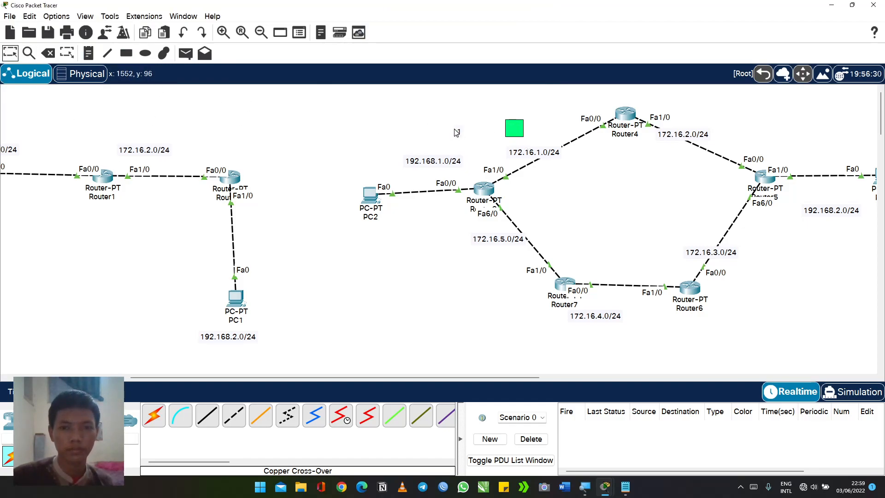
pyautogui.moveTo(456, 131)
pyautogui.mouseDown()
pyautogui.moveTo(510, 127)
pyautogui.moveTo(532, 141)
pyautogui.mouseUp()
pyautogui.moveTo(511, 130); pyautogui.dragTo(527, 123)
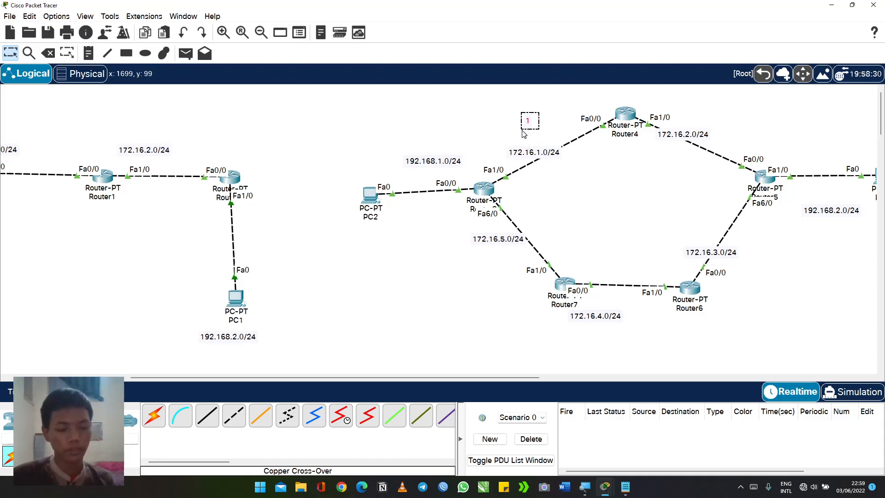
pyautogui.click(559, 141)
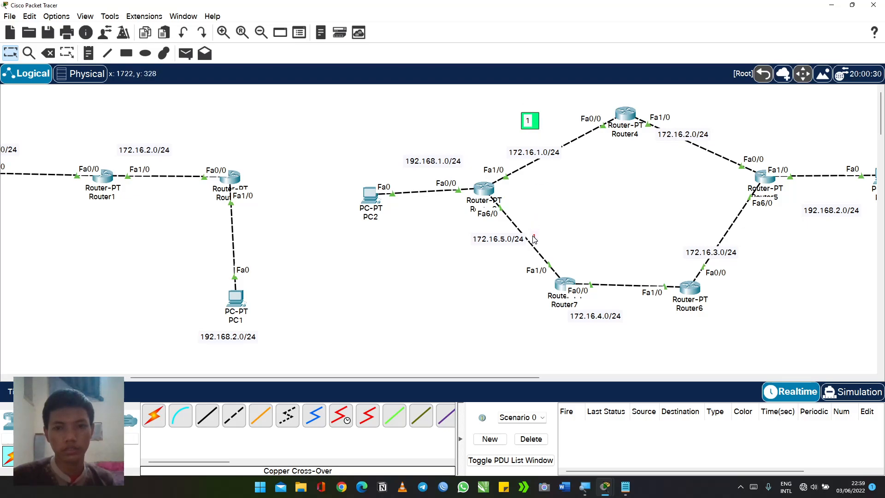
# Step: Draw a second small green rectangle beside the 172.16.5.0/24 link, holding a cost note reading 1
pyautogui.click(126, 53)
pyautogui.moveTo(538, 210); pyautogui.dragTo(552, 225)
pyautogui.click(546, 7)
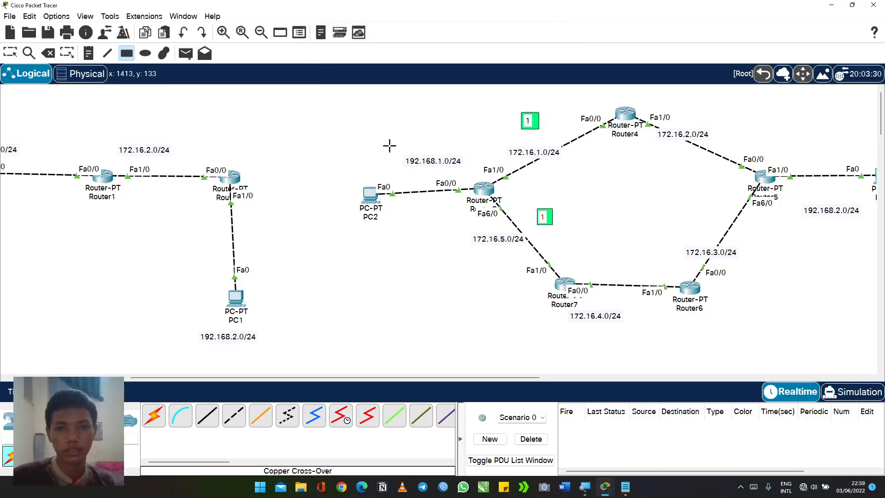
pyautogui.click(10, 52)
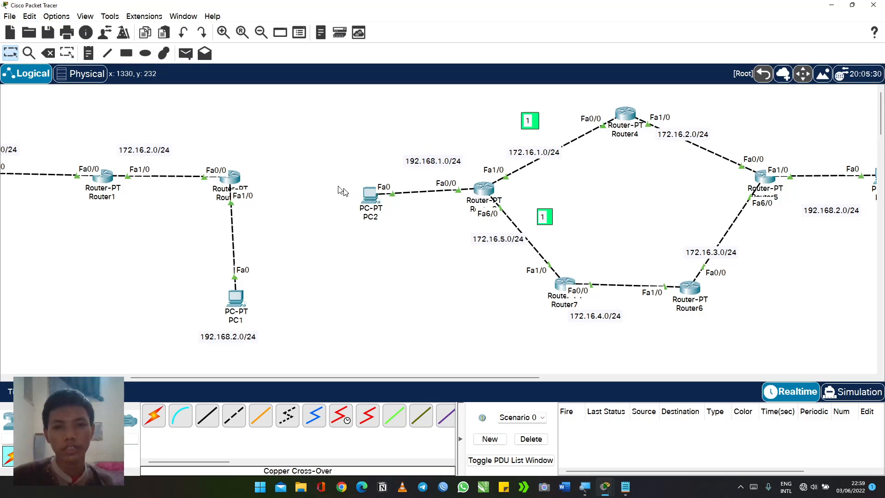
# Step: Send a simple PDU from PC2 to PC3 to test connectivity
pyautogui.click(186, 53)
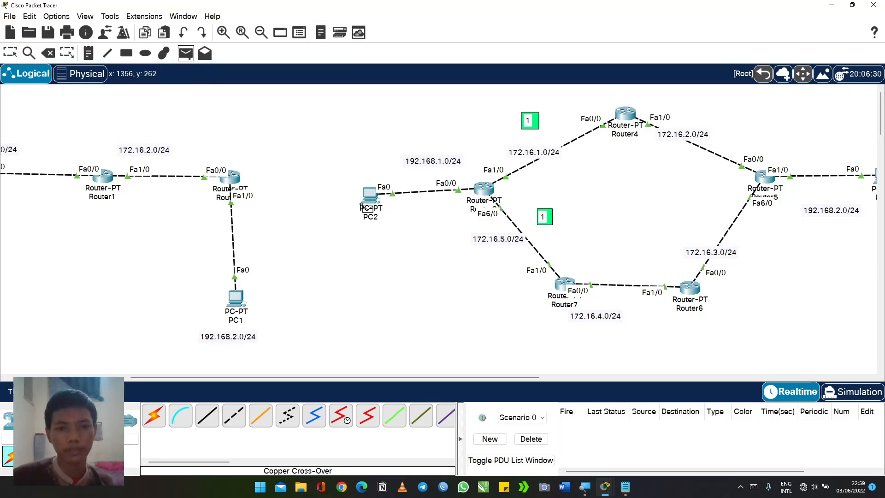
pyautogui.click(369, 197)
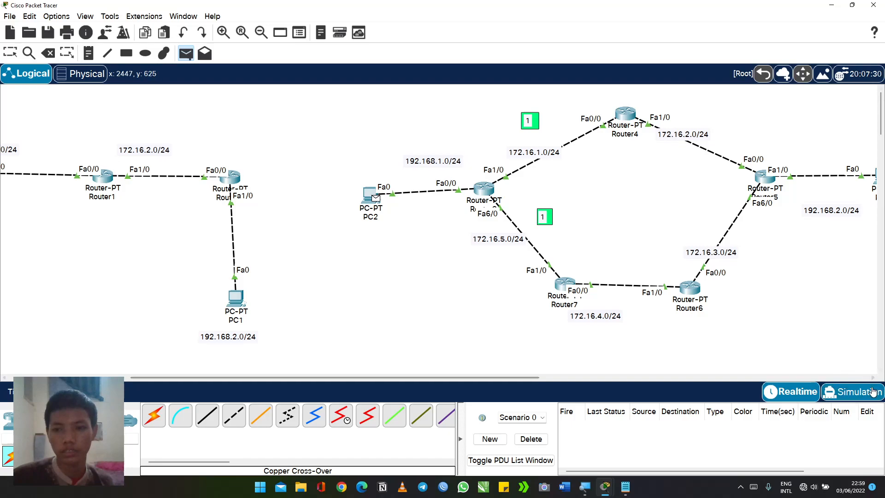
pyautogui.hscroll(3, 835, 272)
pyautogui.click(794, 180)
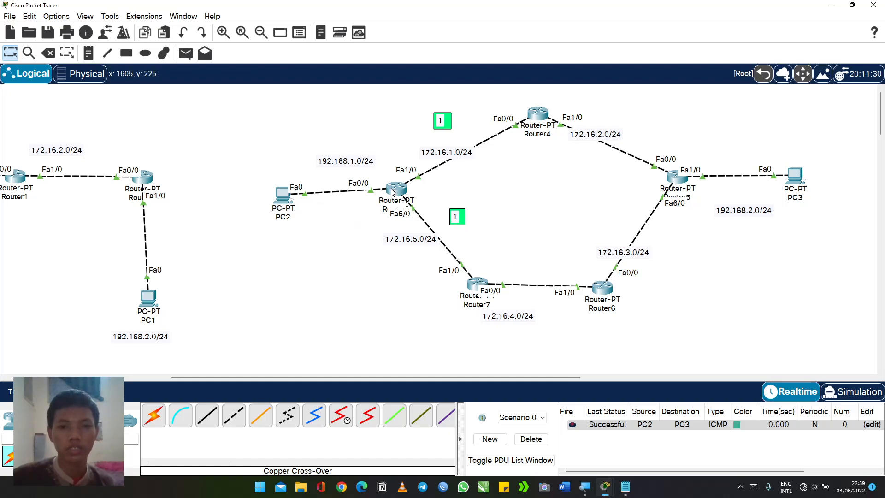
# Step: Nudge PC2, Router3, Router4 and Router5 slightly to point out the upper path toward PC3
pyautogui.moveTo(392, 191)
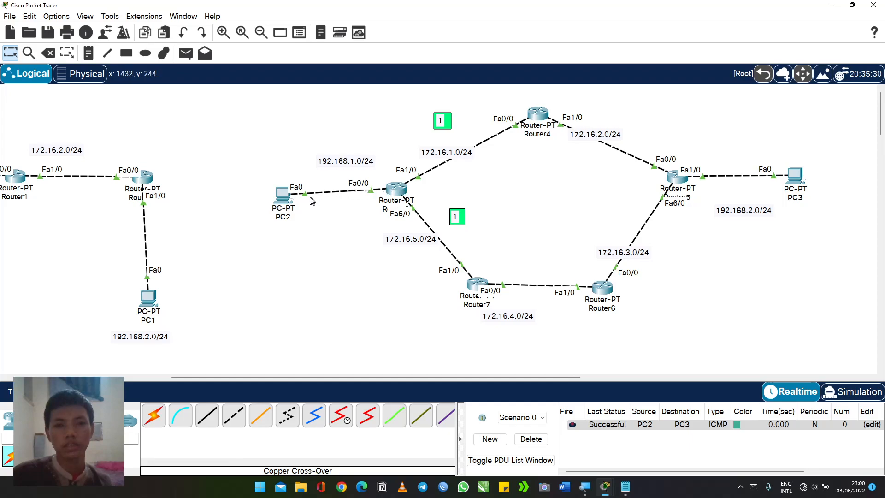
pyautogui.moveTo(287, 207); pyautogui.dragTo(286, 201)
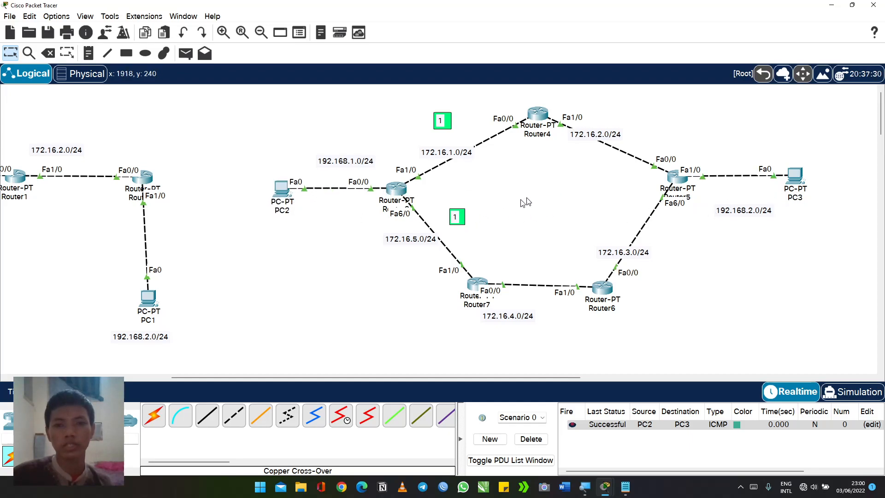
pyautogui.moveTo(419, 208)
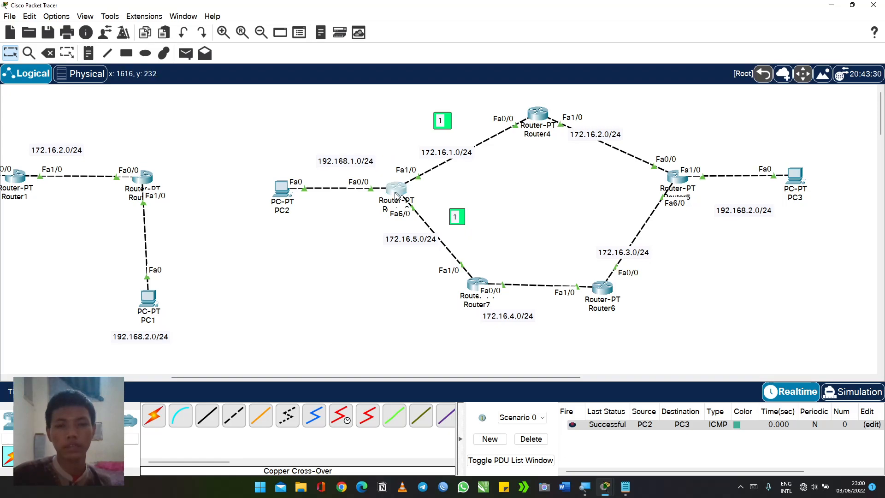
pyautogui.moveTo(400, 194); pyautogui.dragTo(406, 192)
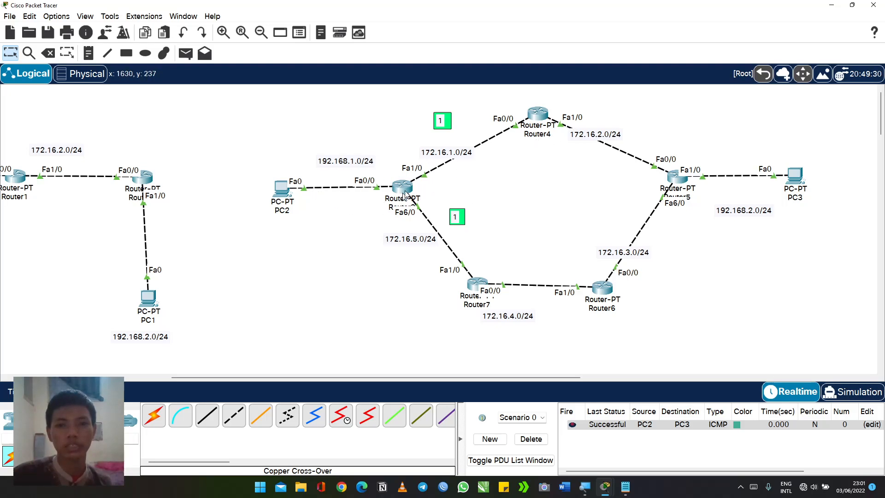
pyautogui.moveTo(397, 188); pyautogui.dragTo(398, 186)
pyautogui.moveTo(536, 115); pyautogui.dragTo(535, 122)
pyautogui.moveTo(677, 177); pyautogui.dragTo(674, 173)
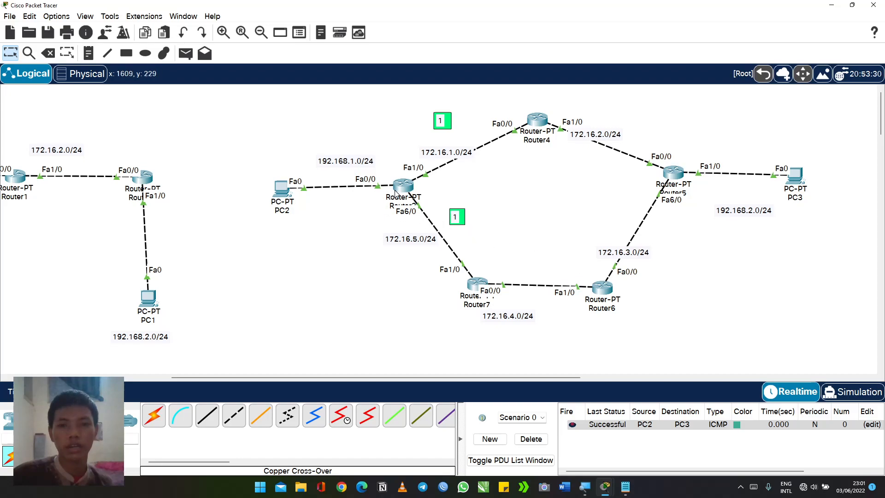
# Step: Nudge Router3, Router7, Router6 and Router5 slightly to point out the lower path toward PC3
pyautogui.moveTo(400, 192); pyautogui.dragTo(406, 188)
pyautogui.moveTo(469, 287)
pyautogui.mouseDown()
pyautogui.moveTo(481, 280)
pyautogui.moveTo(477, 291)
pyautogui.mouseUp()
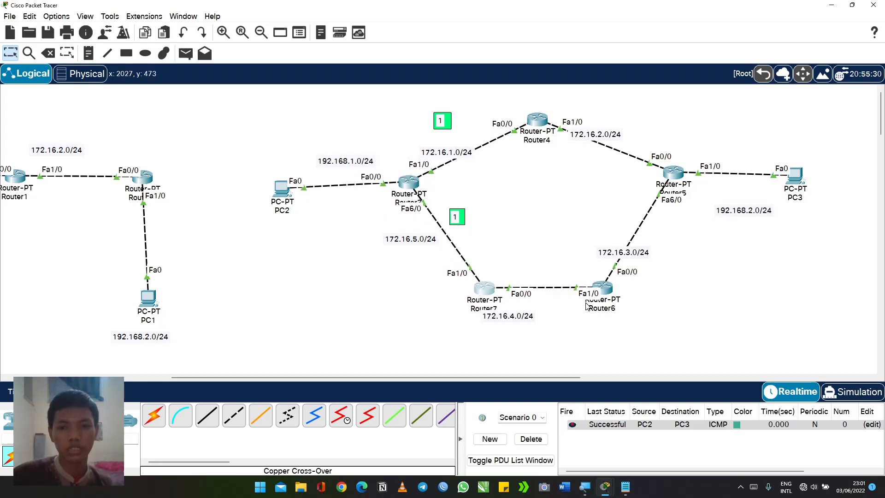
pyautogui.moveTo(609, 288); pyautogui.dragTo(616, 282)
pyautogui.moveTo(676, 178); pyautogui.dragTo(677, 179)
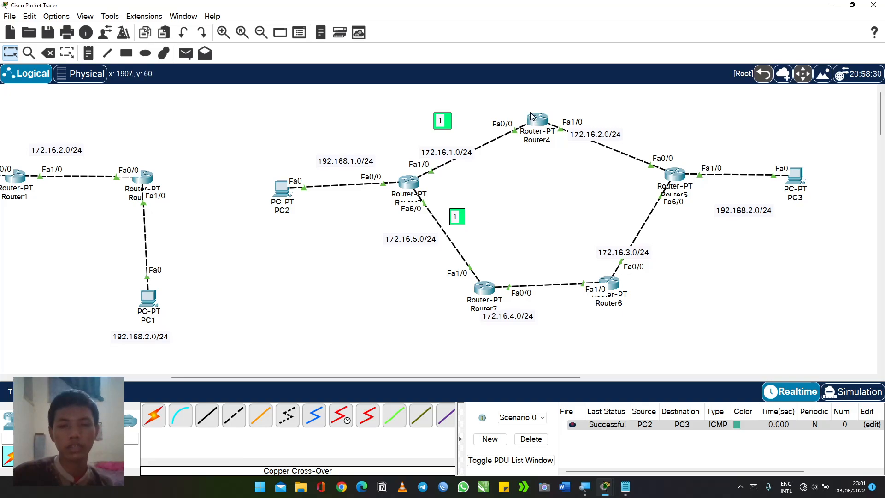
pyautogui.moveTo(532, 115)
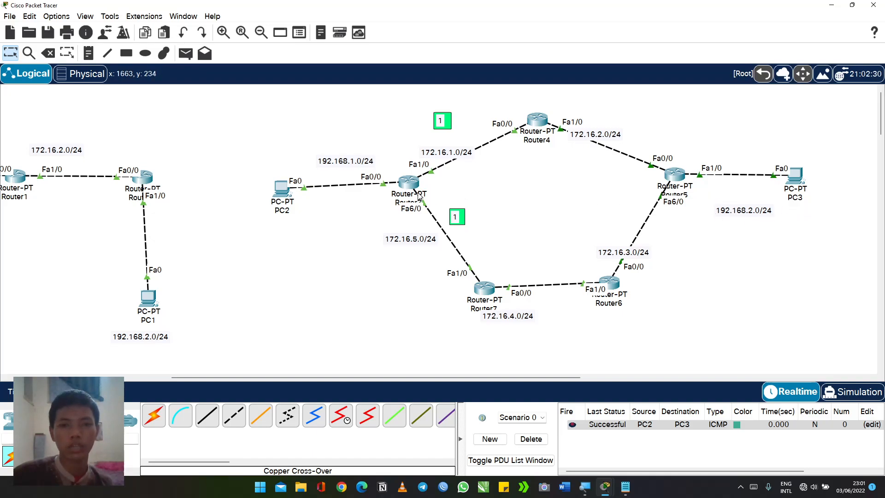
pyautogui.moveTo(412, 196); pyautogui.dragTo(415, 196)
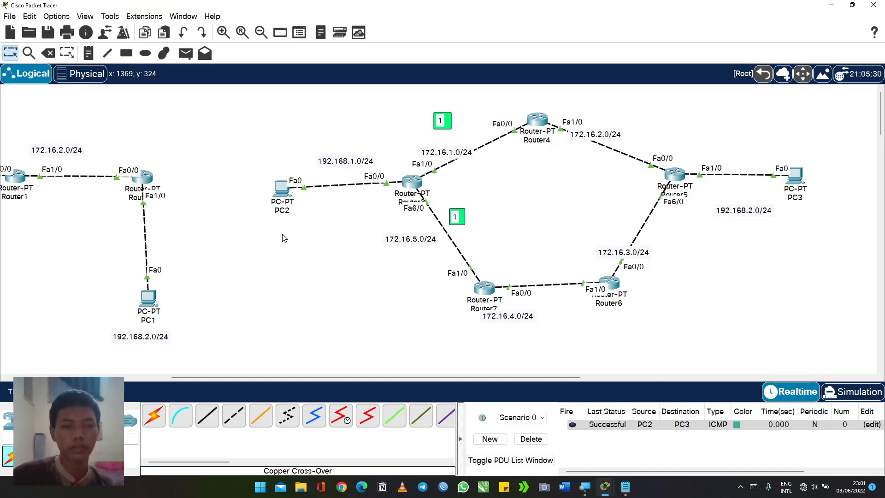
# Step: Run tracert 192.168.2.2 in PC2's command prompt, checking PC3's address on the topology before completing the command
pyautogui.click(279, 199)
pyautogui.moveTo(346, 78); pyautogui.dragTo(164, 81)
pyautogui.click(322, 140)
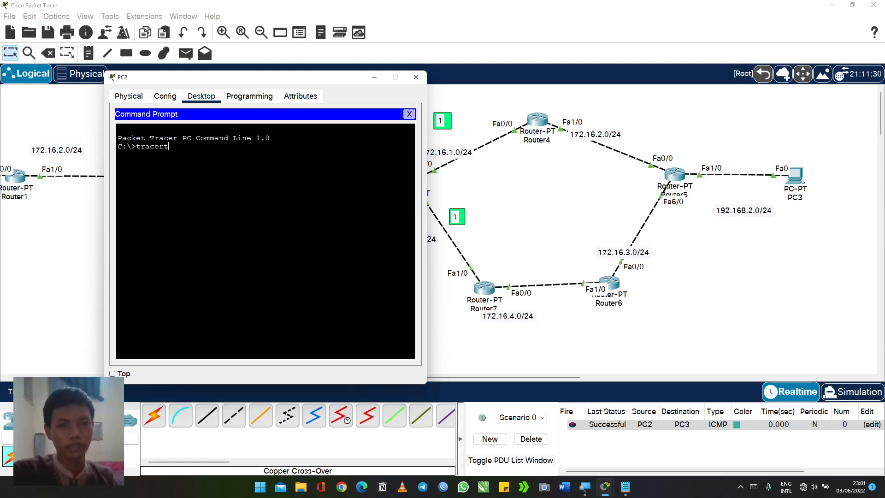
pyautogui.write('tracert')
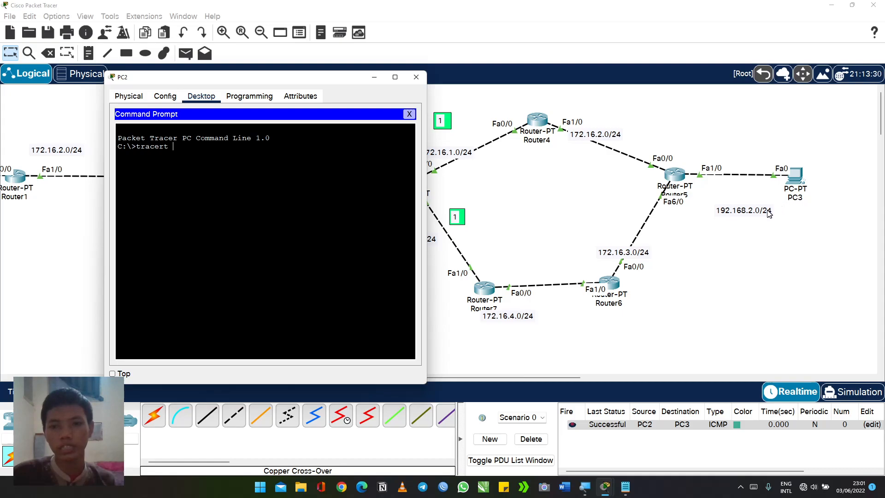
pyautogui.click(796, 187)
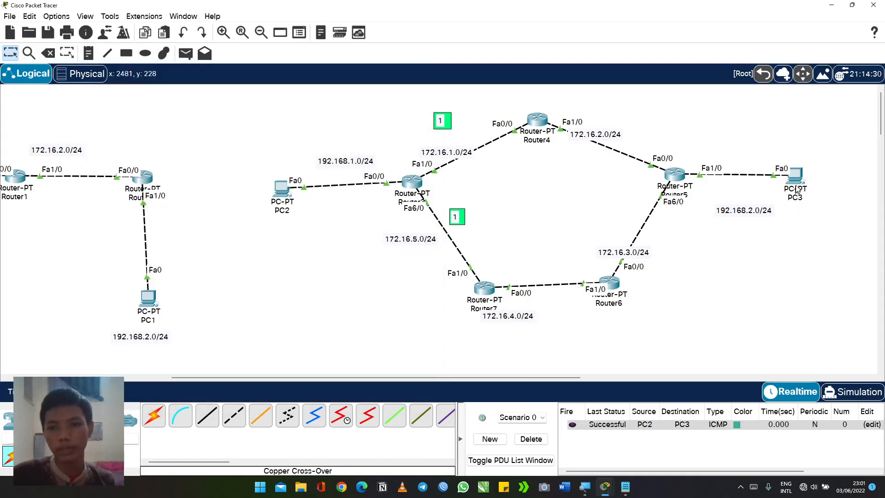
pyautogui.moveTo(798, 184)
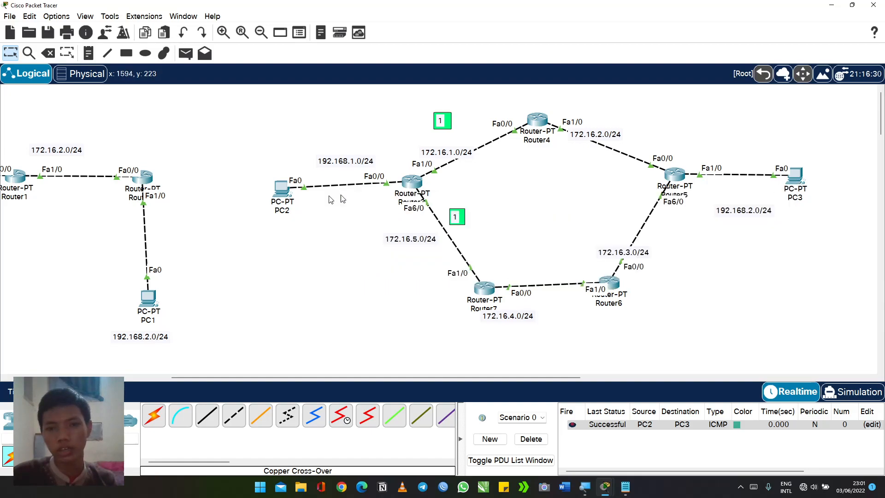
pyautogui.click(281, 188)
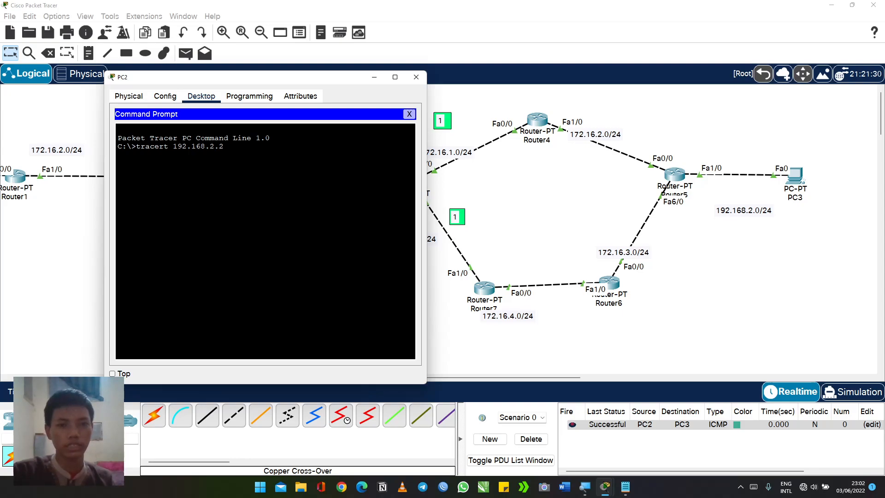
pyautogui.press('Return')
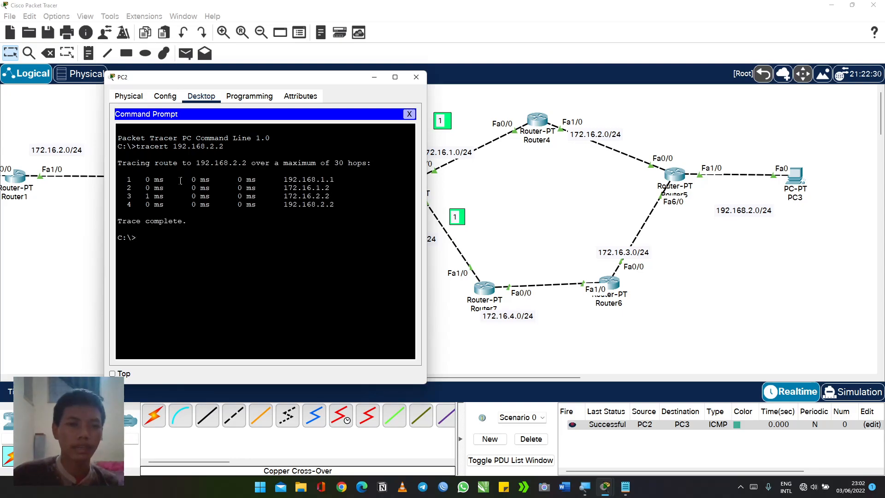
# Step: Move the PC2 window clear of the topology and highlight the traced hop lines to examine the route taken
pyautogui.moveTo(177, 77); pyautogui.dragTo(142, 61)
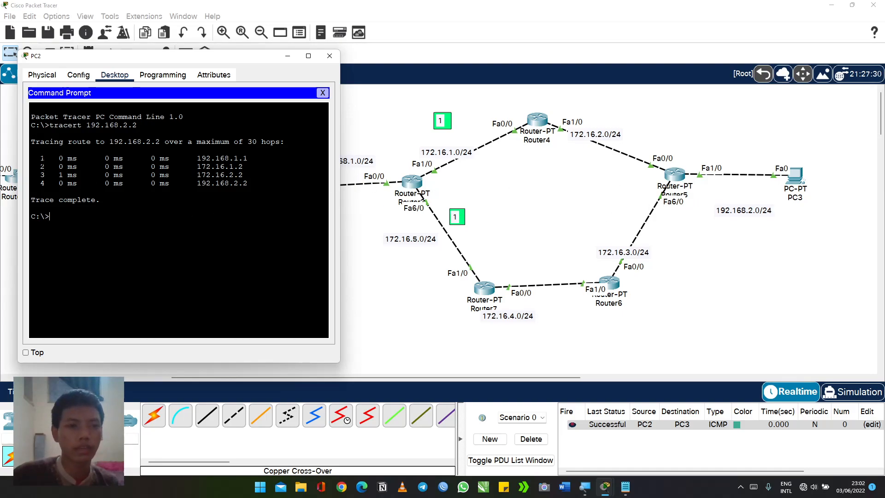
pyautogui.moveTo(35, 158); pyautogui.dragTo(234, 184)
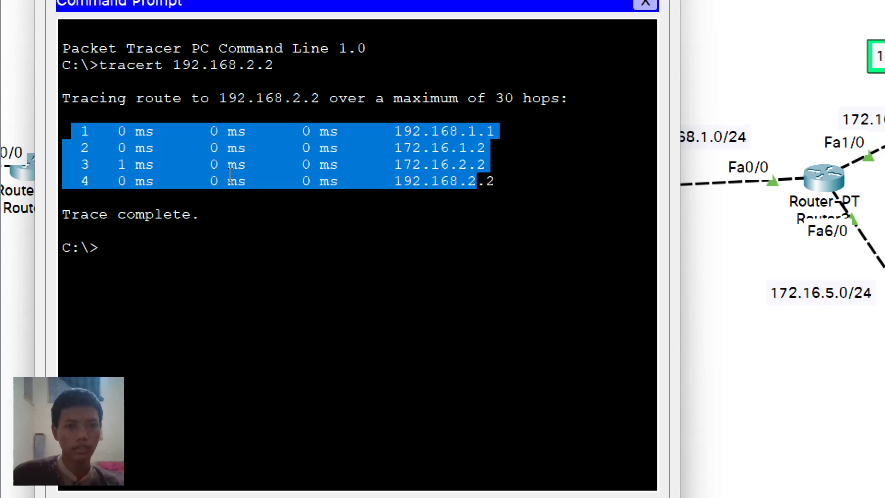
# Step: Highlight the first traced hop, 192.168.1.1, and shift the PC2 window to compare it with the PC2-to-Router3 link
pyautogui.click(114, 189)
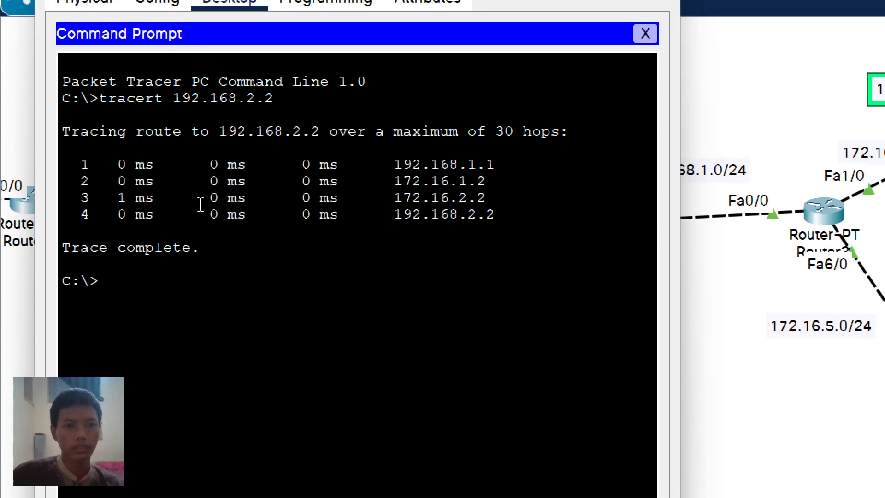
pyautogui.moveTo(85, 161); pyautogui.dragTo(532, 161)
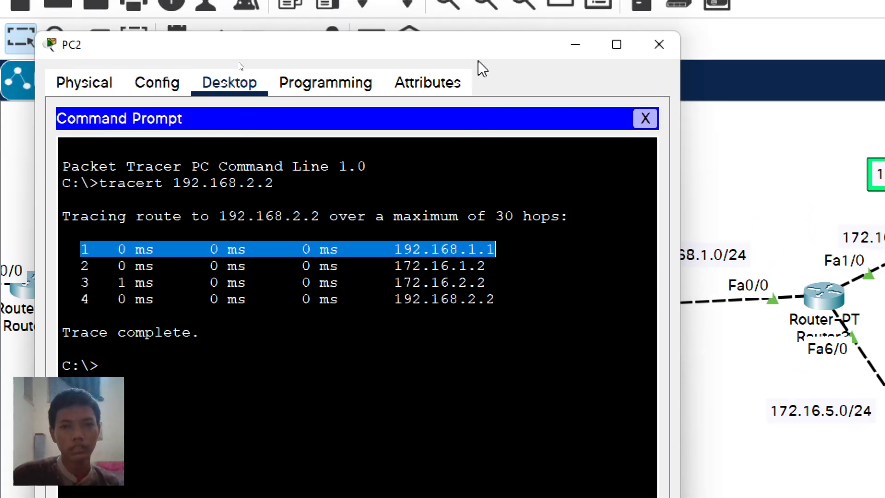
pyautogui.moveTo(478, 60); pyautogui.dragTo(308, 99)
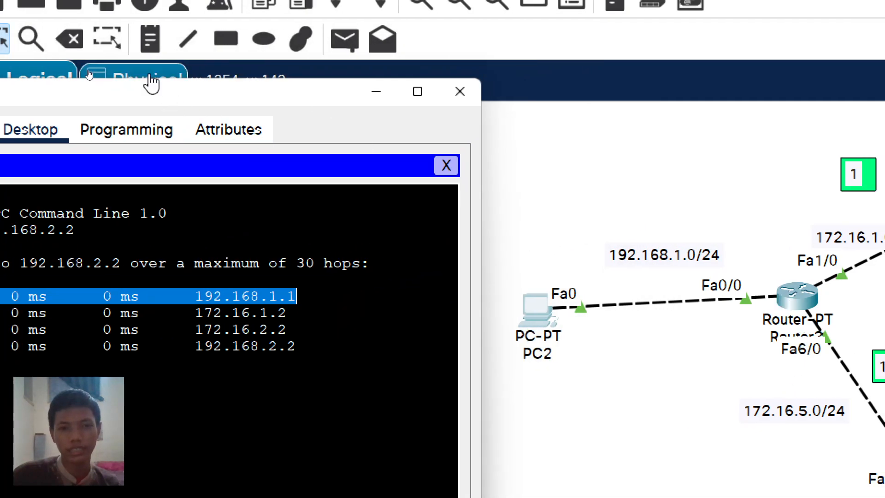
pyautogui.moveTo(206, 95); pyautogui.dragTo(436, 65)
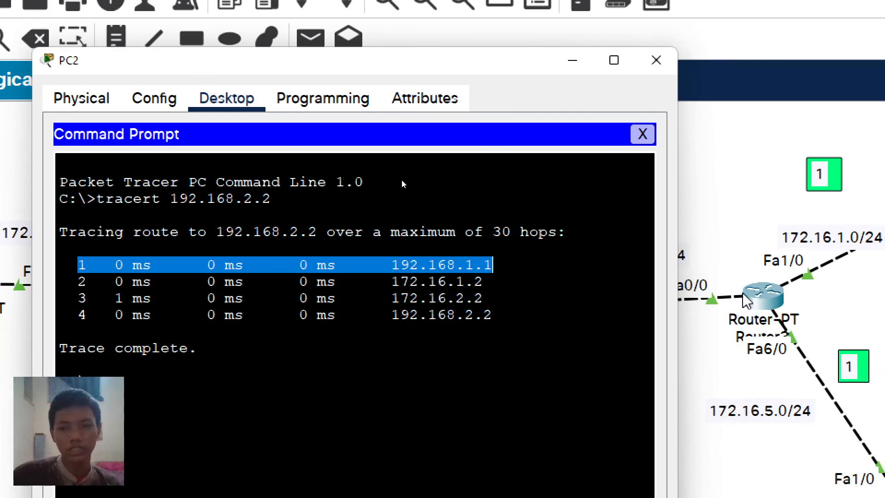
# Step: Highlight the second, third and fourth traced hops in turn to match them with the routers along the path
pyautogui.moveTo(68, 284); pyautogui.dragTo(461, 284)
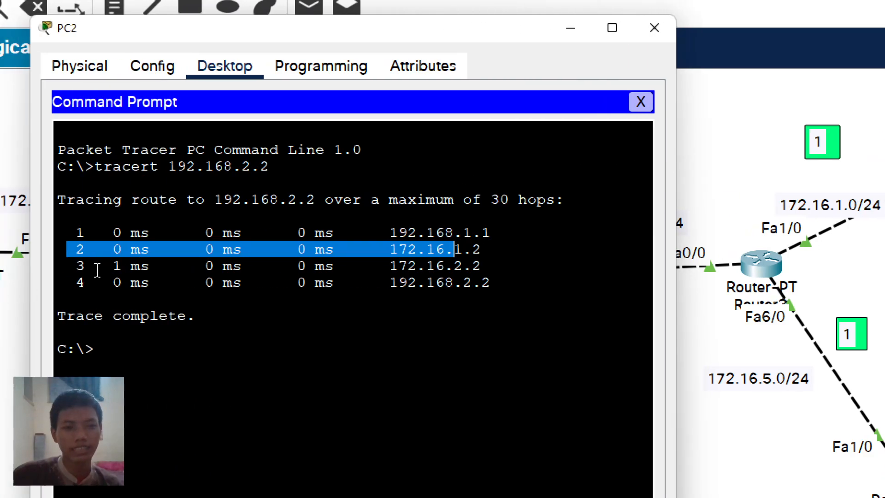
pyautogui.moveTo(87, 266); pyautogui.dragTo(488, 263)
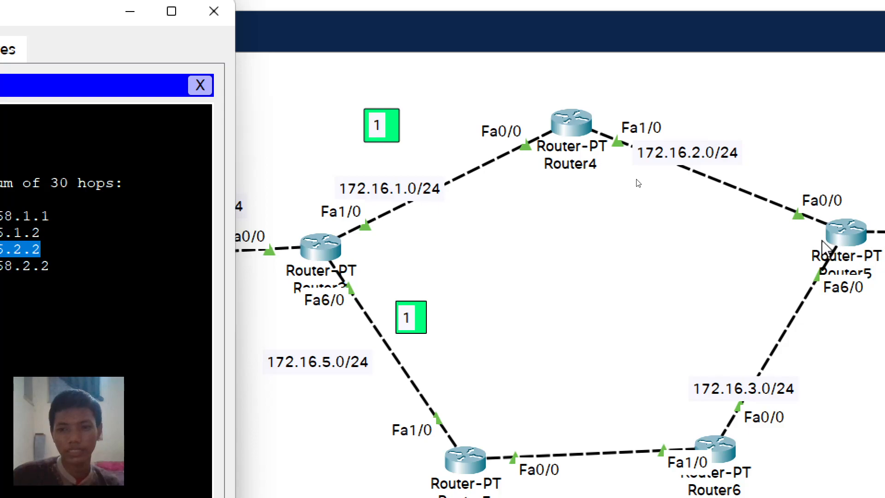
pyautogui.moveTo(40, 271); pyautogui.dragTo(413, 271)
pyautogui.click(258, 274)
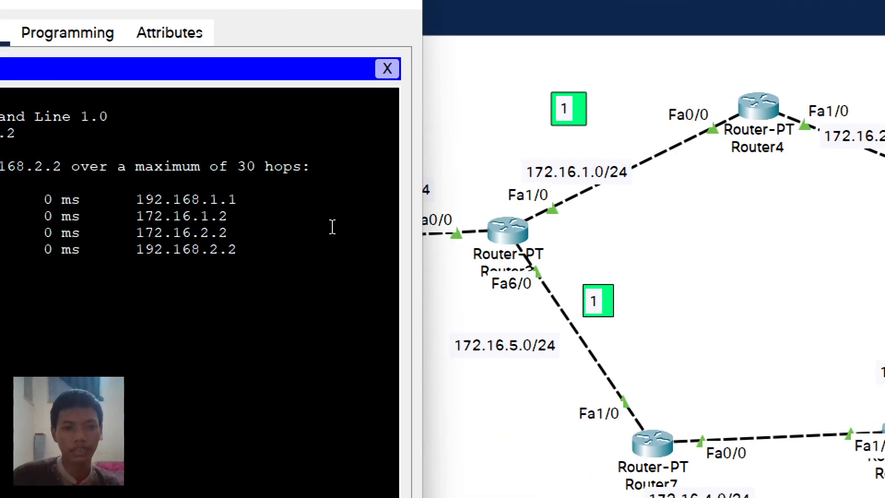
# Step: Highlight hops two to four once more to review the route, and close the PC2 window
pyautogui.moveTo(333, 227); pyautogui.dragTo(311, 197)
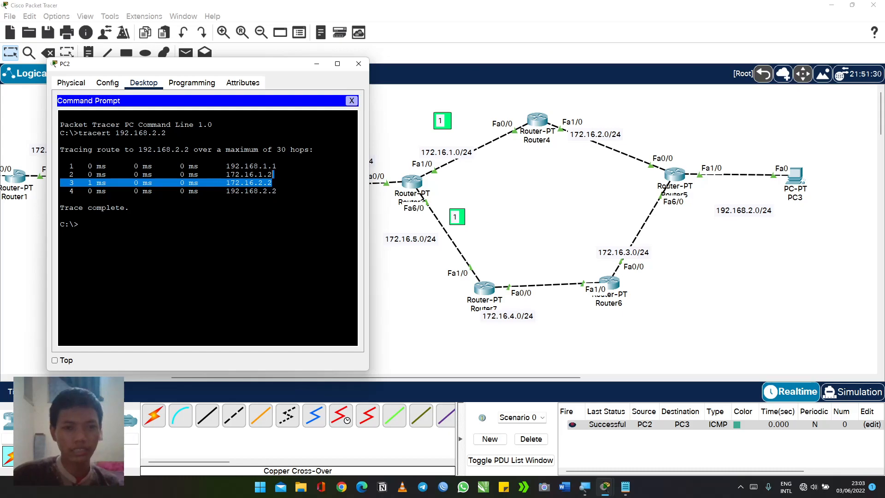
pyautogui.click(266, 179)
pyautogui.moveTo(277, 192); pyautogui.dragTo(179, 178)
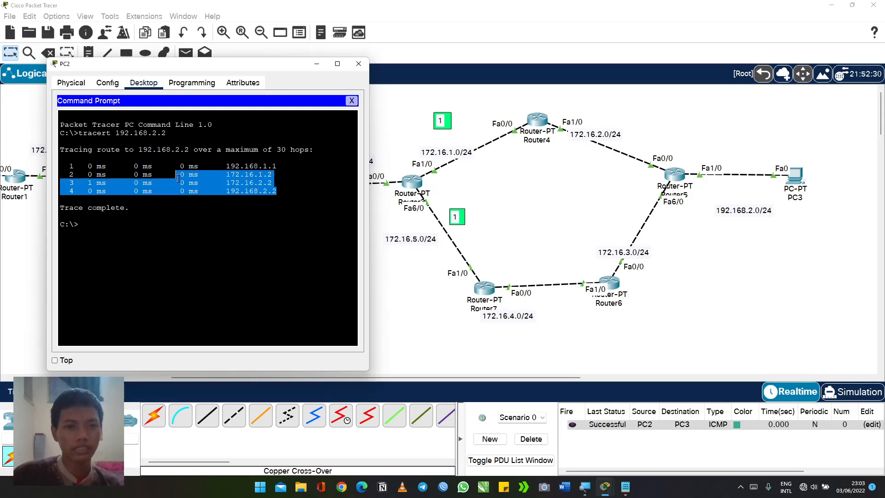
pyautogui.click(256, 191)
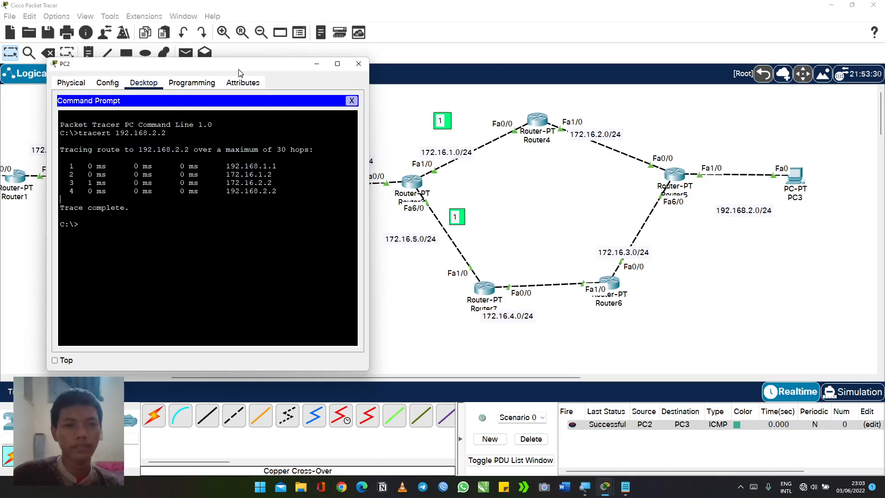
pyautogui.click(358, 64)
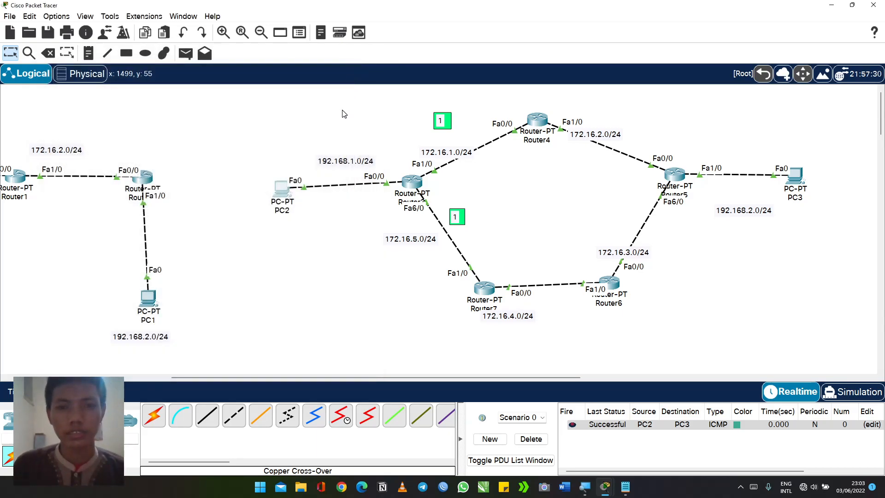
# Step: Duplicate the whole PC2-to-PC3 topology with its labels and place the copy in the empty area below the original
pyautogui.moveTo(284, 190); pyautogui.dragTo(279, 185)
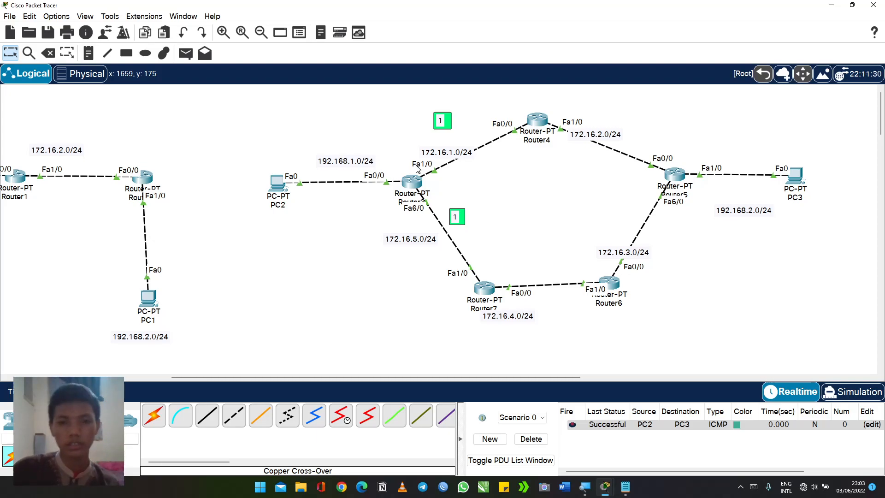
pyautogui.moveTo(441, 378); pyautogui.dragTo(469, 360)
pyautogui.scroll(-3, 269, 299)
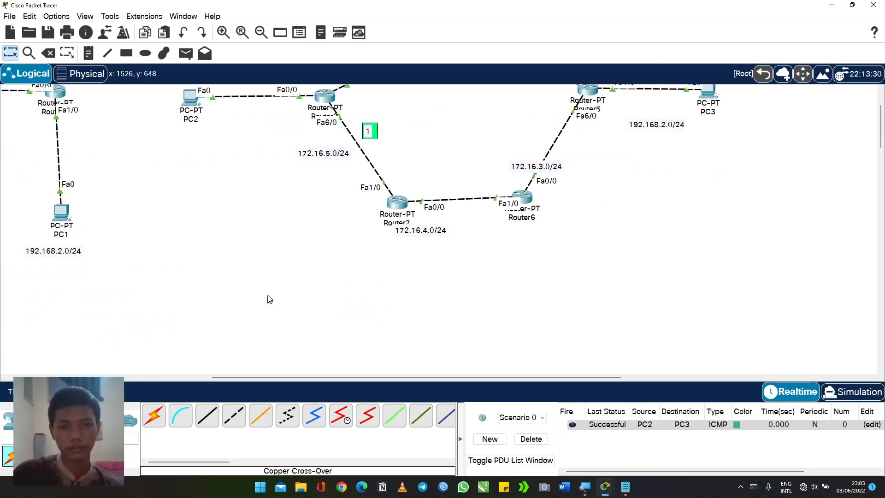
pyautogui.scroll(3, 260, 294)
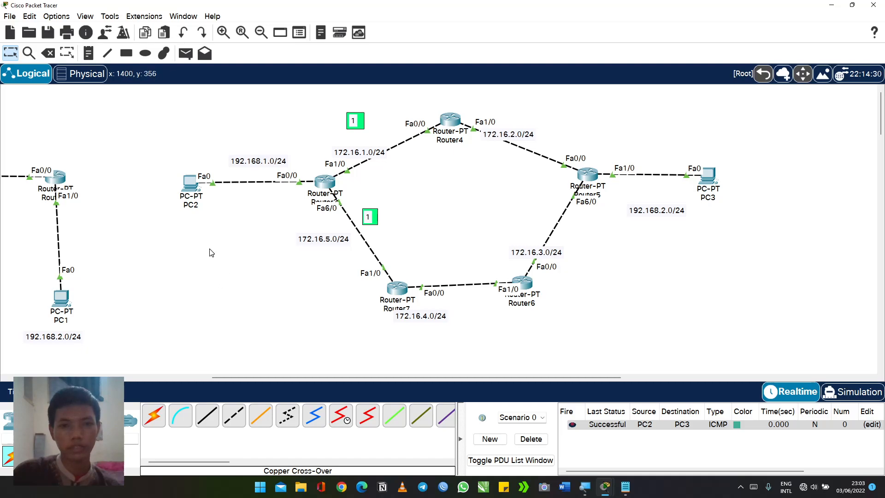
pyautogui.scroll(-3, 214, 289)
pyautogui.scroll(3, 197, 291)
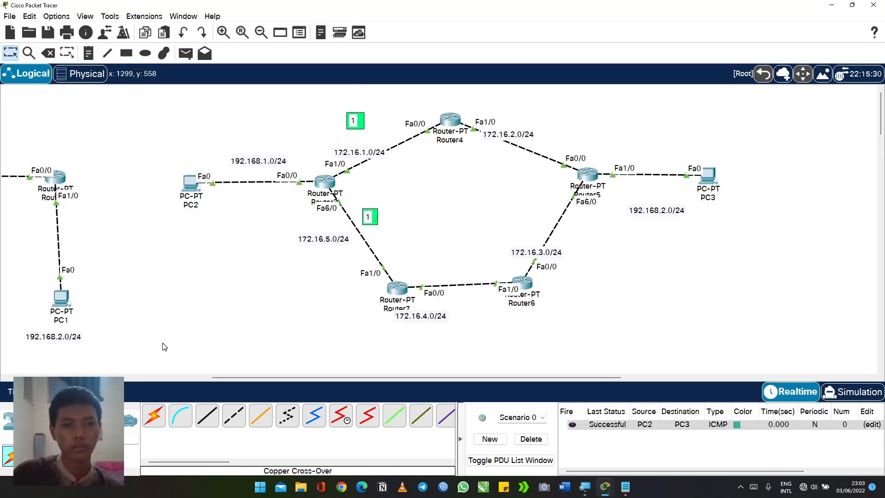
pyautogui.moveTo(162, 343); pyautogui.dragTo(756, 104)
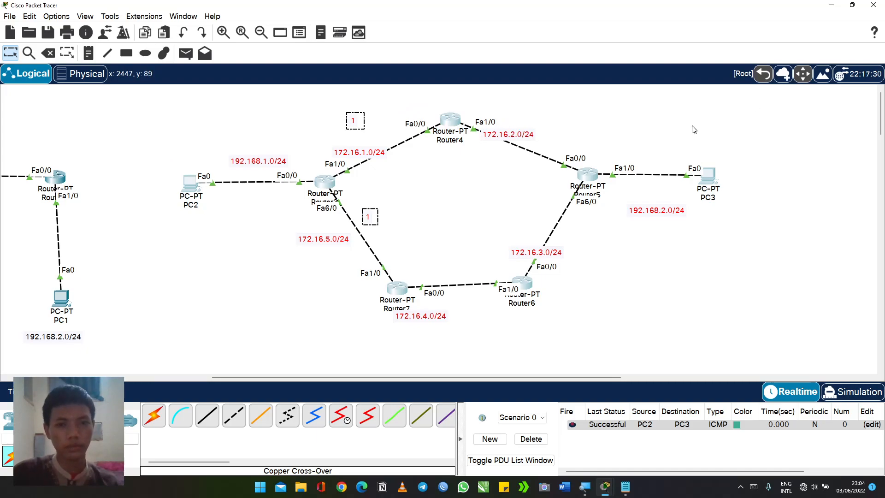
pyautogui.hotkey('ctrl', 'v')
pyautogui.moveTo(454, 100); pyautogui.dragTo(490, 310)
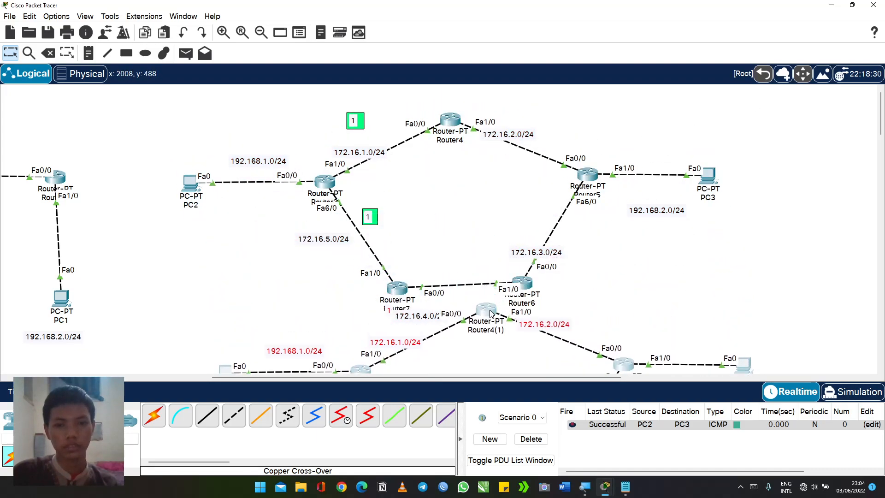
pyautogui.scroll(-4, 489, 310)
pyautogui.moveTo(484, 147); pyautogui.dragTo(461, 240)
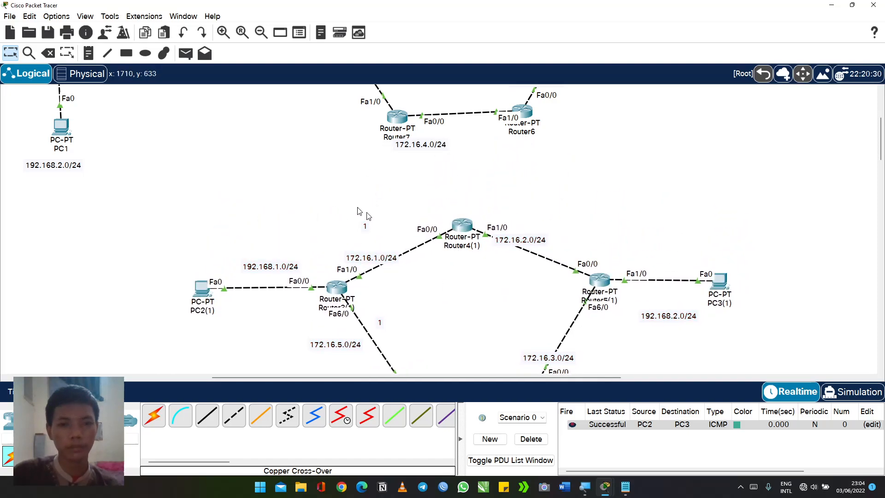
pyautogui.scroll(2, 369, 216)
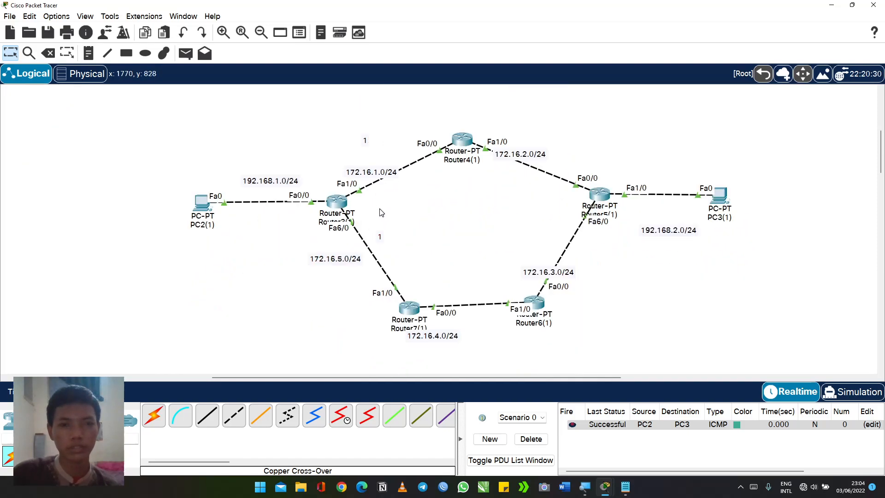
# Step: Delete Router4(1), Router5(1) and Router3(1) from the copied topology
pyautogui.click(47, 54)
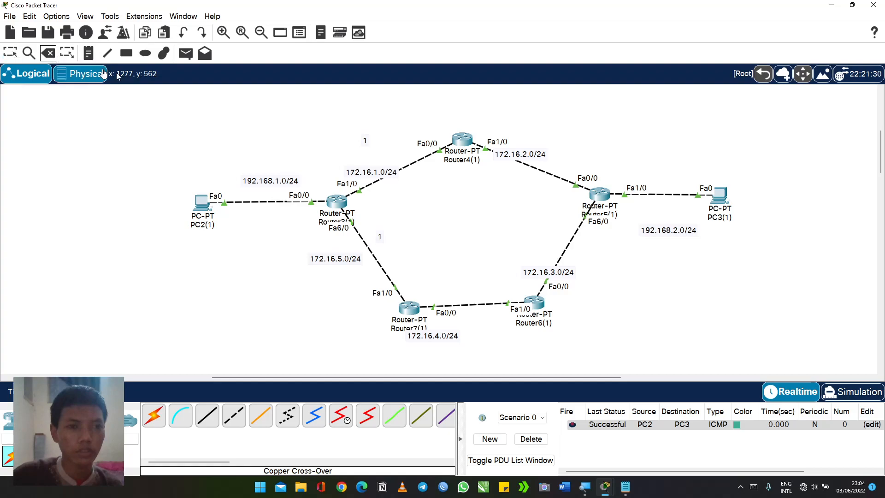
pyautogui.click(462, 147)
pyautogui.click(460, 253)
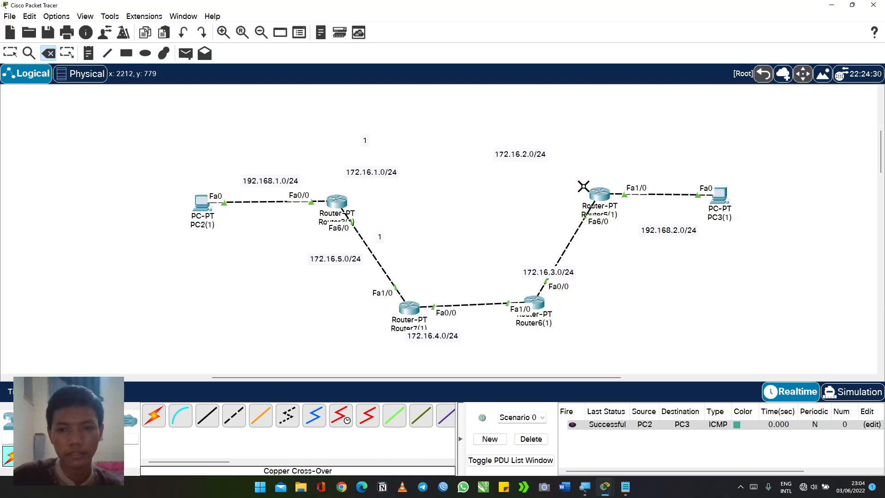
pyautogui.click(599, 193)
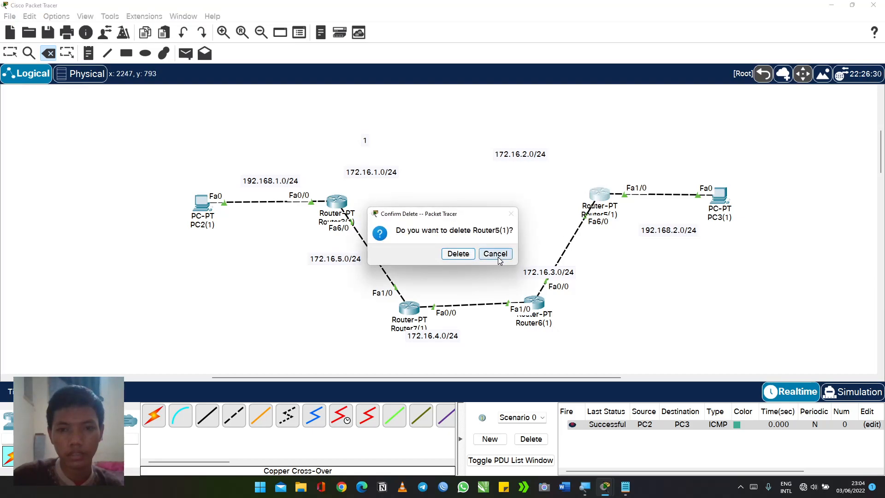
pyautogui.click(468, 255)
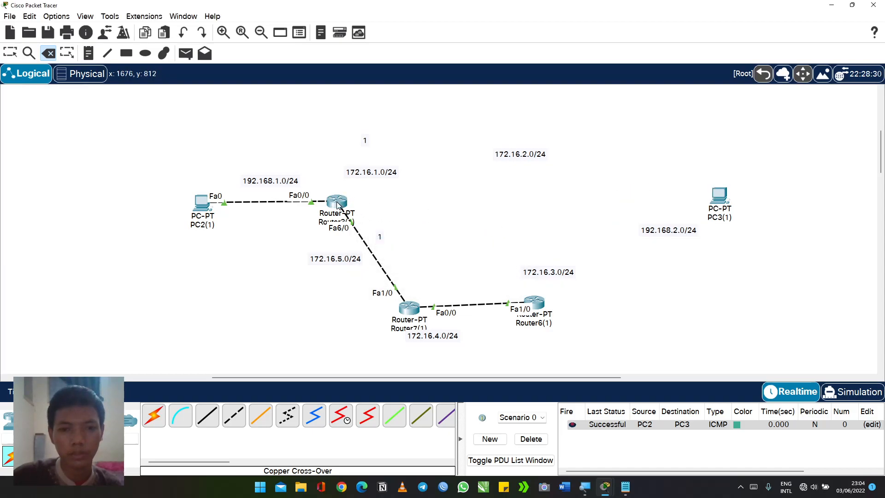
pyautogui.click(336, 201)
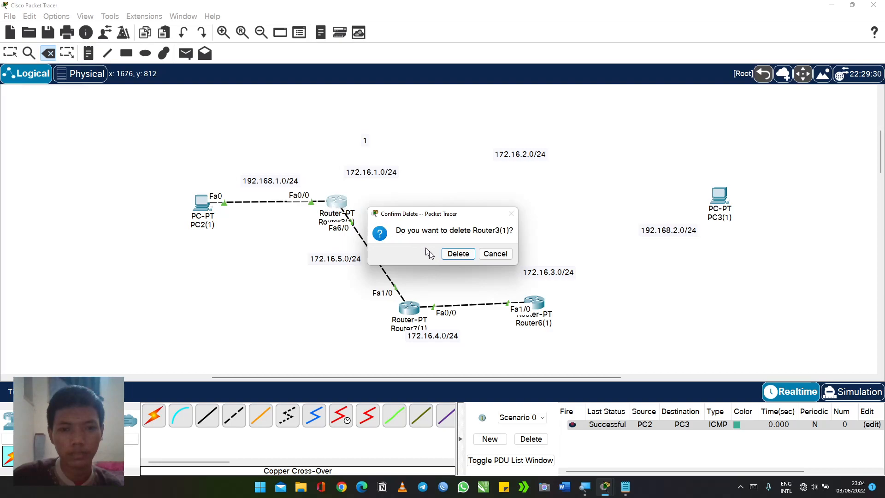
pyautogui.click(458, 253)
pyautogui.click(10, 53)
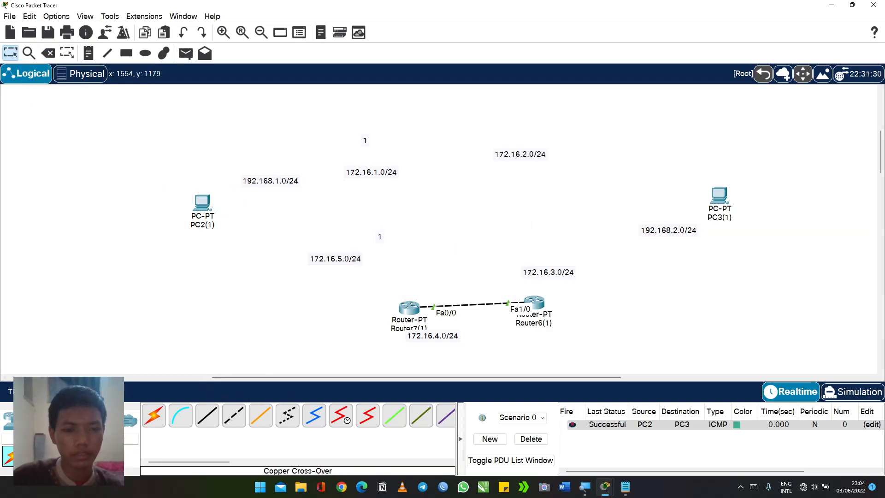
# Step: Add three PT-Router devices to the copied topology where the left, upper and right routers were deleted
pyautogui.click(11, 420)
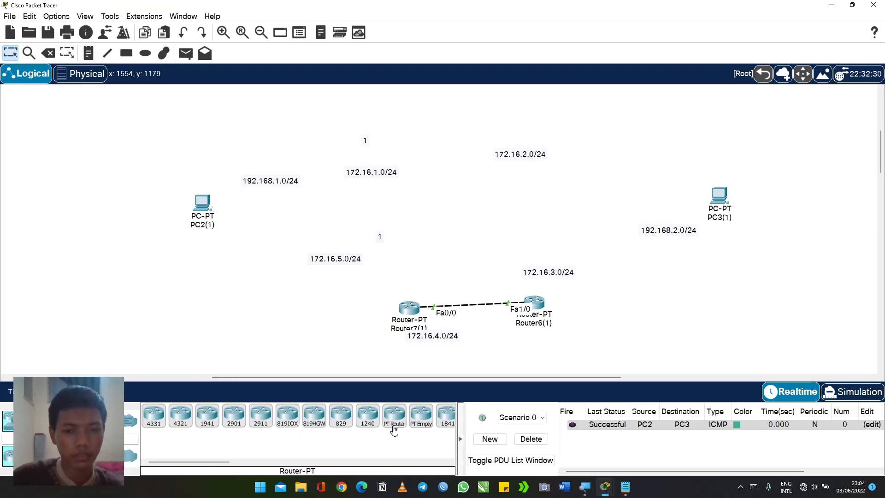
pyautogui.moveTo(394, 429); pyautogui.dragTo(332, 210)
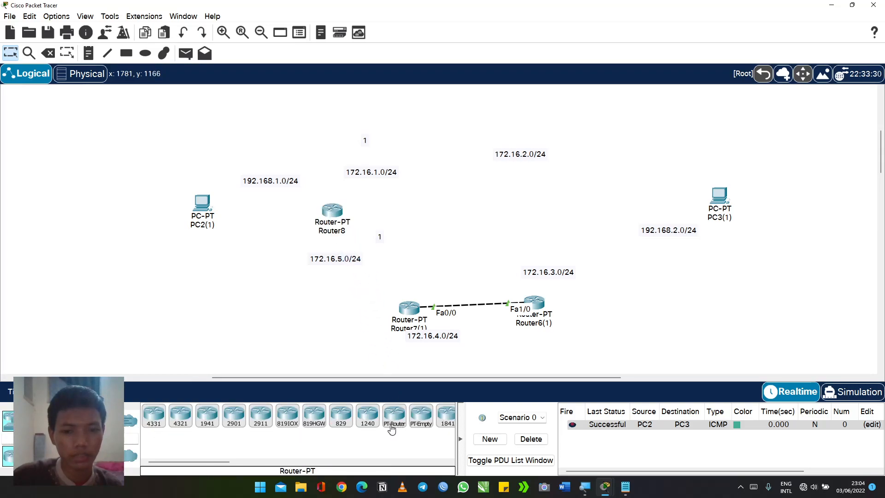
pyautogui.moveTo(393, 427); pyautogui.dragTo(458, 170)
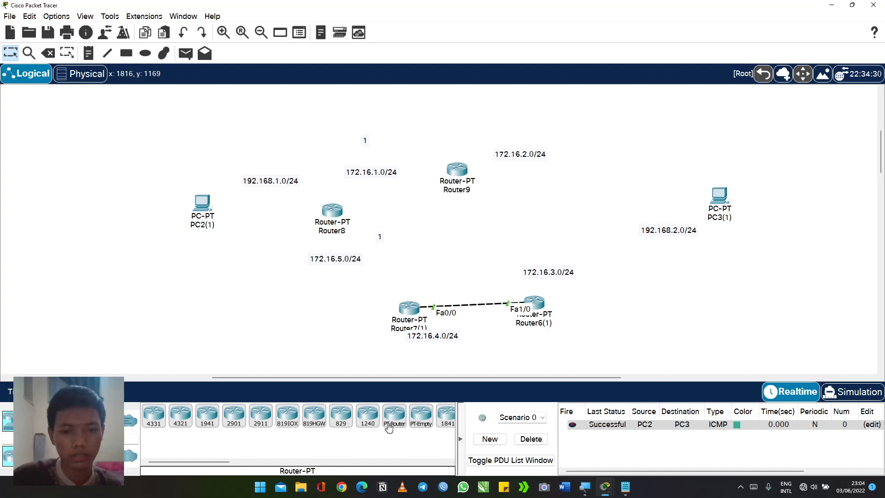
pyautogui.moveTo(389, 428); pyautogui.dragTo(629, 204)
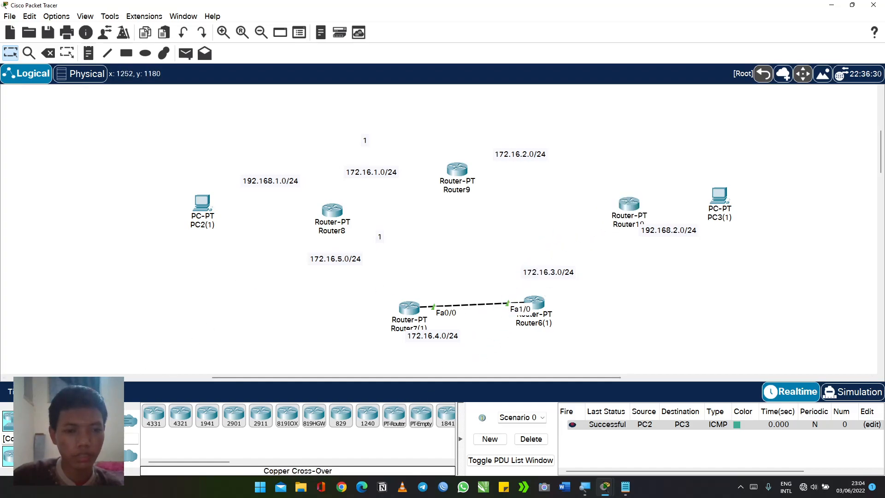
# Step: Connect PC2(1) FastEthernet0 to Router8 FastEthernet0/0 with a copper cross-over cable
pyautogui.click(8, 457)
pyautogui.click(233, 416)
pyautogui.click(202, 217)
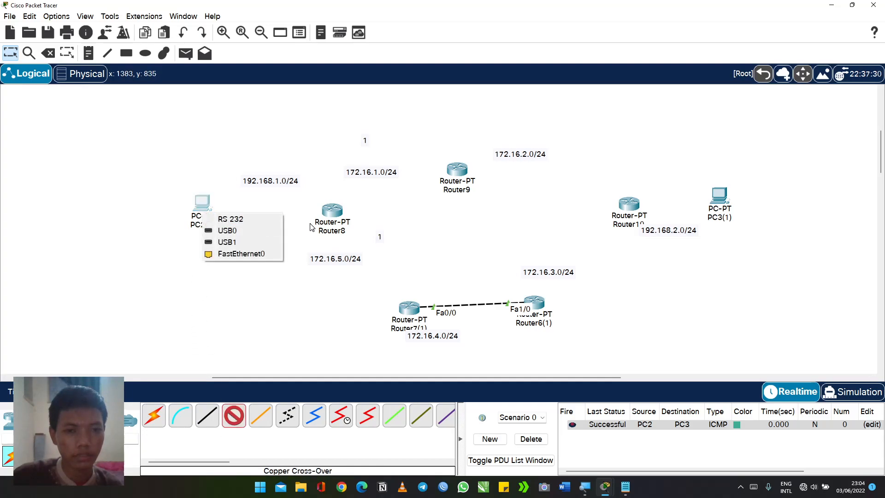
pyautogui.click(258, 255)
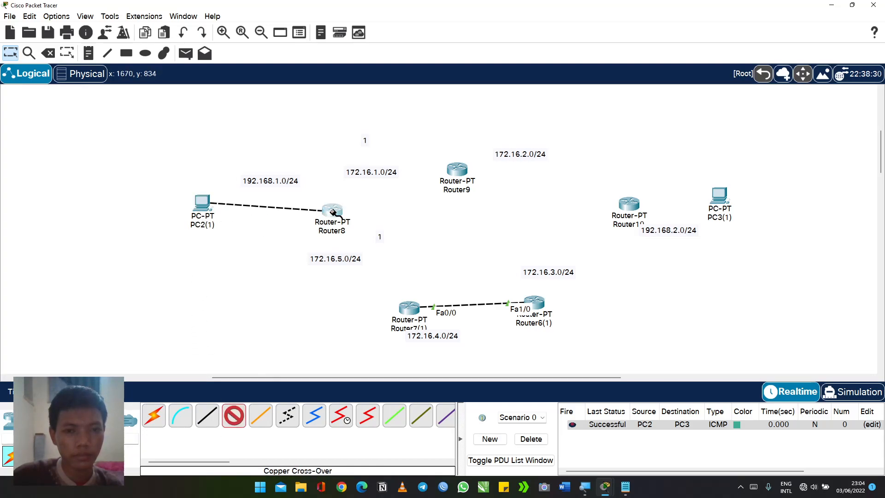
pyautogui.click(332, 211)
pyautogui.click(375, 242)
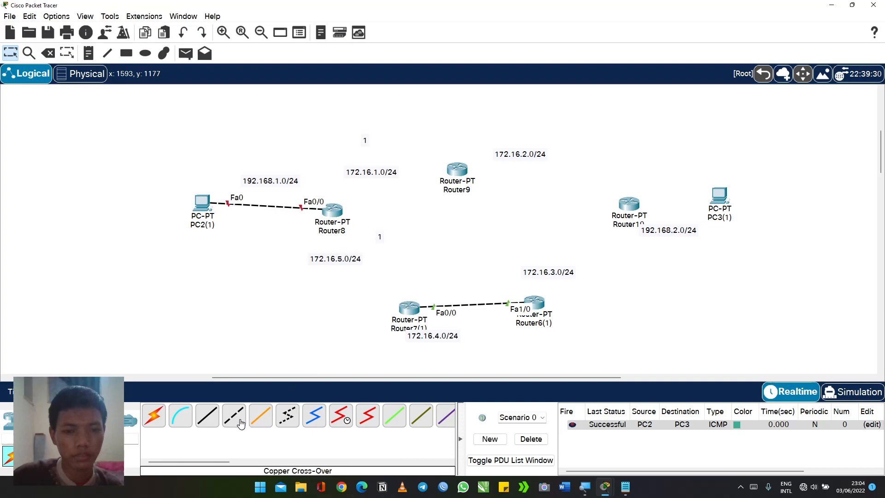
# Step: Connect Router8 FastEthernet1/0 to Router7(1) FastEthernet1/0 with a copper cross-over cable
pyautogui.click(333, 214)
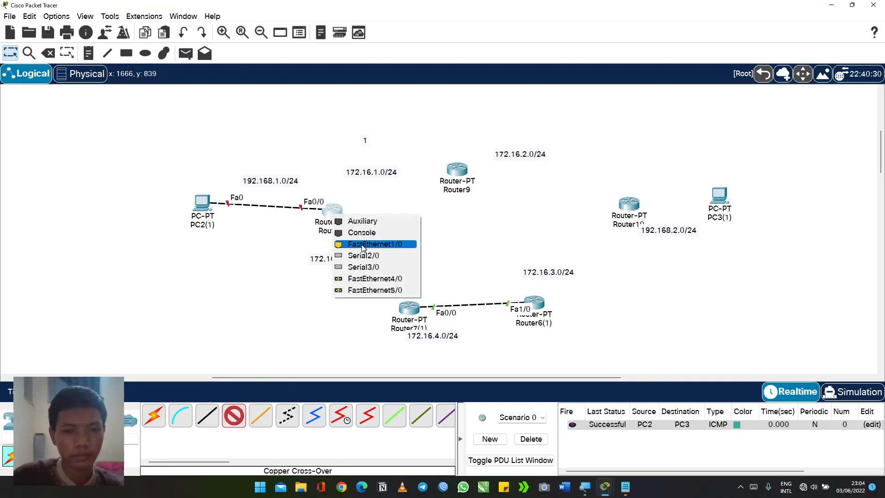
pyautogui.click(369, 245)
pyautogui.click(410, 309)
pyautogui.click(445, 334)
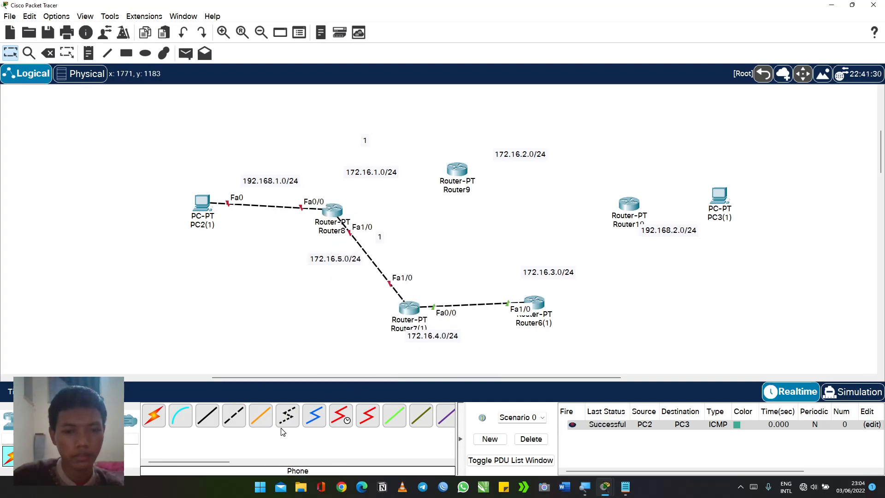
# Step: Connect Router6(1) FastEthernet0/0 to Router10 FastEthernet0/0 with a copper cross-over cable
pyautogui.click(235, 416)
pyautogui.click(535, 303)
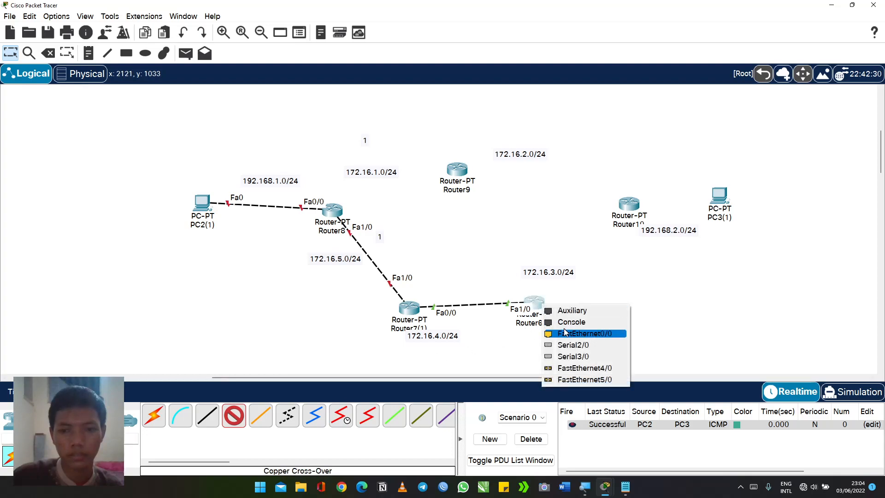
pyautogui.click(593, 333)
pyautogui.click(628, 206)
pyautogui.click(645, 241)
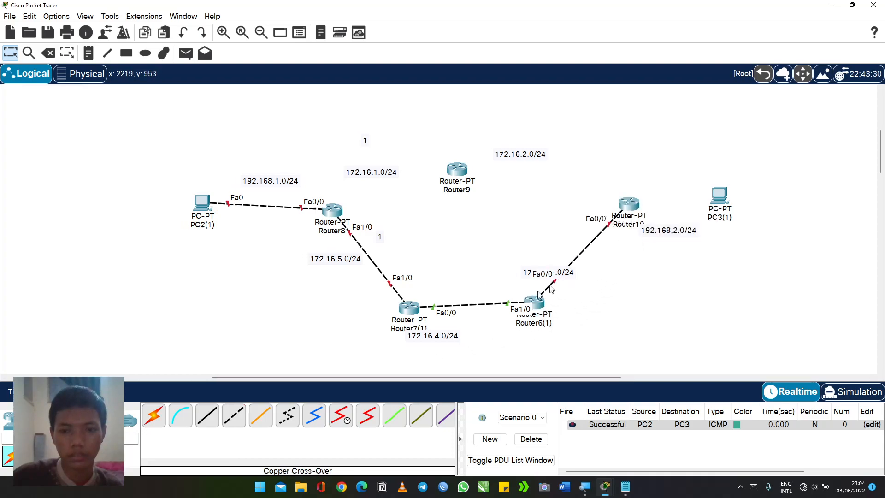
# Step: Connect Router10 FastEthernet1/0 to PC3(1) FastEthernet0 with a copper cross-over cable
pyautogui.click(235, 417)
pyautogui.click(646, 210)
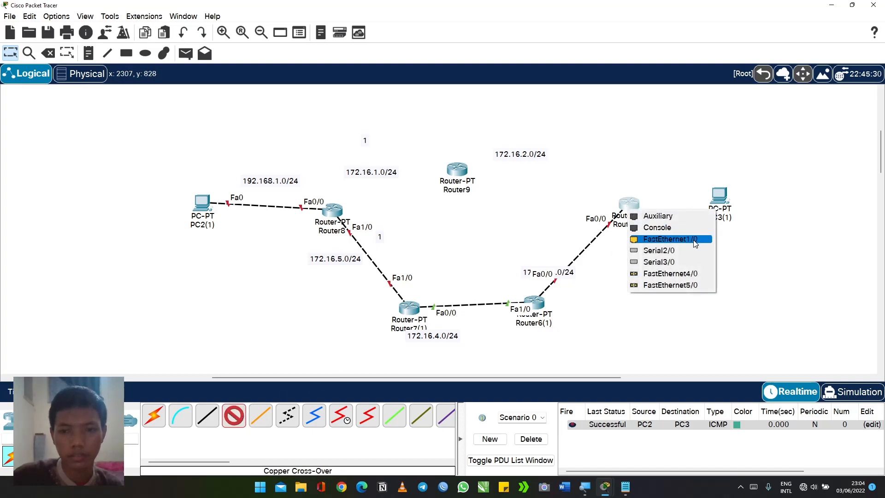
pyautogui.click(677, 190)
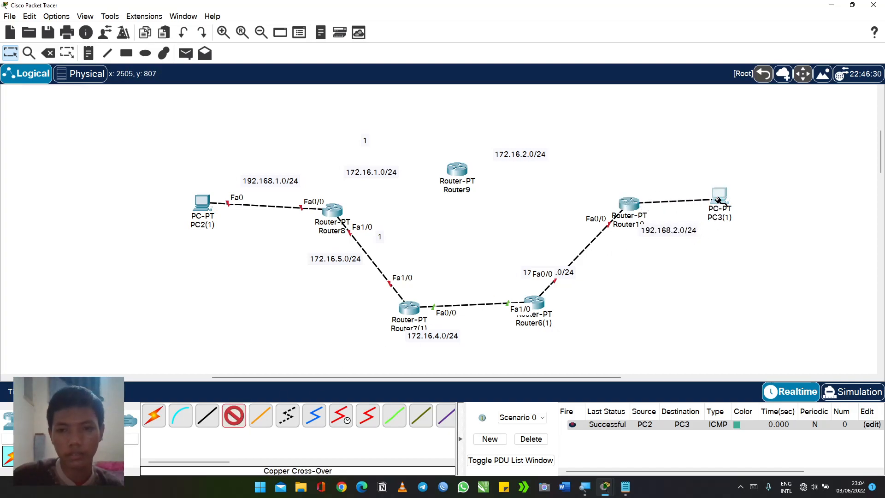
pyautogui.click(718, 199)
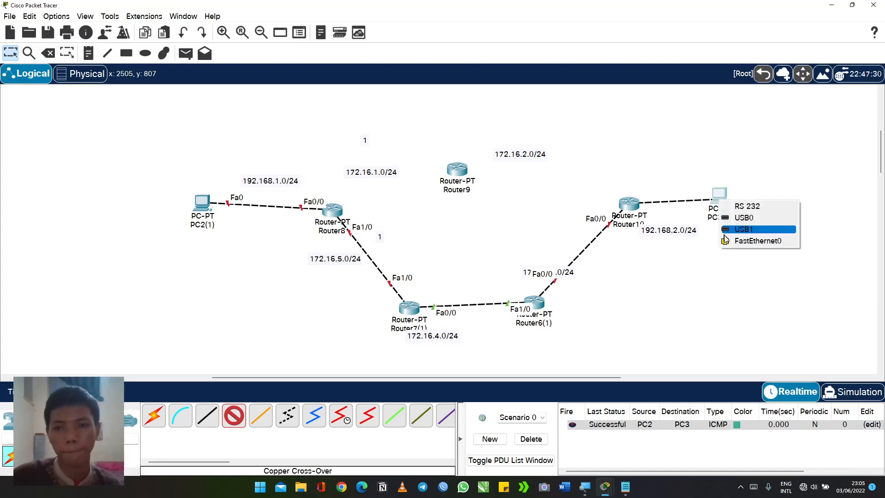
pyautogui.click(768, 240)
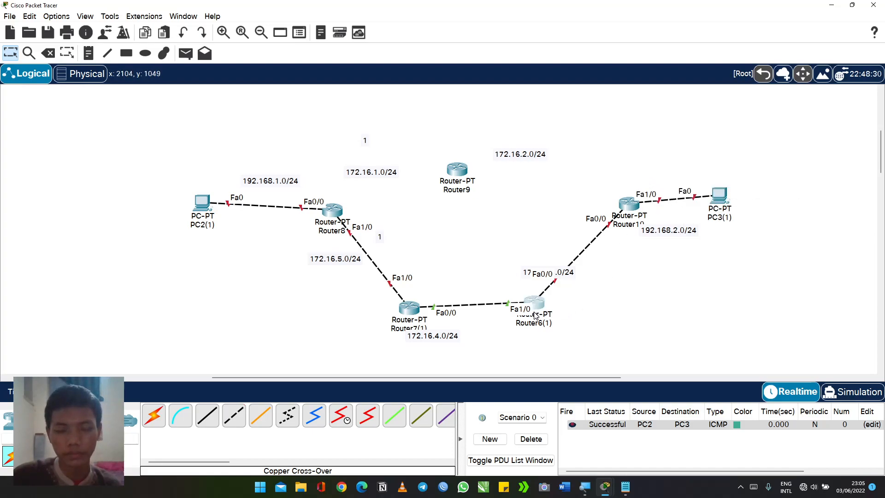
# Step: Shift Router6(1) slightly down, move Router9 farther up and right, and adjust the 172.16.2.0/24 and 172.16.1.0/24 labels
pyautogui.moveTo(537, 311); pyautogui.dragTo(533, 318)
pyautogui.moveTo(453, 177); pyautogui.dragTo(562, 146)
pyautogui.moveTo(401, 172); pyautogui.dragTo(397, 164)
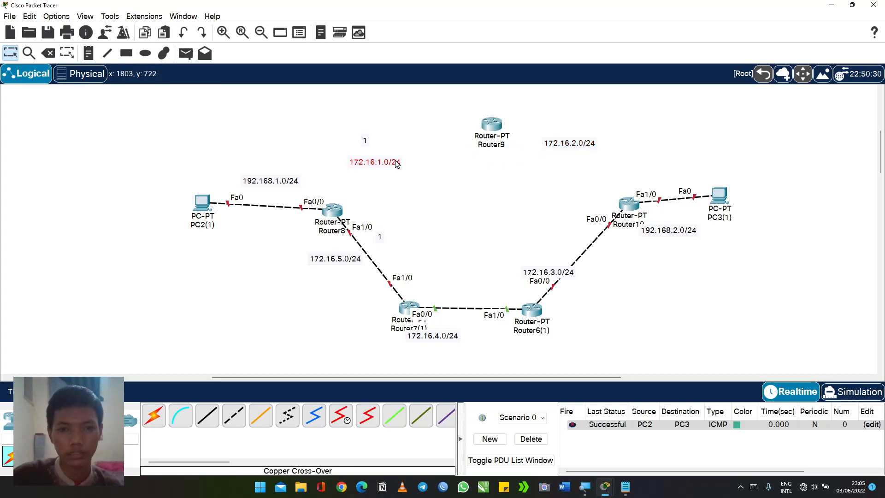
pyautogui.click(400, 219)
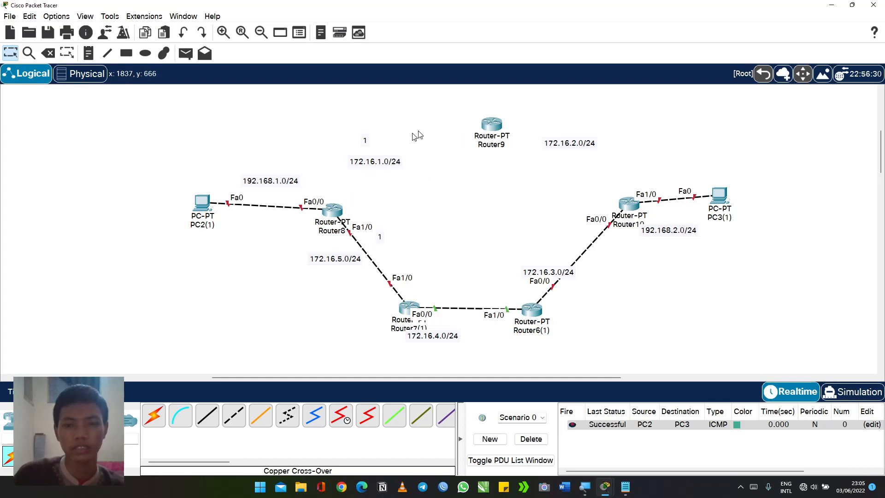
pyautogui.click(234, 416)
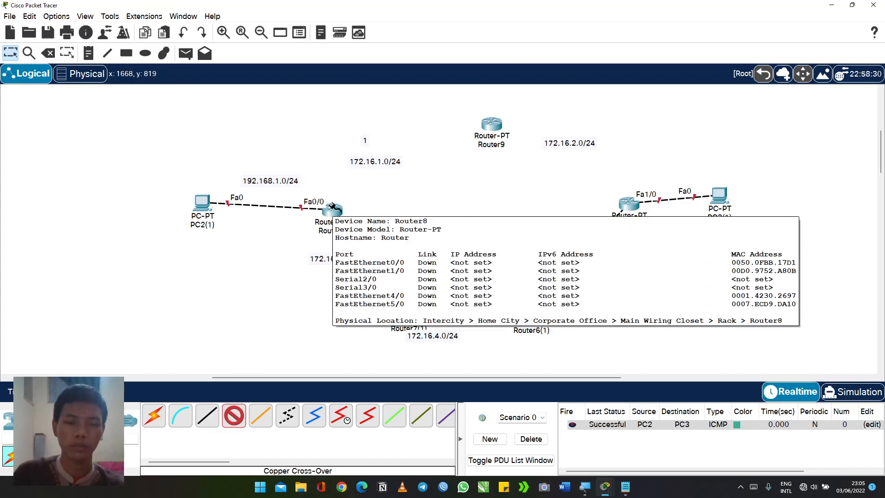
pyautogui.click(332, 207)
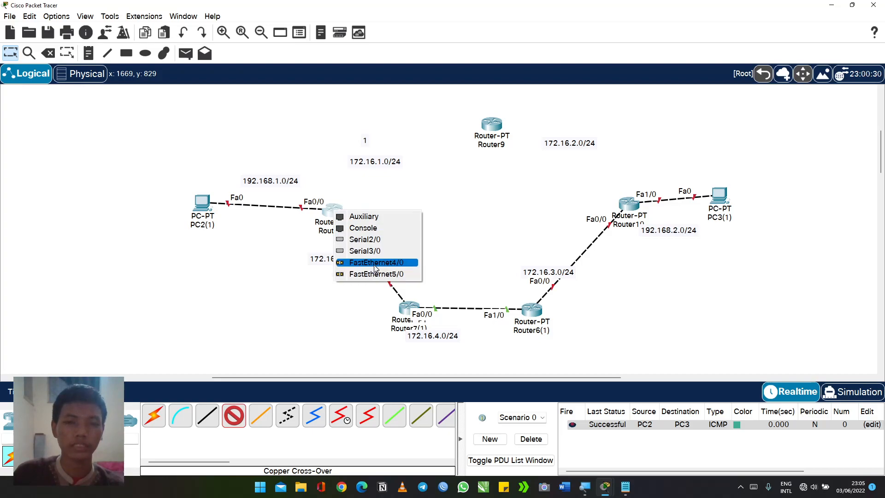
pyautogui.click(16, 54)
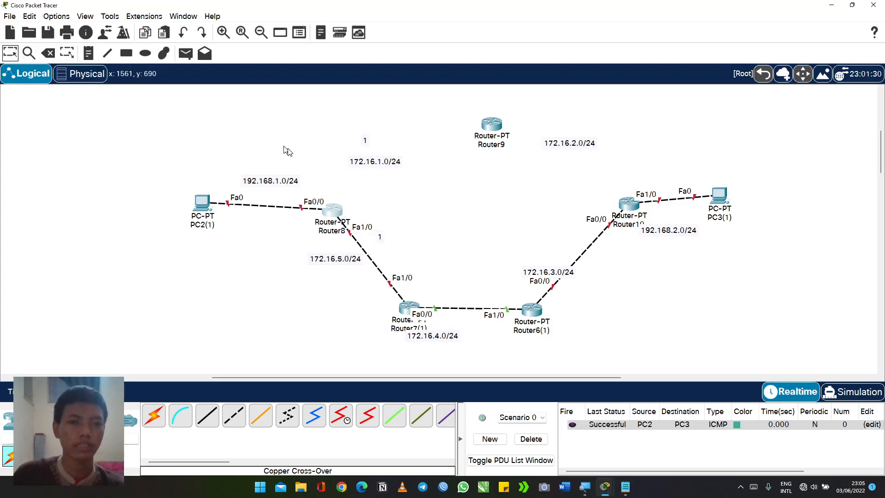
# Step: Power off Router8, install one PT-ROUTER-NM-1CE module in the empty slot beside the existing cards, and power it back on
pyautogui.click(332, 211)
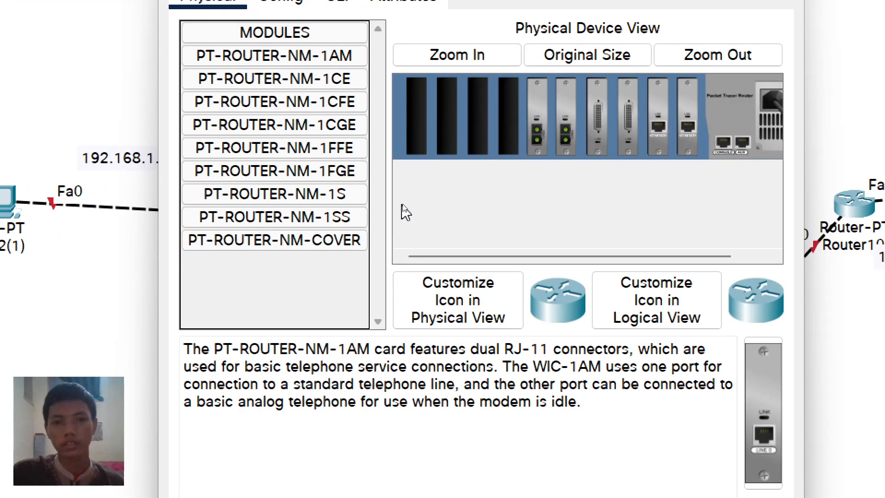
pyautogui.moveTo(471, 255); pyautogui.dragTo(705, 233)
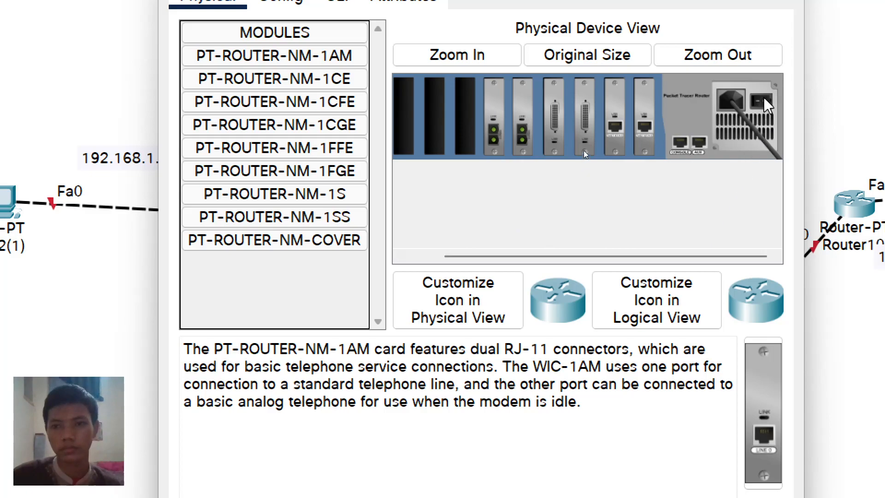
pyautogui.click(314, 92)
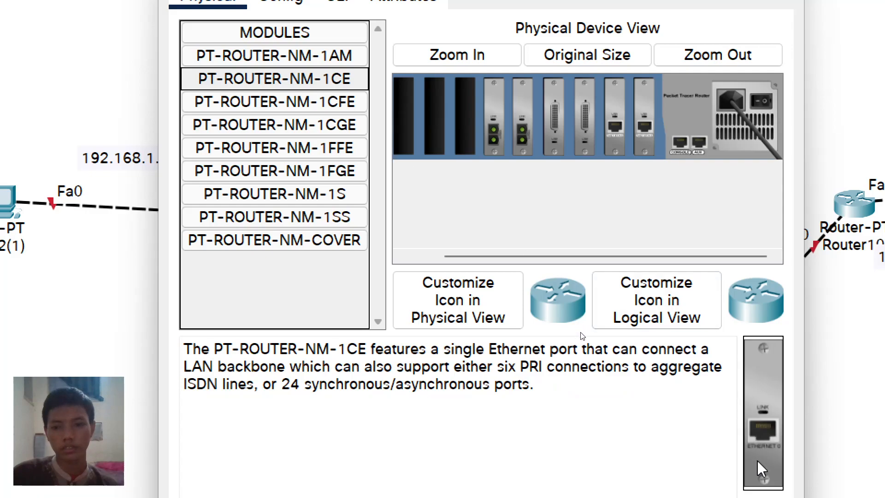
pyautogui.moveTo(759, 466); pyautogui.dragTo(472, 120)
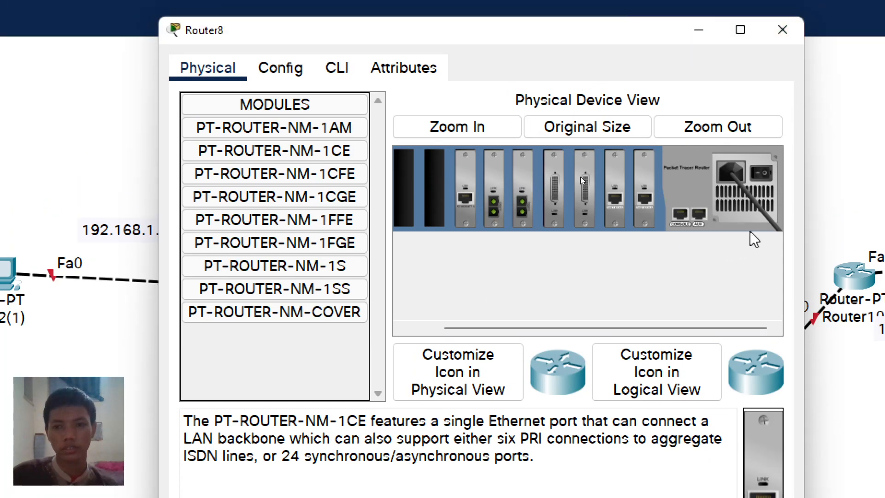
pyautogui.click(764, 175)
pyautogui.click(782, 29)
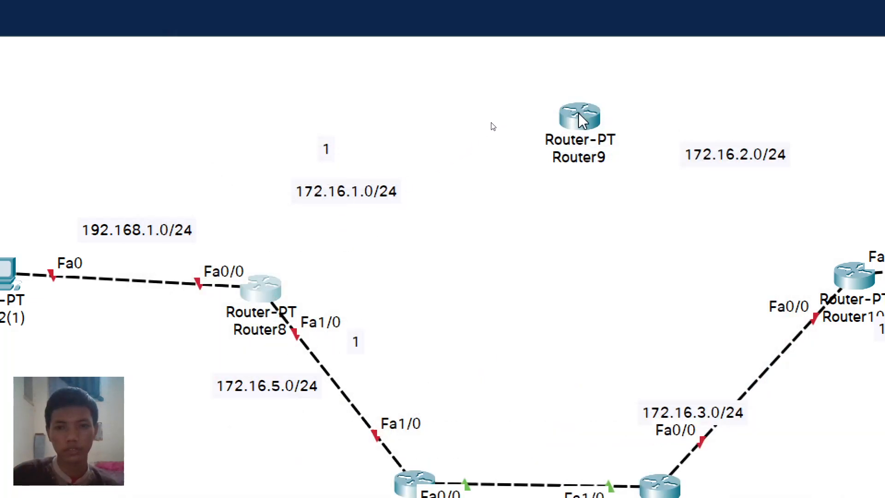
# Step: Power off Router9, install two PT-ROUTER-NM-1CE modules in its adjacent empty slots, and power it back on
pyautogui.moveTo(582, 119); pyautogui.dragTo(560, 125)
pyautogui.click(561, 126)
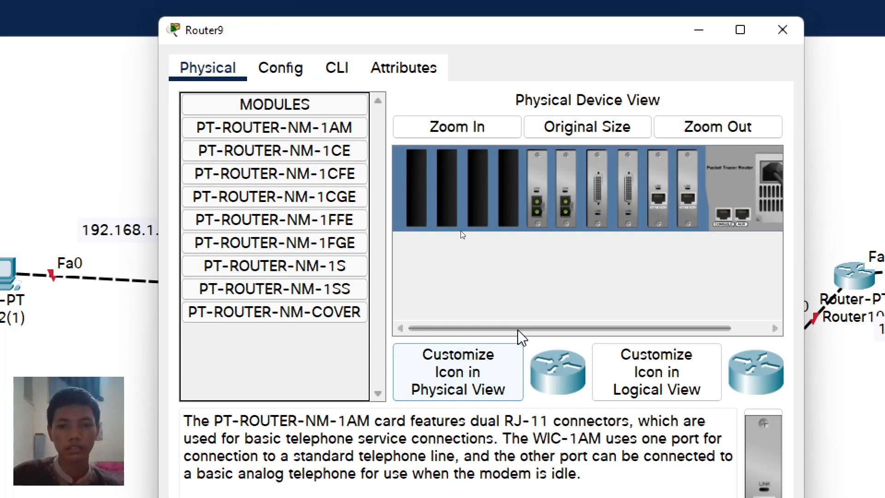
pyautogui.moveTo(520, 328); pyautogui.dragTo(672, 300)
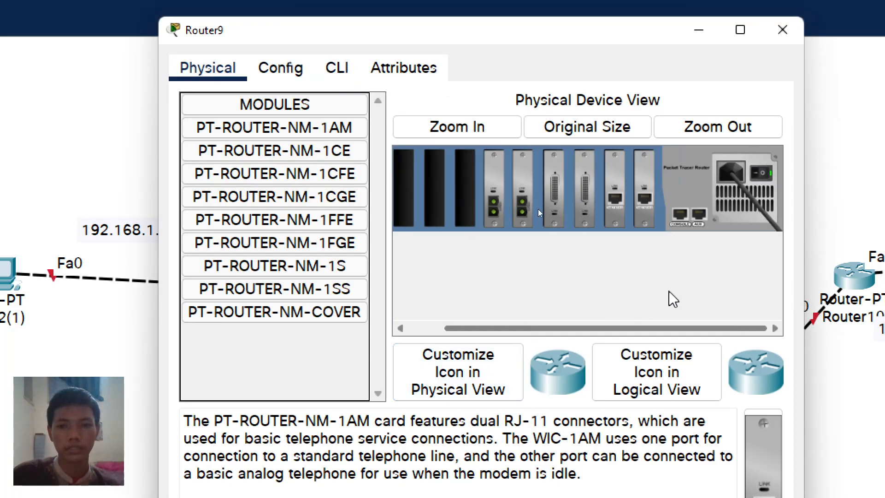
pyautogui.click(334, 152)
pyautogui.moveTo(760, 456); pyautogui.dragTo(465, 143)
pyautogui.moveTo(759, 463); pyautogui.dragTo(431, 144)
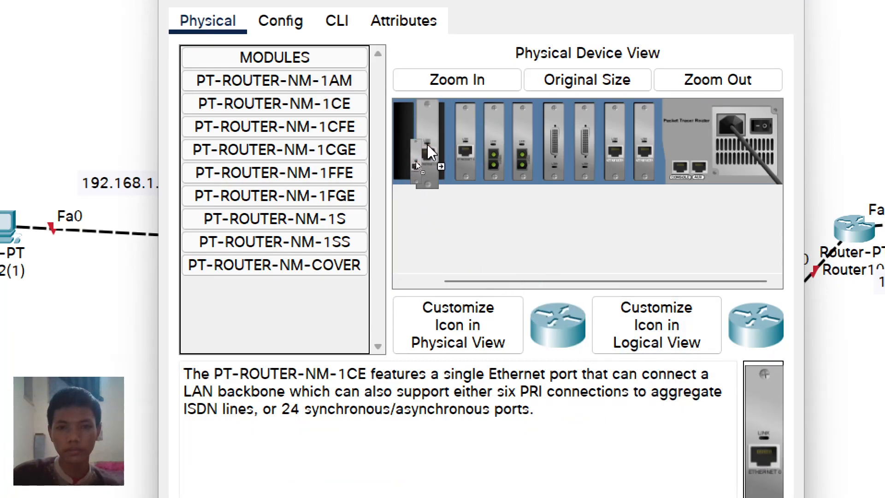
pyautogui.click(761, 126)
pyautogui.click(779, 72)
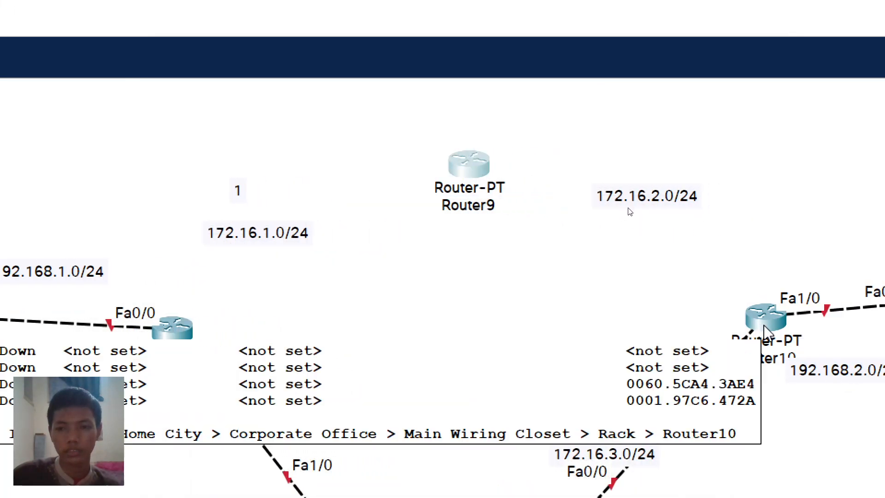
# Step: Power off Router10, install one PT-ROUTER-NM-1CE module in the empty slot beside the existing cards, and power it back on
pyautogui.click(766, 319)
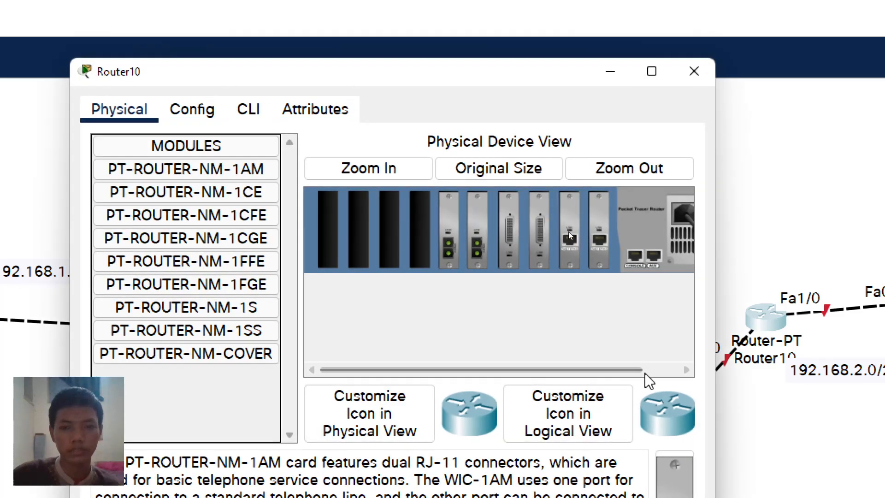
pyautogui.moveTo(643, 370); pyautogui.dragTo(678, 369)
pyautogui.click(674, 213)
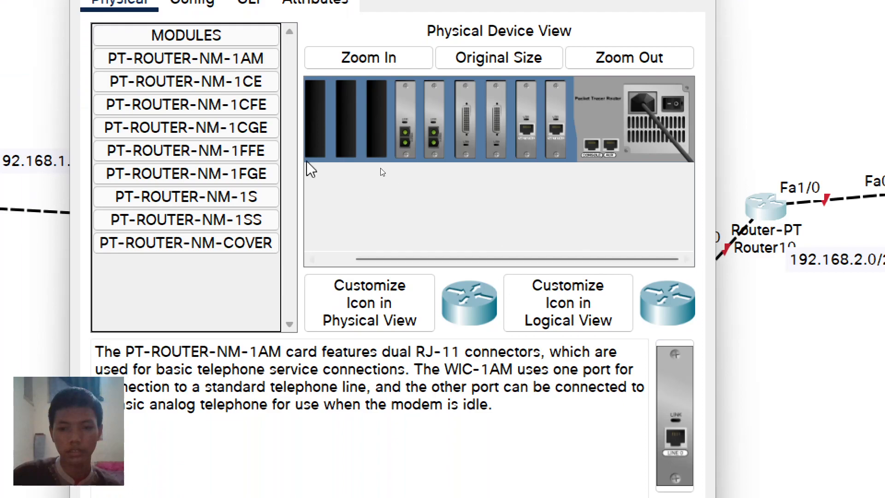
pyautogui.click(225, 159)
pyautogui.moveTo(674, 440); pyautogui.dragTo(377, 127)
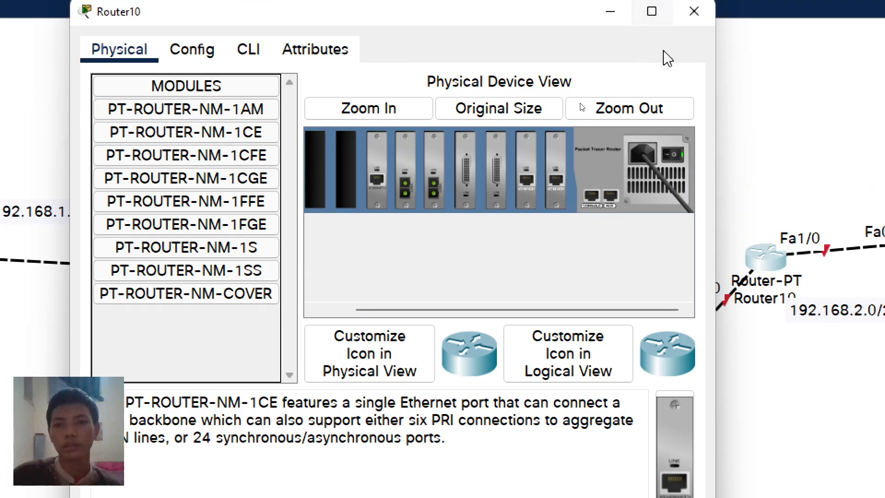
pyautogui.click(696, 18)
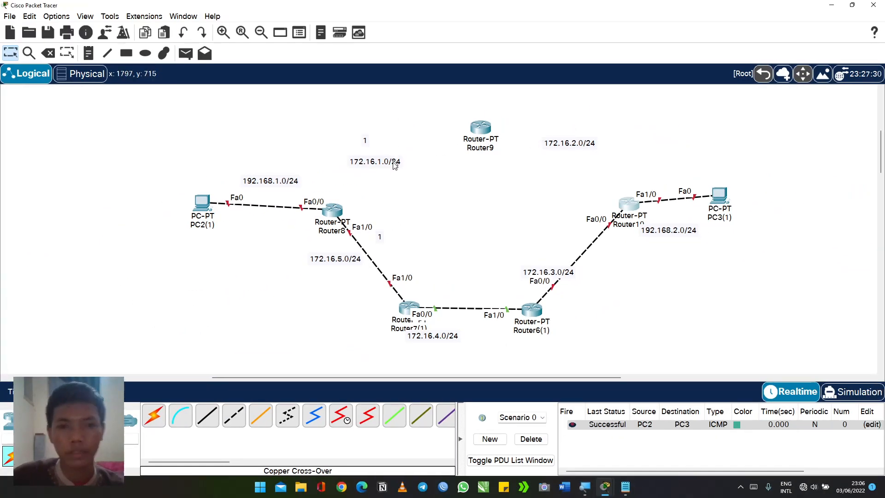
# Step: Level Router8 with PC2(1) and connect Router8 Ethernet6/0 to Router9 Ethernet6/0 with a copper cross-over cable
pyautogui.moveTo(337, 211); pyautogui.dragTo(339, 205)
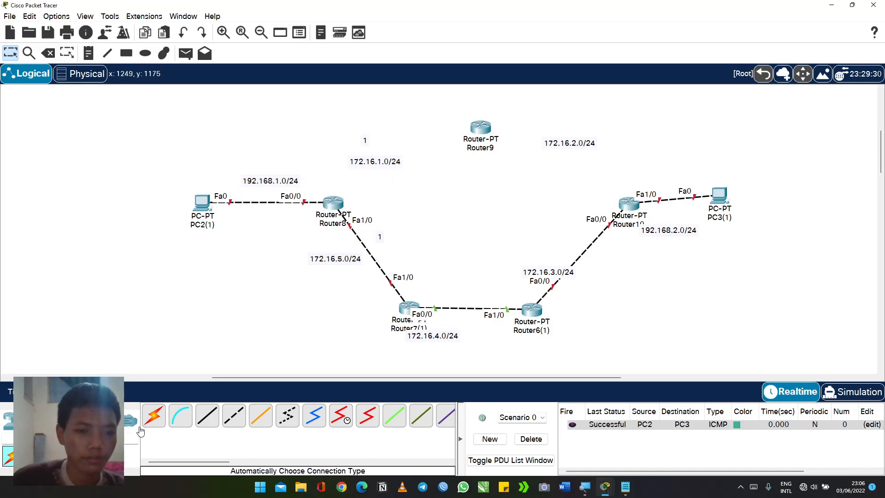
pyautogui.click(233, 417)
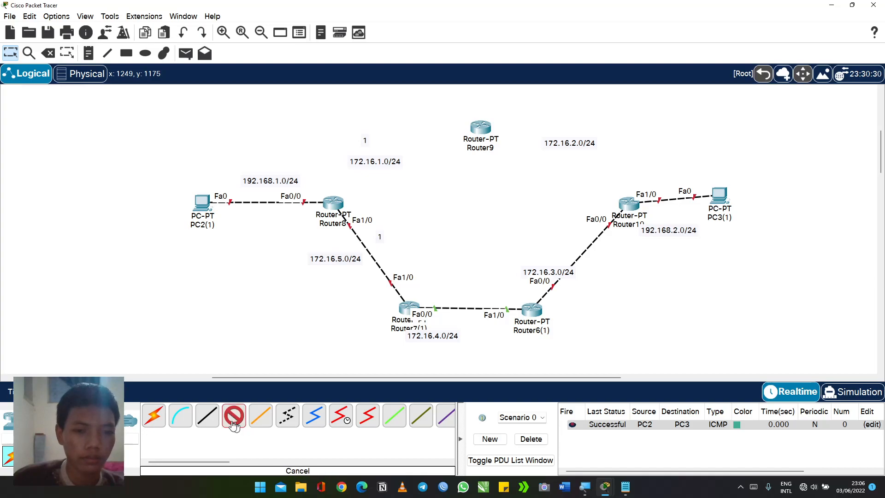
pyautogui.click(335, 205)
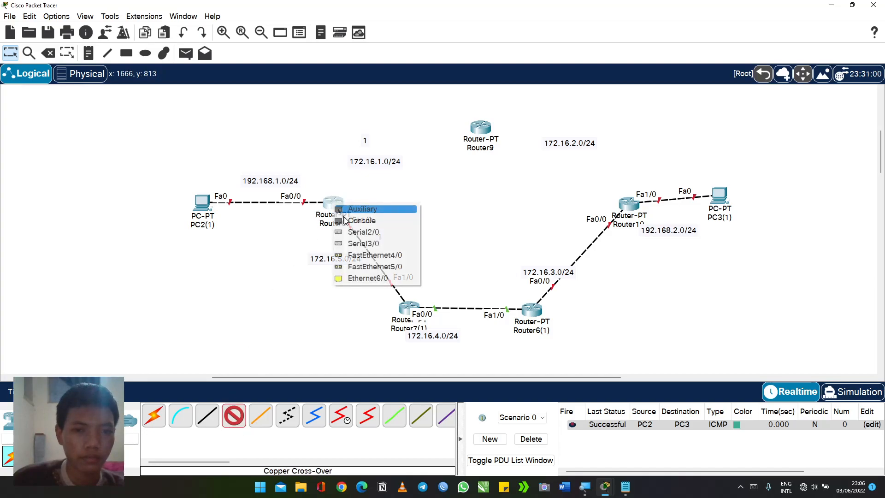
pyautogui.click(378, 278)
pyautogui.click(481, 128)
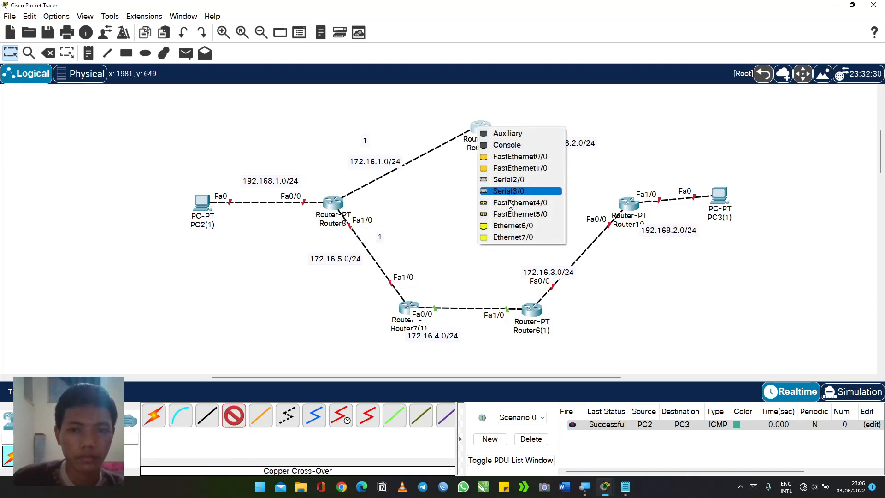
pyautogui.click(493, 229)
# Step: Connect Router9 Ethernet7/0 to Router10 Ethernet6/0 with a copper cross-over cable
pyautogui.click(233, 416)
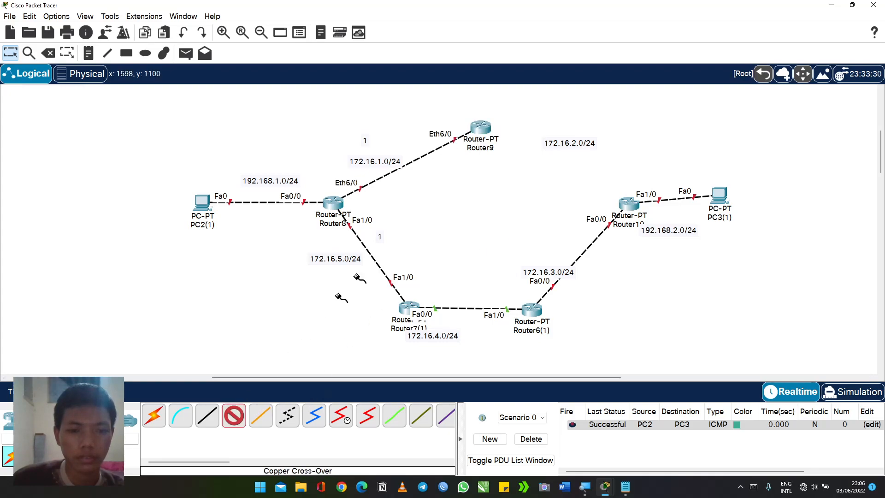
pyautogui.click(483, 127)
pyautogui.click(530, 226)
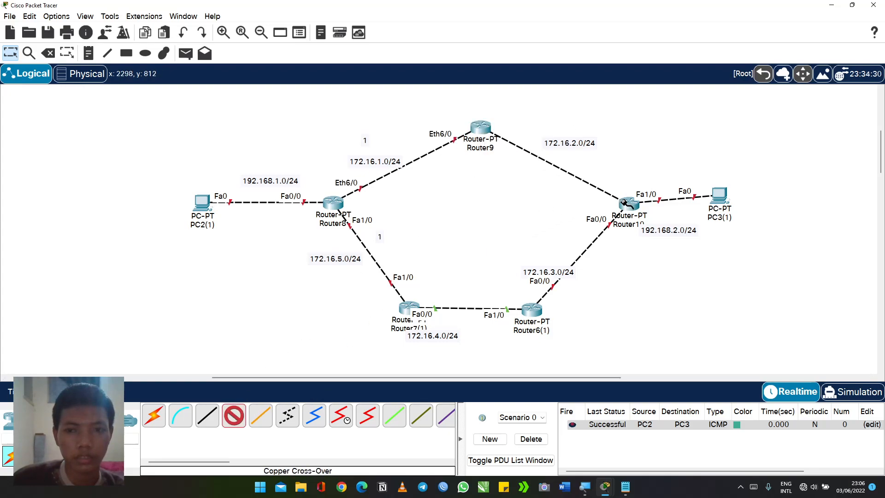
pyautogui.click(627, 206)
pyautogui.click(655, 279)
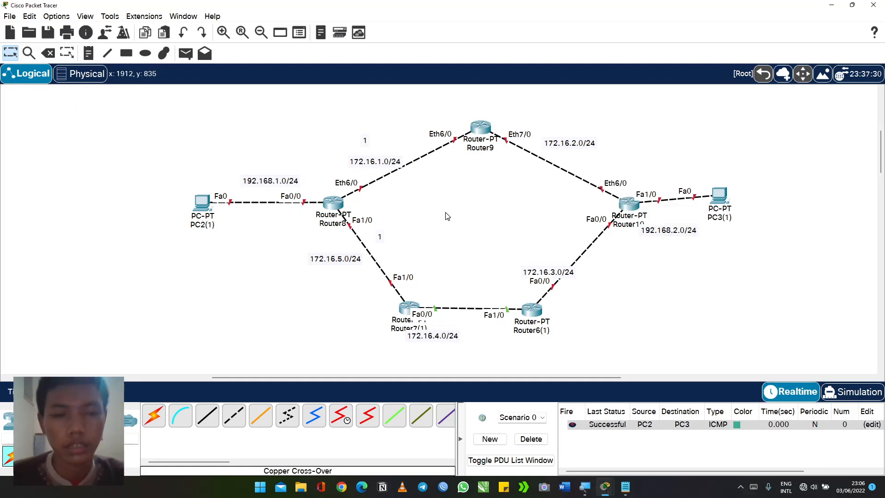
# Step: Tidy the copied topology by moving the 172.16.1.0, 192.168.1.0, 172.16.4.0, 172.16.3.0 and 192.168.2.0 labels beside their links and PC3(1) farther right
pyautogui.moveTo(377, 163); pyautogui.dragTo(391, 169)
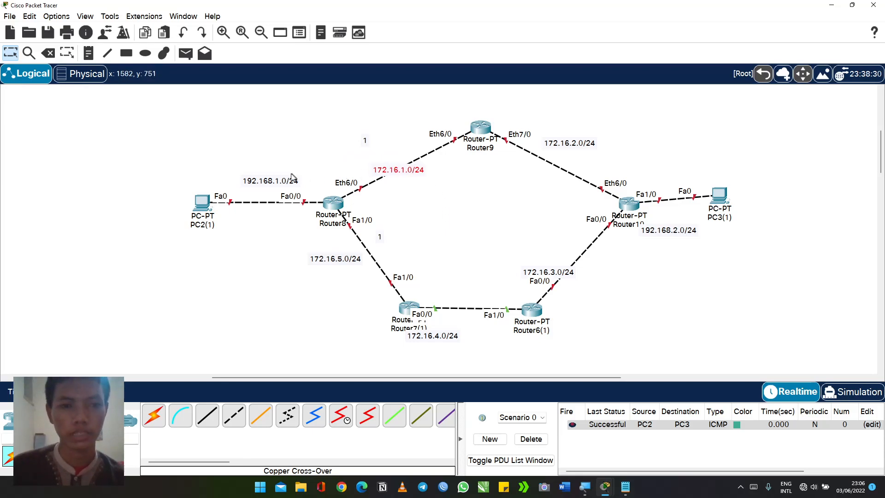
pyautogui.moveTo(291, 178); pyautogui.dragTo(283, 181)
pyautogui.moveTo(433, 336); pyautogui.dragTo(448, 340)
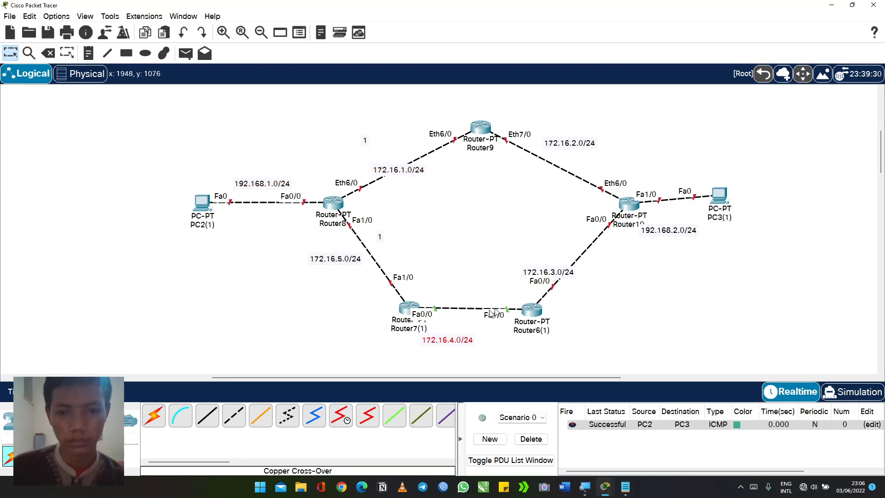
pyautogui.moveTo(559, 277); pyautogui.dragTo(585, 274)
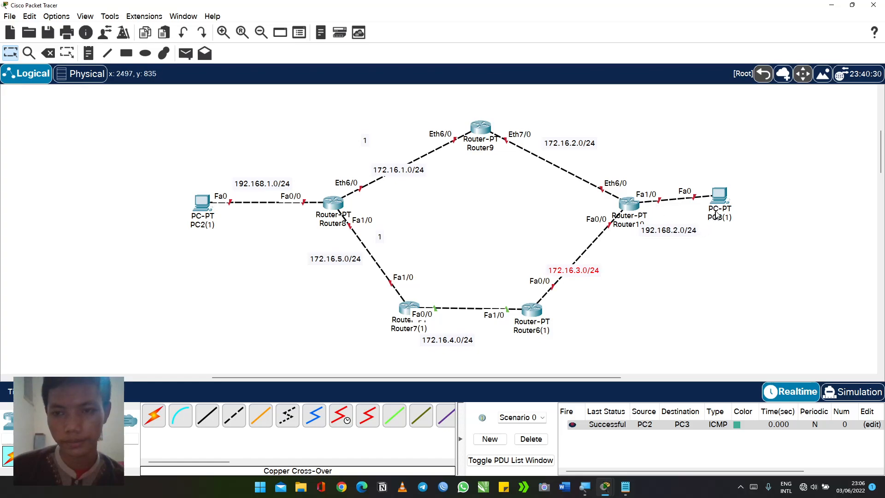
pyautogui.moveTo(716, 213); pyautogui.dragTo(750, 214)
pyautogui.moveTo(692, 237); pyautogui.dragTo(711, 229)
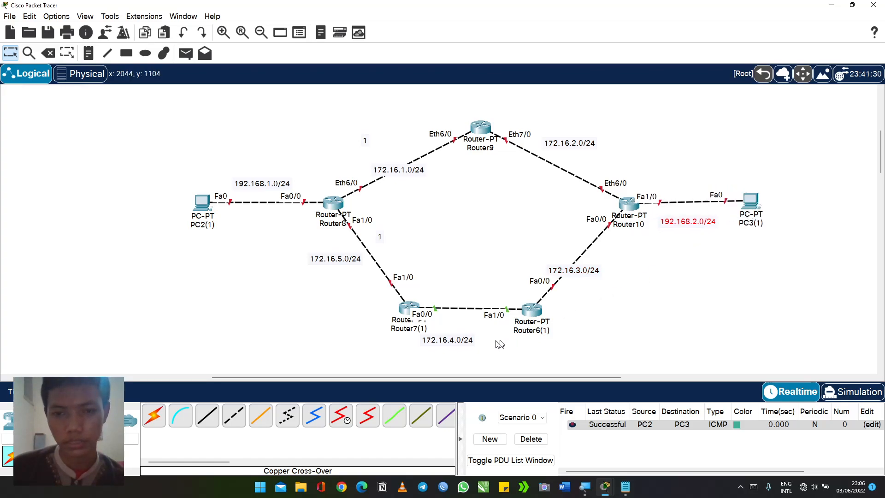
# Step: Move the 172.16.4.0, 192.168.1.0, 172.16.5.0, 172.16.1.0 and 172.16.2.0 network labels closer to their links in the copied topology
pyautogui.moveTo(454, 341); pyautogui.dragTo(471, 330)
pyautogui.moveTo(278, 189); pyautogui.dragTo(273, 190)
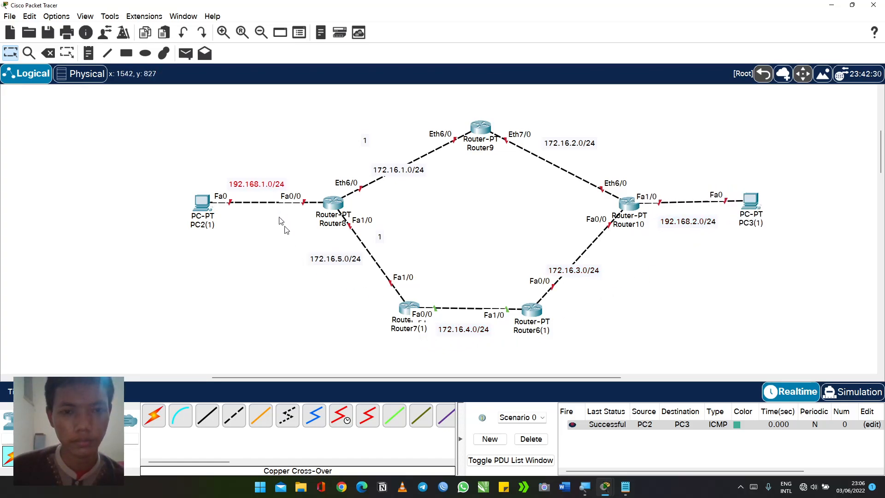
pyautogui.moveTo(324, 262); pyautogui.dragTo(363, 264)
pyautogui.moveTo(415, 169); pyautogui.dragTo(379, 170)
pyautogui.moveTo(572, 144); pyautogui.dragTo(546, 152)
pyautogui.click(441, 212)
# Step: Open Router8's command line, decline the initial configuration dialog with no, and enter global configuration mode with en and conf t
pyautogui.click(342, 209)
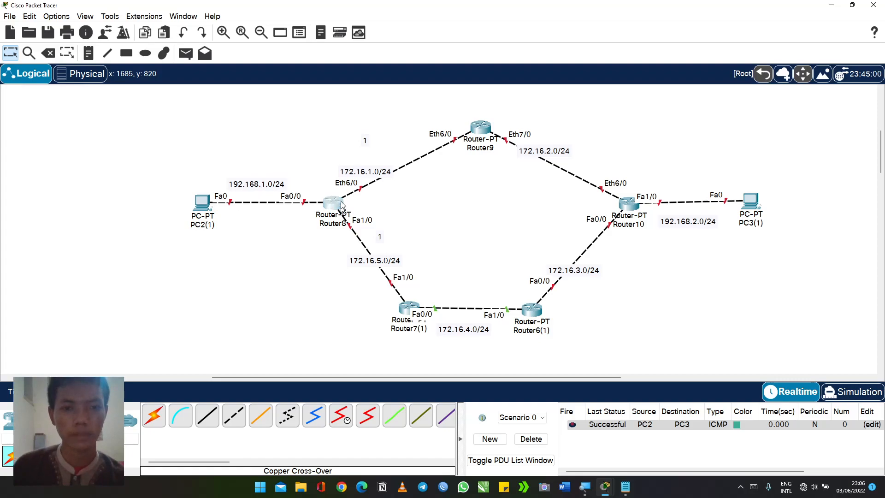
pyautogui.moveTo(377, 81); pyautogui.dragTo(621, 74)
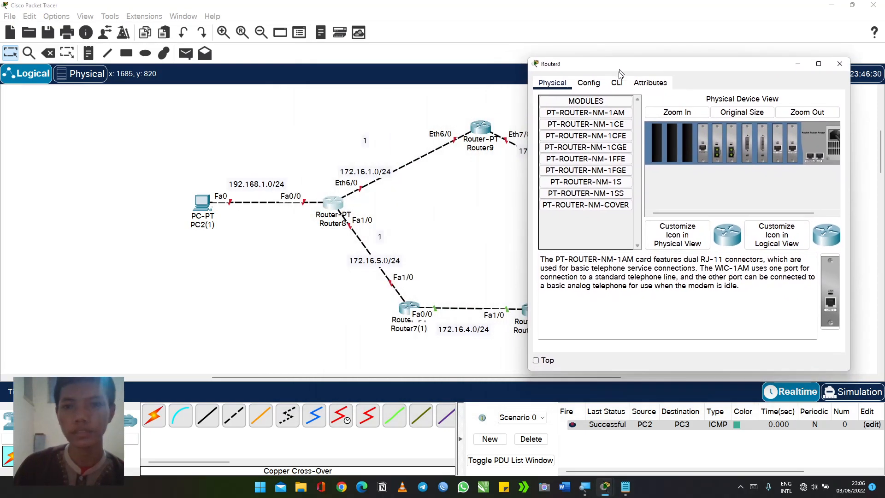
pyautogui.click(616, 82)
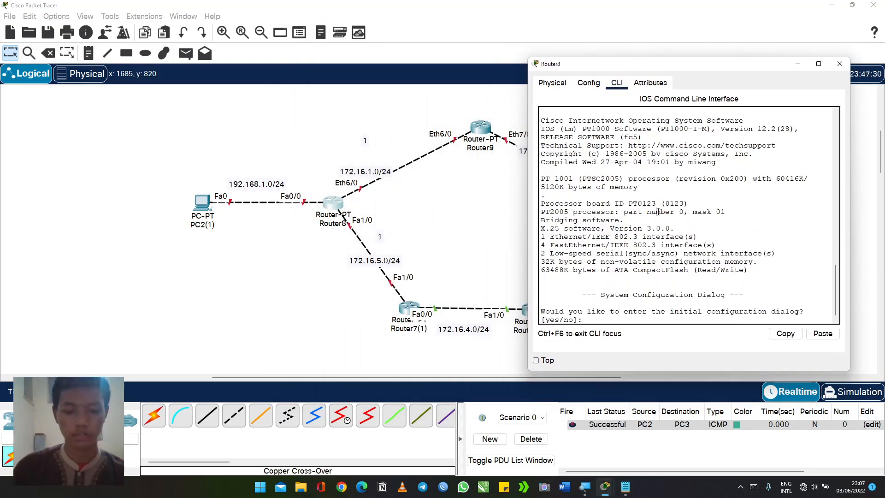
pyautogui.write('no')
pyautogui.press('Return')
pyautogui.press('Return')
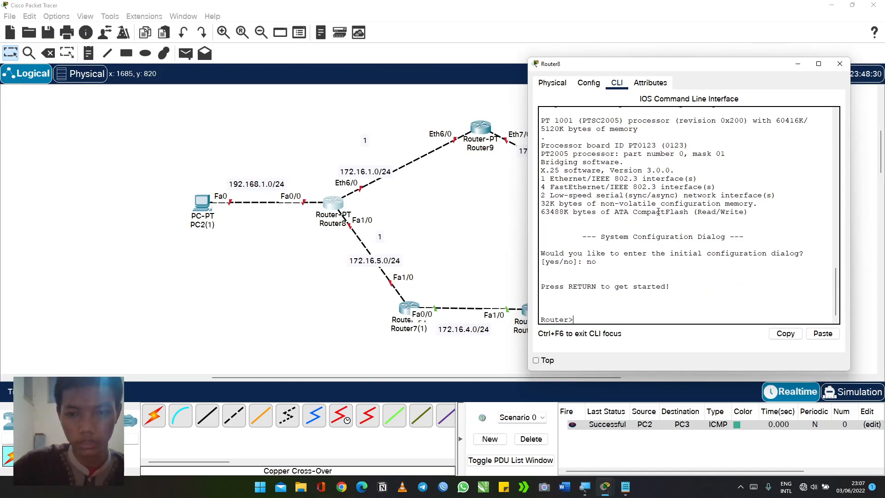
pyautogui.write('en')
pyautogui.press('Return')
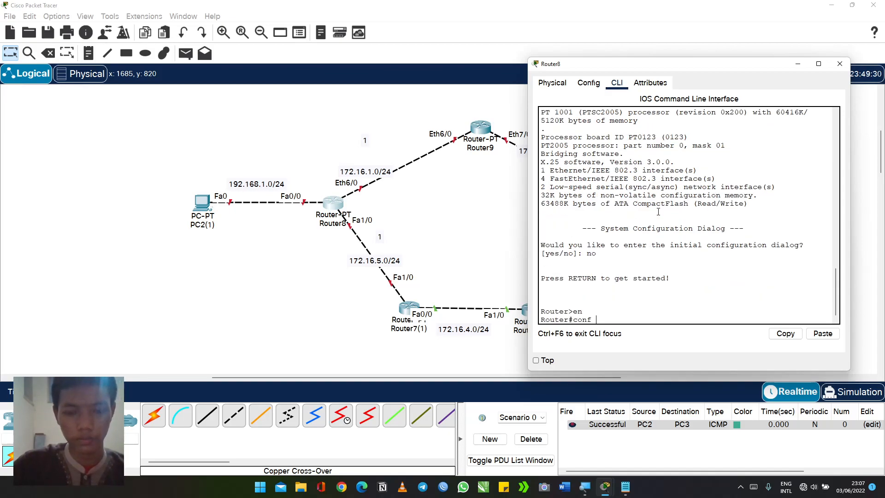
pyautogui.write('conf t')
pyautogui.press('Return')
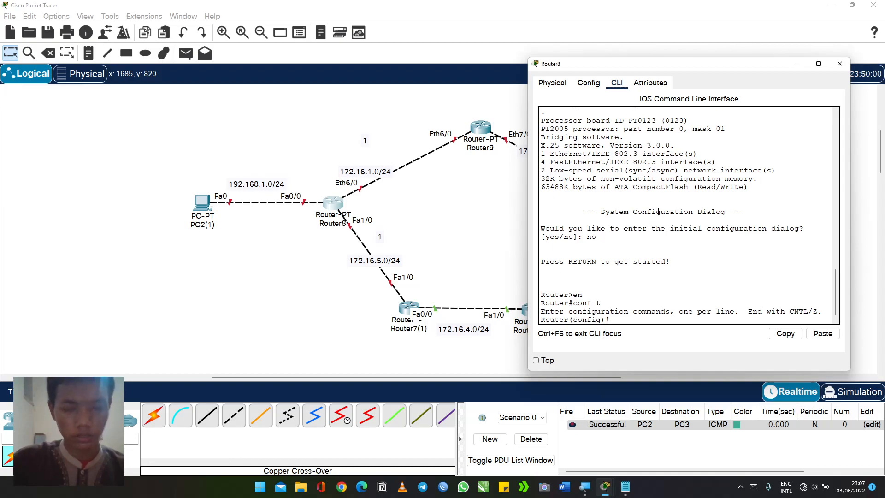
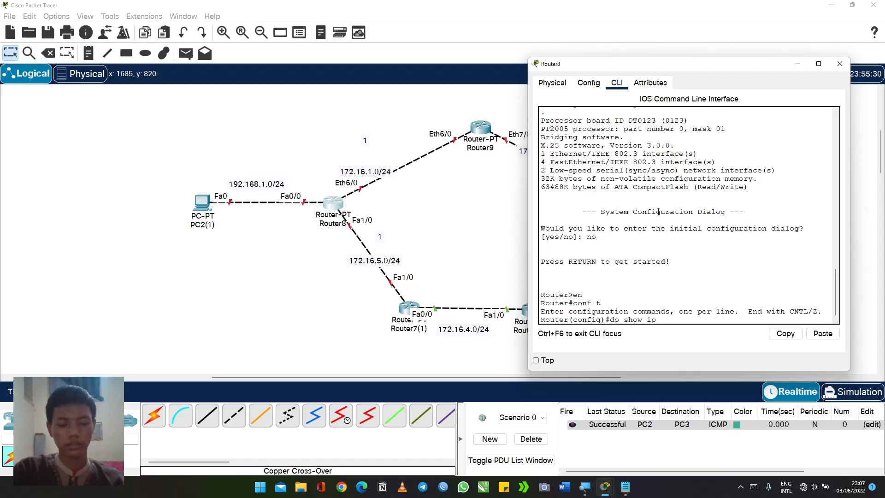
# Step: List Router8's interfaces with do show ip int brie and widen the window so each entry fits on one line
pyautogui.press('Tab')
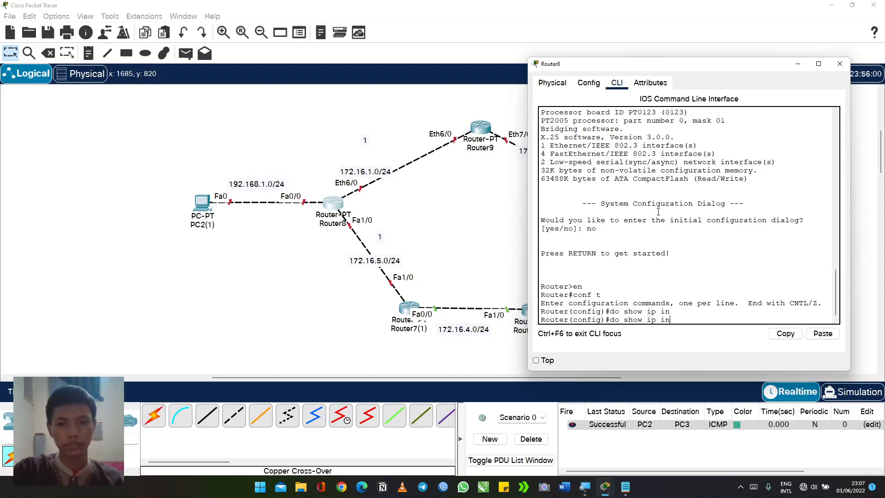
pyautogui.press('Tab')
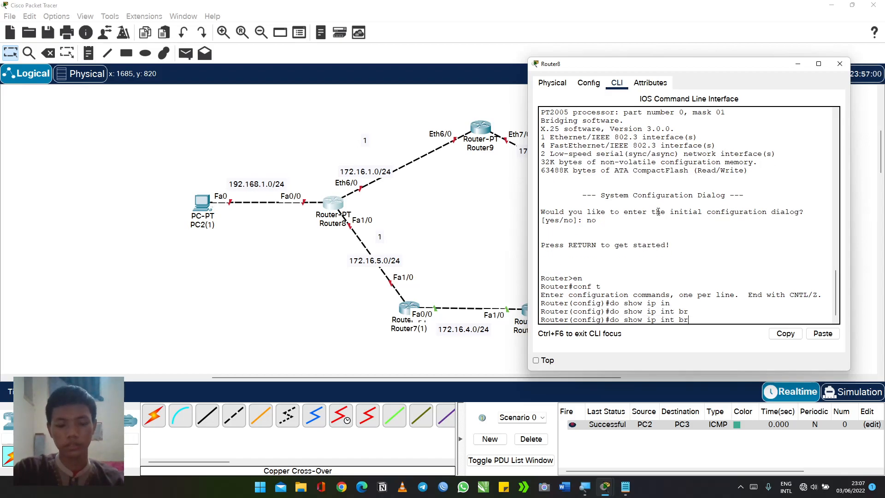
pyautogui.write('ie')
pyautogui.press('Return')
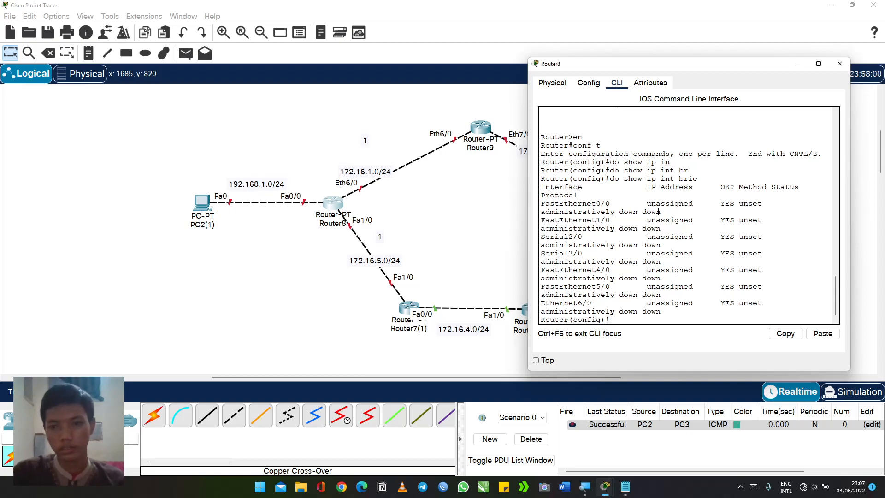
pyautogui.moveTo(525, 219); pyautogui.dragTo(369, 238)
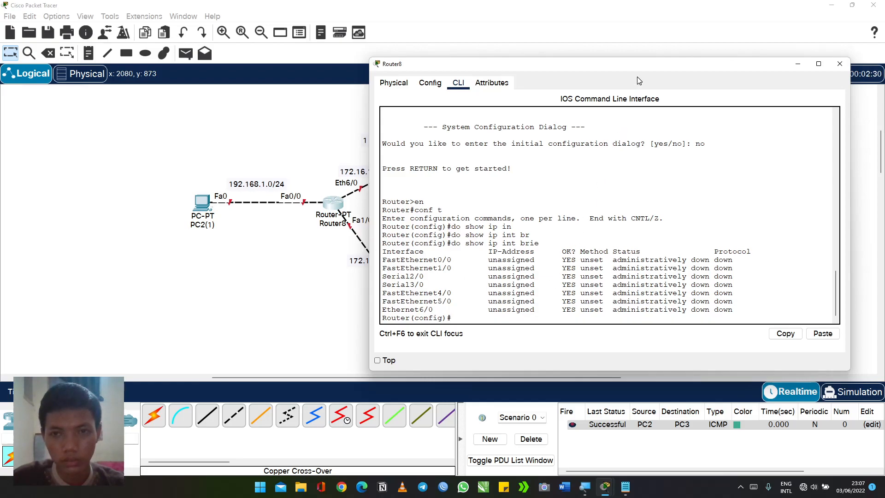
pyautogui.moveTo(631, 70); pyautogui.dragTo(606, 67)
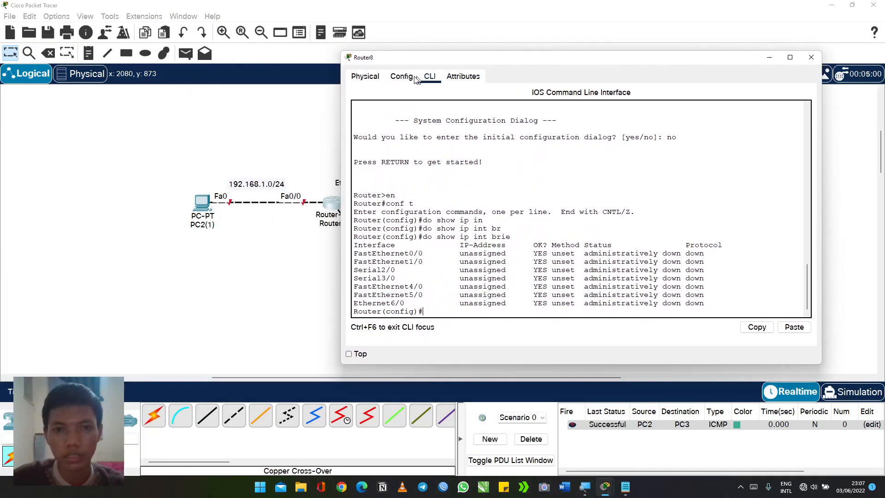
# Step: Check Router8's installed modules and compare its interface list with the port labels on the topology
pyautogui.click(401, 76)
pyautogui.click(429, 77)
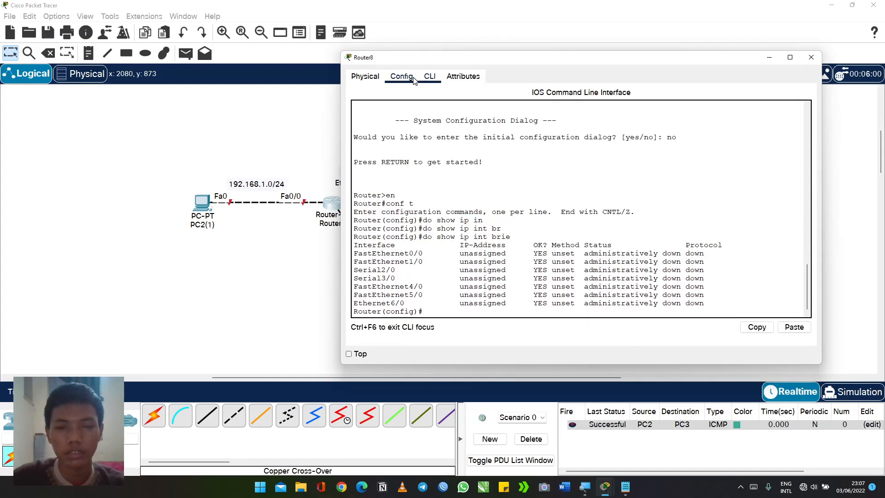
pyautogui.click(365, 77)
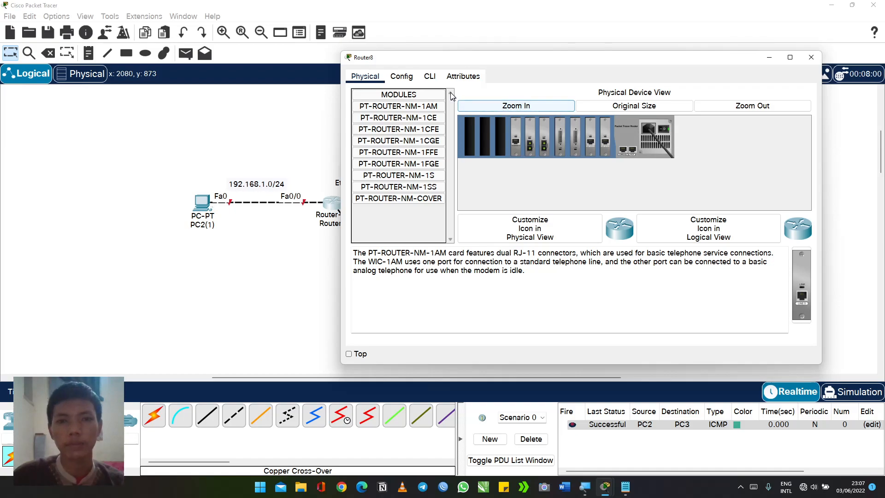
pyautogui.click(431, 77)
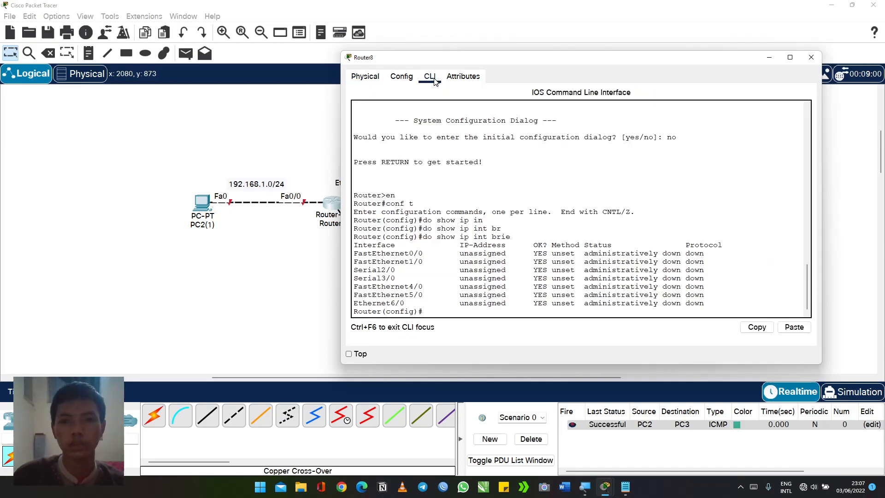
pyautogui.moveTo(502, 61); pyautogui.dragTo(597, 30)
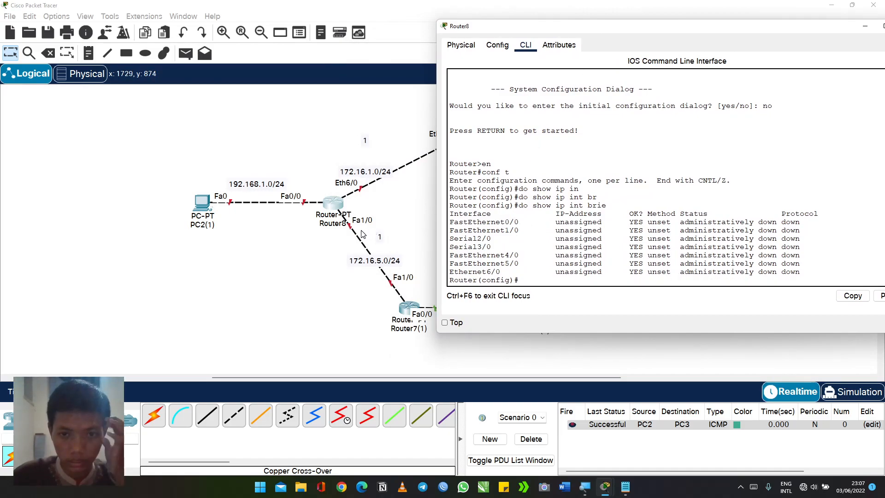
pyautogui.moveTo(459, 231); pyautogui.dragTo(623, 233)
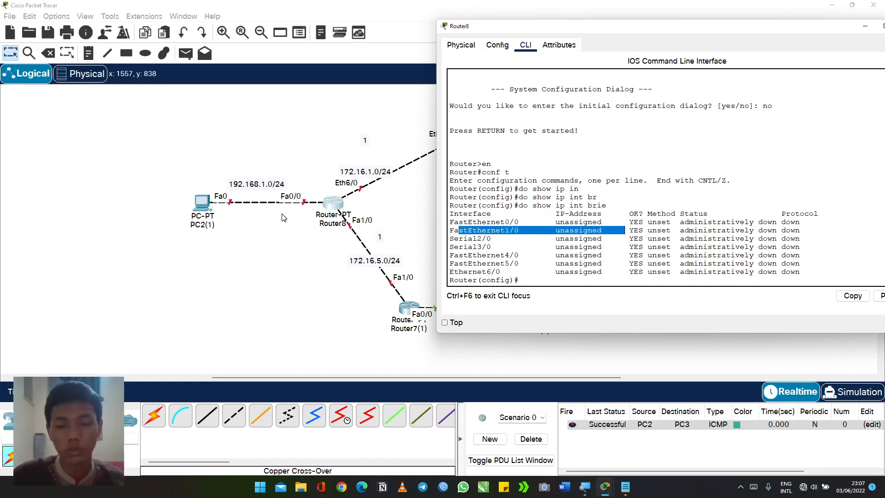
pyautogui.moveTo(791, 35); pyautogui.dragTo(618, 82)
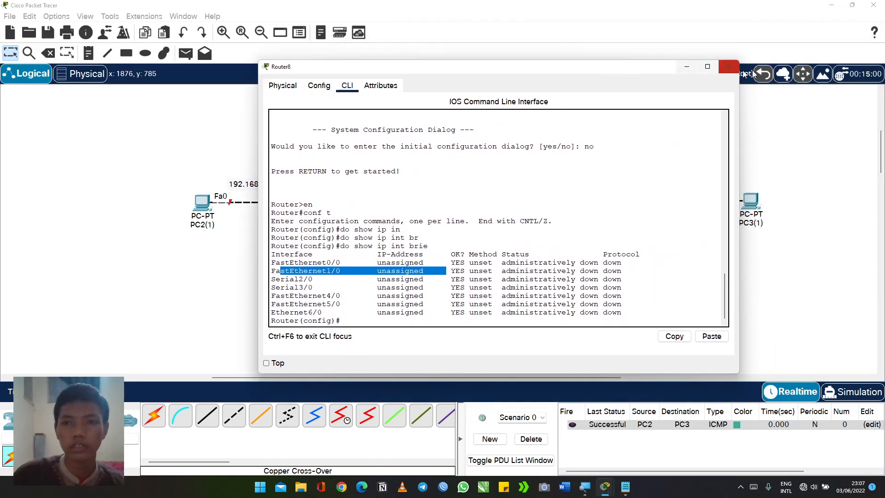
pyautogui.click(736, 67)
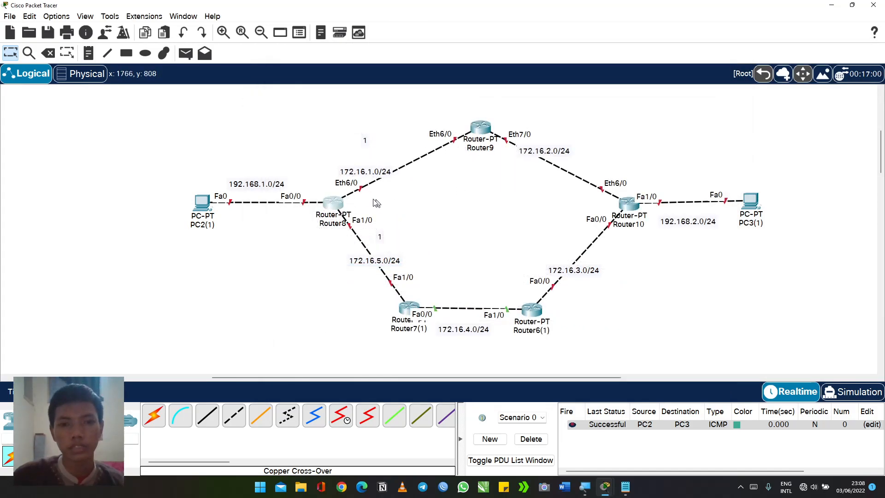
# Step: Nudge Router8 slightly toward the ring, turn on its FastEthernet0/0 and assign 192.168.1.1 with subnet mask 255.255.255.0
pyautogui.moveTo(336, 205)
pyautogui.mouseDown()
pyautogui.moveTo(326, 206)
pyautogui.moveTo(341, 210)
pyautogui.moveTo(342, 201)
pyautogui.mouseUp()
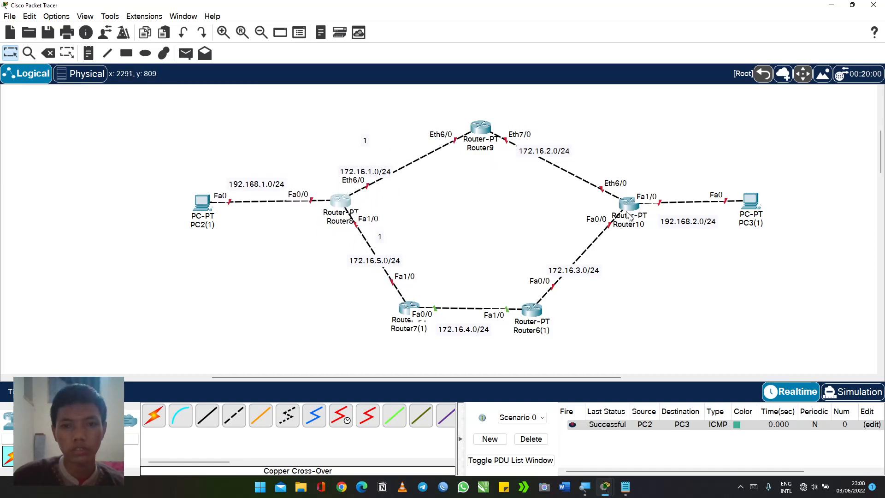
pyautogui.click(348, 208)
pyautogui.moveTo(395, 79); pyautogui.dragTo(580, 61)
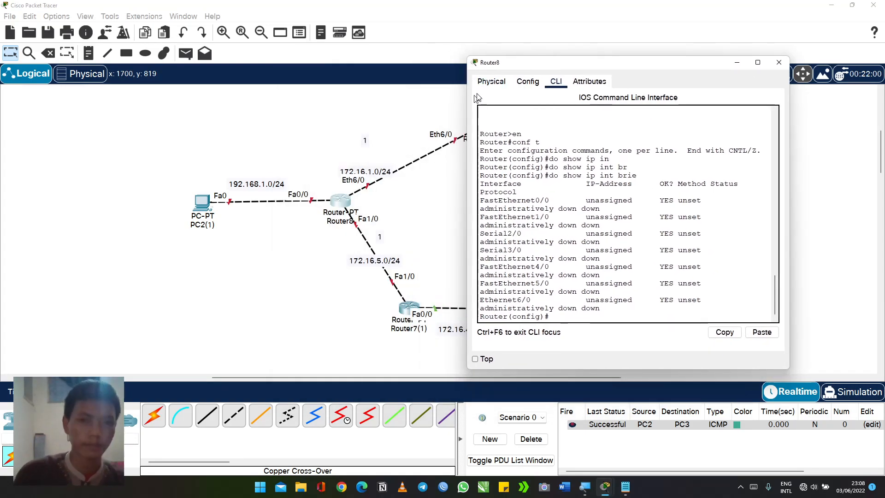
pyautogui.click(528, 81)
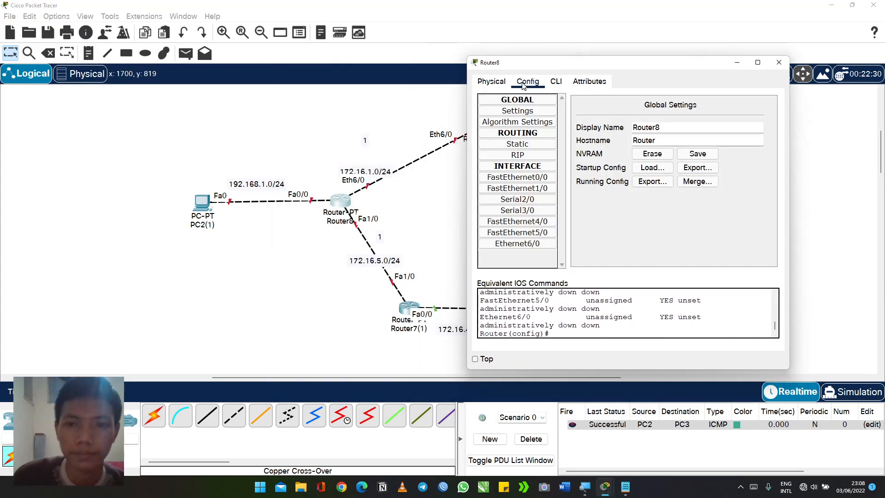
pyautogui.click(538, 181)
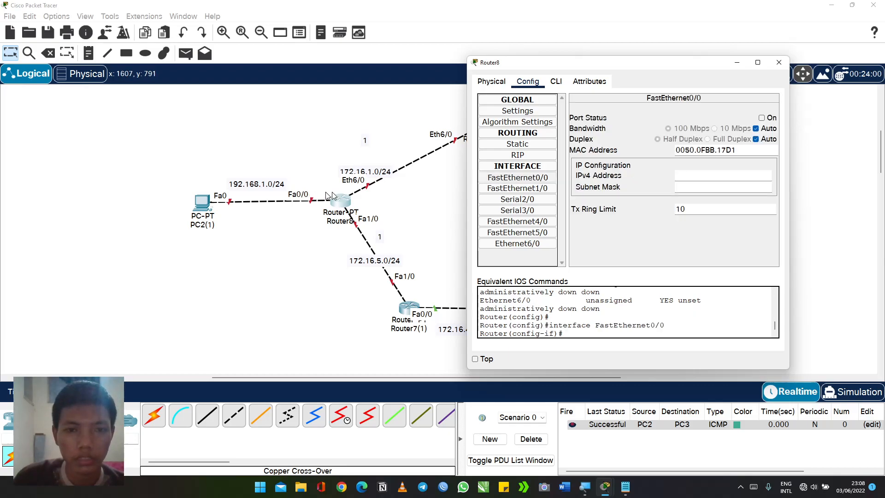
pyautogui.click(762, 118)
pyautogui.click(723, 177)
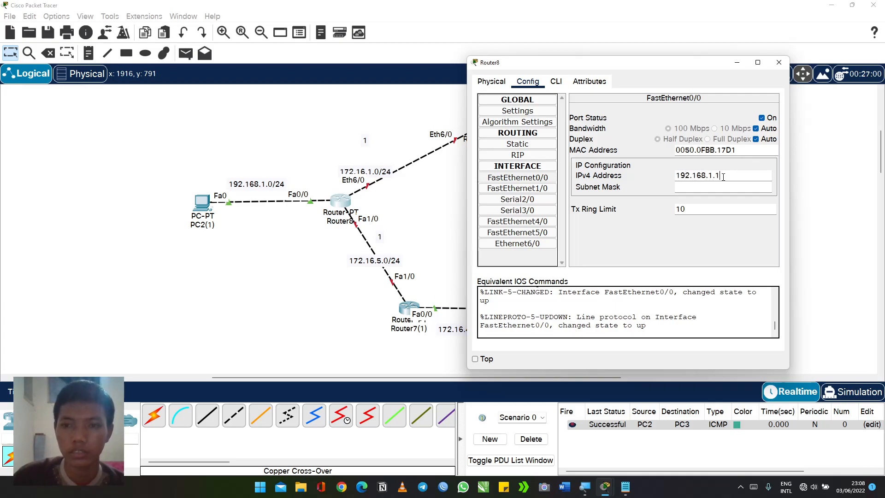
pyautogui.write('192.168.1.1')
pyautogui.press('Tab')
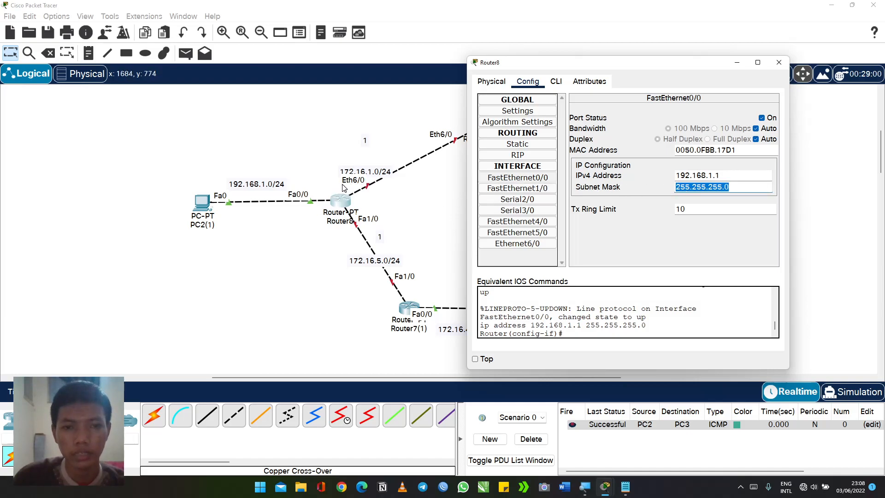
# Step: Turn on Router8's Ethernet6/0 and assign it 172.16.1.1 with subnet mask 255.255.255.0
pyautogui.click(530, 246)
pyautogui.click(761, 119)
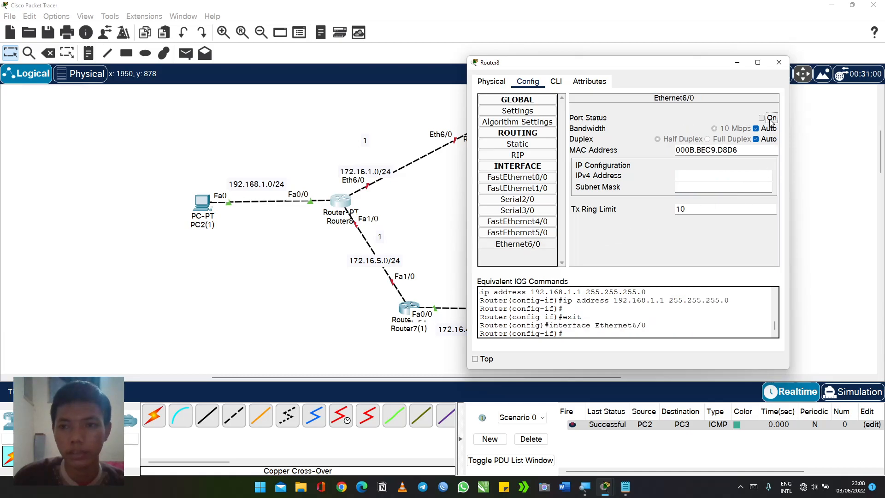
pyautogui.write('172.16.1.')
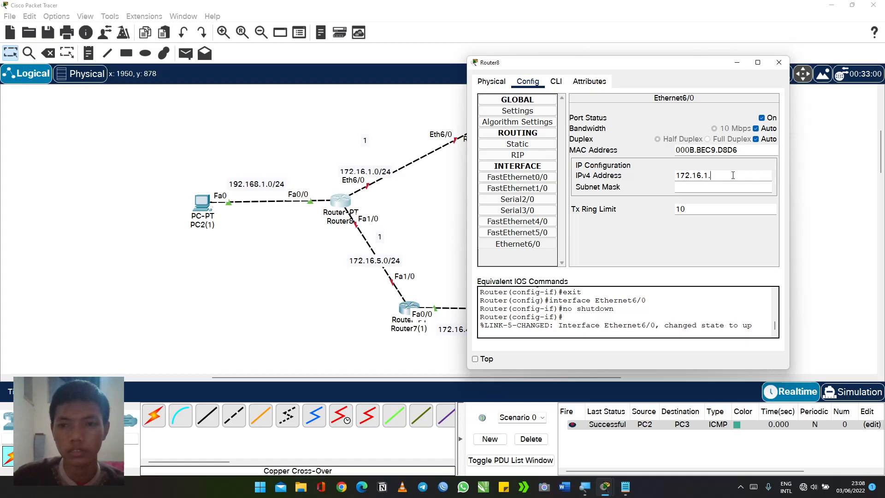
pyautogui.write('1')
pyautogui.press('Tab')
pyautogui.press('Left')
pyautogui.press('Left')
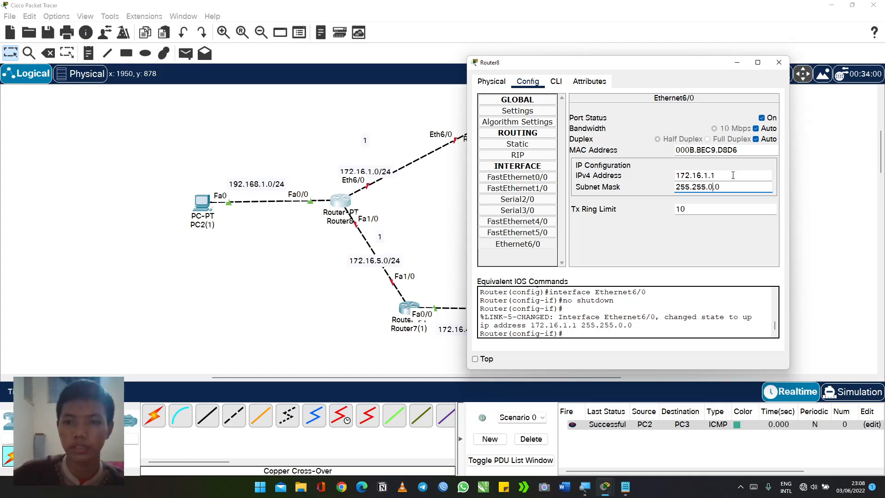
pyautogui.press('BackSpace')
pyautogui.write('255.')
pyautogui.press('Return')
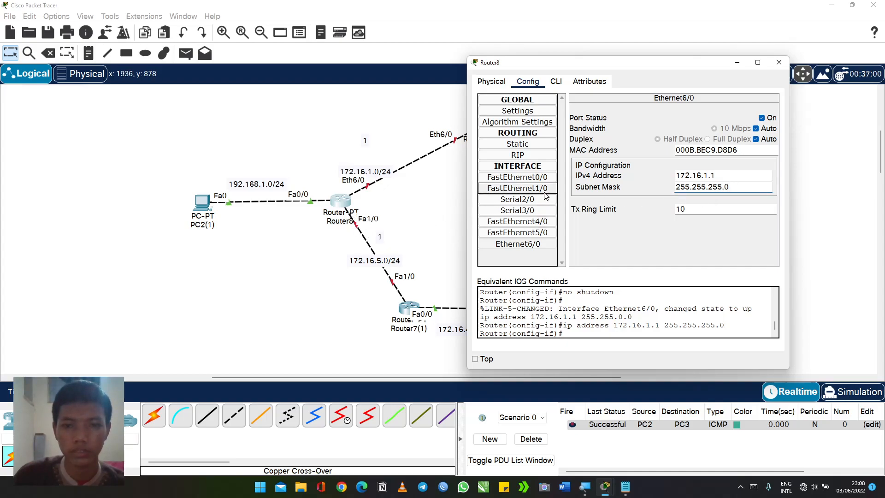
# Step: Turn on Router8's FastEthernet1/0 with 172.16.5.1 and mask 255.255.255.0, and move the 172.16.5.0/24 label to the outer side of its link
pyautogui.click(517, 188)
pyautogui.click(765, 118)
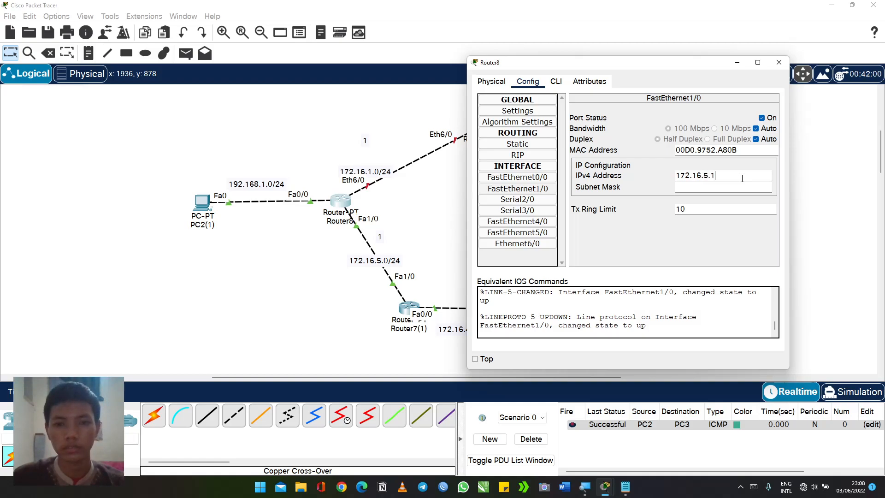
pyautogui.press('Tab')
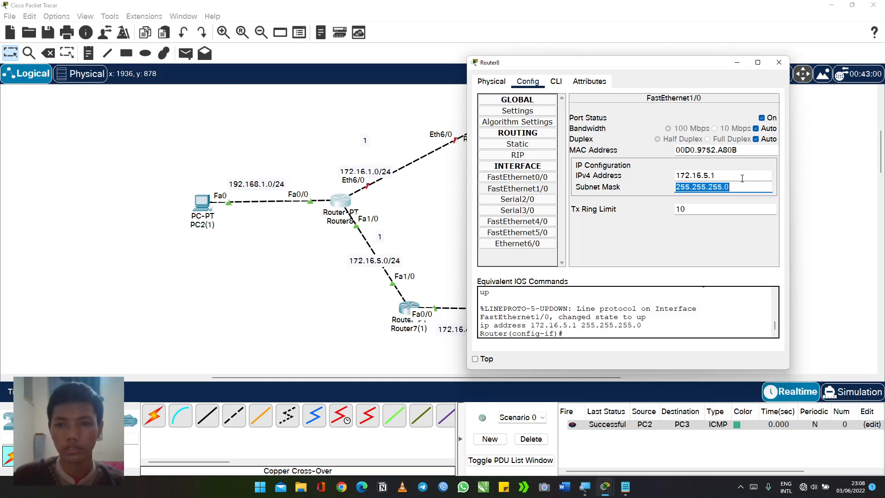
pyautogui.press('Return')
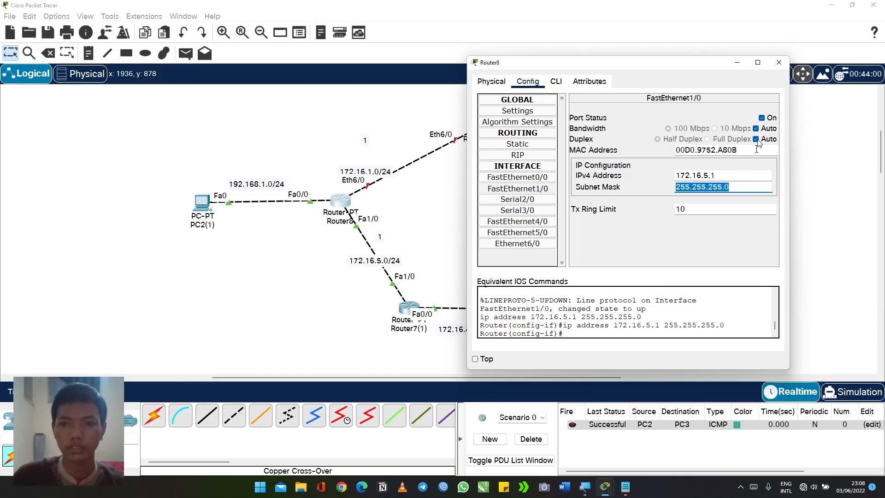
pyautogui.click(779, 62)
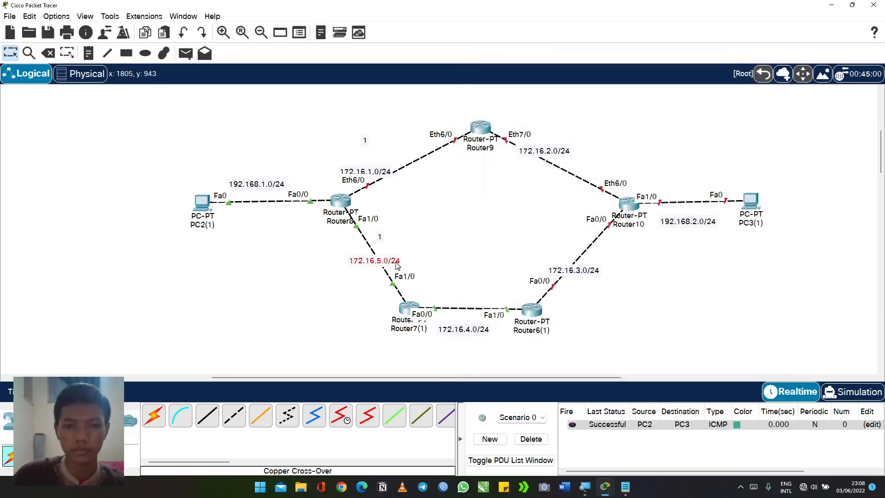
pyautogui.moveTo(396, 265); pyautogui.dragTo(365, 250)
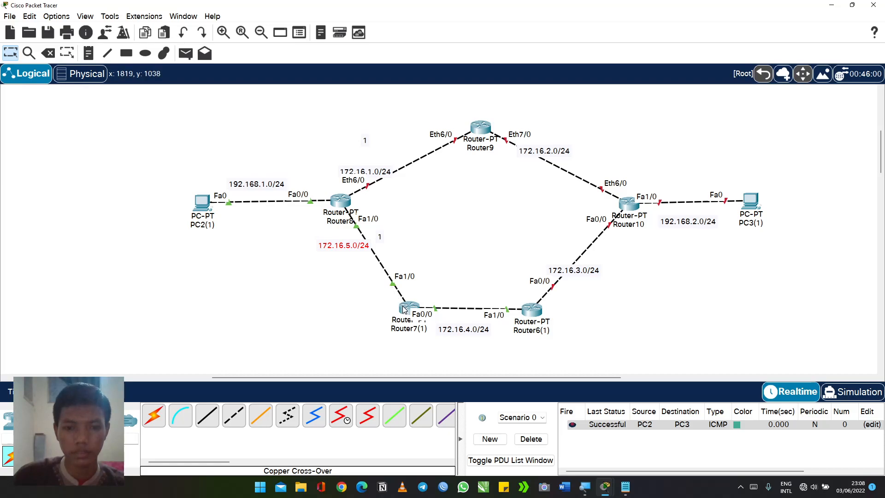
# Step: Open Router9's configuration and turn on its Ethernet6/0 interface
pyautogui.moveTo(405, 310)
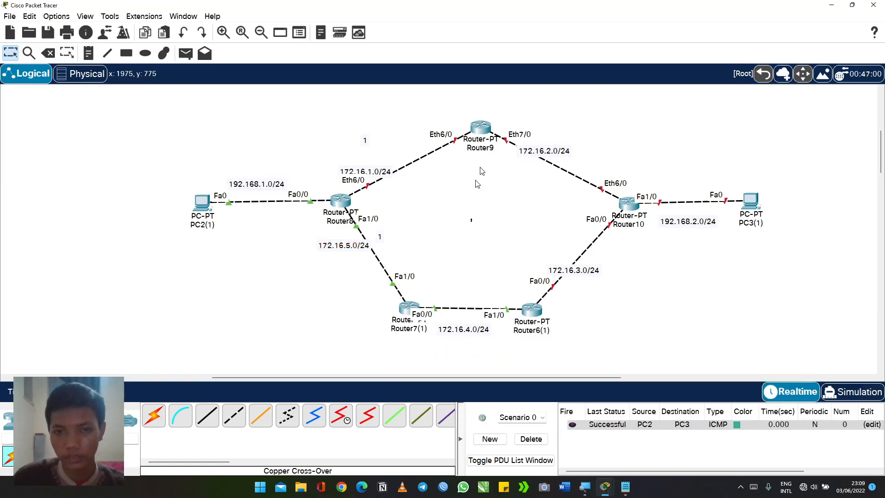
pyautogui.click(483, 124)
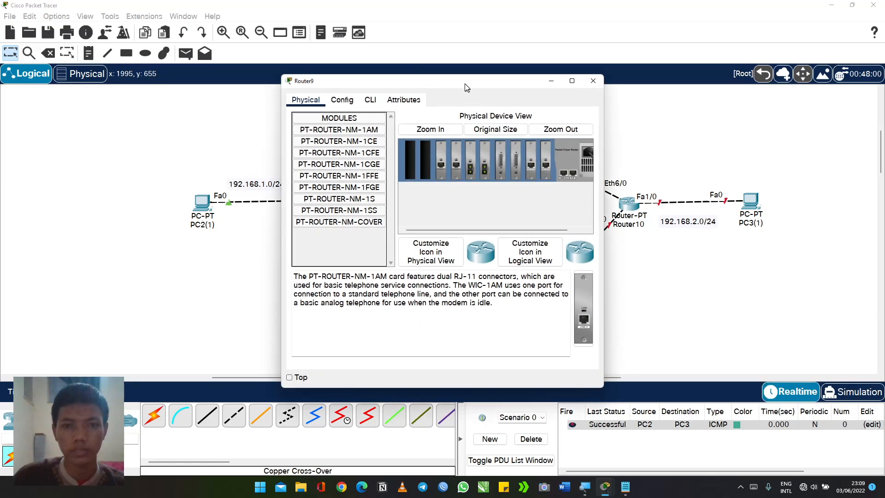
pyautogui.moveTo(465, 83); pyautogui.dragTo(672, 81)
pyautogui.click(581, 102)
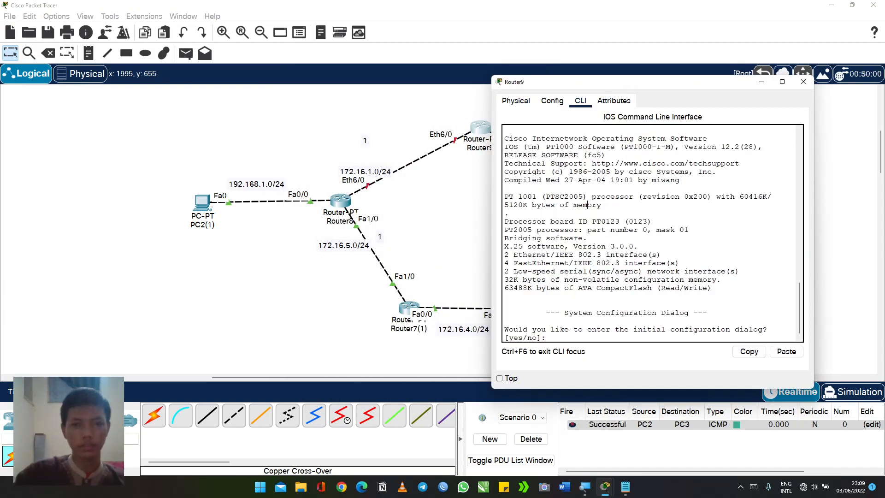
pyautogui.click(553, 101)
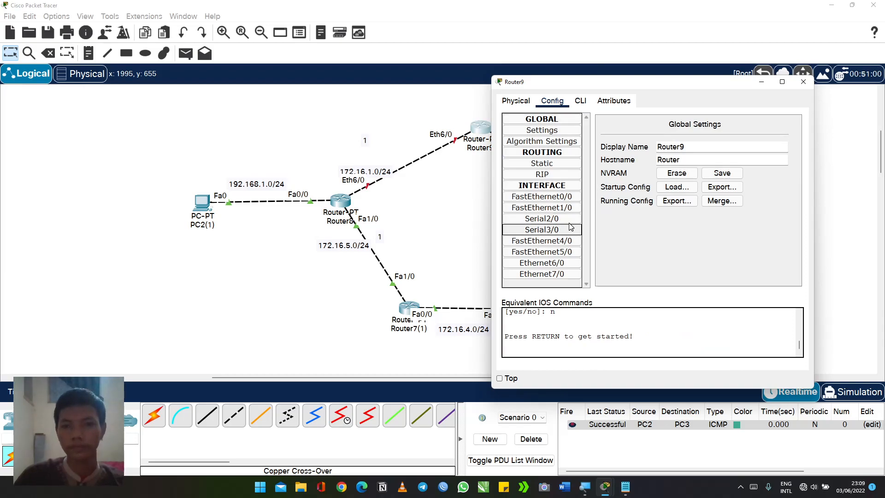
pyautogui.click(542, 264)
pyautogui.click(786, 137)
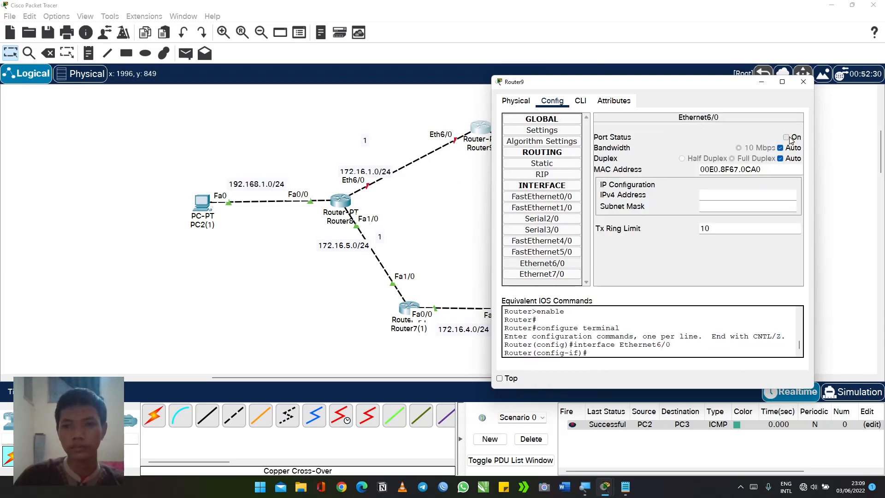
# Step: Assign Router9's Ethernet6/0 the address 172.16.1.2 with subnet mask 255.255.255.0
pyautogui.click(765, 196)
pyautogui.write('172.16.1.2')
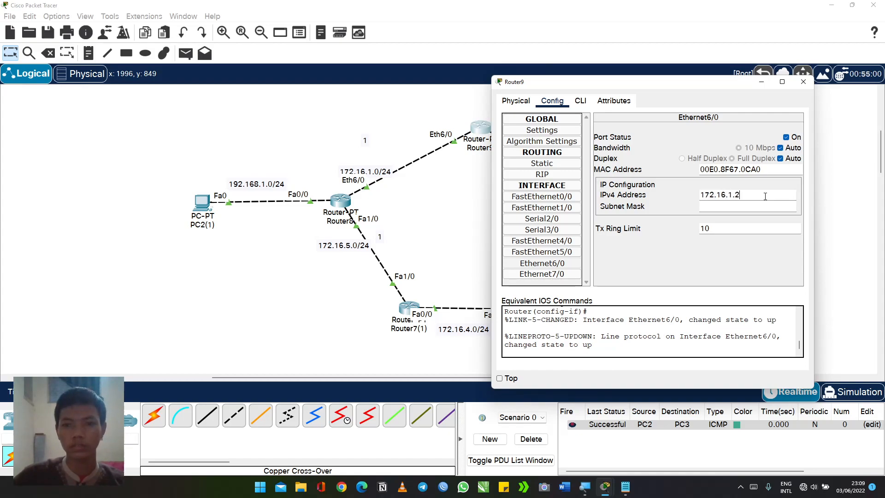
pyautogui.press('Tab')
pyautogui.press('Left')
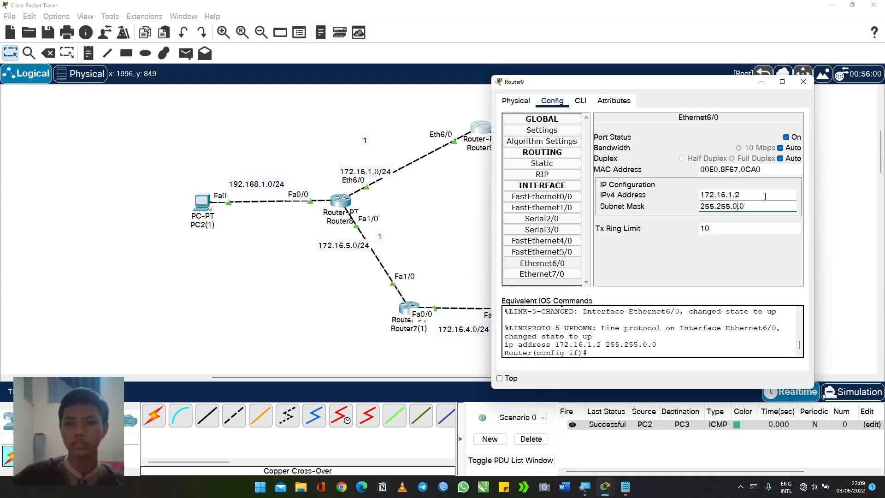
pyautogui.press('BackSpace')
pyautogui.press('BackSpace')
pyautogui.write('255.')
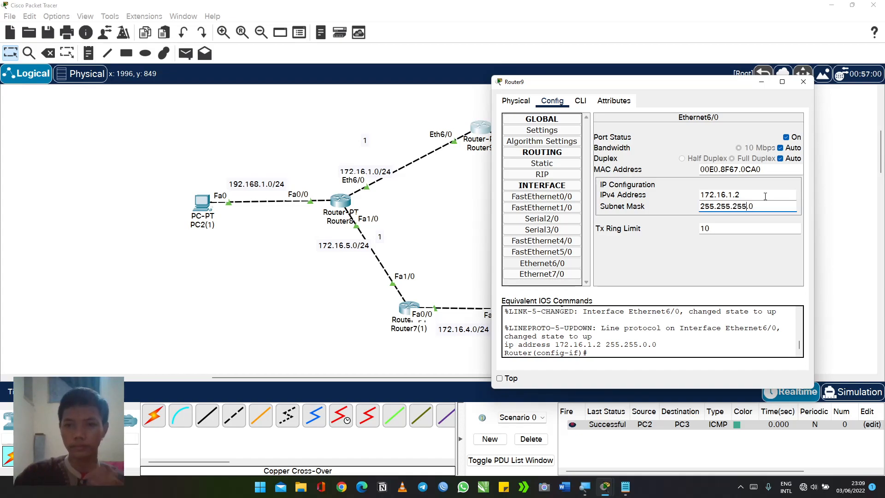
pyautogui.press('Return')
# Step: Turn on Router9's Ethernet7/0, assign it 172.16.2.1 with mask 255.255.255.0, and close the router's configuration
pyautogui.moveTo(608, 92); pyautogui.dragTo(226, 67)
pyautogui.click(657, 272)
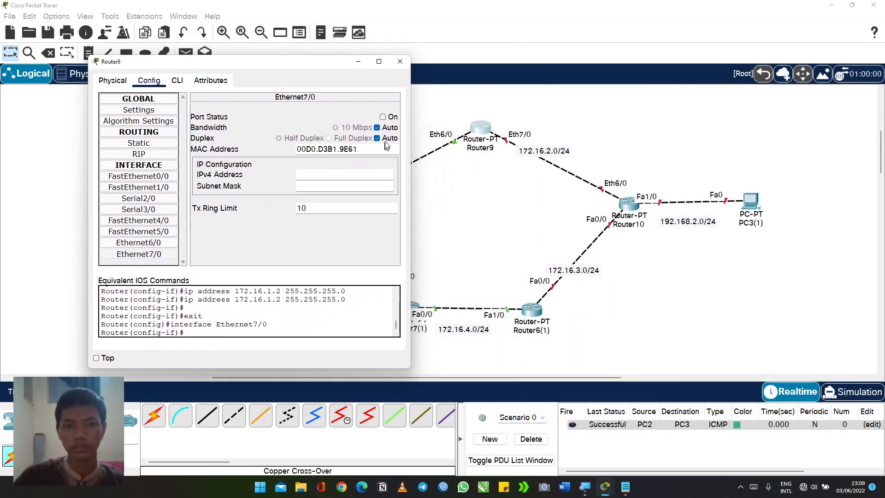
pyautogui.click(382, 116)
pyautogui.click(338, 178)
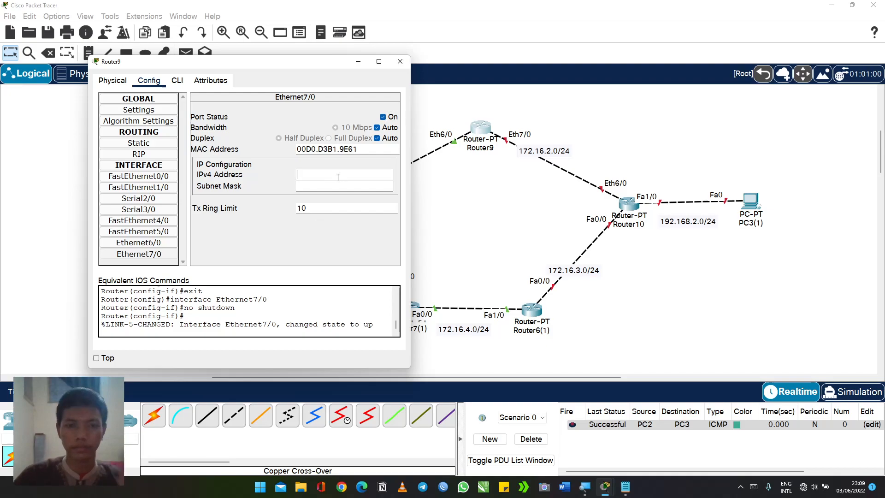
pyautogui.write('172.16.2.1')
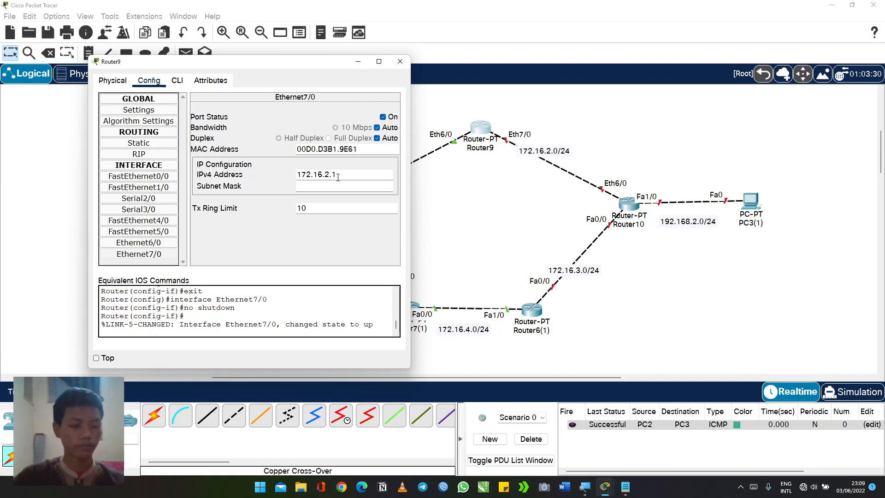
pyautogui.press('Tab')
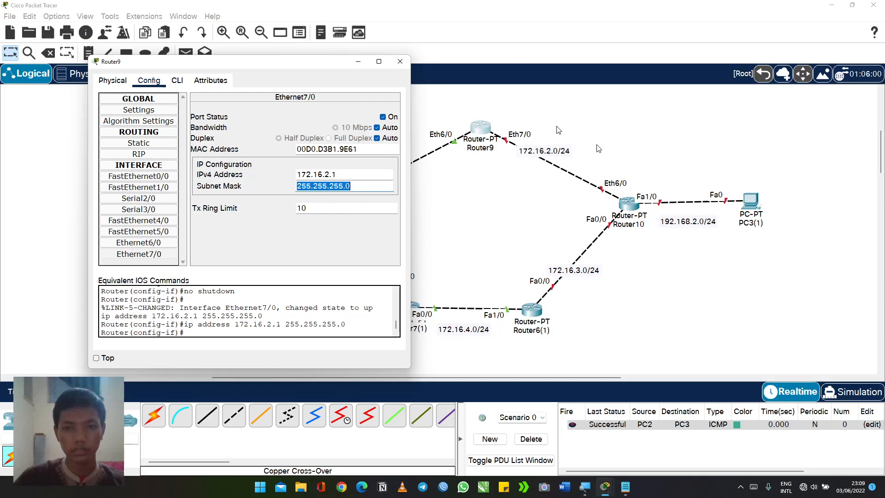
pyautogui.click(400, 61)
# Step: Open Router10's configuration and turn on its FastEthernet0/0 interface
pyautogui.click(626, 208)
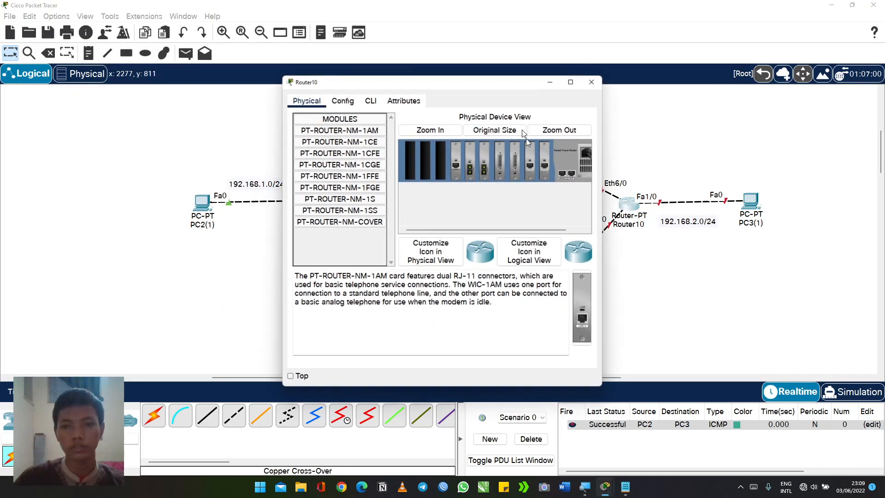
pyautogui.moveTo(448, 82); pyautogui.dragTo(229, 69)
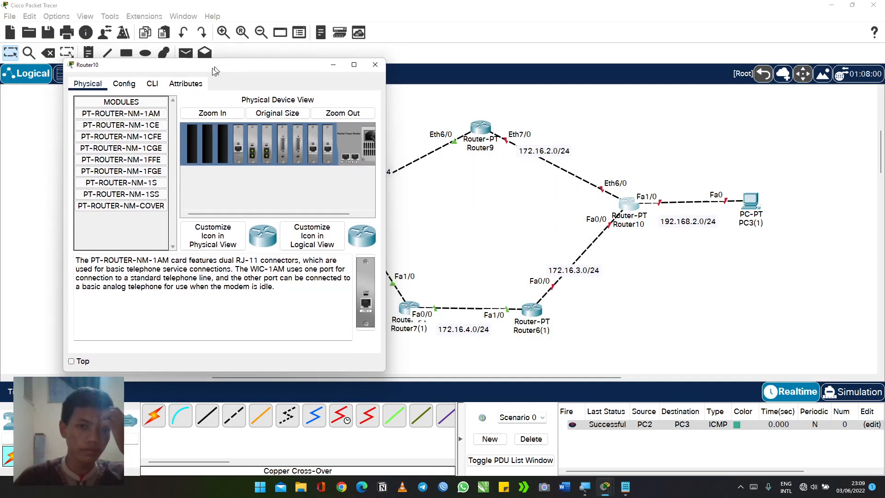
pyautogui.click(136, 86)
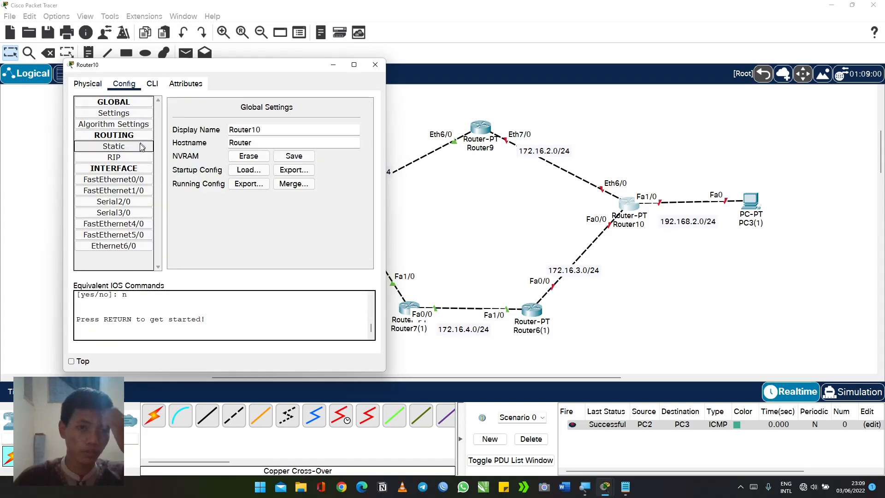
pyautogui.click(140, 182)
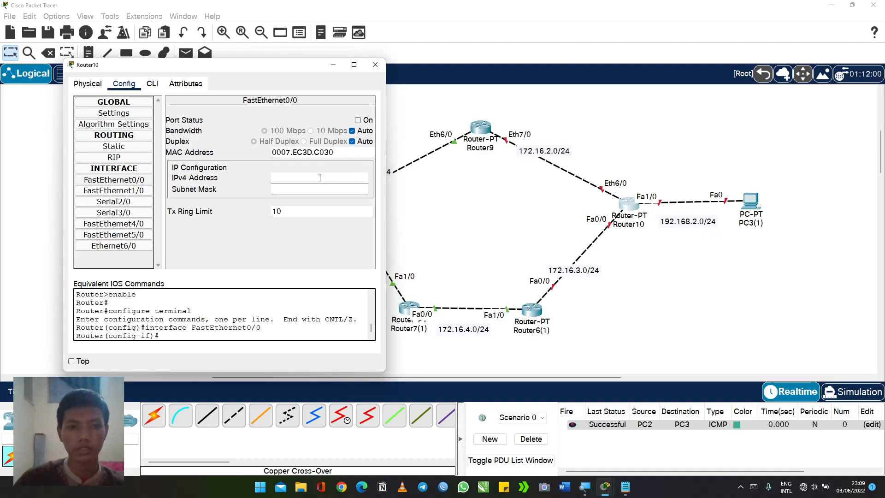
pyautogui.click(359, 120)
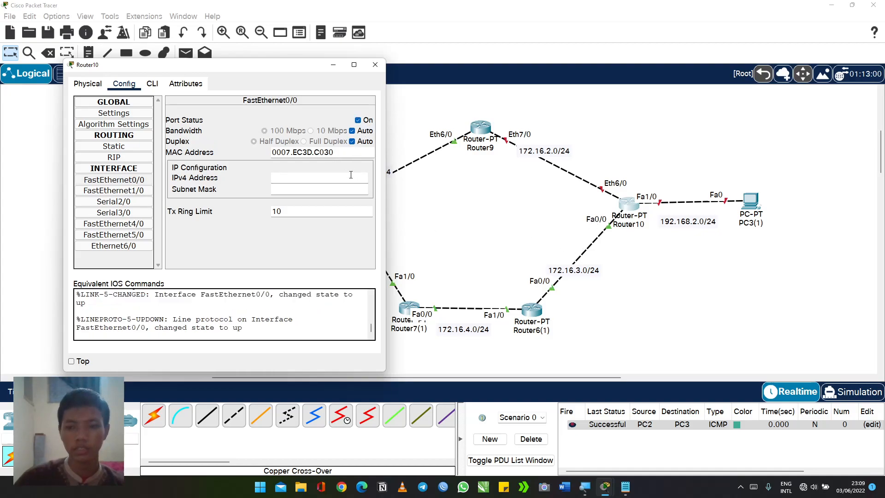
# Step: Assign Router10's FastEthernet0/0 the address 172.16.3.2 with subnet mask 255.255.255.0
pyautogui.click(351, 175)
pyautogui.write('172.16.3.2')
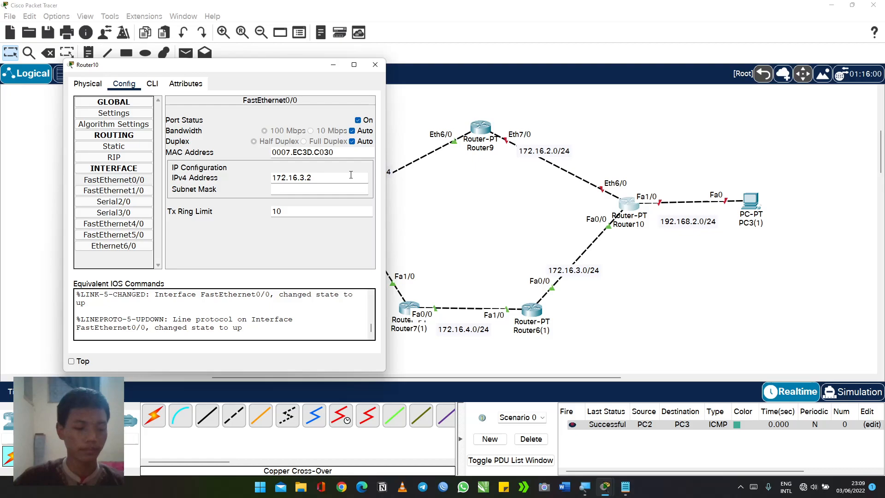
pyautogui.press('Tab')
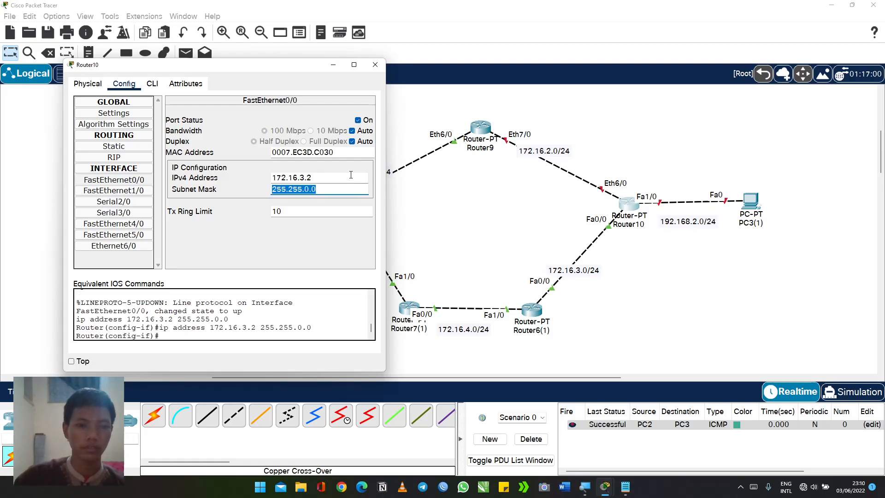
pyautogui.press('Left')
pyautogui.press('Left')
pyautogui.press('BackSpace')
pyautogui.press('BackSpace')
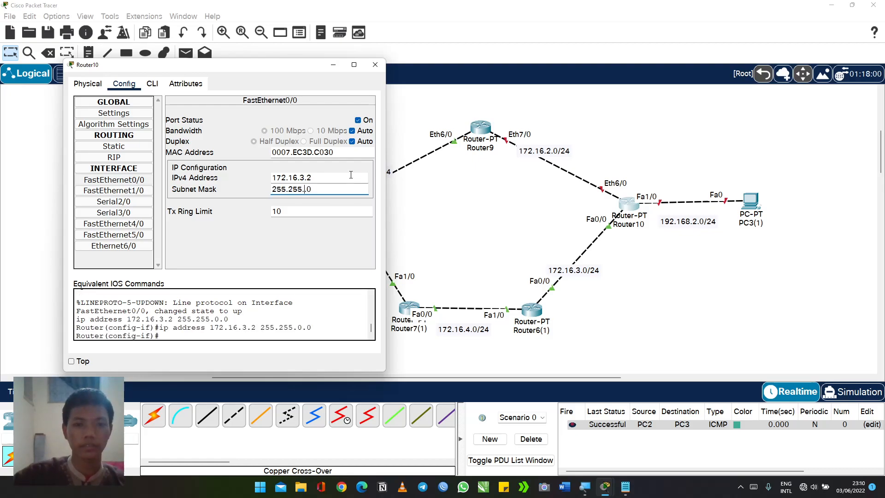
pyautogui.write('255.')
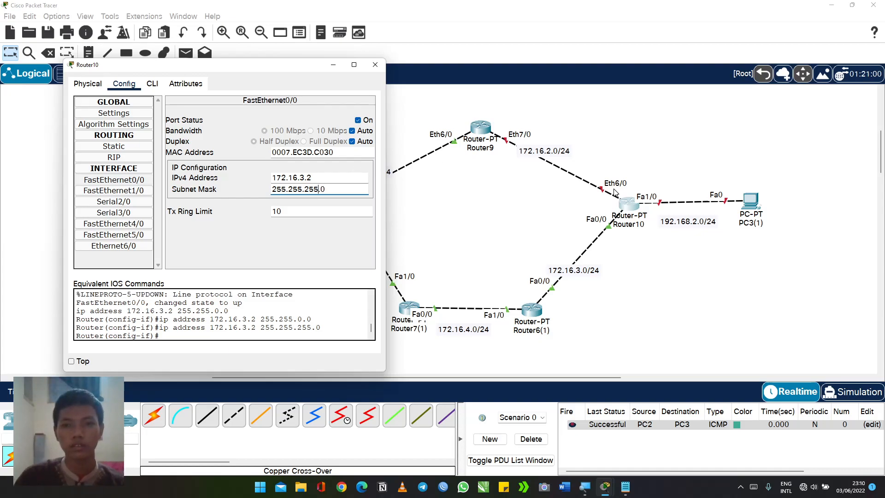
# Step: Turn on Router10's Ethernet6/0 and assign it 172.16.2.2 with subnet mask 255.255.255.0
pyautogui.click(115, 246)
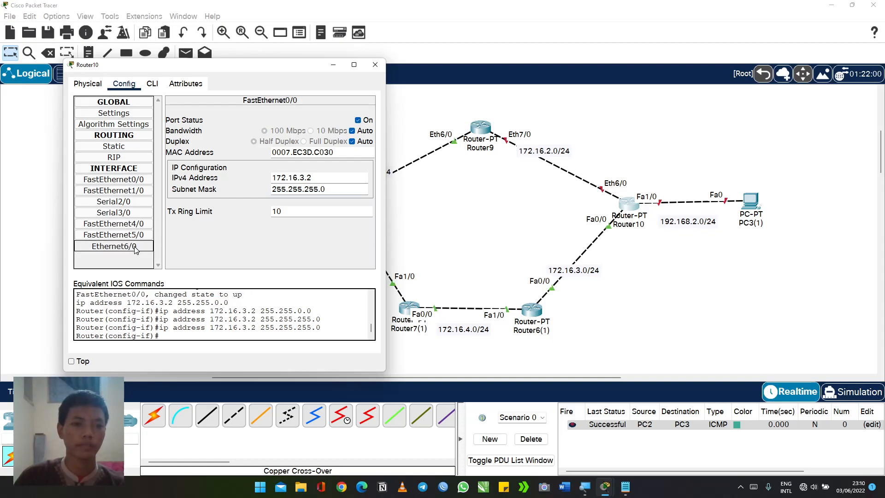
pyautogui.click(358, 120)
pyautogui.click(297, 181)
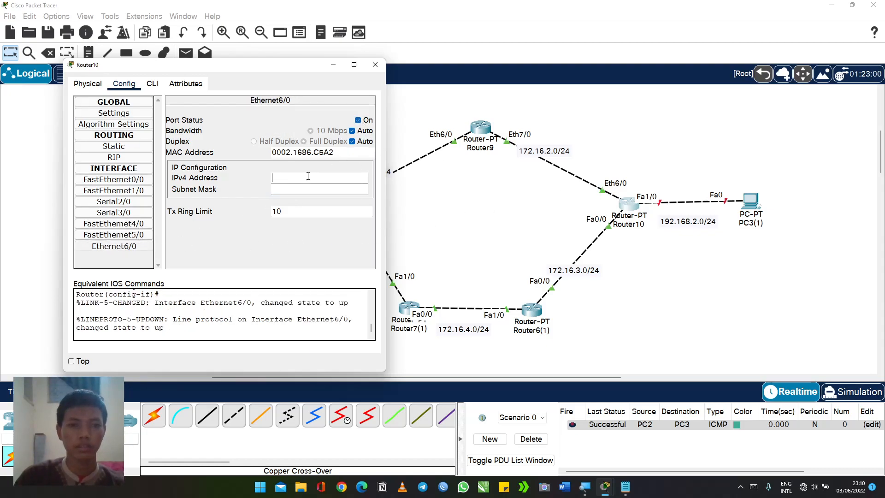
pyautogui.write('172.16.2.')
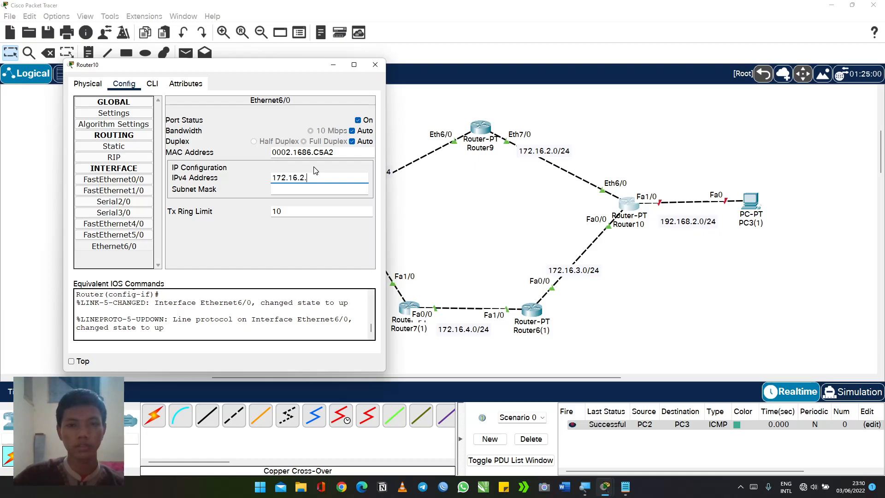
pyautogui.write('2')
pyautogui.press('Tab')
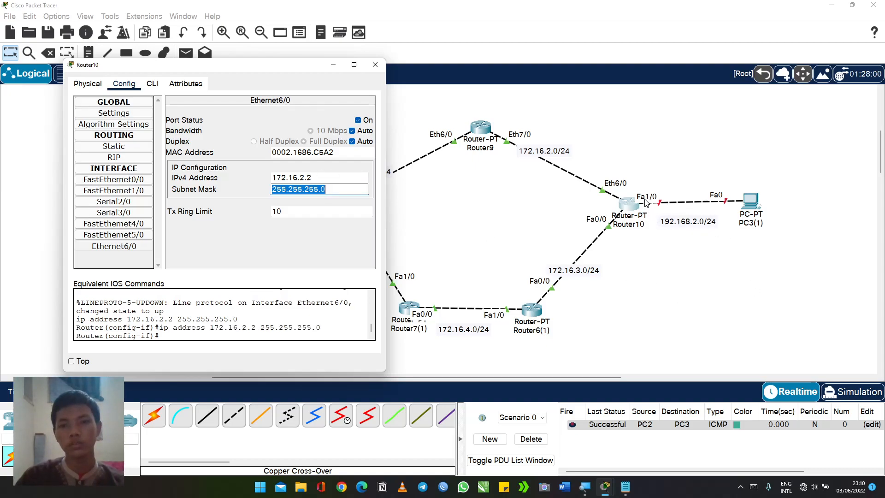
# Step: Turn on Router10's FastEthernet1/0, assign it 192.168.2.1 with mask 255.255.255.0, and close the router's configuration
pyautogui.click(239, 173)
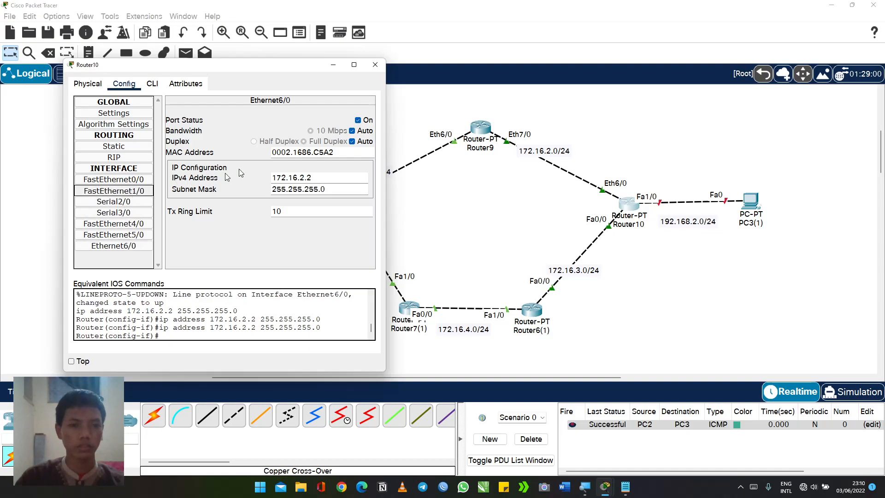
pyautogui.click(359, 120)
pyautogui.click(287, 178)
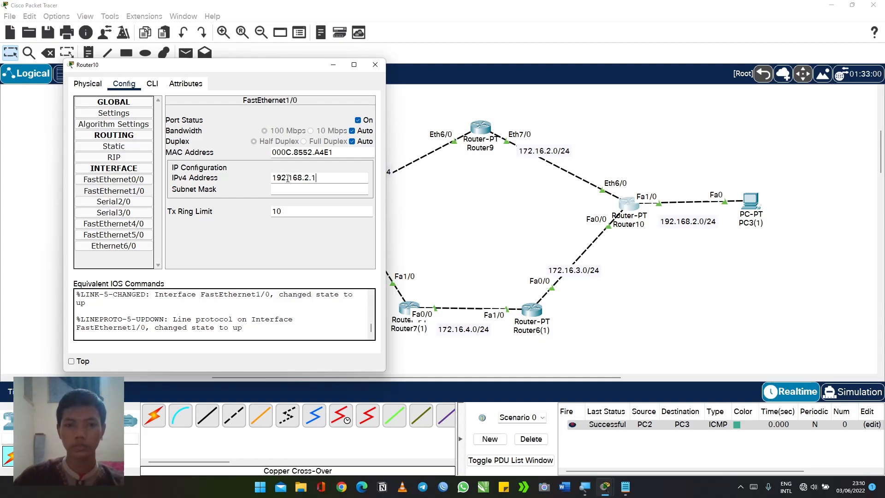
pyautogui.press('Tab')
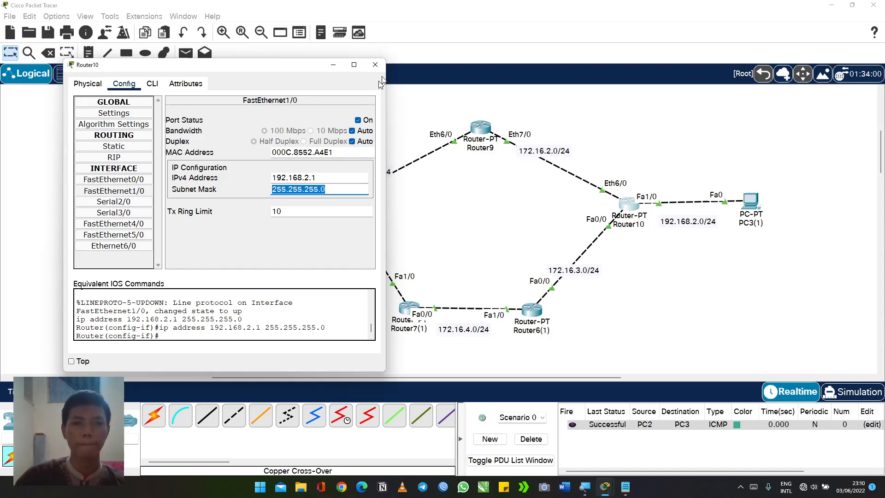
pyautogui.click(375, 65)
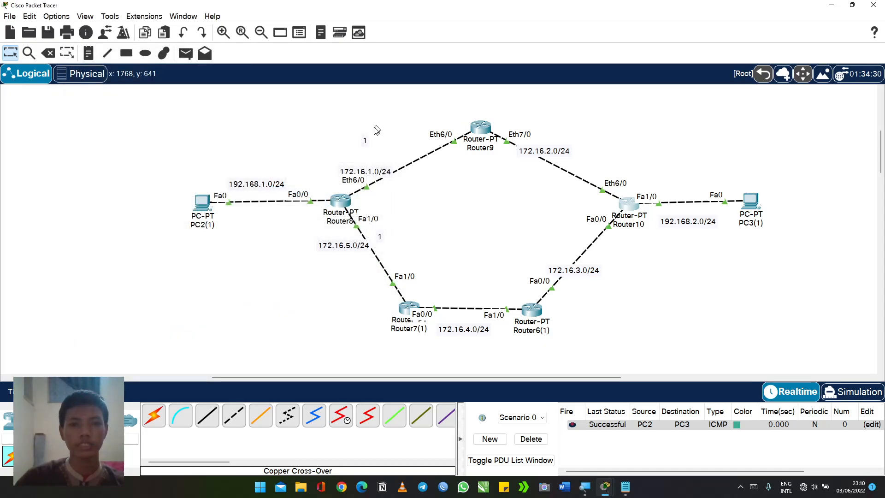
# Step: Test the 192.168.1.0/24 link by sending a simple PDU from PC2(1) to Router8
pyautogui.click(186, 53)
pyautogui.click(203, 203)
pyautogui.click(329, 206)
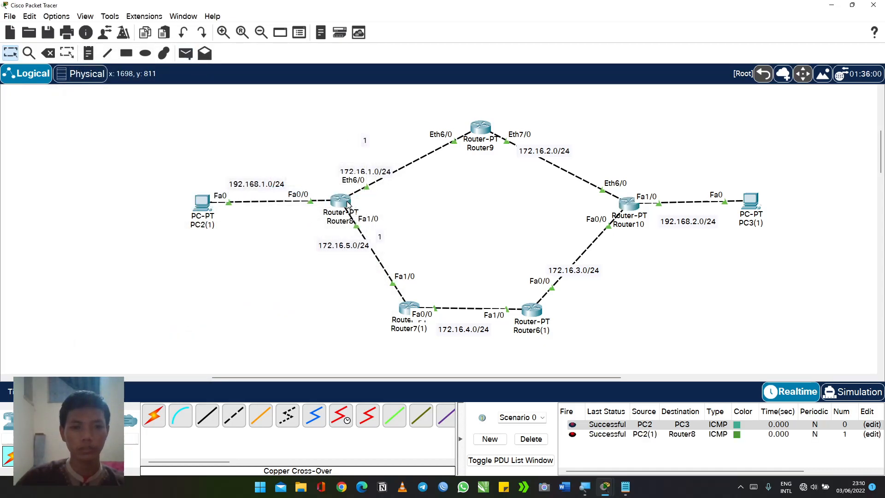
# Step: Clear the PDU test list, send a simple PDU from Router8 to Router9, and fire it again
pyautogui.click(531, 439)
pyautogui.click(185, 53)
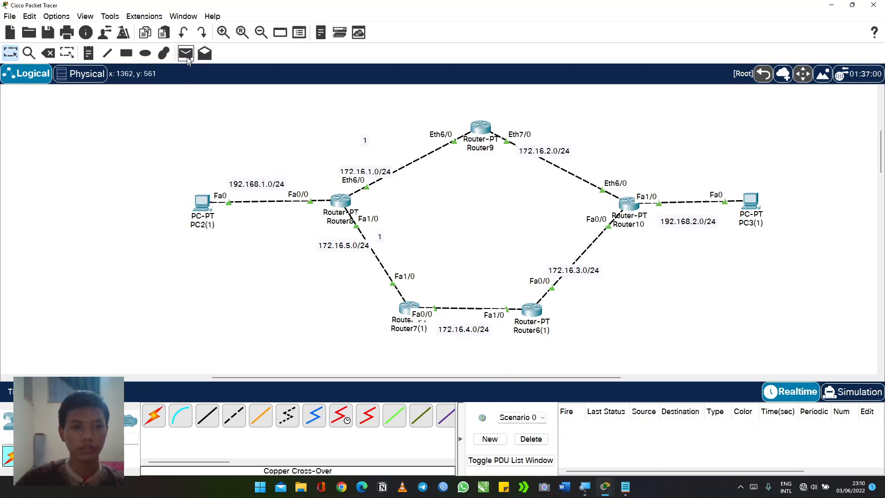
pyautogui.click(343, 202)
pyautogui.click(483, 128)
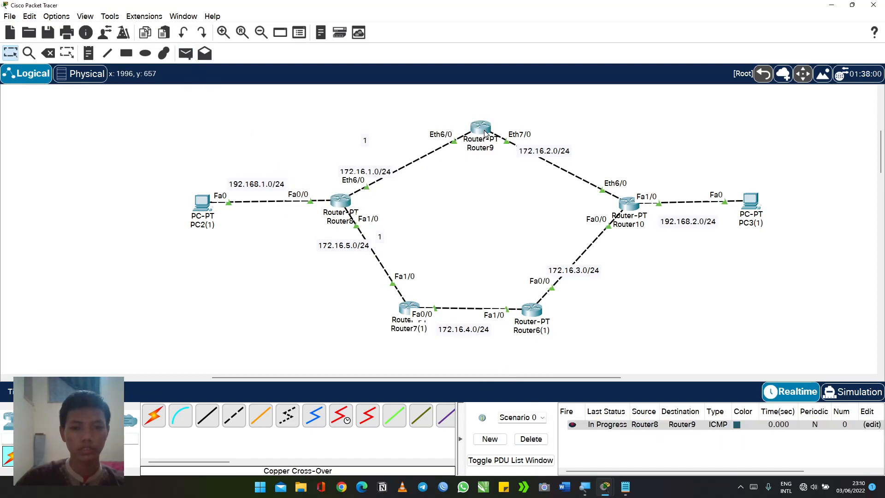
pyautogui.click(572, 424)
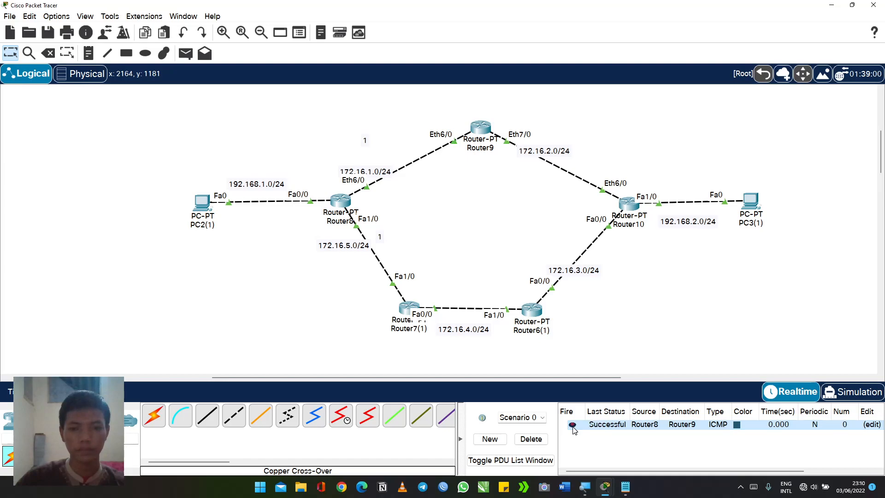
# Step: Test the 172.16.2.0/24 link by sending a simple PDU from Router9 to Router10
pyautogui.click(186, 53)
pyautogui.click(480, 124)
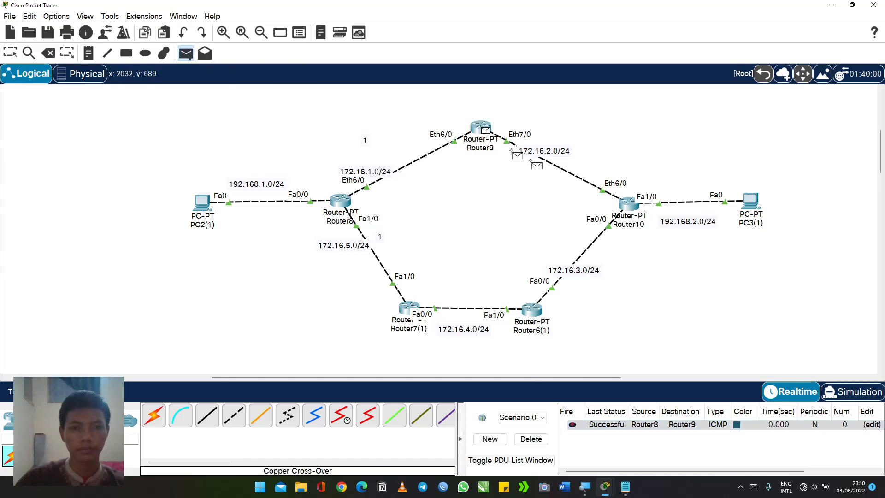
pyautogui.click(628, 204)
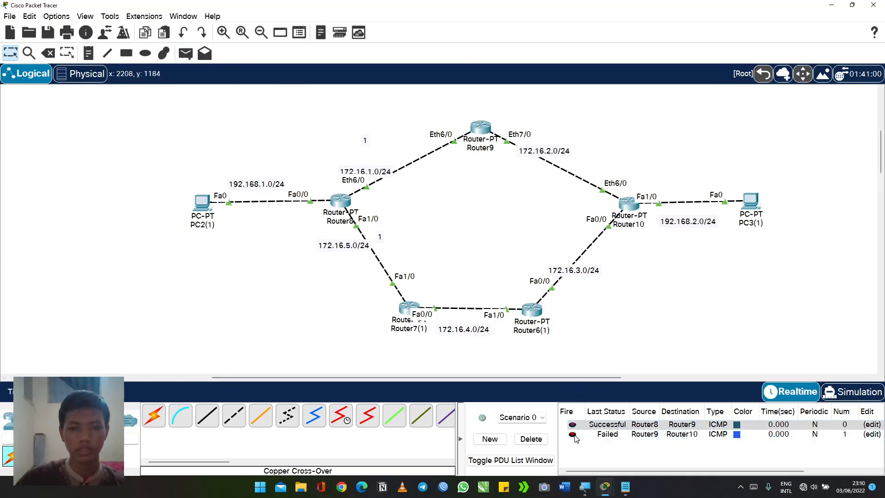
# Step: Fire the Router9-to-Router10 PDU again and test the 192.168.2.0/24 link with a simple PDU from PC3(1) to Router10
pyautogui.click(572, 434)
pyautogui.click(186, 53)
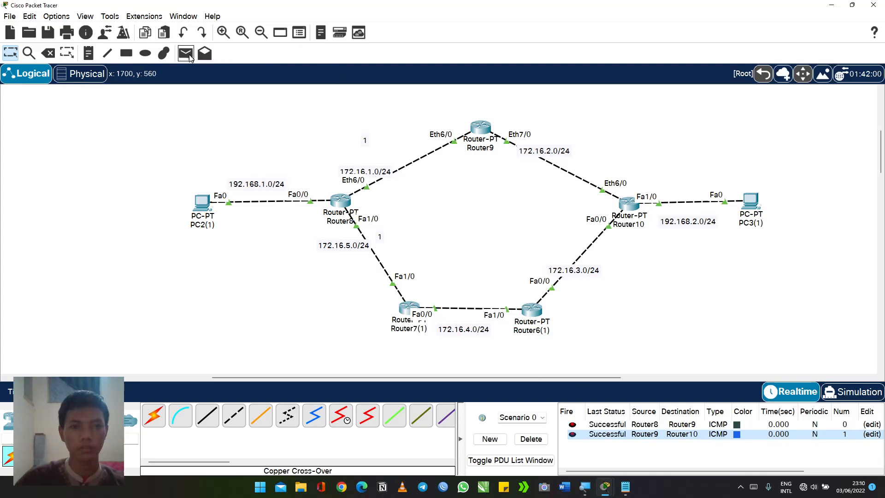
pyautogui.click(751, 202)
pyautogui.click(640, 208)
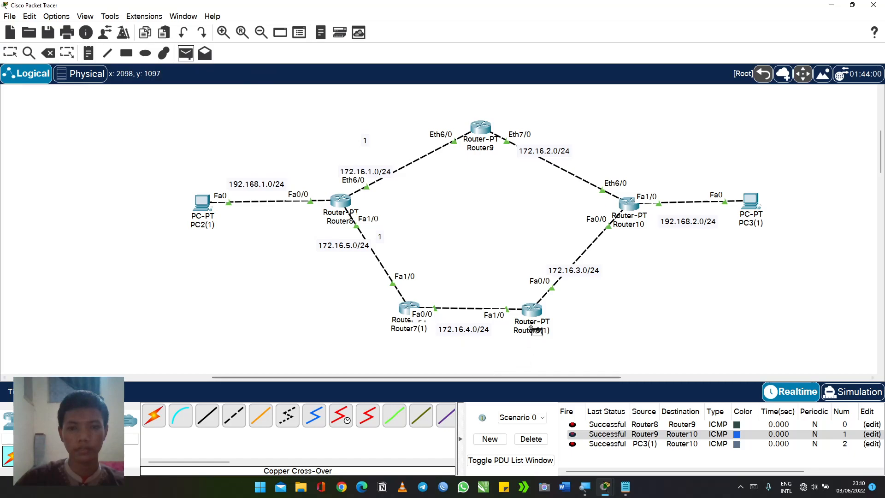
# Step: Test the 172.16.3.0/24 link by sending a simple PDU from Router6(1) to Router10 and firing it again
pyautogui.click(533, 308)
pyautogui.click(630, 203)
pyautogui.press('Escape')
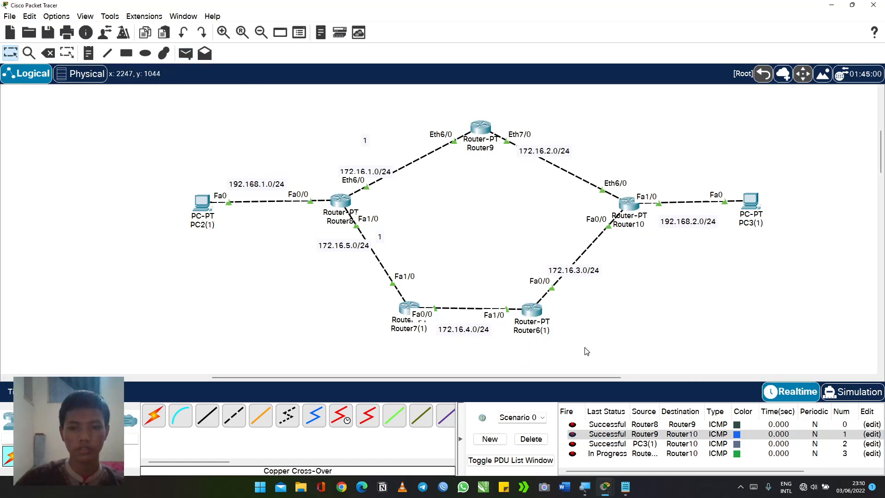
pyautogui.click(573, 456)
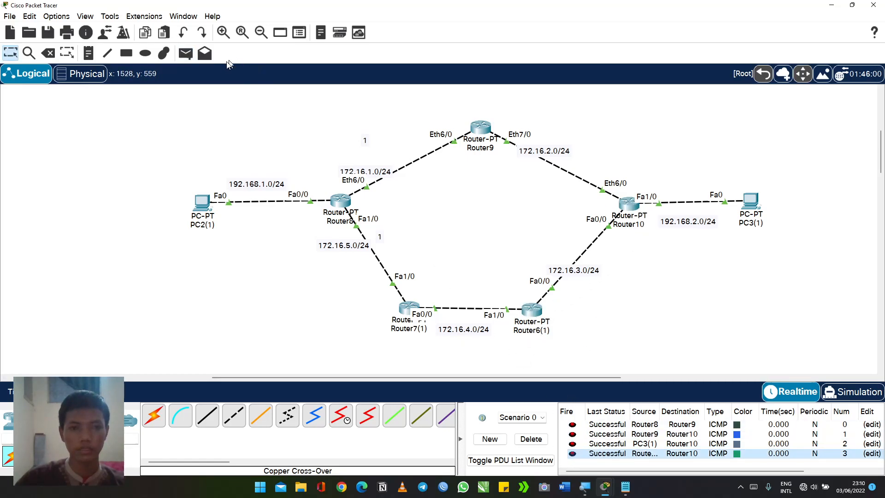
# Step: Test the 172.16.4.0/24 link with a simple PDU from Router6(1) to Router7(1), and clear the PDU test list
pyautogui.click(185, 53)
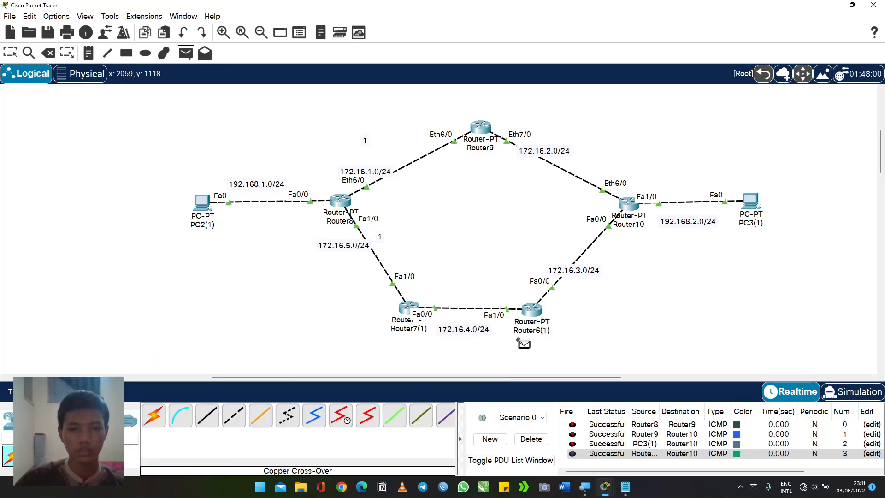
pyautogui.click(531, 309)
pyautogui.click(411, 320)
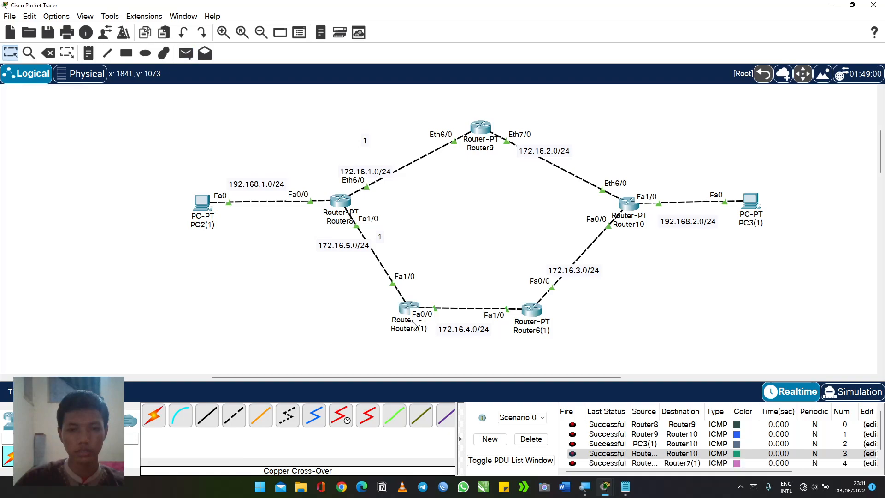
pyautogui.scroll(-1, 624, 454)
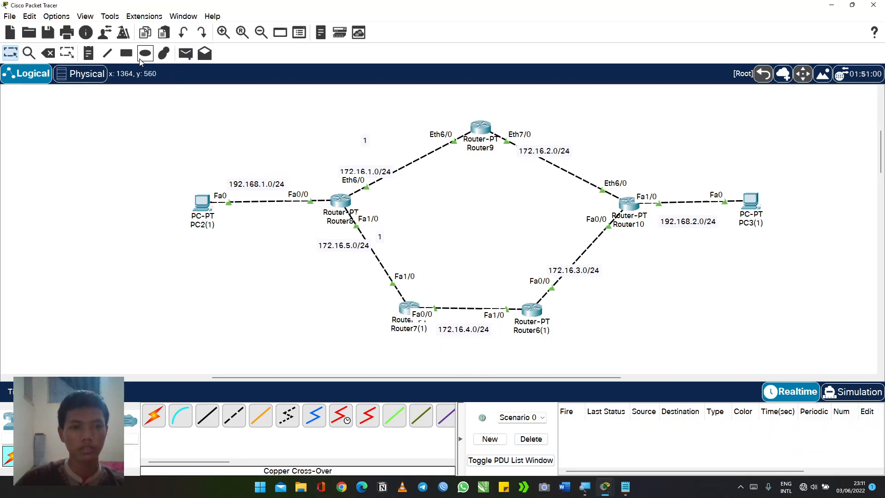
# Step: Test the 172.16.5.0/24 link by sending and re-firing a simple PDU from Router7(1) to Router8, and clear the test list
pyautogui.click(186, 53)
pyautogui.click(407, 309)
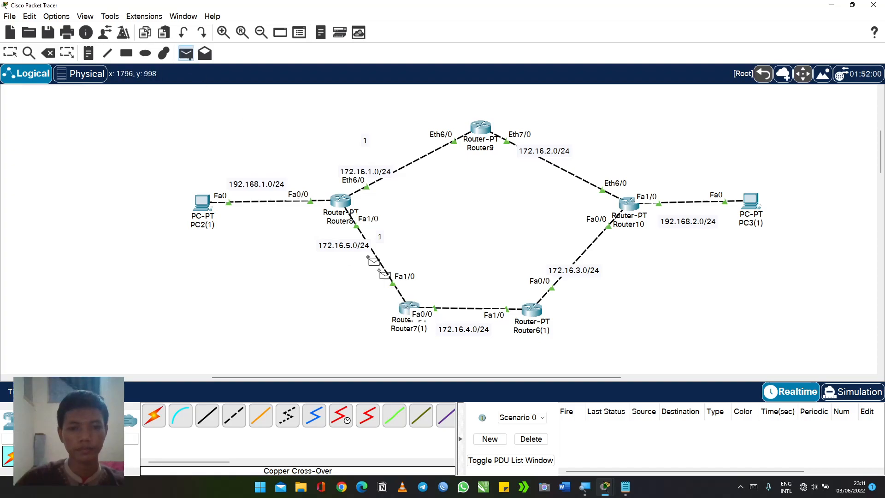
pyautogui.click(341, 201)
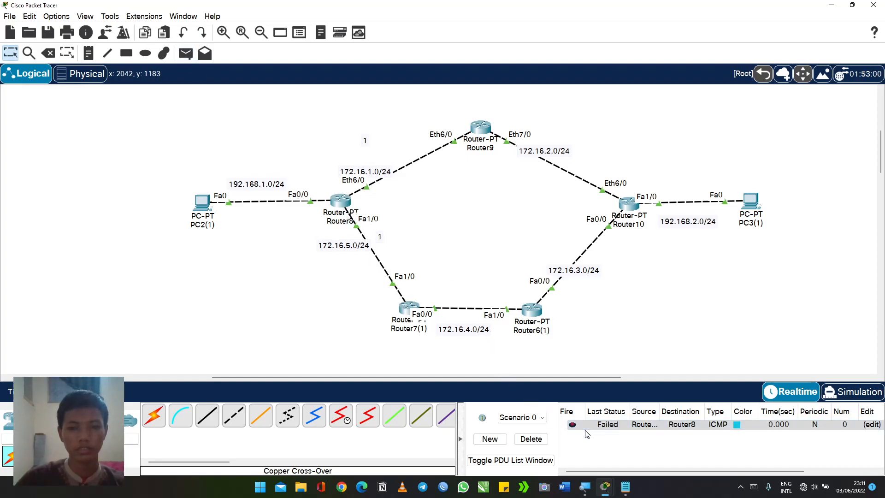
pyautogui.doubleClick(573, 424)
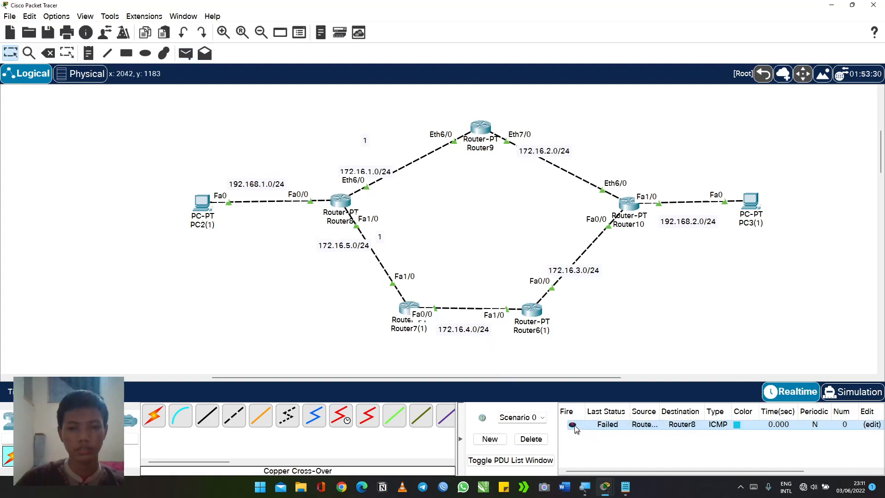
pyautogui.click(525, 438)
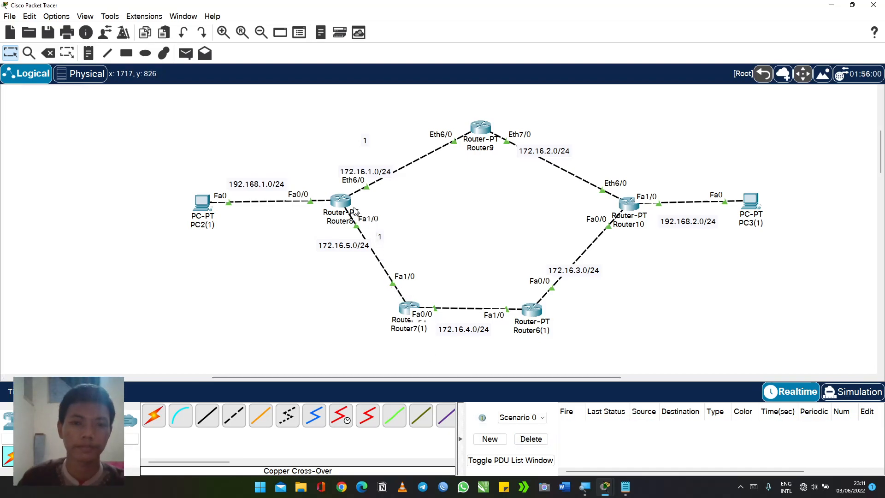
pyautogui.moveTo(343, 204)
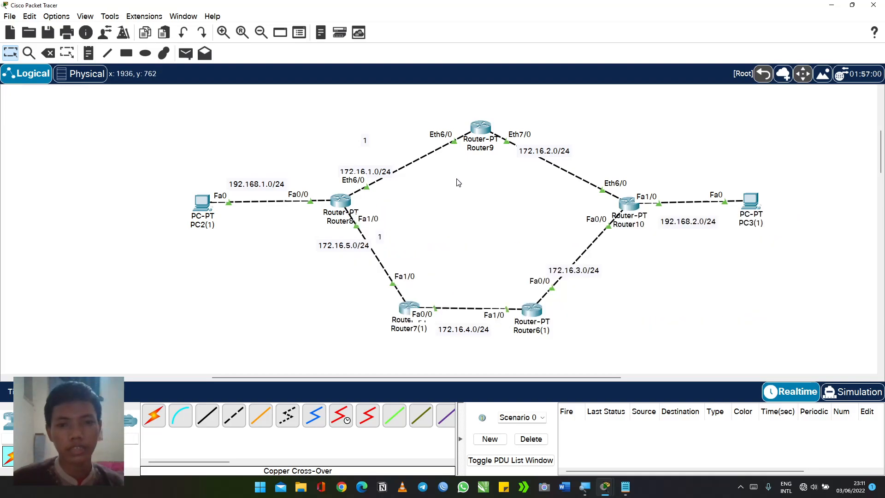
pyautogui.moveTo(339, 203); pyautogui.dragTo(340, 206)
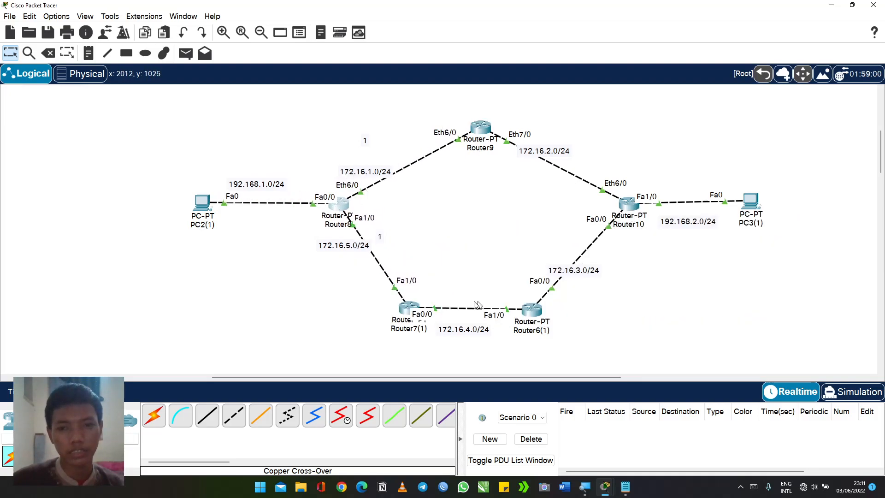
pyautogui.moveTo(356, 334); pyautogui.dragTo(589, 295)
pyautogui.click(573, 288)
pyautogui.moveTo(342, 209); pyautogui.dragTo(341, 210)
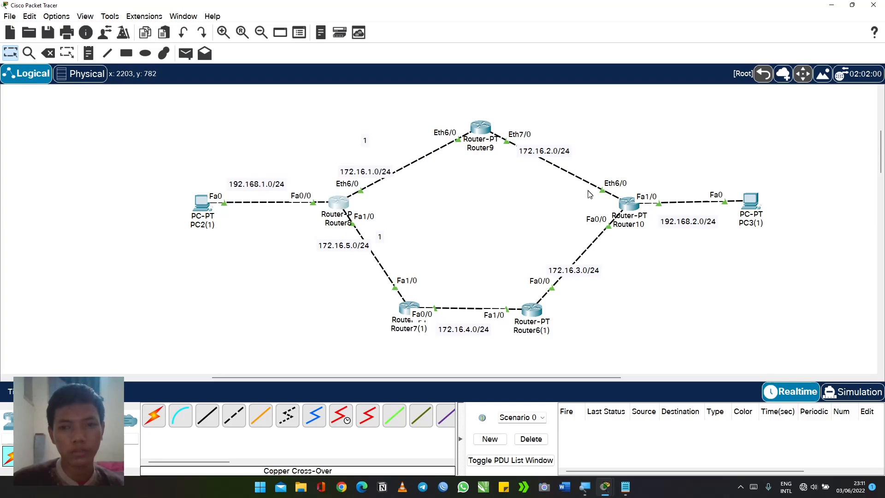
# Step: In Router8's command line, exit the interface configuration and start OSPF routing with process ID 1 using router ospf 1
pyautogui.click(344, 209)
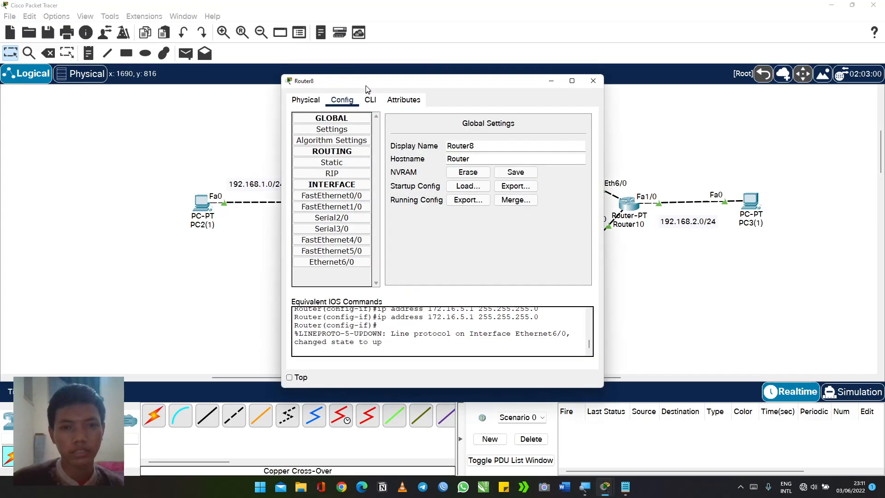
pyautogui.moveTo(367, 85); pyautogui.dragTo(673, 53)
pyautogui.click(480, 92)
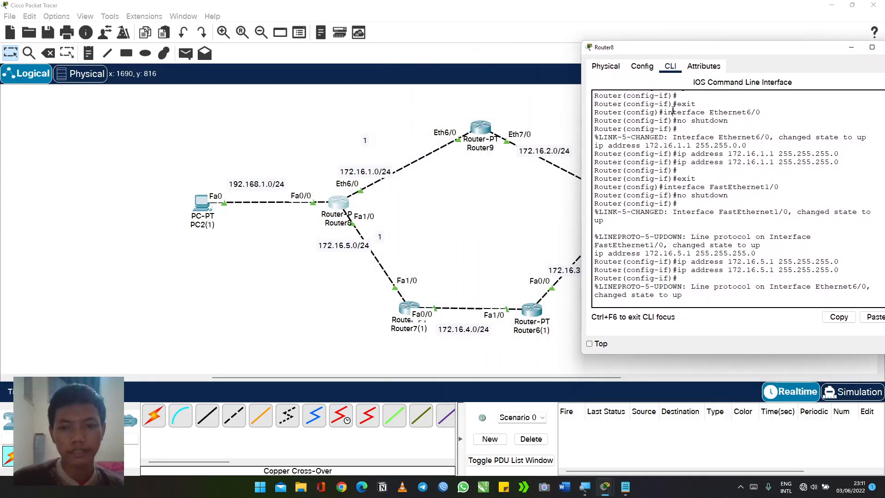
pyautogui.press('Return')
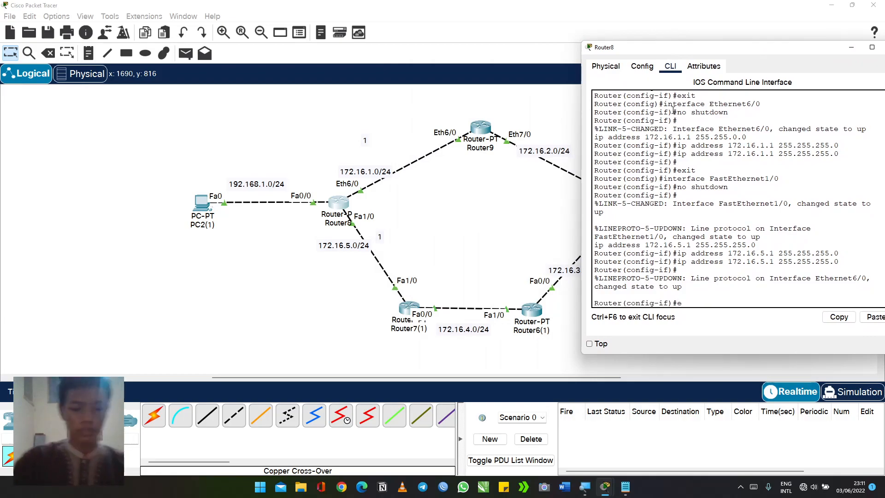
pyautogui.write('exi')
pyautogui.press('Return')
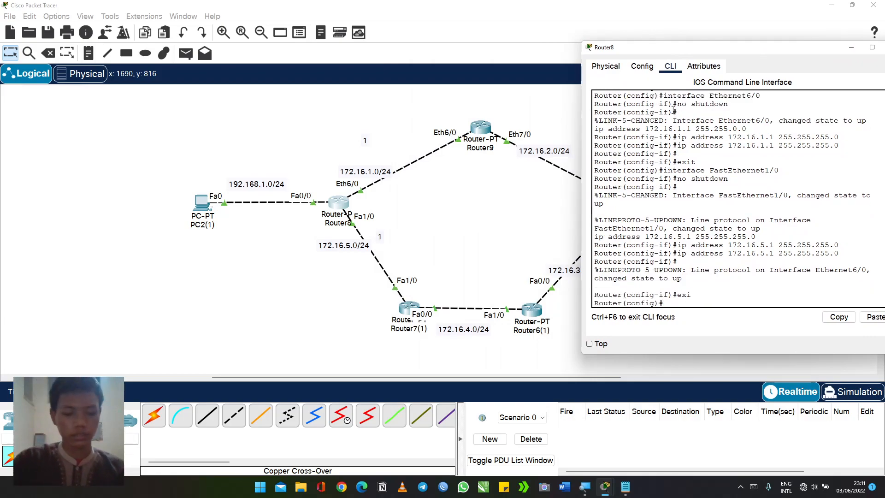
pyautogui.write('rout')
pyautogui.press('Tab')
pyautogui.write('osp')
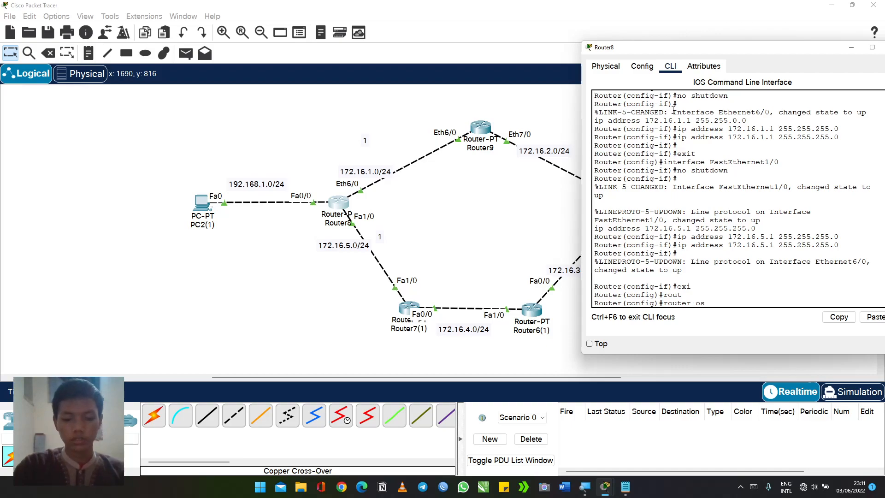
pyautogui.press('Tab')
pyautogui.write('1')
pyautogui.press('Return')
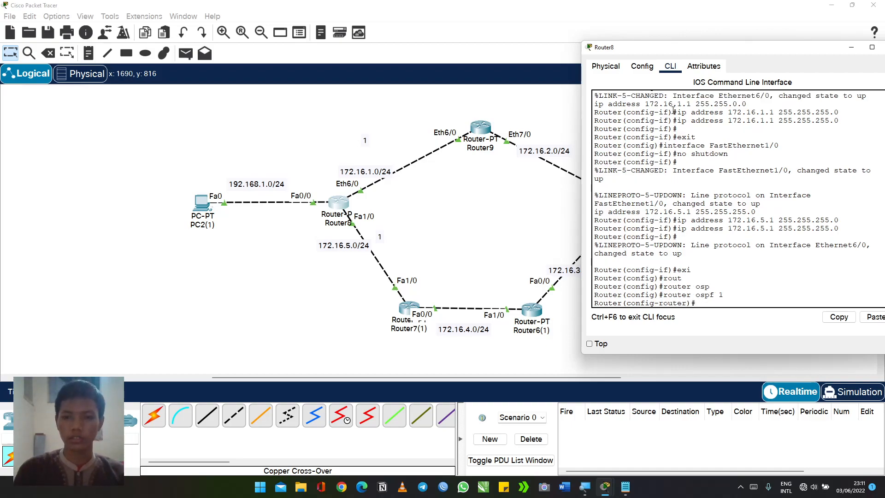
# Step: Advertise the PC-side network in Router8's OSPF process with network 192.168.1.0 0.0.0.255 area 0
pyautogui.write('net')
pyautogui.press('Tab')
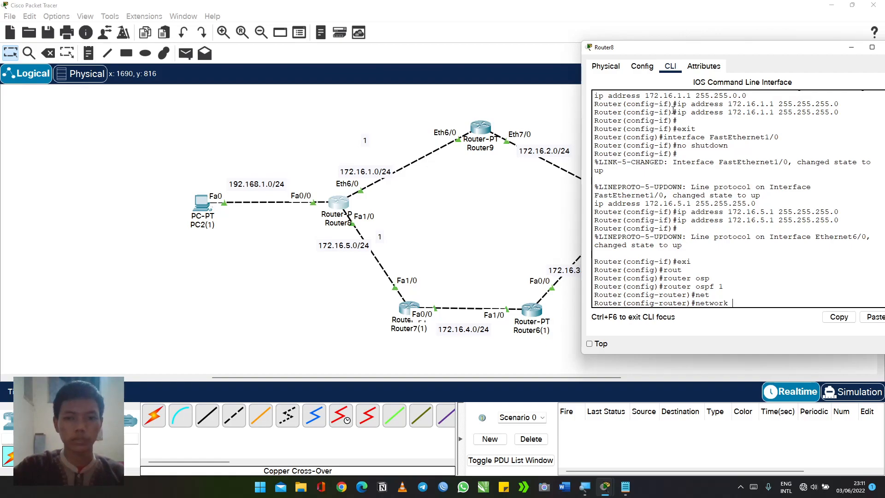
pyautogui.write('192.16')
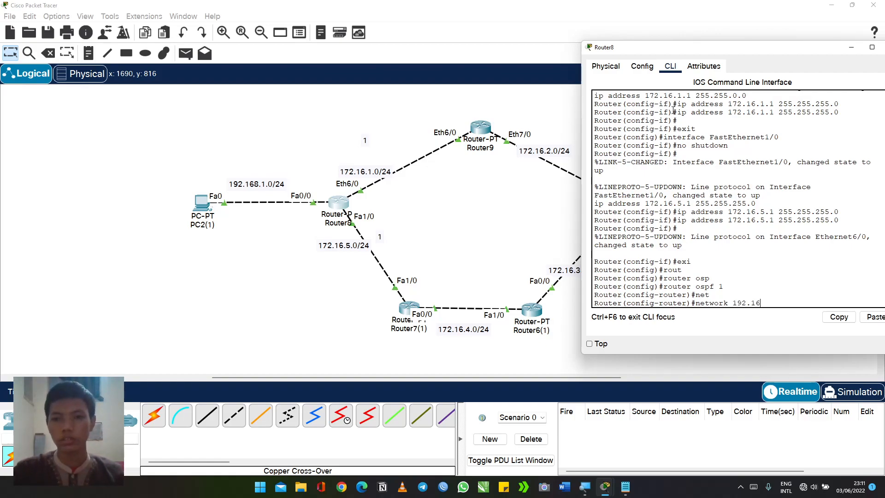
pyautogui.write('8.1.0')
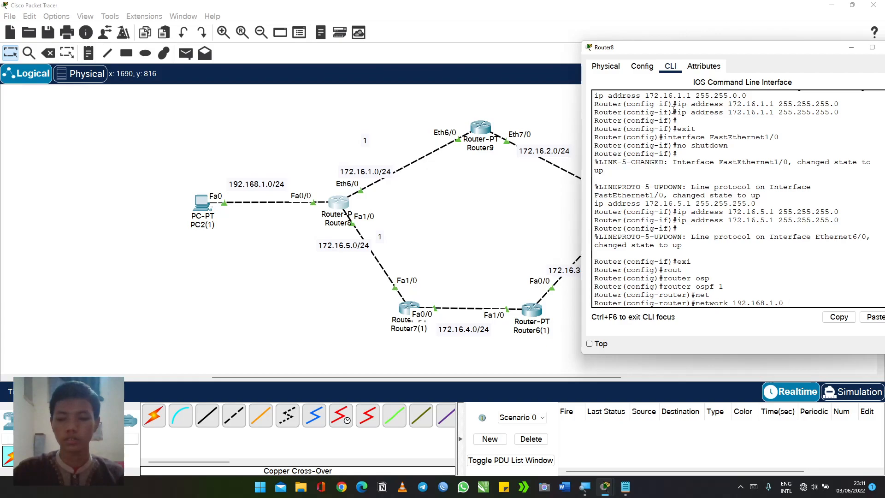
pyautogui.write(' 0.0.0.')
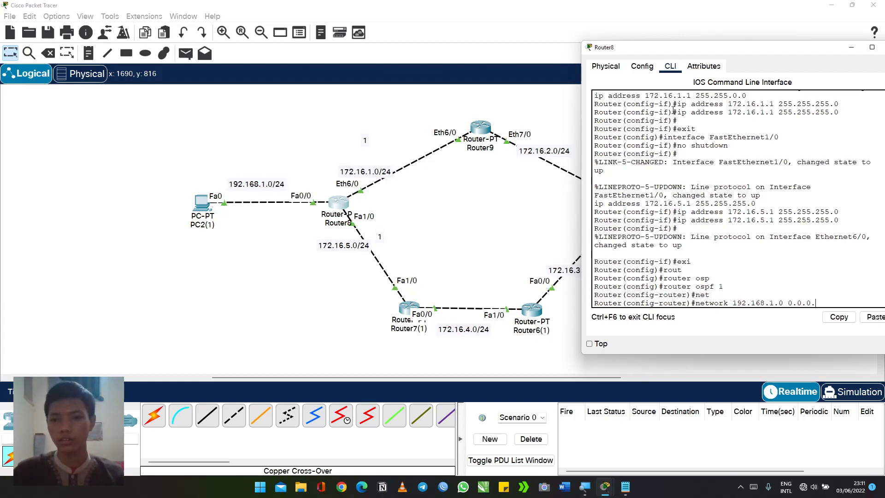
pyautogui.write('255 are')
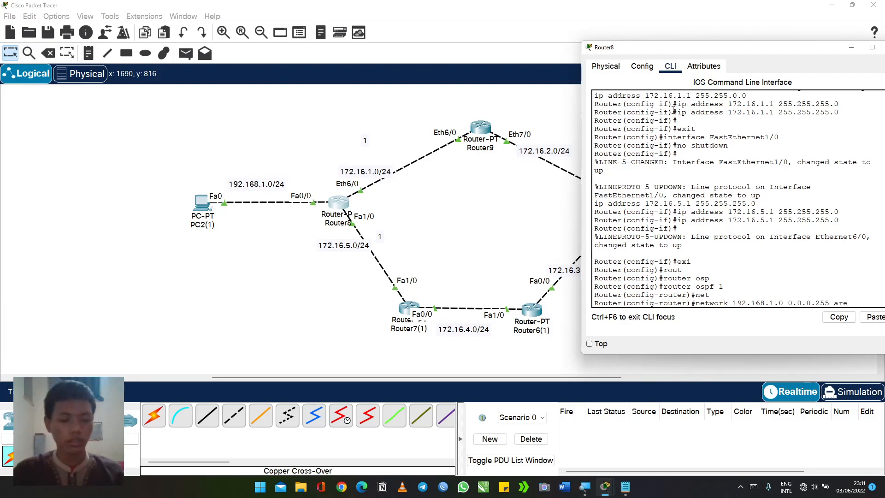
pyautogui.write('a 0')
pyautogui.press('Return')
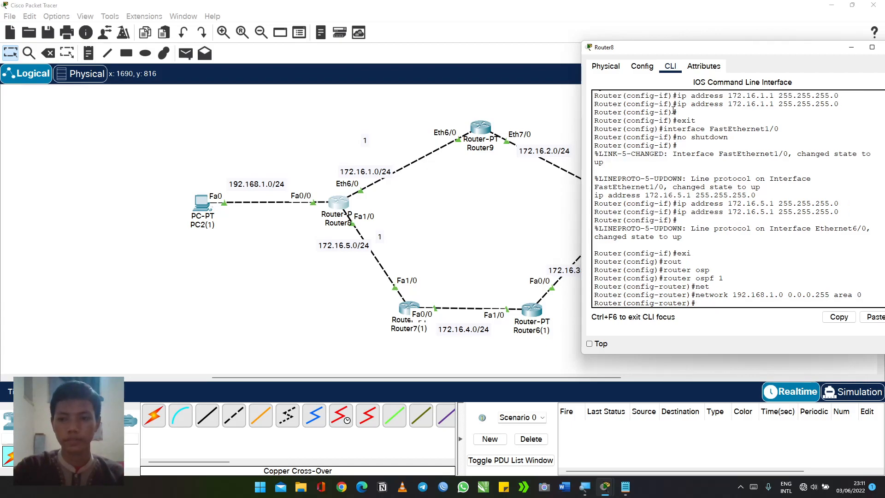
# Step: Reuse the previous command on Router8 to add network 172.16.1.0 0.0.0.255 area 0 to OSPF
pyautogui.press('Up')
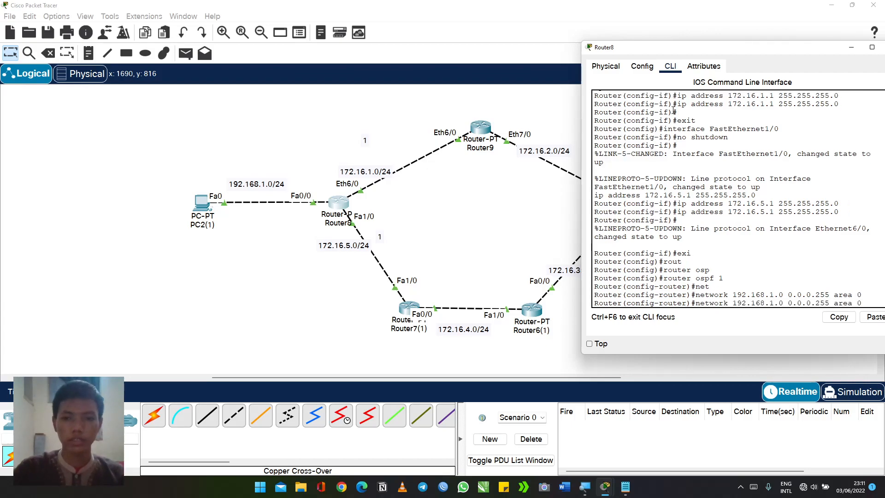
pyautogui.press('Left')
pyautogui.press('Left')
pyautogui.press('Left')
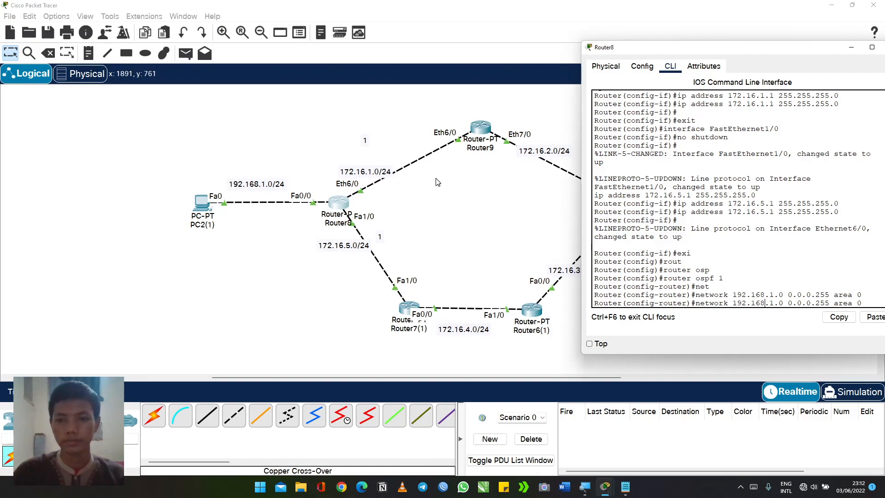
pyautogui.press('BackSpace')
pyautogui.press('BackSpace')
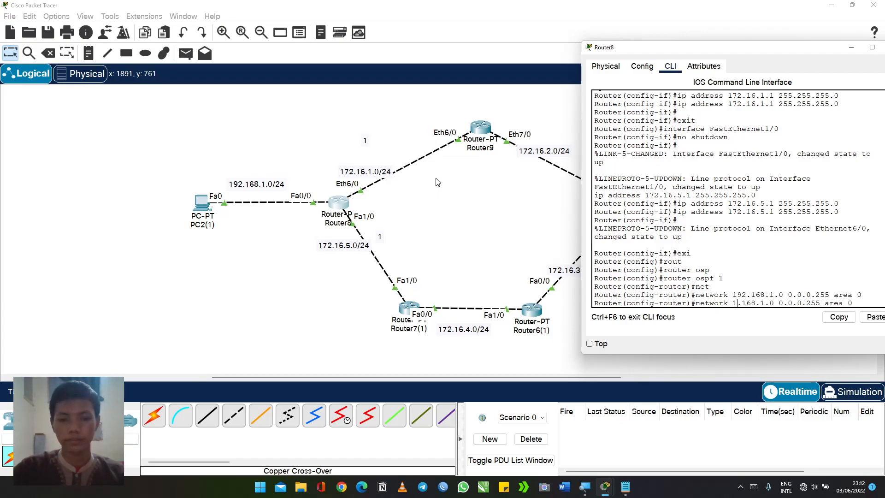
pyautogui.write('72')
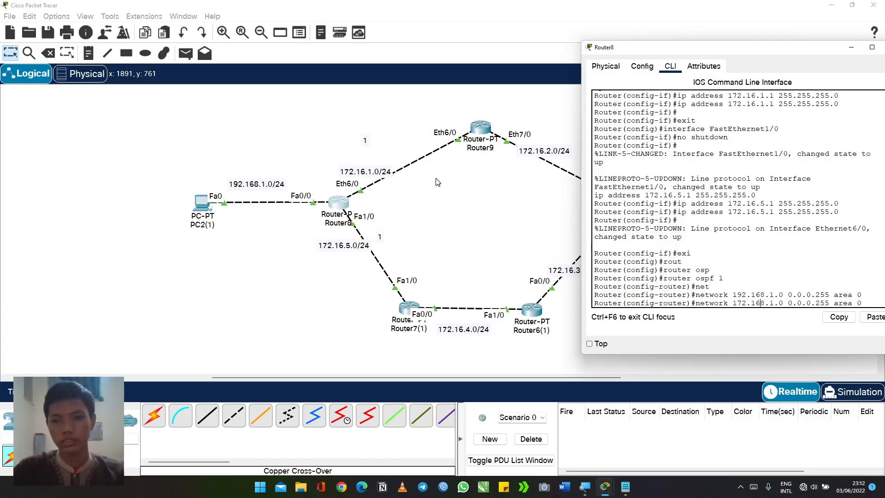
pyautogui.press('BackSpace')
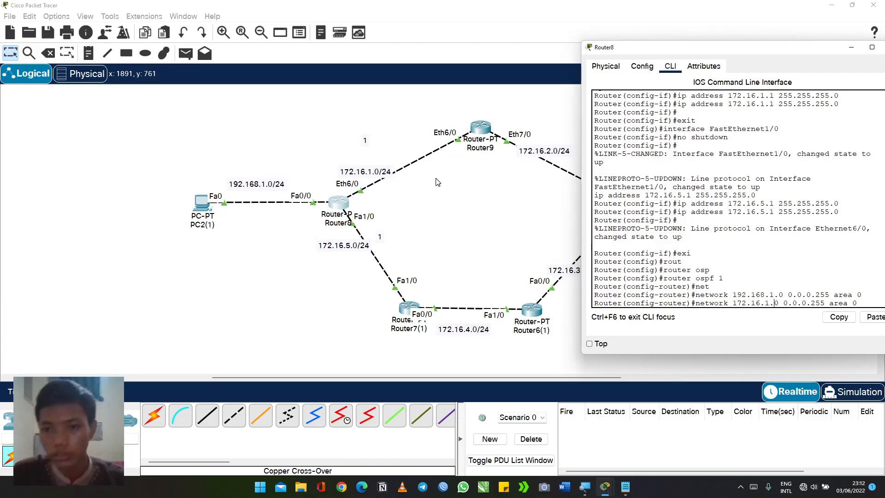
pyautogui.press('Return')
# Step: Add network 172.16.5.0 0.0.0.255 area 0 to Router8's OSPF process and return to the topology
pyautogui.press('Up')
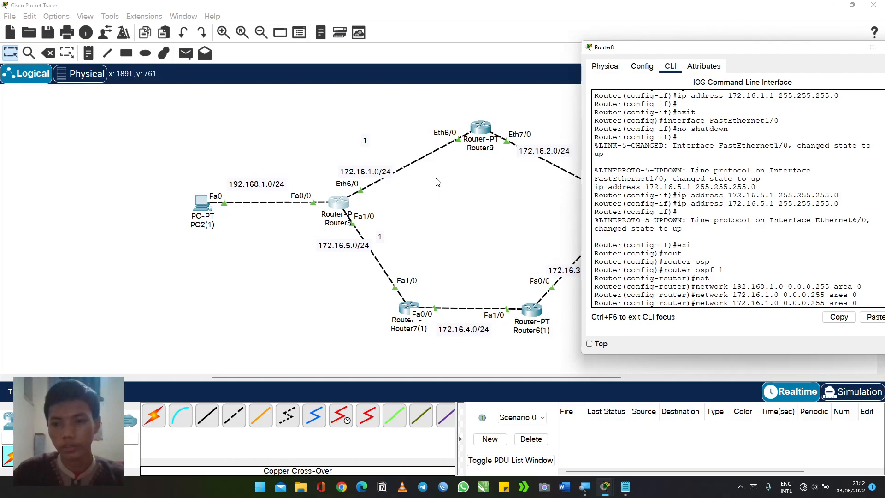
pyautogui.press('BackSpace')
pyautogui.write('5')
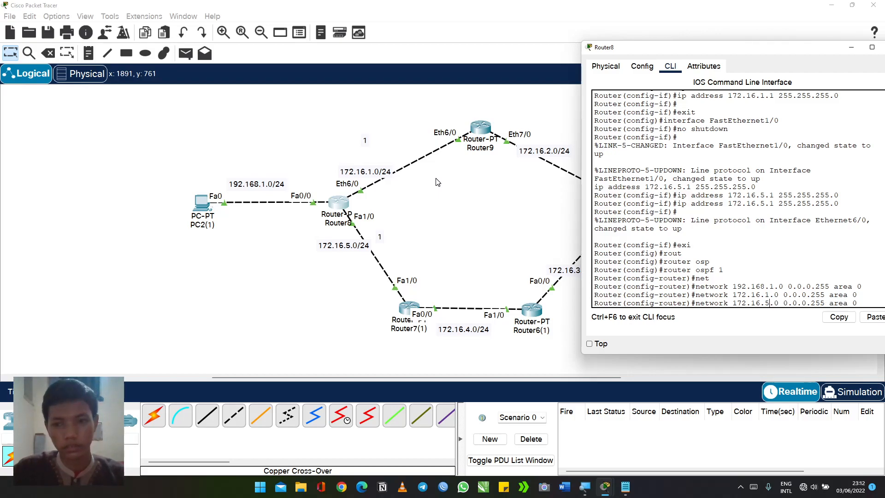
pyautogui.press('Return')
pyautogui.click(426, 211)
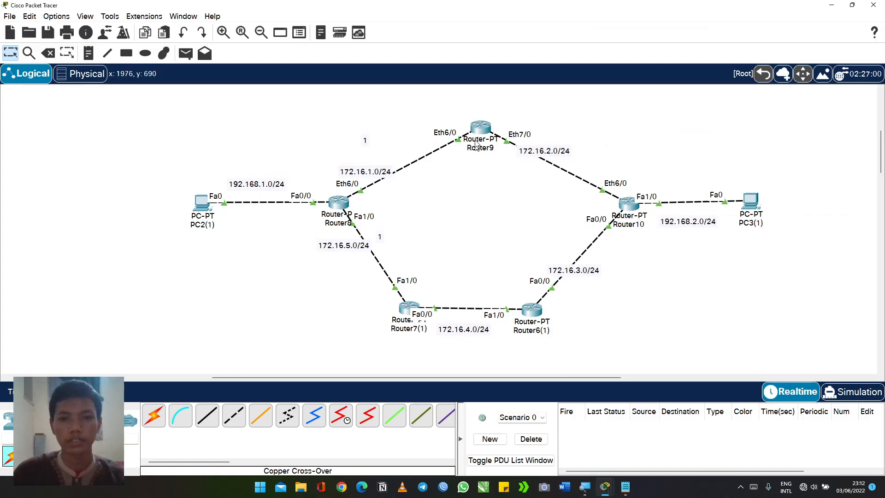
# Step: Open Router9's command line, clear of the topology's left part, and exit its interface configuration to global configuration mode
pyautogui.click(480, 129)
pyautogui.moveTo(270, 61); pyautogui.dragTo(779, 59)
pyautogui.click(688, 78)
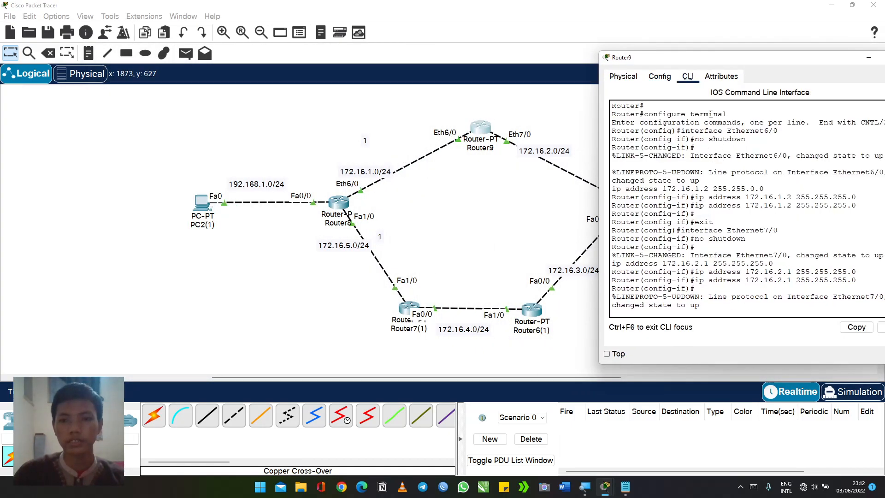
pyautogui.press('Return')
pyautogui.press('Return')
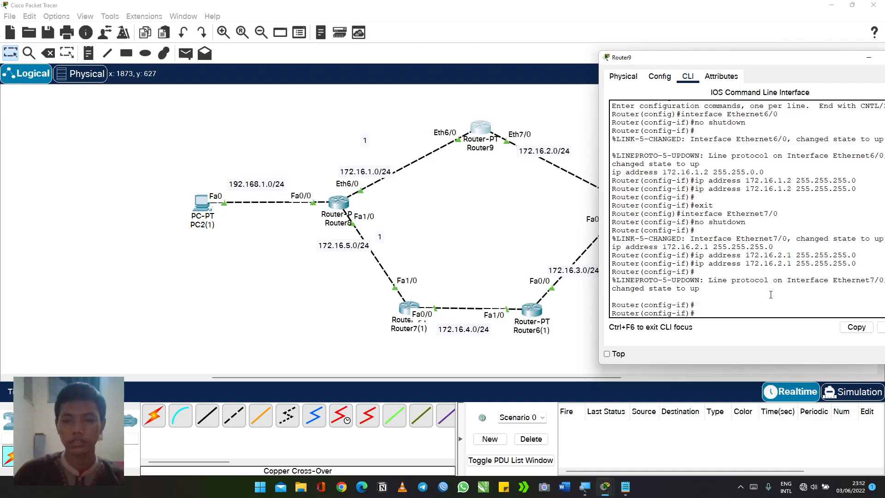
pyautogui.write('exit')
pyautogui.press('Return')
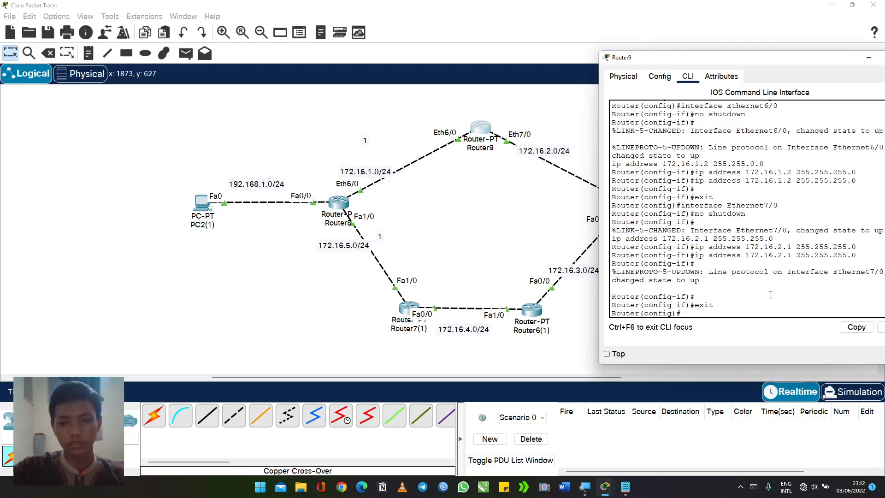
# Step: Start OSPF routing on Router9 with process ID 1 using router ospf 1
pyautogui.write('rout')
pyautogui.press('Tab')
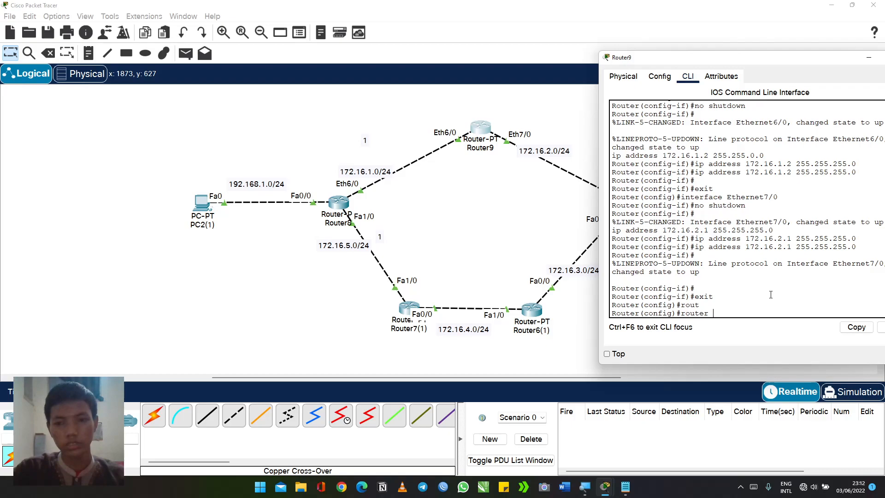
pyautogui.write('osp')
pyautogui.press('Tab')
pyautogui.write('1')
pyautogui.press('Return')
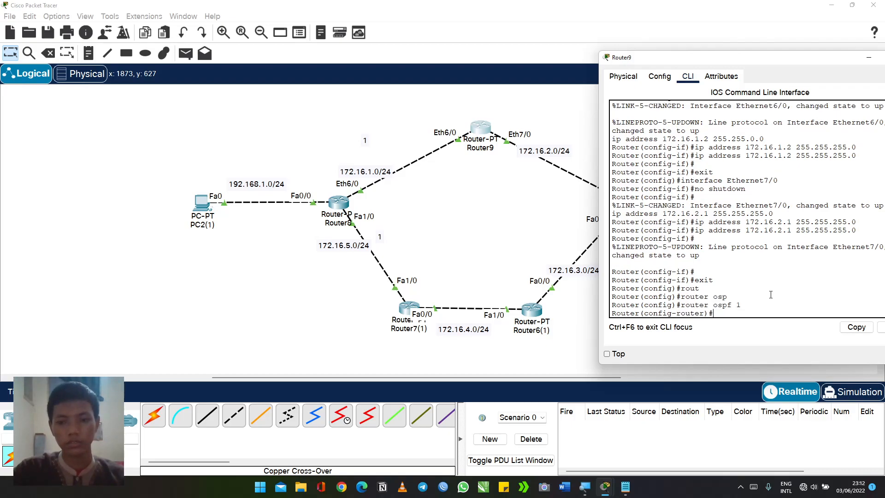
# Step: Advertise the Router8-side link in Router9's OSPF process with network 172.16.1.0 0.0.0.255 area 0
pyautogui.write('netw')
pyautogui.press('Tab')
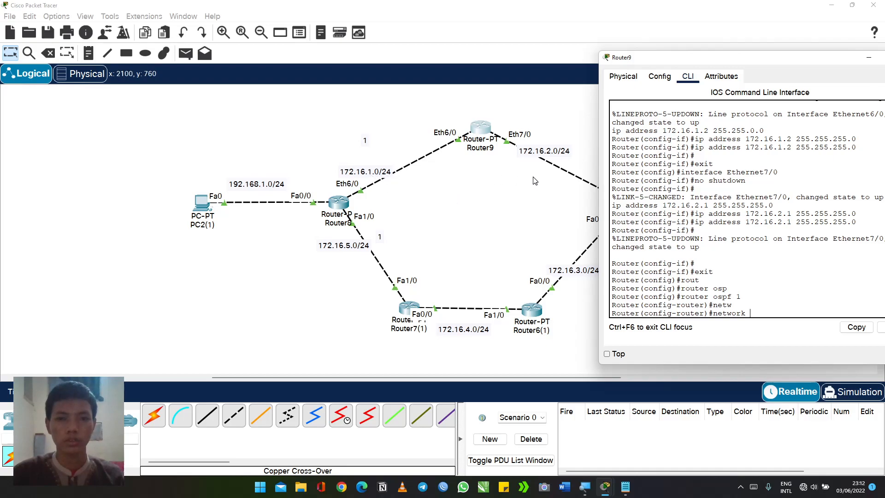
pyautogui.write('172')
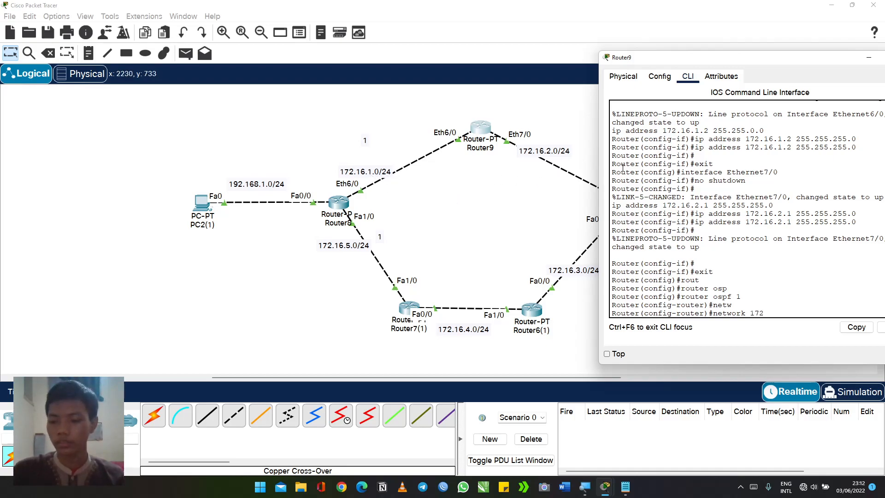
pyautogui.write('.16.1.0 0.0.0.2')
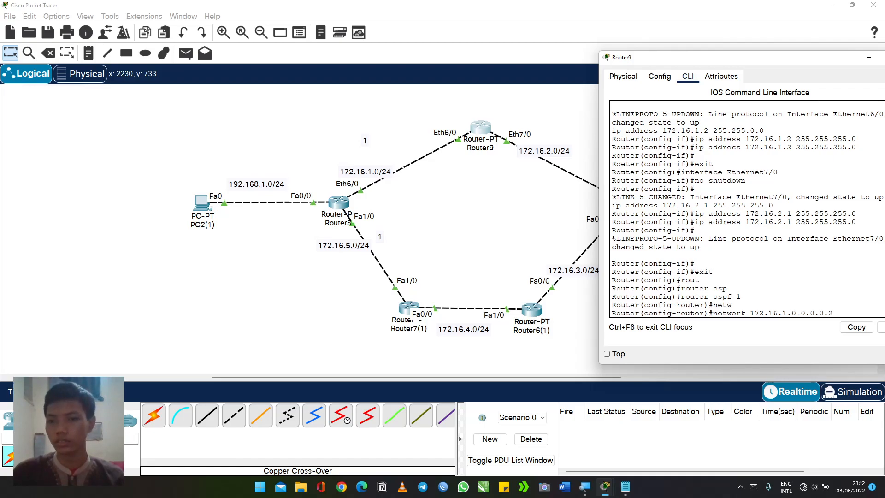
pyautogui.write('55 area 0')
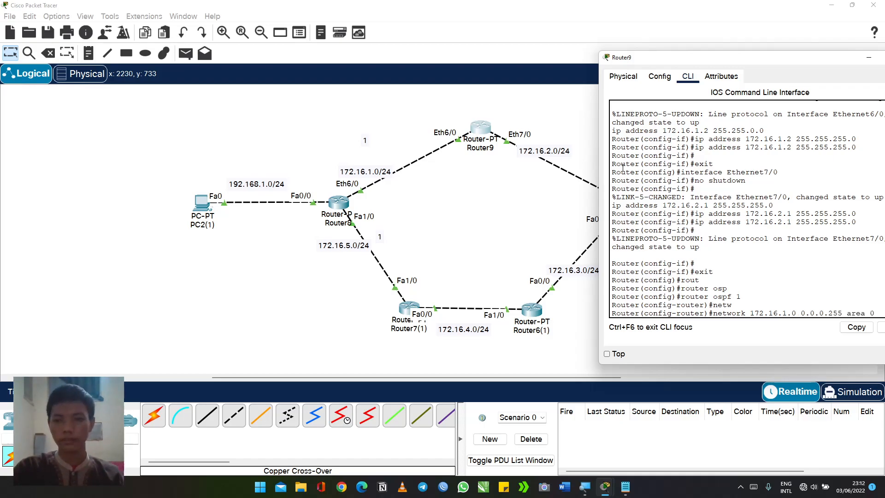
pyautogui.press('Return')
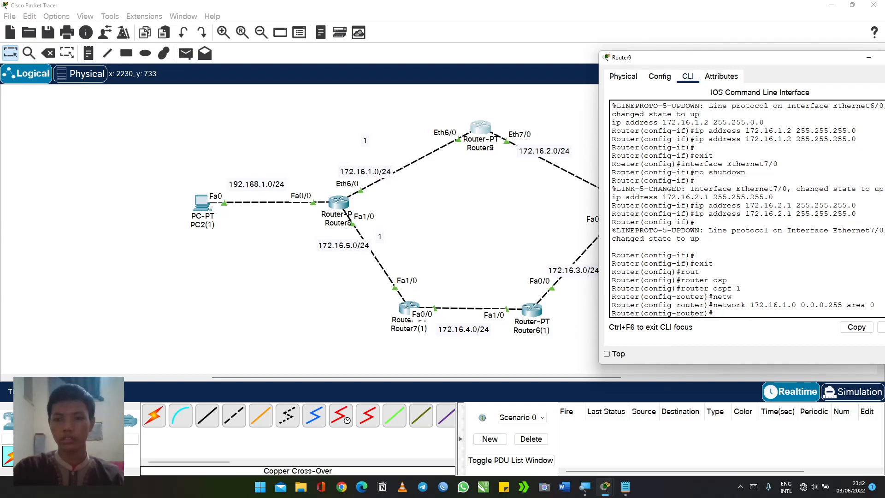
# Step: Reuse the previous command on Router9 to add network 172.16.2.0 0.0.0.255 area 0, and return to the topology
pyautogui.press('Up')
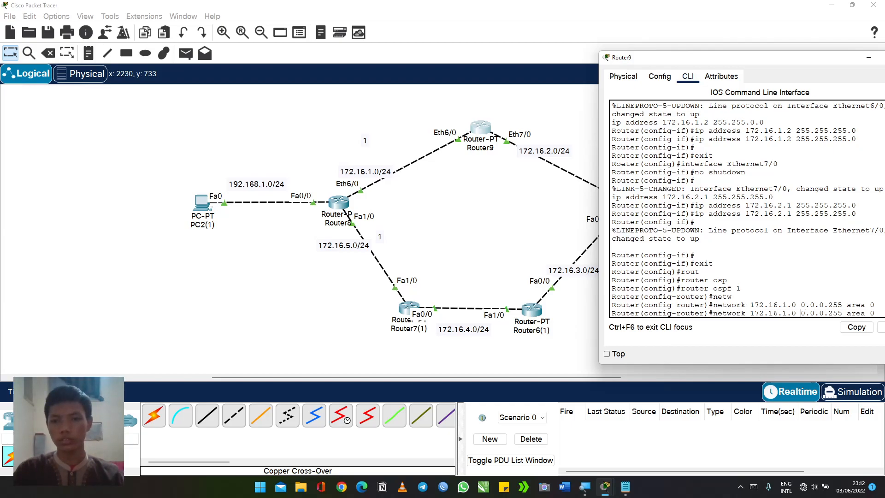
pyautogui.press('BackSpace')
pyautogui.press('BackSpace')
pyautogui.write('2.')
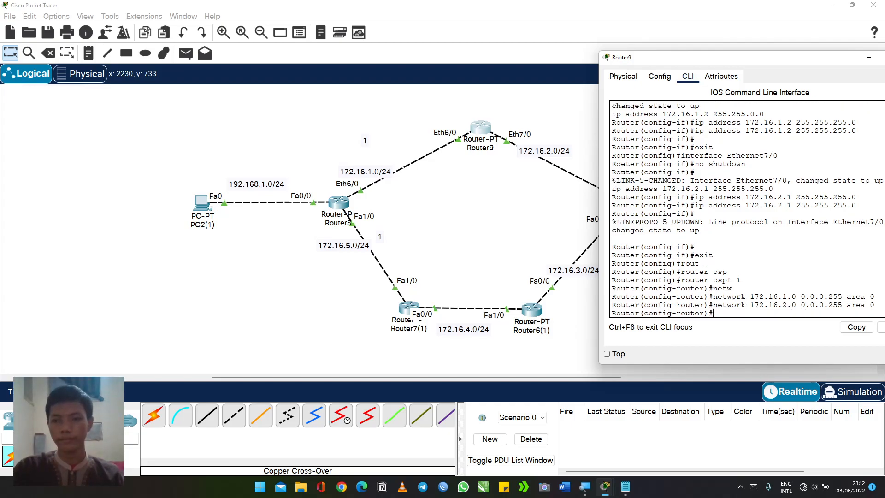
pyautogui.press('Return')
pyautogui.click(479, 217)
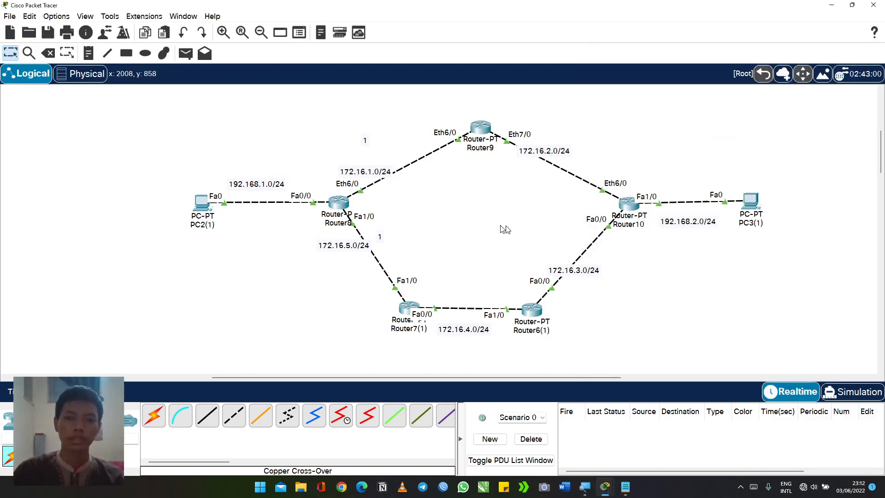
# Step: Open Router10's command line, move its window clear of the router's links, and exit the interface configuration
pyautogui.click(631, 210)
pyautogui.moveTo(418, 78); pyautogui.dragTo(136, 70)
pyautogui.click(87, 88)
pyautogui.press('Return')
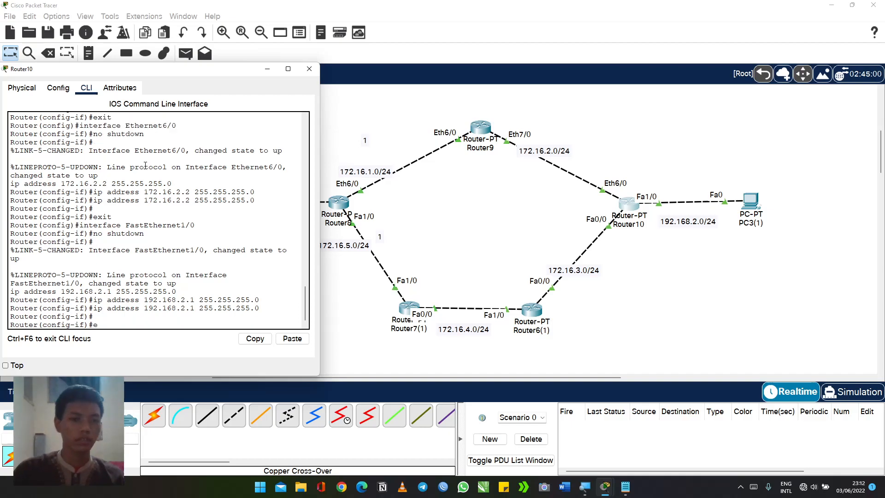
pyautogui.write('exit')
pyautogui.press('Return')
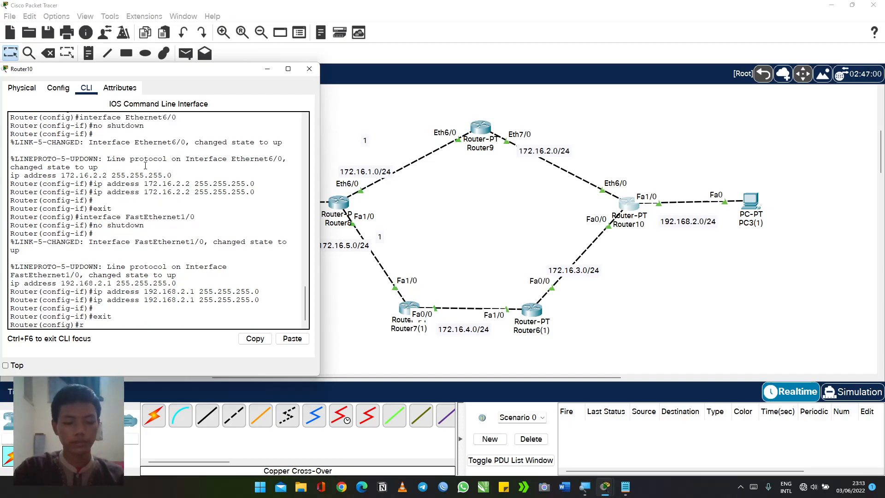
# Step: Start OSPF routing on Router10 with process ID 1 using router ospf 1
pyautogui.write('r')
pyautogui.press('Tab')
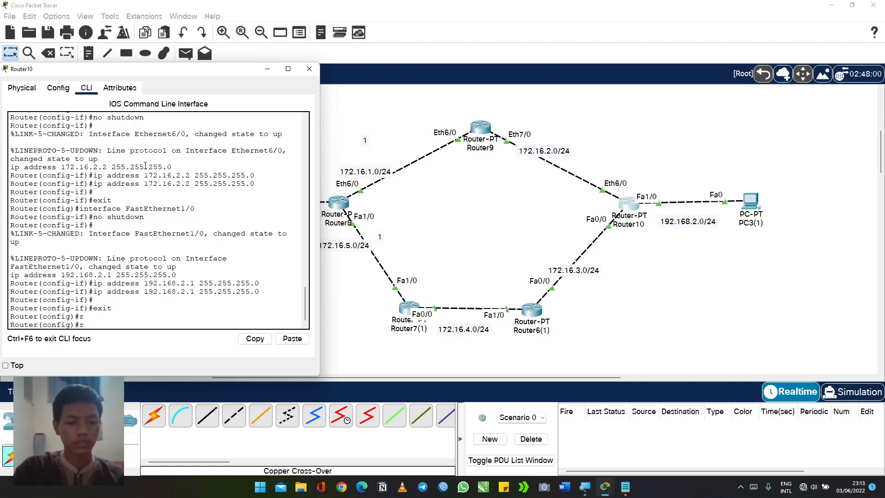
pyautogui.write('out')
pyautogui.press('Tab')
pyautogui.write('er osp')
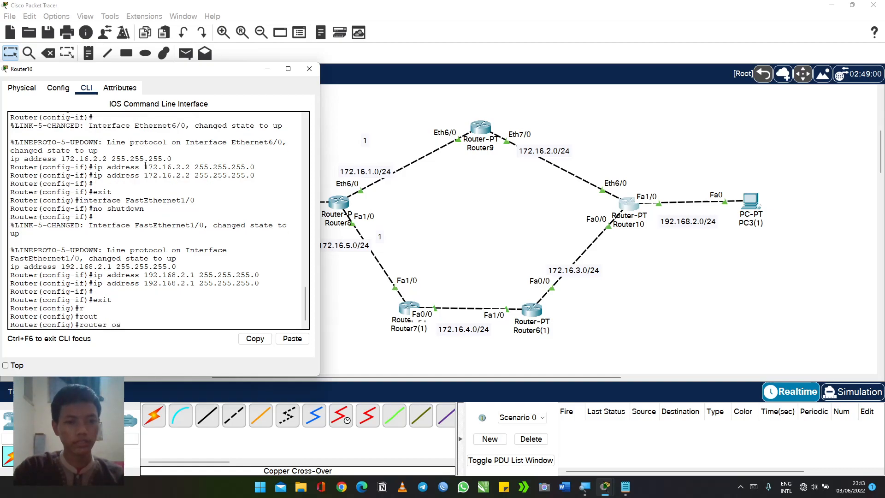
pyautogui.press('Tab')
pyautogui.write('f 1')
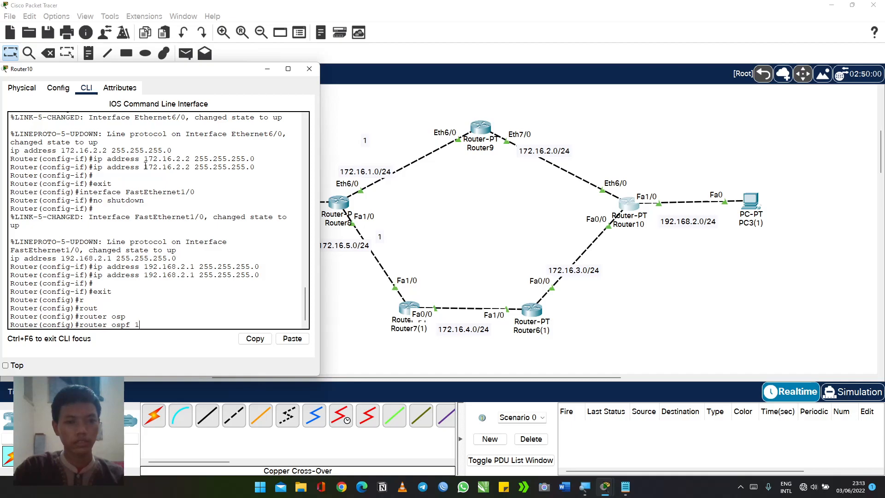
pyautogui.press('Return')
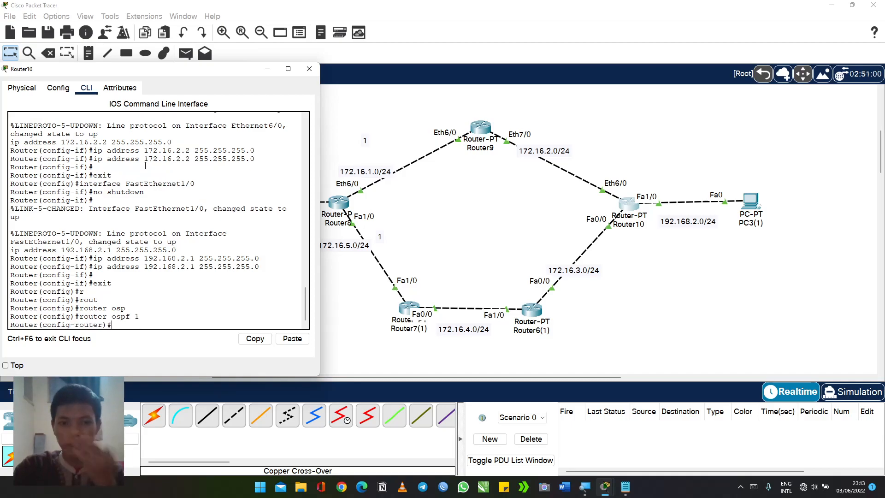
# Step: Advertise the Router9-side link in Router10's OSPF process with network 172.16.2.0 0.0.0.255 area 0
pyautogui.write('n')
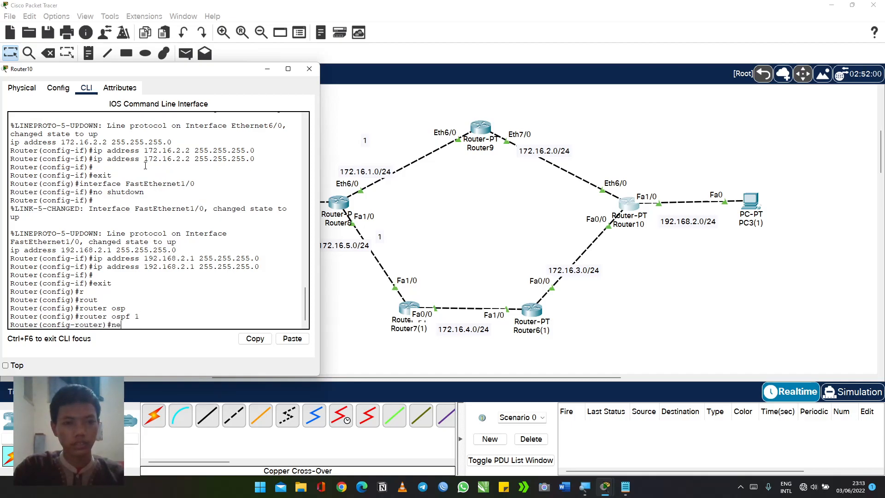
pyautogui.write('et')
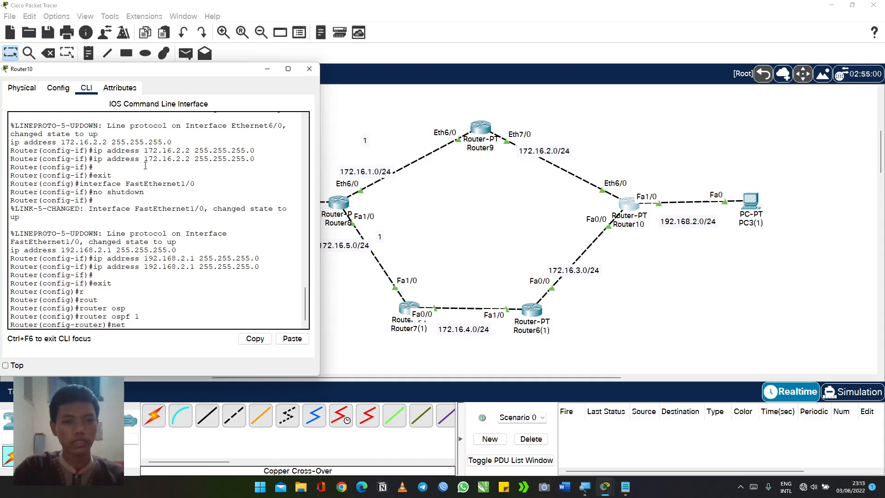
pyautogui.press('Tab')
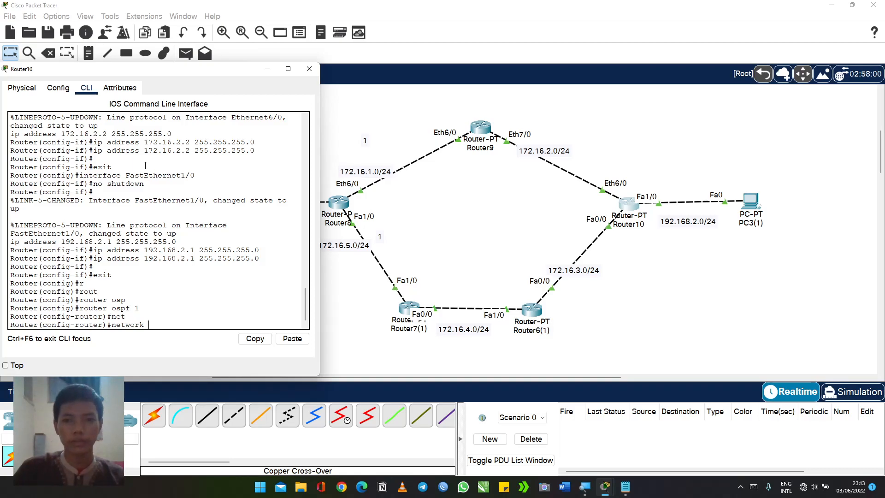
pyautogui.write('172.')
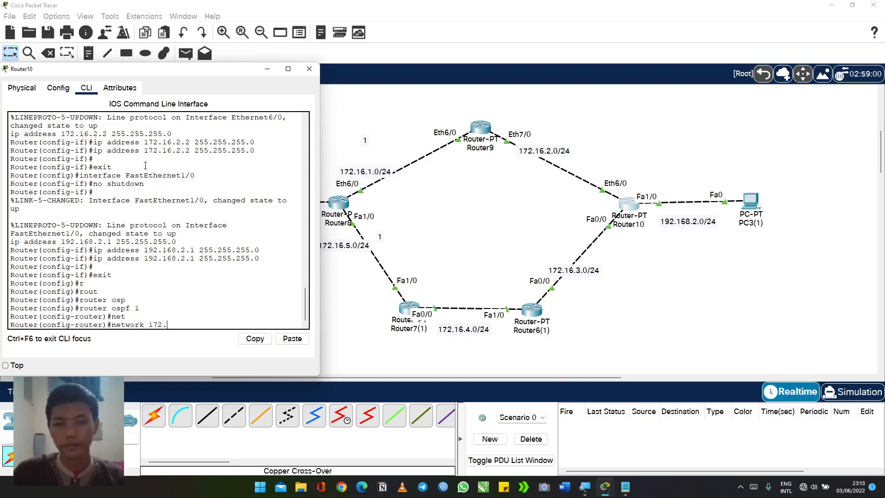
pyautogui.write('16.2.0 0.0.0')
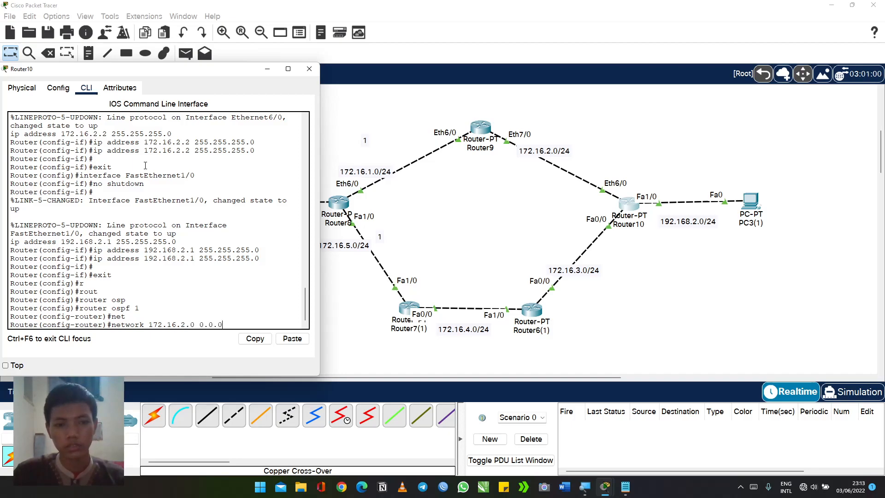
pyautogui.write('.255 area')
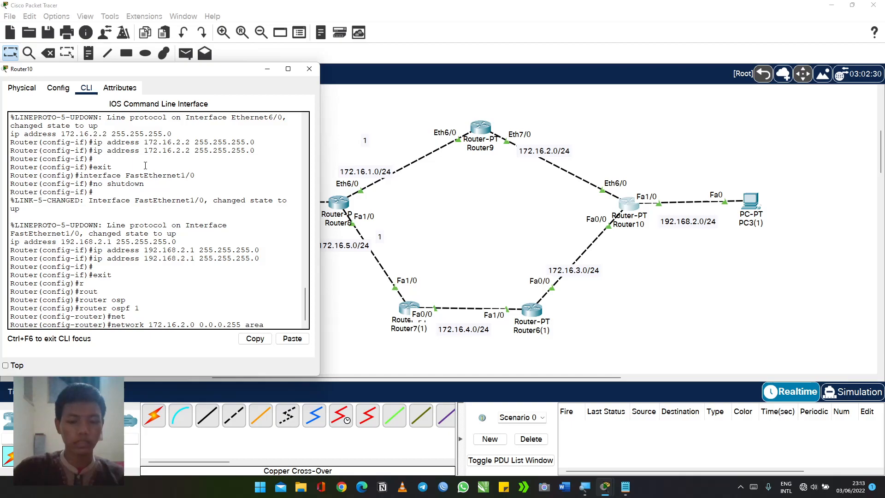
pyautogui.press('Tab')
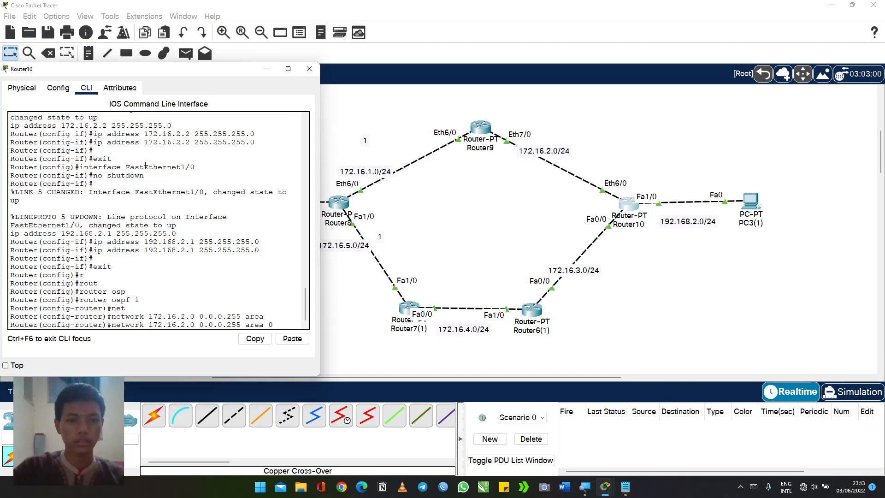
pyautogui.press('Return')
pyautogui.press('Return')
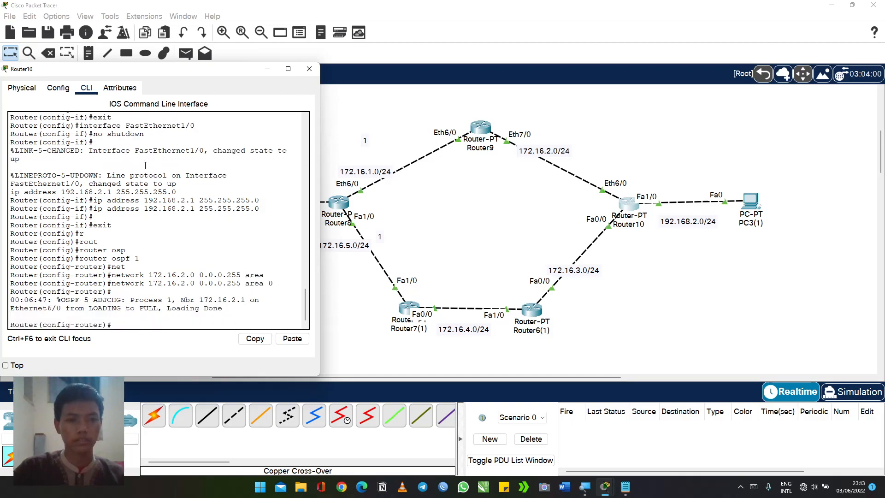
# Step: Reuse the previous command on Router10, changing the network address to 172.16.3.0 with wildcard 0.0.0.255 in area 0
pyautogui.press('Up')
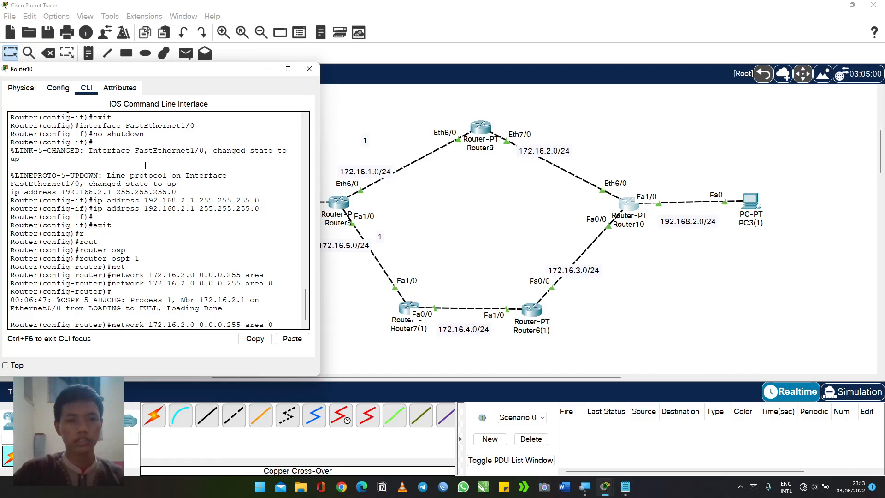
pyautogui.press('Left')
pyautogui.press('Left')
pyautogui.press('Left')
pyautogui.press('Left')
pyautogui.press('Left')
pyautogui.press('Left')
pyautogui.press('Left')
pyautogui.press('Left')
pyautogui.press('Left')
pyautogui.press('Left')
pyautogui.press('Left')
pyautogui.press('Left')
pyautogui.press('Left')
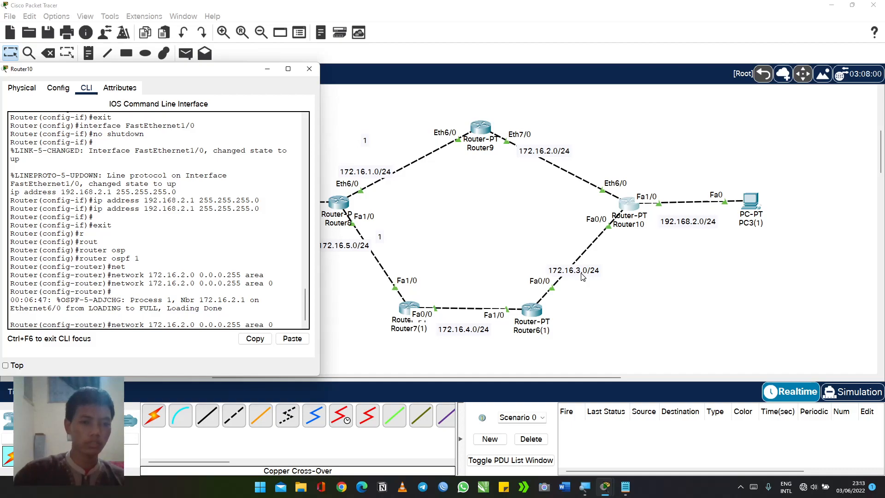
pyautogui.press('BackSpace')
pyautogui.write('3')
pyautogui.press('Return')
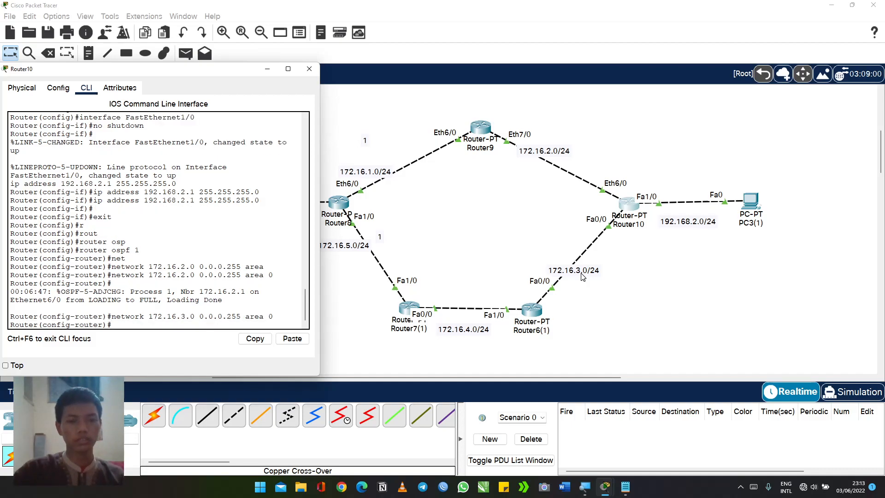
# Step: Examine Router10's console output for the OSPF adjacency message on FastEthernet0/0
pyautogui.press('Return')
pyautogui.press('Return')
pyautogui.press('Return')
pyautogui.press('Return')
pyautogui.press('Return')
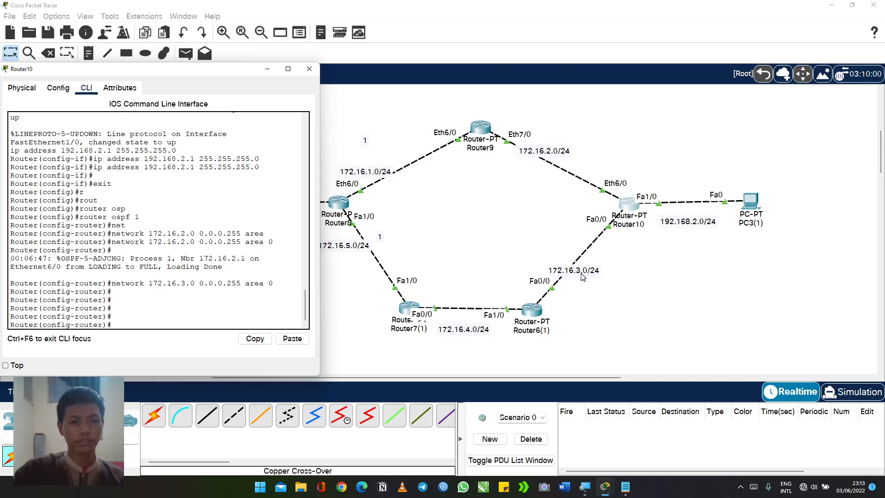
pyautogui.press('Return')
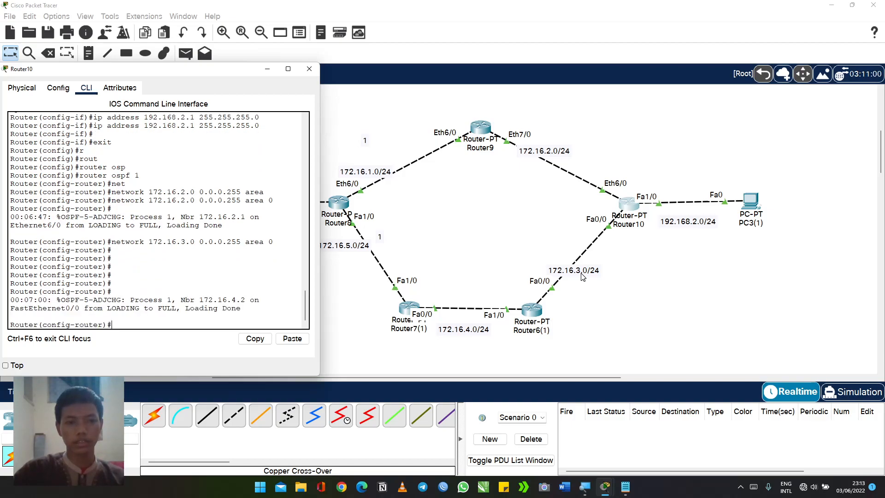
pyautogui.moveTo(245, 308); pyautogui.dragTo(9, 296)
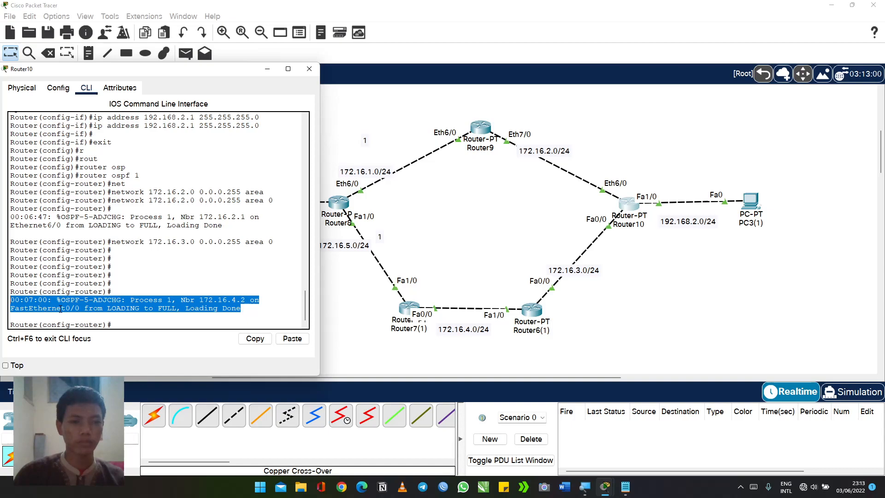
pyautogui.click(123, 316)
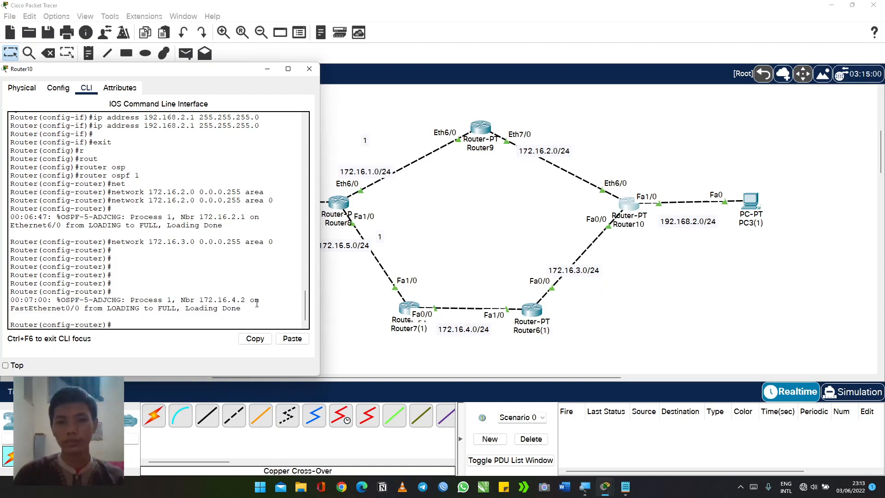
pyautogui.press('Return')
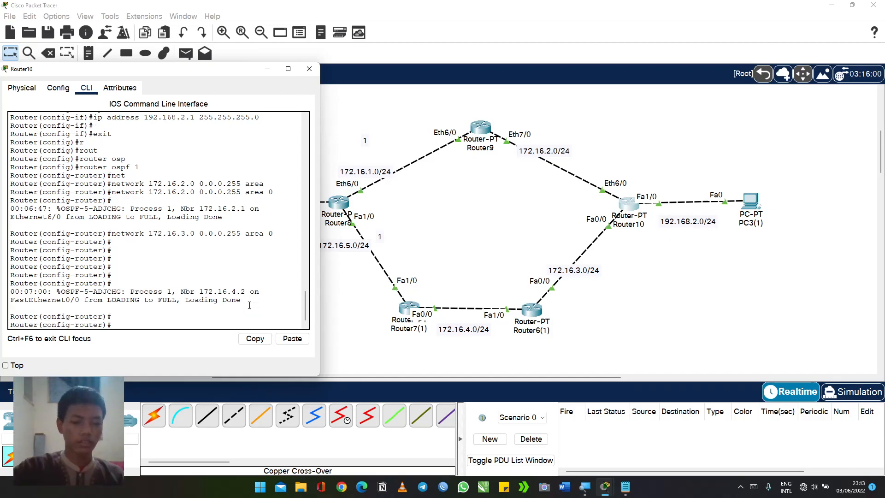
# Step: Advertise the PC-side LAN in Router10's OSPF process with network 192.168.2.0 0.0.0.255 area 0, and close the router's window
pyautogui.write('netwo')
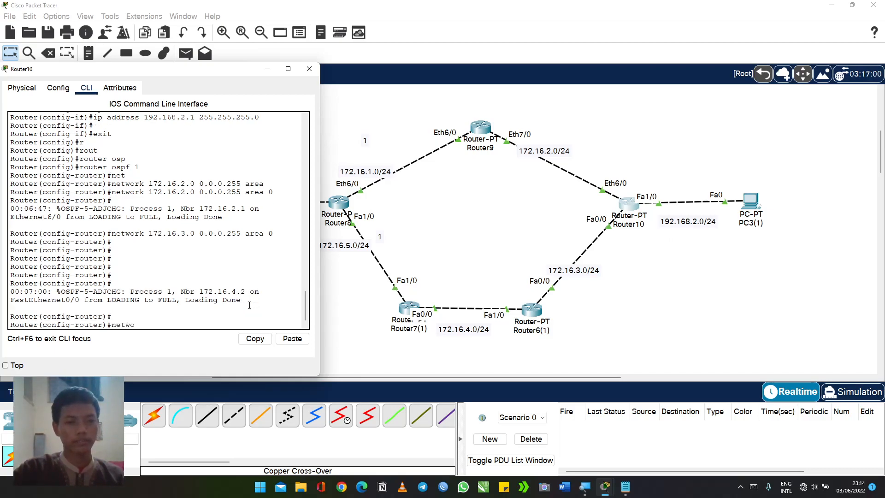
pyautogui.press('Tab')
pyautogui.write('19')
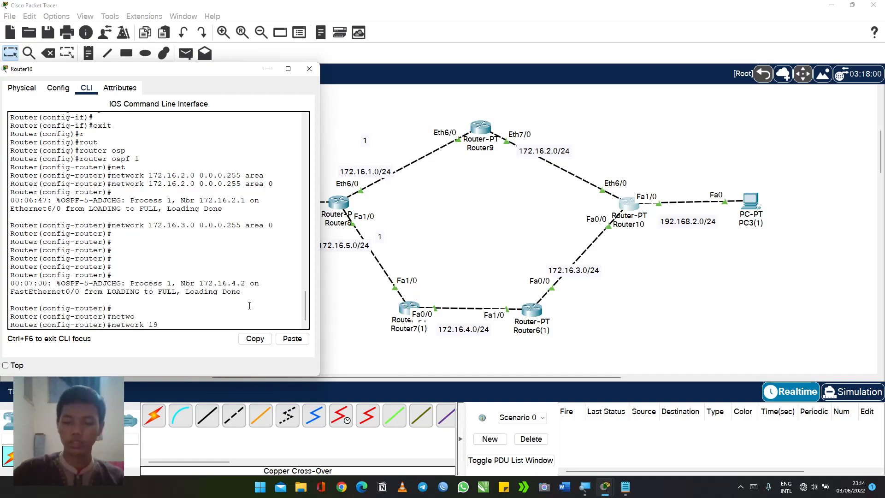
pyautogui.write('2.168.2')
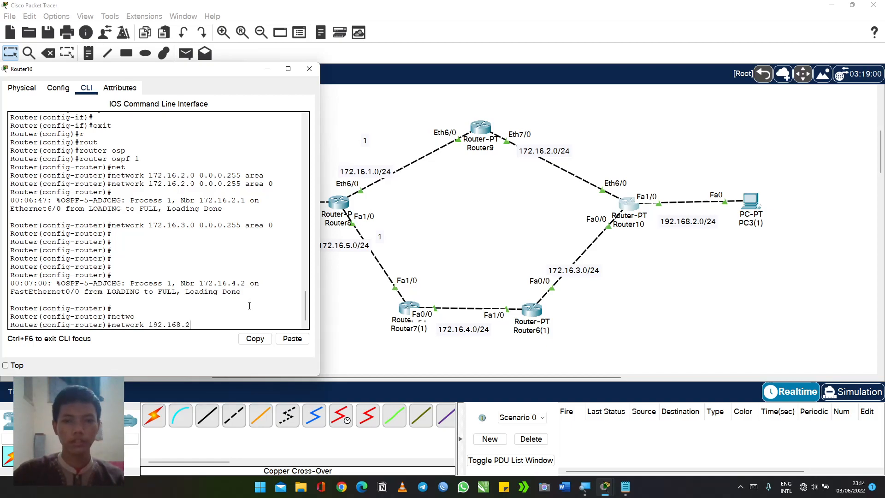
pyautogui.write('.0 0.0.0.255 area')
pyautogui.press('Tab')
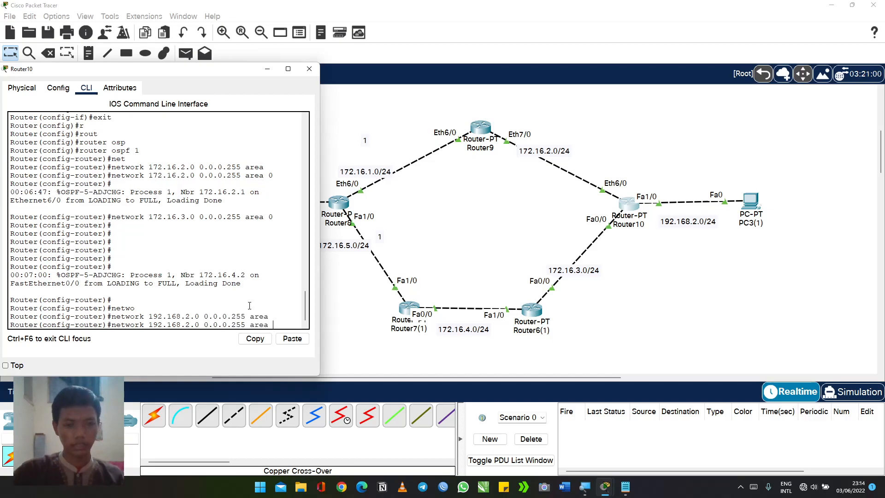
pyautogui.write('0')
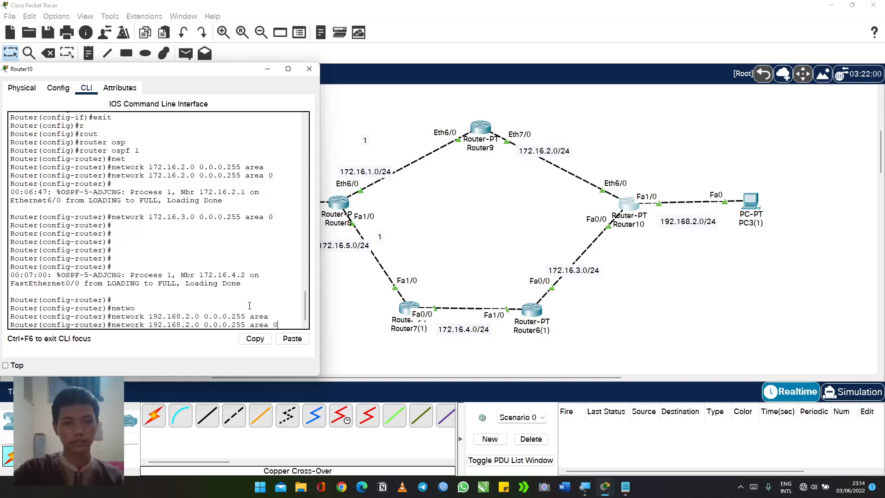
pyautogui.press('Return')
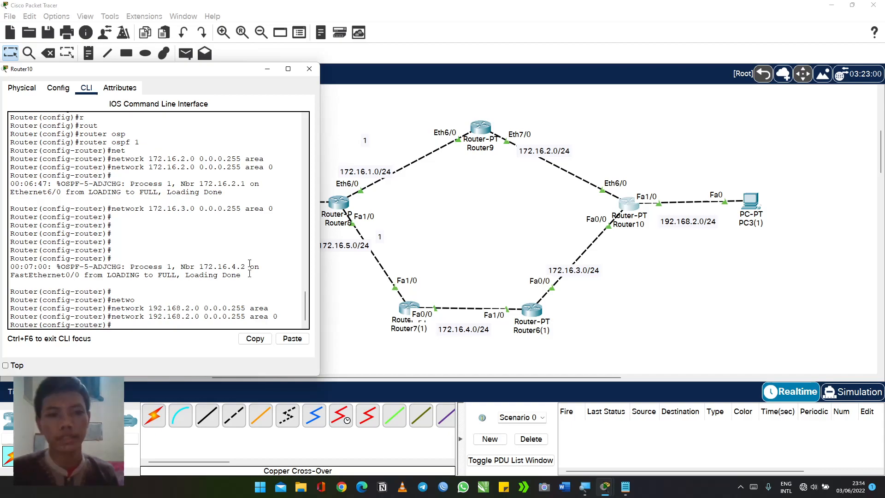
pyautogui.click(309, 69)
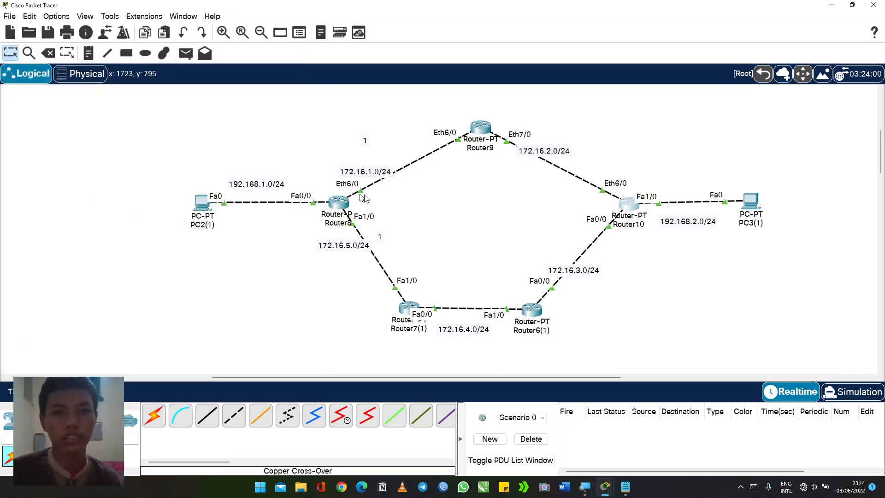
# Step: Test connectivity by sending one simple PDU from PC2(1) to PC3(1) and another from PC3(1) back to PC2(1)
pyautogui.click(186, 55)
pyautogui.click(205, 203)
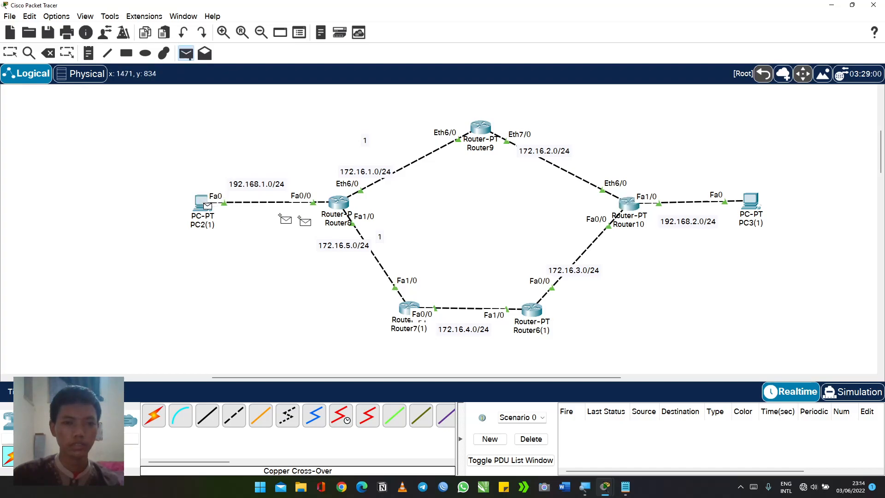
pyautogui.click(737, 210)
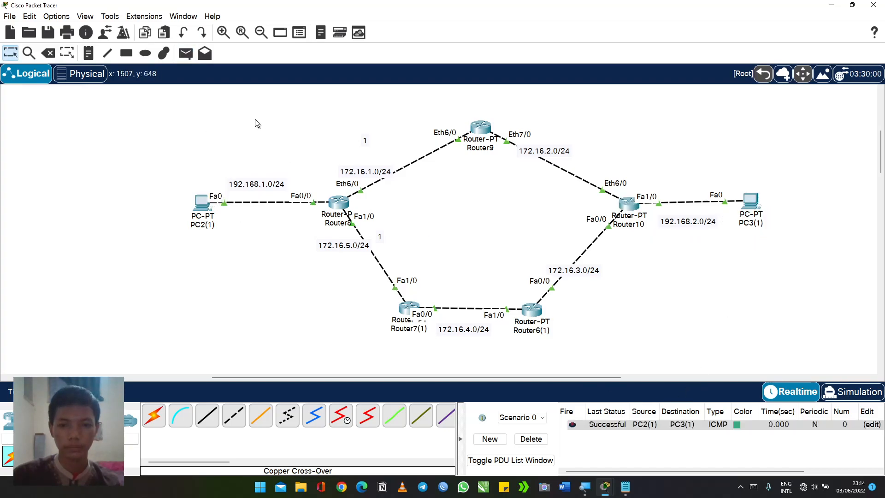
pyautogui.click(186, 53)
pyautogui.click(751, 202)
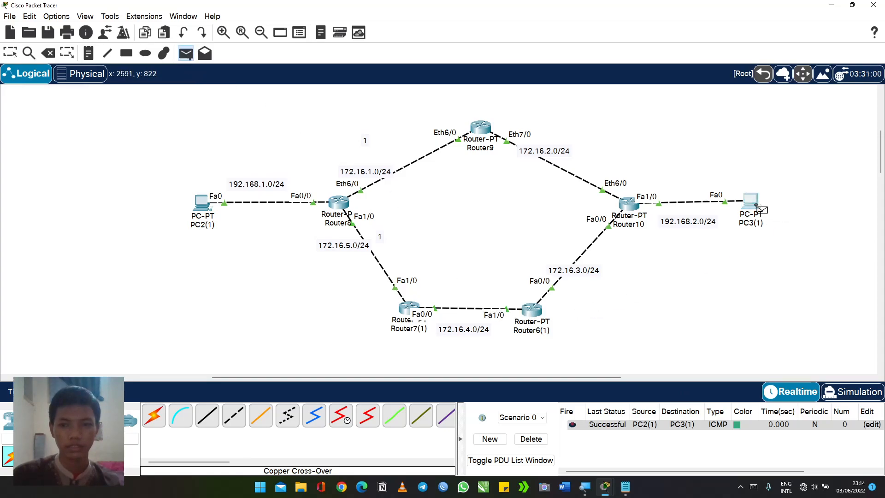
pyautogui.click(201, 204)
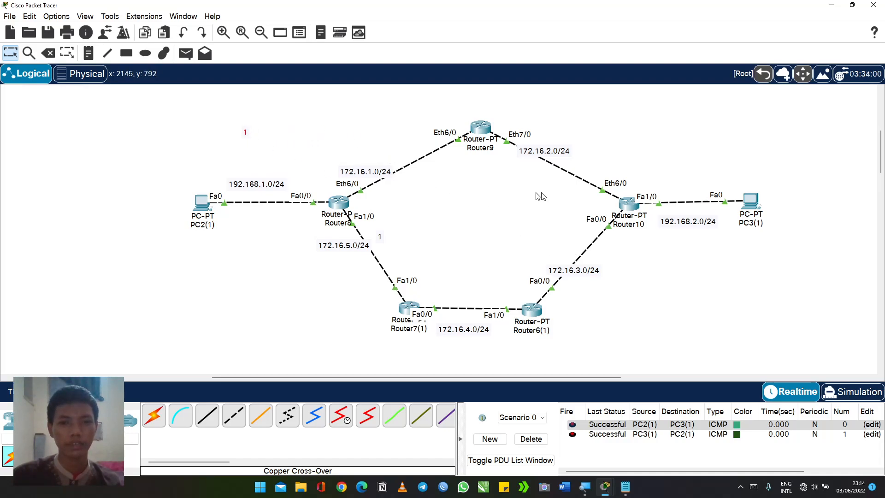
pyautogui.scroll(3, 485, 227)
pyautogui.scroll(2, 485, 227)
pyautogui.scroll(-2, 429, 153)
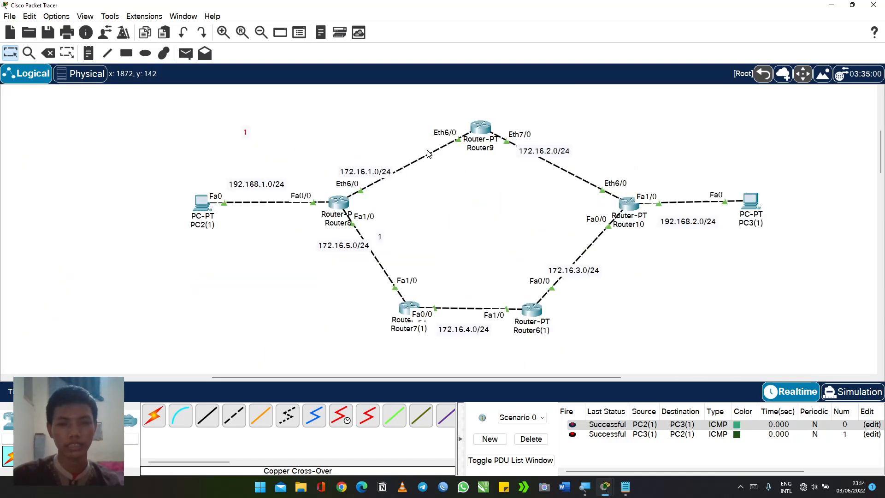
pyautogui.scroll(-2, 435, 170)
pyautogui.scroll(-2, 432, 179)
# Step: Run tracert 192.168.2.2 from PC2(1)'s command prompt to trace the route to PC3(1)
pyautogui.click(201, 208)
pyautogui.moveTo(351, 79); pyautogui.dragTo(133, 61)
pyautogui.click(165, 86)
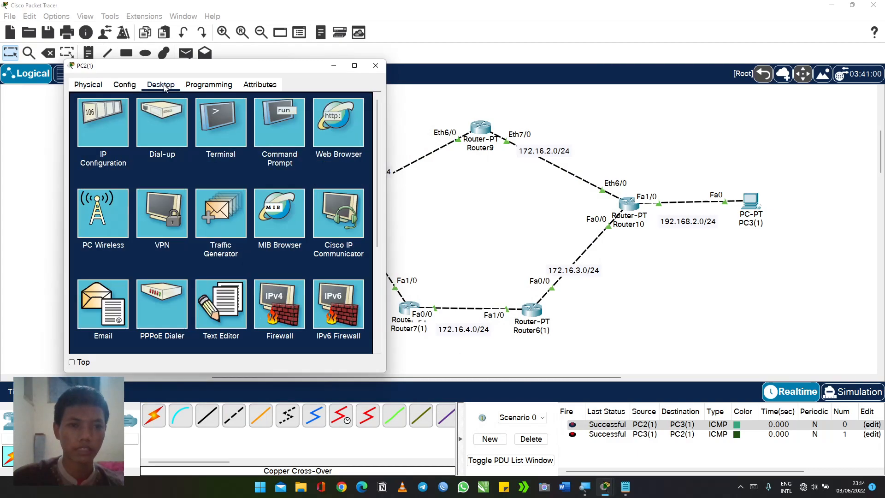
pyautogui.click(269, 138)
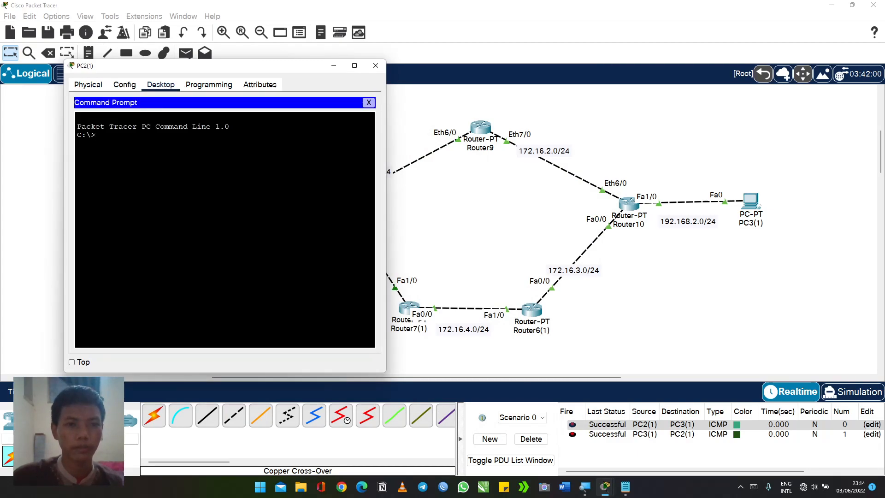
pyautogui.write('tracert')
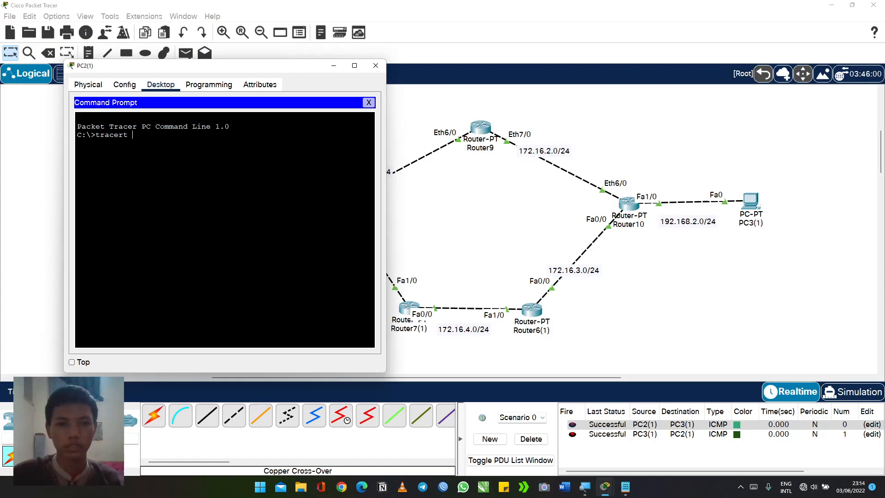
pyautogui.write('192.168.2.2')
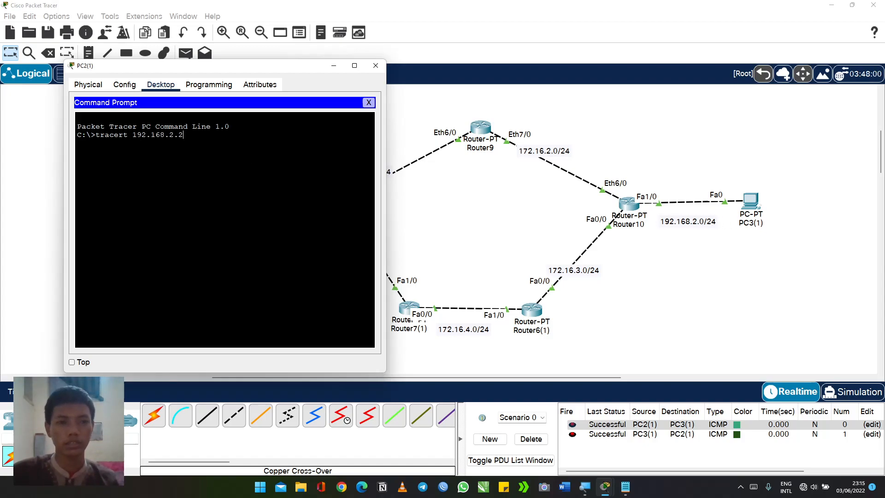
pyautogui.press('Return')
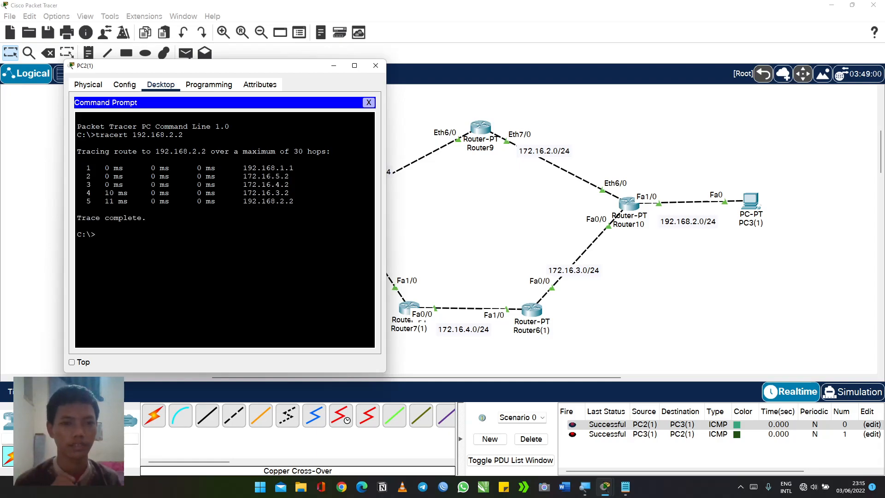
# Step: Compare each hop address in PC2(1)'s trace output with the topology links to identify the path taken, and minimize the PC window
pyautogui.moveTo(191, 73); pyautogui.dragTo(793, 84)
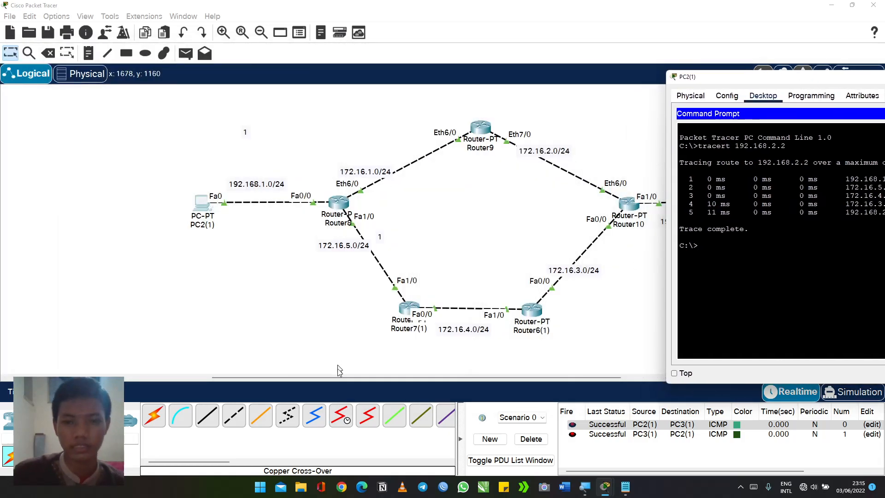
pyautogui.moveTo(365, 379); pyautogui.dragTo(448, 380)
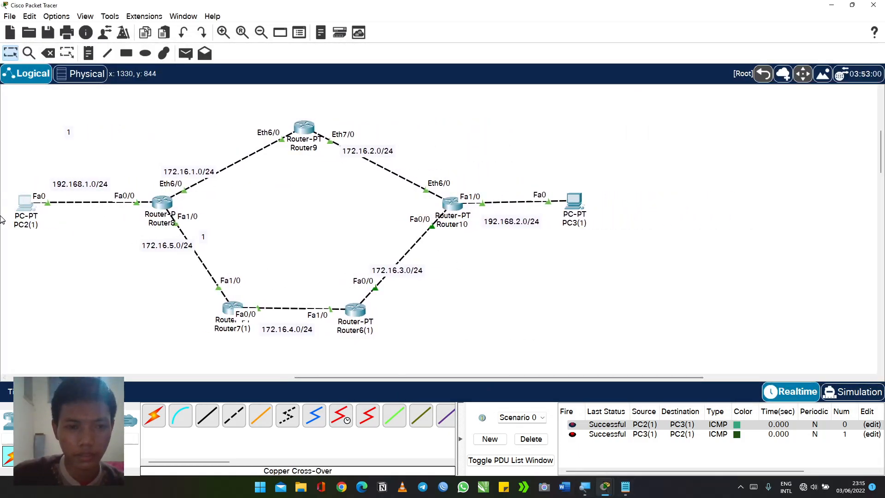
pyautogui.click(19, 209)
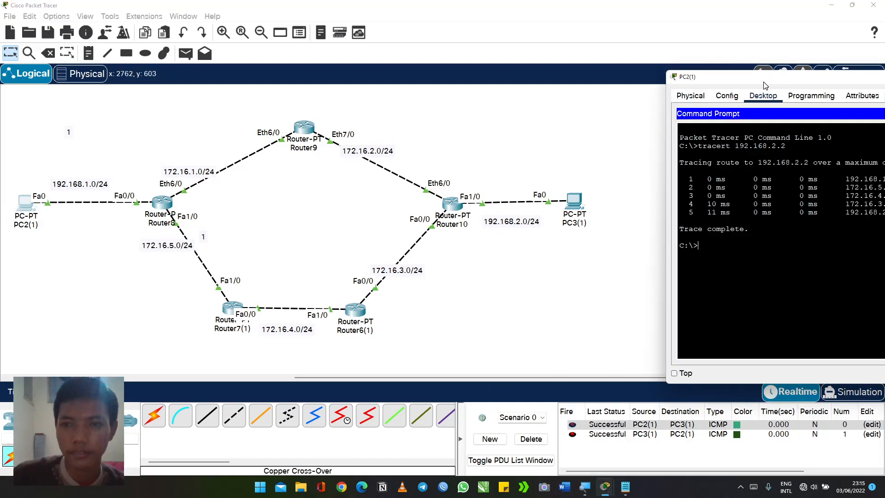
pyautogui.moveTo(764, 85); pyautogui.dragTo(695, 68)
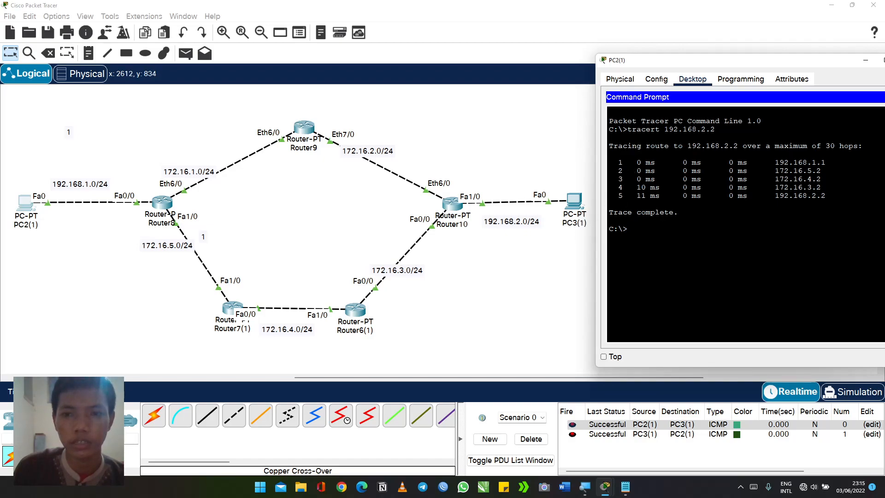
pyautogui.moveTo(620, 163); pyautogui.dragTo(826, 162)
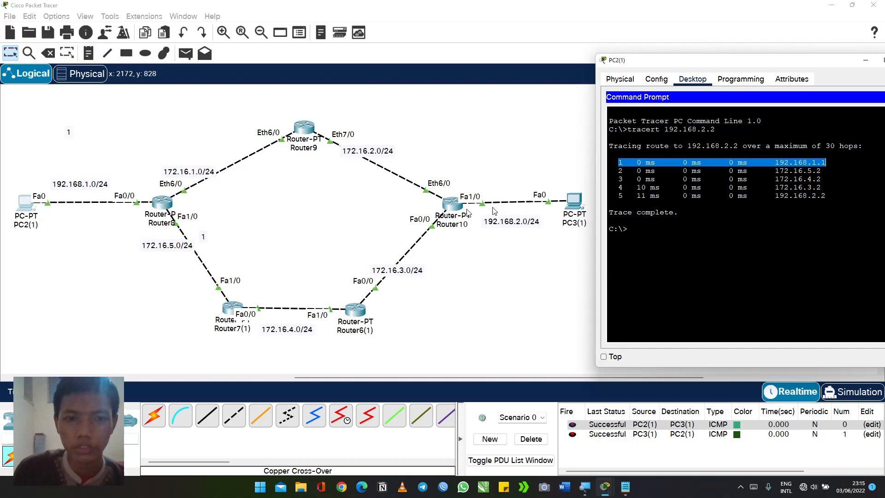
pyautogui.moveTo(614, 171); pyautogui.dragTo(817, 172)
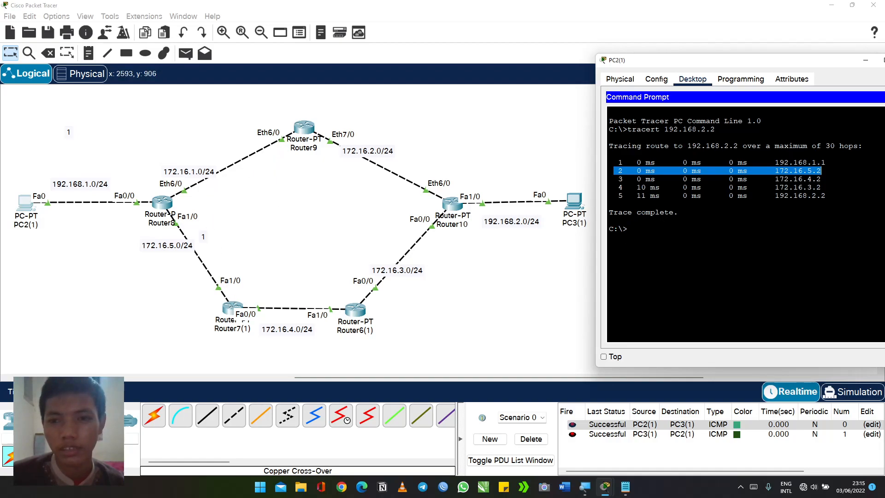
pyautogui.moveTo(614, 179); pyautogui.dragTo(618, 179)
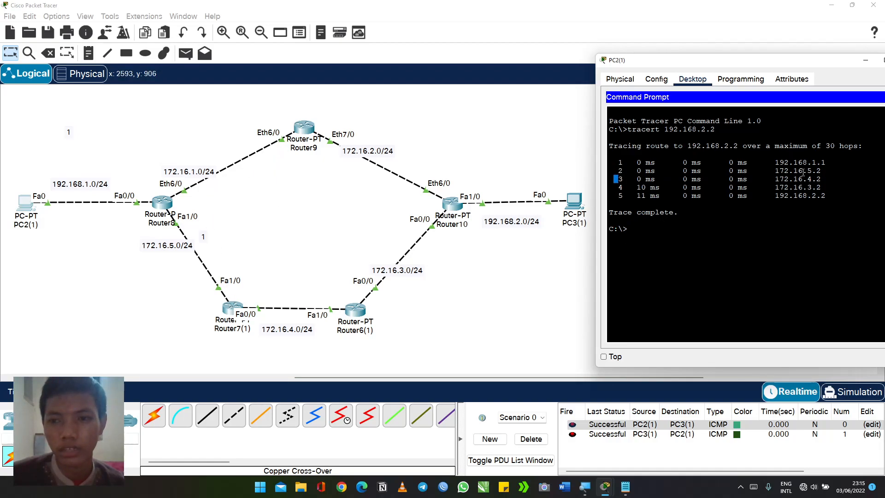
pyautogui.moveTo(803, 172); pyautogui.dragTo(822, 179)
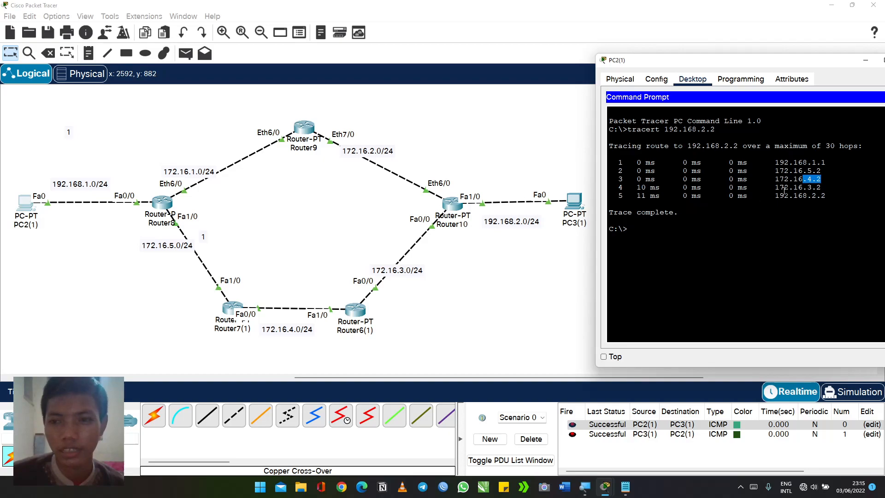
pyautogui.moveTo(803, 188); pyautogui.dragTo(822, 188)
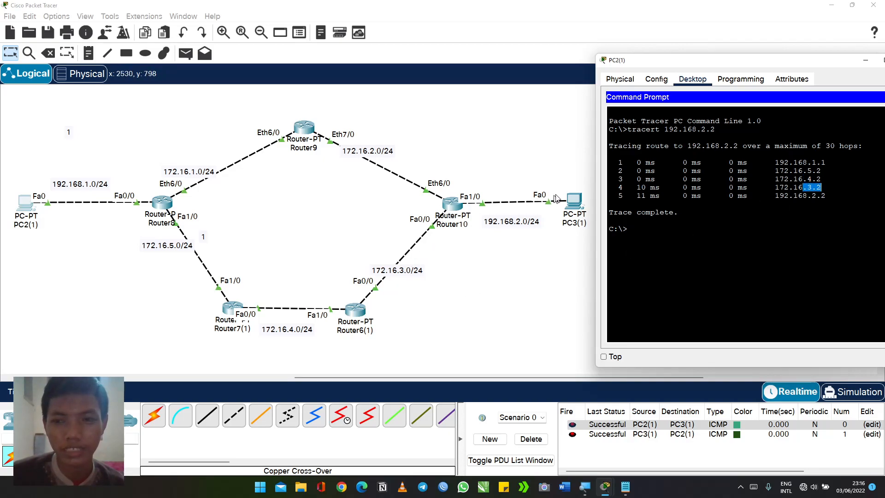
pyautogui.moveTo(613, 195); pyautogui.dragTo(827, 195)
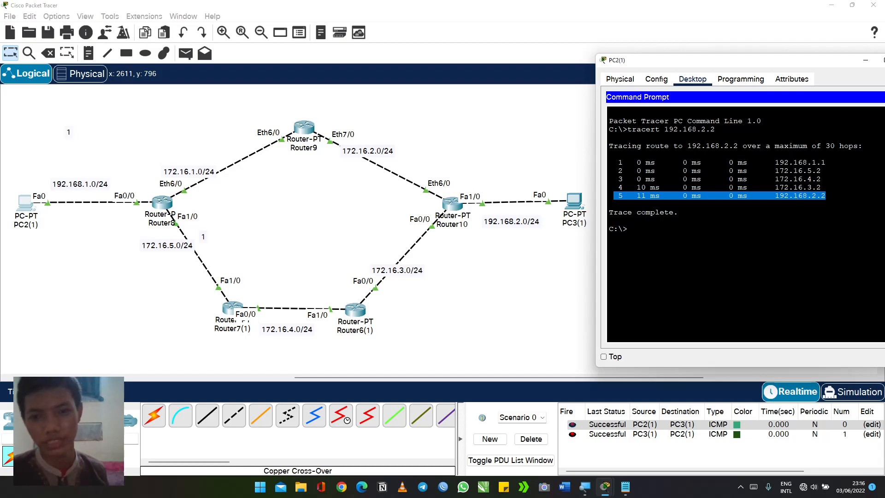
pyautogui.click(610, 204)
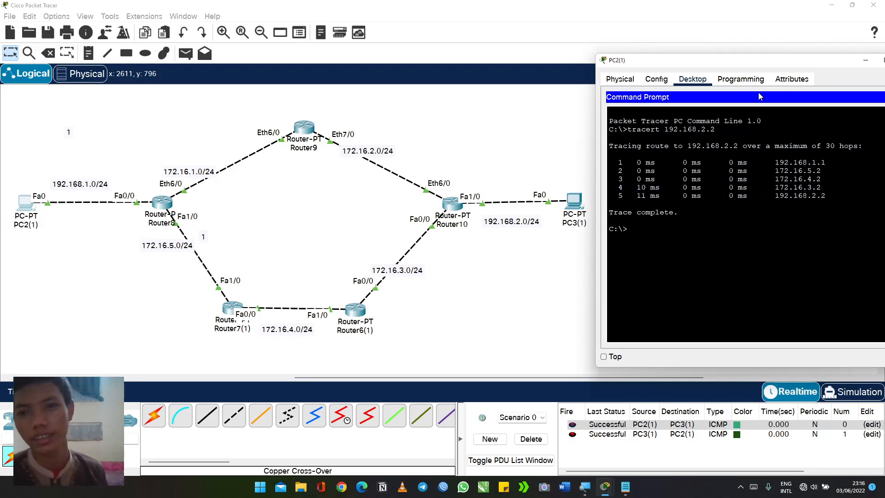
pyautogui.moveTo(749, 66); pyautogui.dragTo(488, 90)
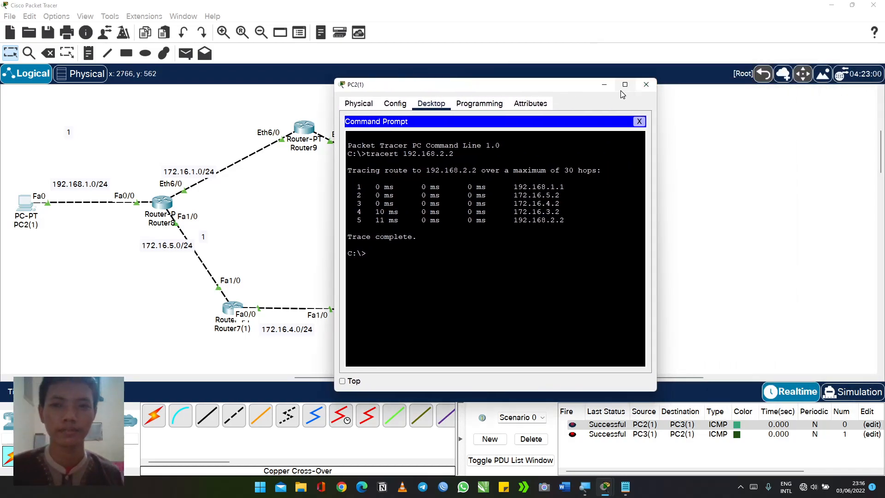
pyautogui.click(604, 84)
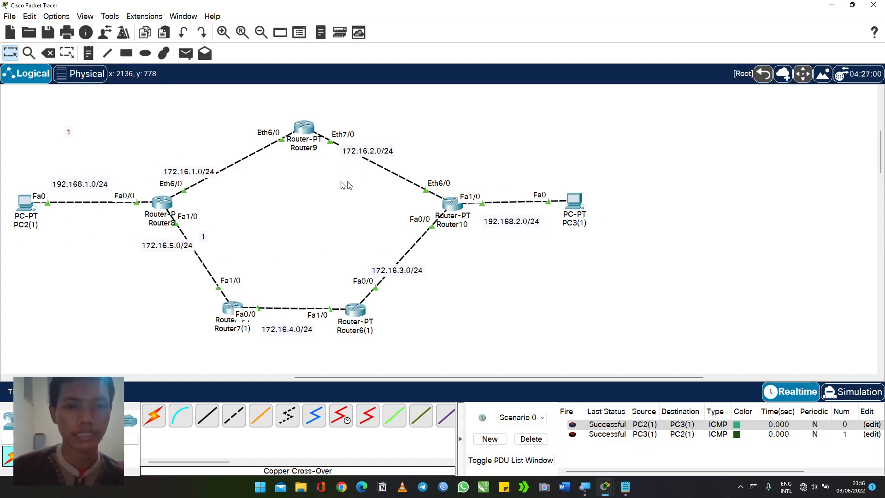
# Step: Move the "1" note beside the Router8–Router7(1) link to the empty area left of PC2(1), and return from the cost slide to Packet Tracer
pyautogui.scroll(5, 47, 162)
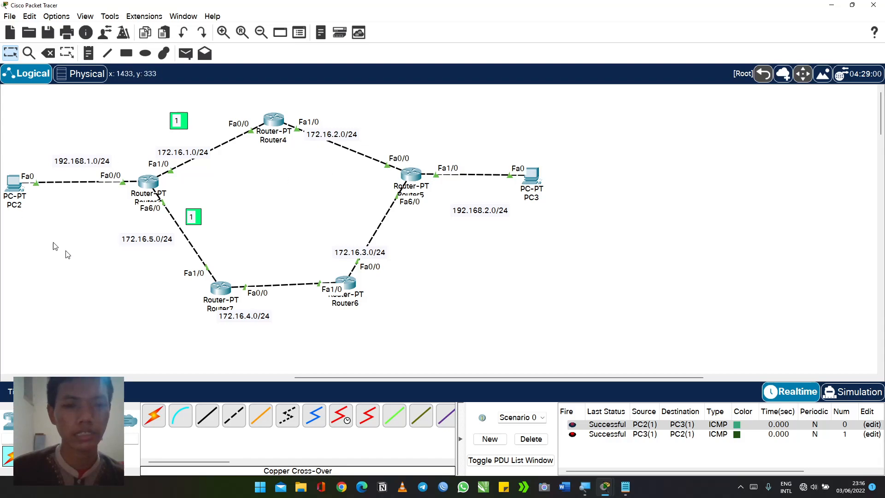
pyautogui.scroll(-5, 382, 219)
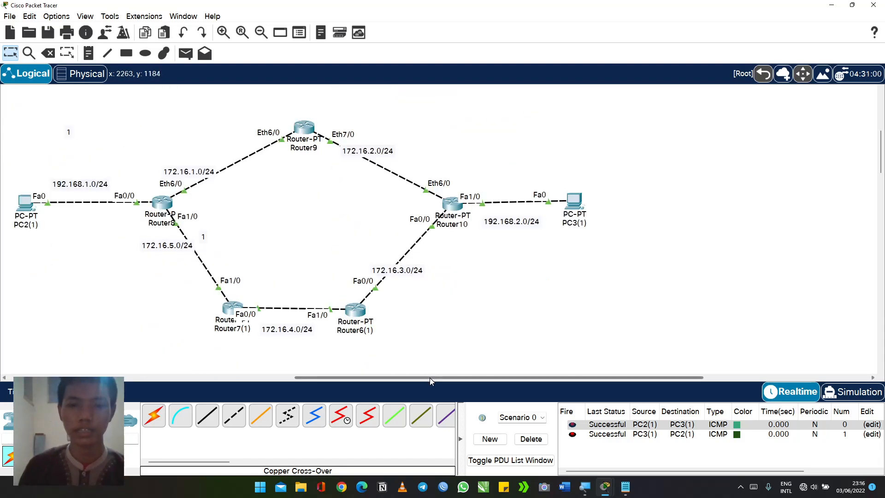
pyautogui.moveTo(429, 378); pyautogui.dragTo(306, 371)
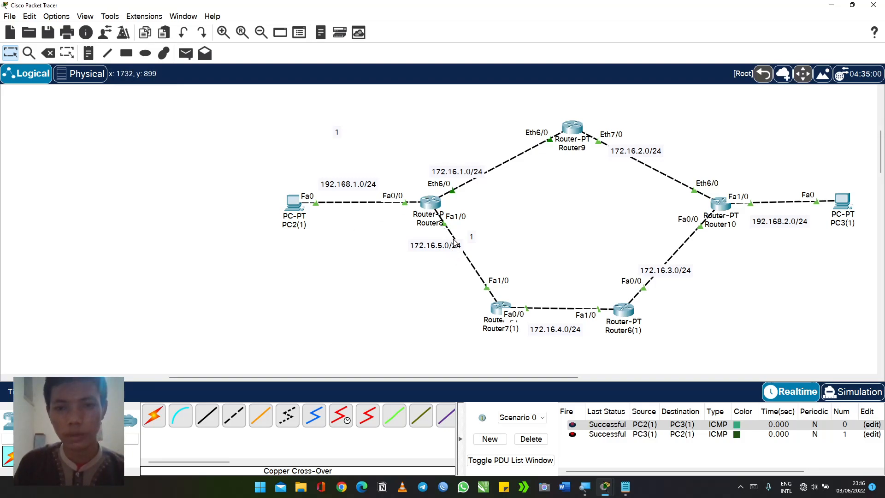
pyautogui.moveTo(471, 236); pyautogui.dragTo(56, 169)
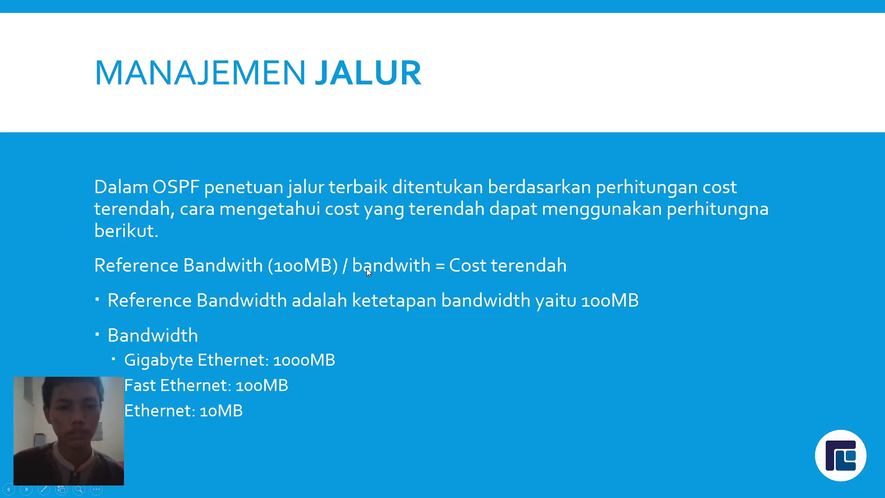
pyautogui.hotkey('alt', 'Tab')
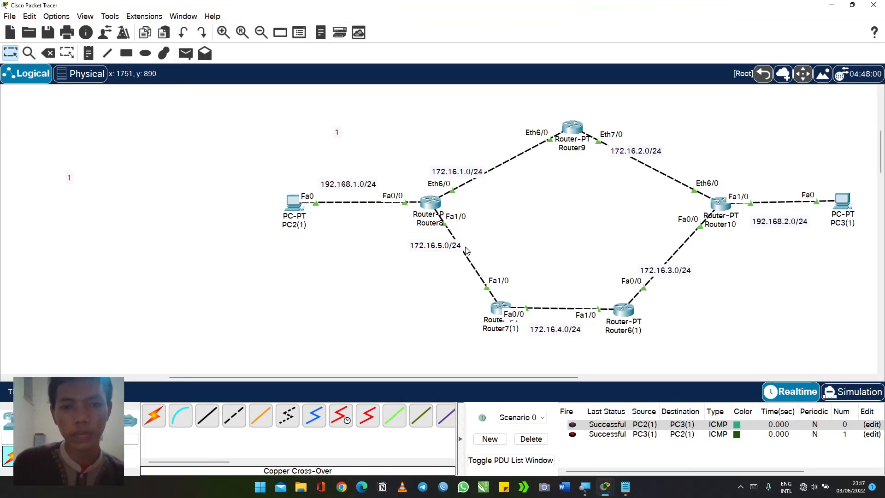
# Step: Consult the cost slide, and in Packet Tracer mark the Router8–Router7(1) link with a note "1" centred on a small green-filled rectangle
pyautogui.hotkey('alt', 'Tab')
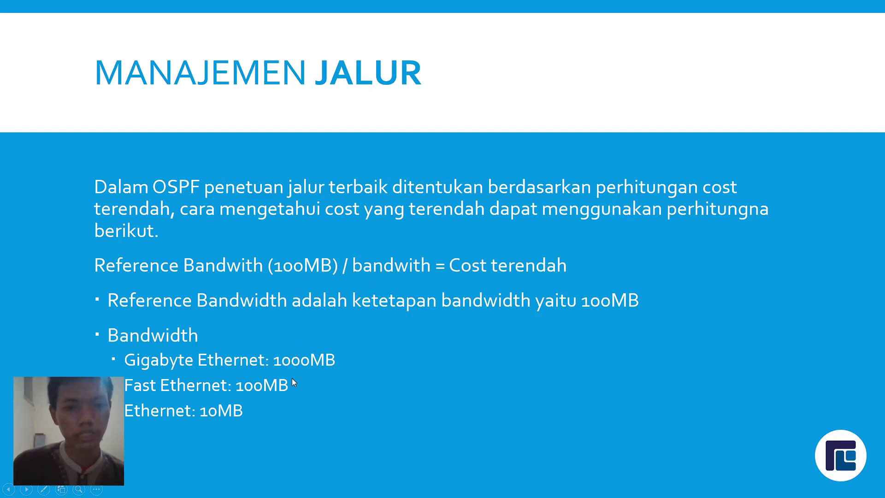
pyautogui.hotkey('alt', 'Tab')
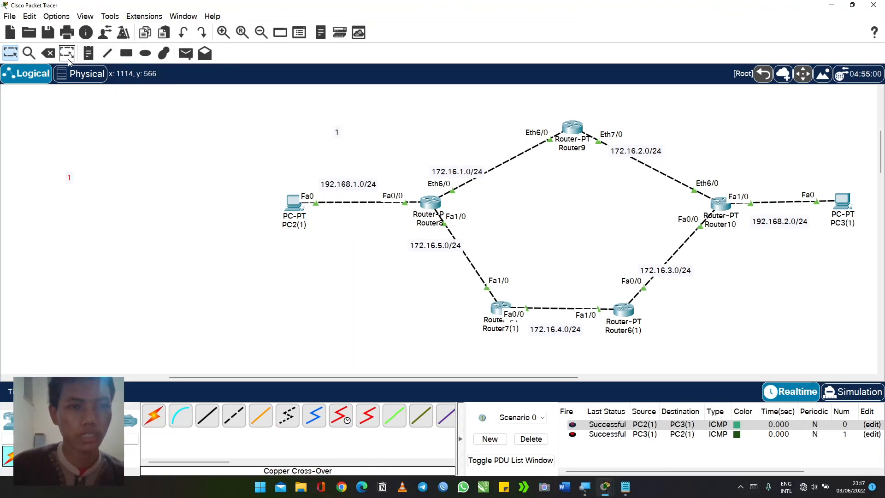
pyautogui.click(126, 53)
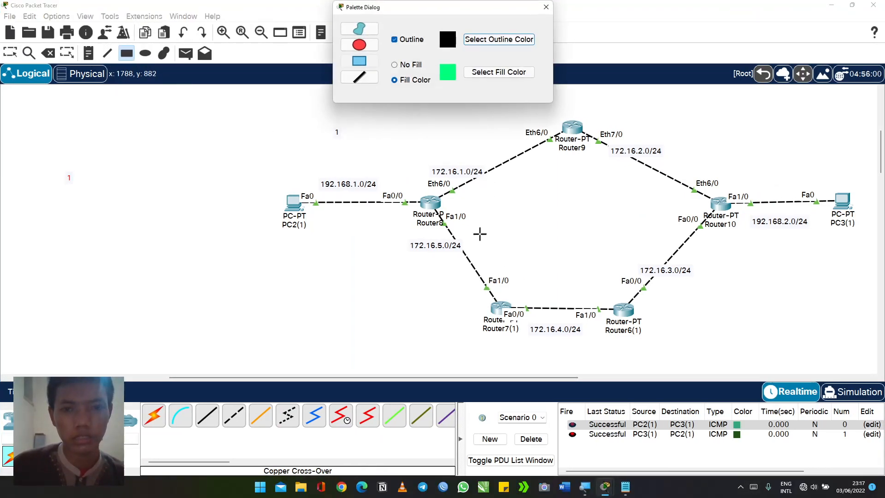
pyautogui.moveTo(479, 250); pyautogui.dragTo(501, 269)
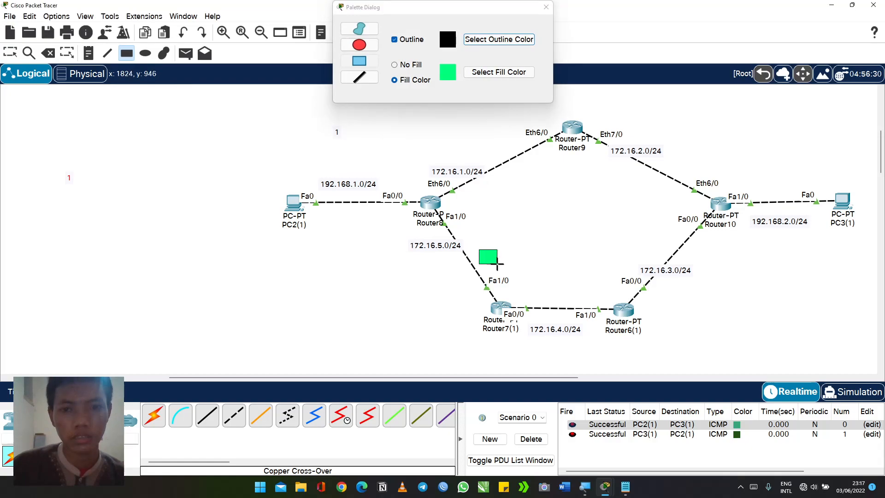
pyautogui.click(88, 53)
pyautogui.click(486, 247)
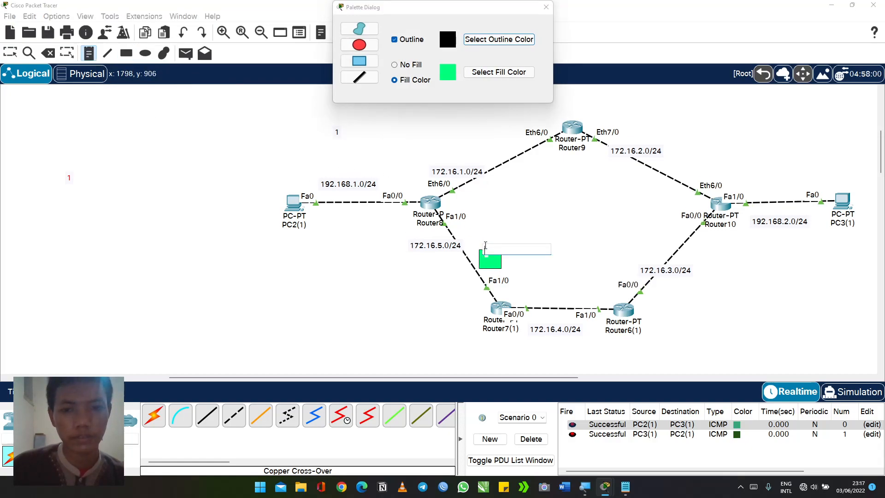
pyautogui.write('1')
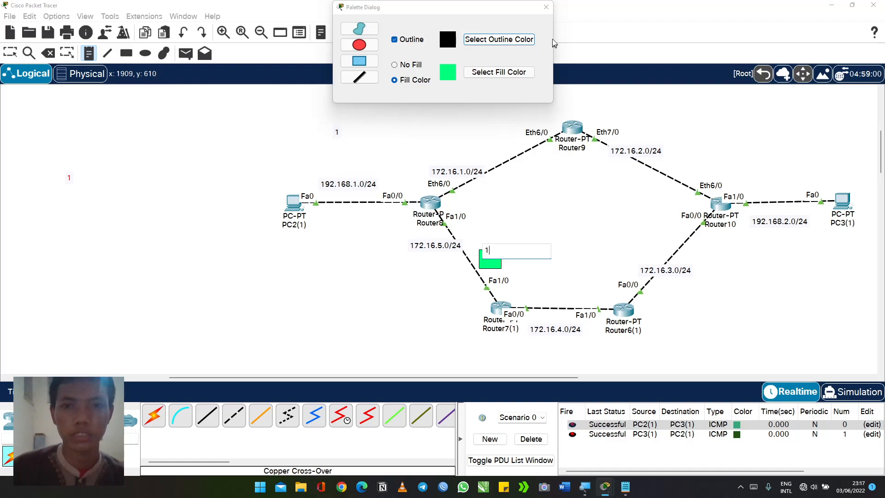
pyautogui.click(546, 6)
pyautogui.click(10, 53)
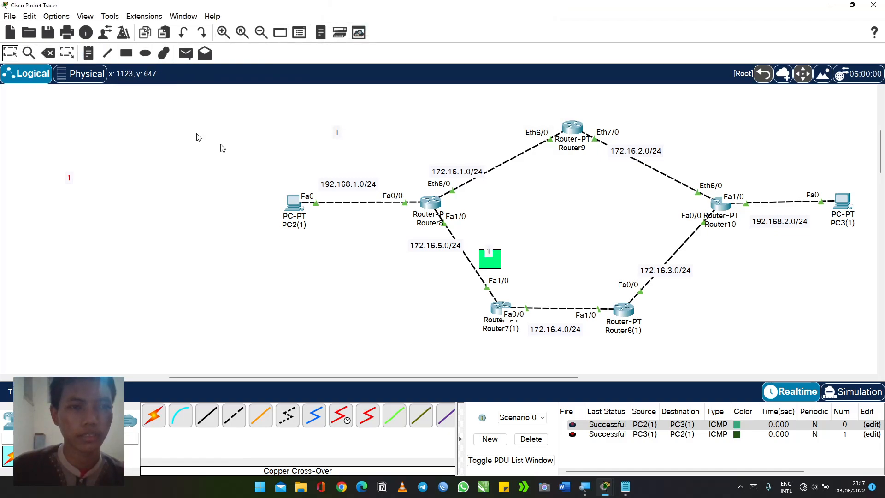
pyautogui.moveTo(490, 255); pyautogui.dragTo(492, 262)
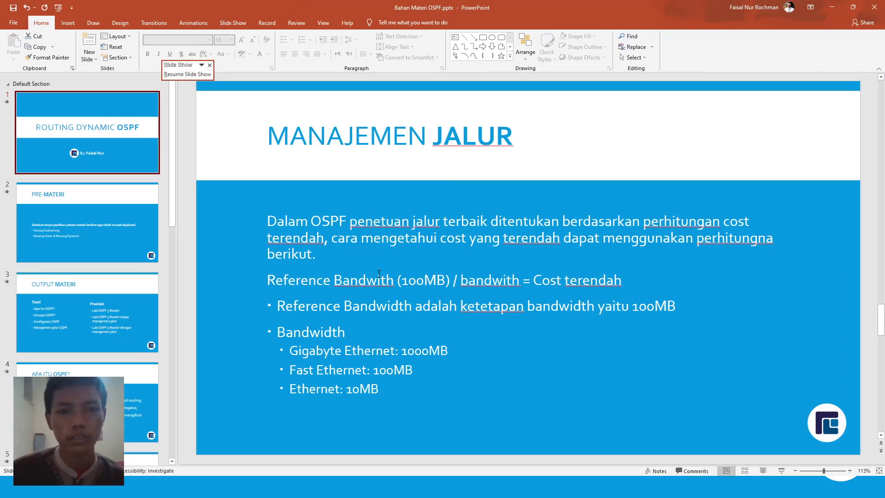
# Step: Resume the slide show on the cost formula, and back in Packet Tracer draw a small cyan-filled rectangle on the Router8–Router9 link
pyautogui.click(58, 9)
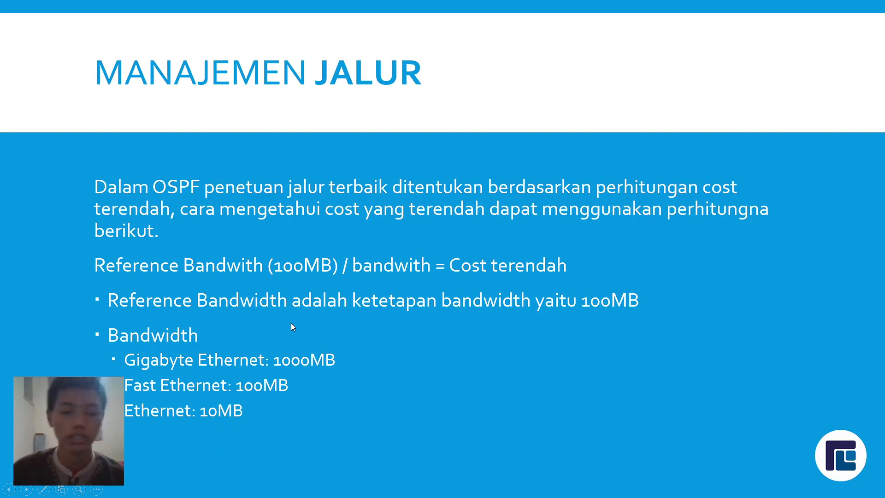
pyautogui.press('ctrl+super+Right')
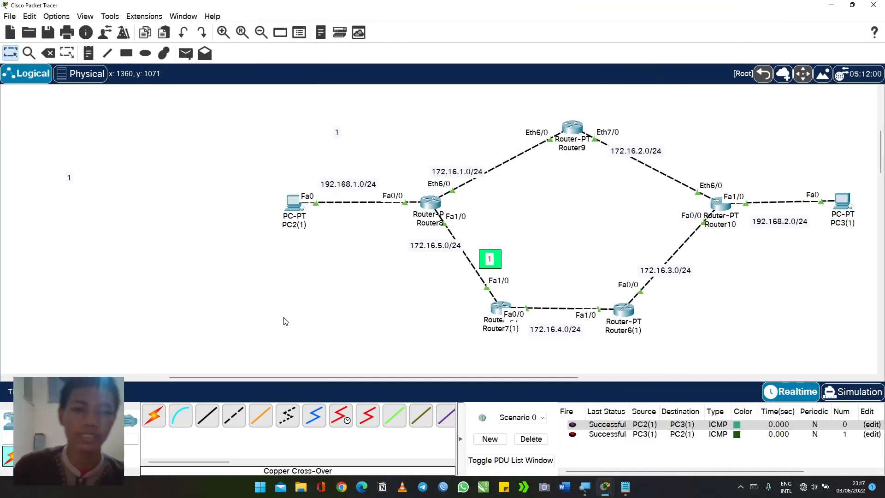
pyautogui.click(126, 54)
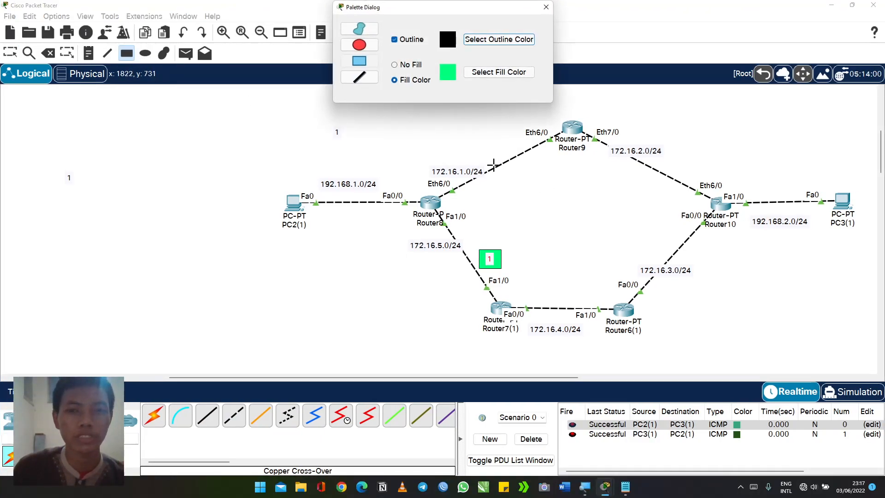
pyautogui.click(489, 72)
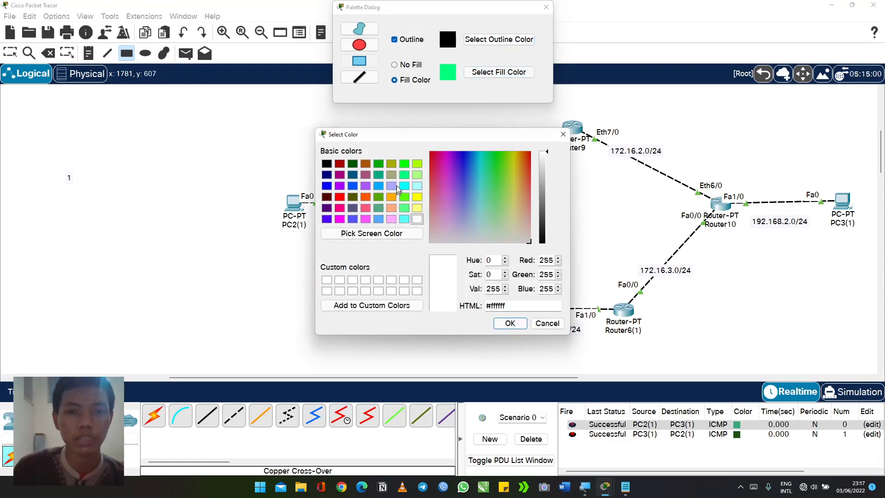
pyautogui.click(405, 186)
pyautogui.click(510, 323)
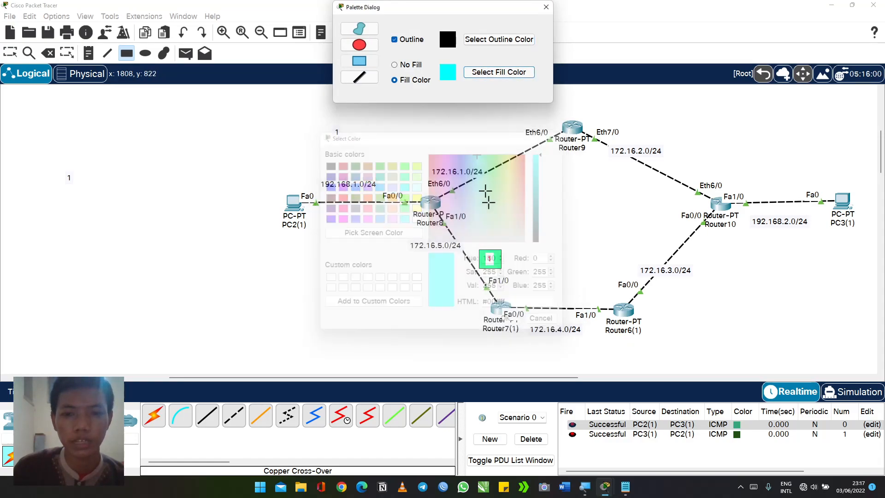
pyautogui.moveTo(490, 147); pyautogui.dragTo(513, 170)
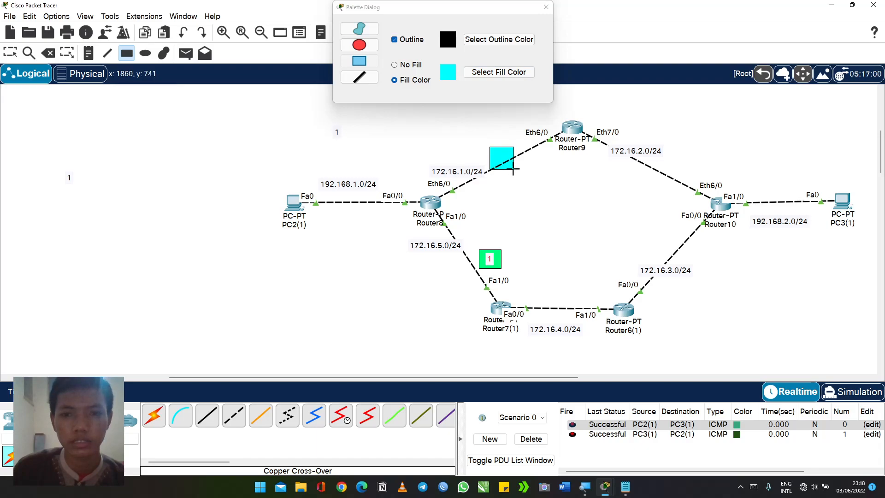
pyautogui.click(546, 7)
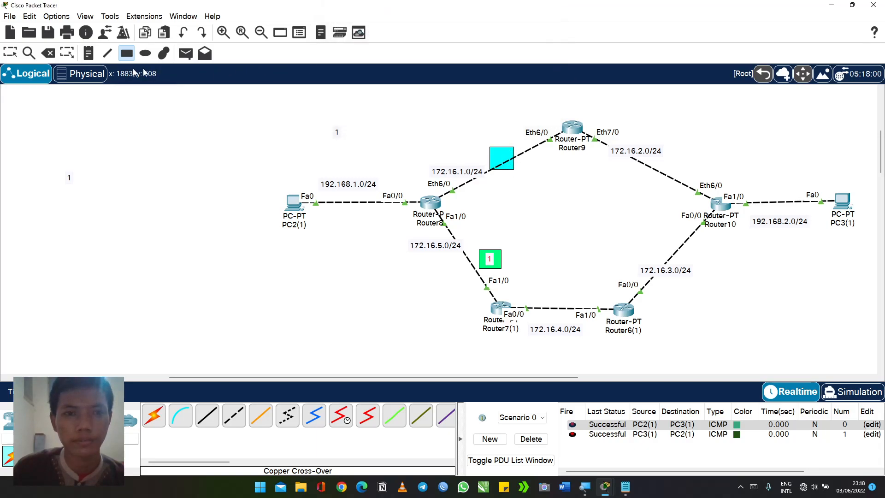
# Step: Add a note "10" and place it inside the cyan rectangle on the Router8–Router9 link
pyautogui.click(86, 55)
pyautogui.click(421, 138)
pyautogui.write('10')
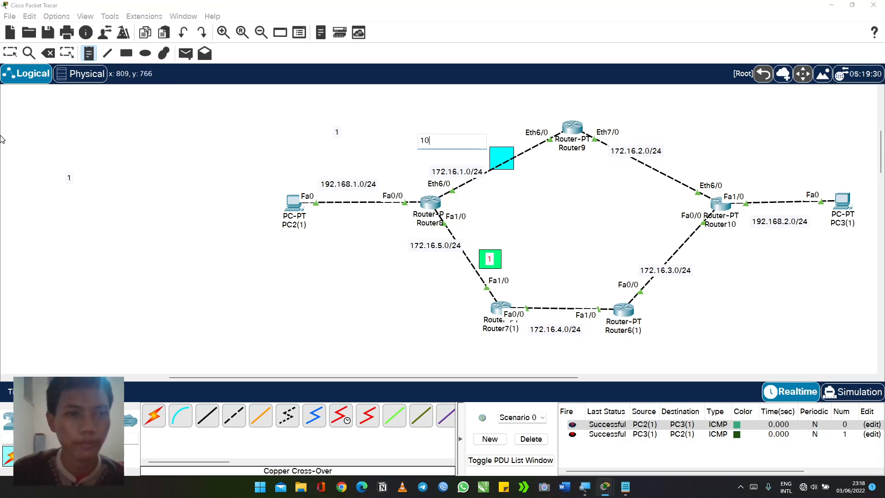
pyautogui.click(10, 54)
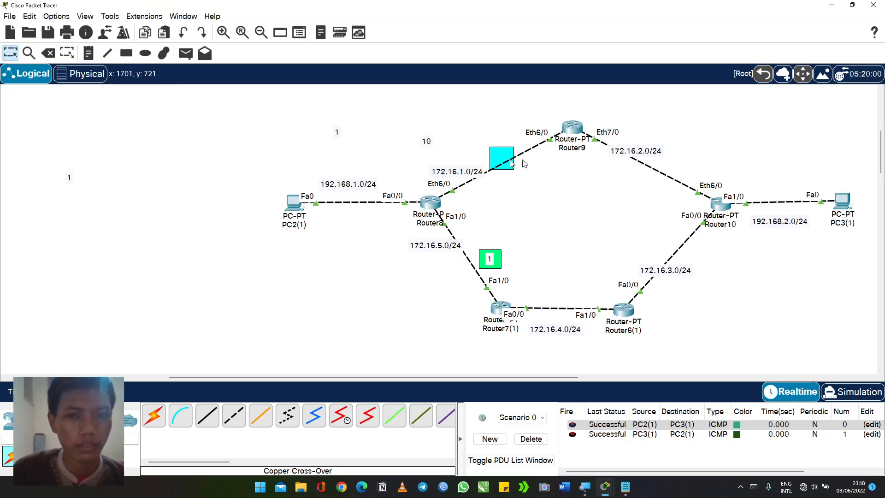
pyautogui.moveTo(427, 141); pyautogui.dragTo(503, 158)
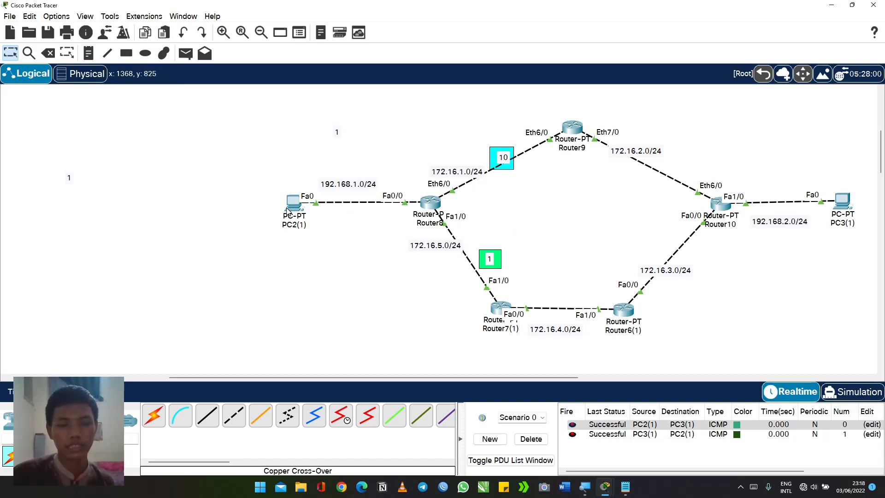
# Step: Trace the upper path by nudging PC2(1), Router8, Router9 and Router10 slightly to the left in turn
pyautogui.moveTo(287, 210); pyautogui.dragTo(273, 212)
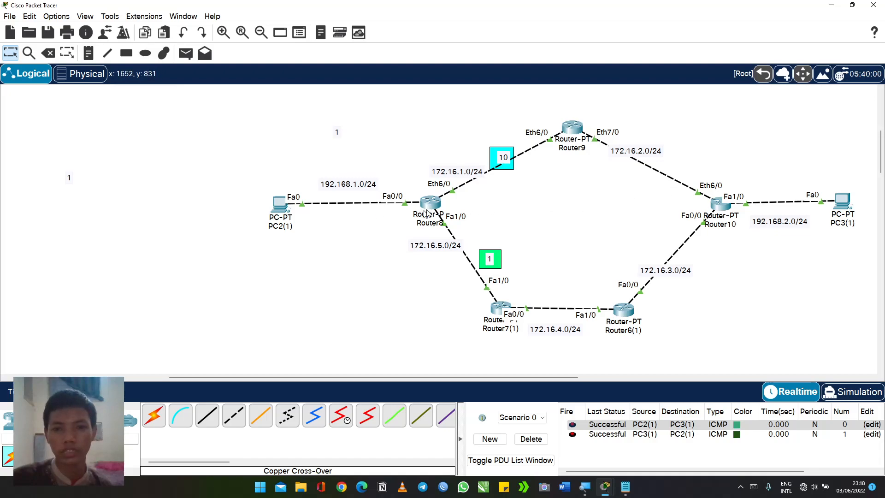
pyautogui.moveTo(431, 205); pyautogui.dragTo(427, 203)
pyautogui.moveTo(571, 134); pyautogui.dragTo(566, 134)
pyautogui.moveTo(713, 203); pyautogui.dragTo(706, 204)
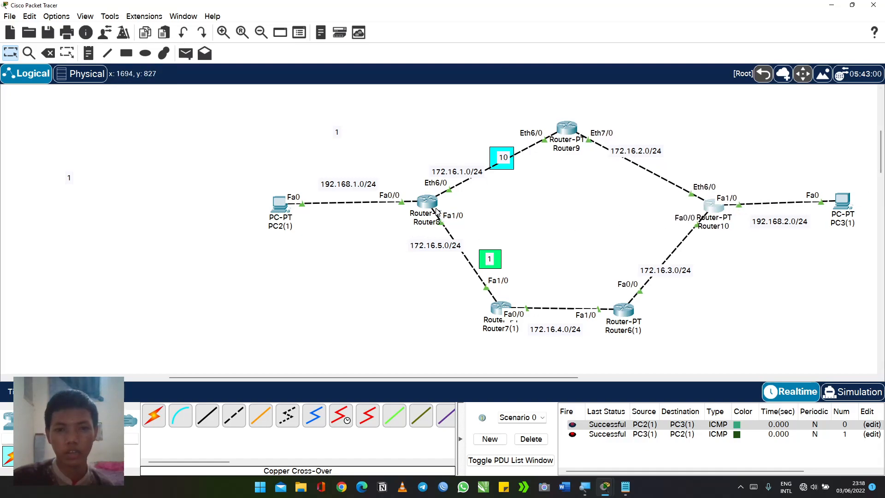
# Step: Trace the lower path by nudging Router8, Router7(1) and Router6(1) slightly to the right and Router10 slightly down
pyautogui.moveTo(441, 224); pyautogui.dragTo(446, 225)
pyautogui.moveTo(503, 303); pyautogui.dragTo(508, 305)
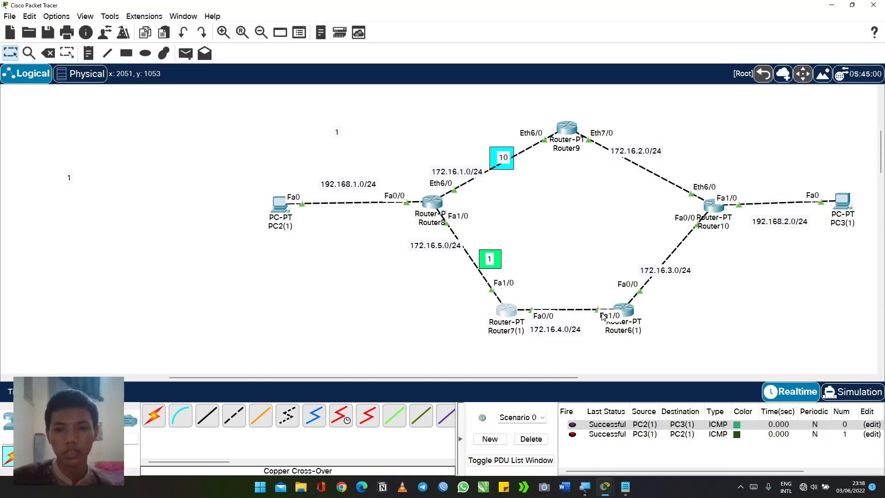
pyautogui.moveTo(626, 312); pyautogui.dragTo(630, 313)
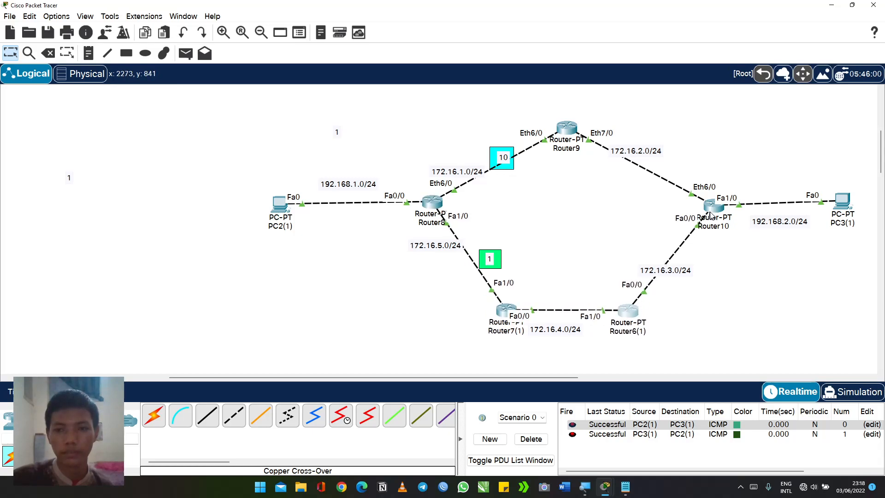
pyautogui.moveTo(717, 212)
pyautogui.mouseDown()
pyautogui.moveTo(705, 217)
pyautogui.moveTo(715, 215)
pyautogui.mouseUp()
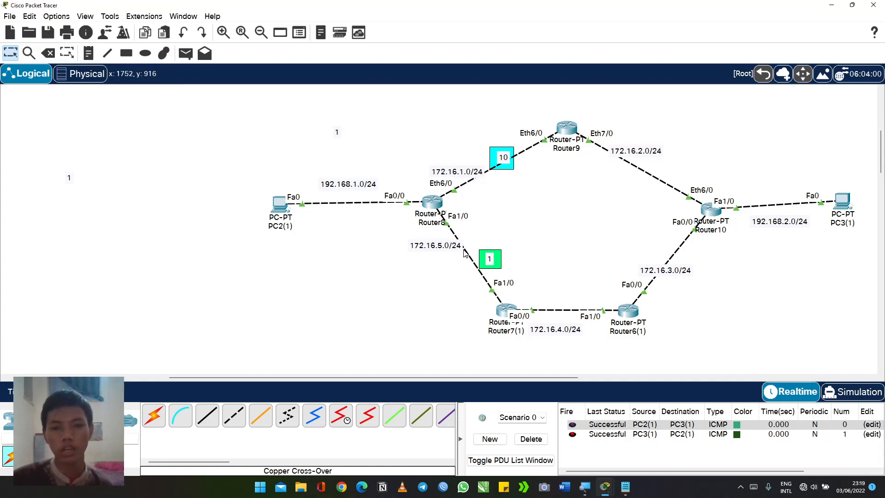
pyautogui.moveTo(438, 208); pyautogui.dragTo(439, 208)
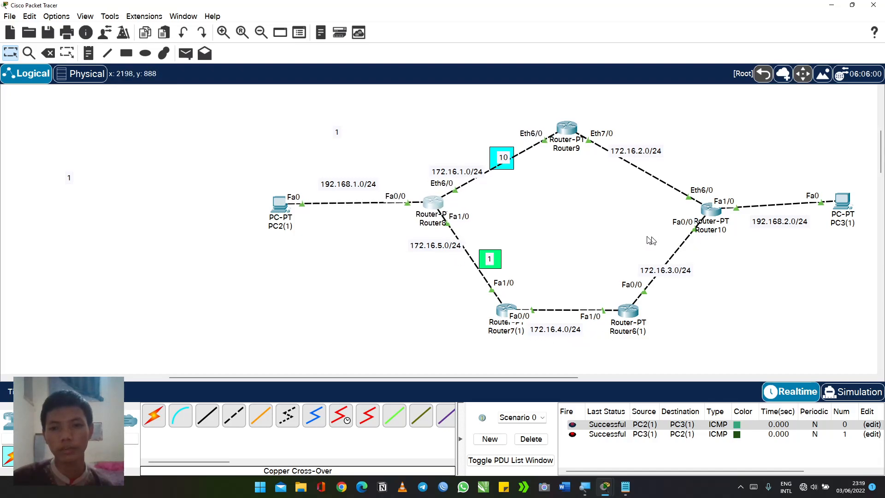